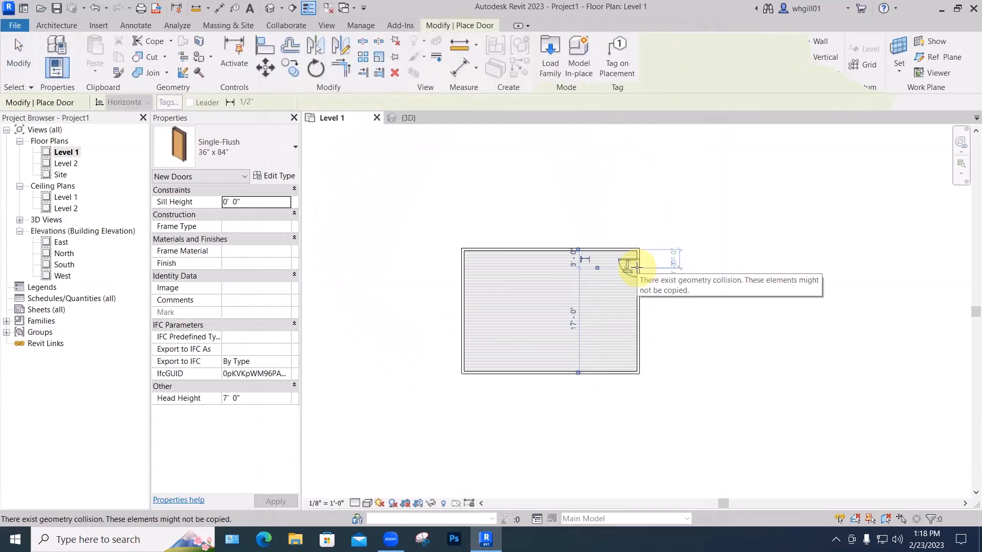
- Place a perspective camera in the southwest part of the Level 1 room, aimed northeast past the east wall near the door
{"action": "key", "text": "Escape"}
{"action": "key", "text": "Escape"}
{"action": "key", "text": "Escape"}
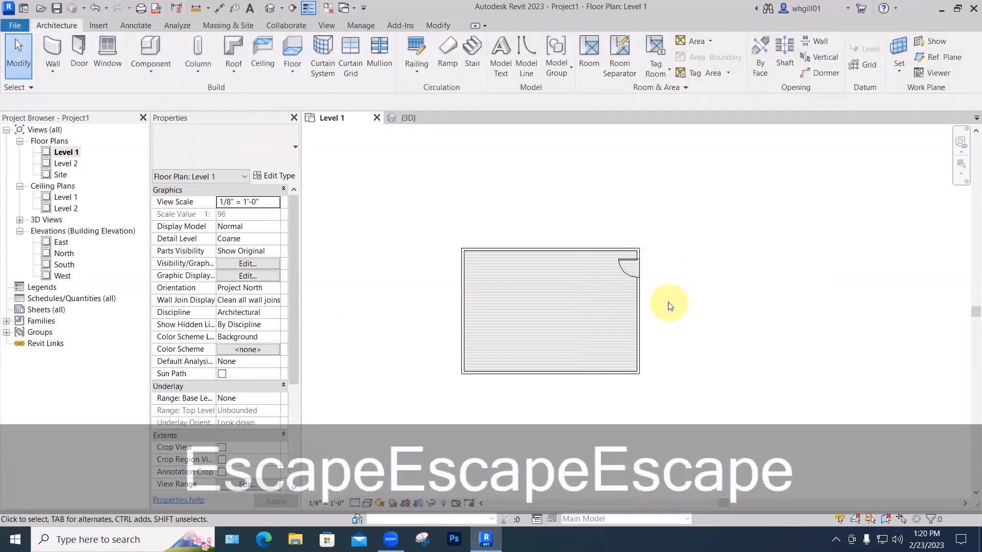
{"action": "left_click", "coordinate": [280, 10]}
{"action": "left_click", "coordinate": [280, 38]}
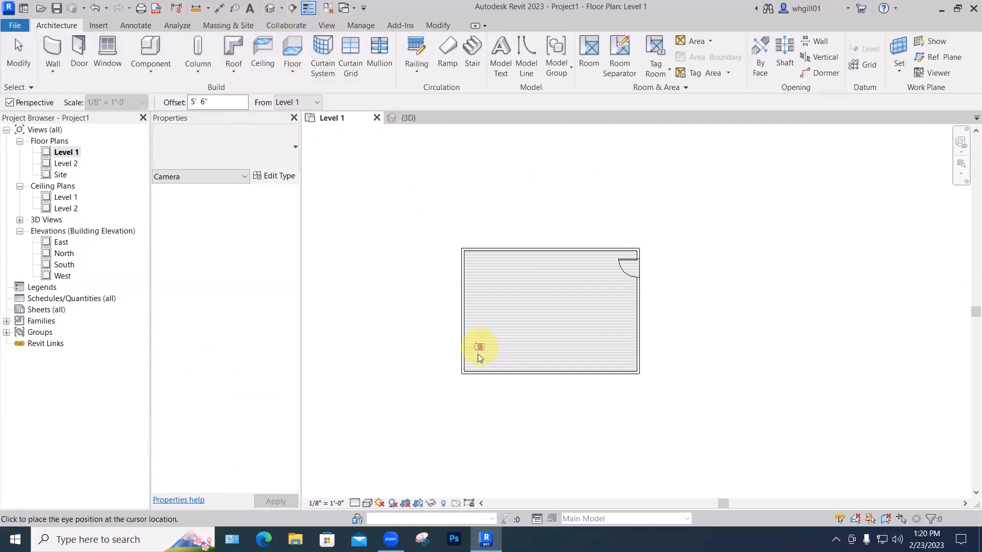
{"action": "left_click", "coordinate": [503, 343]}
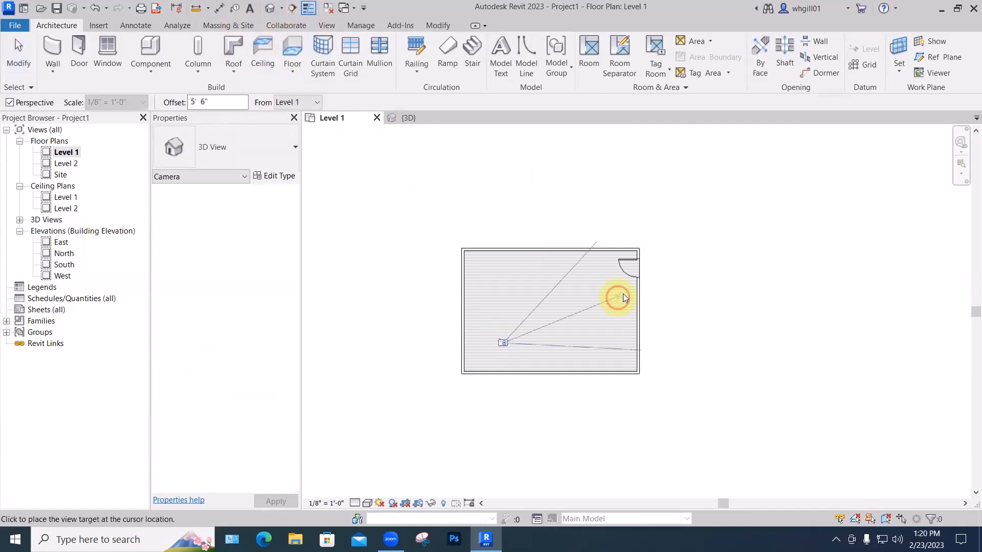
{"action": "left_click", "coordinate": [672, 284]}
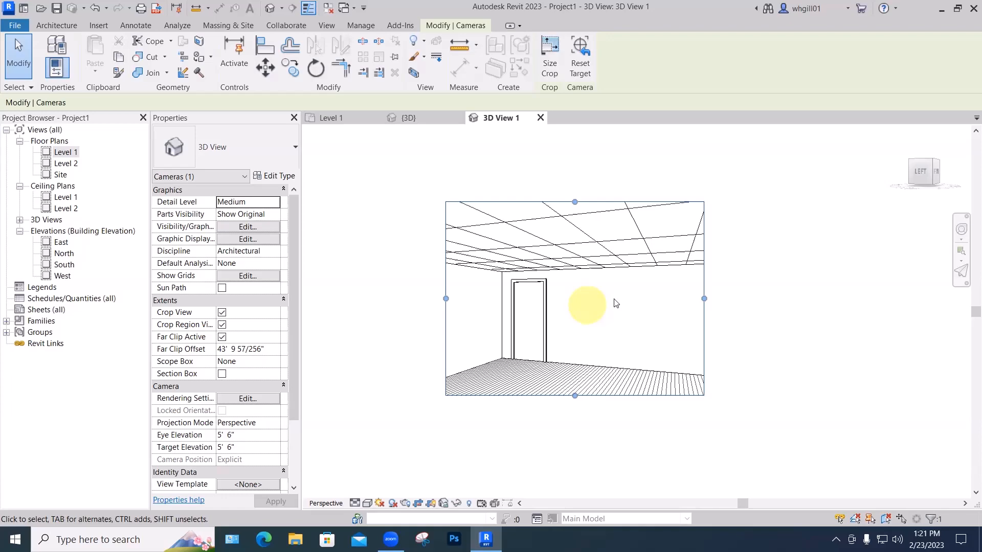
{"action": "left_click", "coordinate": [393, 167]}
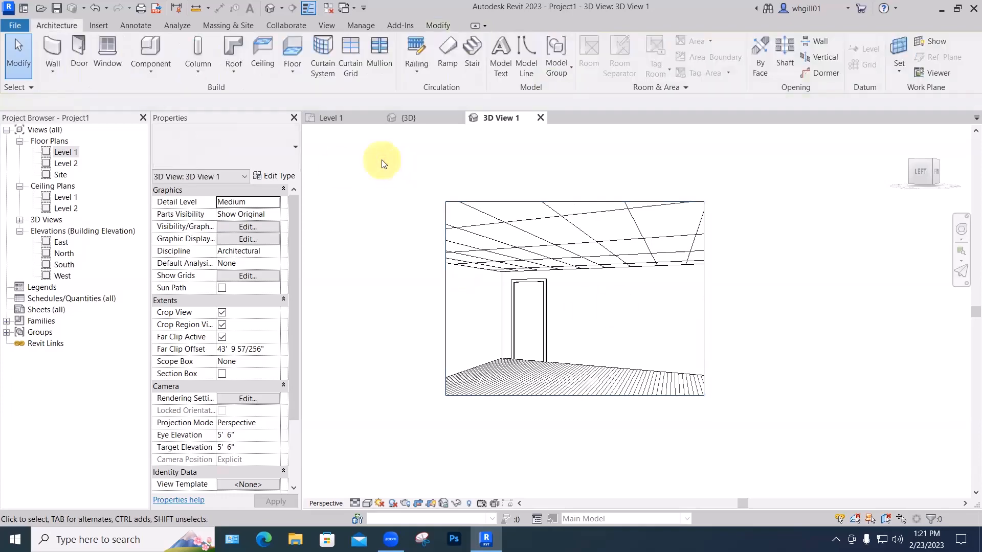
- Render the camera view at Draft quality with the Interior: Artificial only lighting scheme, and close the rendering settings
{"action": "key", "text": "r"}
{"action": "key", "text": "r"}
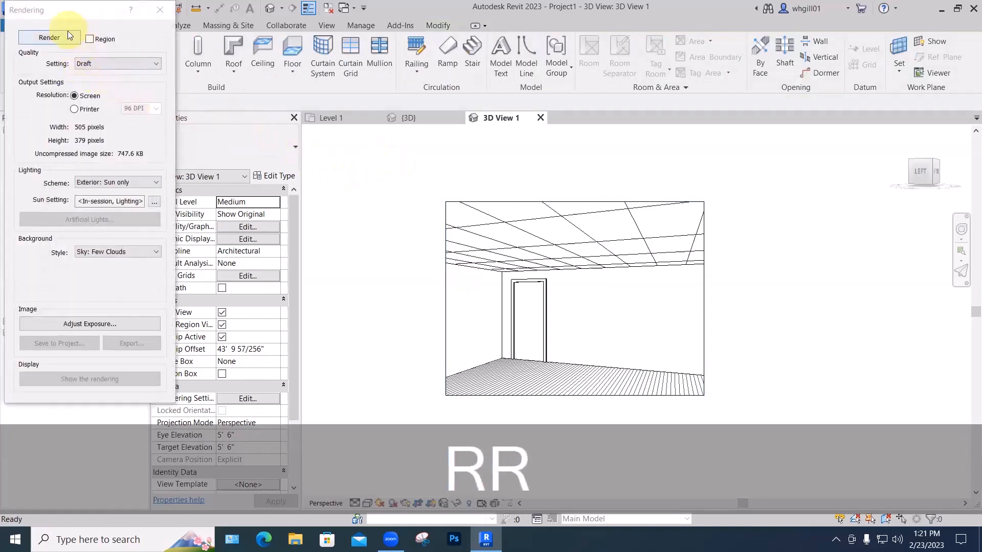
{"action": "left_click", "coordinate": [121, 182]}
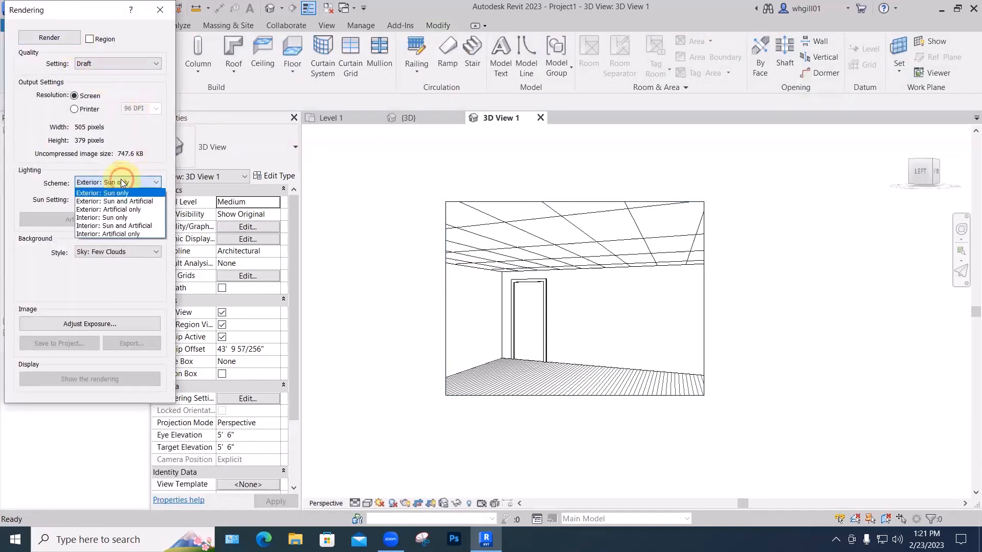
{"action": "left_click", "coordinate": [117, 233]}
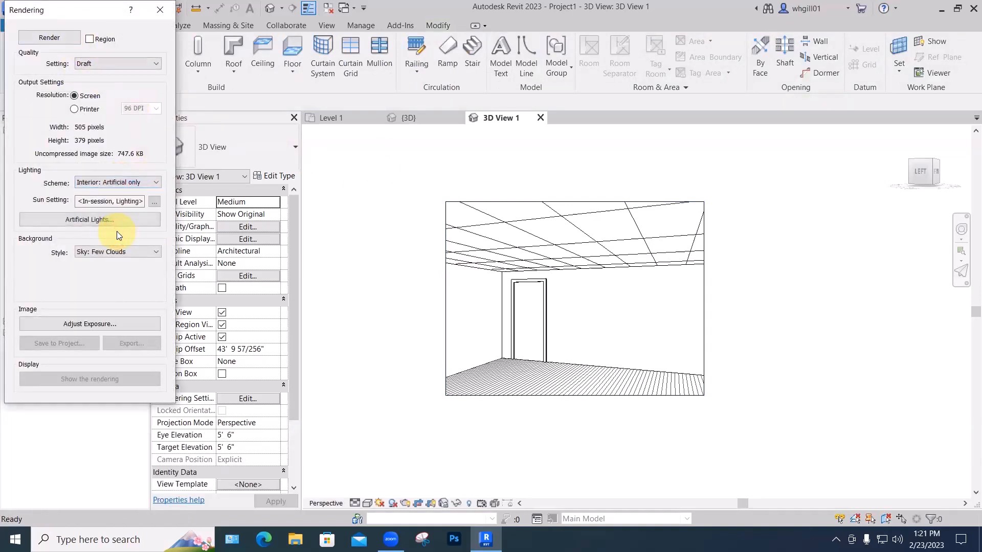
{"action": "left_click", "coordinate": [51, 34]}
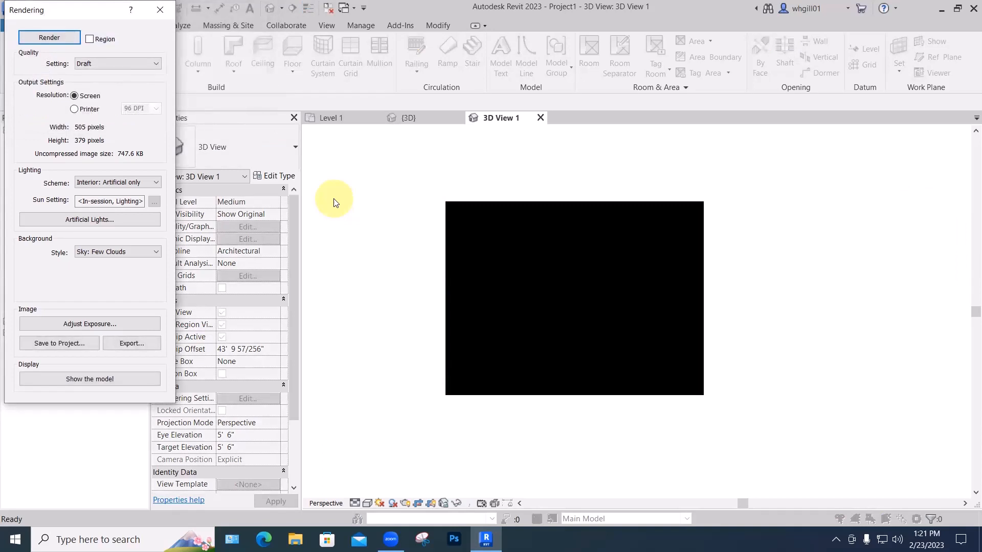
{"action": "left_click", "coordinate": [159, 12]}
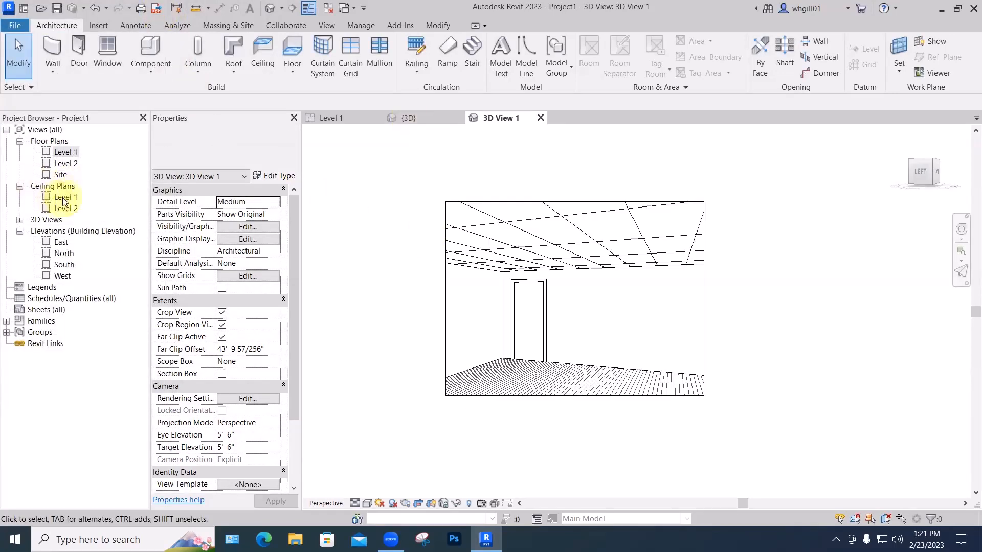
- Open the Level 1 ceiling plan and browse the component families in the library's Lighting > Architectural > Internal folder
{"action": "double_click", "coordinate": [64, 199]}
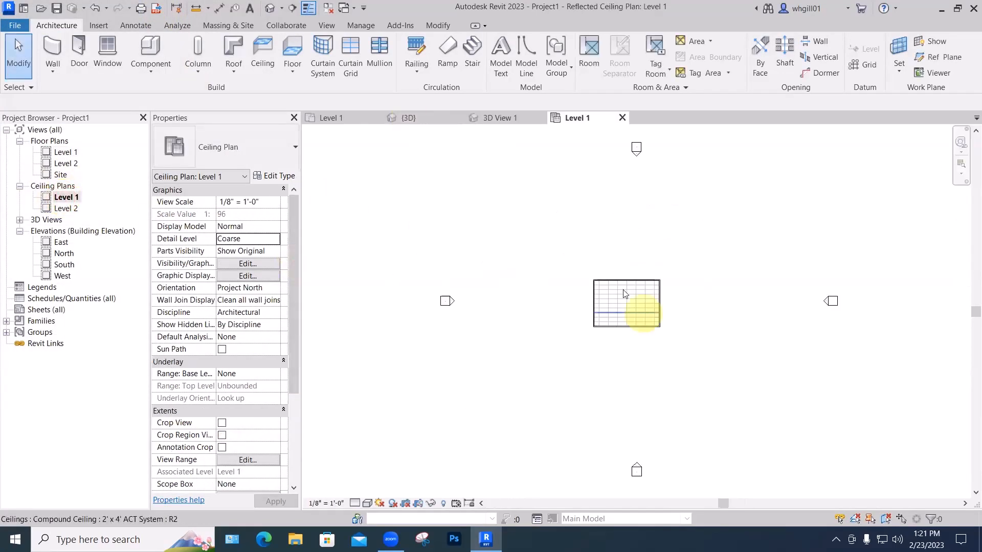
{"action": "scroll", "coordinate": [624, 294], "scroll_direction": "up", "scroll_amount": 3}
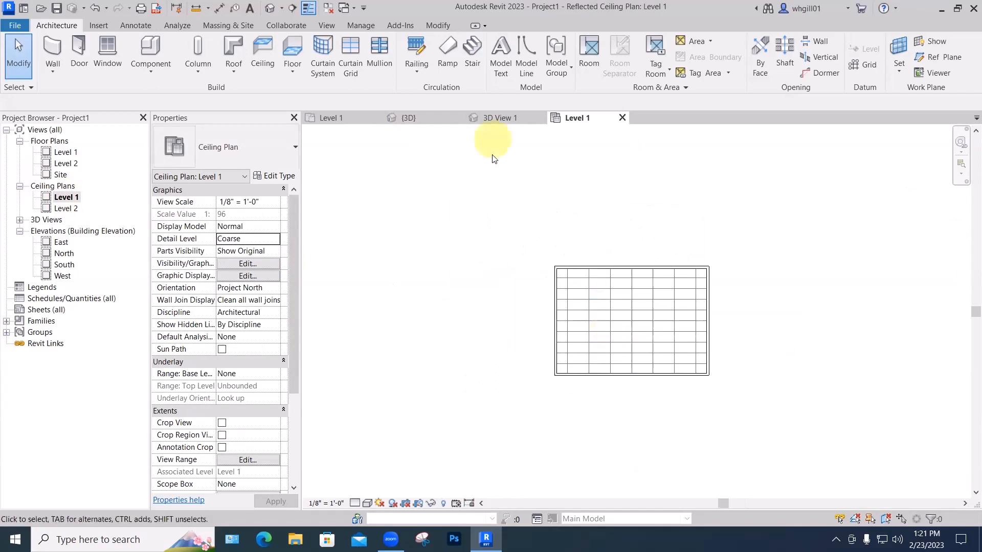
{"action": "left_click", "coordinate": [151, 72]}
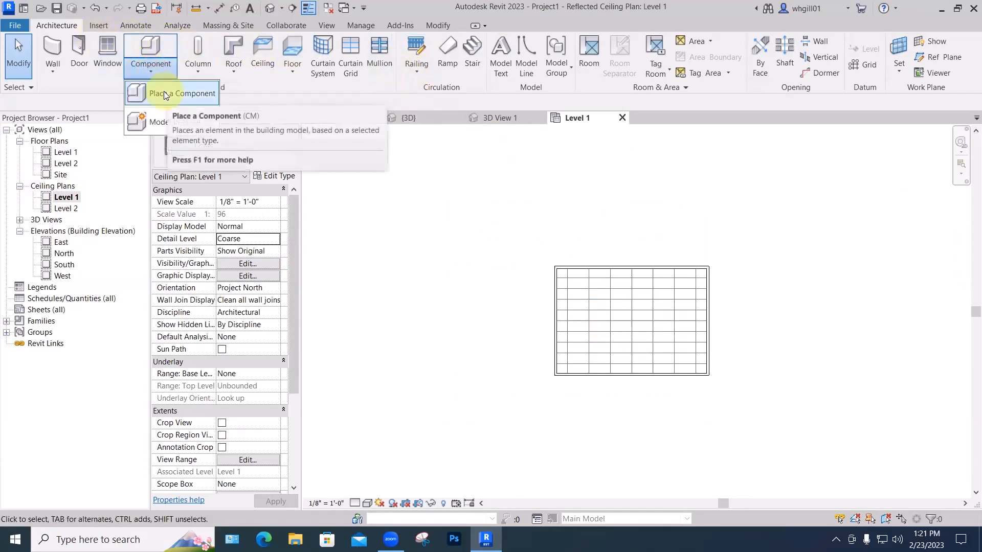
{"action": "left_click", "coordinate": [163, 93]}
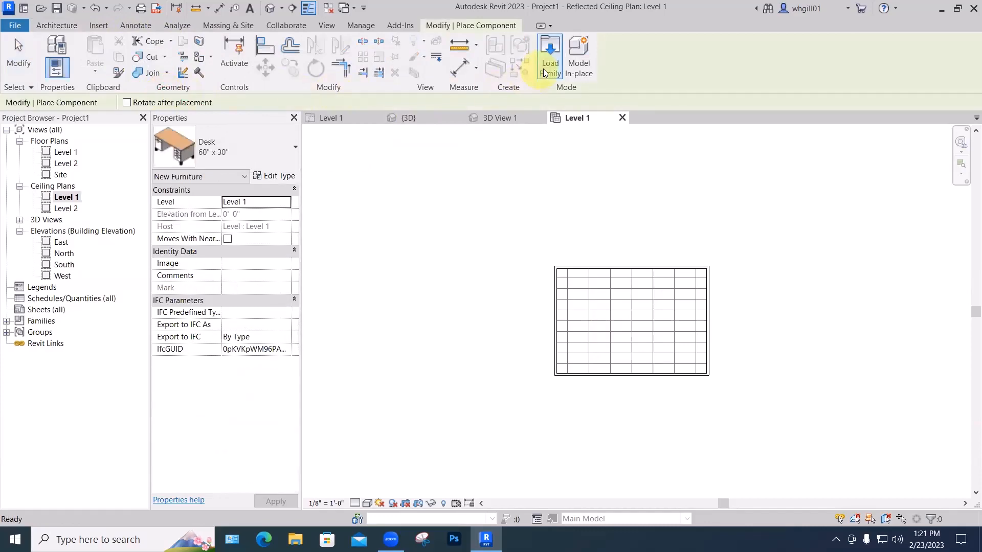
{"action": "left_click", "coordinate": [545, 71]}
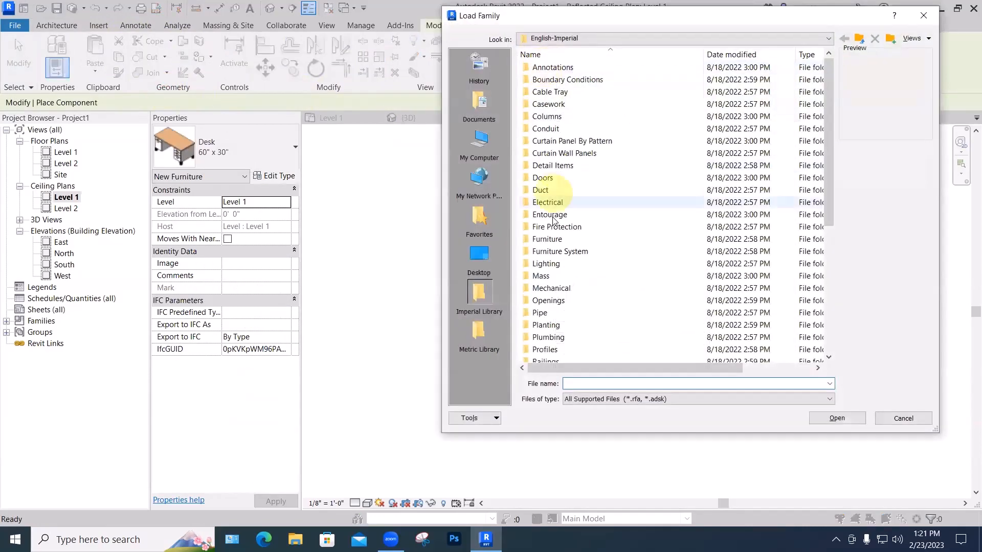
{"action": "double_click", "coordinate": [549, 264]}
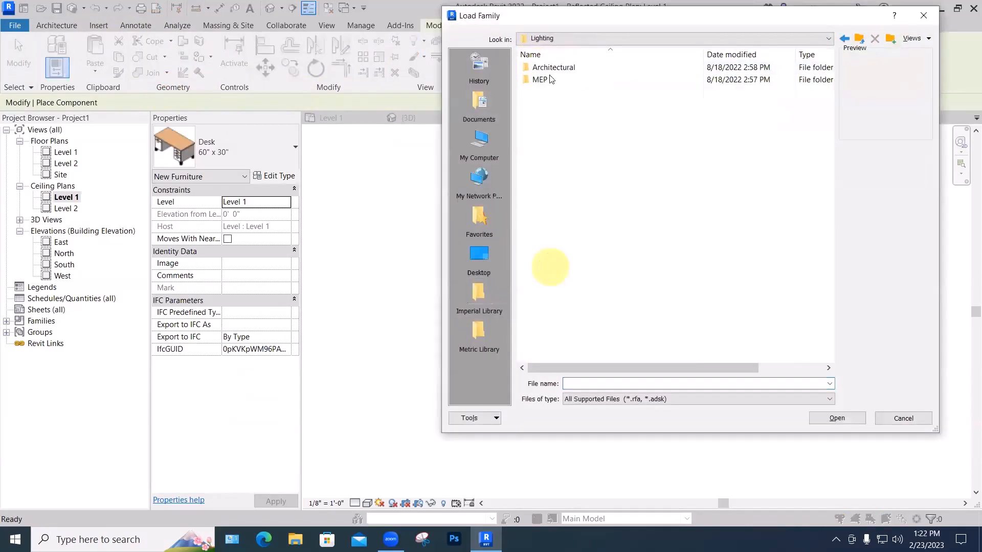
{"action": "double_click", "coordinate": [554, 68]}
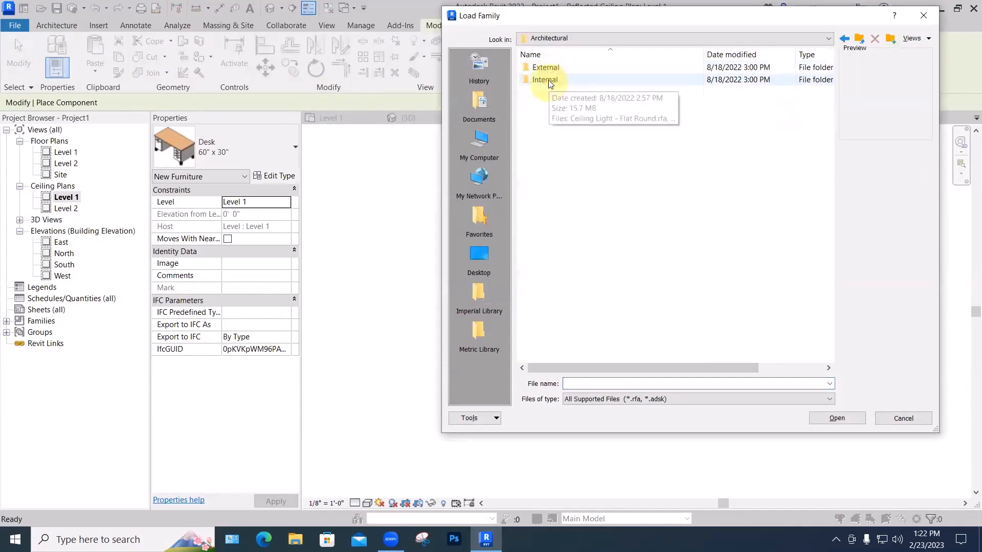
{"action": "double_click", "coordinate": [547, 81]}
{"action": "scroll", "coordinate": [603, 250], "scroll_direction": "down", "scroll_amount": 4}
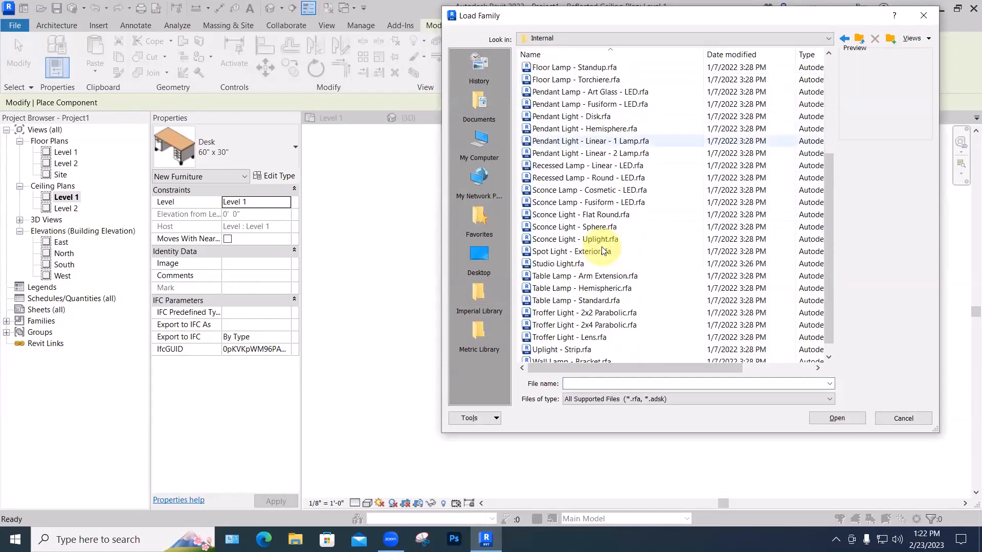
- Preview the spot, sconce and studio light families, and load Studio Light.rfa into the project
{"action": "left_click", "coordinate": [557, 266]}
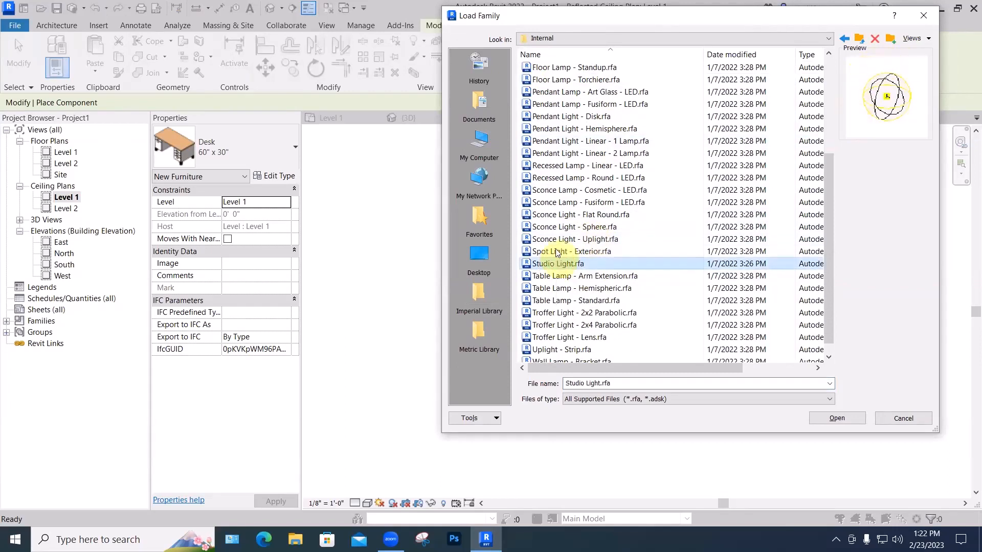
{"action": "left_click", "coordinate": [557, 252]}
{"action": "left_click", "coordinate": [552, 219]}
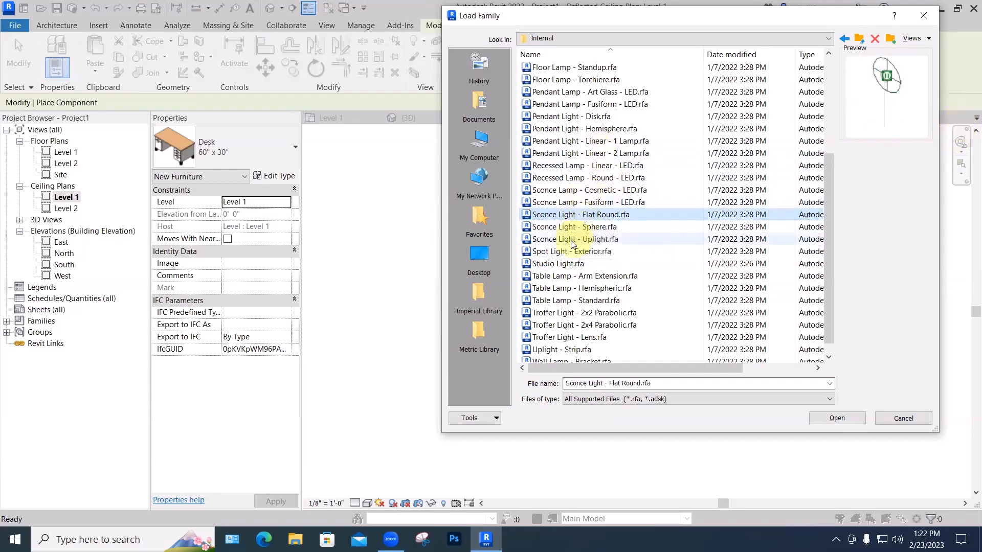
{"action": "left_click", "coordinate": [562, 262]}
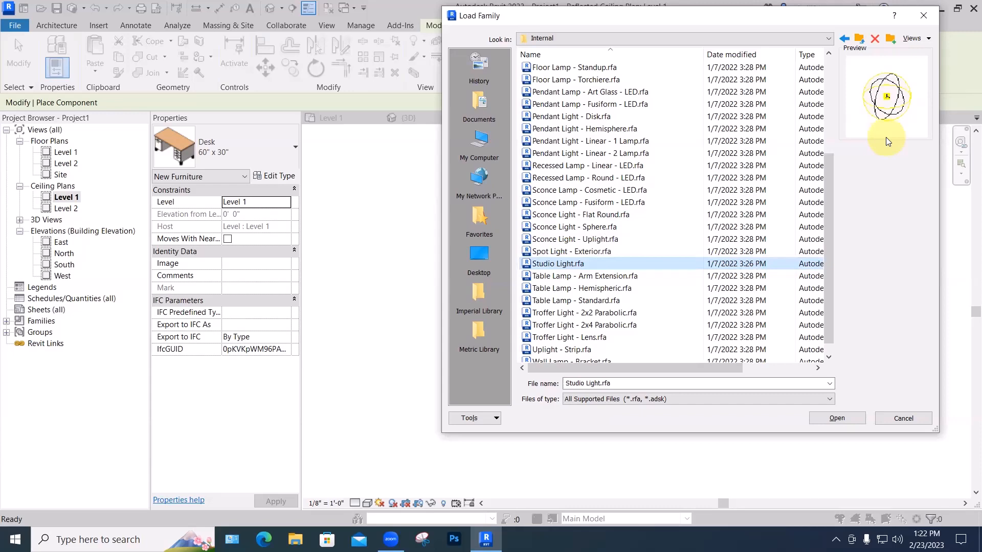
{"action": "left_click", "coordinate": [849, 417]}
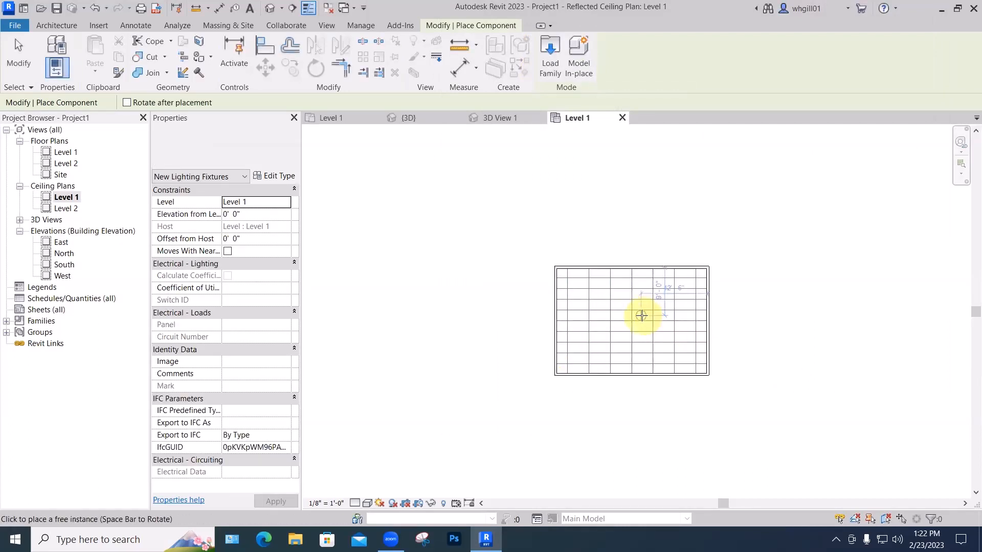
- Place one Studio Light 120V near the middle of the ceiling grid, about 9 ft from the north wall
{"action": "scroll", "coordinate": [641, 315], "scroll_direction": "up", "scroll_amount": 2}
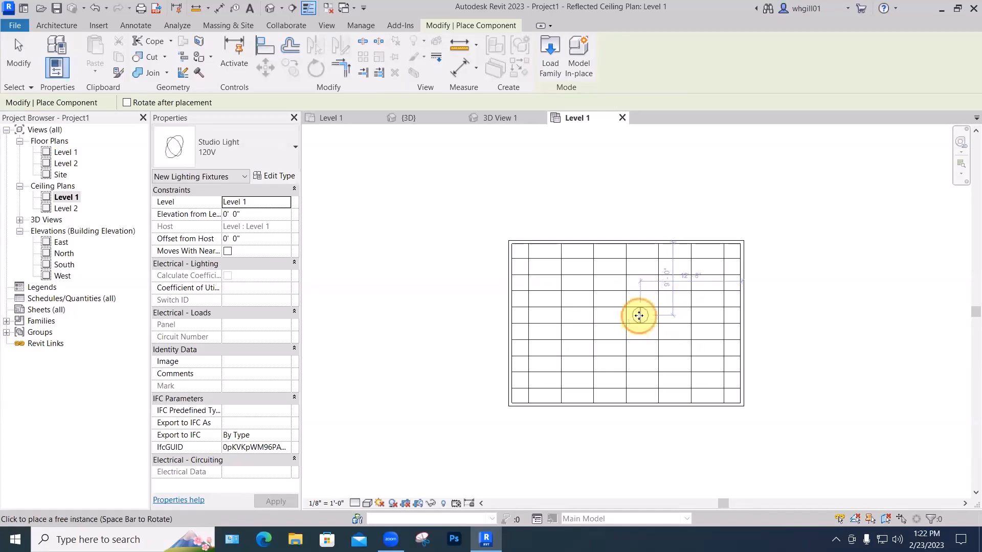
{"action": "left_click", "coordinate": [638, 315]}
{"action": "key", "text": "Escape"}
{"action": "key", "text": "Escape"}
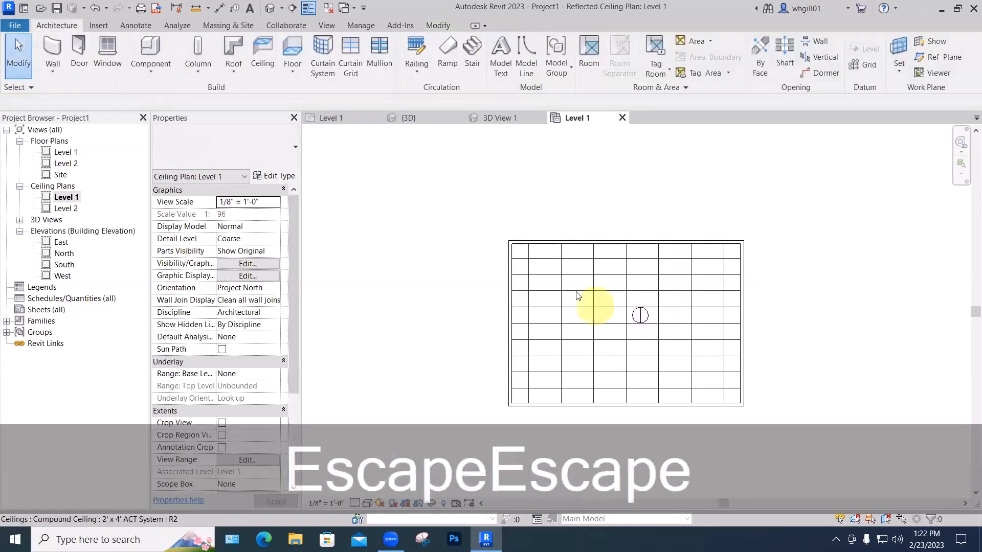
- Check the light in the {3D} view, and render 3D View 1 at Medium quality
{"action": "left_click", "coordinate": [407, 118]}
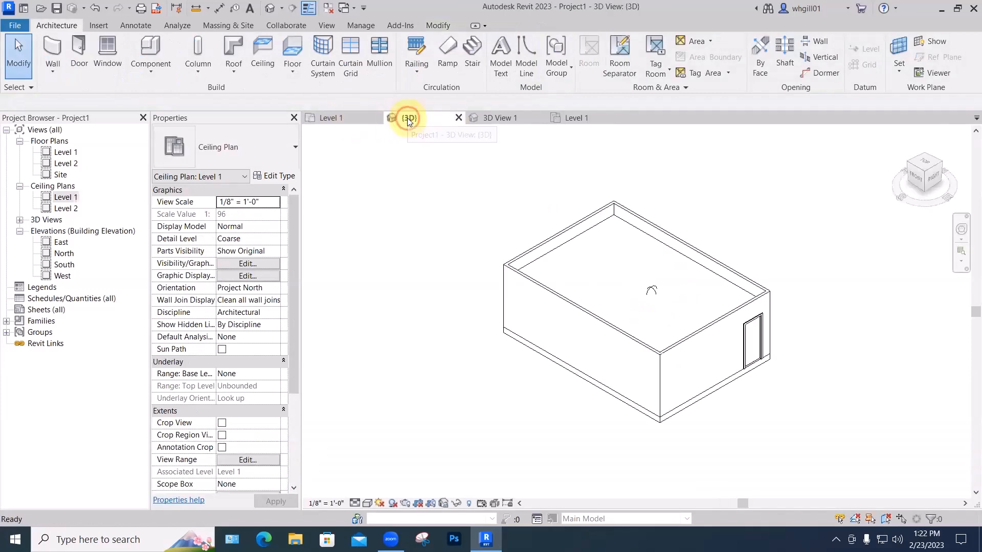
{"action": "left_click", "coordinate": [510, 120]}
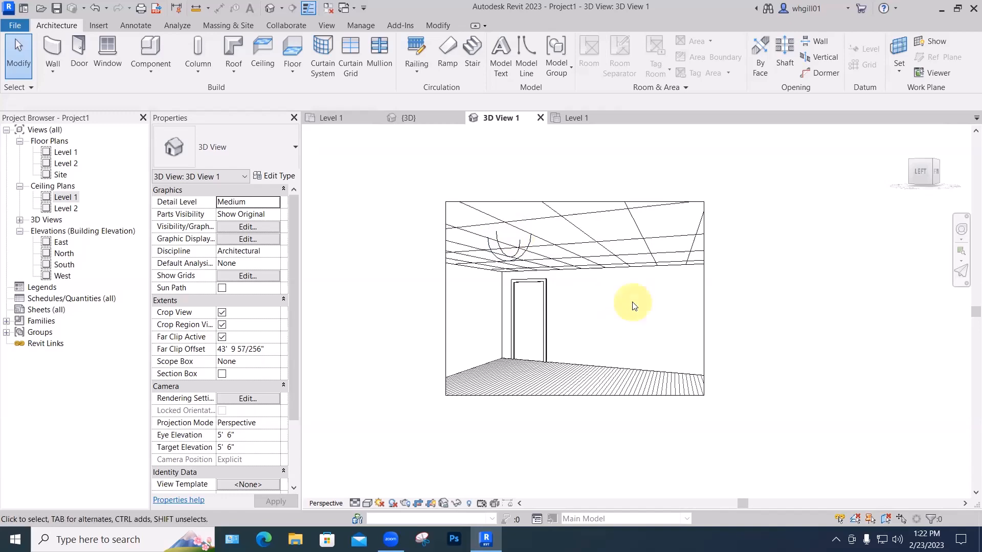
{"action": "key", "text": "r"}
{"action": "key", "text": "r"}
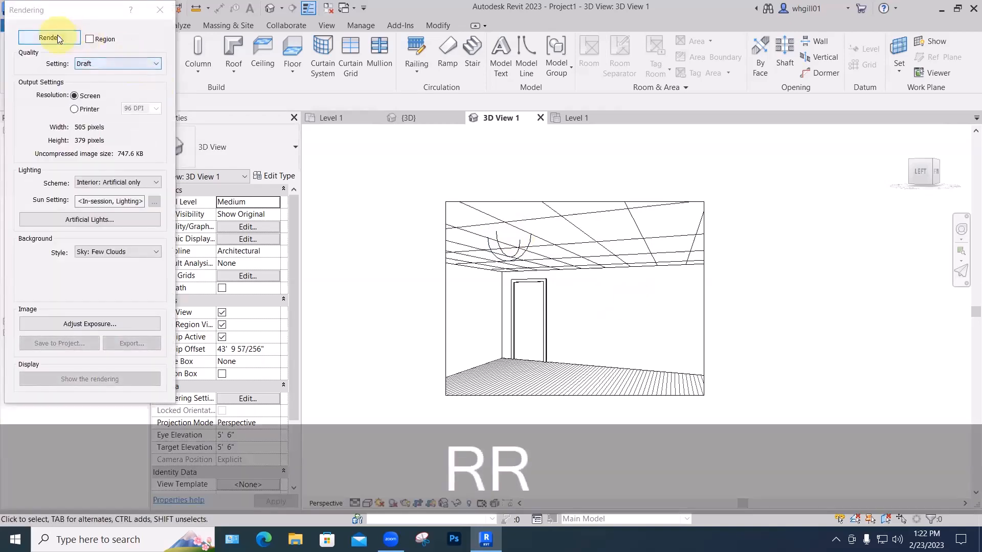
{"action": "left_click", "coordinate": [95, 64]}
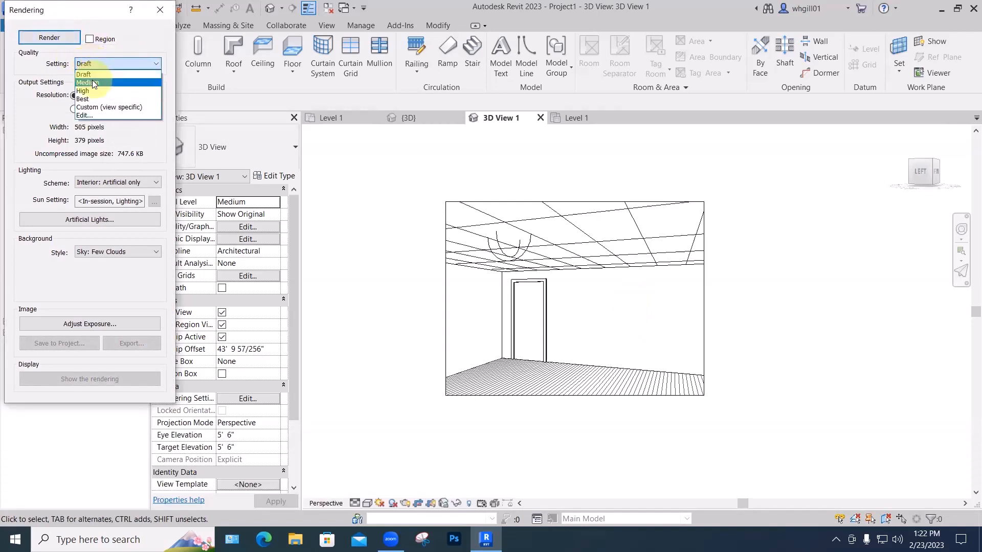
{"action": "left_click", "coordinate": [92, 81]}
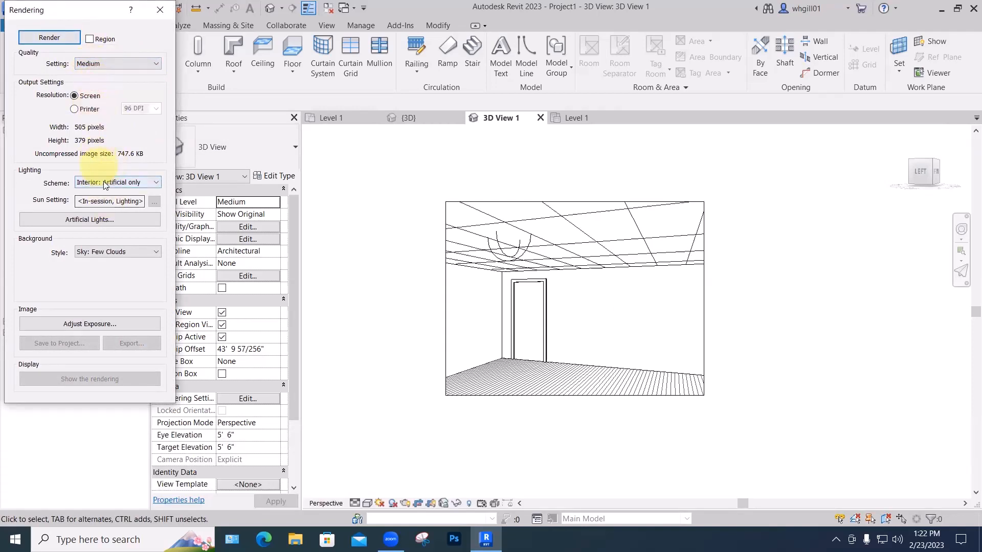
{"action": "left_click", "coordinate": [50, 37]}
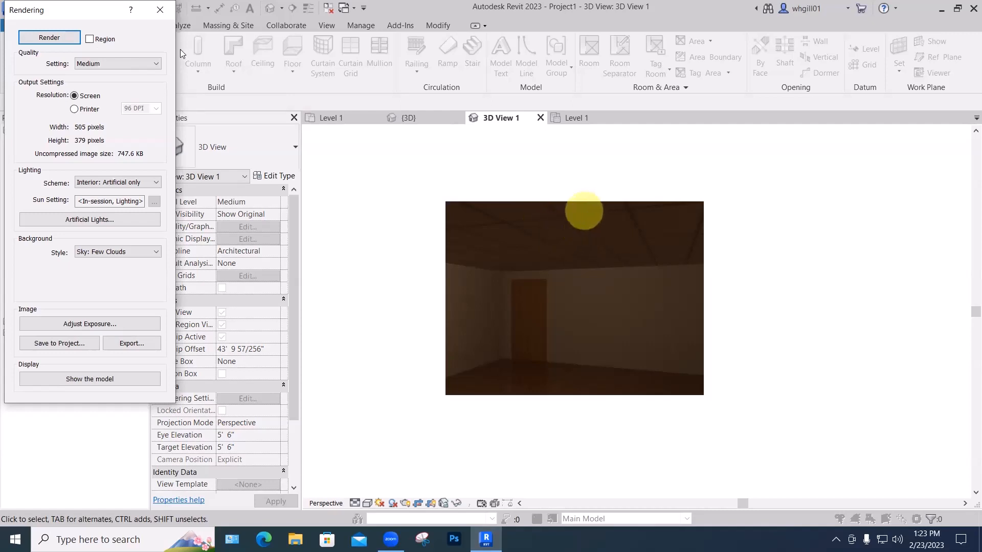
{"action": "left_click", "coordinate": [158, 9]}
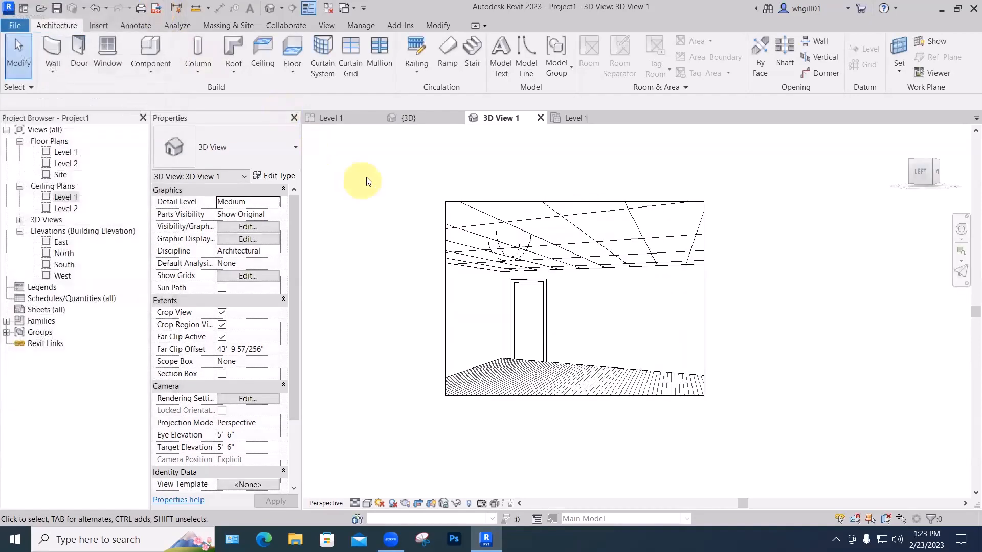
- Set the studio light's elevation from level to -3' so it hangs below the ceiling
{"action": "left_click", "coordinate": [496, 236]}
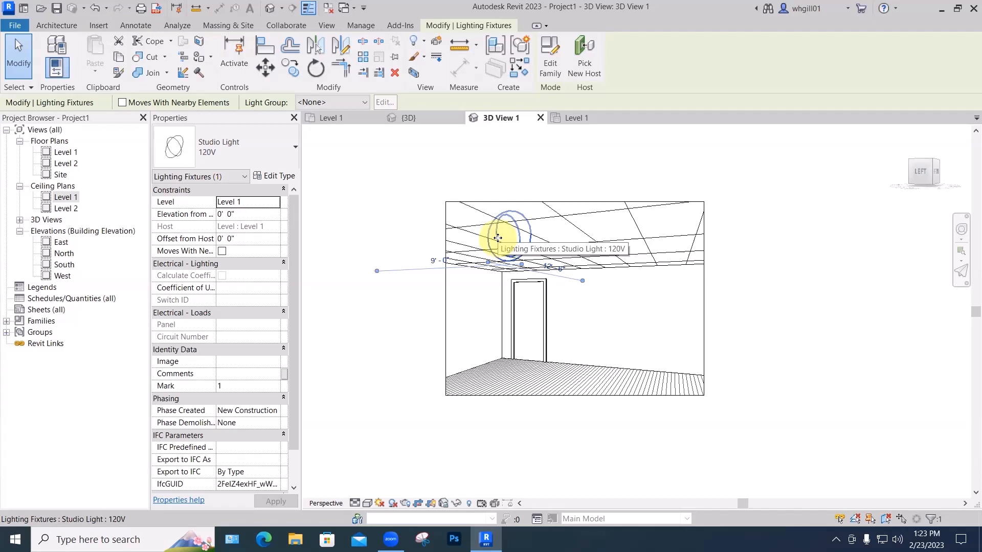
{"action": "double_click", "coordinate": [224, 214]}
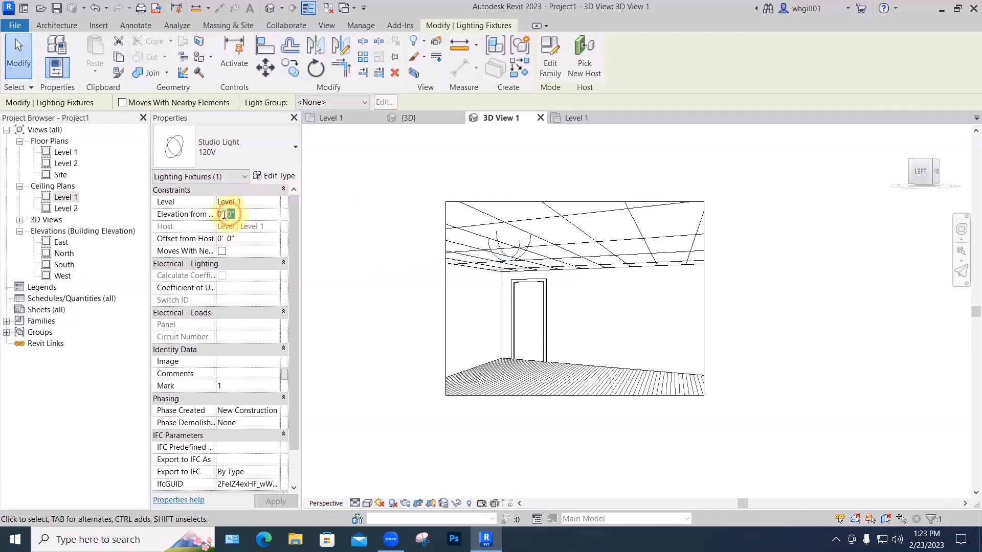
{"action": "left_click_drag", "start_coordinate": [224, 215], "coordinate": [215, 215]}
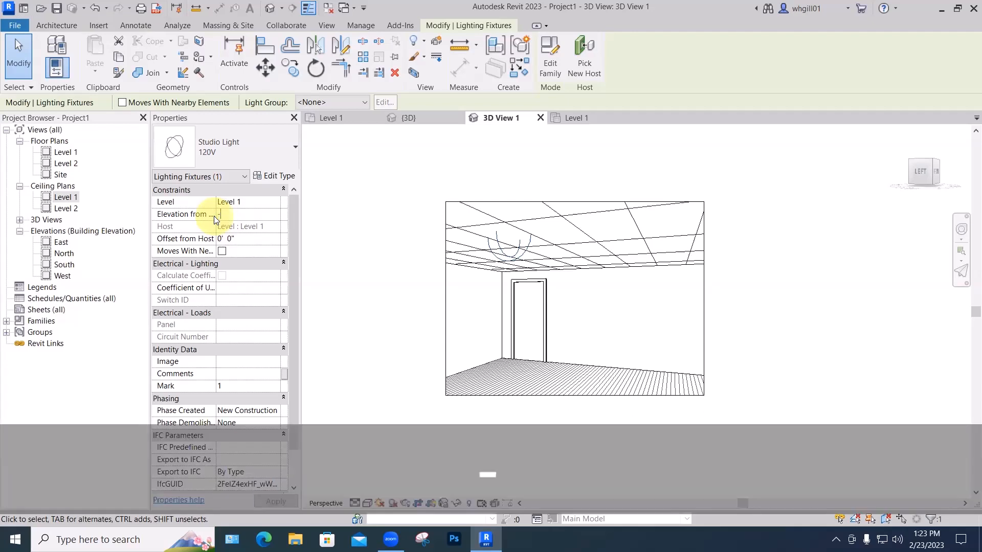
{"action": "type", "text": "-3'"}
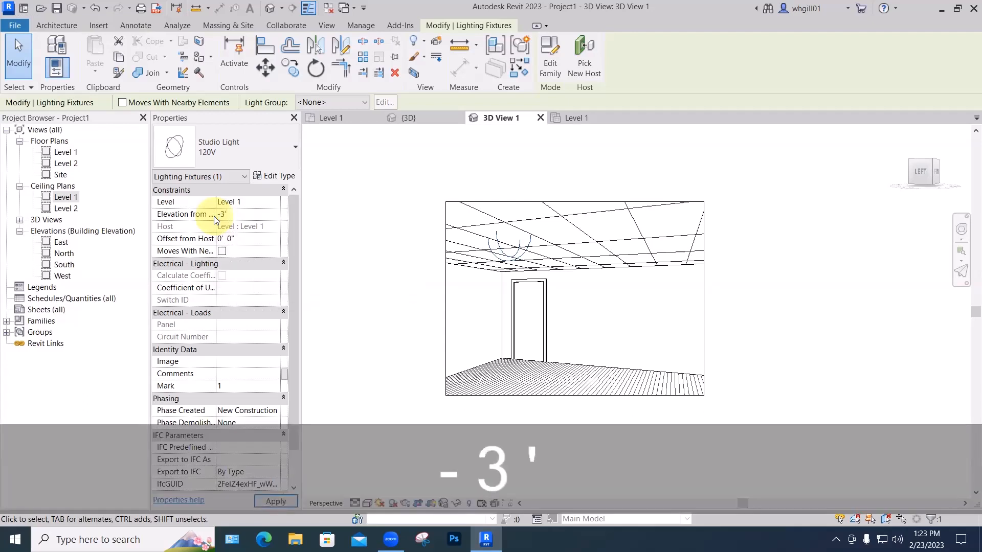
{"action": "key", "text": "Return"}
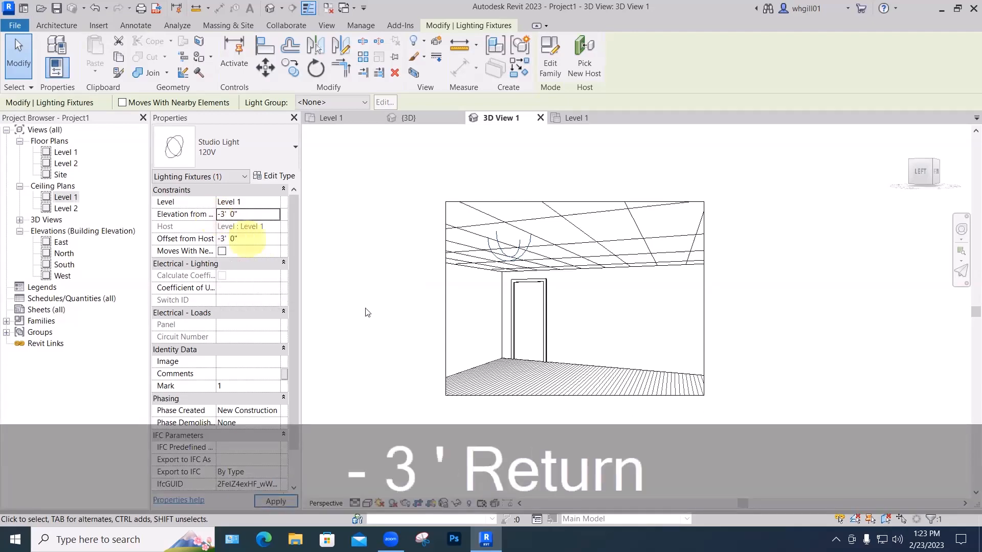
{"action": "left_click", "coordinate": [375, 285]}
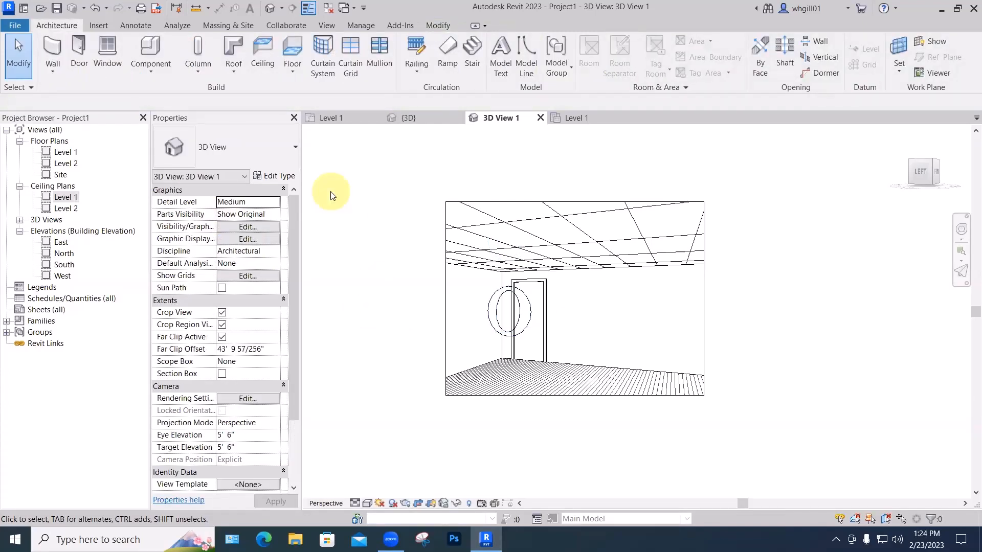
- Render 3D View 1 at Medium quality with the Interior: Artificial only scheme, and close the rendering settings
{"action": "key", "text": "r"}
{"action": "key", "text": "r"}
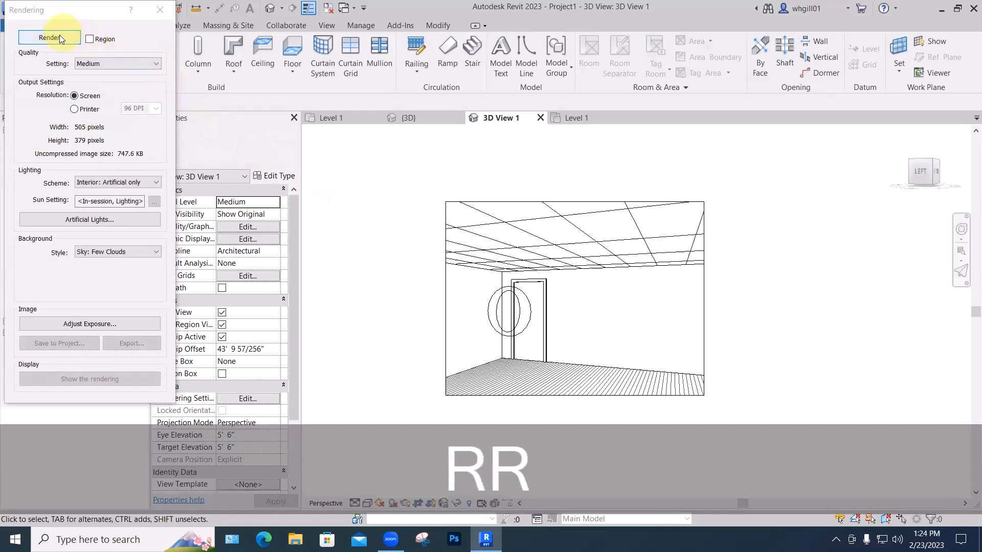
{"action": "left_click", "coordinate": [59, 37]}
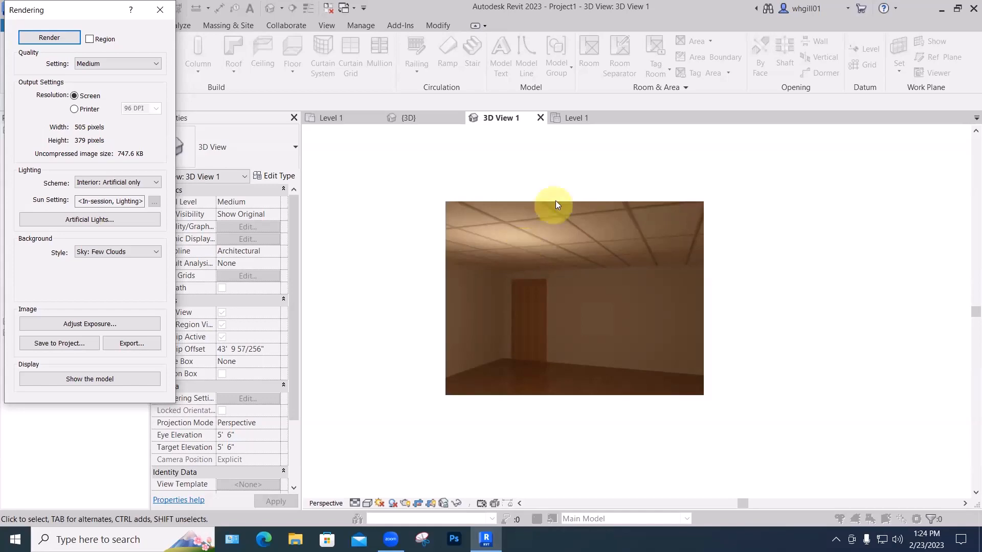
{"action": "left_click", "coordinate": [160, 10]}
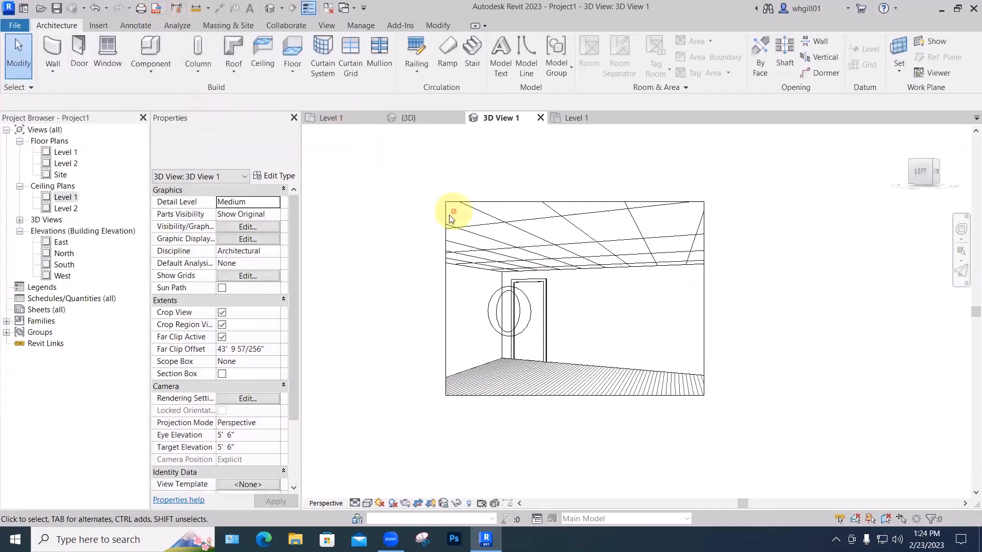
- Place a Fixed 36" x 48" window on the door wall in 3D View 1, about 7 ft 7 in from the door
{"action": "key", "text": "w"}
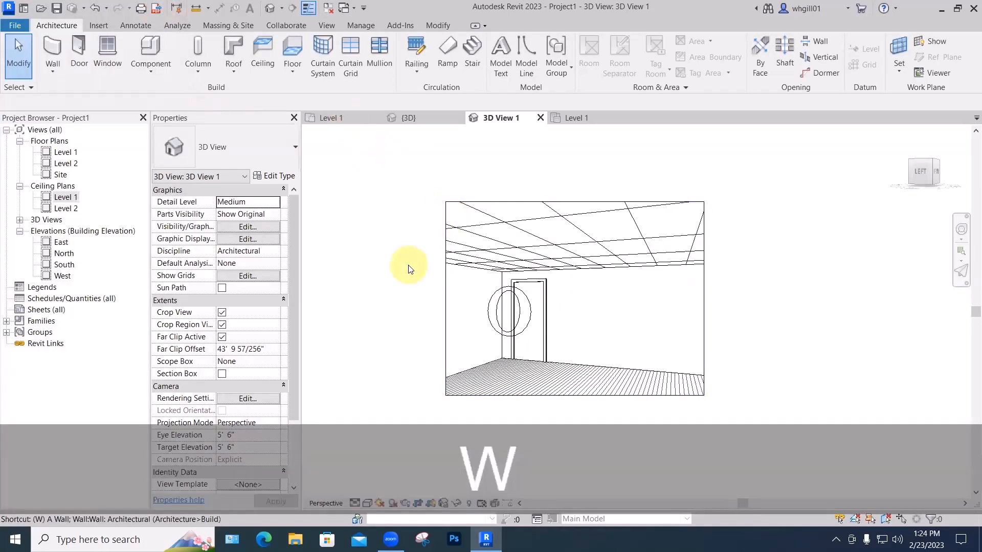
{"action": "key", "text": "n"}
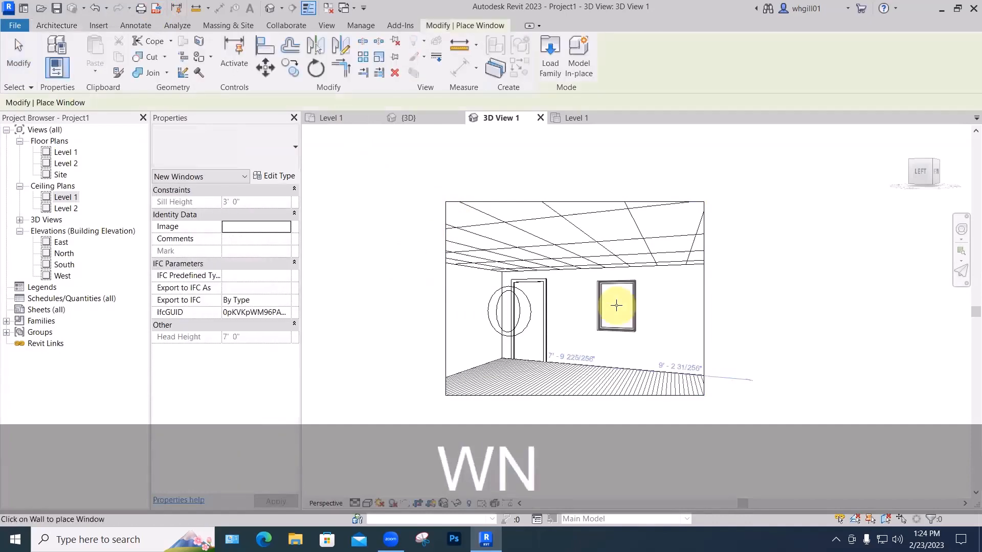
{"action": "left_click", "coordinate": [613, 303]}
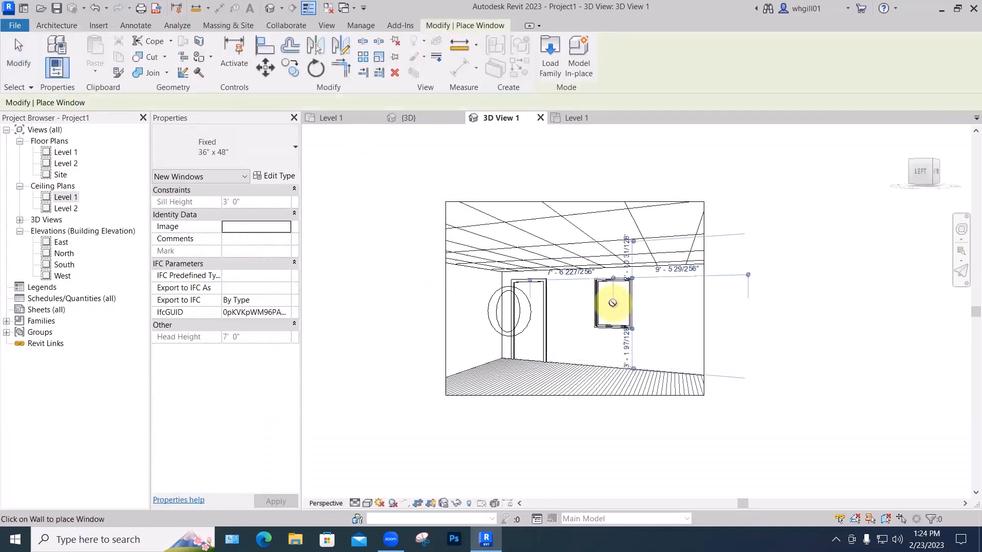
{"action": "key", "text": "Escape"}
{"action": "key", "text": "Escape"}
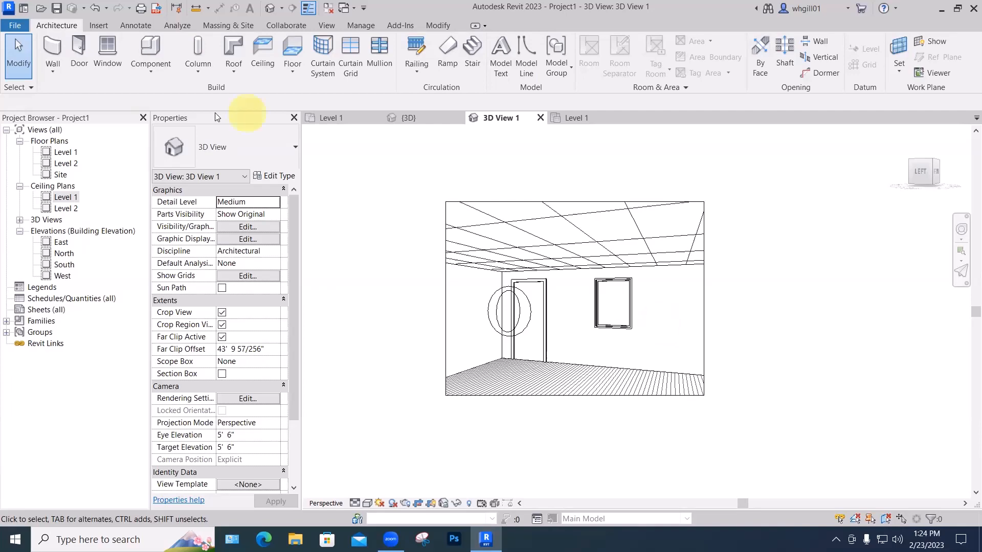
- Set the lighting scheme to Interior: Sun only and render 3D View 1 at Medium quality
{"action": "key", "text": "r"}
{"action": "key", "text": "r"}
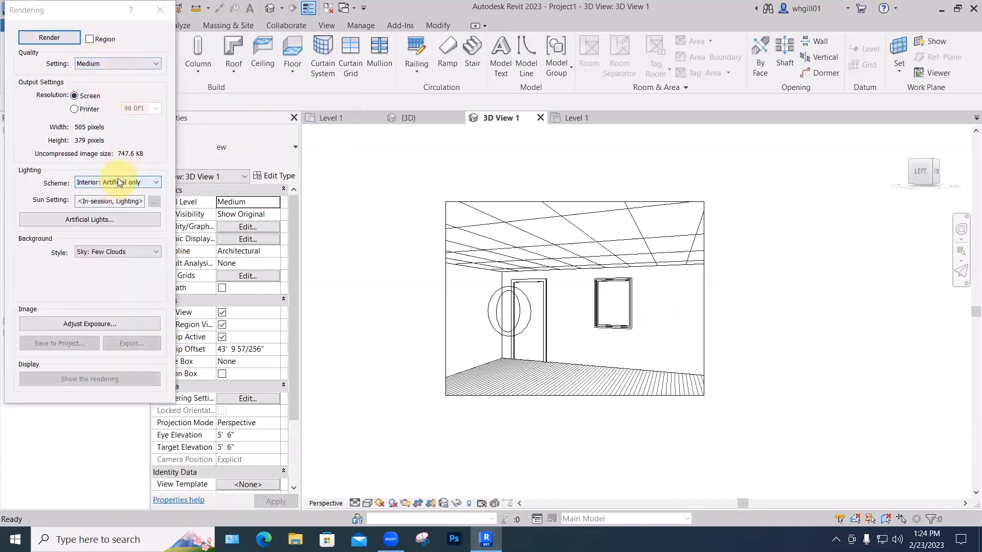
{"action": "left_click", "coordinate": [118, 182]}
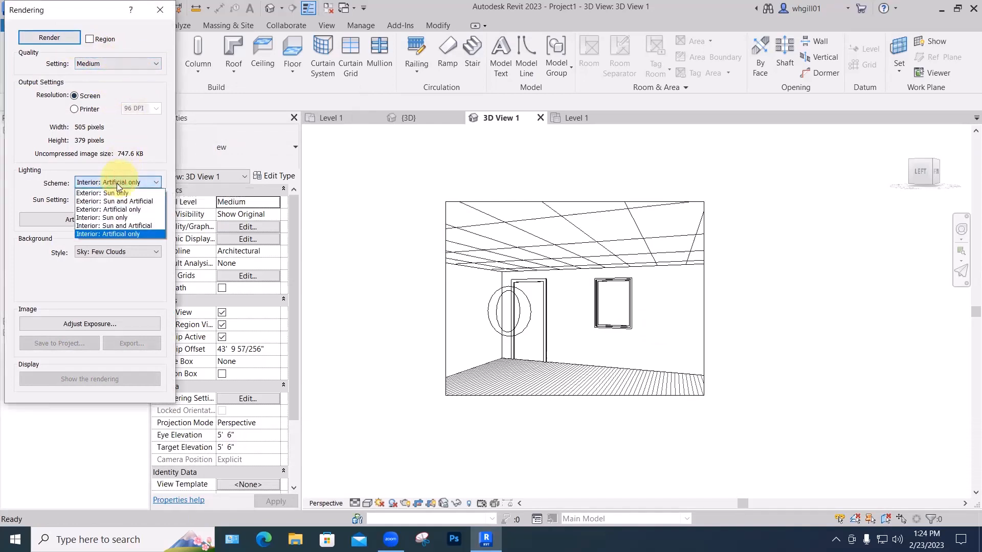
{"action": "left_click", "coordinate": [109, 218]}
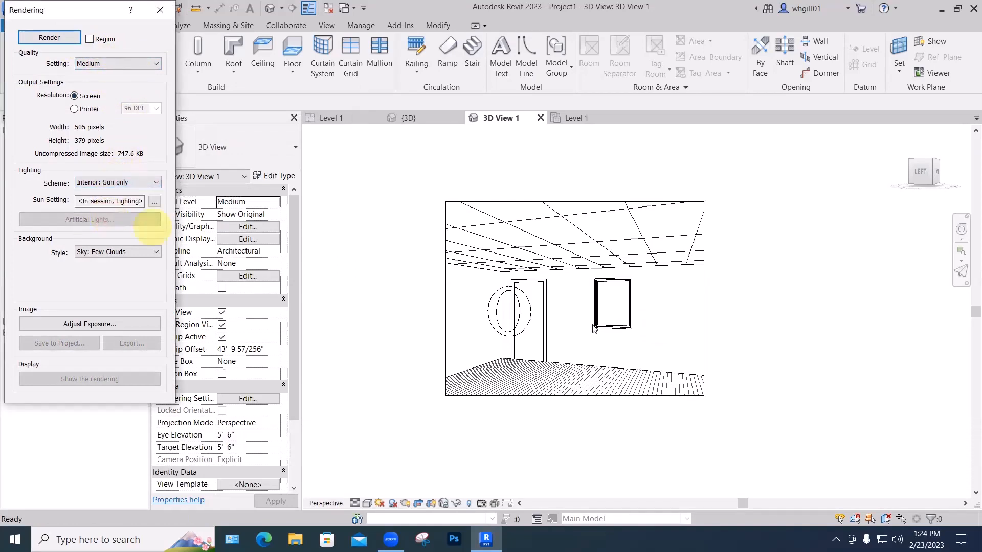
{"action": "left_click", "coordinate": [48, 37]}
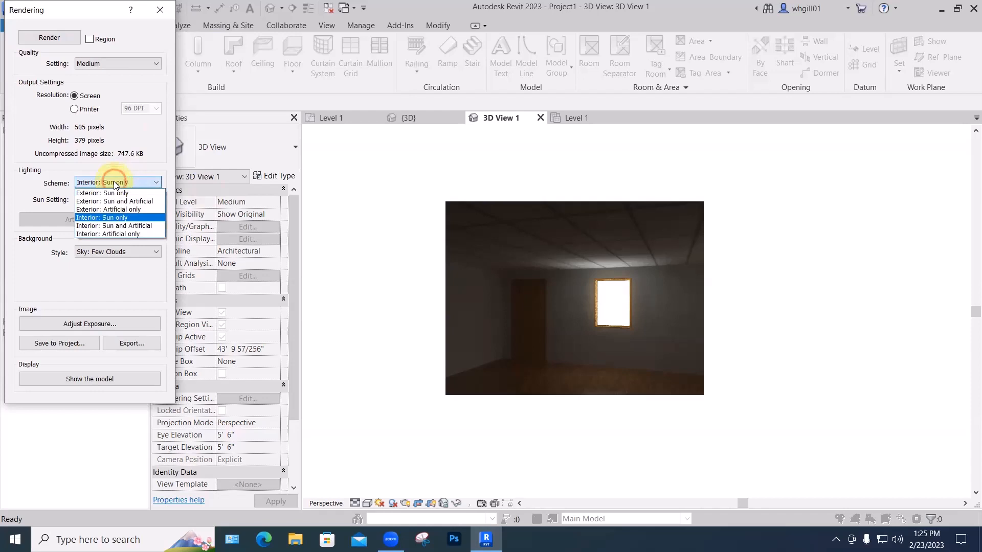
- Render 3D View 1 again with the Interior: Sun and Artificial scheme, and close the rendering settings
{"action": "left_click", "coordinate": [113, 225]}
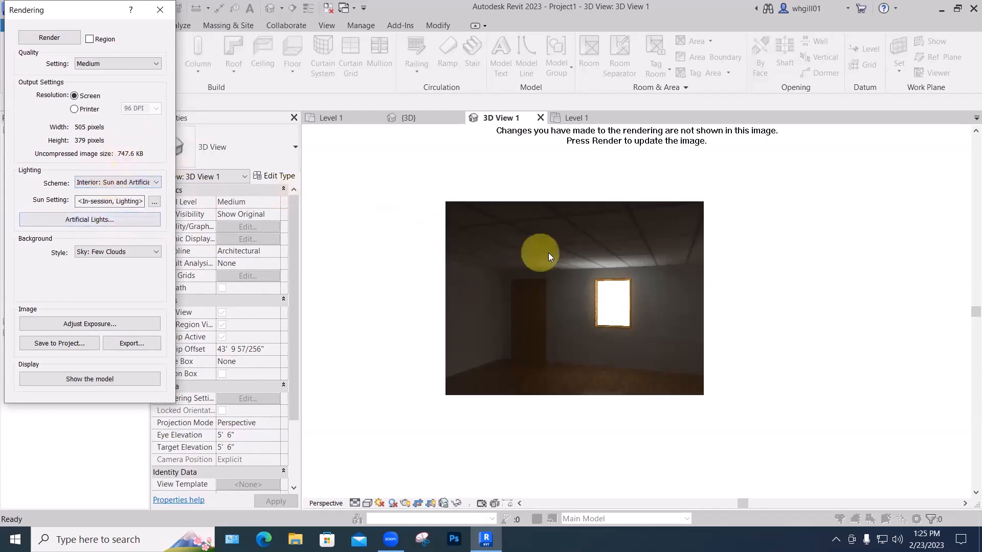
{"action": "left_click", "coordinate": [46, 38]}
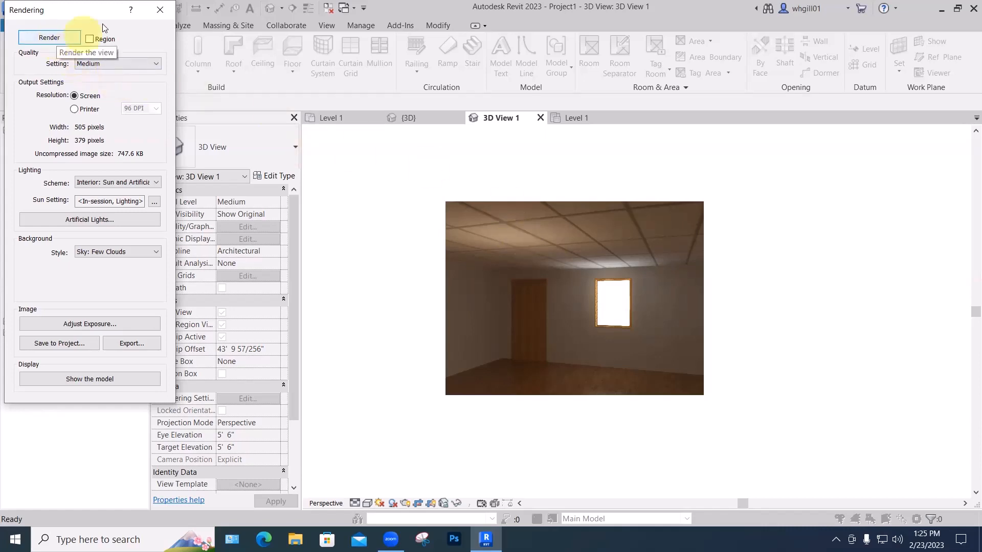
{"action": "left_click", "coordinate": [160, 10]}
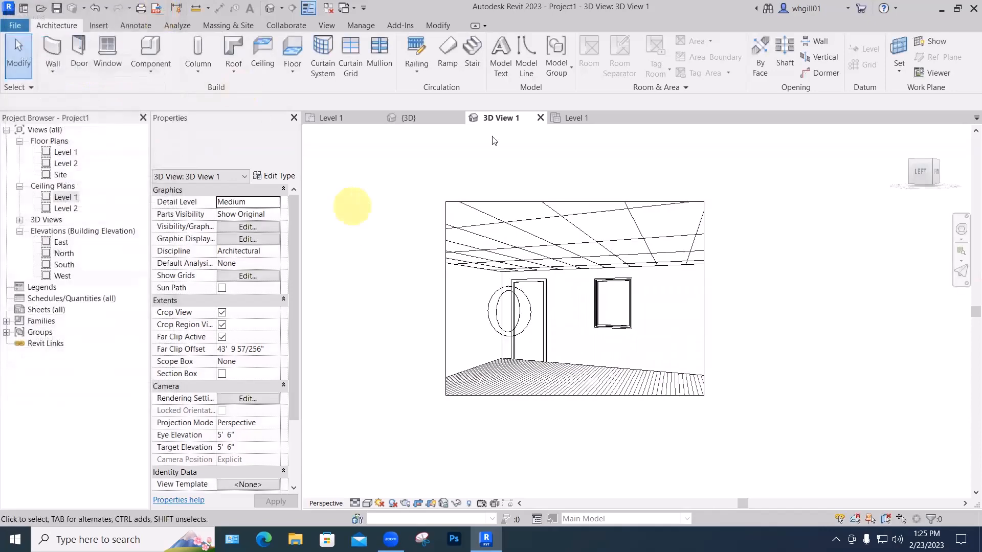
- Set the cut plane offset in the Level 1 ceiling plan's view range to 4'
{"action": "left_click", "coordinate": [567, 118]}
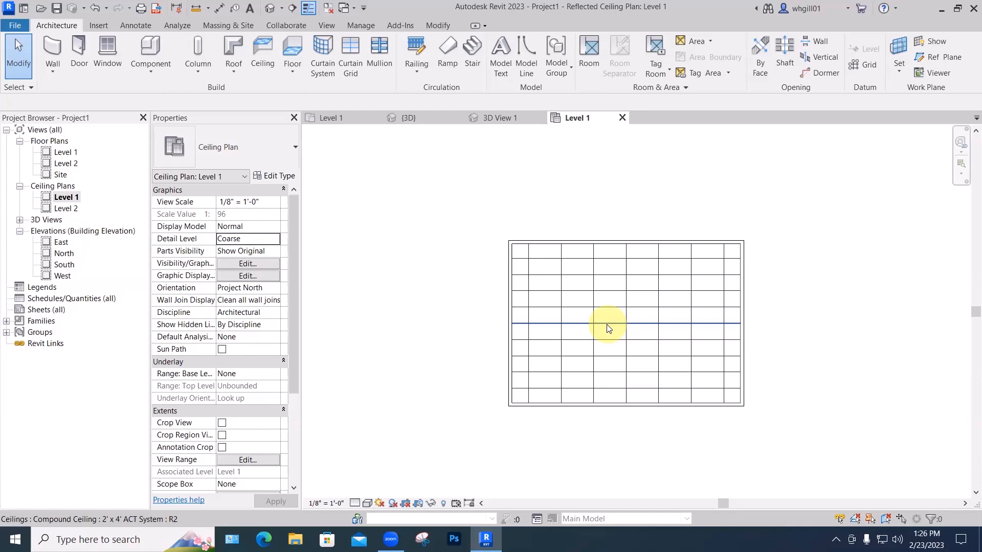
{"action": "left_click_drag", "start_coordinate": [294, 352], "coordinate": [298, 410]}
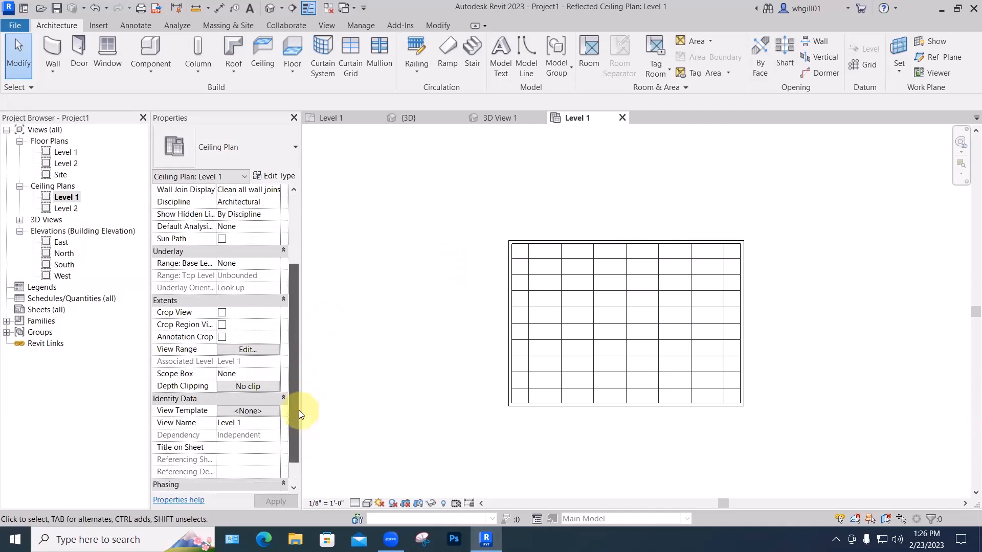
{"action": "left_click", "coordinate": [246, 349]}
{"action": "double_click", "coordinate": [739, 236]}
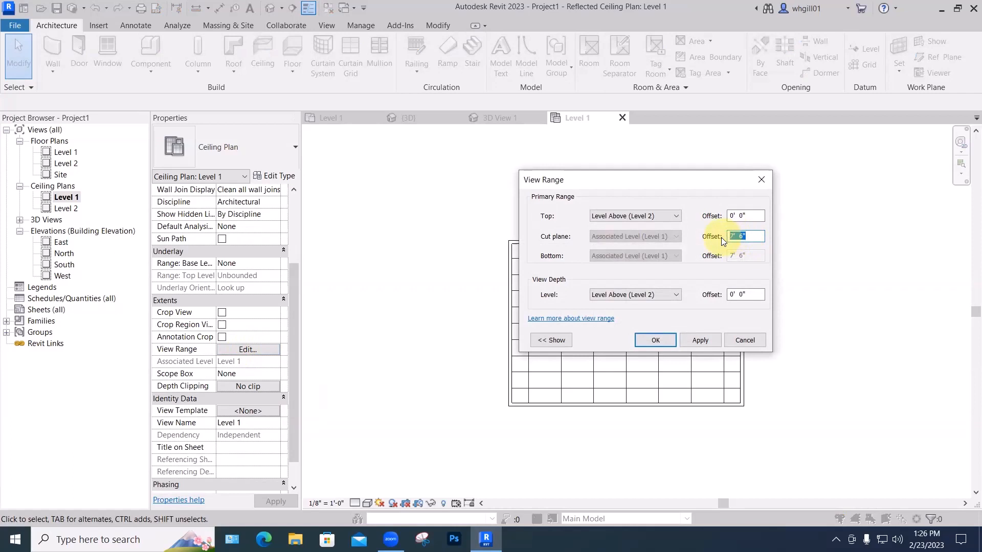
{"action": "type", "text": "4'"}
{"action": "left_click", "coordinate": [657, 339]}
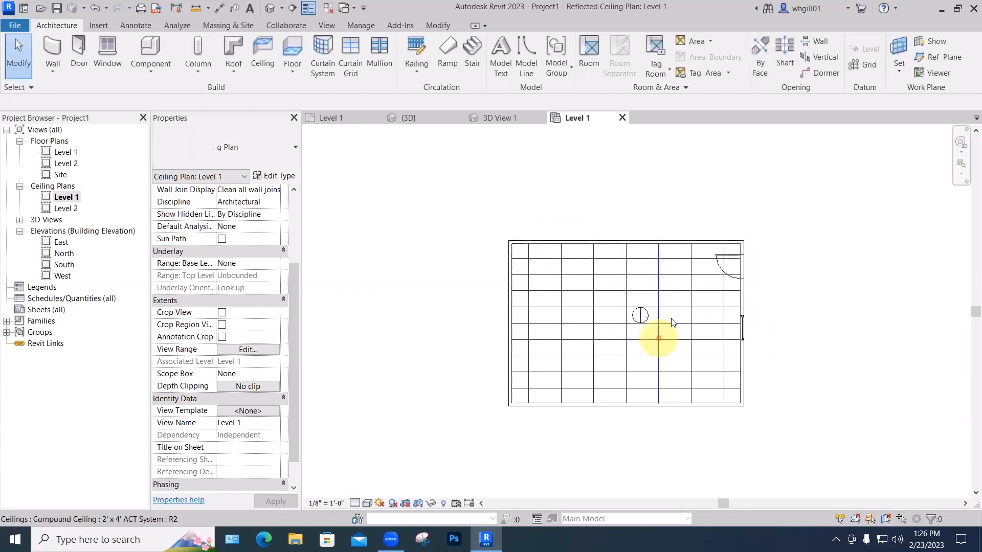
- Move the studio light west in the ceiling plan, to about 23 ft 6 in from the door wall and 9 ft 6 in from the north wall
{"action": "left_click_drag", "start_coordinate": [641, 313], "coordinate": [553, 314]}
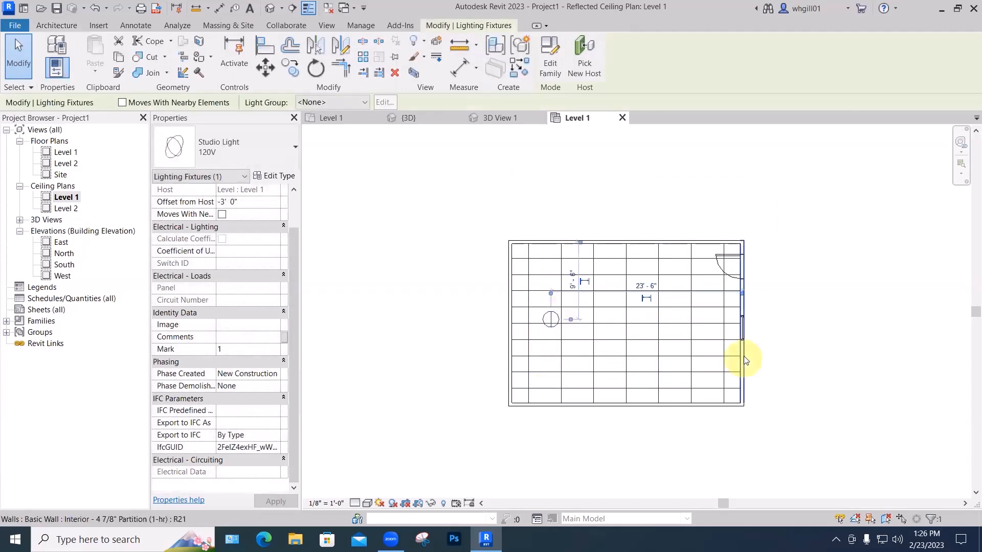
{"action": "left_click", "coordinate": [773, 353]}
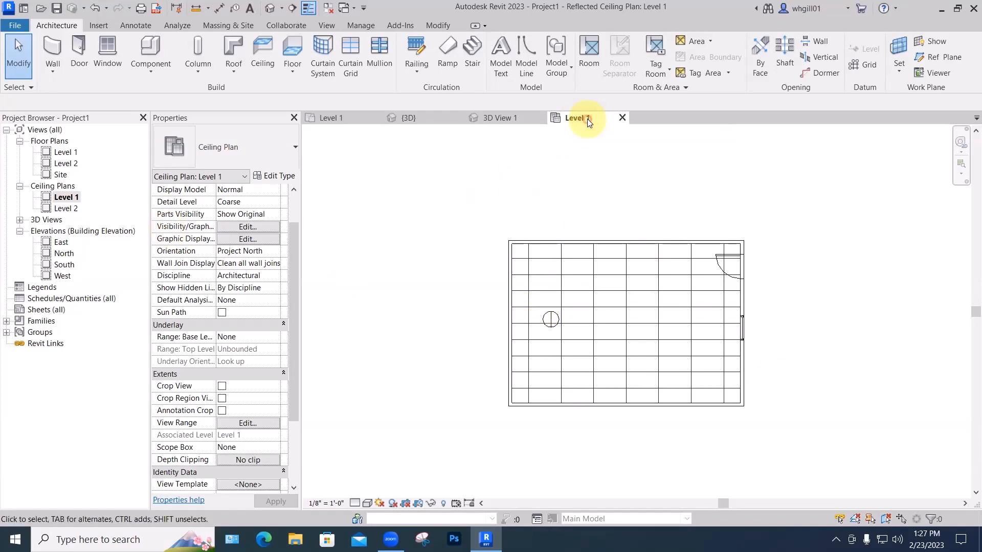
- Show 3D View 1's camera in the ceiling plan, move it in front of the light, and aim its target between the door and window
{"action": "left_click", "coordinate": [20, 221]}
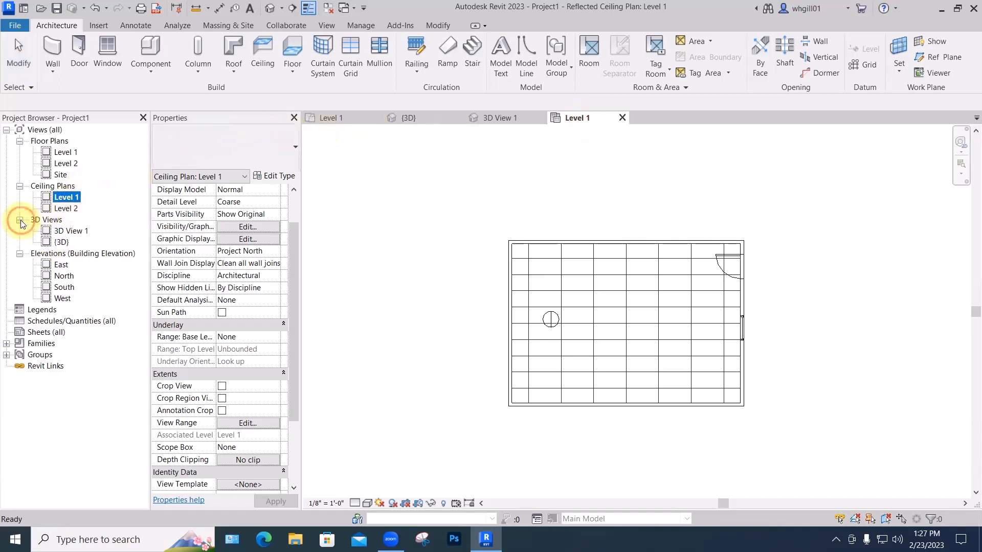
{"action": "right_click", "coordinate": [74, 233]}
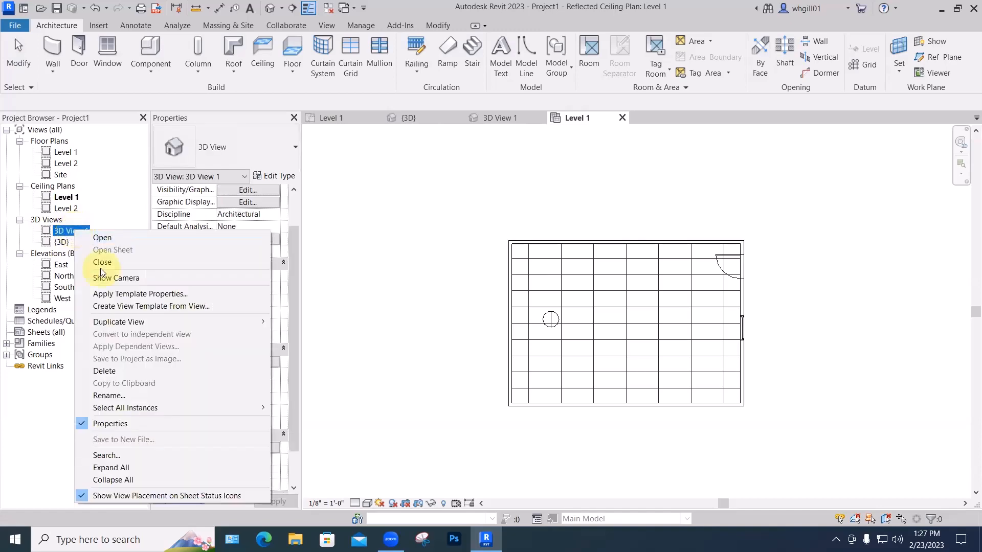
{"action": "left_click", "coordinate": [106, 278]}
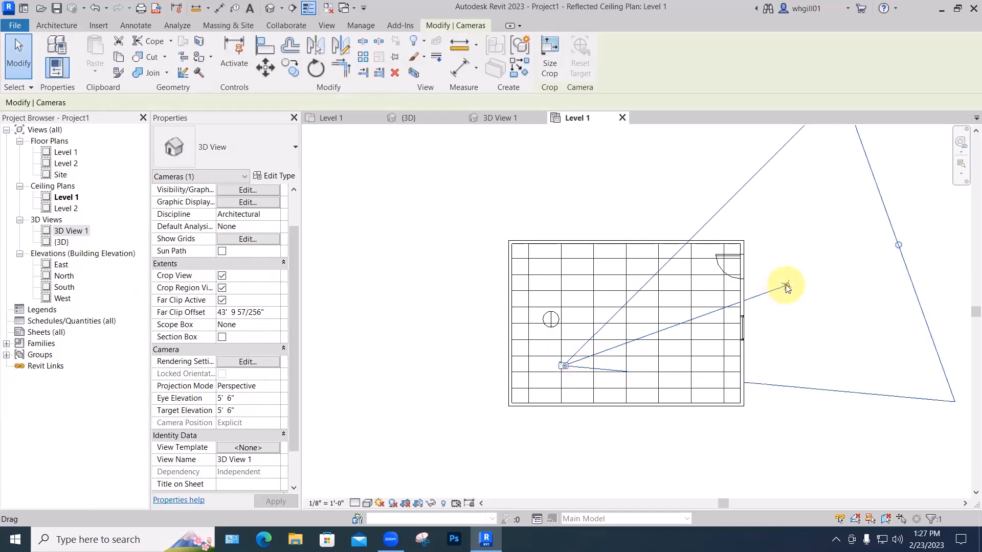
{"action": "mouse_move", "coordinate": [786, 284]}
{"action": "left_mouse_down"}
{"action": "mouse_move", "coordinate": [780, 321]}
{"action": "mouse_move", "coordinate": [750, 251]}
{"action": "left_mouse_up"}
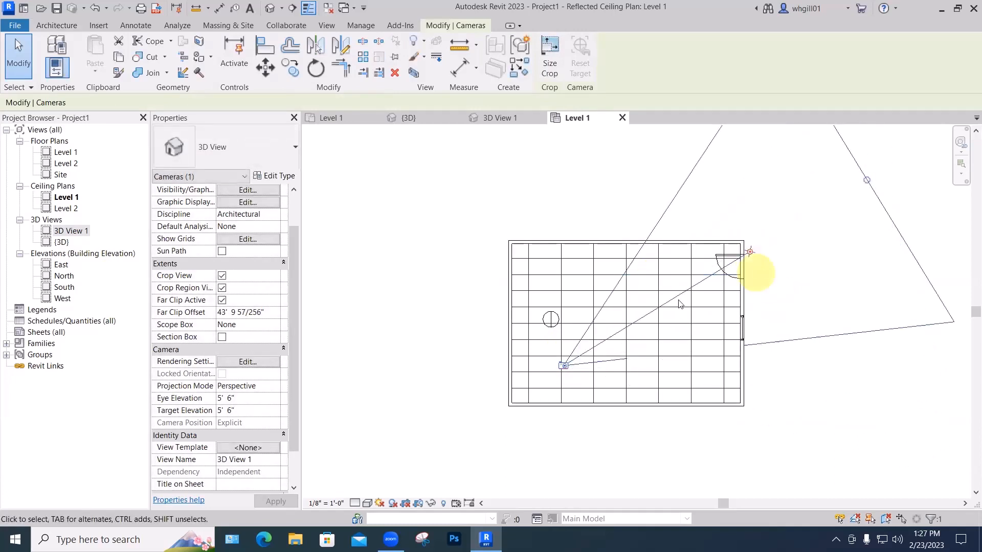
{"action": "left_click_drag", "start_coordinate": [563, 365], "coordinate": [581, 333]}
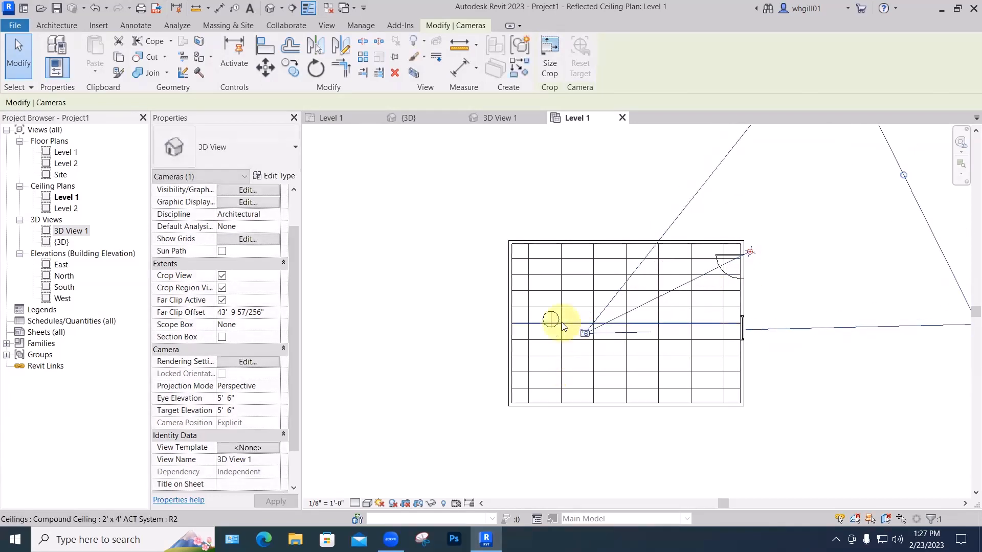
{"action": "scroll", "coordinate": [686, 338], "scroll_direction": "down", "scroll_amount": 1}
{"action": "scroll", "coordinate": [686, 338], "scroll_direction": "down", "scroll_amount": 1}
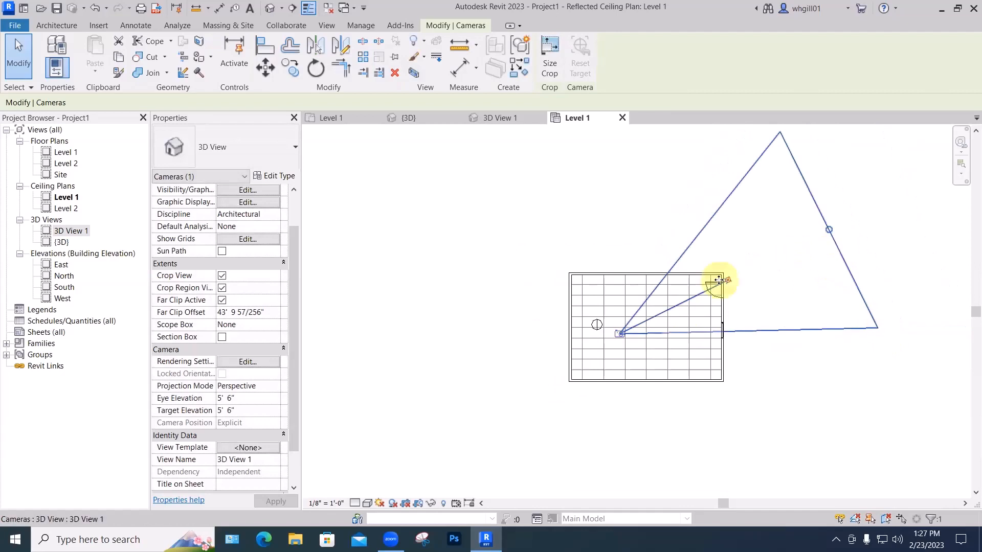
{"action": "left_click_drag", "start_coordinate": [729, 286], "coordinate": [728, 318]}
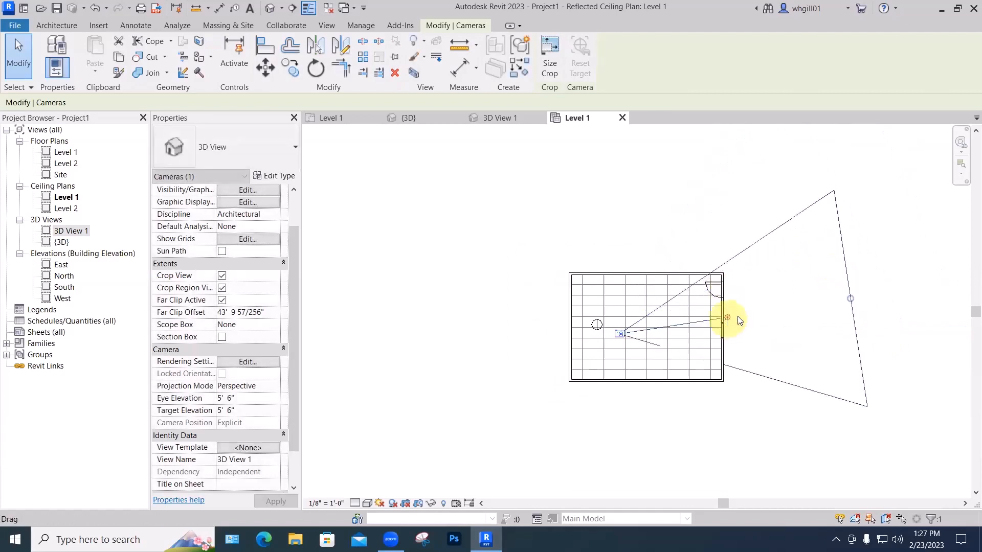
- Render 3D View 1 from the repositioned camera with the Interior: Sun and Artificial scheme at medium quality
{"action": "left_click", "coordinate": [504, 118]}
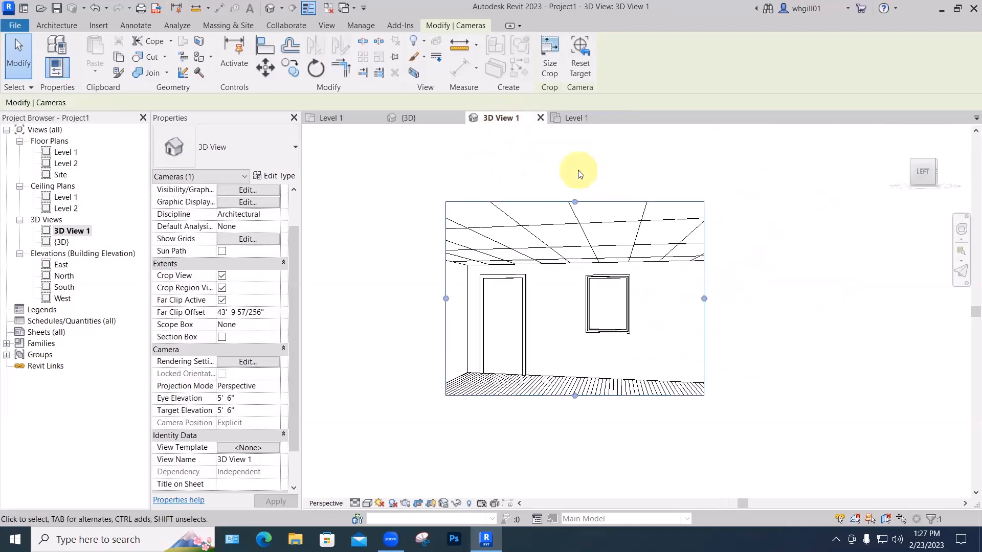
{"action": "key", "text": "r"}
{"action": "key", "text": "r"}
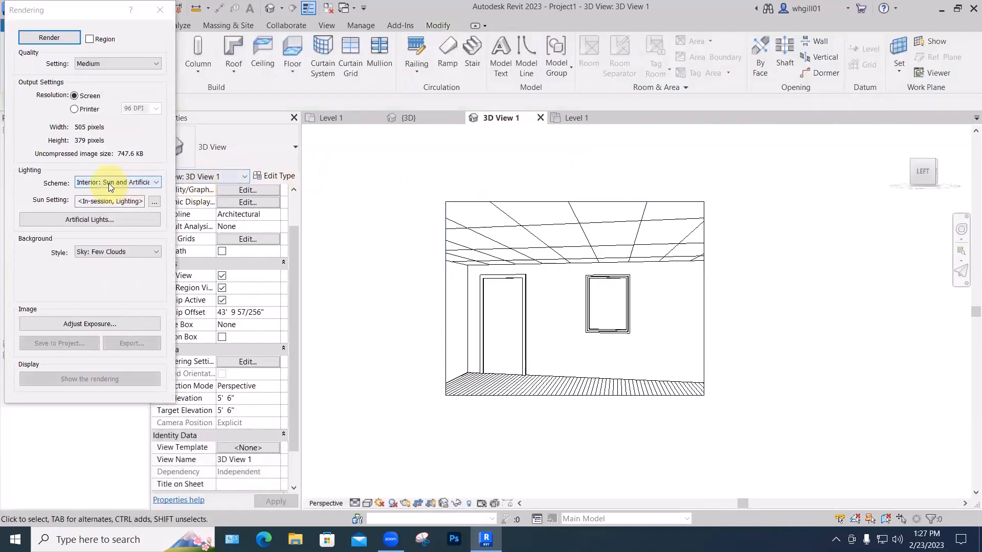
{"action": "left_click", "coordinate": [46, 37]}
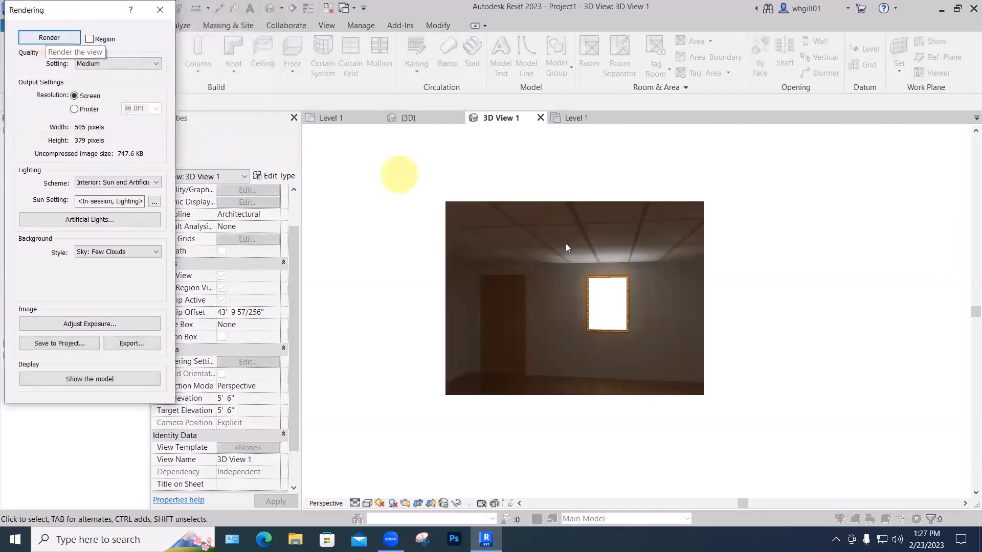
- Change the lighting scheme to Interior: Sun only and render the room view again
{"action": "left_click", "coordinate": [138, 183]}
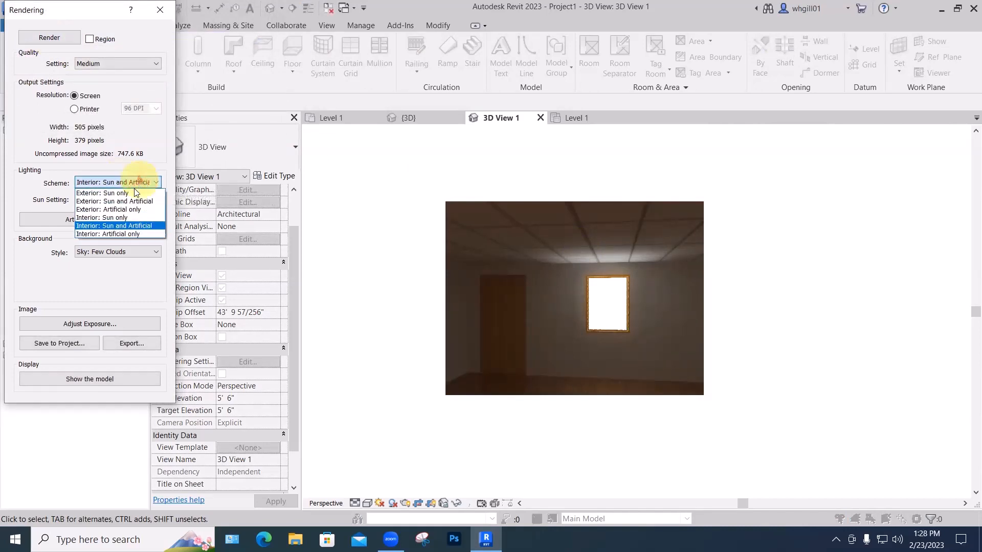
{"action": "left_click", "coordinate": [120, 218]}
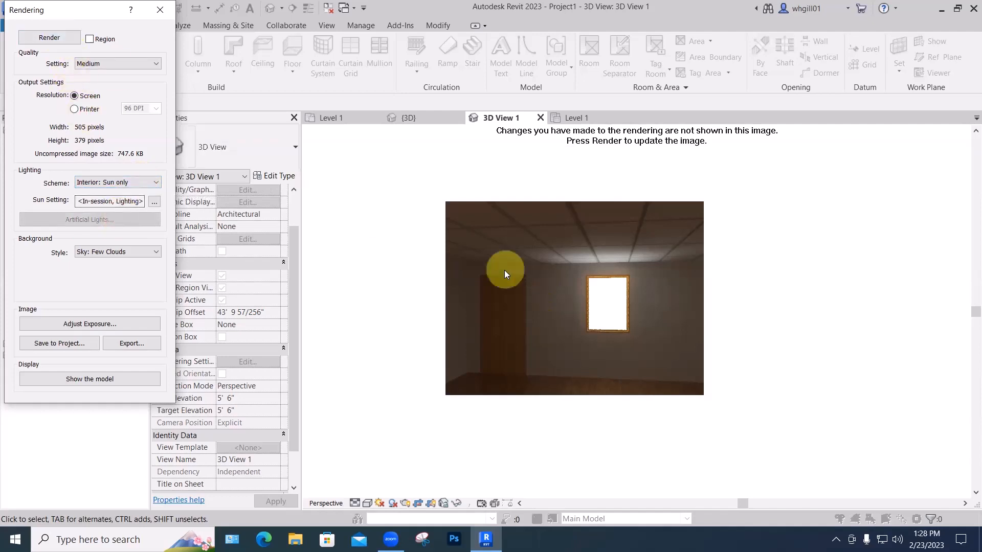
{"action": "left_click", "coordinate": [58, 39]}
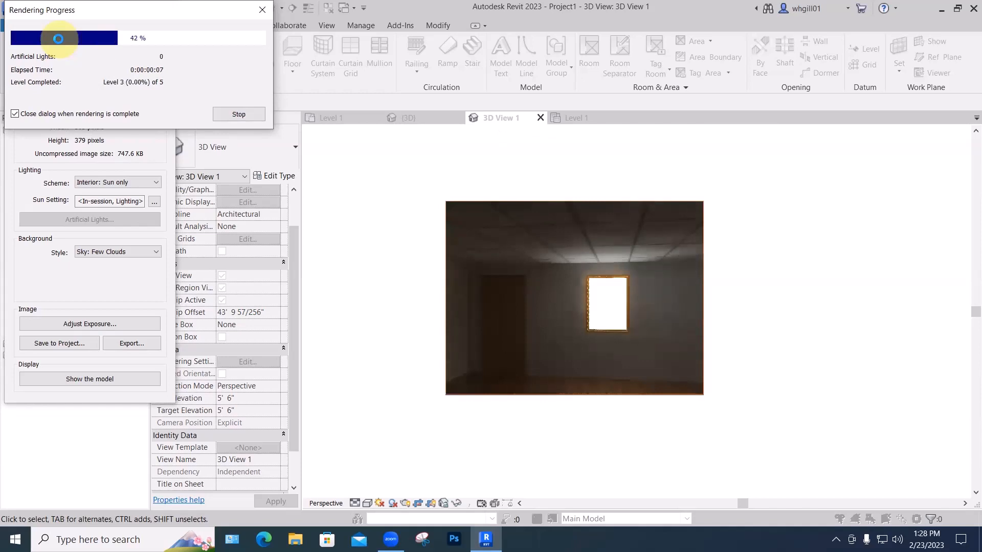
{"action": "left_click", "coordinate": [247, 116]}
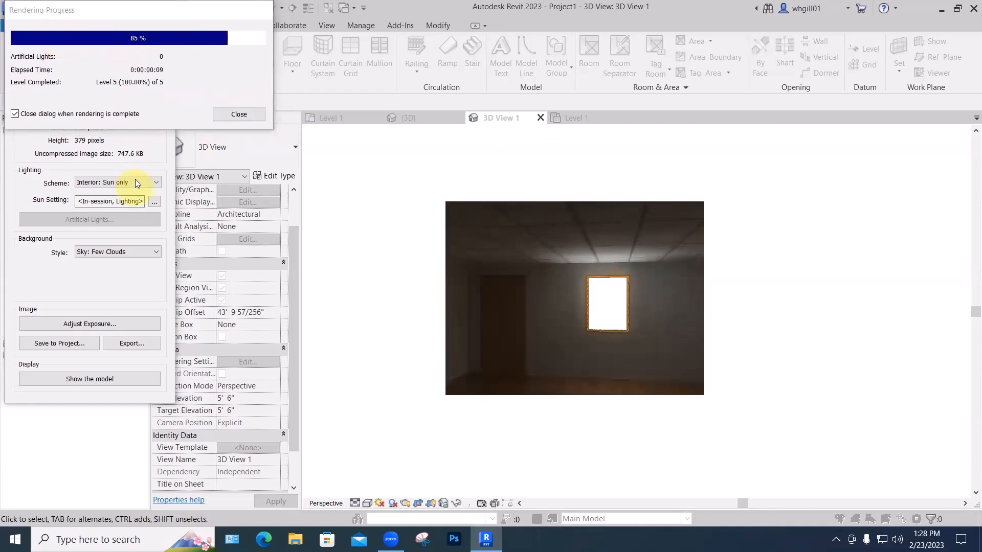
{"action": "left_click", "coordinate": [518, 269]}
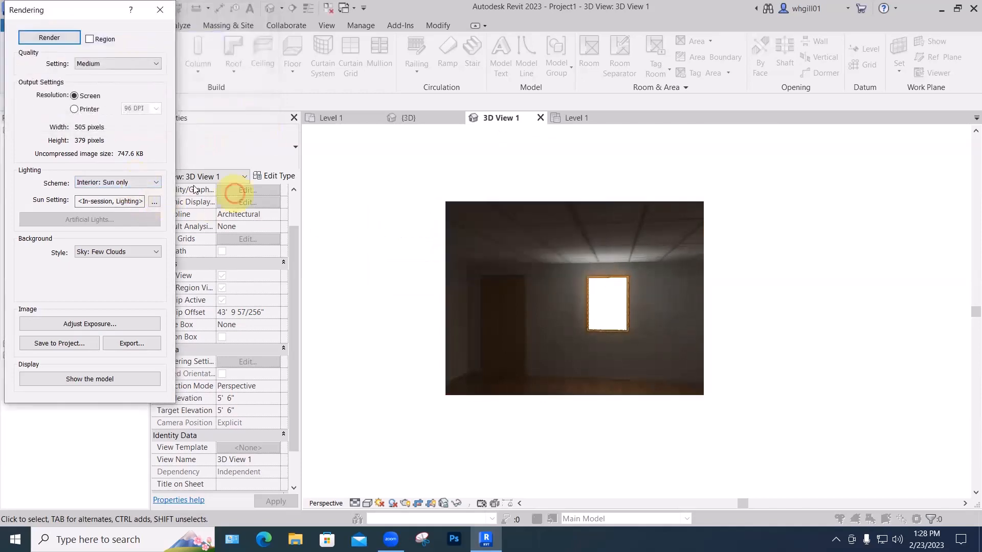
- Check the sun settings without changing them, set the lighting scheme to Interior: Artificial only, and close the rendering settings
{"action": "left_click", "coordinate": [155, 202]}
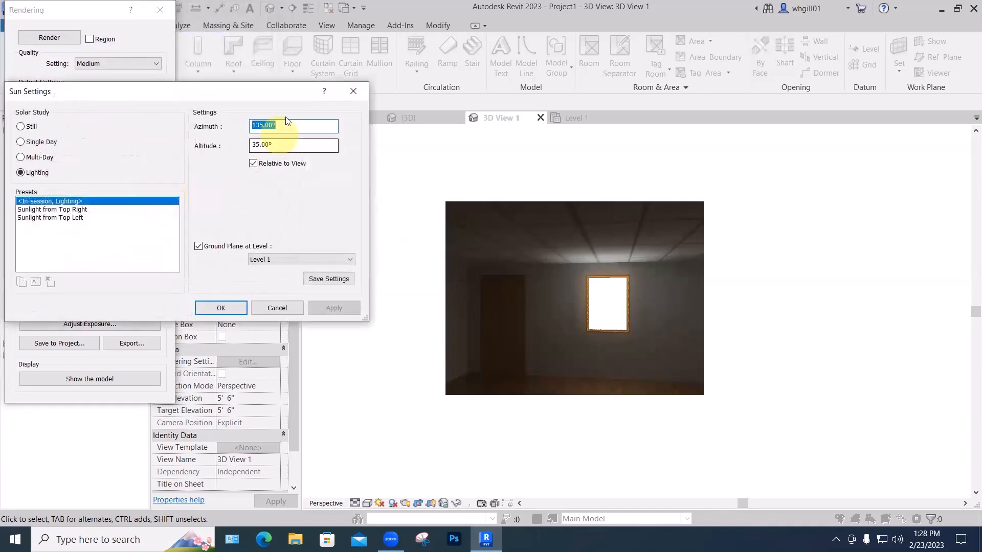
{"action": "left_click", "coordinate": [352, 91]}
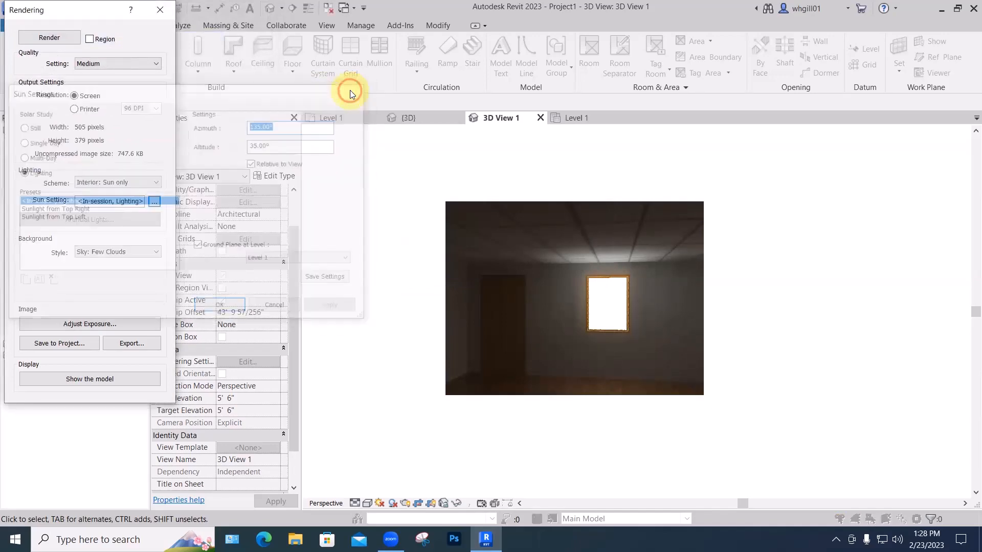
{"action": "left_click", "coordinate": [124, 182]}
{"action": "left_click", "coordinate": [121, 232]}
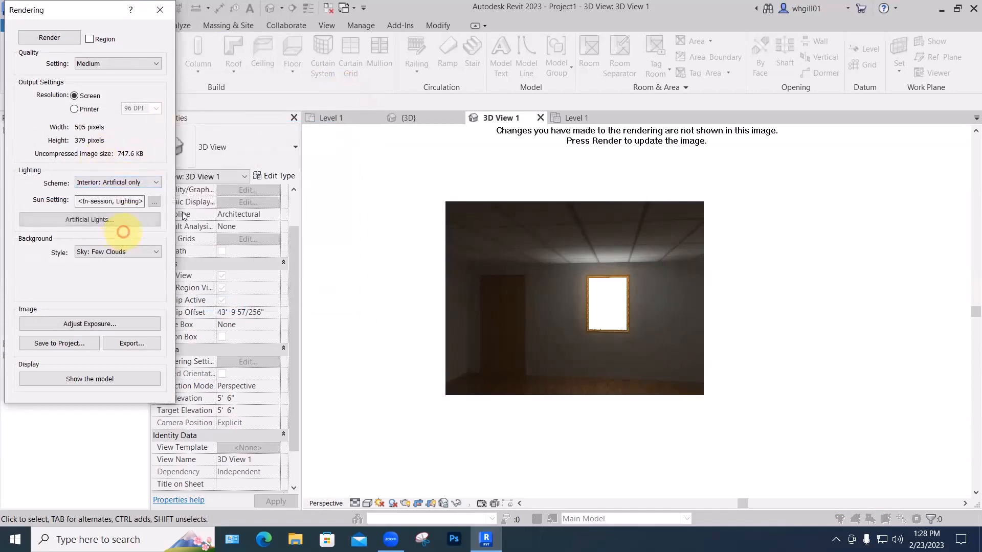
{"action": "left_click", "coordinate": [163, 9]}
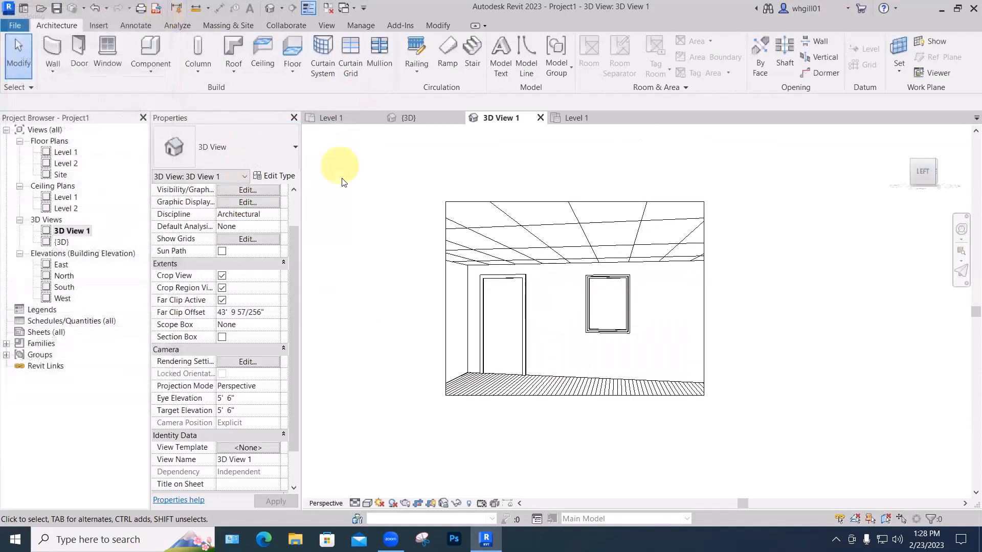
- In the Level 1 ceiling plan, set the studio light type's initial intensity to a wattage of 400 W and apply it
{"action": "left_click", "coordinate": [574, 118]}
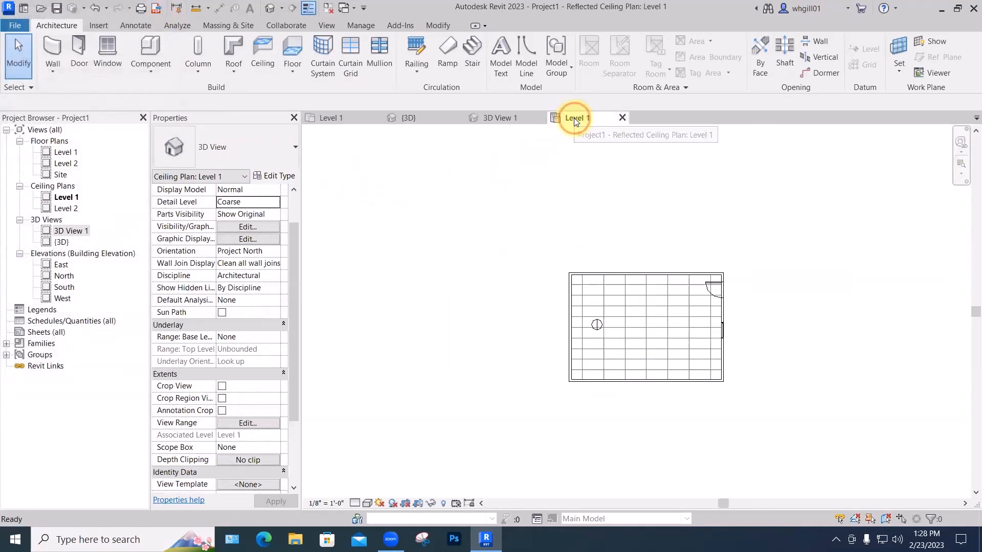
{"action": "left_click", "coordinate": [596, 325]}
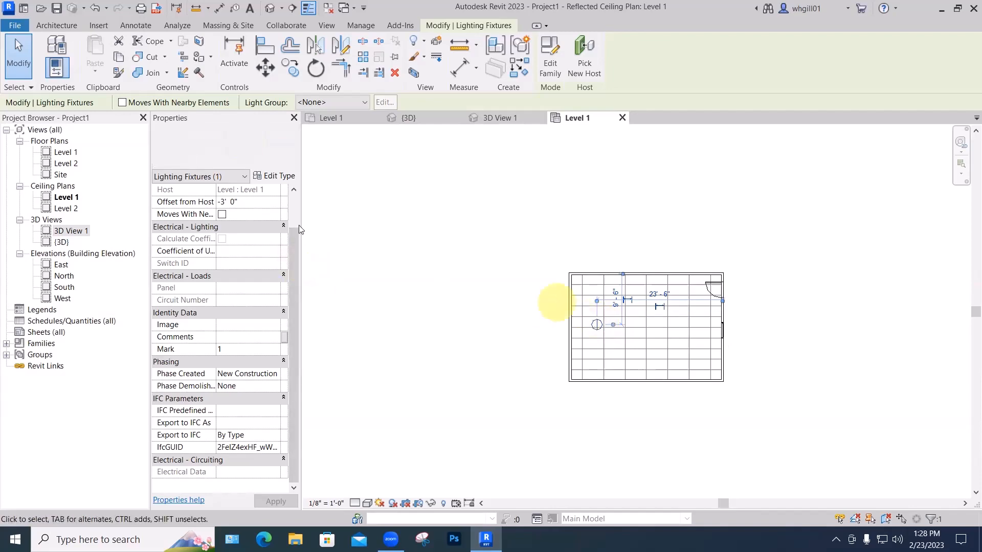
{"action": "scroll", "coordinate": [287, 295], "scroll_direction": "up", "scroll_amount": 1}
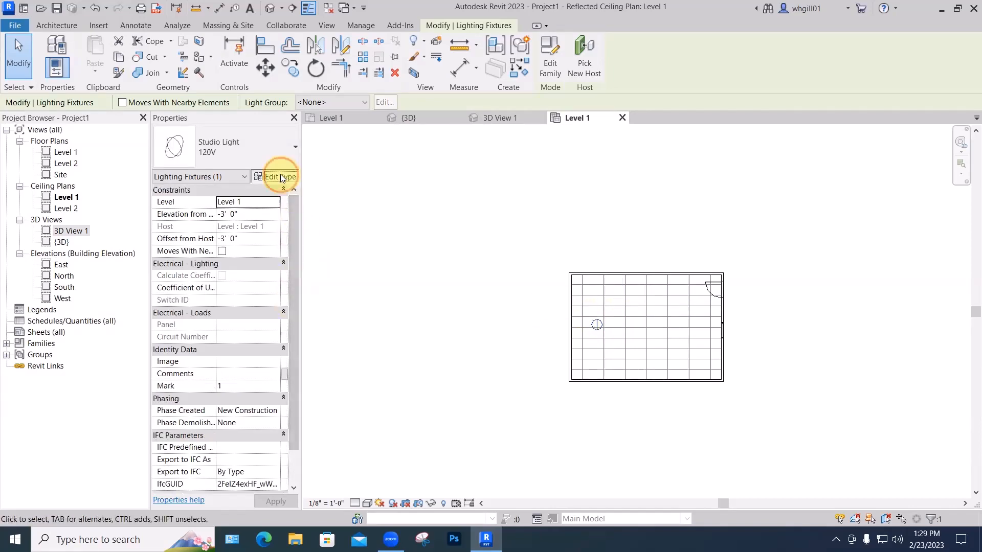
{"action": "left_click", "coordinate": [280, 175]}
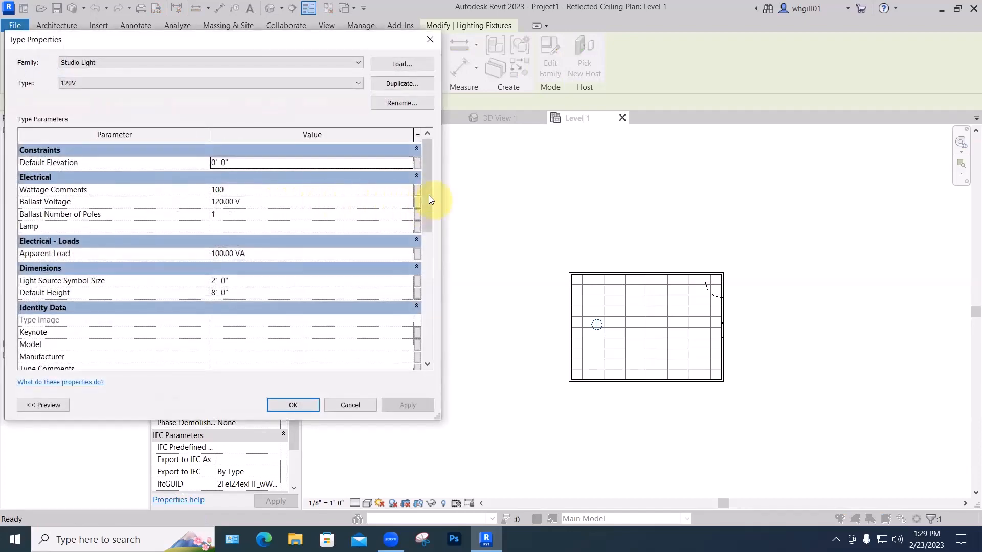
{"action": "left_click_drag", "start_coordinate": [428, 203], "coordinate": [427, 345]}
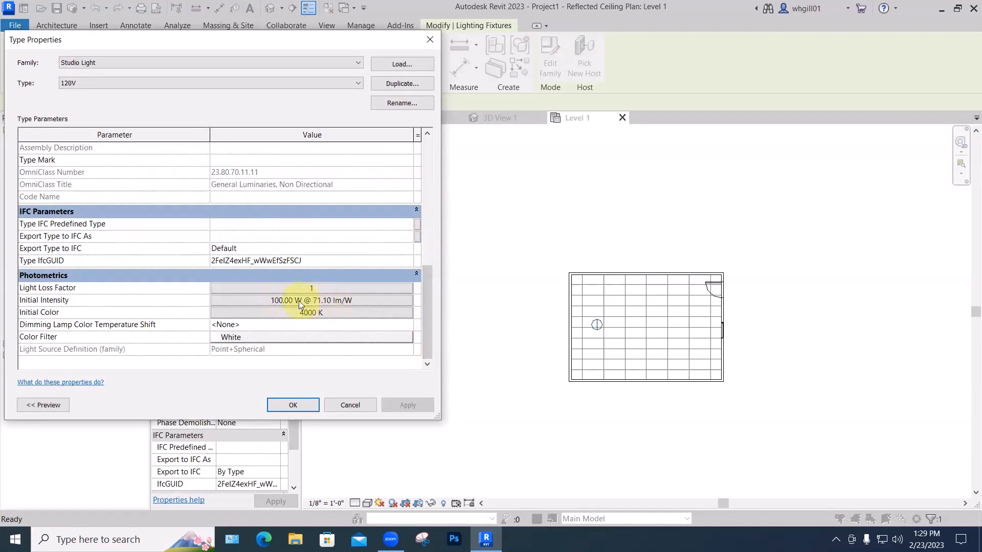
{"action": "left_click", "coordinate": [344, 299]}
{"action": "left_click_drag", "start_coordinate": [250, 171], "coordinate": [284, 171]}
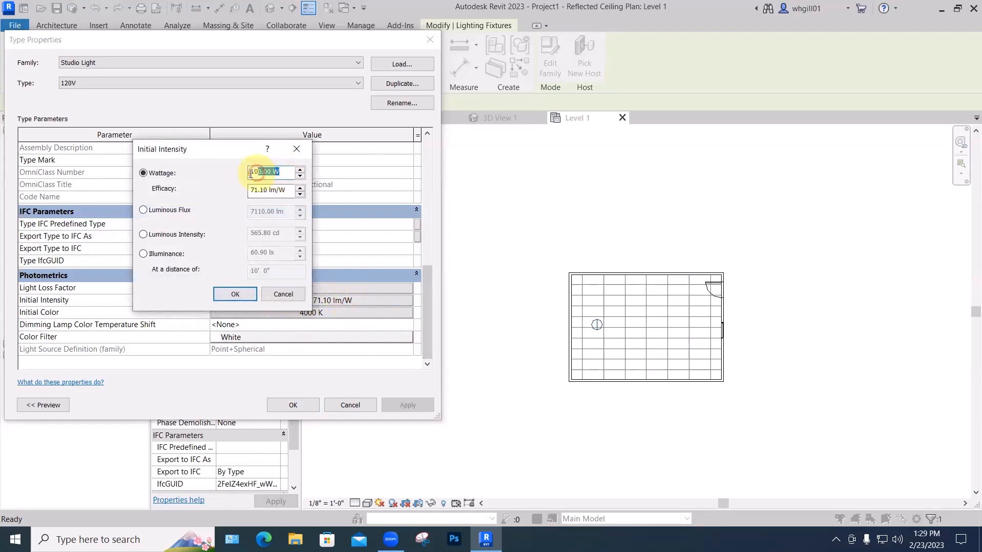
{"action": "type", "text": "400"}
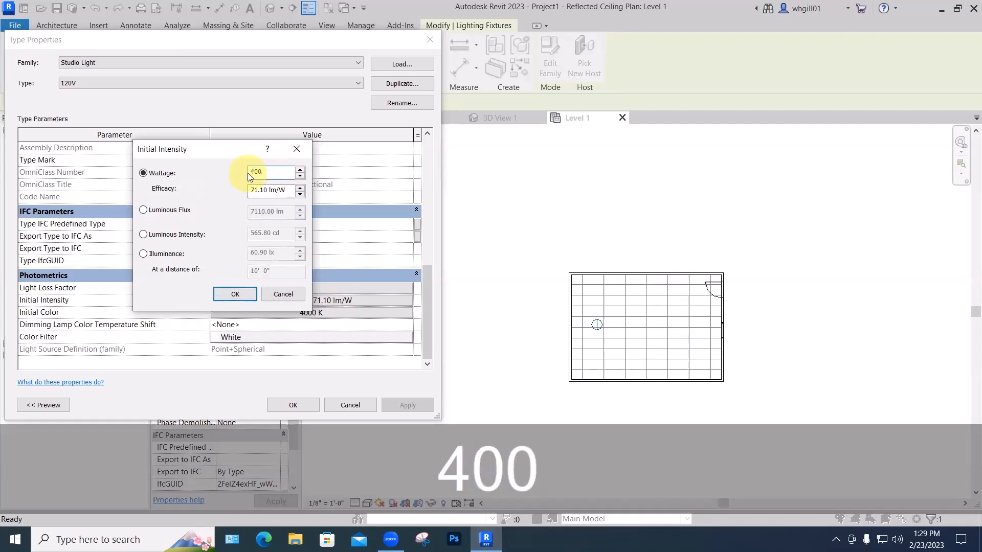
{"action": "left_click", "coordinate": [264, 191]}
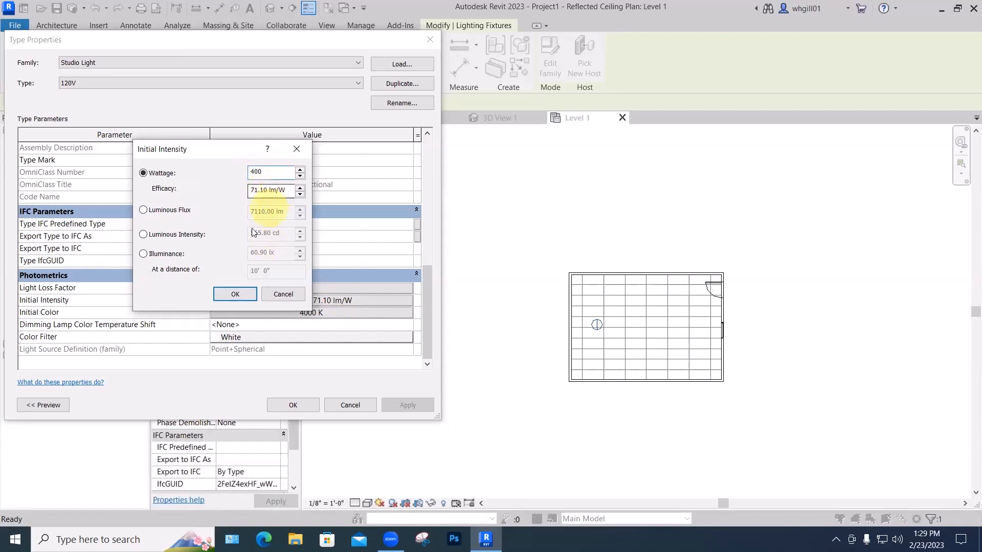
{"action": "left_click", "coordinate": [237, 294]}
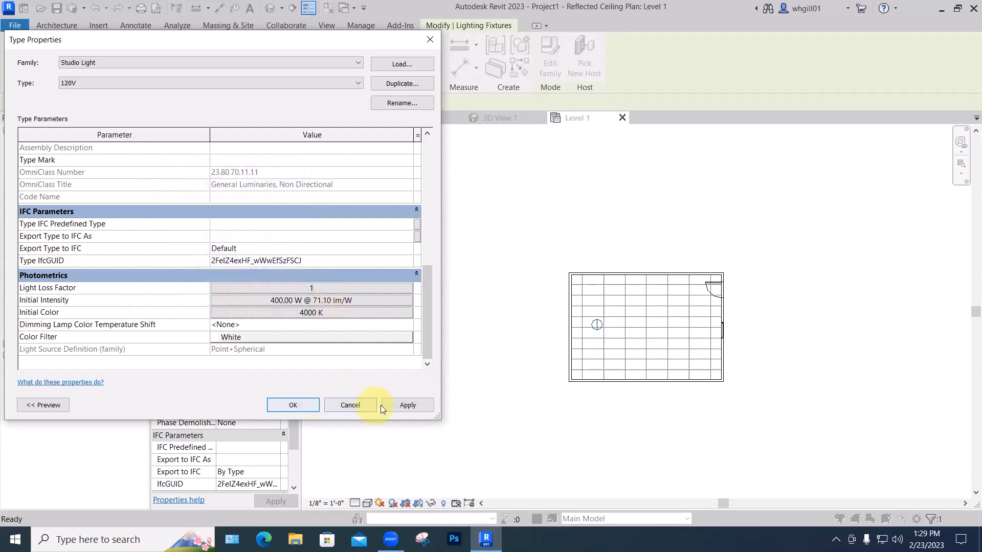
{"action": "left_click", "coordinate": [397, 407]}
{"action": "left_click", "coordinate": [301, 402]}
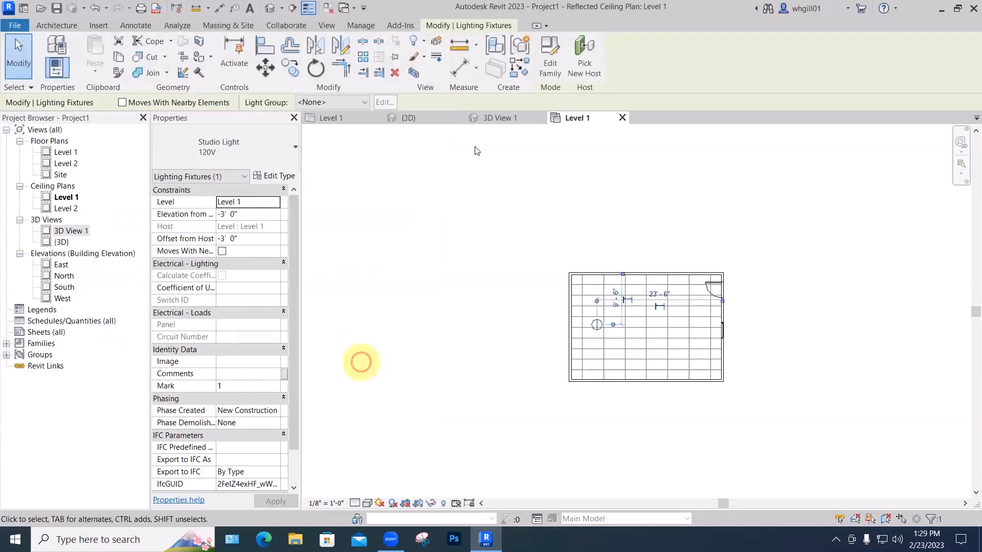
- Render 3D View 1 with the Interior: Artificial only scheme and enlarge the rendered image for inspection
{"action": "left_click", "coordinate": [499, 120]}
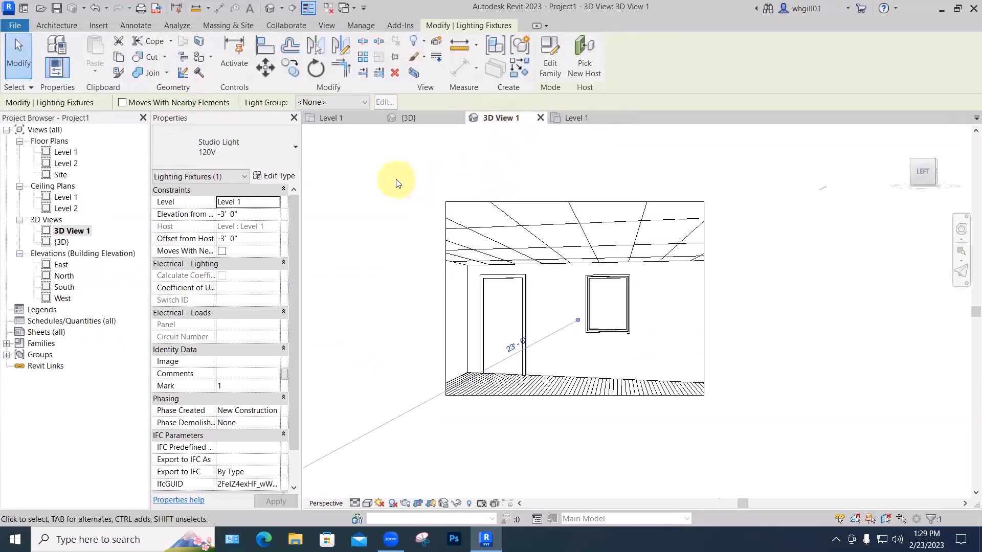
{"action": "key", "text": "r"}
{"action": "key", "text": "r"}
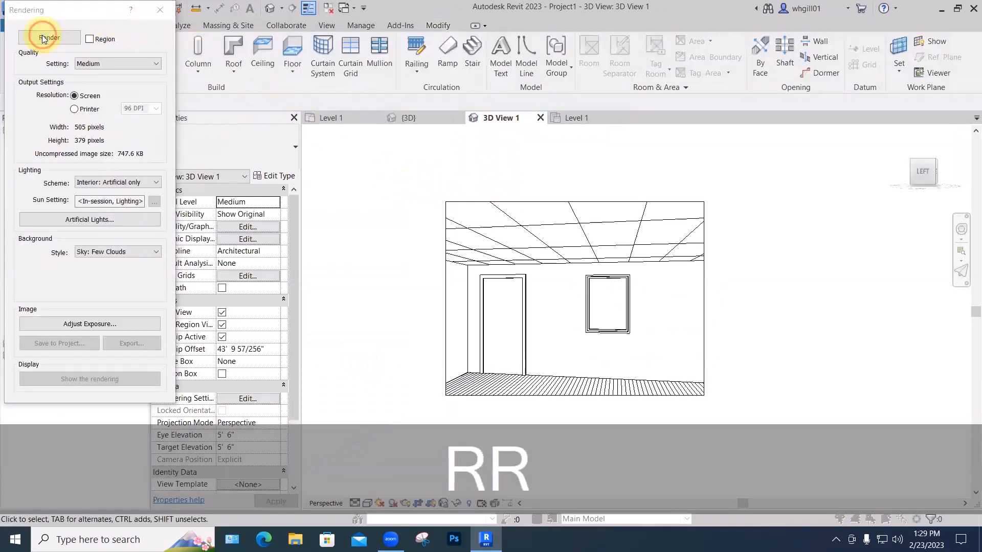
{"action": "left_click", "coordinate": [43, 39]}
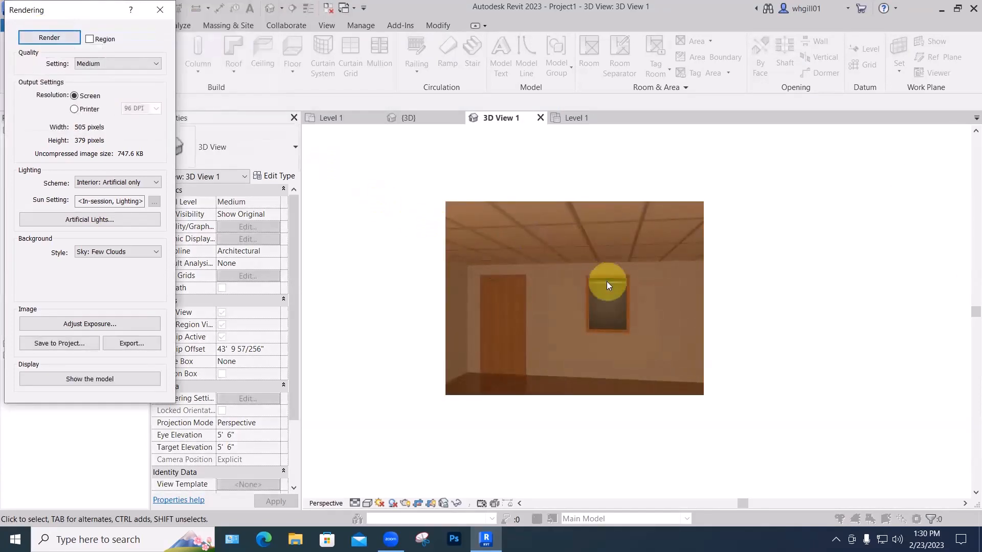
{"action": "scroll", "coordinate": [609, 287], "scroll_direction": "up", "scroll_amount": 3}
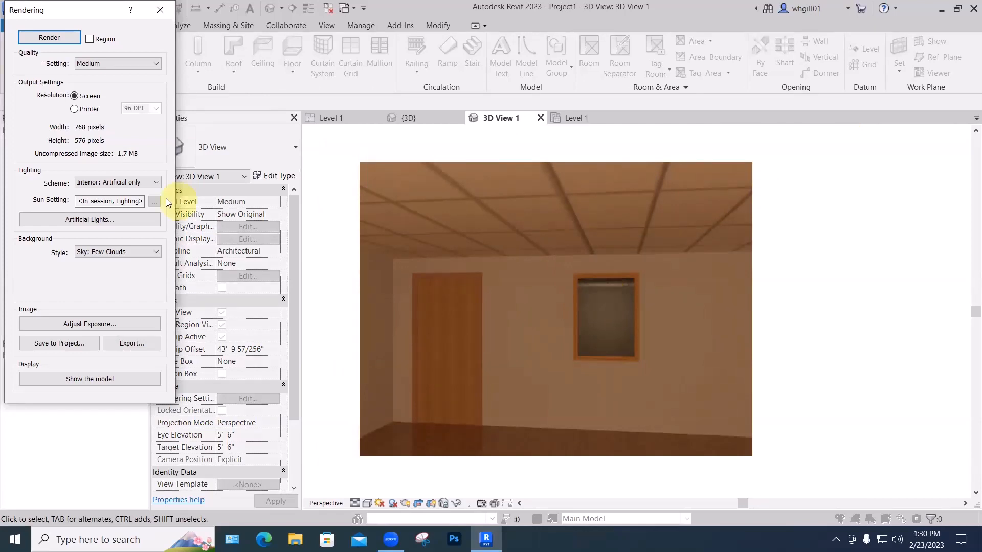
- Render the enlarged view with the Interior: Sun and Artificial scheme, and close the rendering settings
{"action": "left_click", "coordinate": [108, 182]}
{"action": "left_click", "coordinate": [116, 226]}
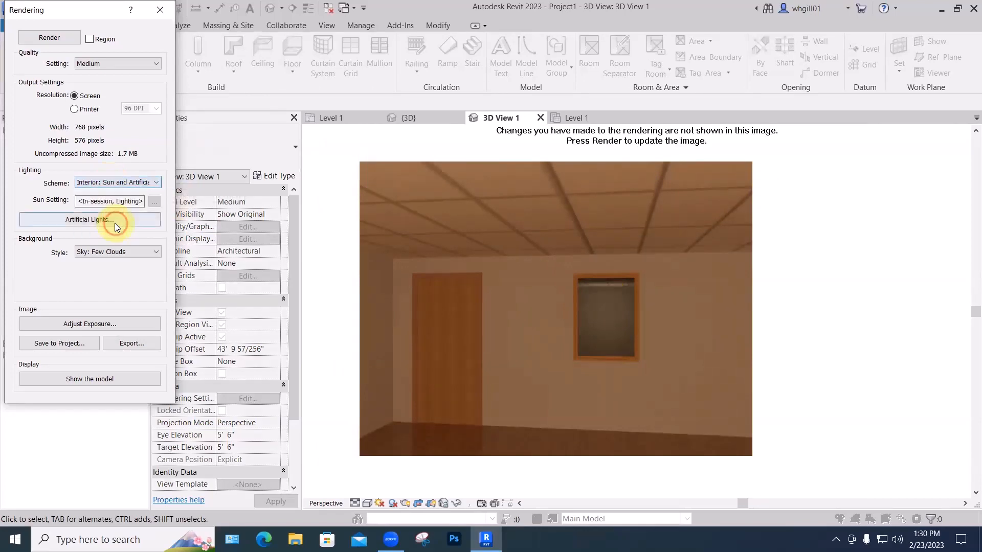
{"action": "left_click", "coordinate": [53, 36]}
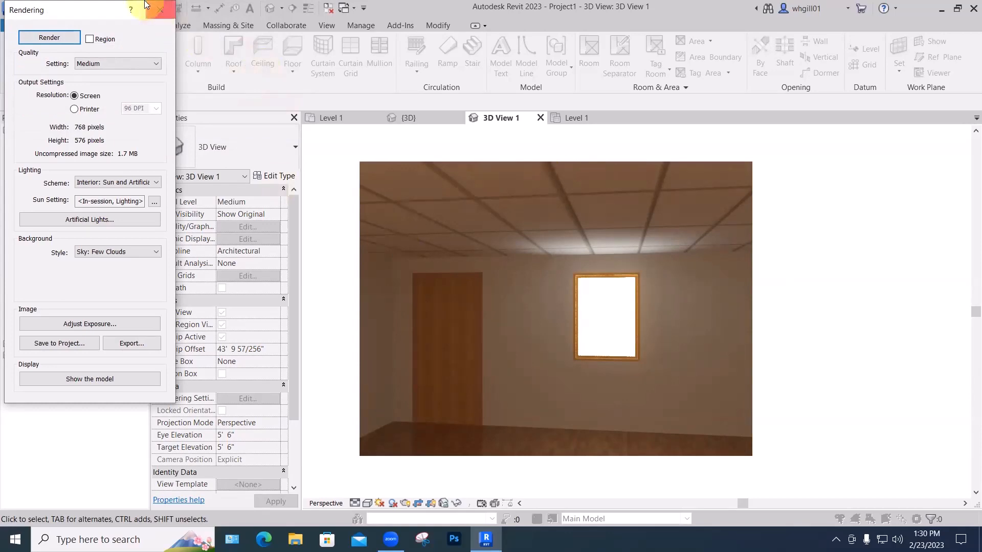
{"action": "left_click", "coordinate": [160, 10]}
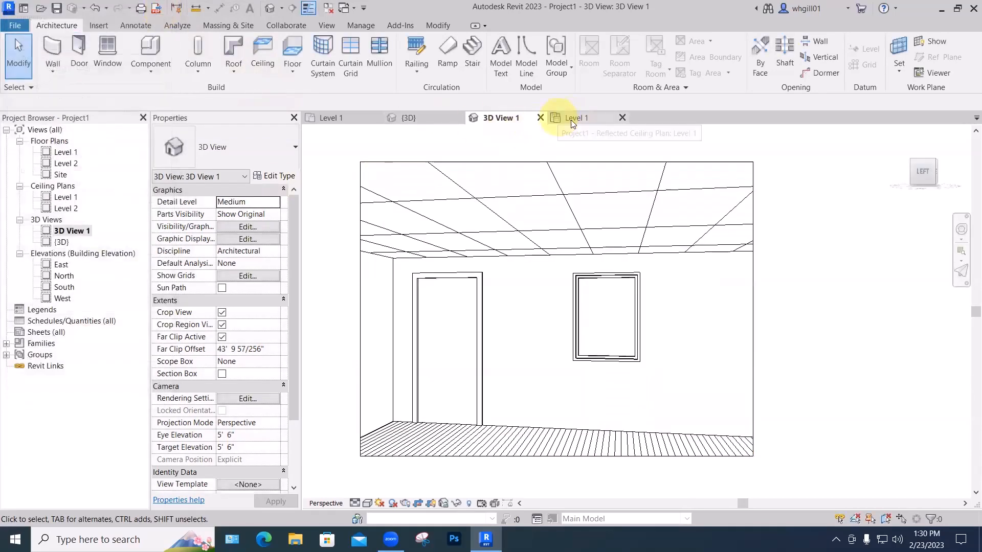
- In the Level 1 ceiling plan, set the studio light type's initial color to the D65 Reference White preset and apply it
{"action": "left_click", "coordinate": [571, 117]}
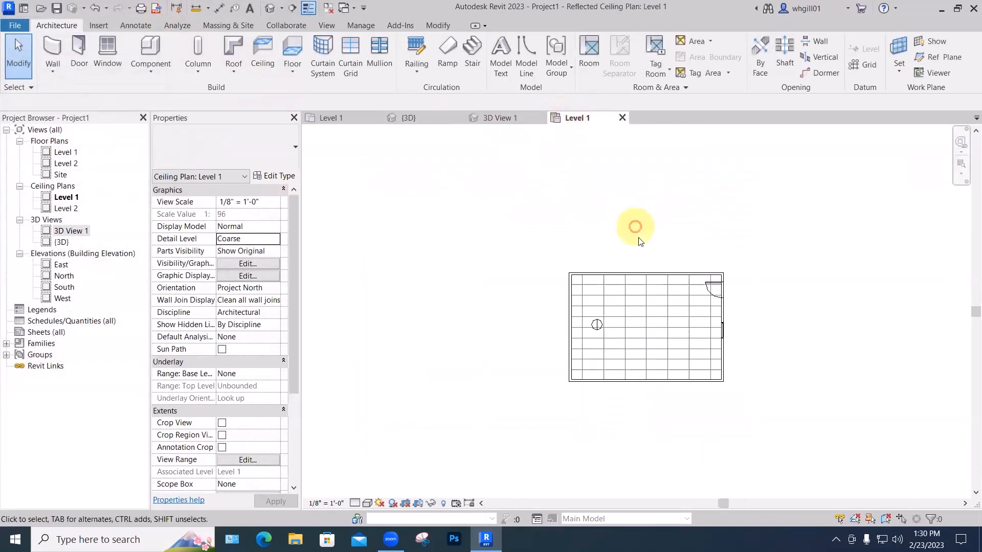
{"action": "left_click", "coordinate": [595, 325]}
{"action": "left_click", "coordinate": [273, 177]}
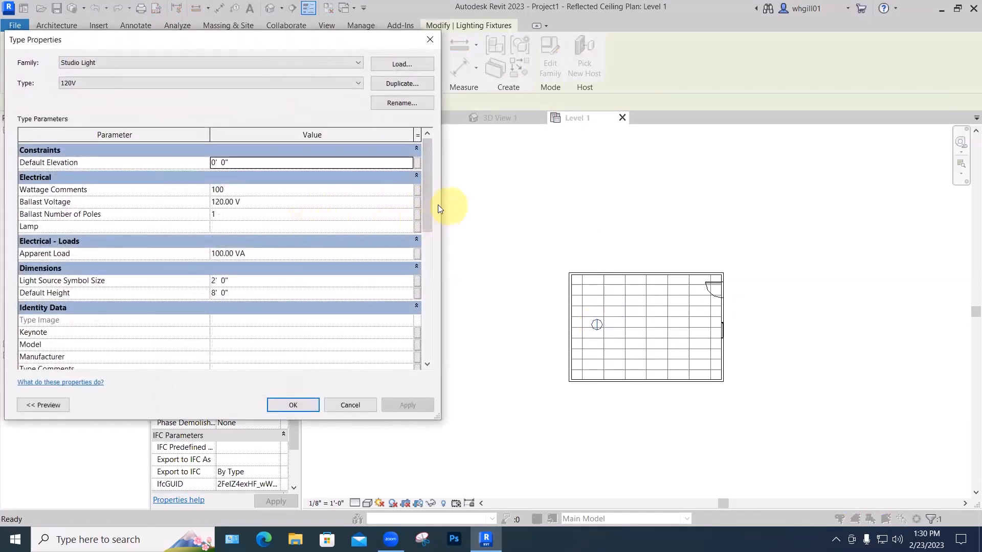
{"action": "left_click_drag", "start_coordinate": [427, 220], "coordinate": [424, 368]}
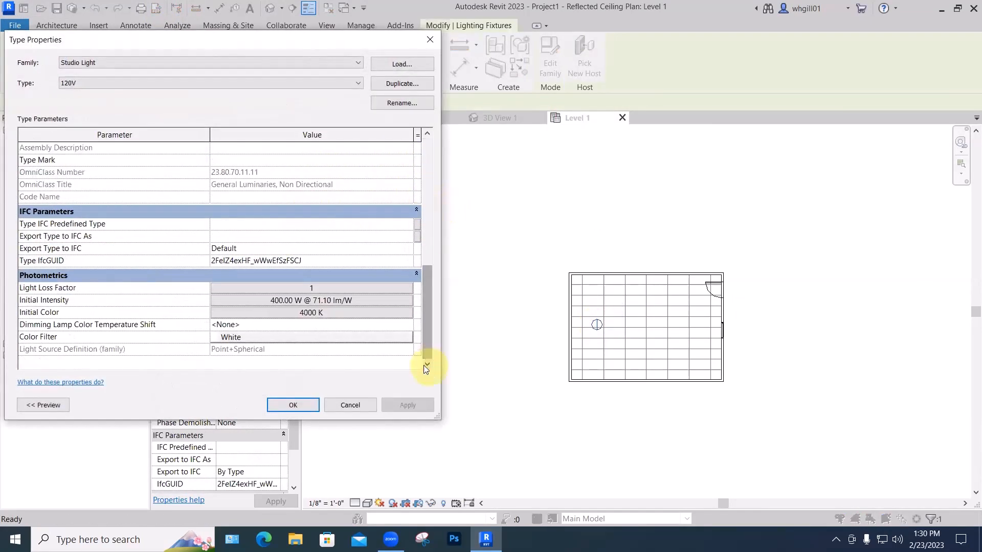
{"action": "left_click", "coordinate": [312, 313]}
{"action": "left_click", "coordinate": [311, 313]}
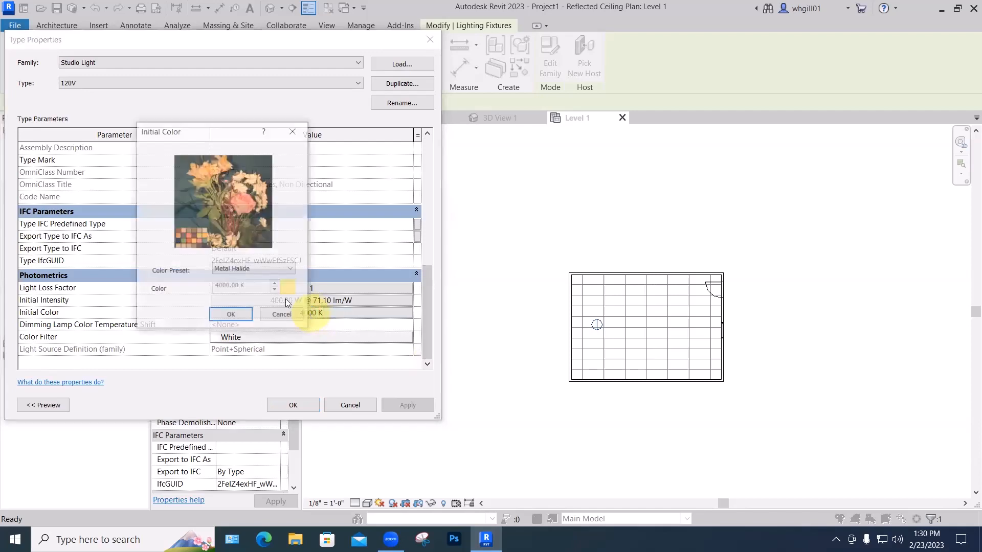
{"action": "left_click", "coordinate": [249, 269]}
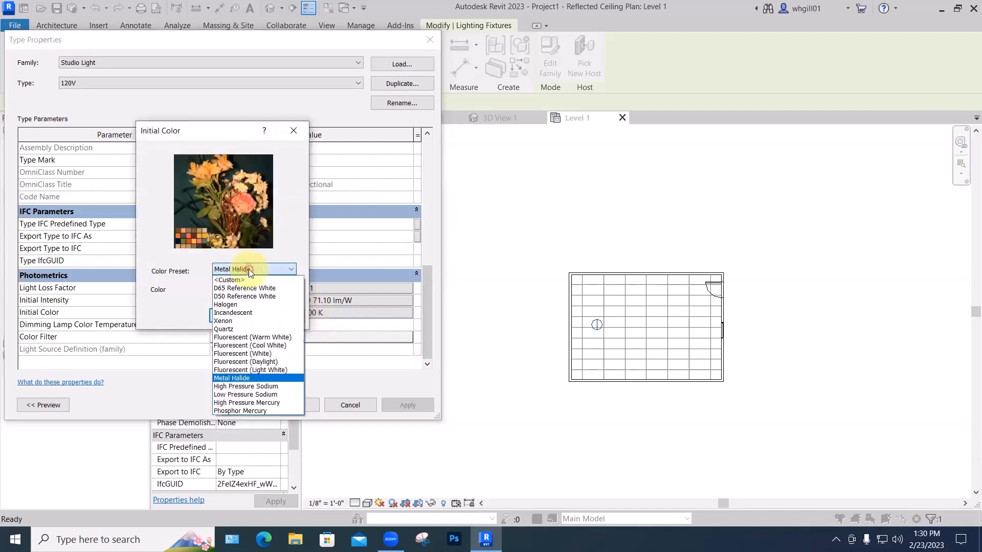
{"action": "left_click", "coordinate": [227, 289]}
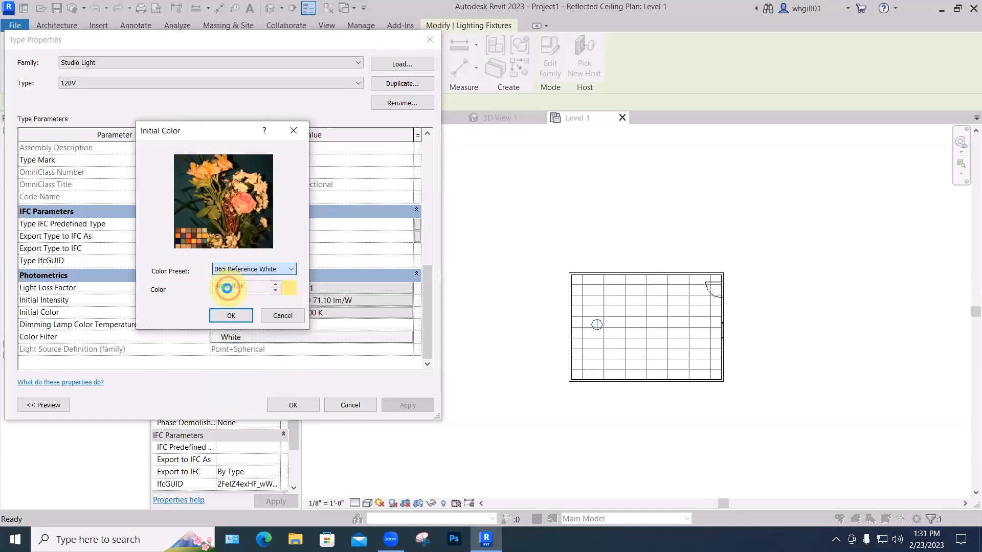
{"action": "left_click", "coordinate": [233, 315]}
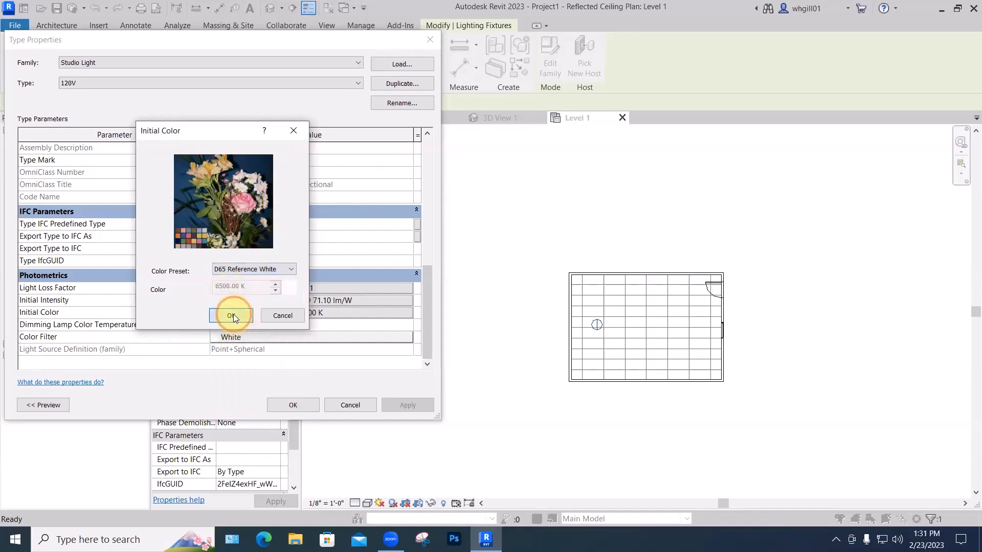
{"action": "left_click", "coordinate": [403, 403]}
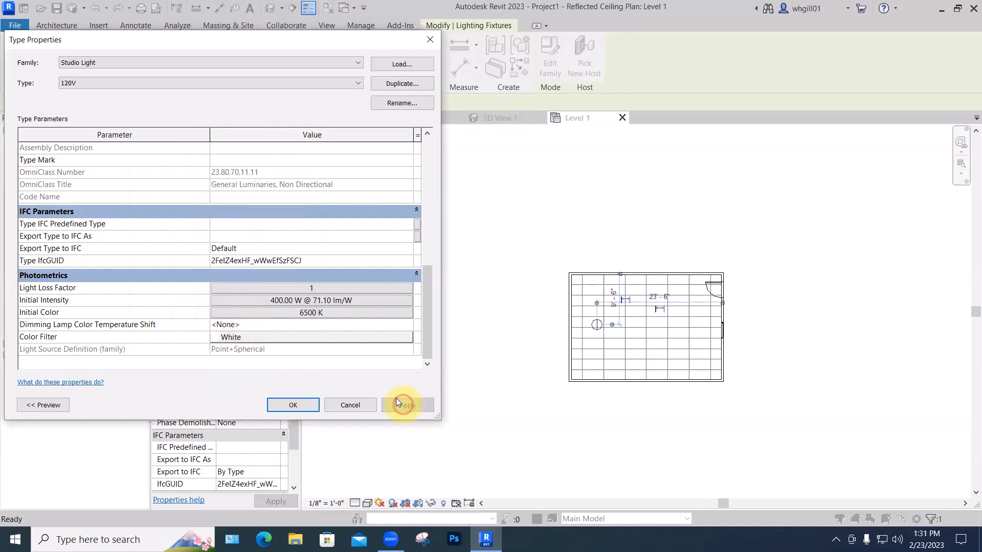
{"action": "left_click", "coordinate": [299, 404]}
{"action": "left_click", "coordinate": [477, 384]}
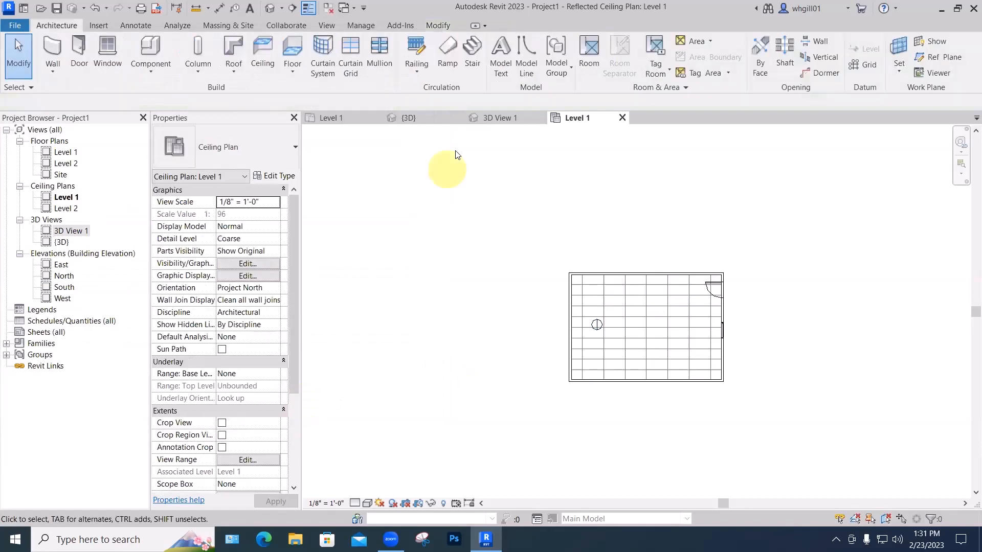
- Render 3D View 1 at Medium quality with the Interior: Sun and Artificial scheme, and close the rendering settings
{"action": "left_click", "coordinate": [499, 117]}
{"action": "key", "text": "r"}
{"action": "key", "text": "r"}
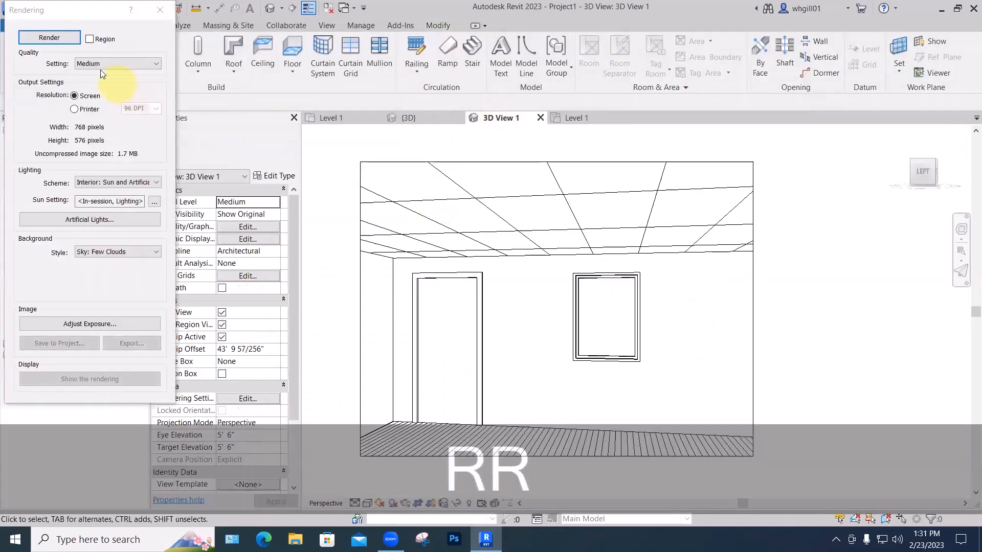
{"action": "left_click", "coordinate": [49, 36]}
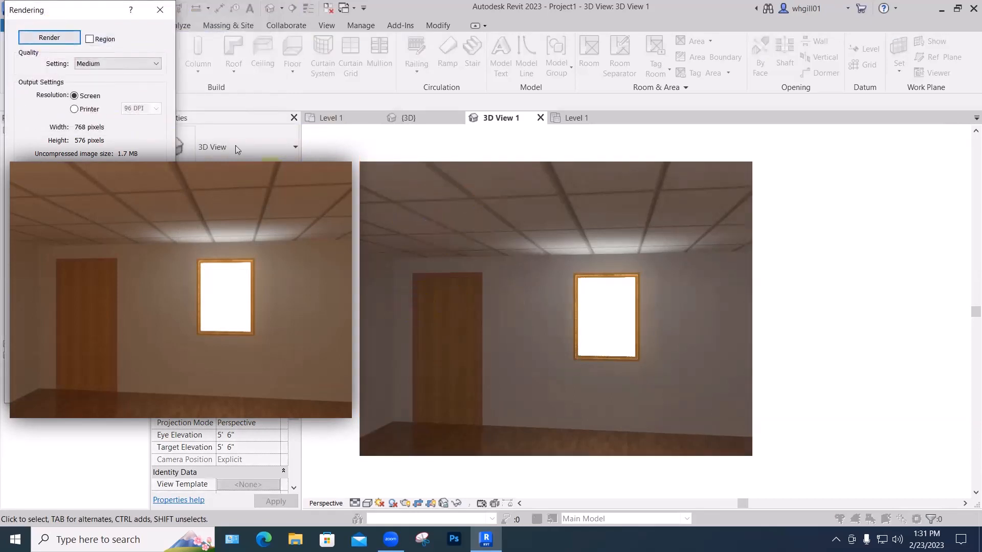
{"action": "left_click", "coordinate": [160, 10]}
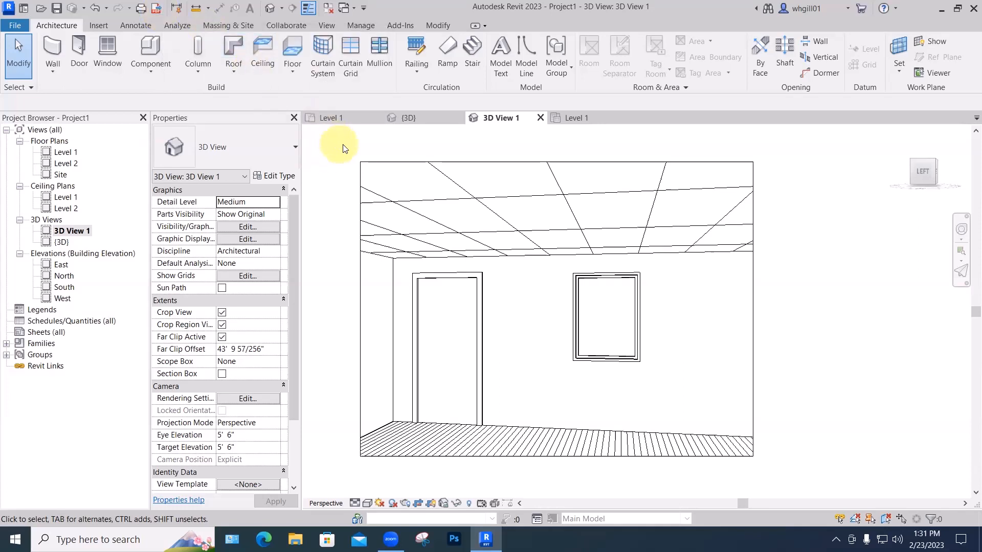
- In the Level 1 floor plan, load the Table Lamp - Standard family and place one 60W - 120V lamp inside the room
{"action": "left_click", "coordinate": [349, 118]}
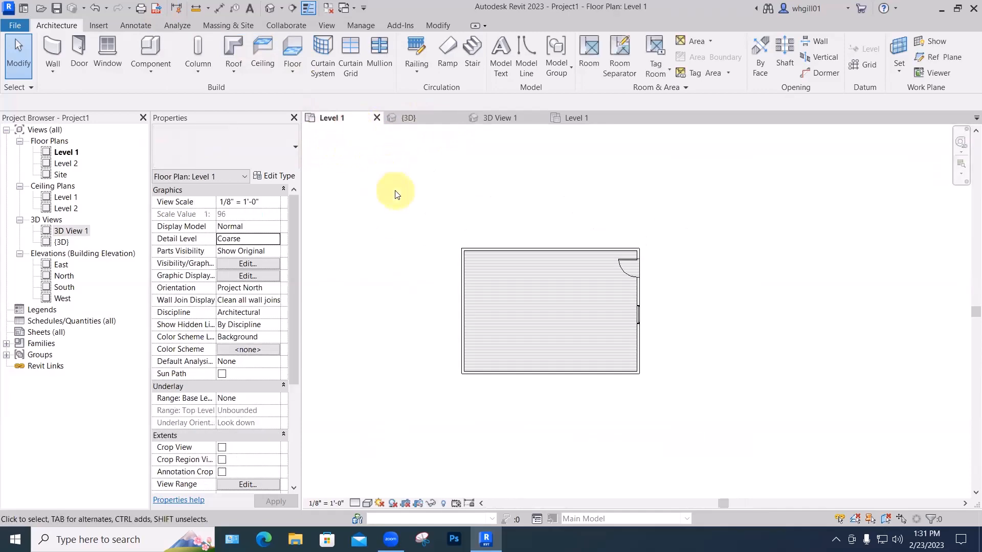
{"action": "key", "text": "c"}
{"action": "key", "text": "m"}
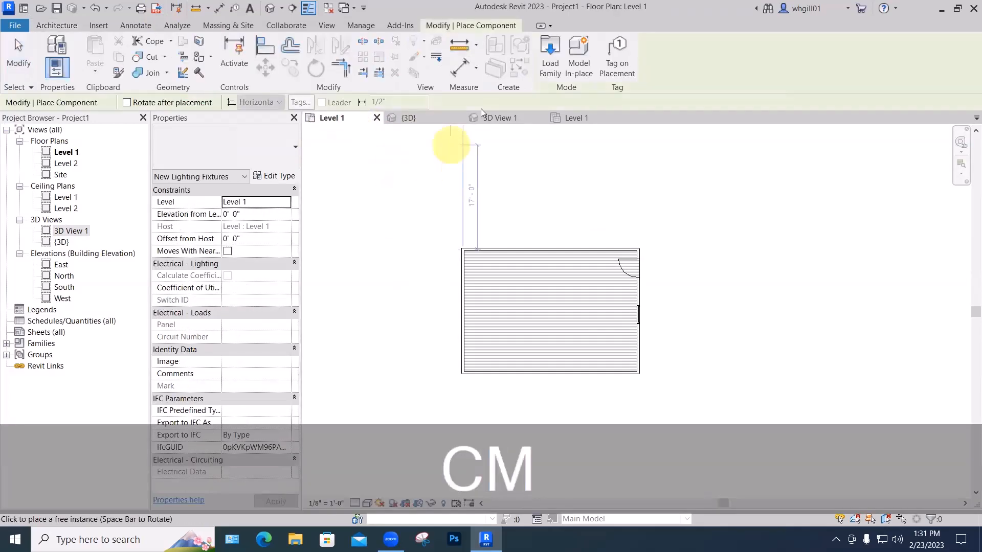
{"action": "left_click", "coordinate": [548, 69]}
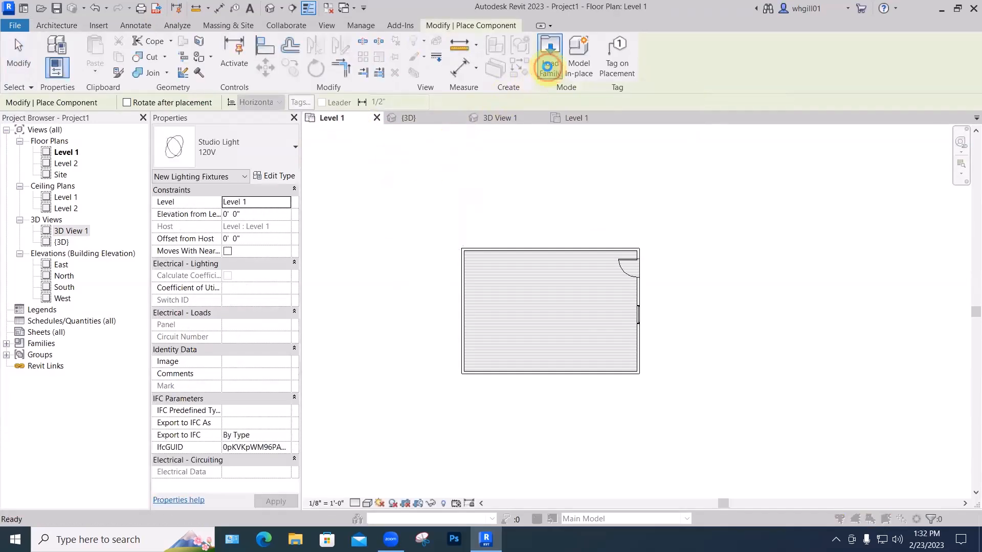
{"action": "scroll", "coordinate": [620, 153], "scroll_direction": "down", "scroll_amount": 6}
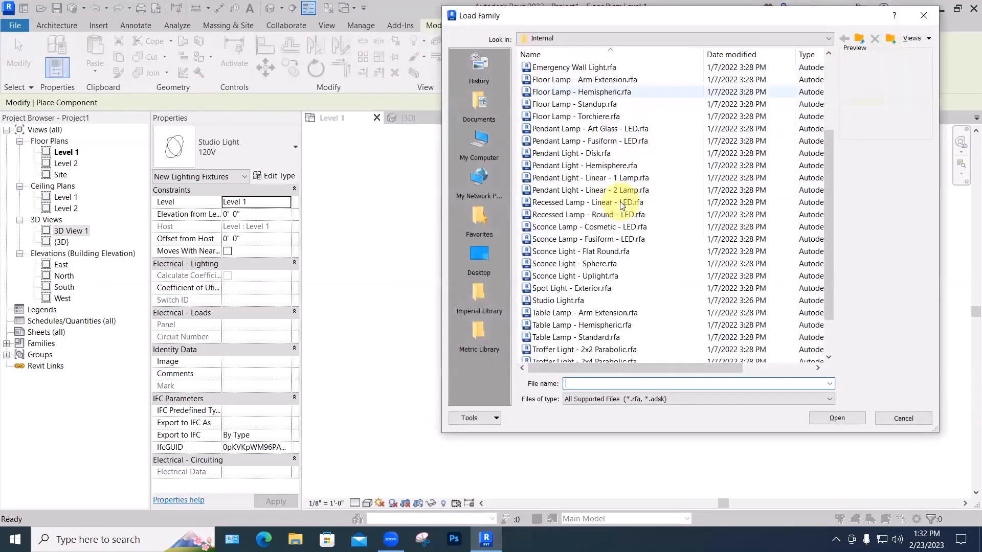
{"action": "scroll", "coordinate": [563, 287], "scroll_direction": "down", "scroll_amount": 1}
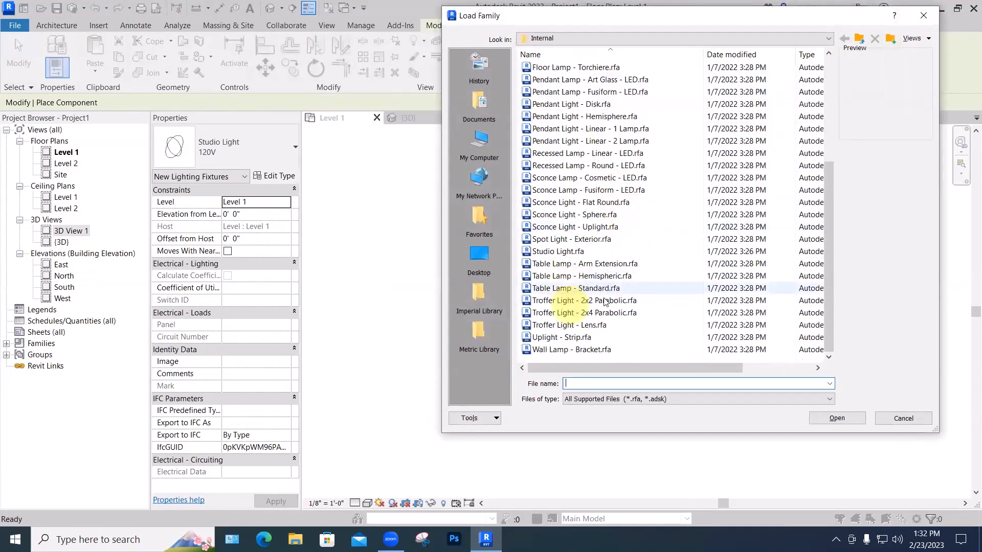
{"action": "left_click", "coordinate": [561, 289]}
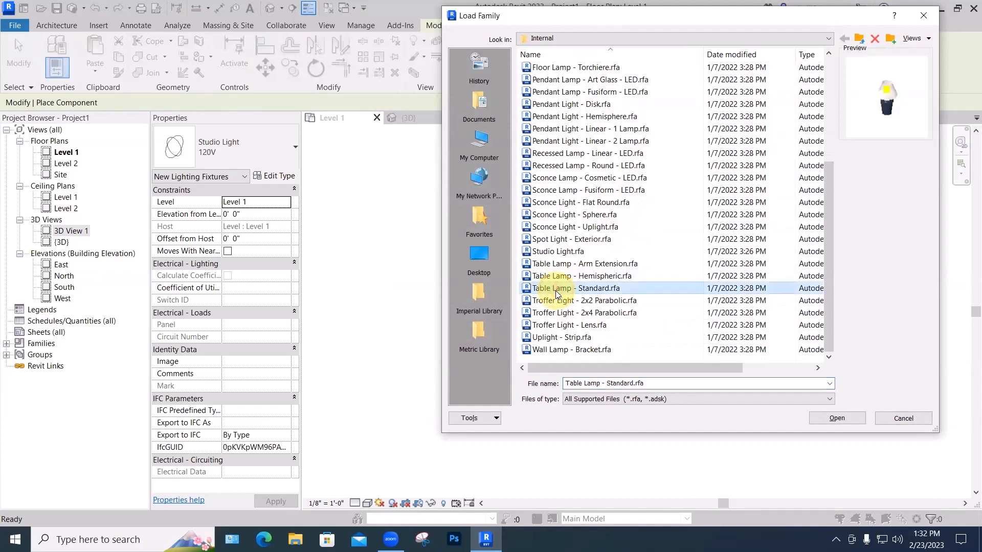
{"action": "left_click", "coordinate": [838, 418]}
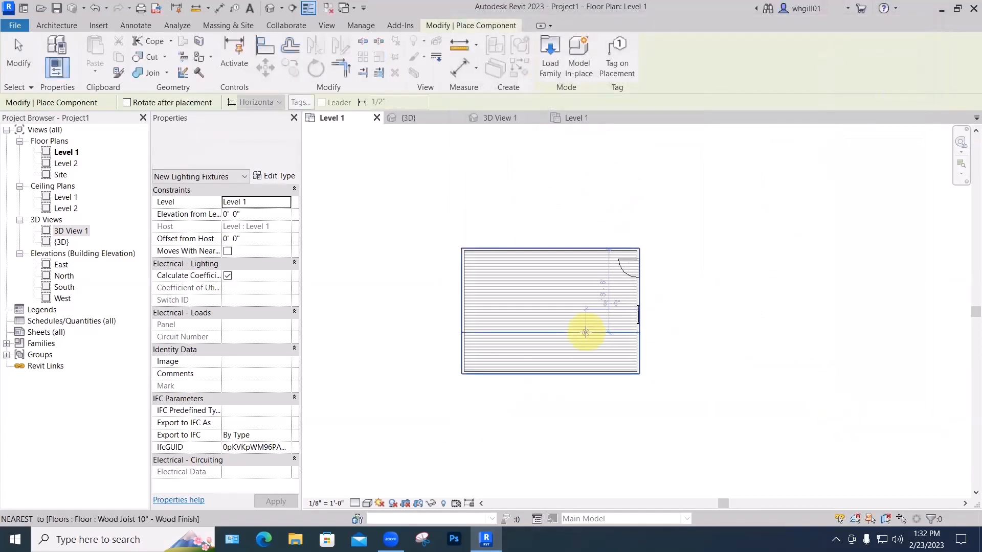
{"action": "key", "text": "Escape"}
{"action": "key", "text": "Escape"}
- Place a 60" x 30" desk end-on against the upper wall near the door, and move the table lamp beside the desk's free end
{"action": "scroll", "coordinate": [588, 322], "scroll_direction": "up", "scroll_amount": 5}
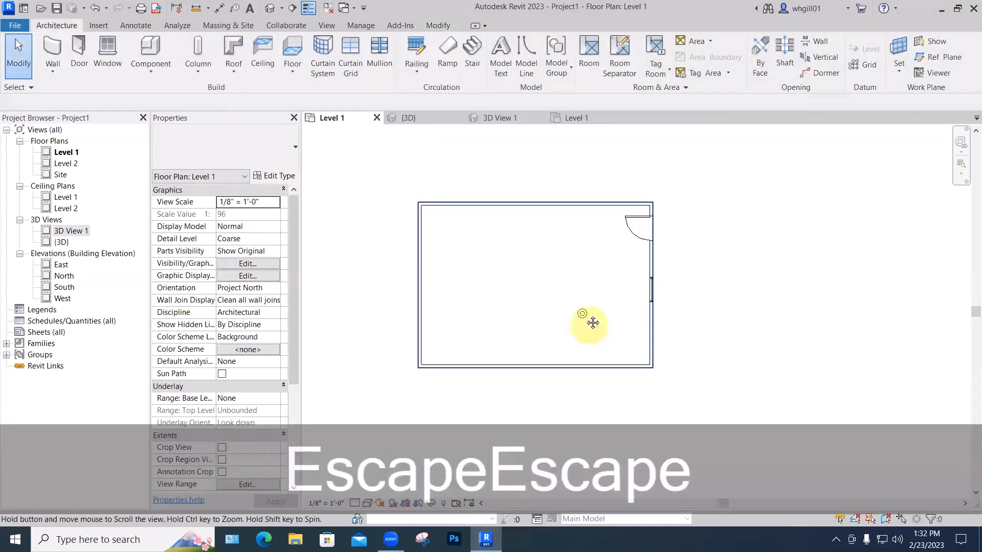
{"action": "key", "text": "c"}
{"action": "key", "text": "m"}
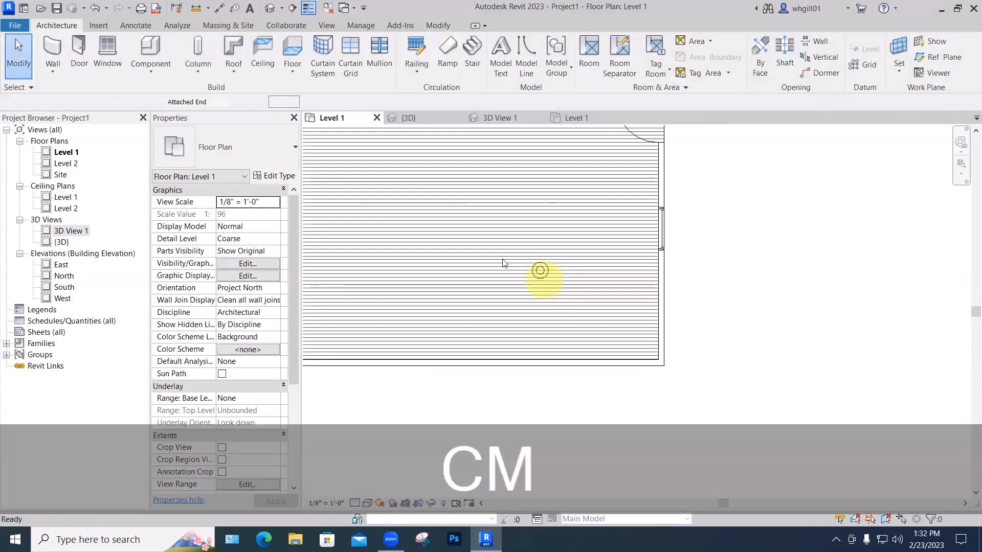
{"action": "left_click", "coordinate": [244, 141]}
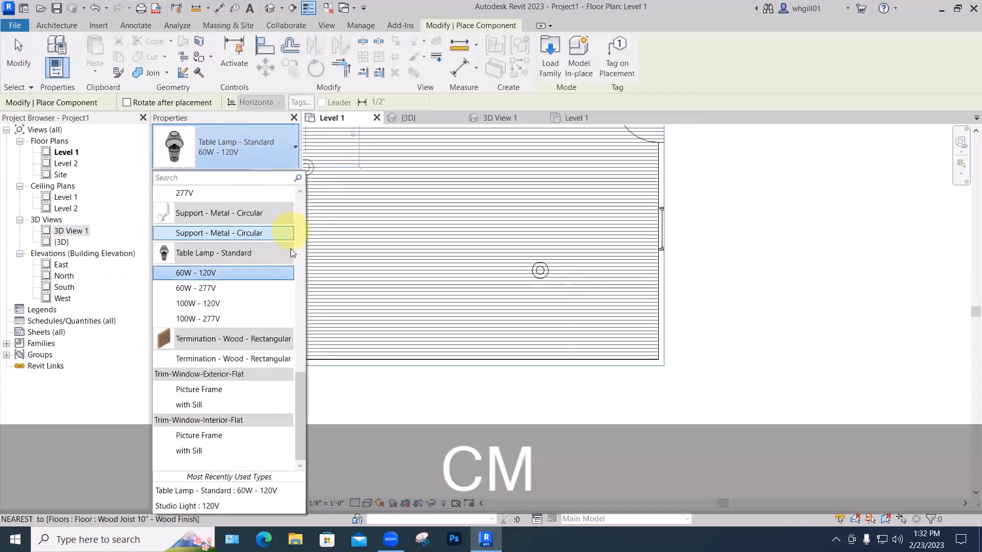
{"action": "left_click_drag", "start_coordinate": [300, 402], "coordinate": [307, 186]}
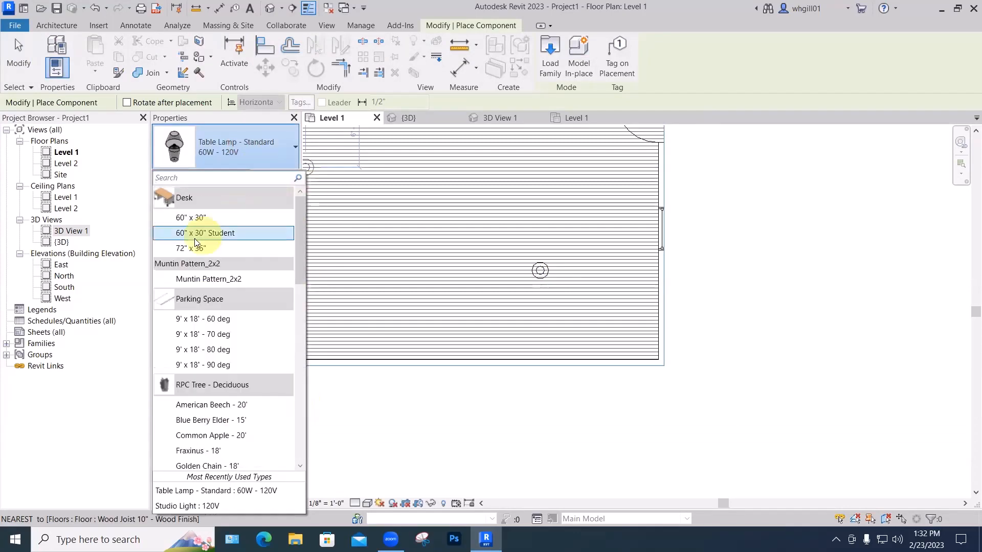
{"action": "left_click", "coordinate": [192, 218]}
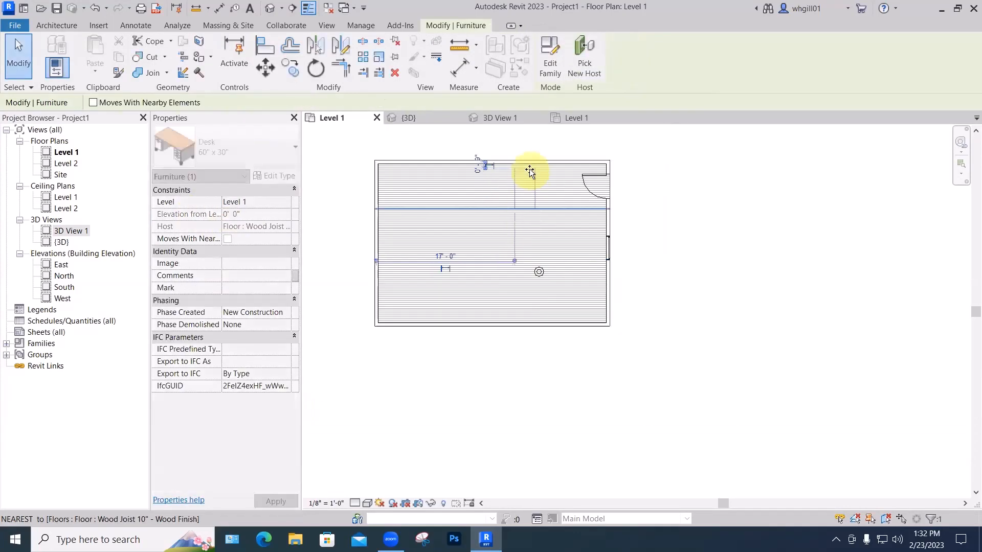
{"action": "left_click_drag", "start_coordinate": [530, 173], "coordinate": [526, 171]}
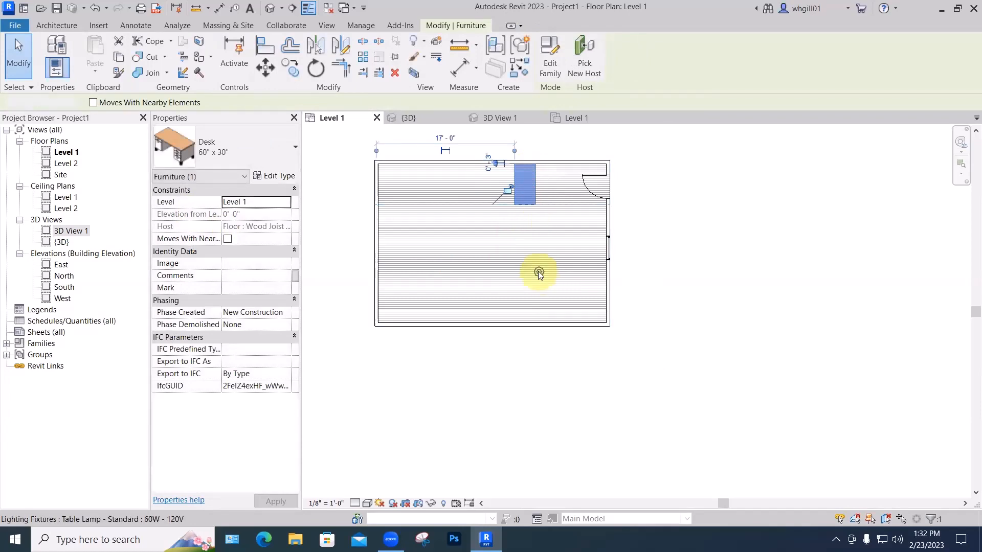
{"action": "left_click_drag", "start_coordinate": [539, 271], "coordinate": [525, 214]}
{"action": "key", "text": "Escape"}
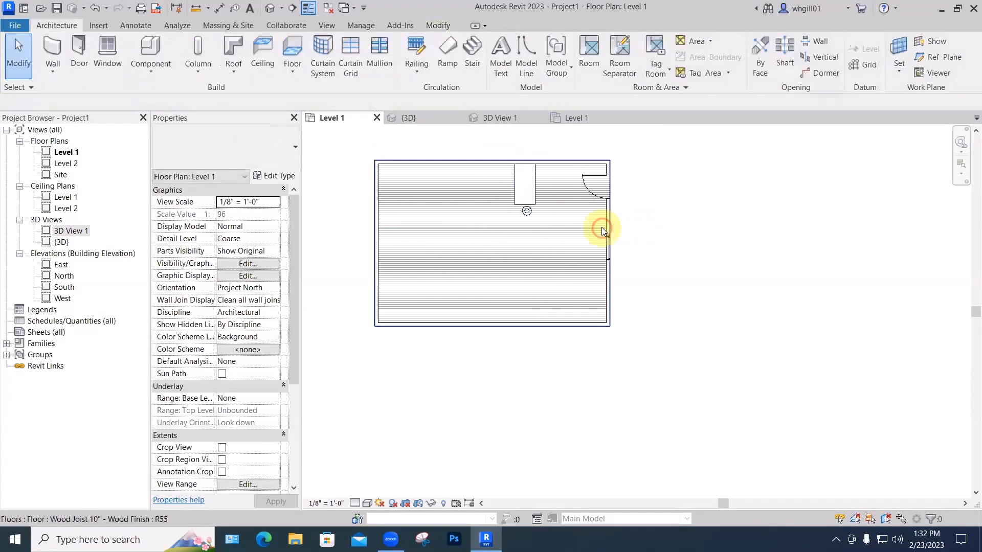
- Place a building elevation marker inside the room near the wall opposite the window
{"action": "middle_click_drag", "start_coordinate": [609, 235], "coordinate": [565, 223]}
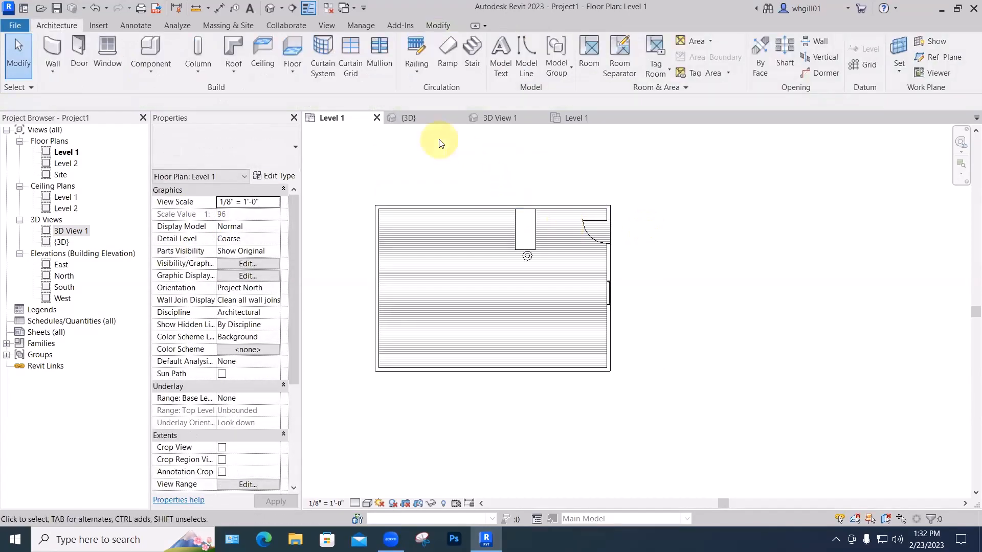
{"action": "left_click", "coordinate": [326, 27]}
{"action": "left_click", "coordinate": [466, 57]}
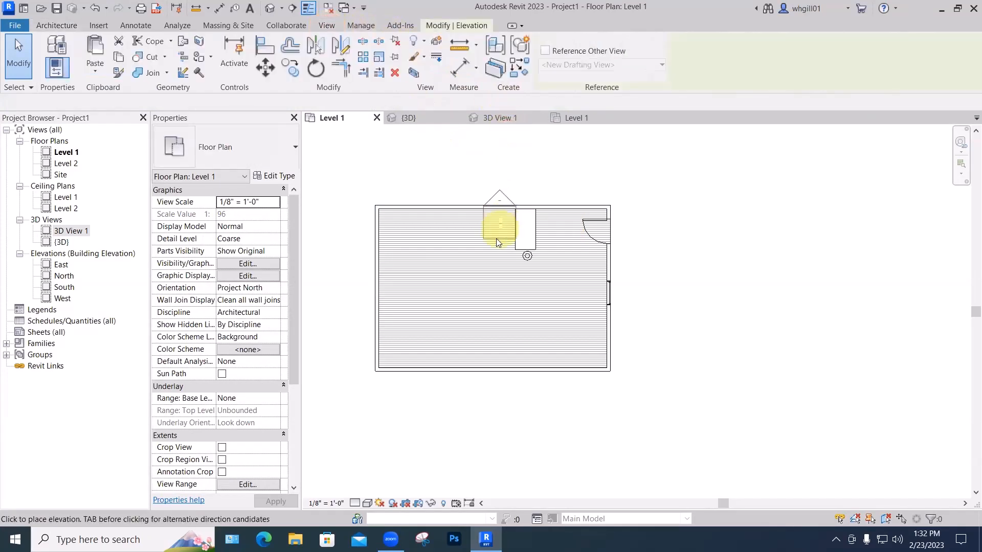
{"action": "left_click", "coordinate": [404, 252]}
{"action": "key", "text": "Escape"}
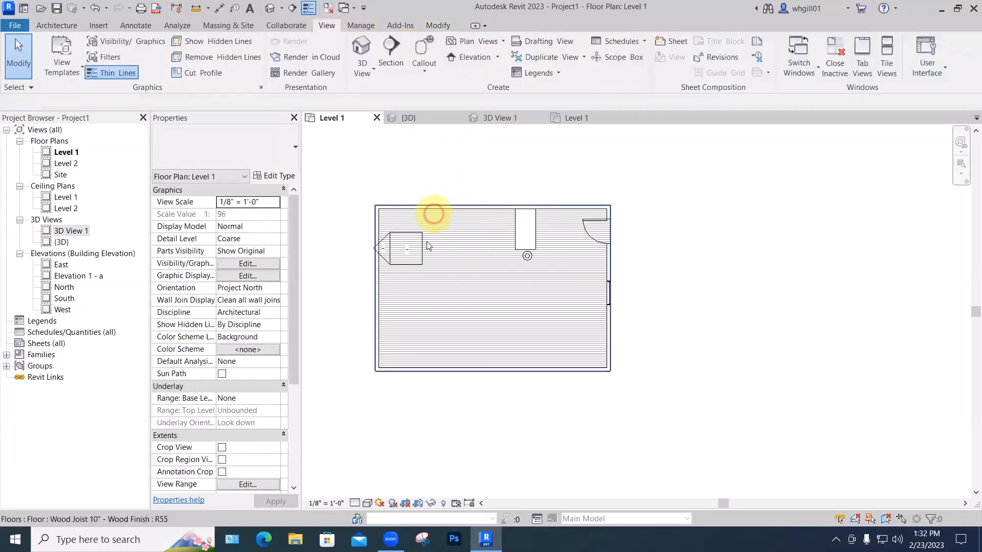
- Add an elevation view to the marker facing the door and window wall, and open that elevation
{"action": "left_click", "coordinate": [422, 254]}
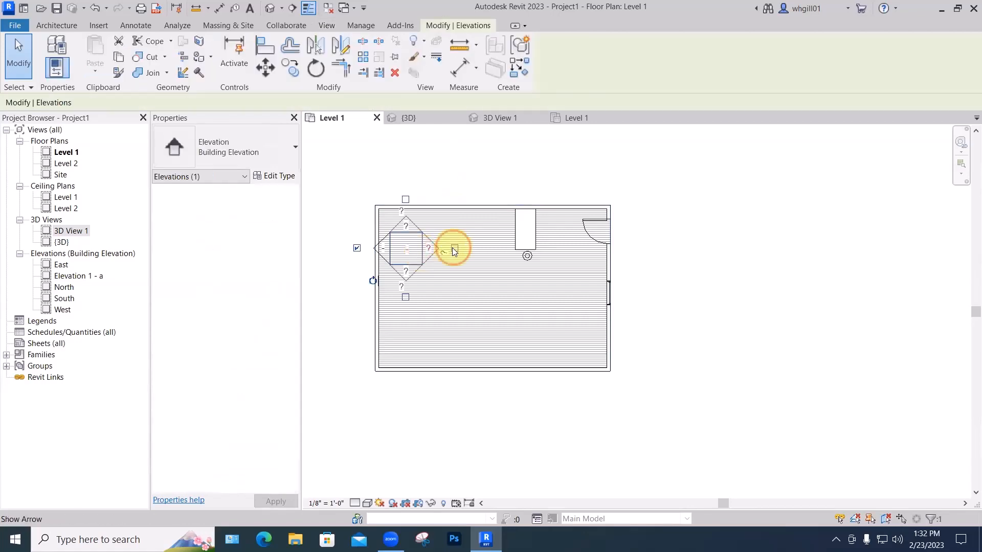
{"action": "left_click", "coordinate": [454, 248]}
{"action": "double_click", "coordinate": [430, 249]}
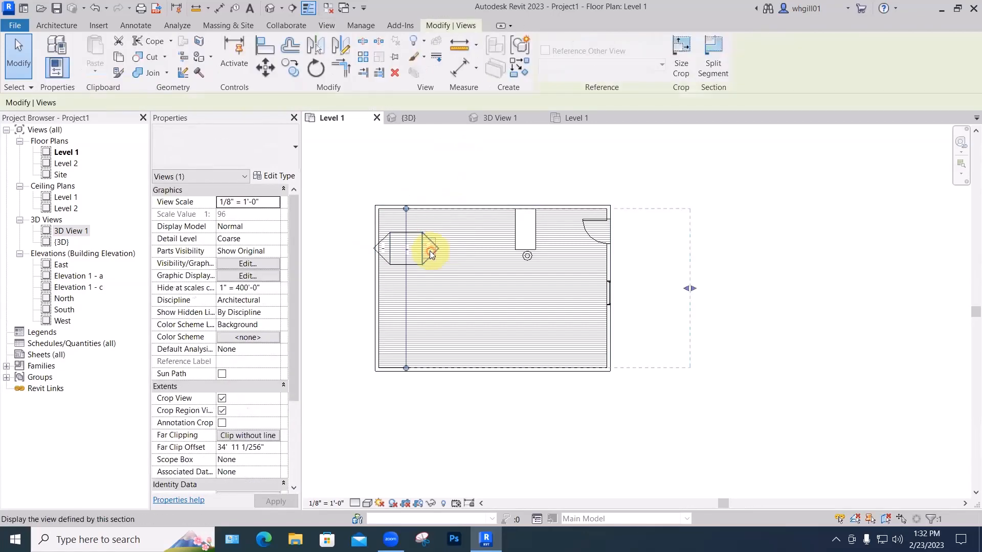
- Raise the table lamp beside the desk to 2' 6 3/4" above Level 1 in the elevation
{"action": "scroll", "coordinate": [556, 346], "scroll_direction": "up", "scroll_amount": 2}
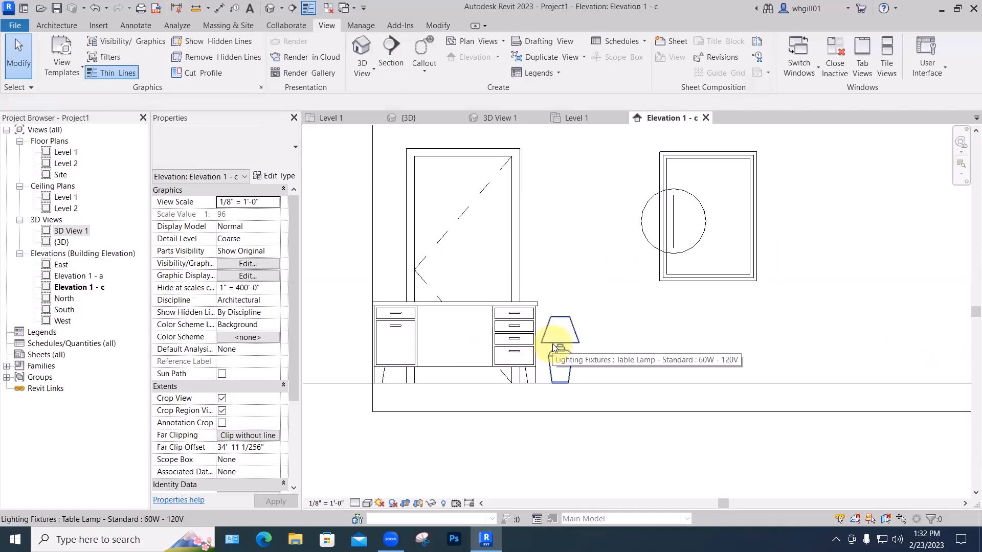
{"action": "left_click", "coordinate": [554, 348]}
{"action": "key", "text": "Up"}
{"action": "key", "text": "Up"}
{"action": "key", "text": "Up"}
{"action": "key", "text": "Up"}
{"action": "key", "text": "Up"}
{"action": "key", "text": "Up"}
{"action": "key", "text": "Up"}
{"action": "key", "text": "Up"}
{"action": "key", "text": "Up"}
{"action": "key", "text": "Up"}
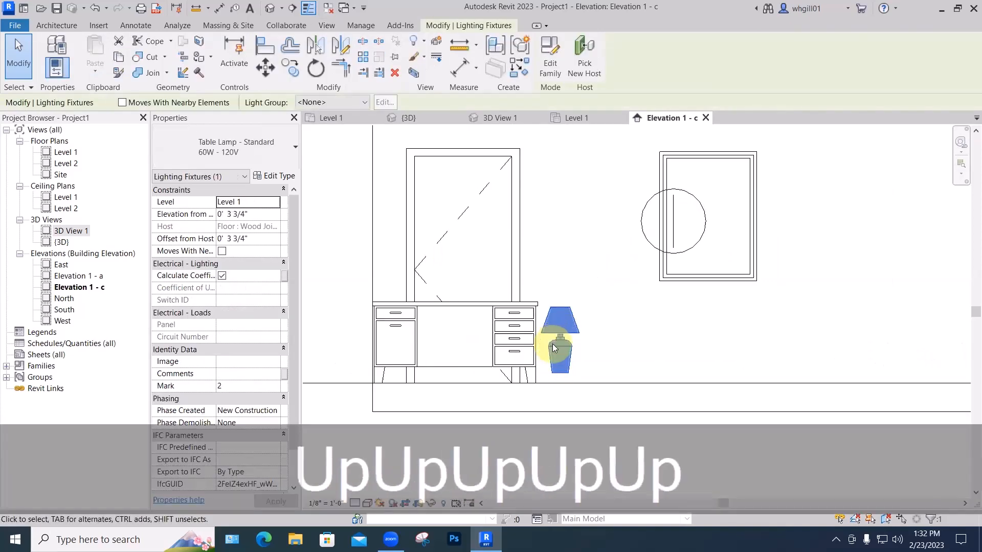
{"action": "key", "text": "Up"}
{"action": "key", "text": "Up"}
{"action": "key", "text": "Up"}
{"action": "key", "text": "Up"}
{"action": "key", "text": "Up"}
{"action": "key", "text": "Up"}
{"action": "key", "text": "Up"}
{"action": "key", "text": "Up"}
{"action": "key", "text": "Up"}
{"action": "key", "text": "Up"}
{"action": "key", "text": "Up"}
{"action": "key", "text": "Up"}
{"action": "key", "text": "Up"}
{"action": "key", "text": "Up"}
{"action": "key", "text": "Up"}
{"action": "key", "text": "Up"}
{"action": "key", "text": "Up"}
{"action": "key", "text": "Up"}
{"action": "key", "text": "Up"}
{"action": "key", "text": "Up"}
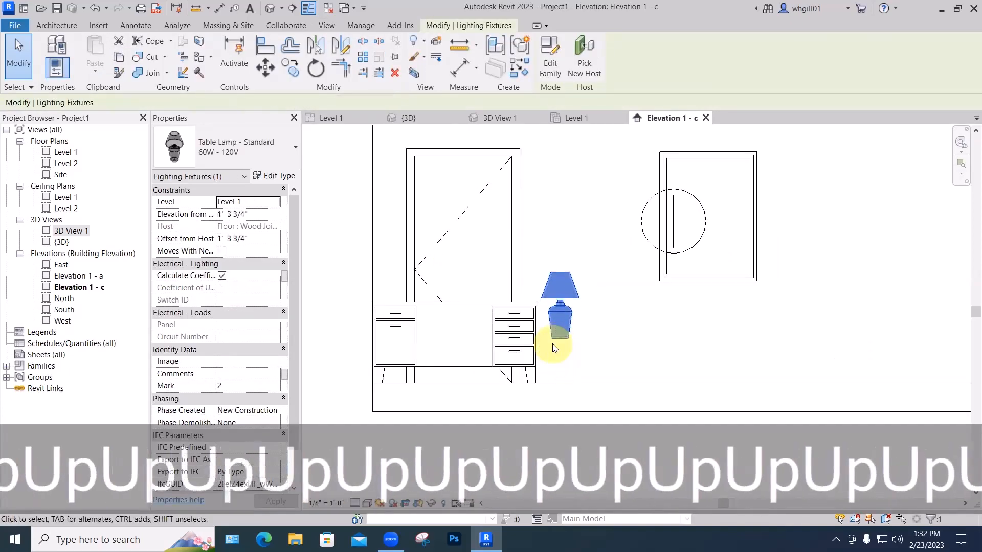
{"action": "key", "text": "Up"}
{"action": "key", "text": "Up"}
{"action": "key", "text": "Up"}
{"action": "key", "text": "Up"}
{"action": "key", "text": "Up"}
{"action": "key", "text": "Up"}
{"action": "key", "text": "Up"}
{"action": "key", "text": "Up"}
{"action": "key", "text": "Up"}
{"action": "key", "text": "Up"}
{"action": "key", "text": "Up"}
{"action": "key", "text": "Up"}
{"action": "key", "text": "Up"}
{"action": "key", "text": "Up"}
{"action": "key", "text": "Up"}
{"action": "key", "text": "Up"}
{"action": "key", "text": "Up"}
{"action": "key", "text": "Up"}
{"action": "key", "text": "Up"}
{"action": "key", "text": "Up"}
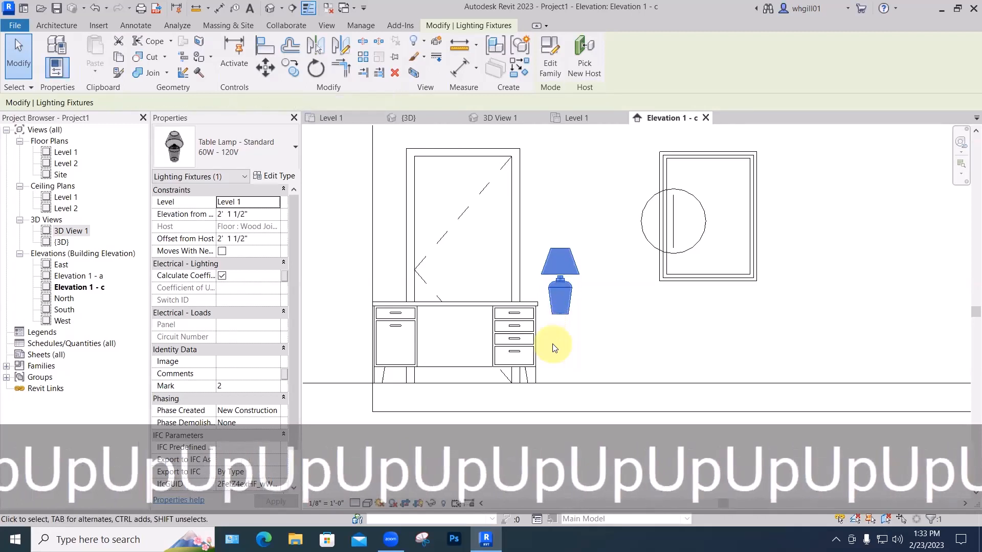
{"action": "key", "text": "Up"}
{"action": "key", "text": "Up"}
{"action": "key", "text": "Up"}
{"action": "key", "text": "Up"}
{"action": "key", "text": "Up"}
{"action": "key", "text": "Up"}
{"action": "key", "text": "Up"}
{"action": "key", "text": "Up"}
{"action": "key", "text": "Up"}
{"action": "key", "text": "Up"}
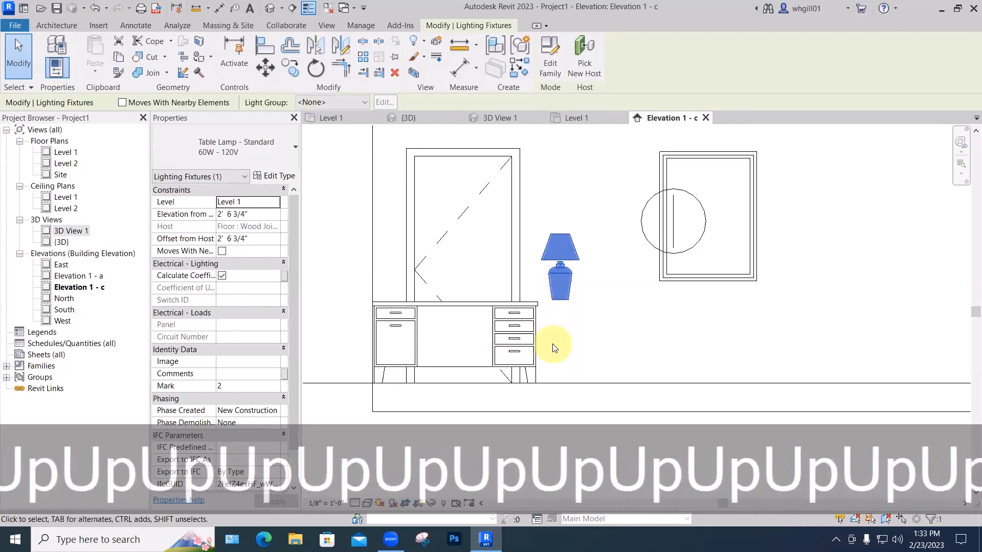
- Move the lamp sideways over the desk to the end against the wall, resting it on the desktop at 2' 6"
{"action": "key", "text": "Left"}
{"action": "key", "text": "Left"}
{"action": "key", "text": "Left"}
{"action": "key", "text": "Left"}
{"action": "key", "text": "Left"}
{"action": "key", "text": "Left"}
{"action": "key", "text": "Left"}
{"action": "key", "text": "Left"}
{"action": "key", "text": "Left"}
{"action": "key", "text": "Left"}
{"action": "key", "text": "Left"}
{"action": "key", "text": "Left"}
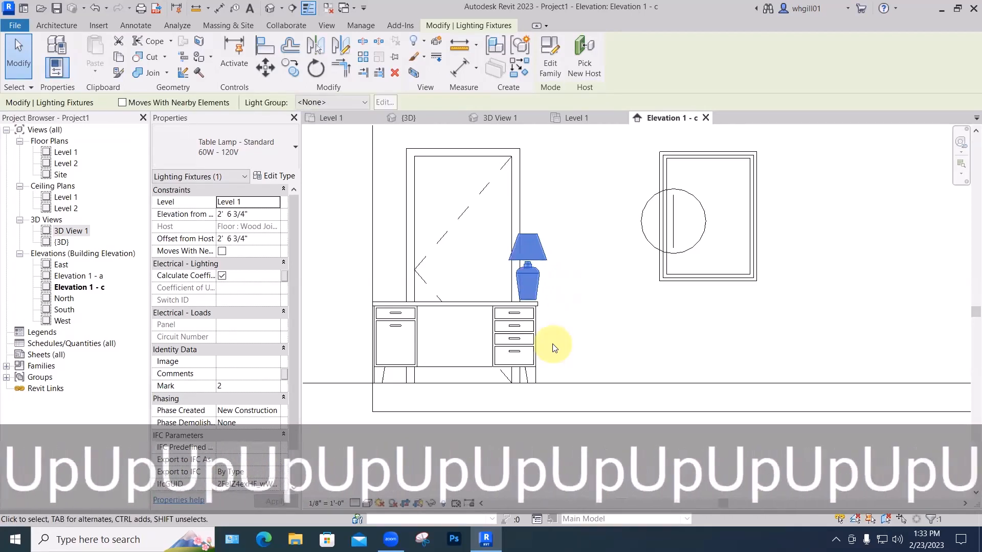
{"action": "left_click_drag", "start_coordinate": [527, 276], "coordinate": [403, 280]}
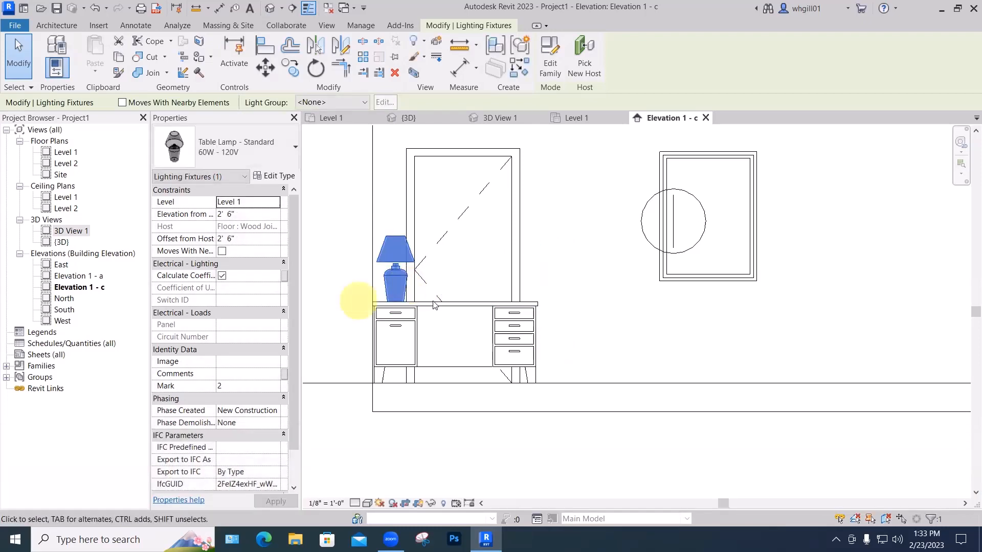
- Nudge the table lamp slightly away from the wall along the desktop
{"action": "left_click", "coordinate": [351, 300]}
{"action": "scroll", "coordinate": [412, 297], "scroll_direction": "down", "scroll_amount": 2}
{"action": "left_click", "coordinate": [400, 281]}
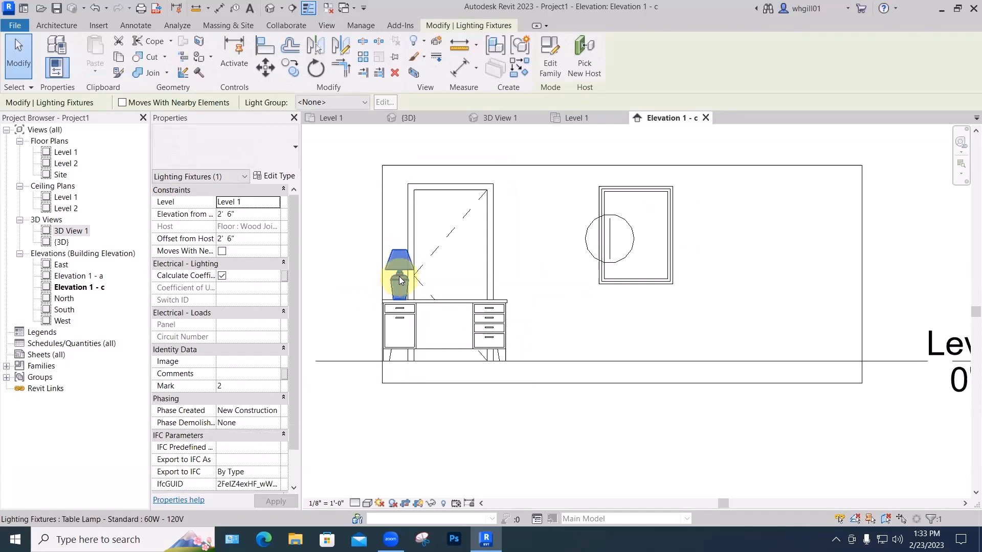
{"action": "key", "text": "Right"}
{"action": "key", "text": "Right"}
{"action": "key", "text": "Right"}
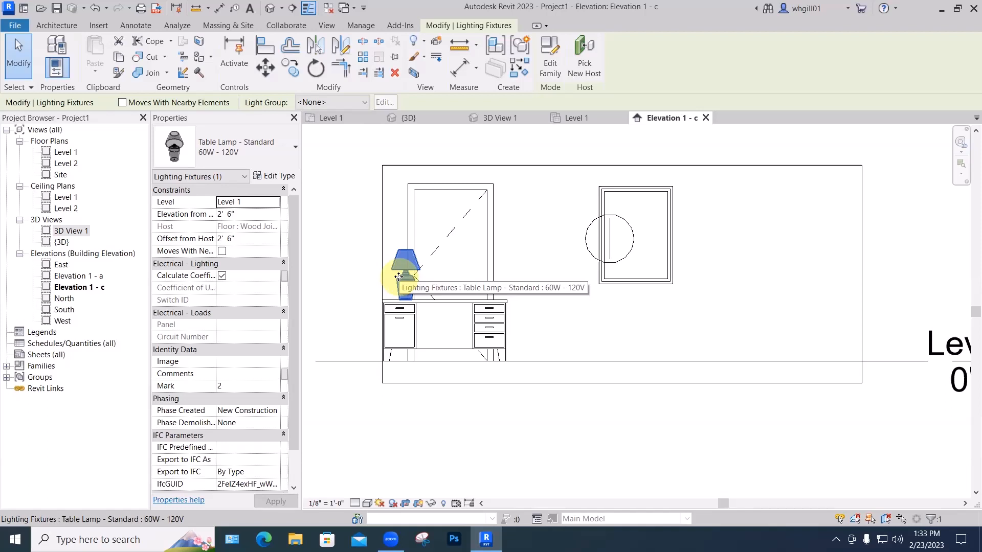
{"action": "key", "text": "Right"}
{"action": "key", "text": "Right"}
{"action": "key", "text": "Right"}
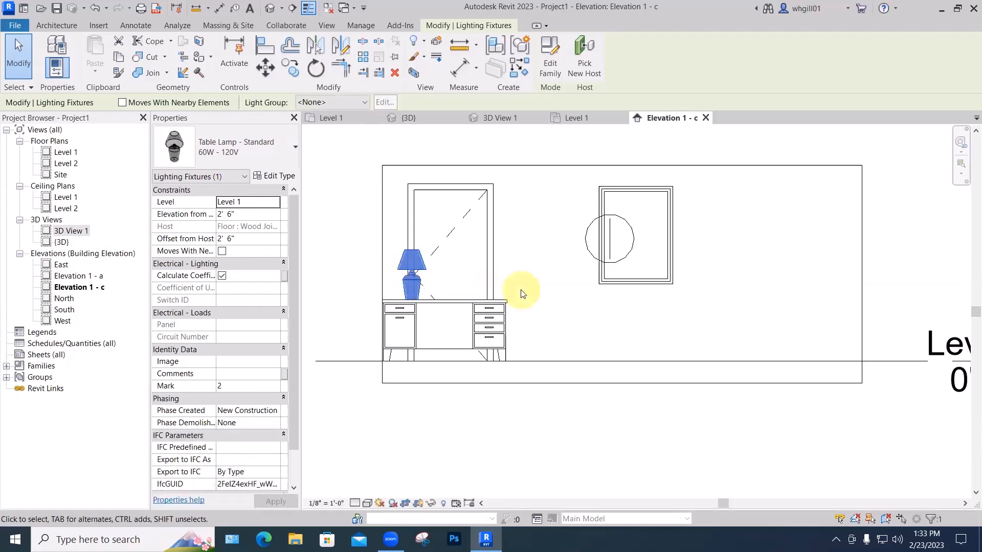
- Open 3D View 1 and turn the camera so the desk and table lamp are in the frame
{"action": "left_click", "coordinate": [502, 118]}
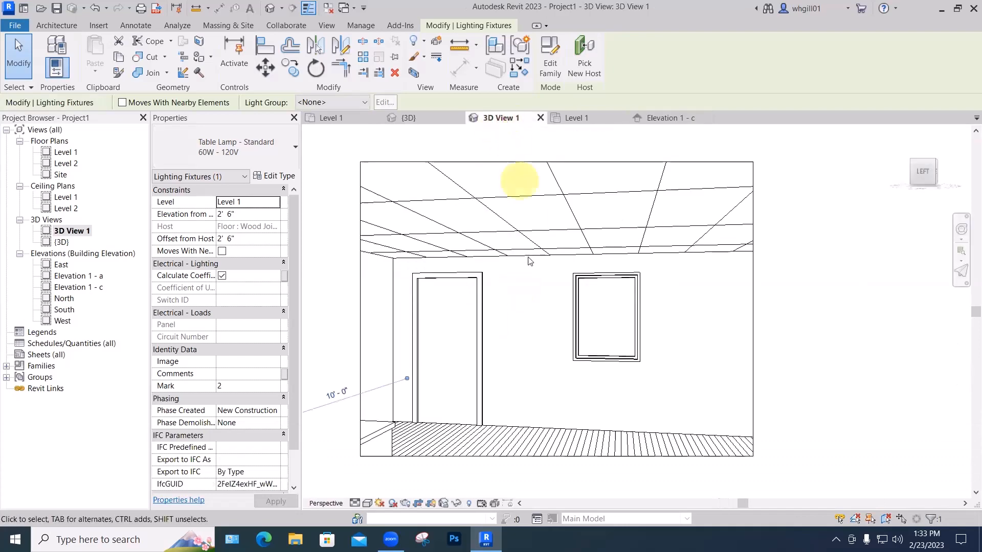
{"action": "middle_click_drag", "start_coordinate": [510, 302], "coordinate": [700, 304]}
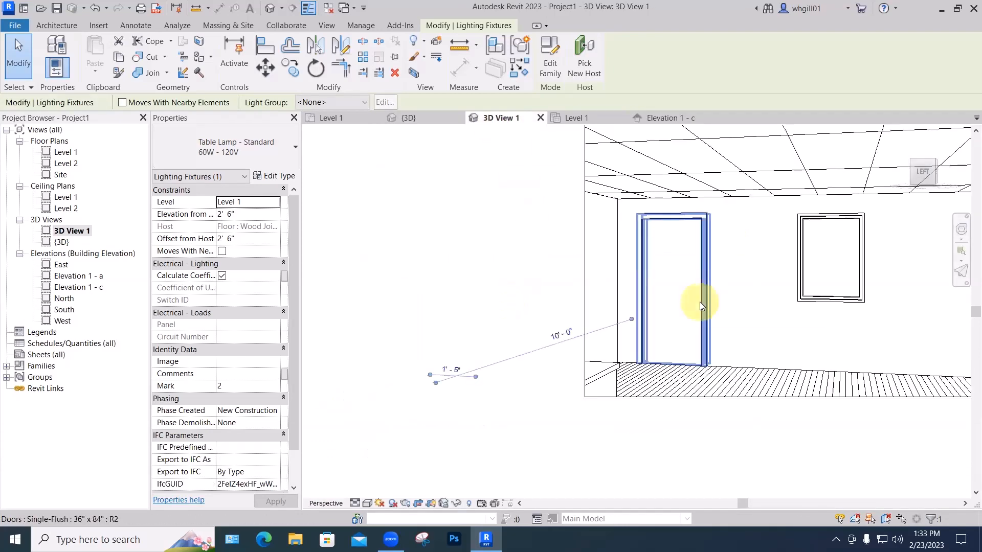
{"action": "key", "text": "shift+w"}
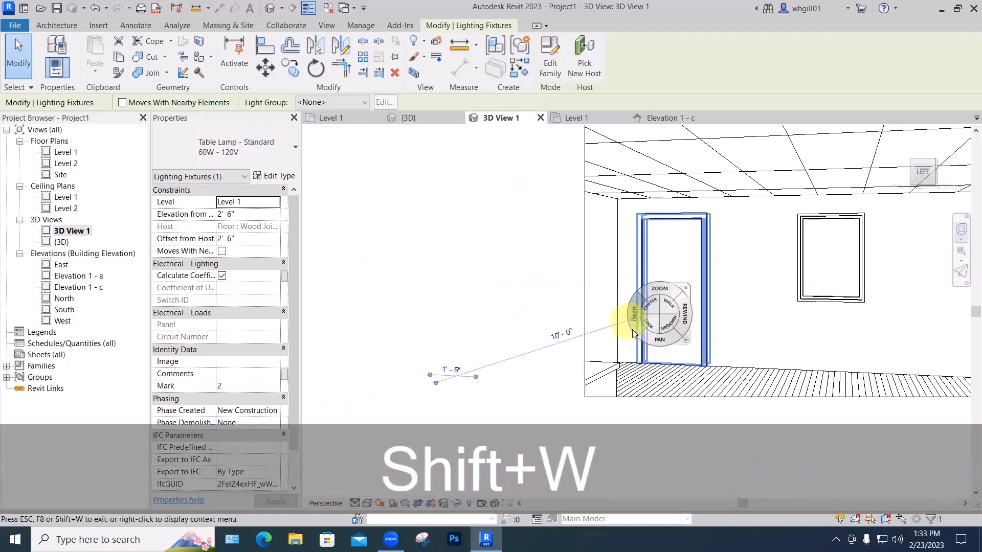
{"action": "left_click_drag", "start_coordinate": [640, 325], "coordinate": [484, 340]}
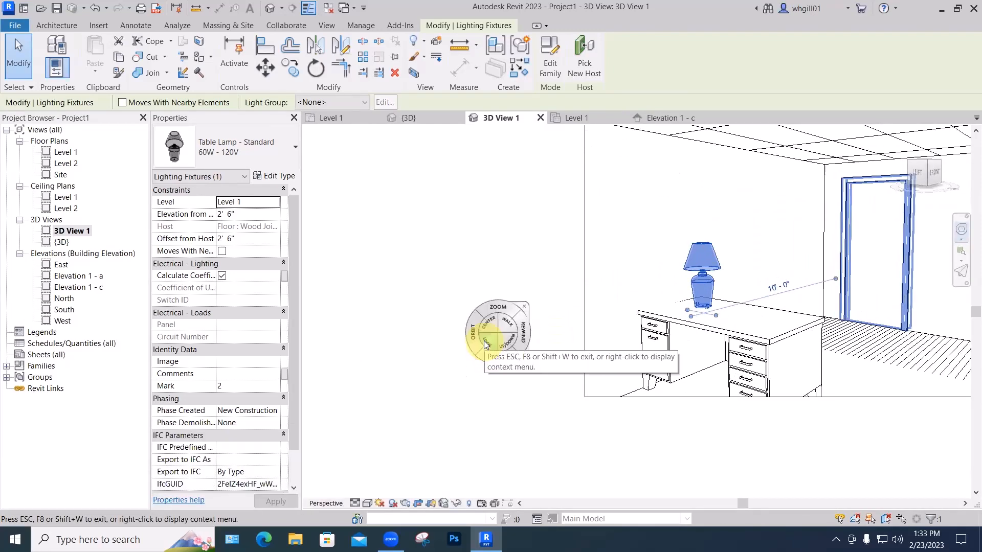
{"action": "left_click", "coordinate": [524, 307]}
- Nudge the desk slightly to the right in the camera view, leaving the lamp in place
{"action": "left_click", "coordinate": [679, 324]}
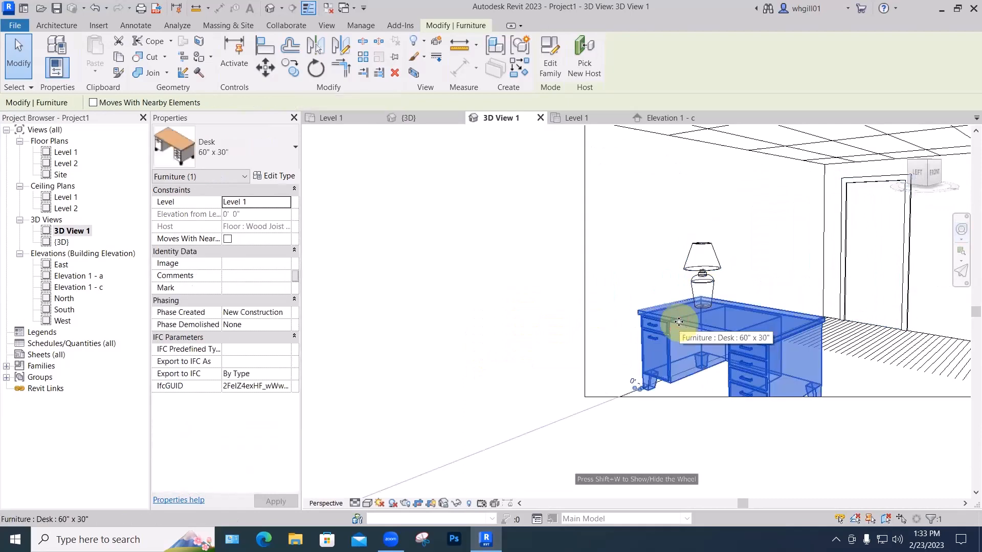
{"action": "key", "text": "Right"}
{"action": "left_click", "coordinate": [501, 344]}
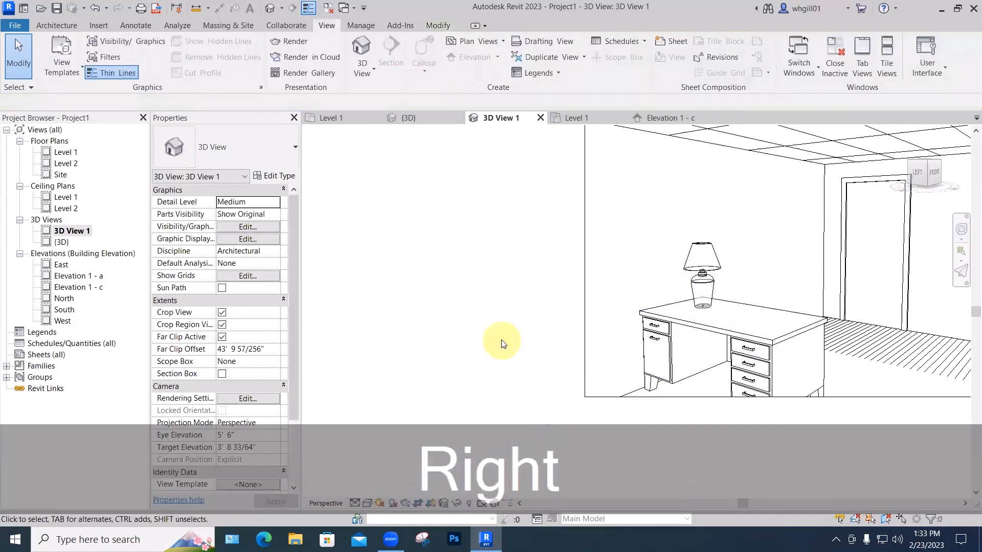
- Render the camera view of the desk and lamp, inspect the lamp's light, and close the rendering settings
{"action": "mouse_move", "coordinate": [500, 343]}
{"action": "middle_mouse_down"}
{"action": "mouse_move", "coordinate": [437, 364]}
{"action": "mouse_move", "coordinate": [371, 361]}
{"action": "middle_mouse_up"}
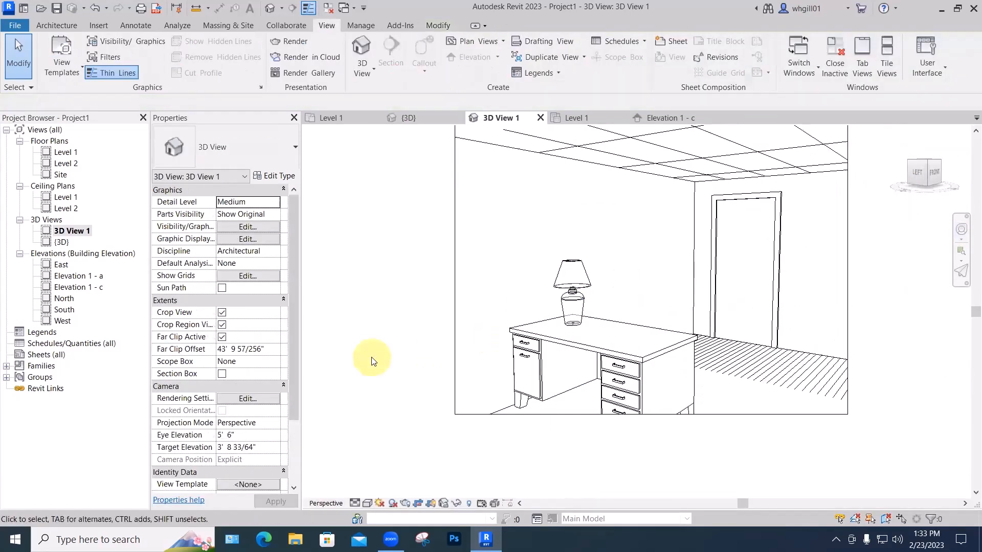
{"action": "key", "text": "r"}
{"action": "key", "text": "r"}
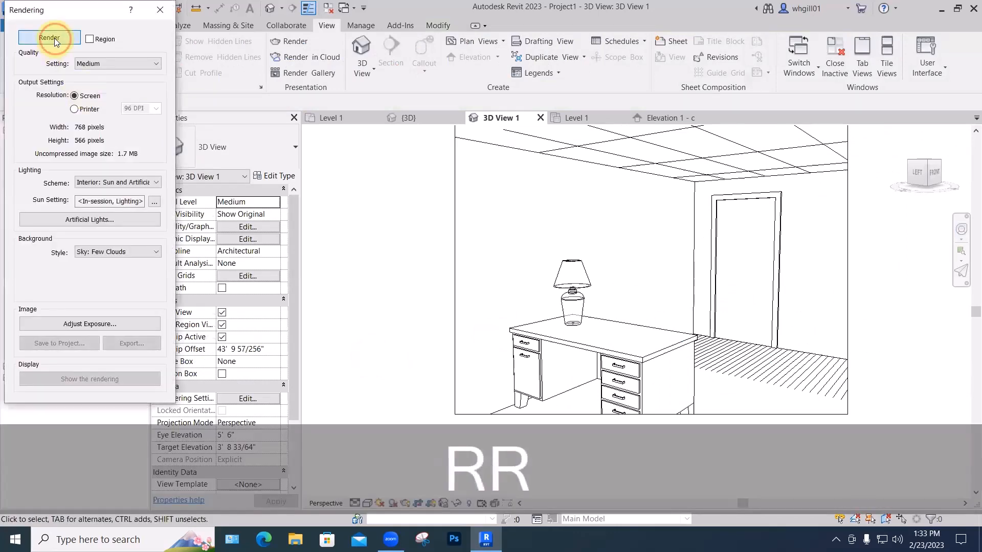
{"action": "left_click", "coordinate": [54, 38]}
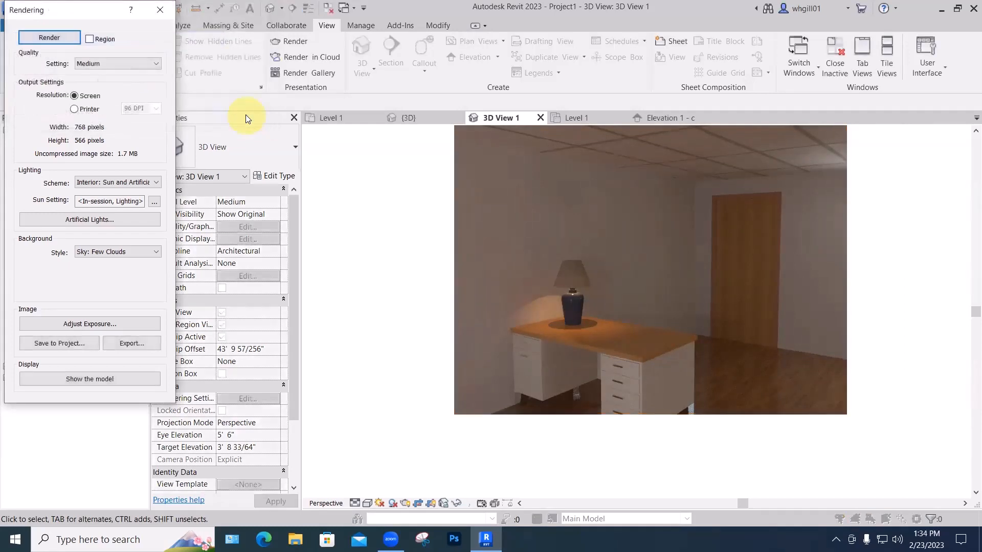
{"action": "scroll", "coordinate": [572, 275], "scroll_direction": "up", "scroll_amount": 3}
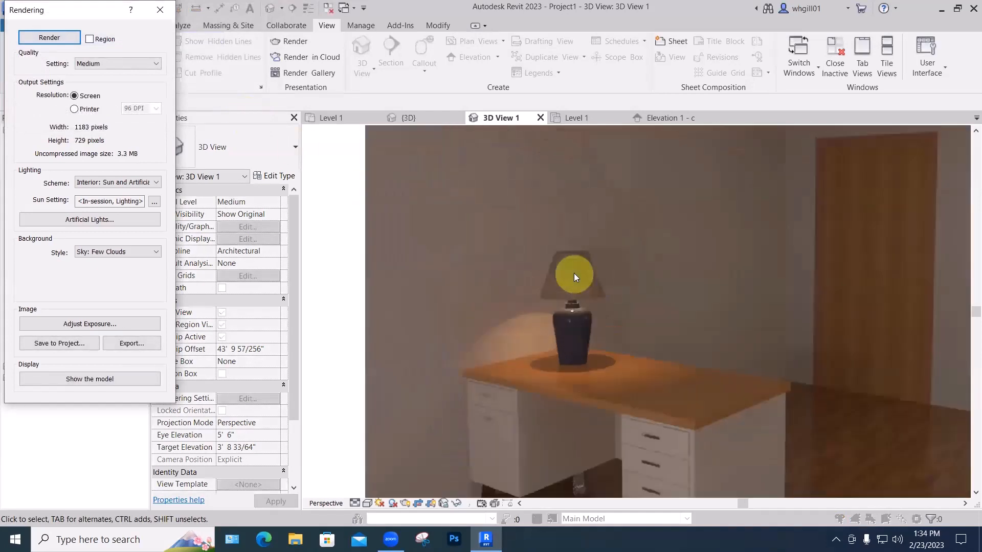
{"action": "scroll", "coordinate": [580, 281], "scroll_direction": "down", "scroll_amount": 2}
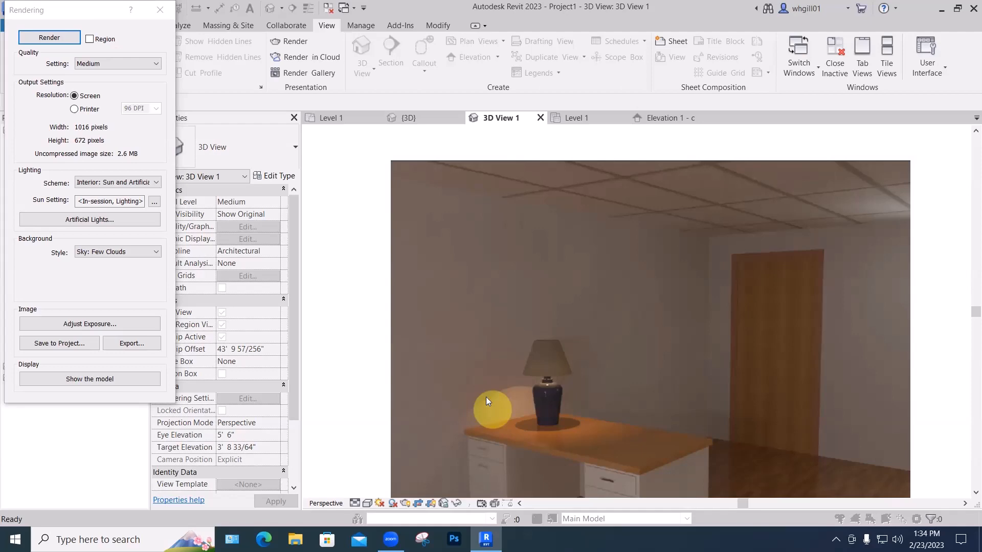
{"action": "left_click", "coordinate": [161, 10]}
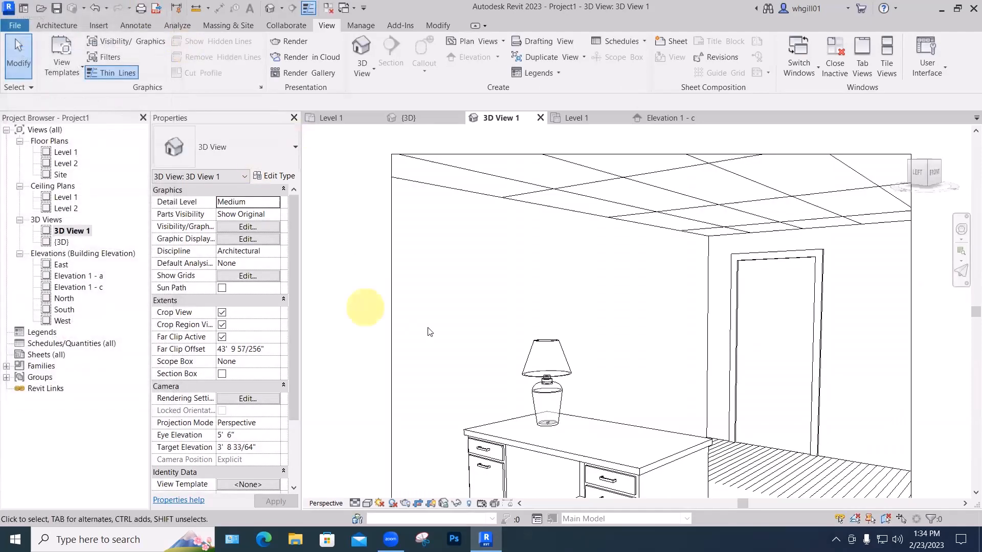
- Open the table lamp's family for editing and orbit to a side view that exposes its light source
{"action": "left_click", "coordinate": [547, 370]}
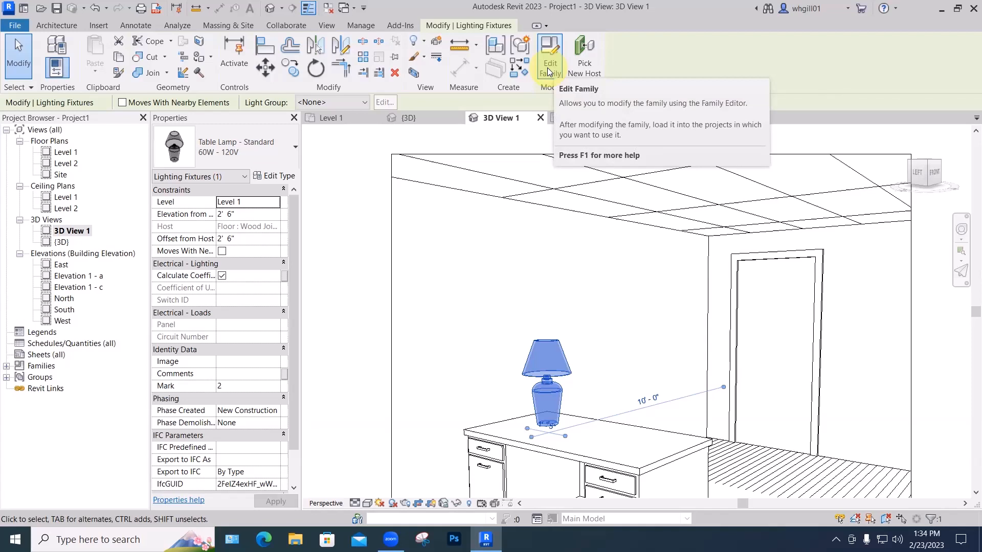
{"action": "left_click", "coordinate": [547, 68]}
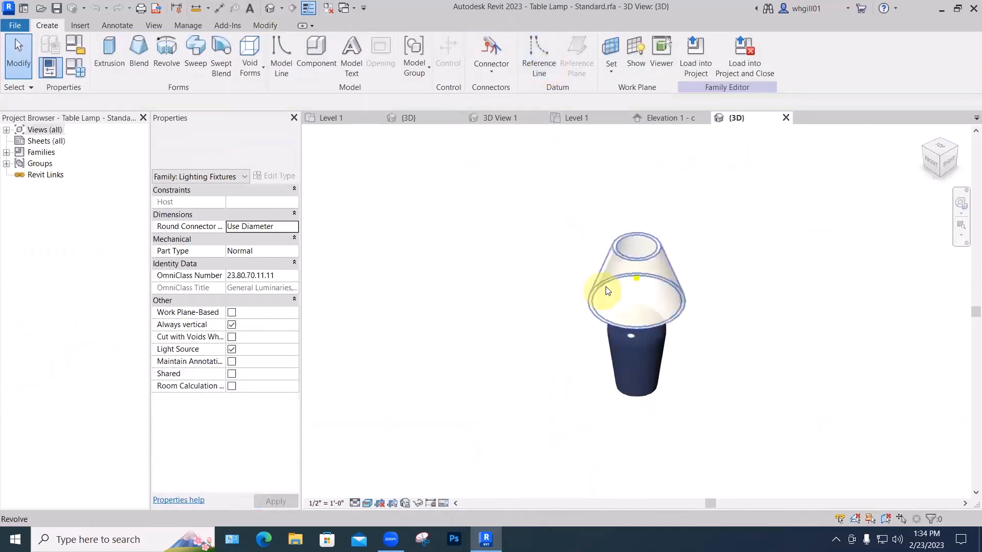
{"action": "scroll", "coordinate": [743, 272], "scroll_direction": "down", "scroll_amount": 1}
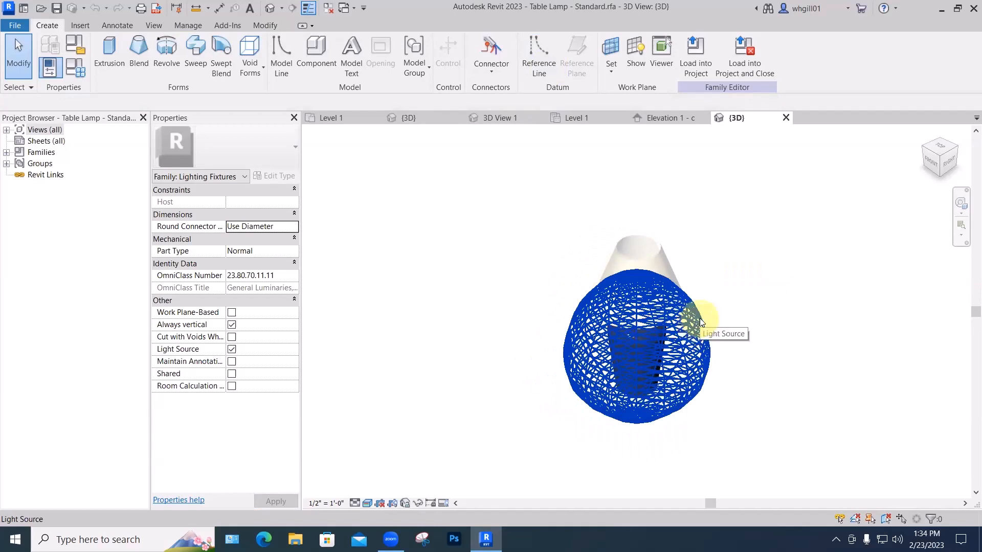
{"action": "mouse_move", "coordinate": [703, 294]}
{"action": "middle_mouse_down", "text": "shift"}
{"action": "mouse_move", "coordinate": [701, 193]}
{"action": "mouse_move", "coordinate": [695, 210]}
{"action": "middle_mouse_up", "text": "shift"}
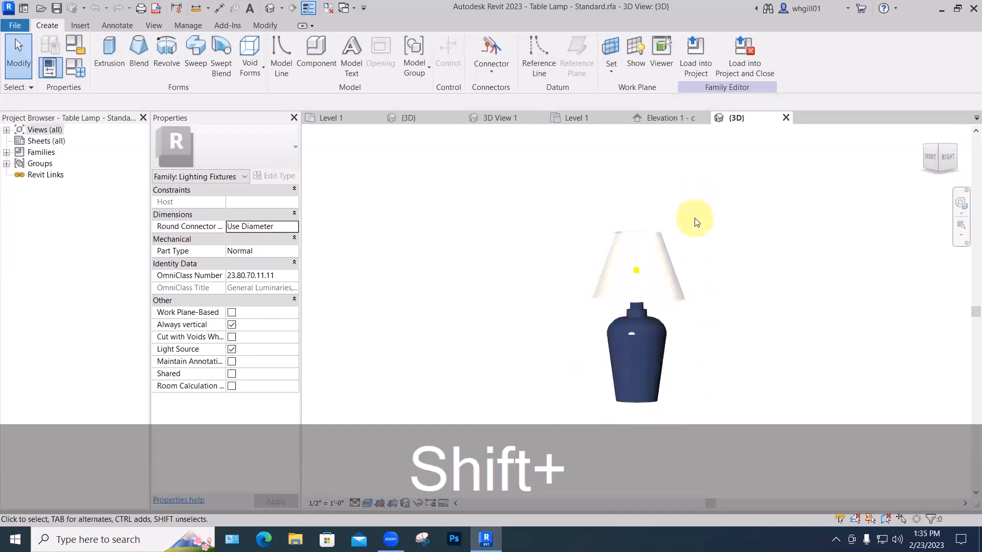
- Define the lamp's light source as emitting from a Point shape with Spherical light distribution
{"action": "left_click", "coordinate": [693, 233]}
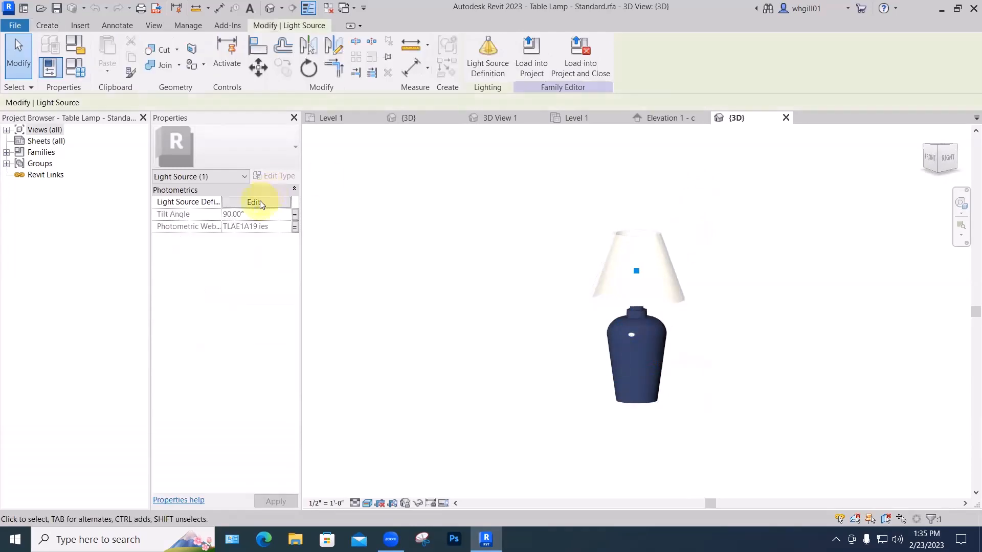
{"action": "left_click", "coordinate": [256, 202]}
{"action": "left_click", "coordinate": [440, 182]}
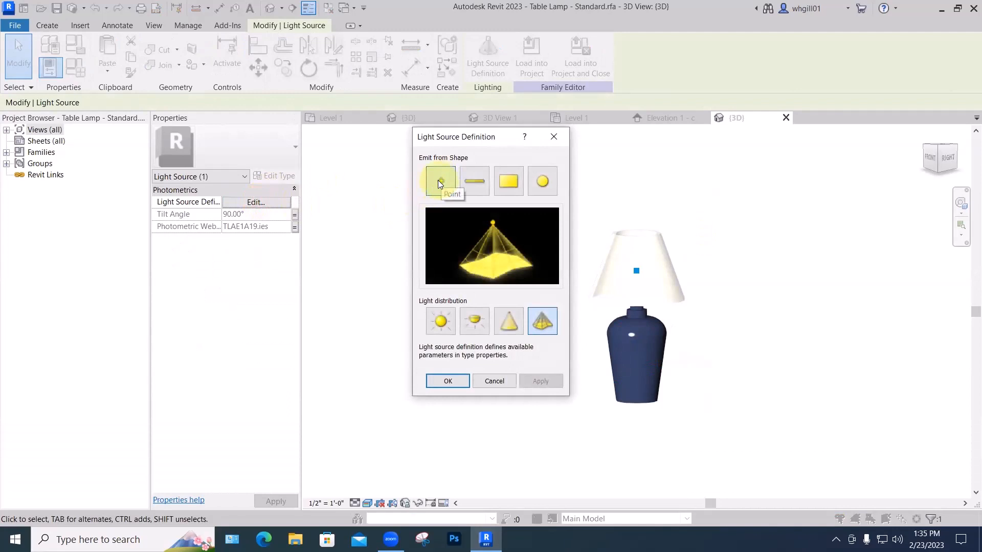
{"action": "left_click", "coordinate": [436, 316]}
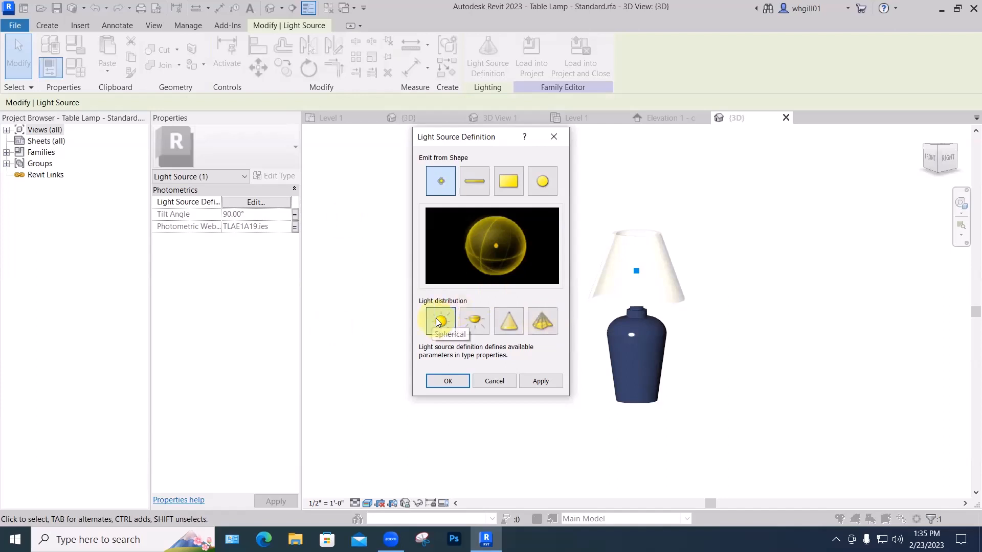
{"action": "left_click", "coordinate": [536, 382]}
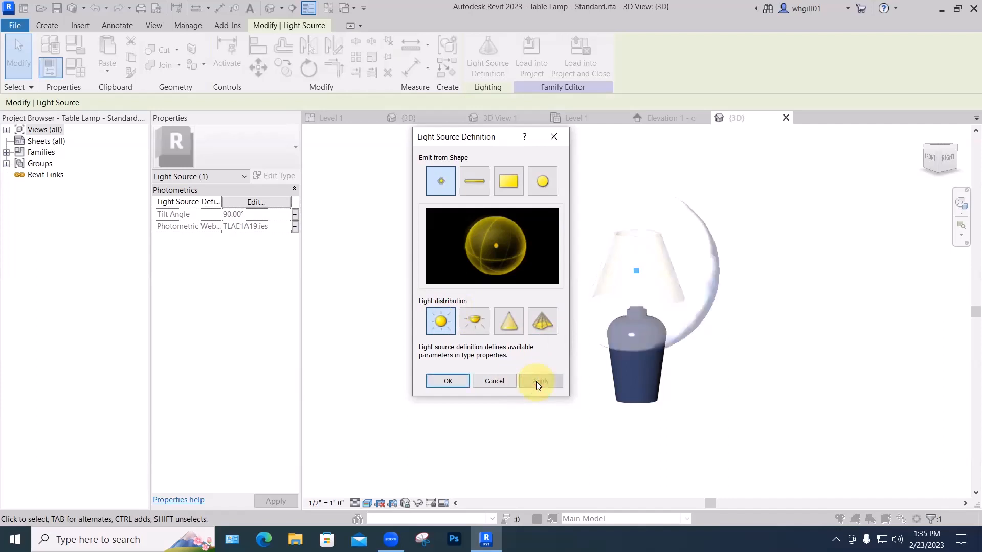
{"action": "left_click", "coordinate": [449, 382]}
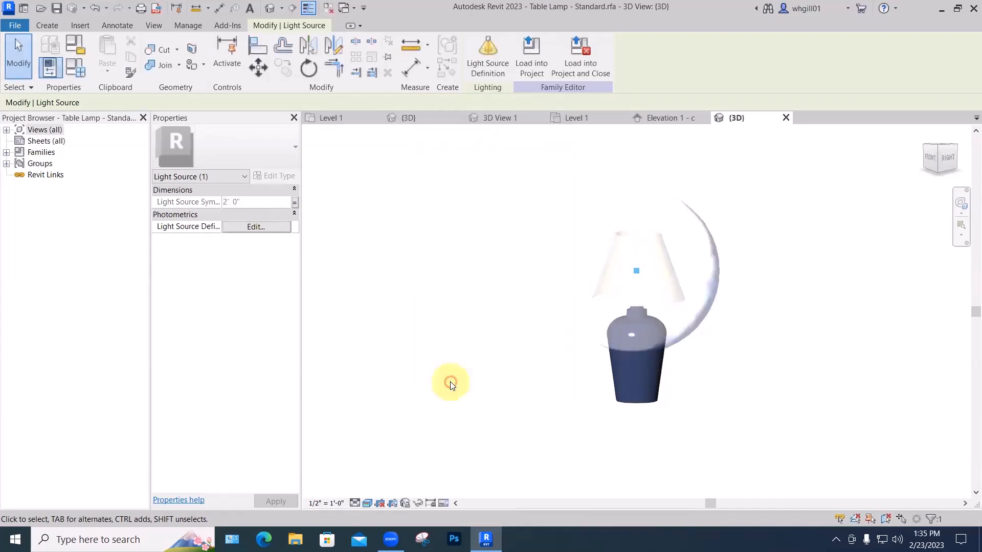
- Load the edited lamp family into the project and close it without saving the file, overwriting the existing version and its parameter values
{"action": "left_click", "coordinate": [581, 62]}
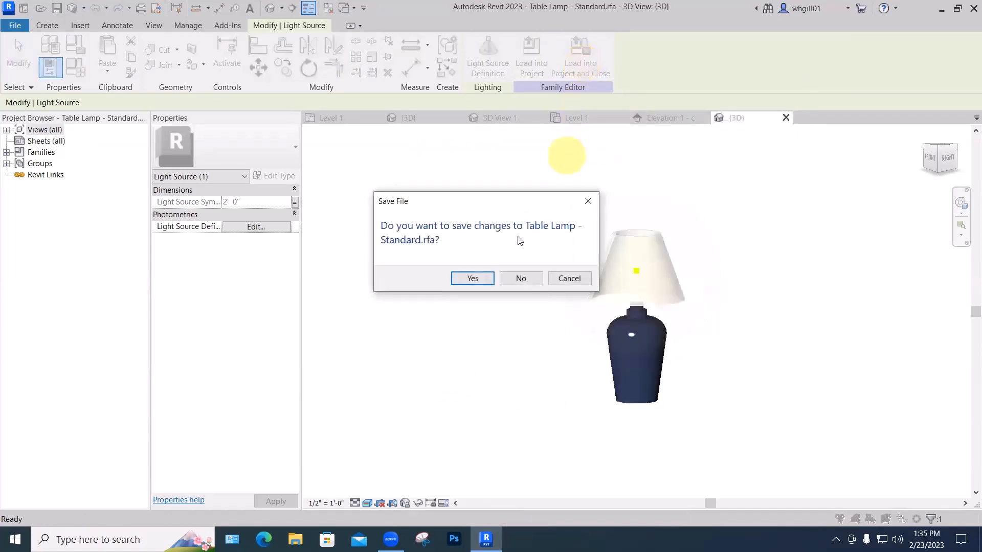
{"action": "left_click", "coordinate": [521, 278]}
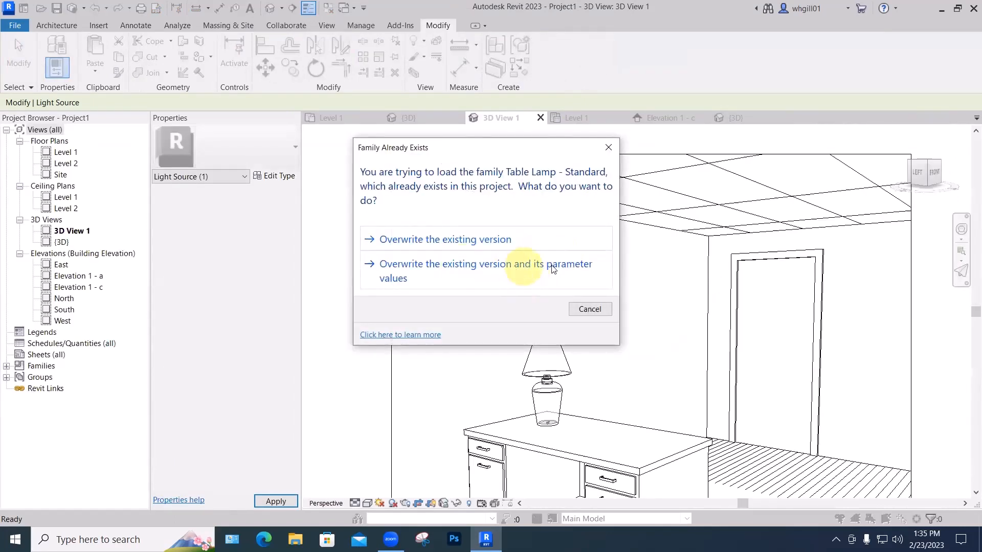
{"action": "left_click", "coordinate": [421, 268]}
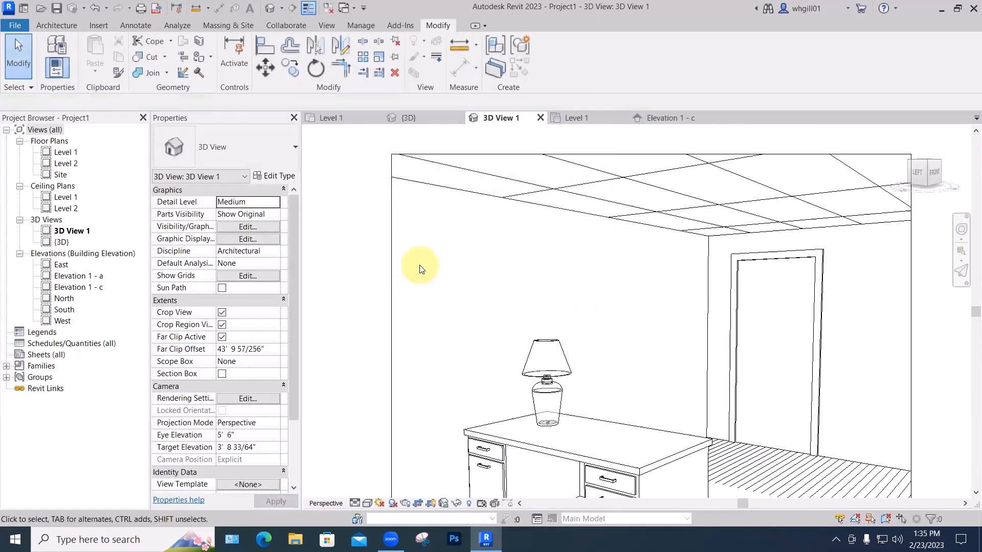
{"action": "scroll", "coordinate": [546, 371], "scroll_direction": "up", "scroll_amount": 5}
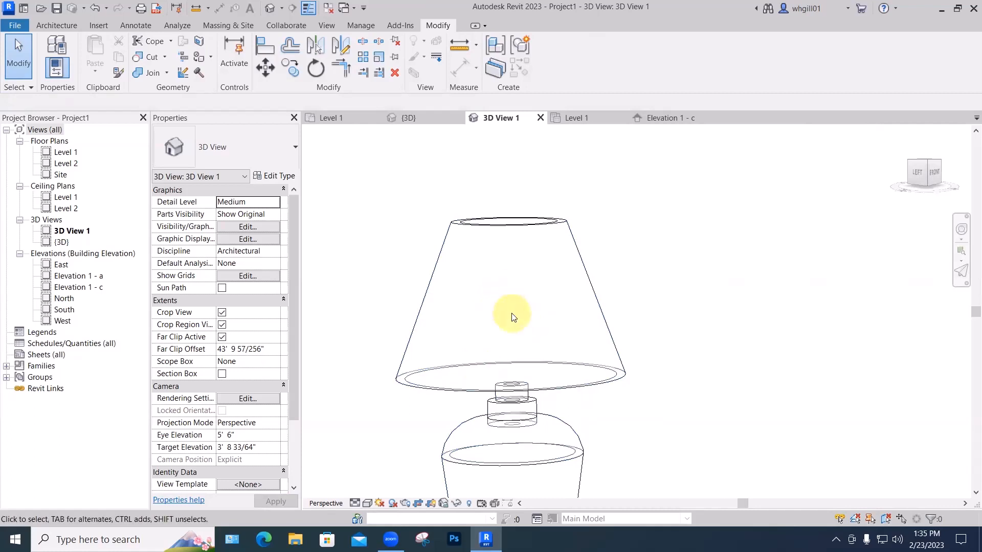
- Render the full camera view of the desk with the reloaded table lamp, inspect its light, and close the rendering settings
{"action": "scroll", "coordinate": [513, 317], "scroll_direction": "down", "scroll_amount": 3}
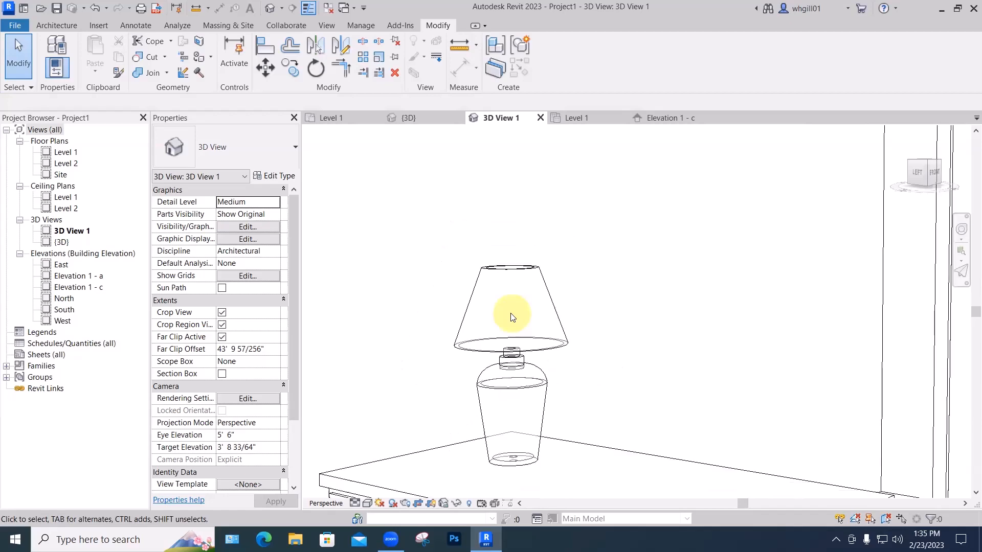
{"action": "scroll", "coordinate": [389, 209], "scroll_direction": "down", "scroll_amount": 5}
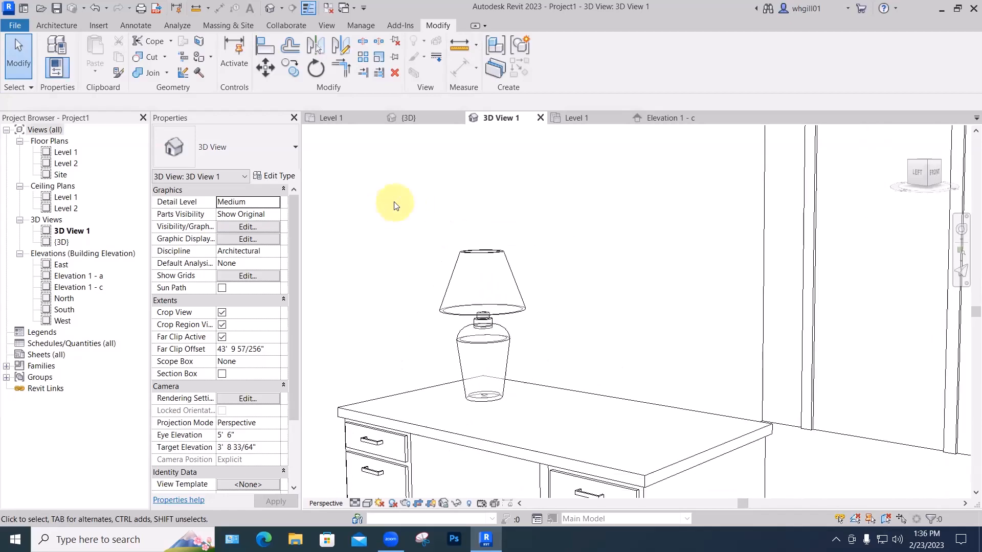
{"action": "key", "text": "r"}
{"action": "key", "text": "r"}
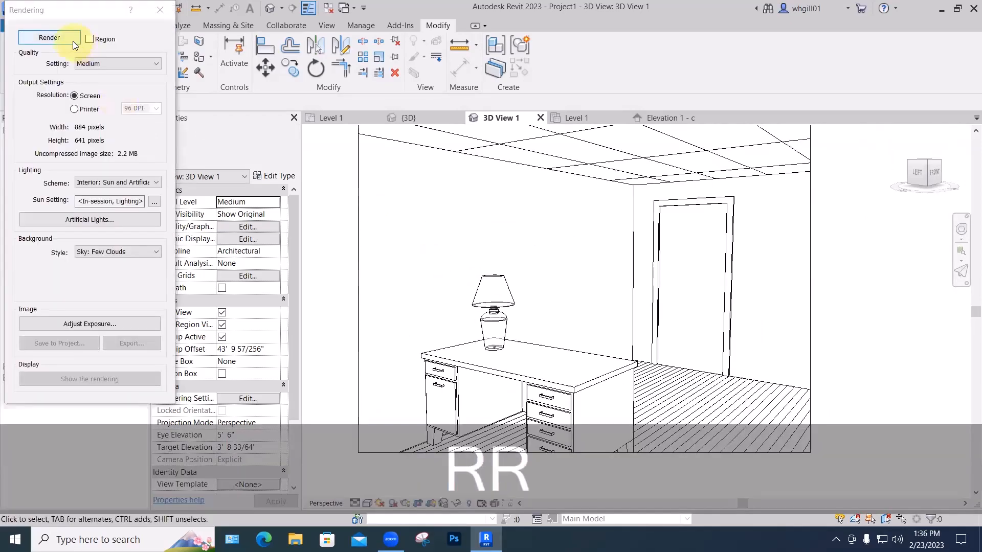
{"action": "left_click", "coordinate": [73, 41]}
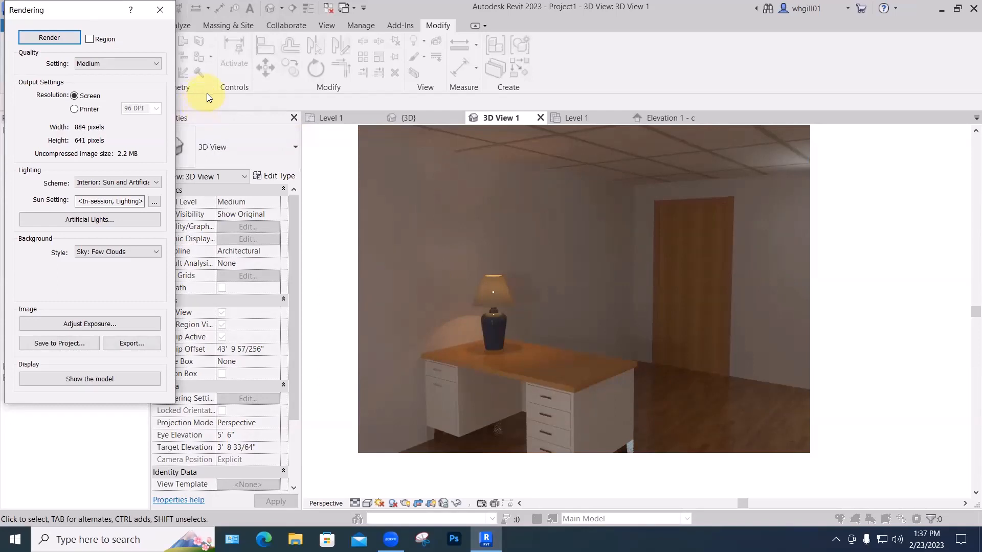
{"action": "left_click", "coordinate": [156, 11]}
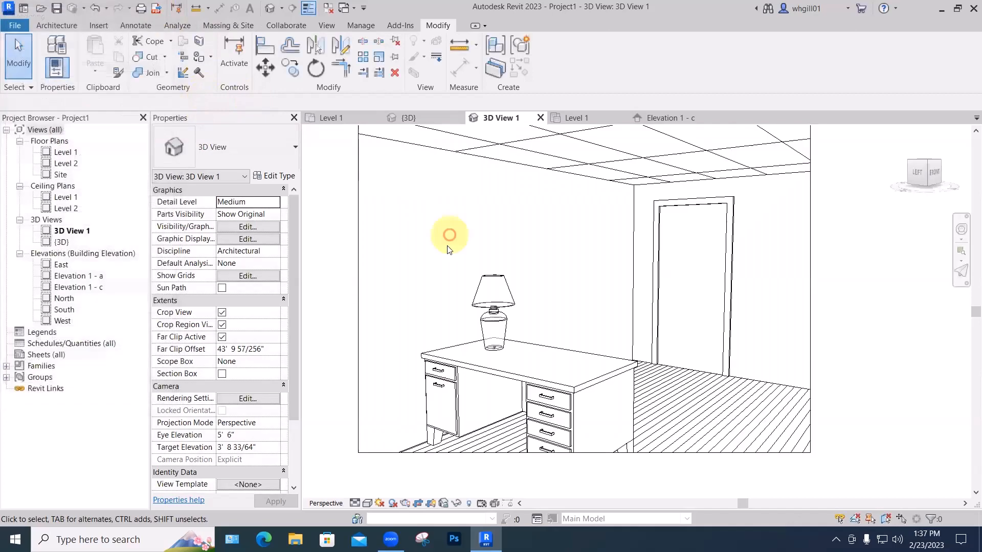
- Set the initial intensity of the table lamp's 60W - 120V type to a wattage of 200 W and apply it
{"action": "left_click", "coordinate": [481, 305]}
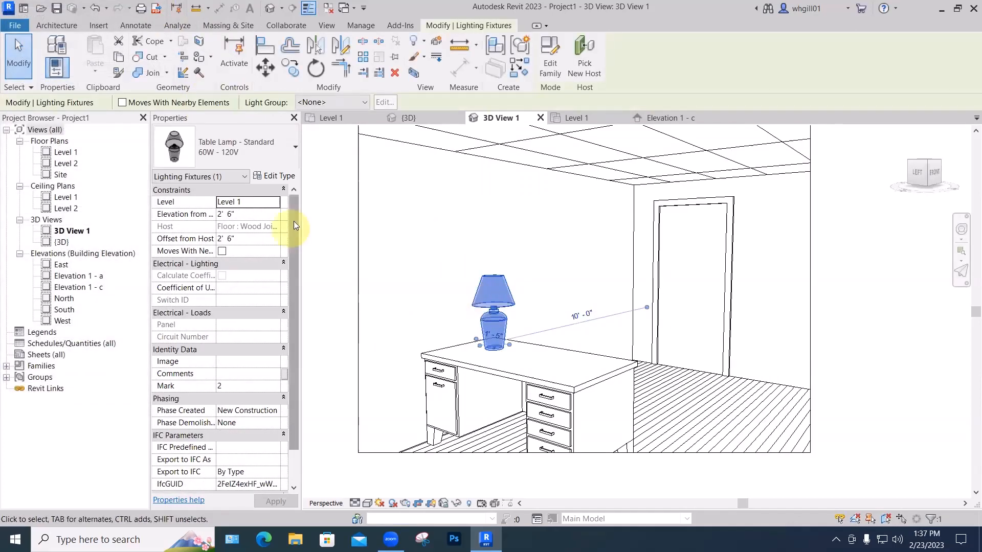
{"action": "left_click", "coordinate": [278, 175]}
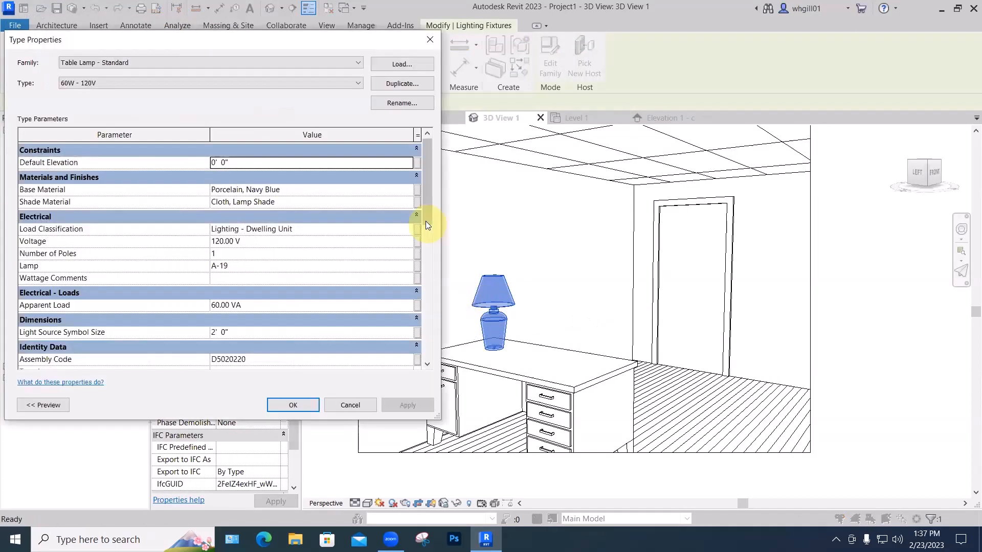
{"action": "left_click_drag", "start_coordinate": [426, 221], "coordinate": [428, 366]}
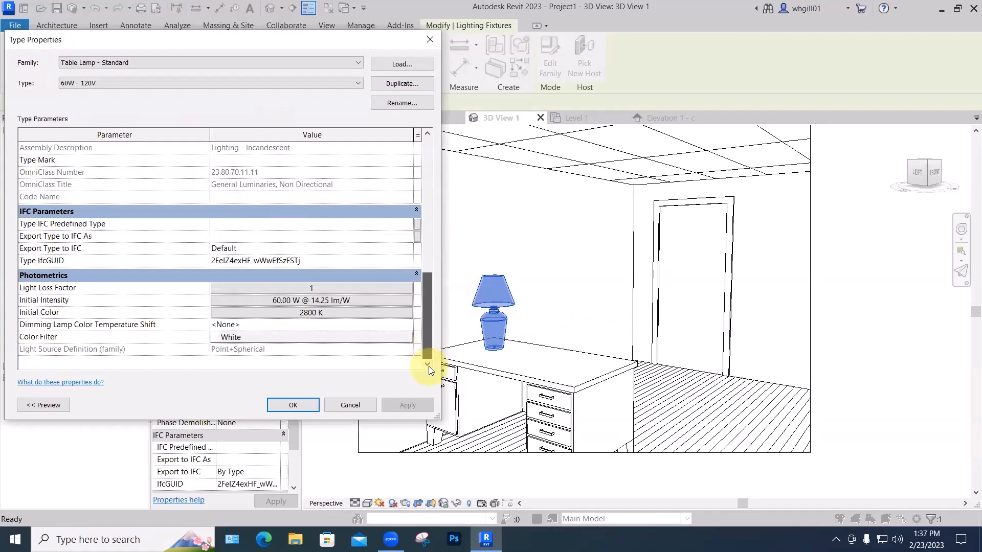
{"action": "left_click", "coordinate": [305, 300]}
{"action": "left_click", "coordinate": [260, 172]}
{"action": "left_click_drag", "start_coordinate": [277, 172], "coordinate": [237, 176]}
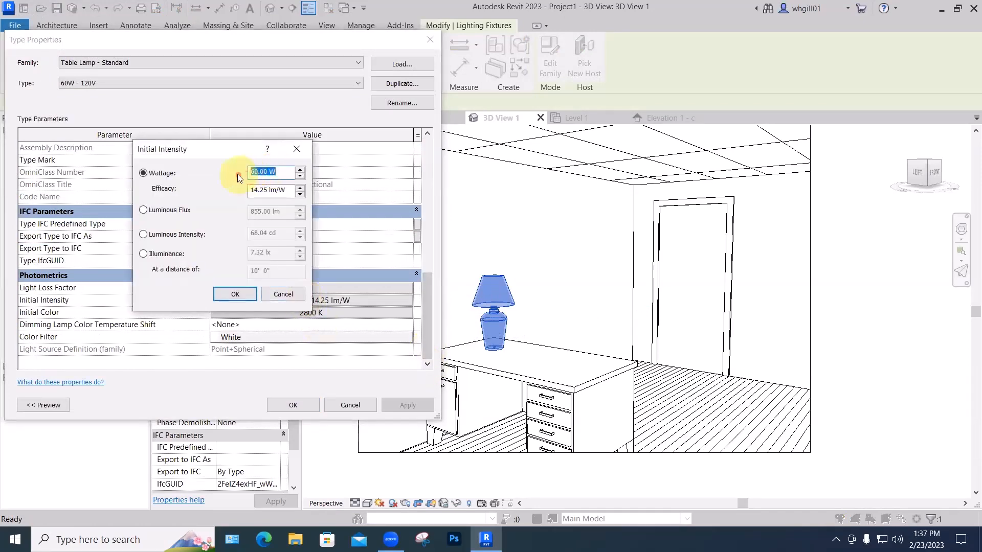
{"action": "type", "text": "200"}
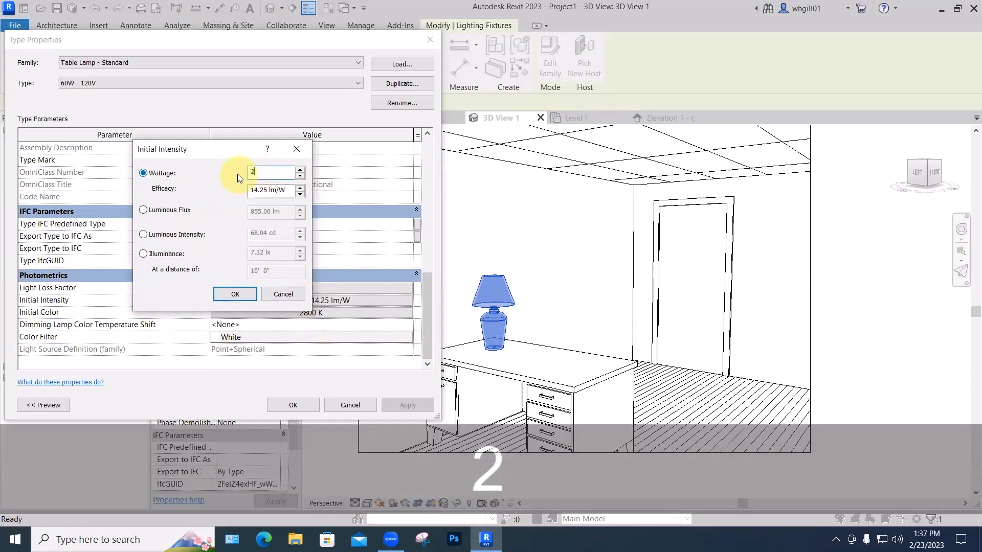
{"action": "left_click", "coordinate": [234, 295]}
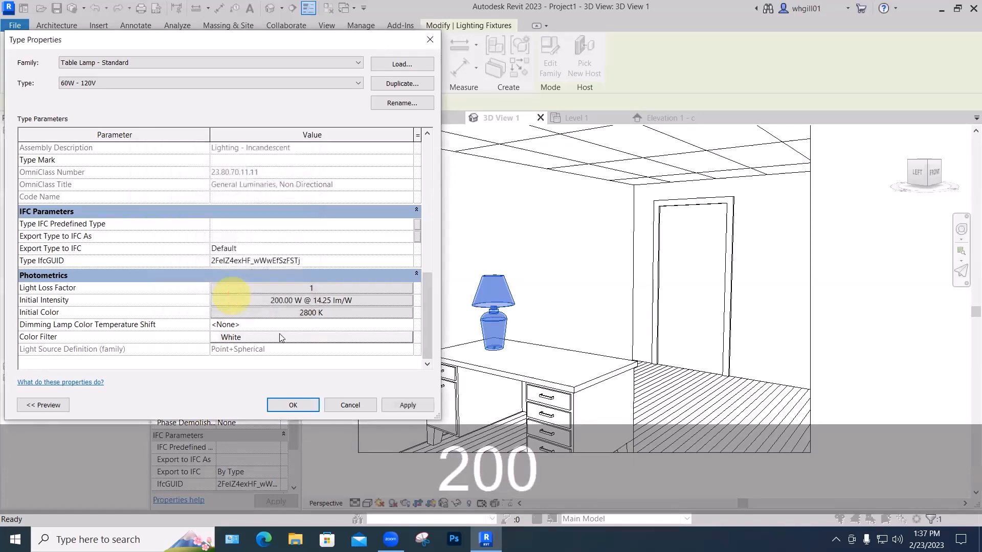
{"action": "left_click", "coordinate": [404, 405]}
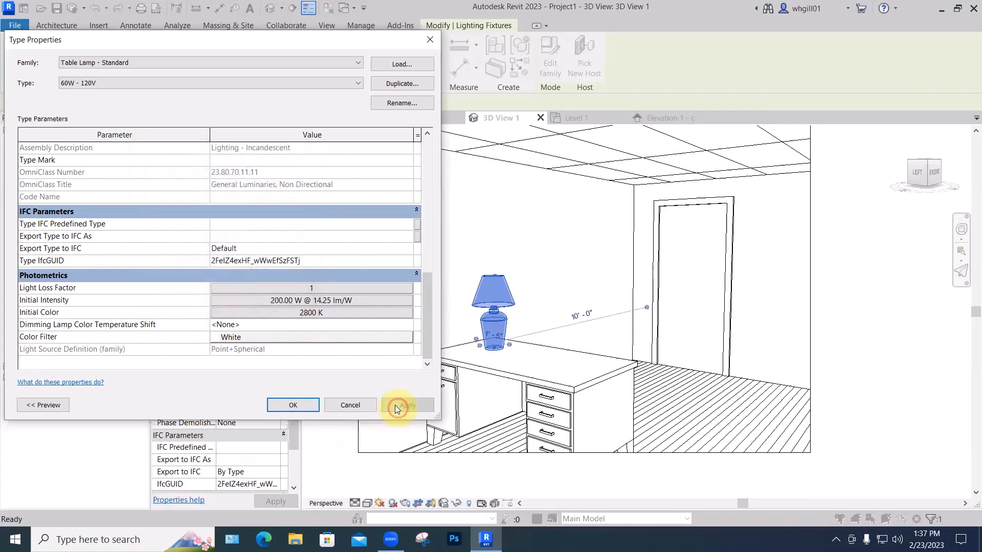
{"action": "left_click", "coordinate": [292, 405]}
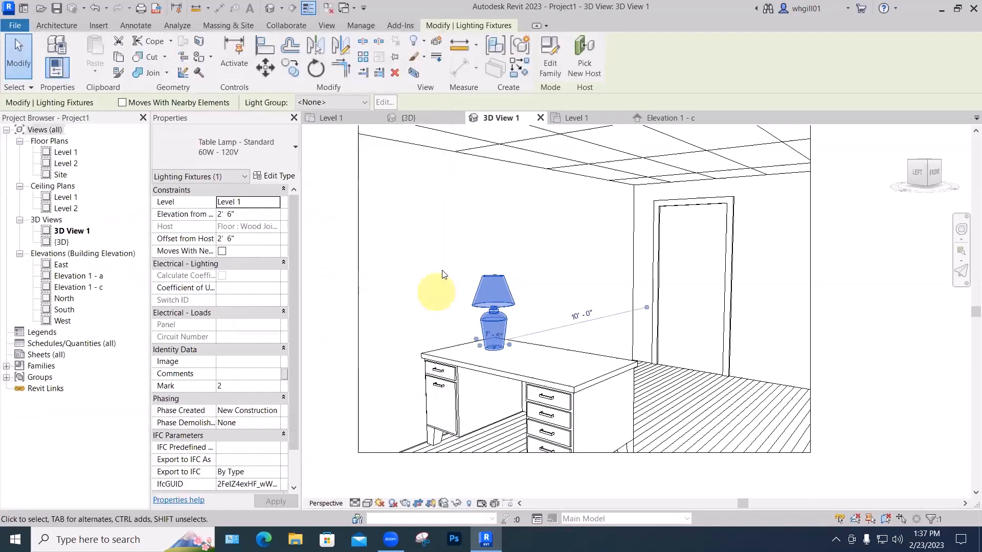
{"action": "left_click", "coordinate": [339, 225]}
{"action": "key", "text": "r"}
{"action": "key", "text": "r"}
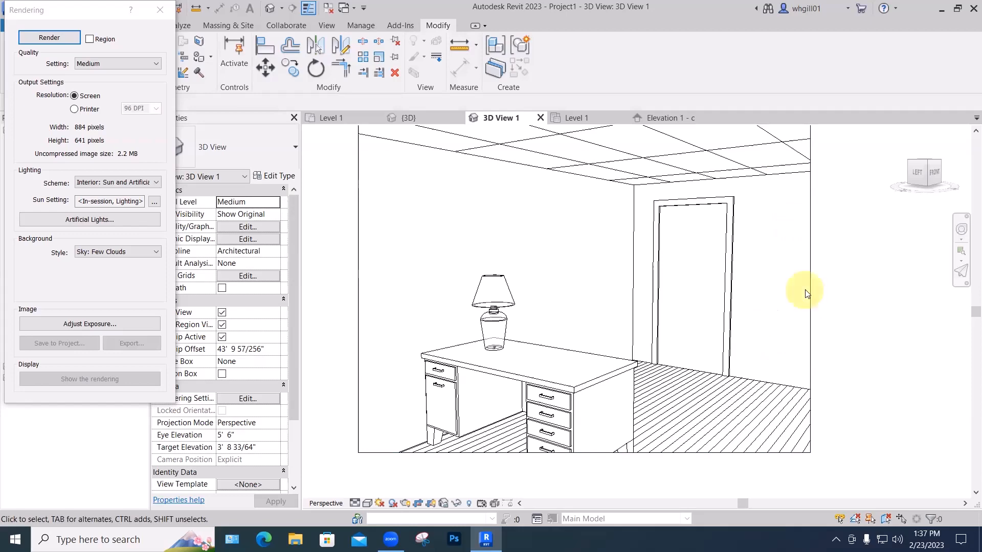
{"action": "left_click", "coordinate": [160, 10]}
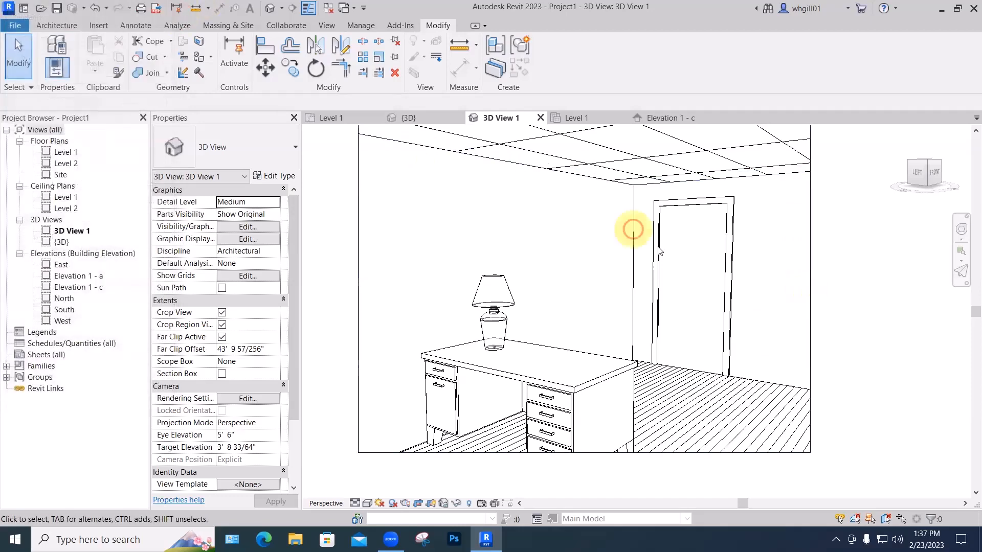
- Shrink the camera view's crop region on all four sides to a narrow upright frame around the table lamp and desk corner
{"action": "left_click", "coordinate": [812, 294]}
{"action": "left_click_drag", "start_coordinate": [809, 282], "coordinate": [581, 306]}
{"action": "left_click_drag", "start_coordinate": [469, 453], "coordinate": [468, 368]}
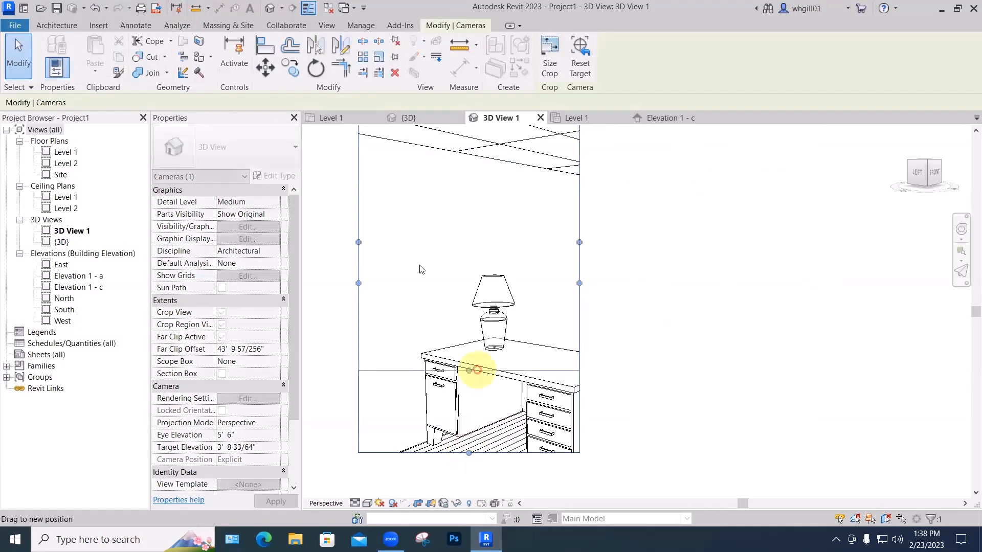
{"action": "left_click_drag", "start_coordinate": [358, 240], "coordinate": [407, 246]}
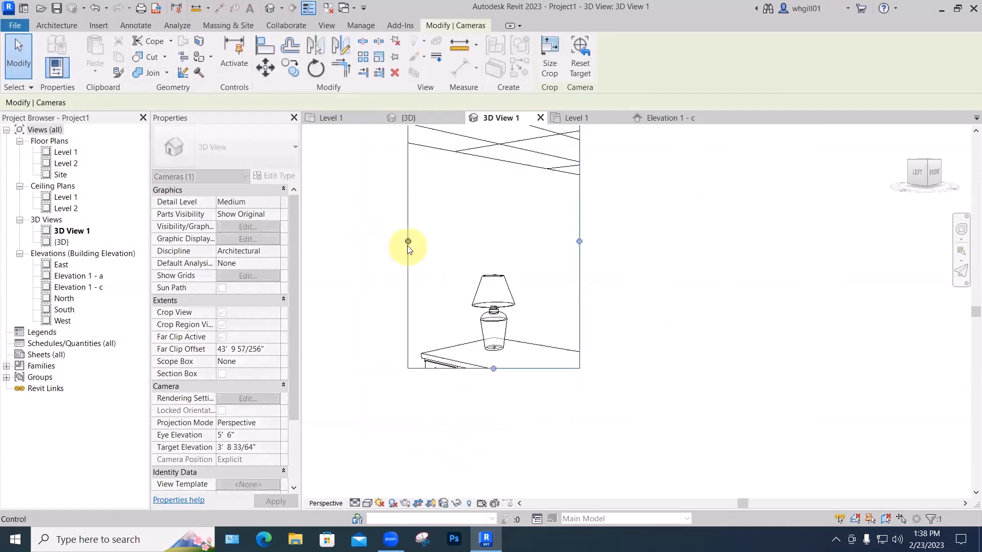
{"action": "middle_click_drag", "start_coordinate": [613, 352], "coordinate": [596, 373]}
{"action": "left_click_drag", "start_coordinate": [486, 213], "coordinate": [486, 239]}
{"action": "middle_click_drag", "start_coordinate": [619, 367], "coordinate": [621, 329]}
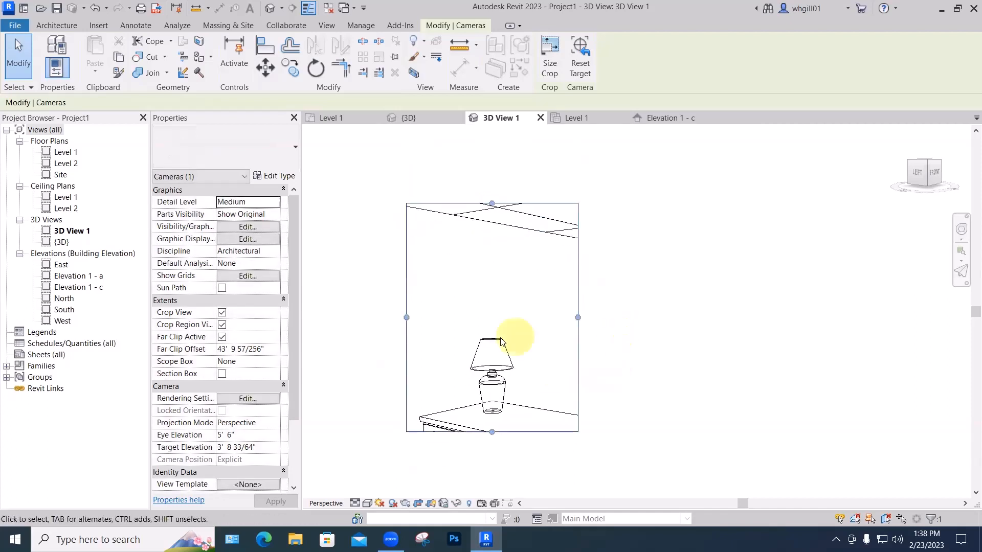
{"action": "left_click_drag", "start_coordinate": [579, 317], "coordinate": [554, 317]}
{"action": "key", "text": "Escape"}
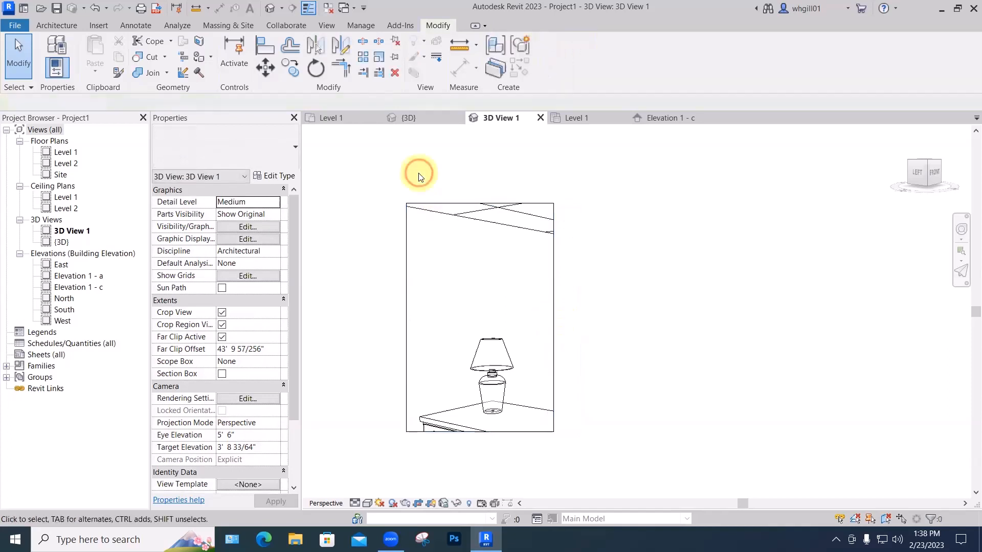
- Render the cropped camera view at Medium quality, examine the light around the lamp, and close the rendering settings
{"action": "scroll", "coordinate": [537, 221], "scroll_direction": "up", "scroll_amount": 2}
{"action": "scroll", "coordinate": [536, 220], "scroll_direction": "down", "scroll_amount": 4}
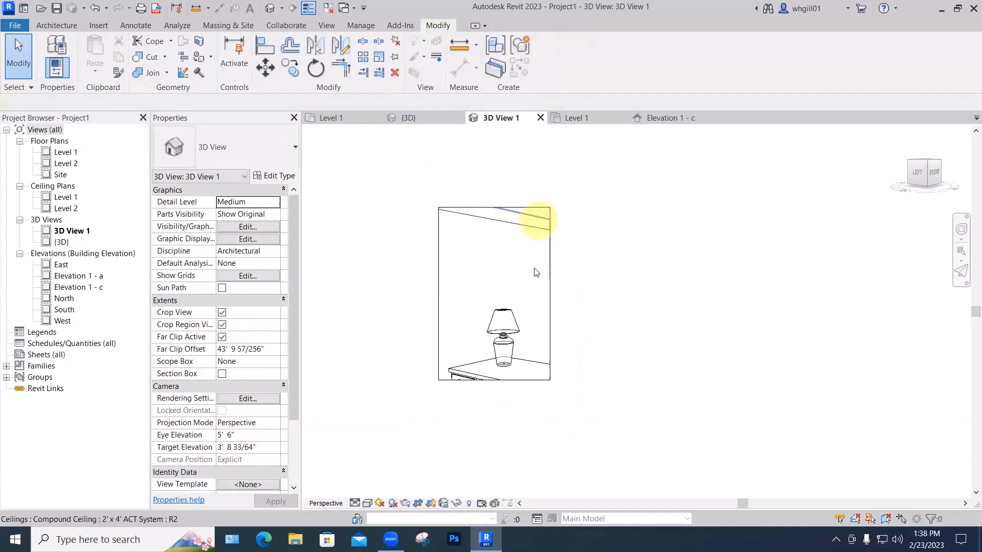
{"action": "scroll", "coordinate": [533, 287], "scroll_direction": "down", "scroll_amount": 5}
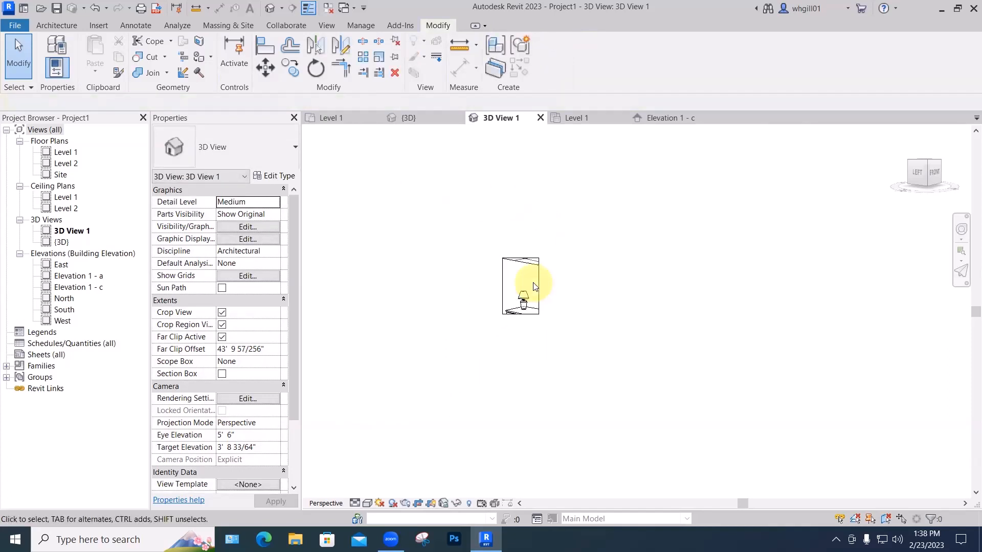
{"action": "scroll", "coordinate": [533, 286], "scroll_direction": "up", "scroll_amount": 7}
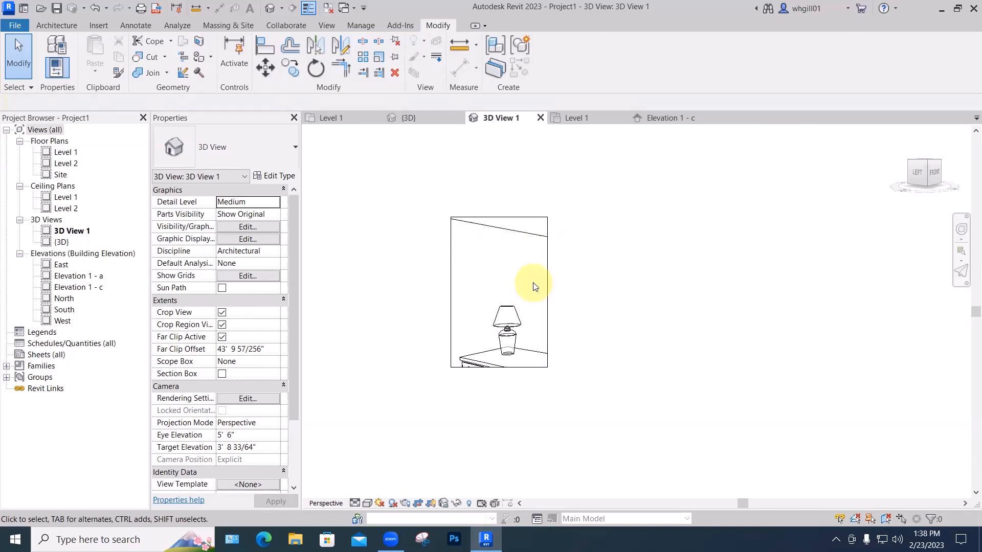
{"action": "scroll", "coordinate": [533, 285], "scroll_direction": "down", "scroll_amount": 2}
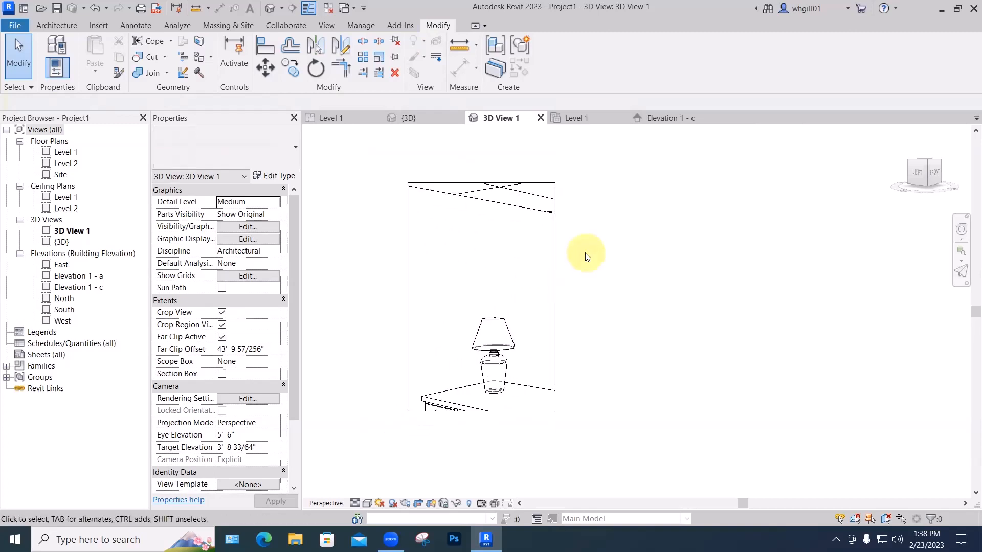
{"action": "key", "text": "r"}
{"action": "key", "text": "r"}
{"action": "left_click", "coordinate": [50, 38]}
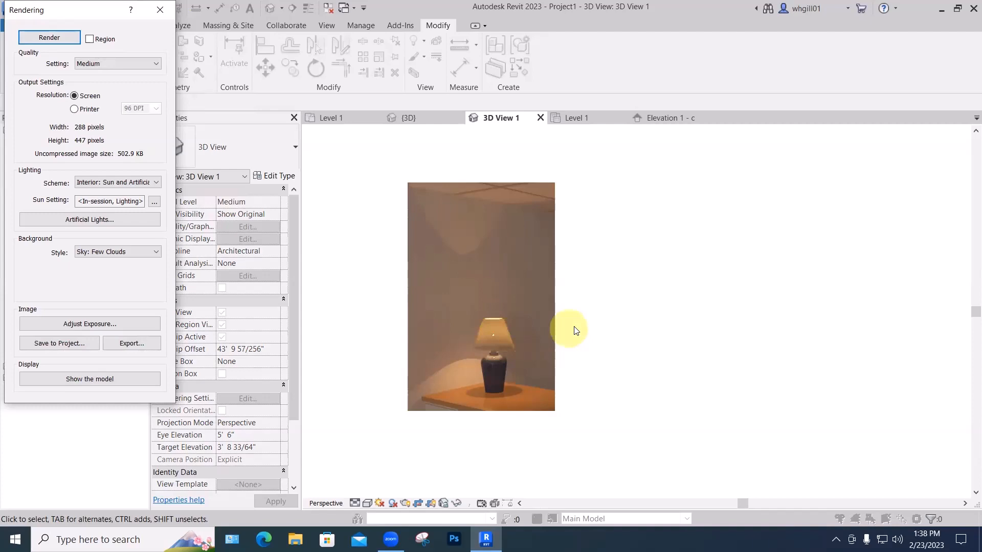
{"action": "left_click", "coordinate": [161, 13]}
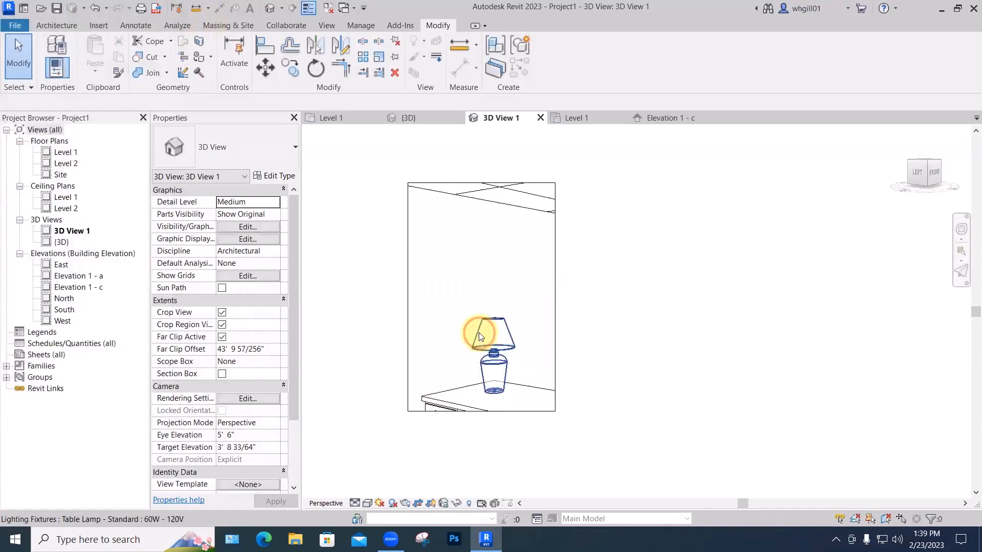
- Open the table lamp's family for editing and bring up its Front elevation view
{"action": "left_click", "coordinate": [479, 332]}
{"action": "left_click", "coordinate": [550, 61]}
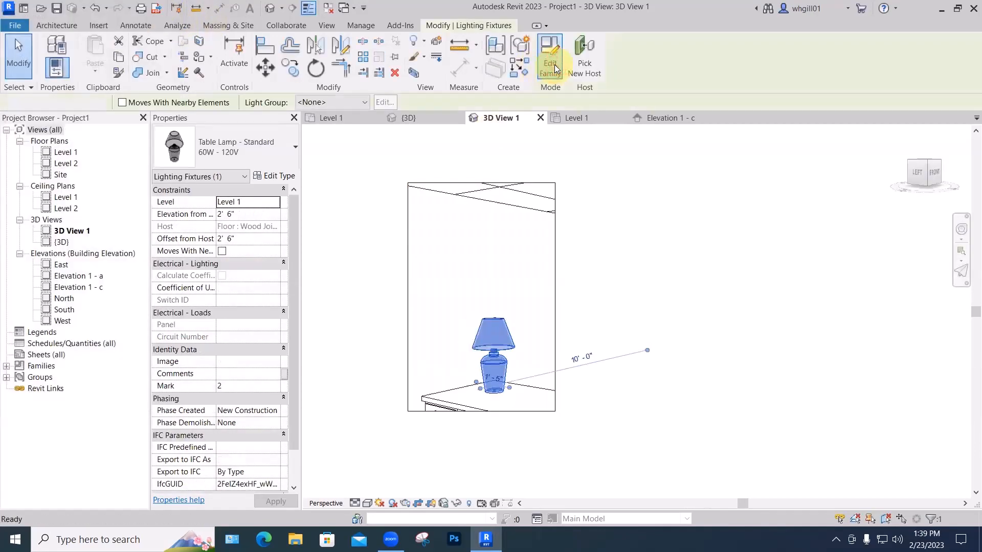
{"action": "scroll", "coordinate": [635, 323], "scroll_direction": "up", "scroll_amount": 7}
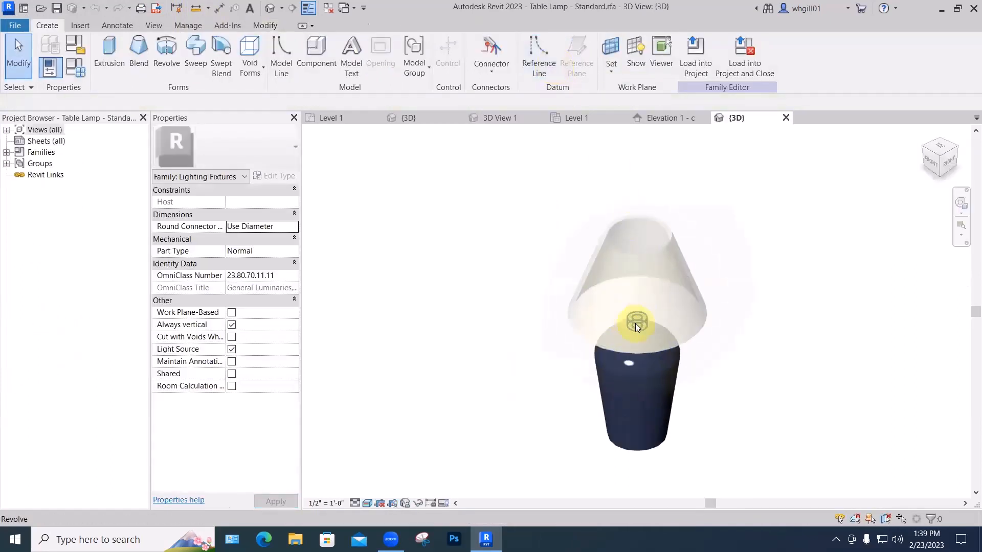
{"action": "middle_click_drag", "start_coordinate": [671, 276], "coordinate": [675, 225], "text": "shift"}
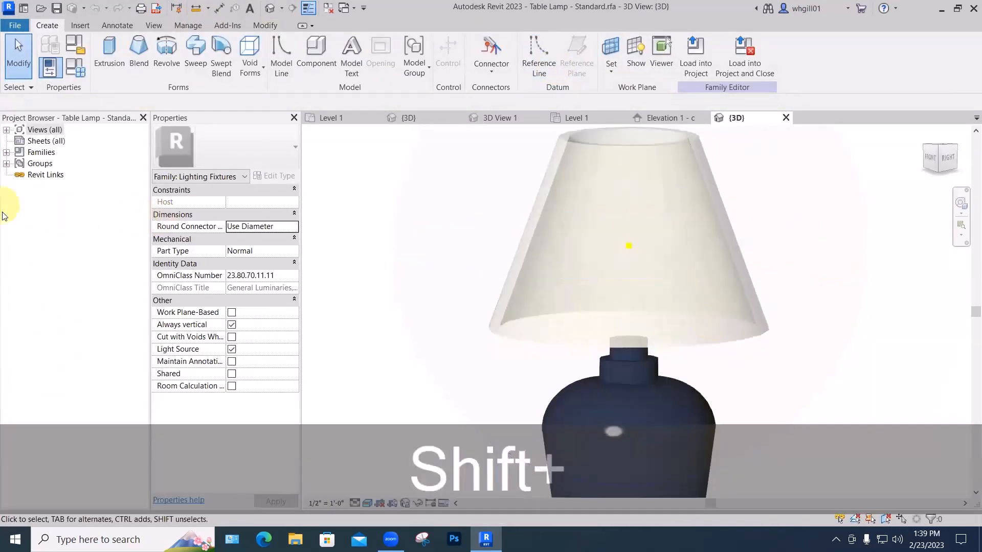
{"action": "left_click", "coordinate": [6, 131]}
{"action": "left_click", "coordinate": [19, 174]}
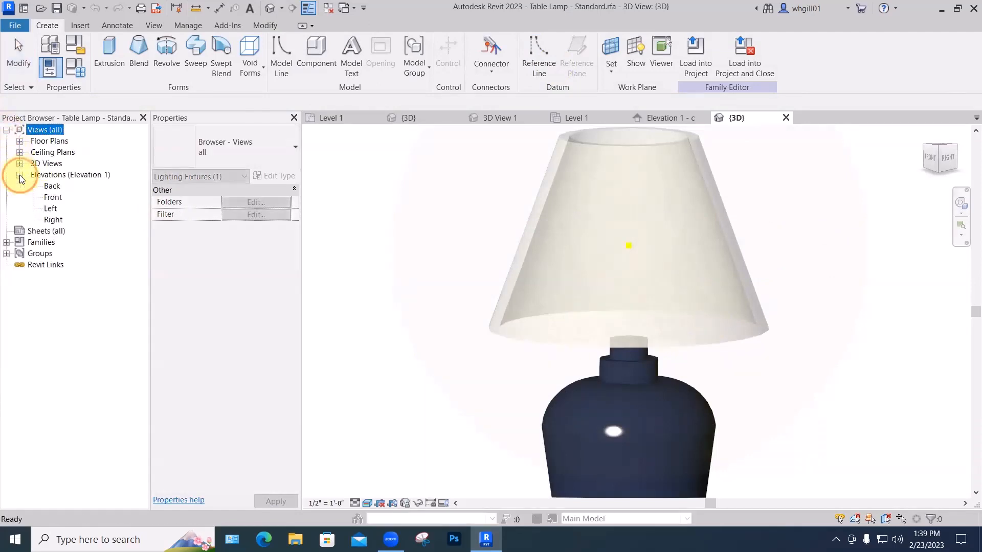
{"action": "double_click", "coordinate": [56, 198]}
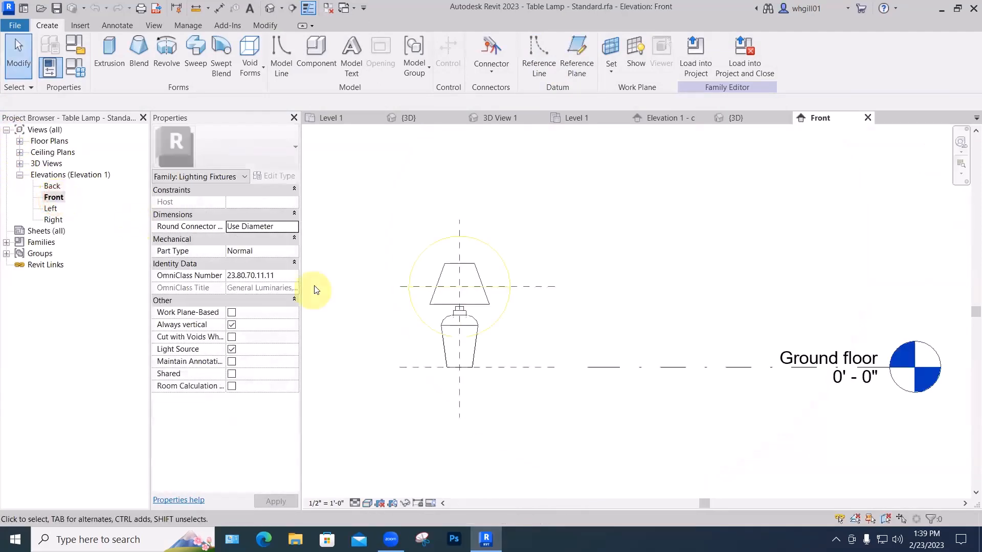
- Stretch the uppermost revolve of the lamp's neck upward past the shade's lower edge, toward the light source
{"action": "scroll", "coordinate": [483, 308], "scroll_direction": "up", "scroll_amount": 6}
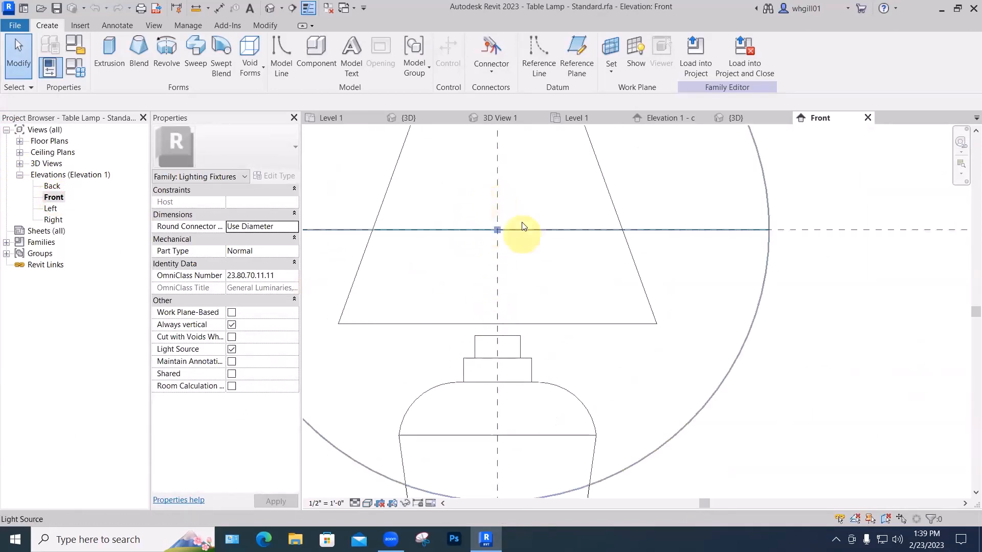
{"action": "left_click", "coordinate": [512, 346]}
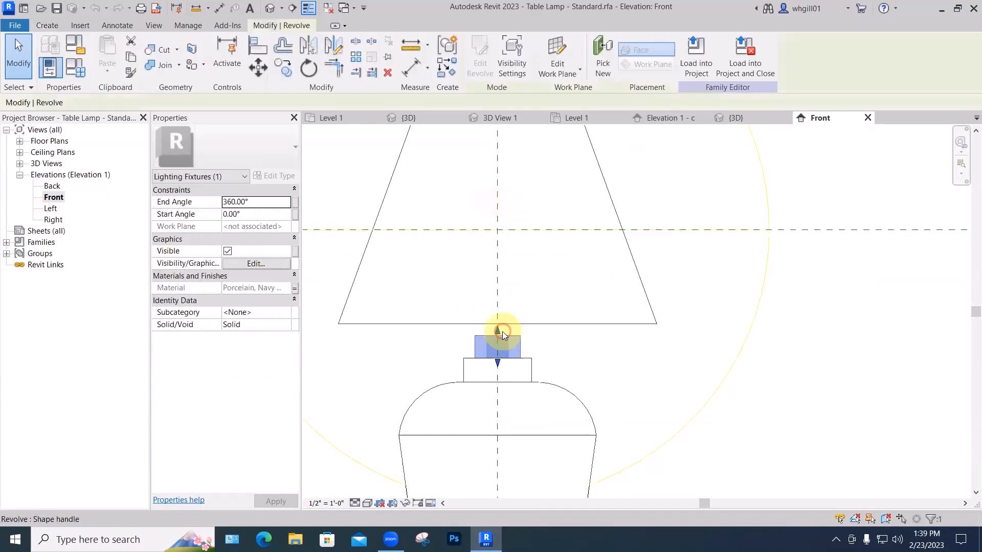
{"action": "left_click_drag", "start_coordinate": [498, 331], "coordinate": [495, 271]}
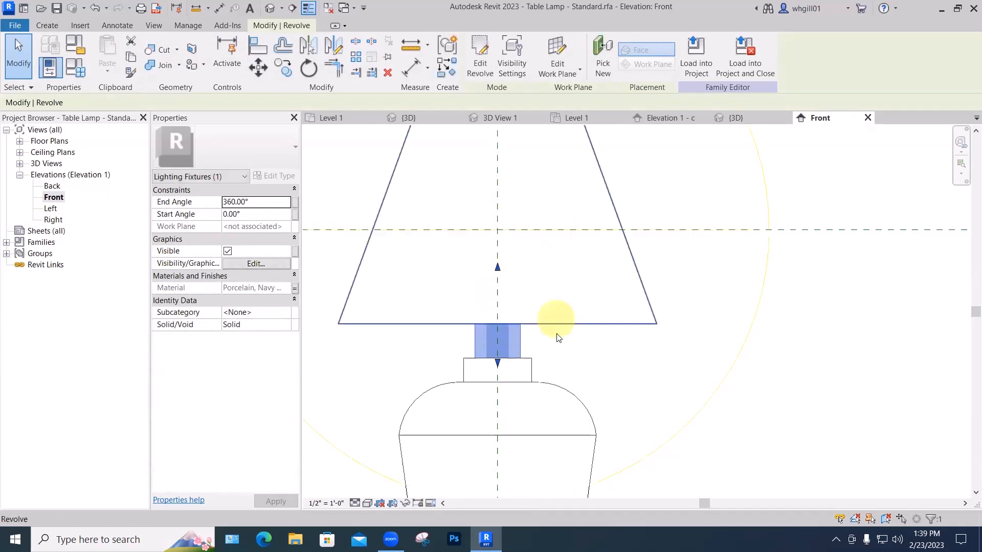
- Display the lamp family's Front elevation in the Wireframe visual style and deselect the neck revolve
{"action": "left_click", "coordinate": [367, 503]}
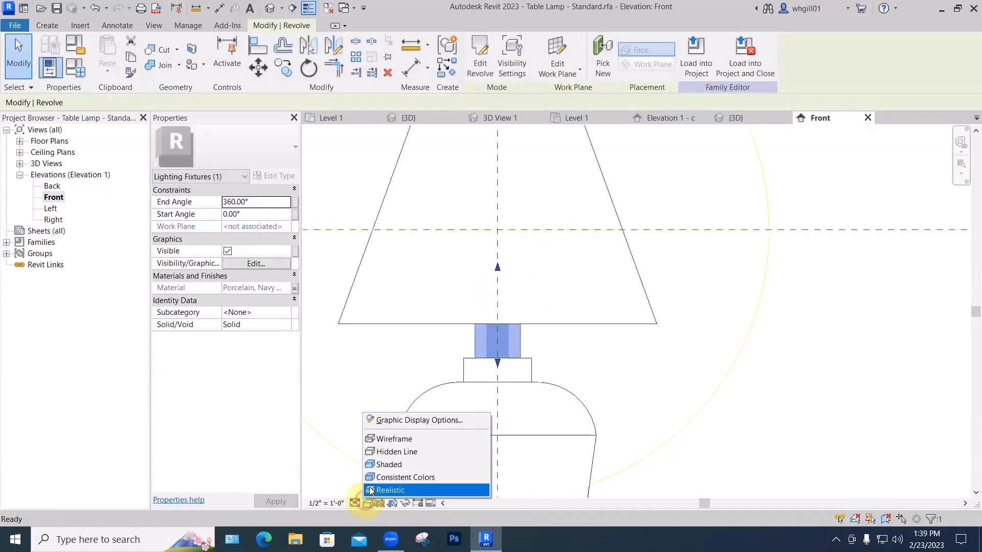
{"action": "left_click", "coordinate": [390, 440]}
{"action": "left_click", "coordinate": [570, 342]}
{"action": "middle_click_drag", "start_coordinate": [570, 344], "coordinate": [561, 444]}
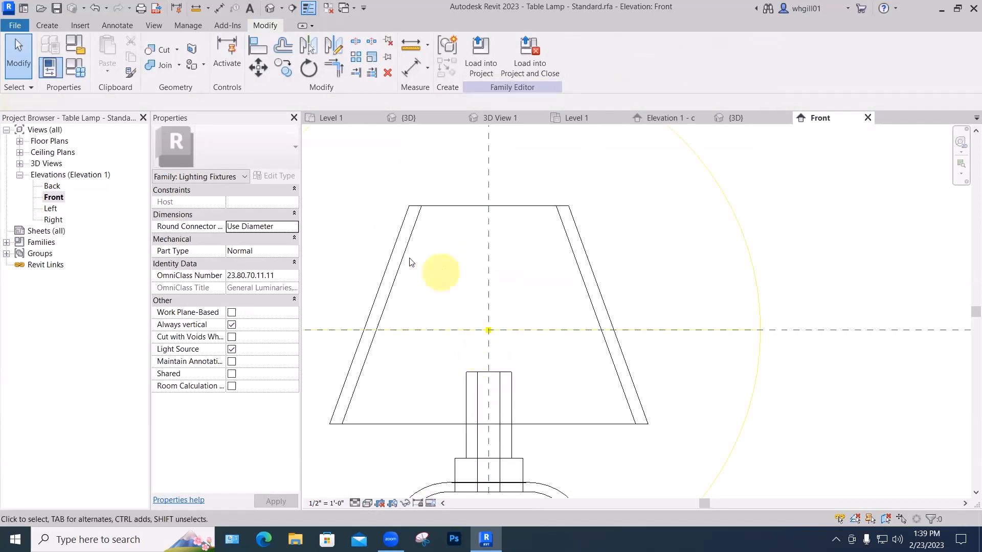
- Start a Revolve form in the Front elevation with its work plane set to Reference Plane : Light Source Axis
{"action": "left_click", "coordinate": [56, 25]}
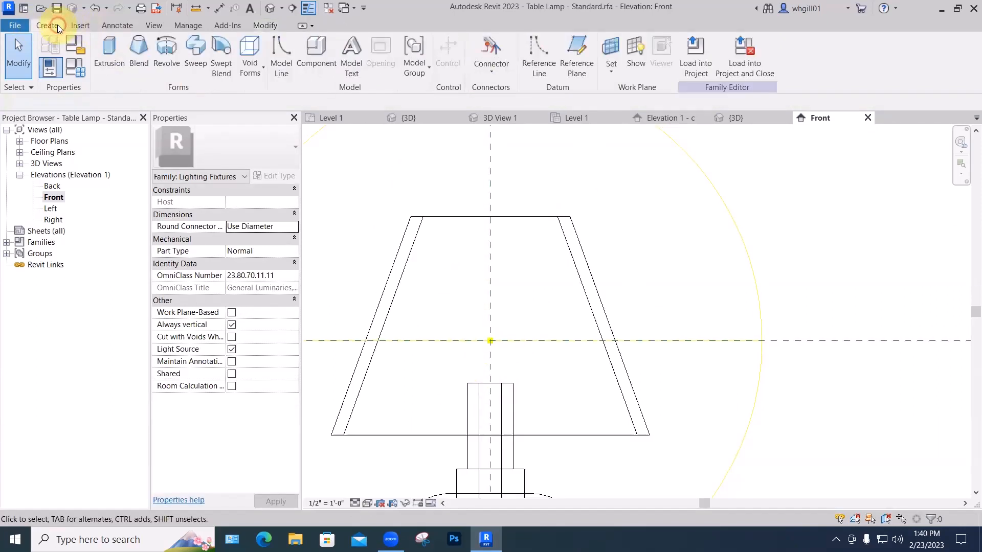
{"action": "left_click", "coordinate": [167, 60]}
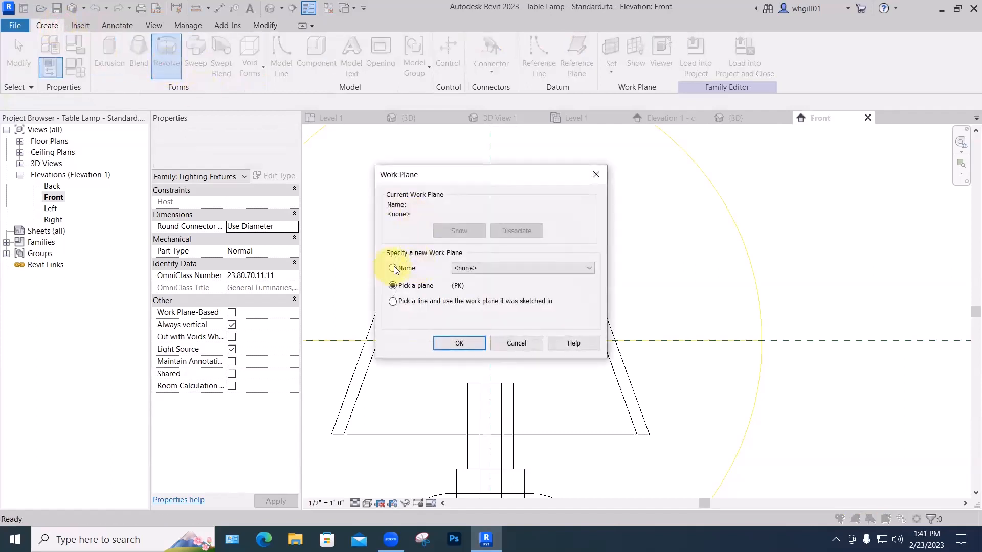
{"action": "left_click", "coordinate": [394, 269]}
{"action": "left_click", "coordinate": [478, 267]}
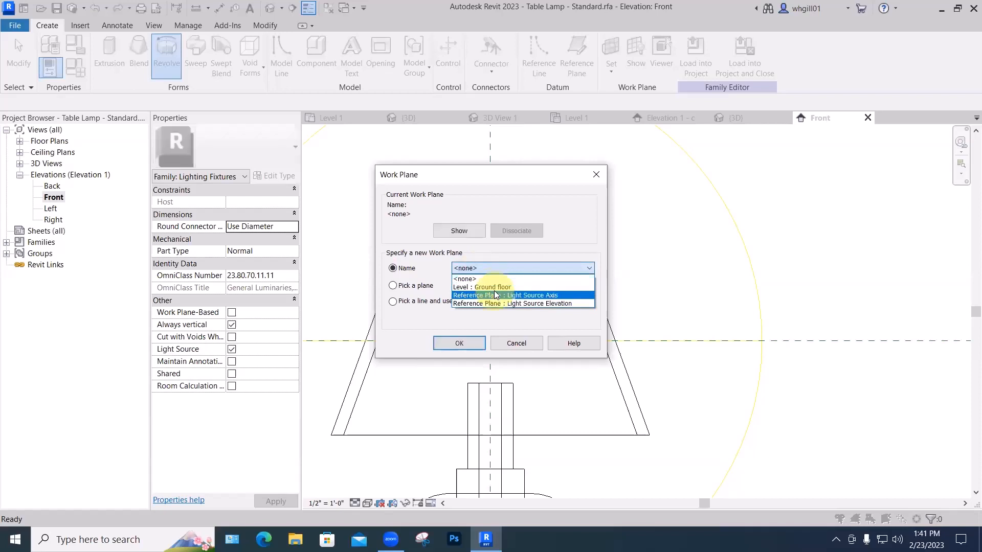
{"action": "left_click", "coordinate": [493, 295]}
{"action": "left_click", "coordinate": [460, 340]}
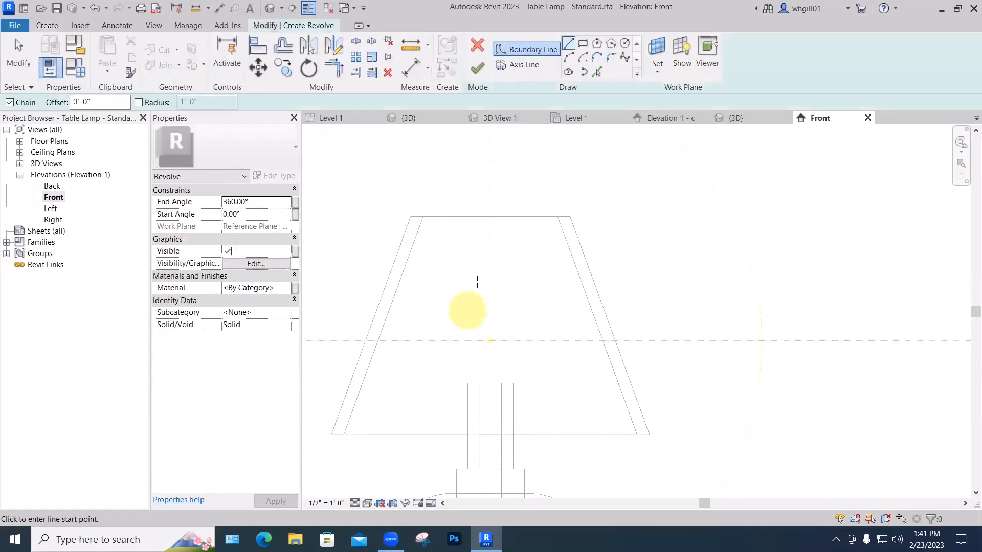
- Sketch a semicircular bulb outline of about 1 1/8" radius above the light source and move it about 9/16" left of the axis
{"action": "left_click", "coordinate": [568, 57]}
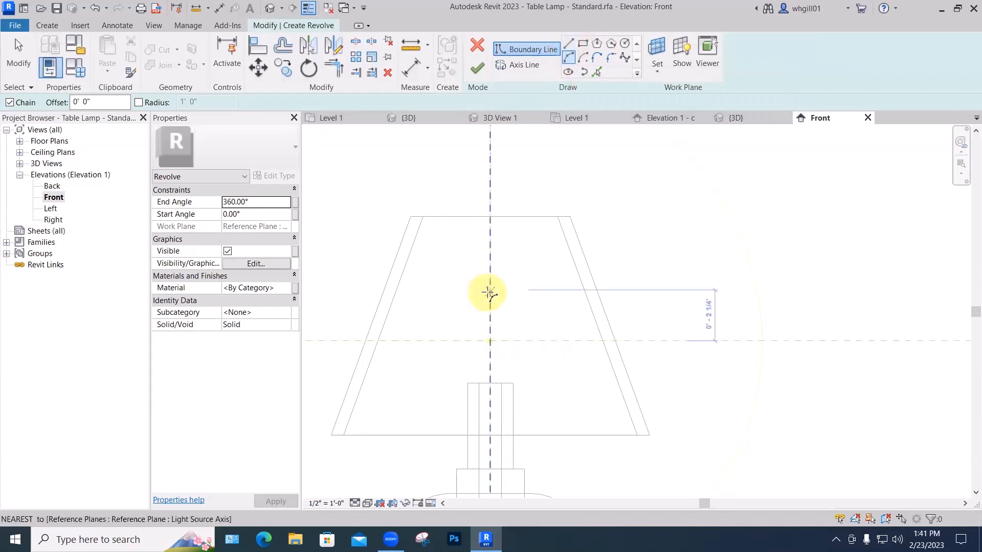
{"action": "left_click", "coordinate": [489, 292]}
{"action": "left_click", "coordinate": [490, 340]}
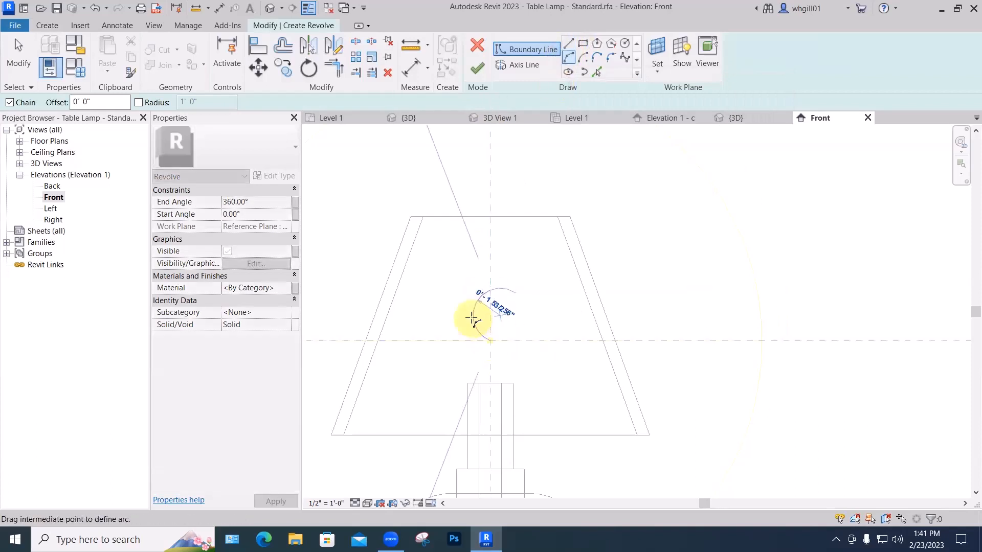
{"action": "left_click", "coordinate": [470, 317]}
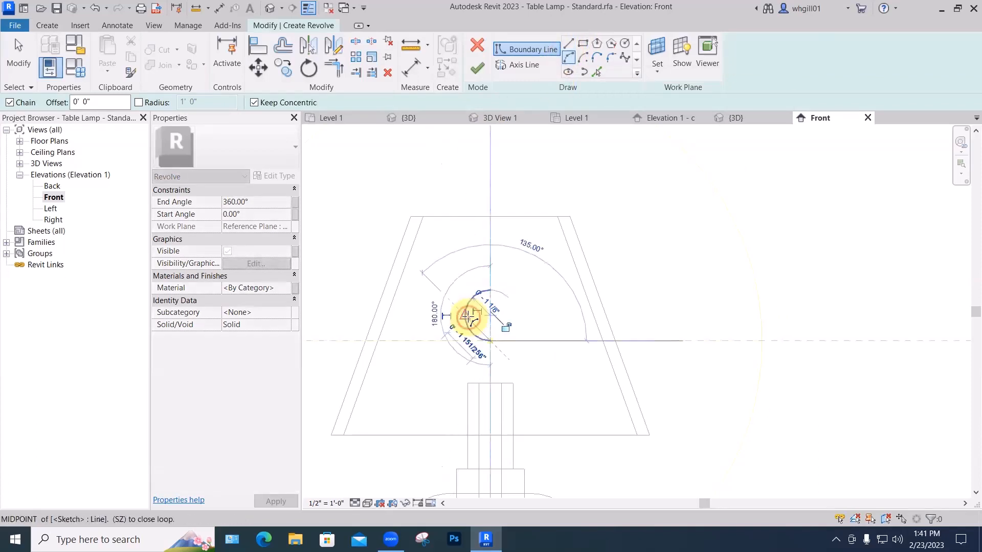
{"action": "key", "text": "Escape"}
{"action": "key", "text": "Escape"}
{"action": "left_click", "coordinate": [455, 317]}
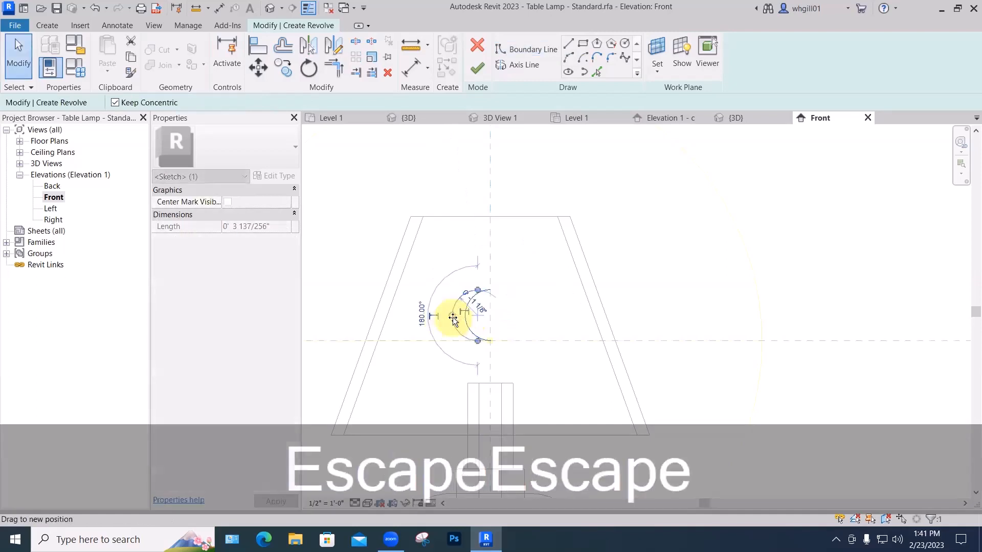
- Close the bulb profile with straight lines from the arc down to the neck's top edge, over to the axis, up it, and back to the arc
{"action": "left_click", "coordinate": [569, 45]}
{"action": "left_click", "coordinate": [478, 341]}
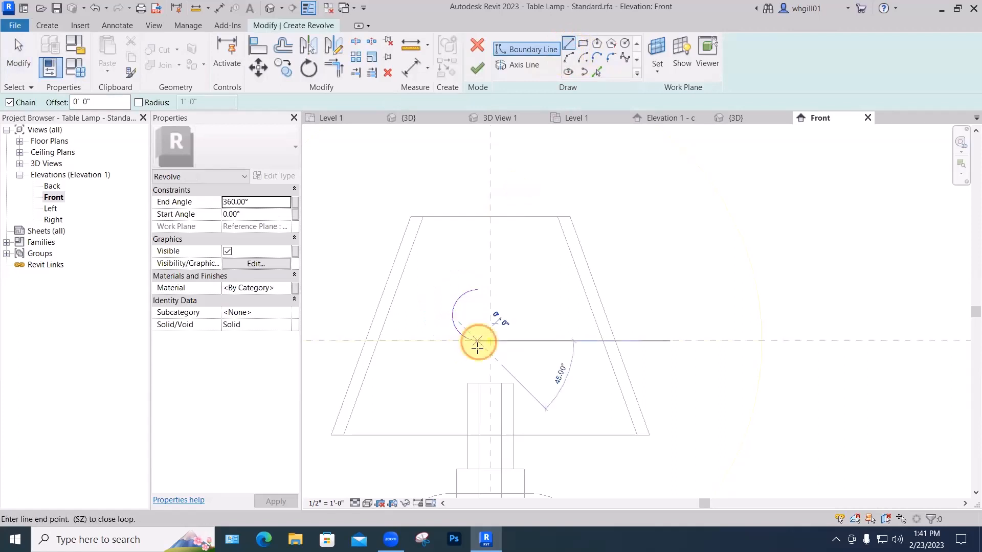
{"action": "left_click", "coordinate": [476, 382]}
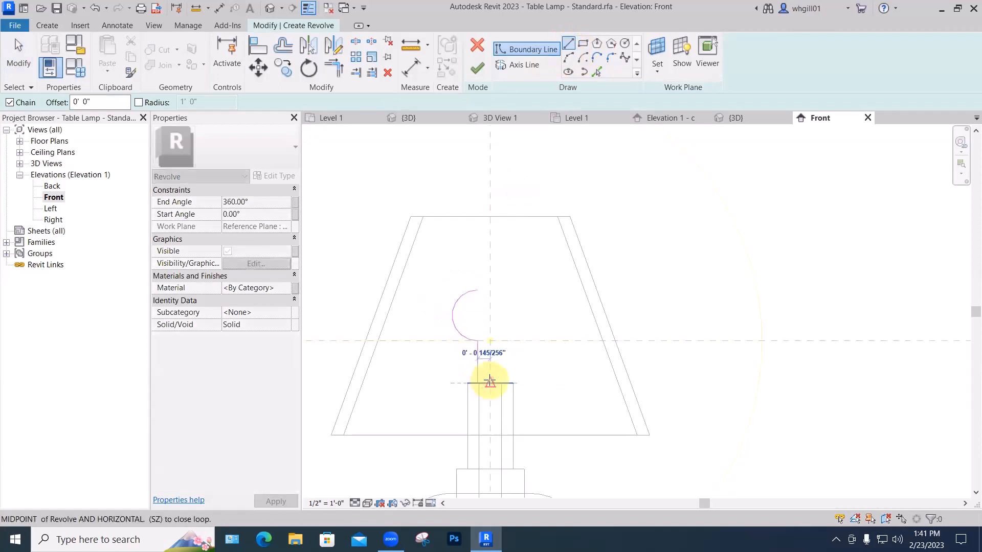
{"action": "left_click", "coordinate": [490, 382]}
{"action": "left_click", "coordinate": [490, 290]}
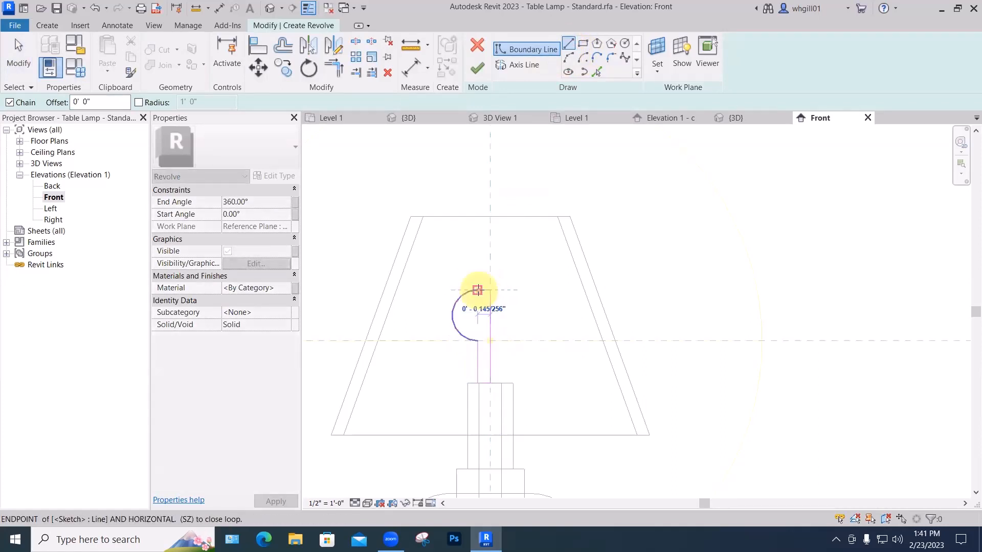
{"action": "key", "text": "Escape"}
{"action": "key", "text": "Escape"}
{"action": "scroll", "coordinate": [475, 305], "scroll_direction": "up", "scroll_amount": 3}
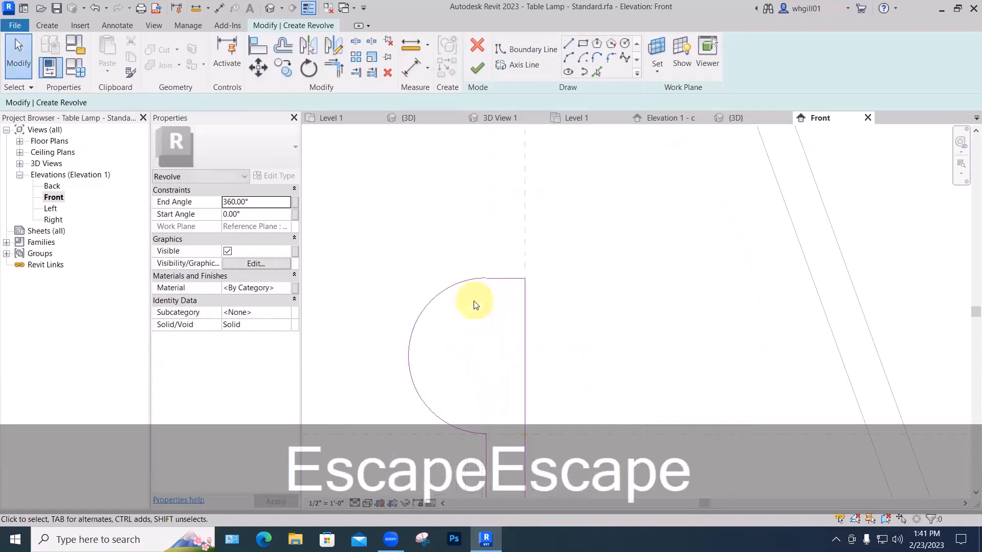
- Draw the revolve's axis line along the lamp's vertical centre reference plane, finish the 360° revolve and deselect it
{"action": "scroll", "coordinate": [476, 305], "scroll_direction": "down", "scroll_amount": 5}
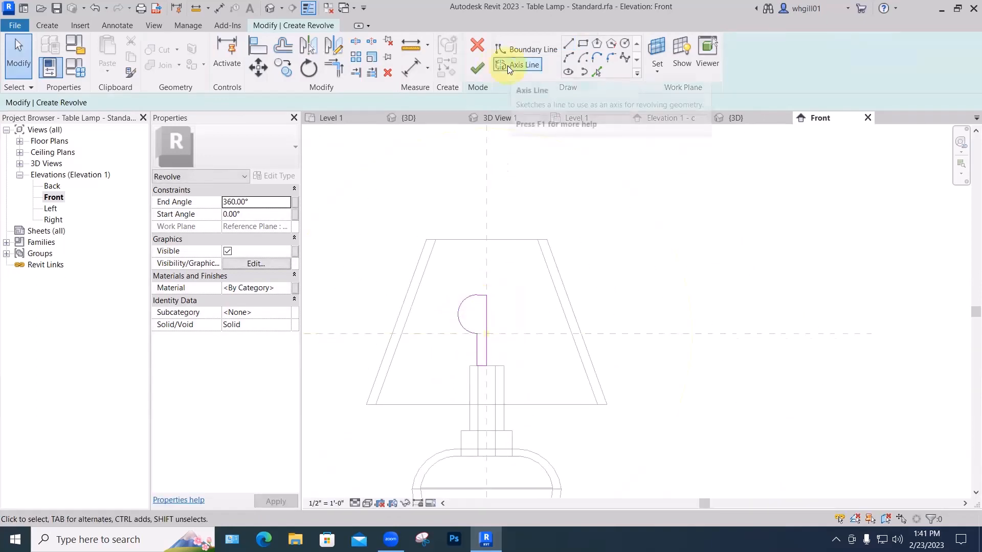
{"action": "left_click", "coordinate": [513, 66]}
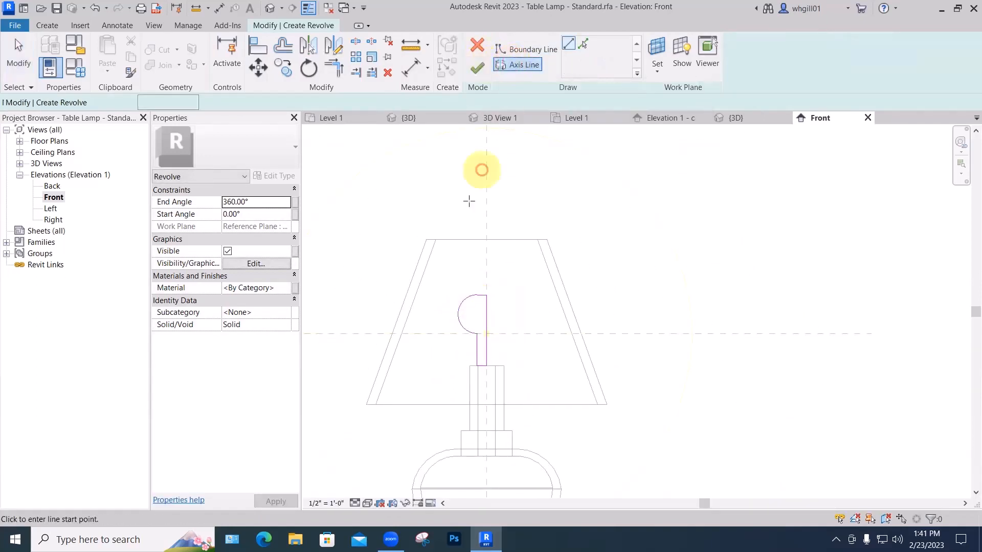
{"action": "left_click", "coordinate": [486, 309]}
{"action": "left_click", "coordinate": [481, 387]}
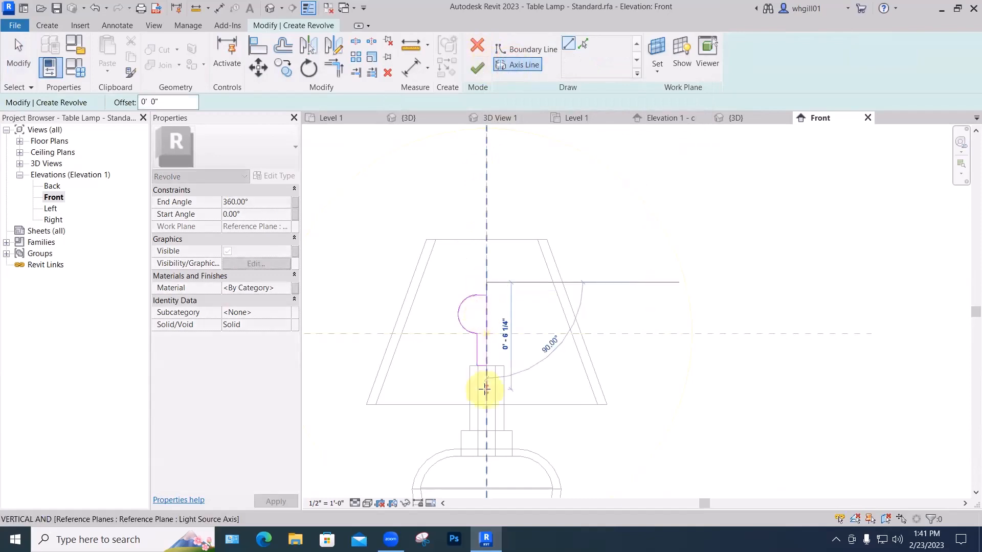
{"action": "left_click", "coordinate": [480, 66]}
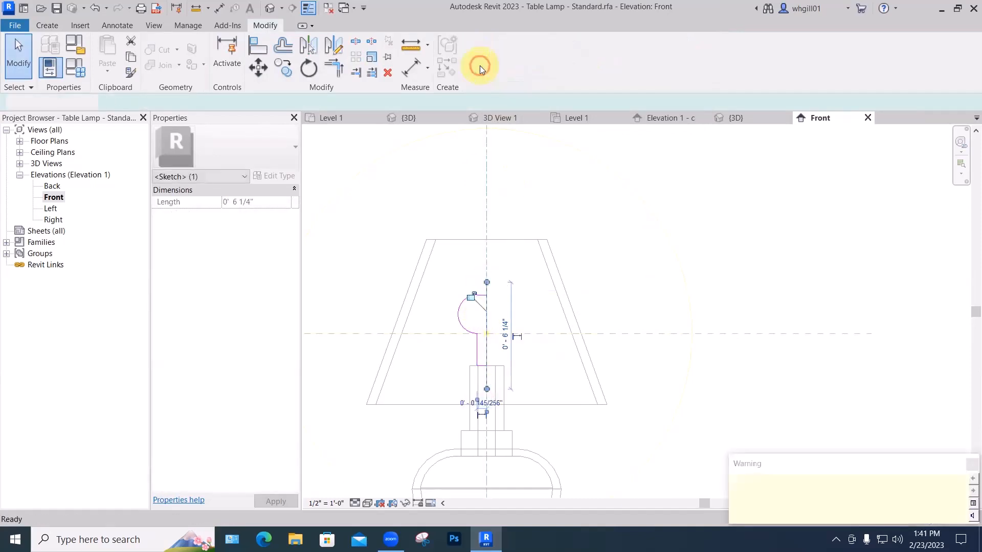
{"action": "left_click", "coordinate": [593, 147]}
{"action": "key", "text": "Escape"}
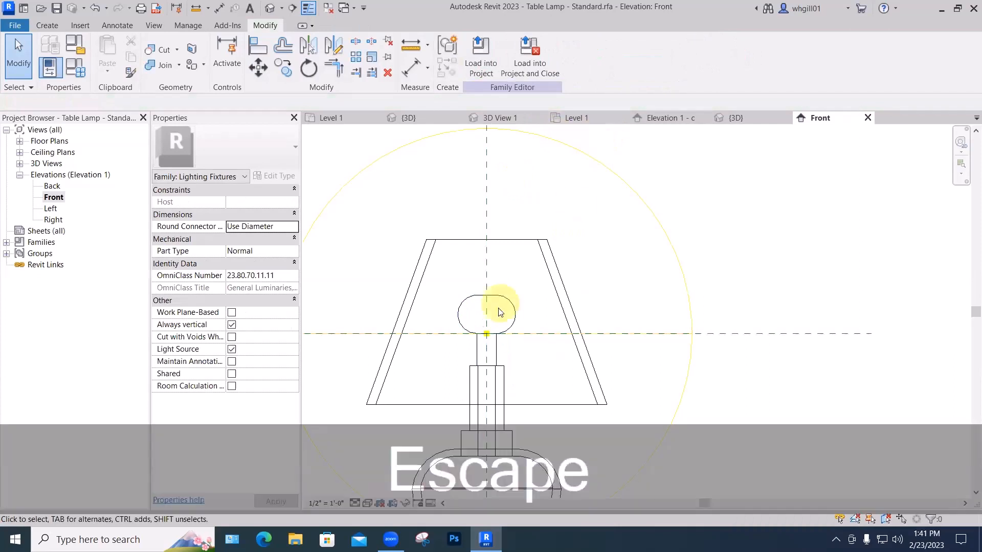
- Move the bulb revolve slightly downward along the lamp's axis so it surrounds the light source, keeping its stem over the neck
{"action": "scroll", "coordinate": [500, 310], "scroll_direction": "up", "scroll_amount": 3}
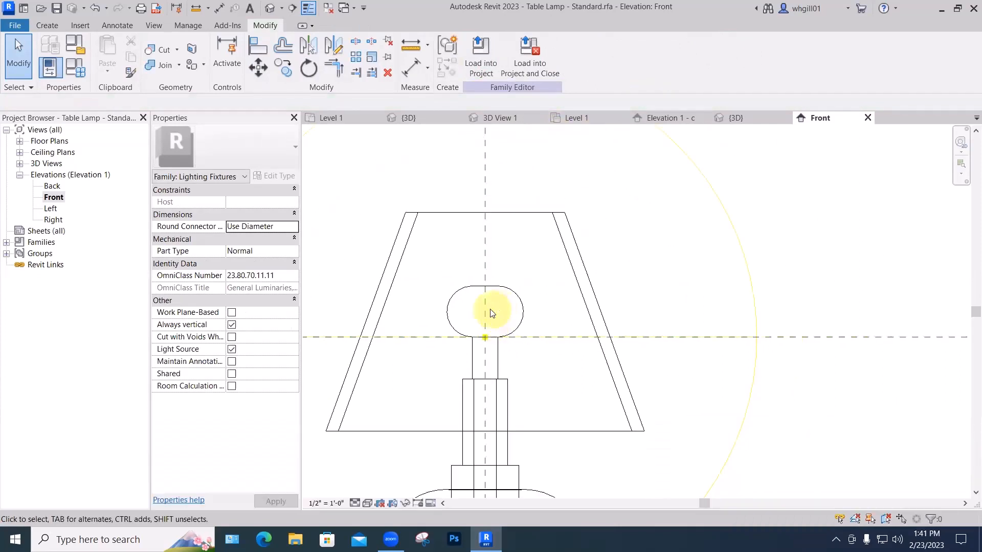
{"action": "scroll", "coordinate": [550, 301], "scroll_direction": "down", "scroll_amount": 2}
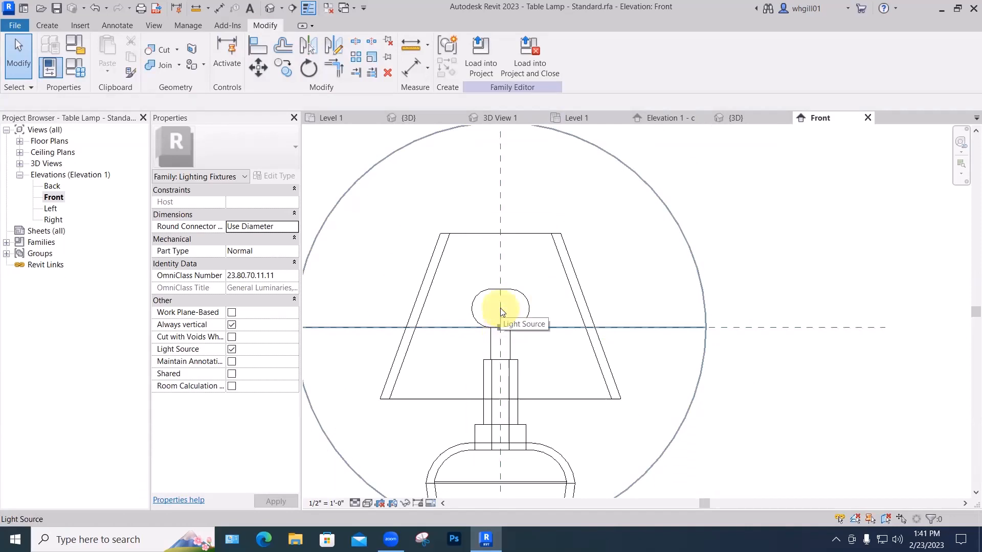
{"action": "left_click", "coordinate": [523, 297]}
{"action": "left_click_drag", "start_coordinate": [523, 298], "coordinate": [501, 365]}
{"action": "left_click", "coordinate": [632, 363]}
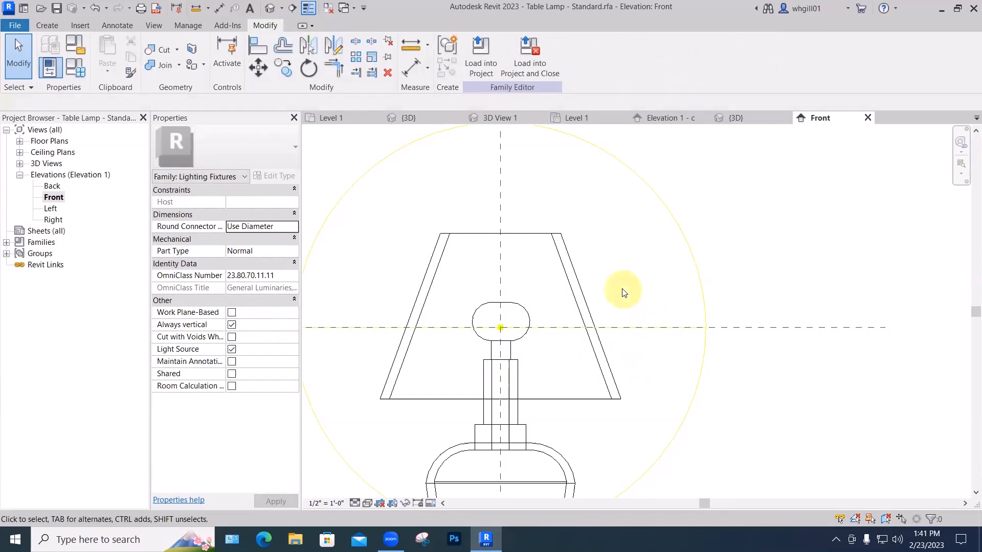
- Associate the bulb revolve's material with a new family type parameter named Bulb Material
{"action": "left_click", "coordinate": [514, 309]}
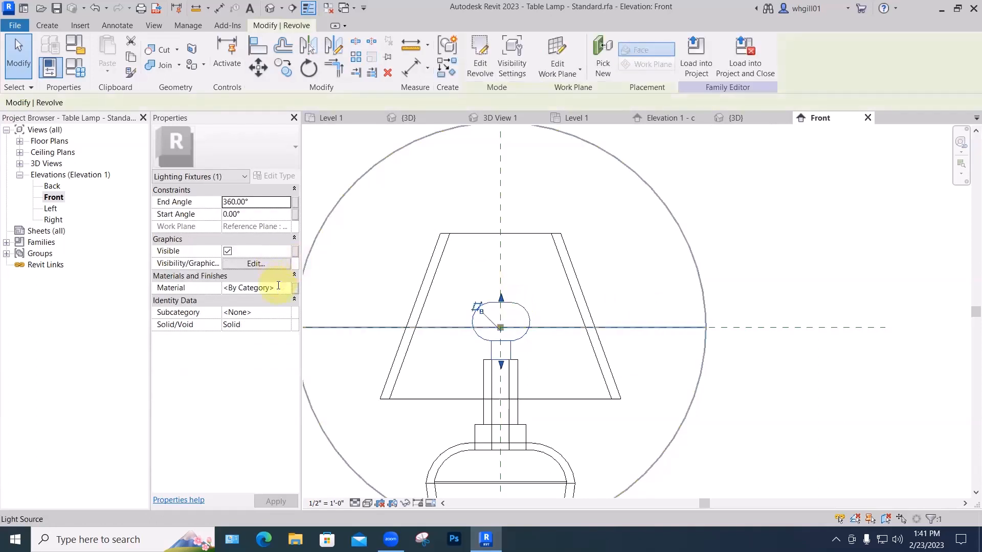
{"action": "left_click", "coordinate": [295, 288]}
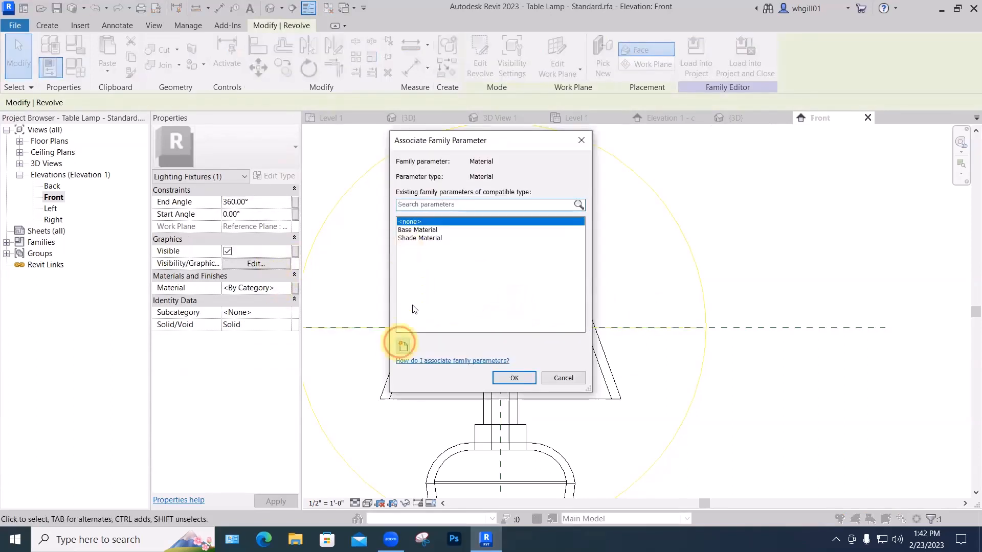
{"action": "left_click", "coordinate": [403, 346]}
{"action": "type", "text": "B"}
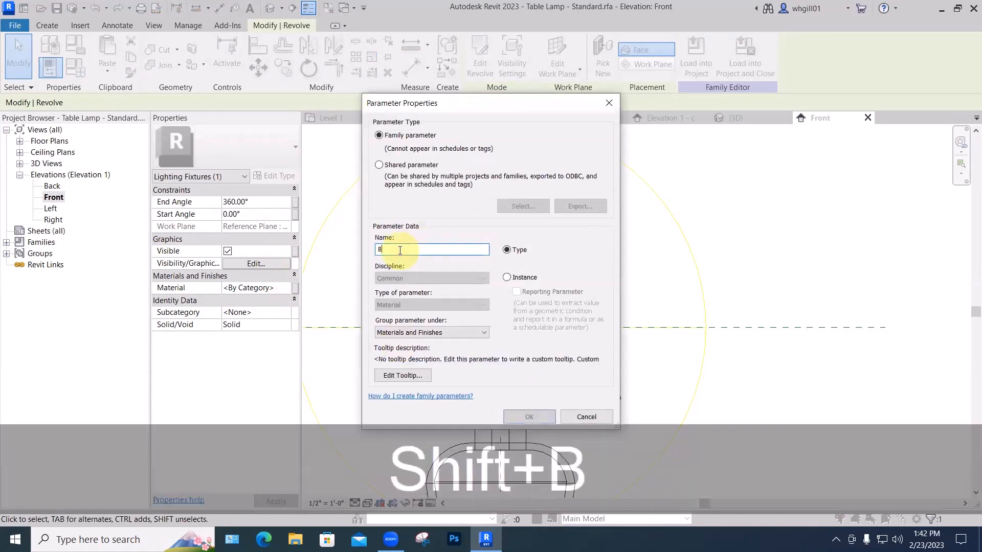
{"action": "type", "text": "ulb Material"}
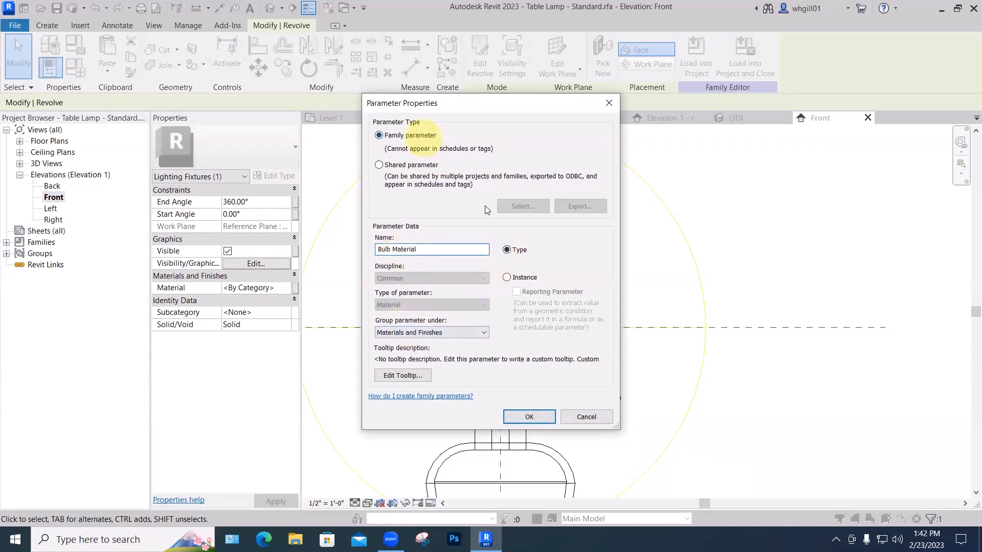
{"action": "left_click", "coordinate": [529, 417]}
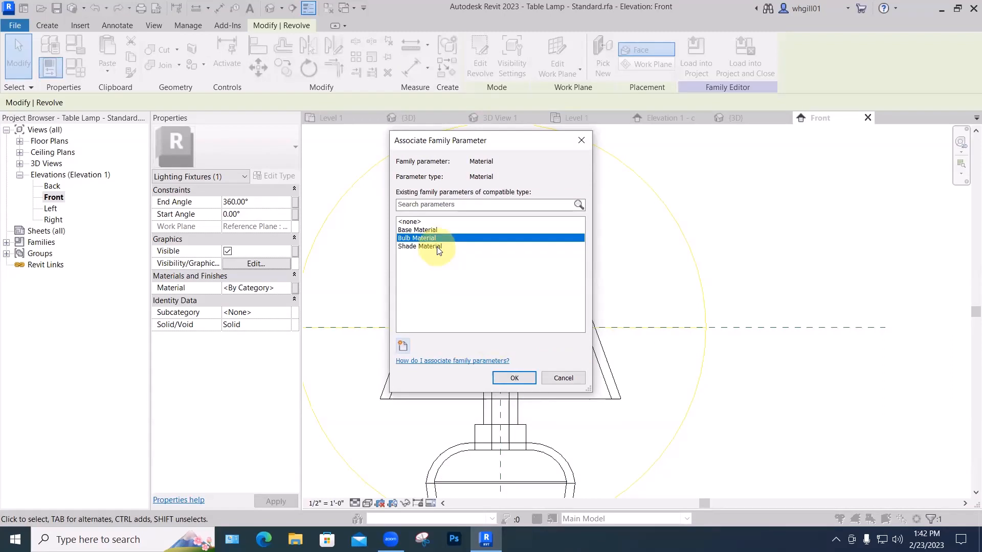
{"action": "left_click", "coordinate": [502, 378]}
{"action": "left_click", "coordinate": [588, 251]}
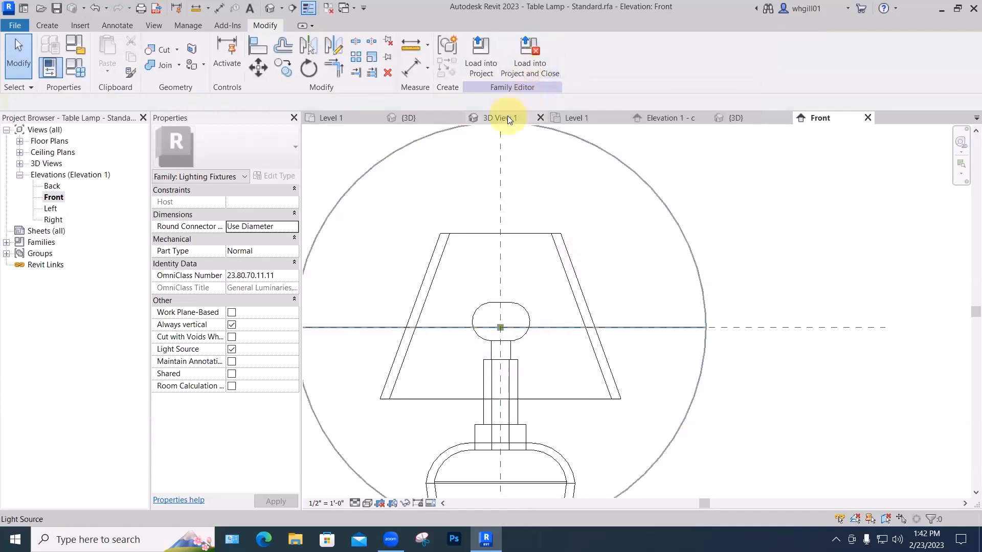
- Save the lamp family as a new family file named "Table Lamp - for class"
{"action": "left_click", "coordinate": [15, 26]}
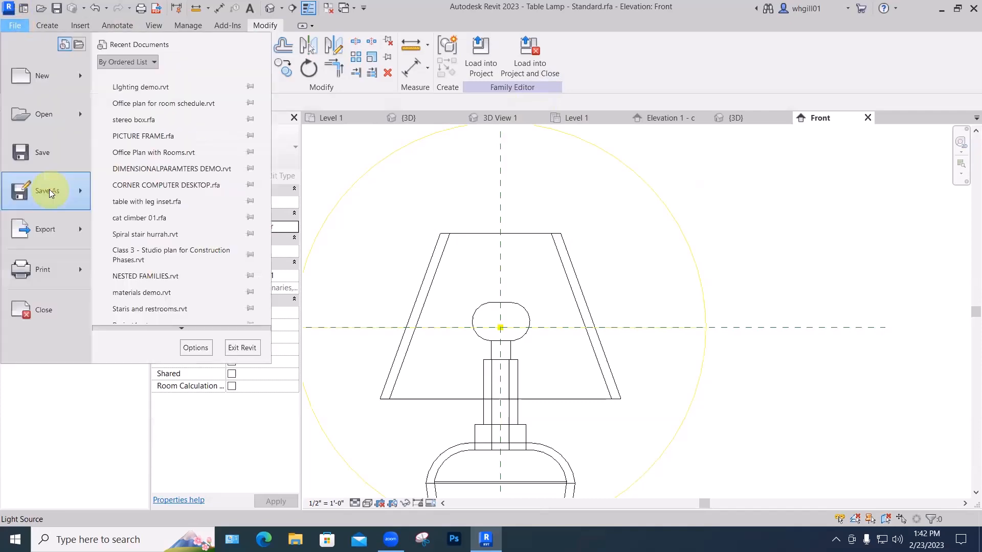
{"action": "left_click", "coordinate": [49, 190]}
{"action": "left_click", "coordinate": [148, 177]}
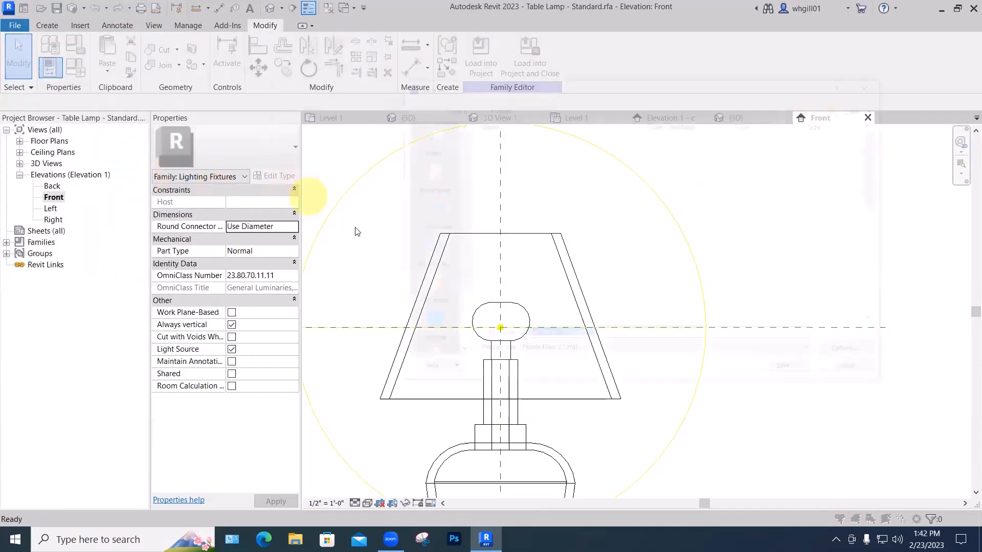
{"action": "left_click", "coordinate": [566, 338]}
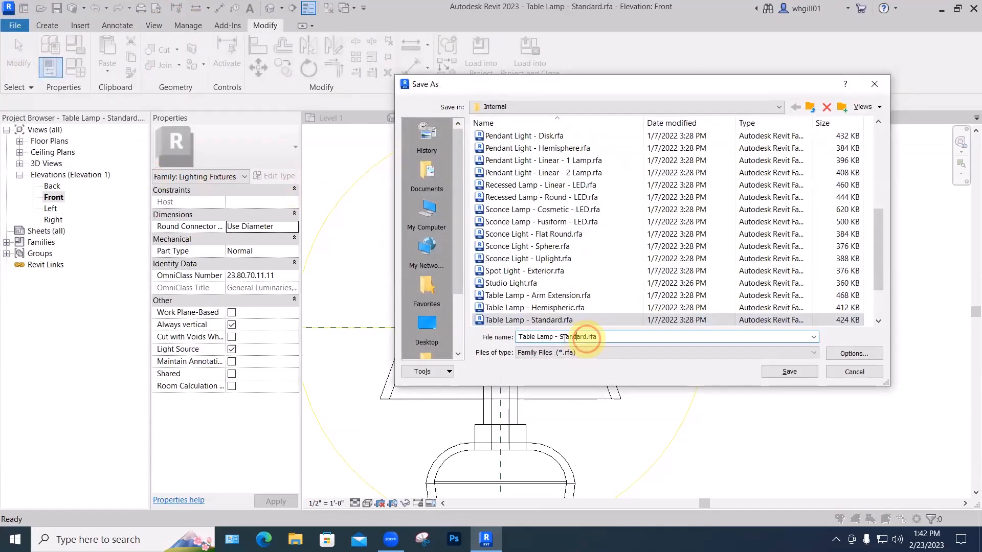
{"action": "double_click", "coordinate": [591, 336]}
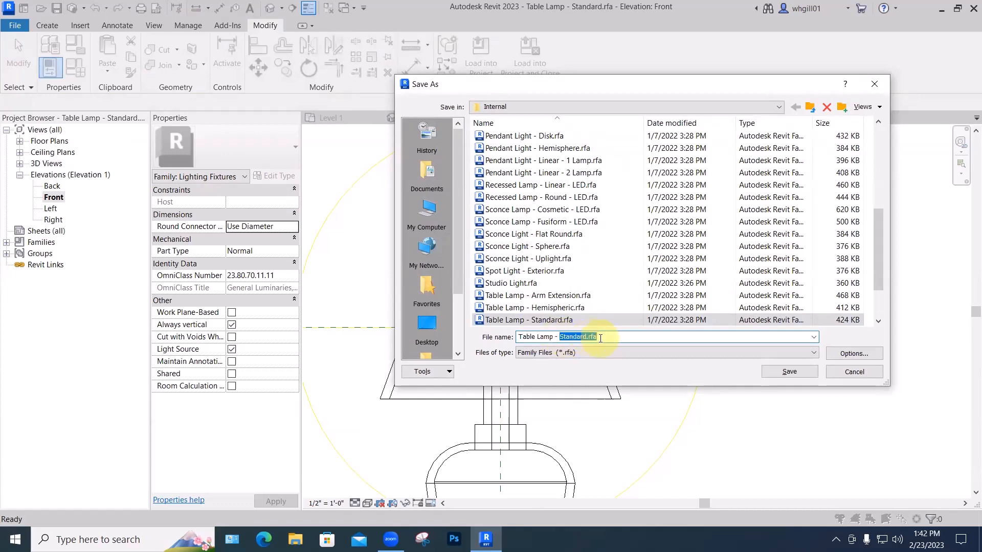
{"action": "type", "text": "for class"}
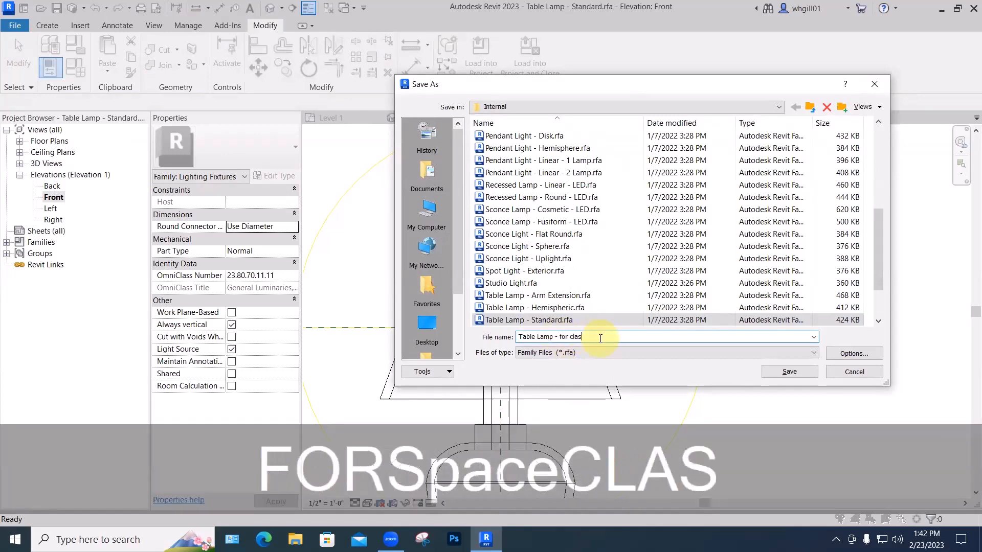
{"action": "key", "text": "Return"}
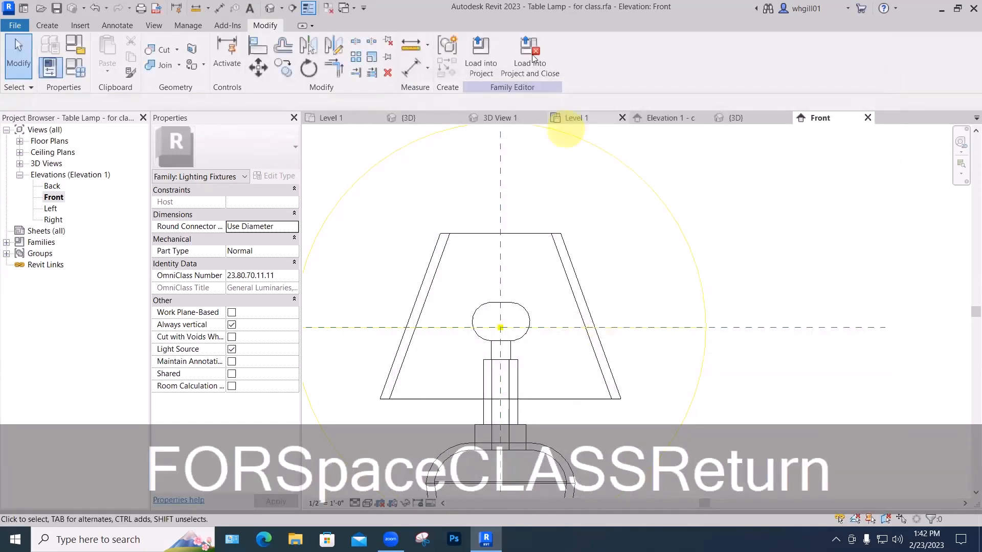
- Load the lamp family into the project while closing it, and place one 60W - 120V lamp at the desk in the Level 1 plan
{"action": "left_click", "coordinate": [532, 54]}
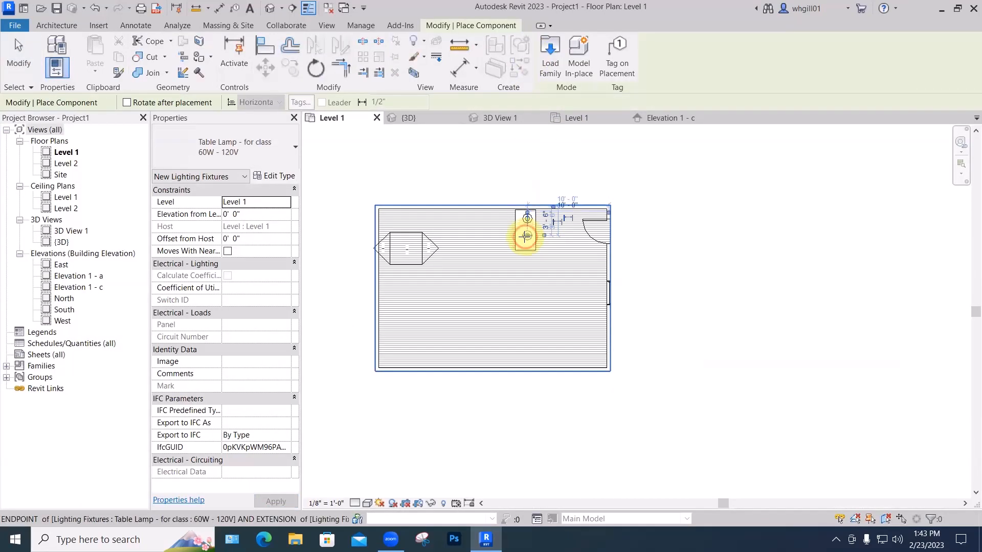
{"action": "key", "text": "Escape"}
{"action": "key", "text": "Escape"}
{"action": "scroll", "coordinate": [525, 236], "scroll_direction": "up", "scroll_amount": 2}
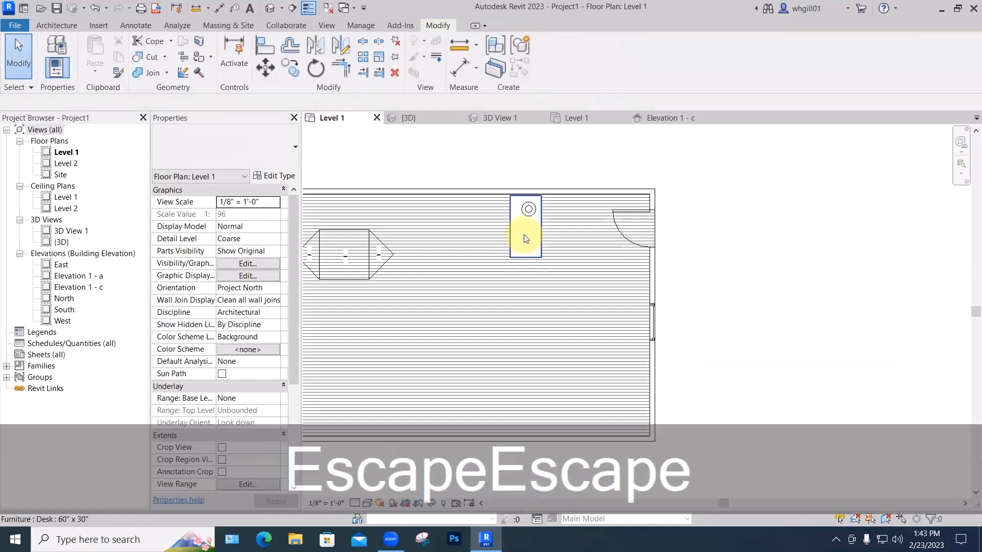
- In Elevation 1 - c, raise the newly placed lamp to an elevation of 2' 6" so it stands on the desktop
{"action": "left_click", "coordinate": [675, 117]}
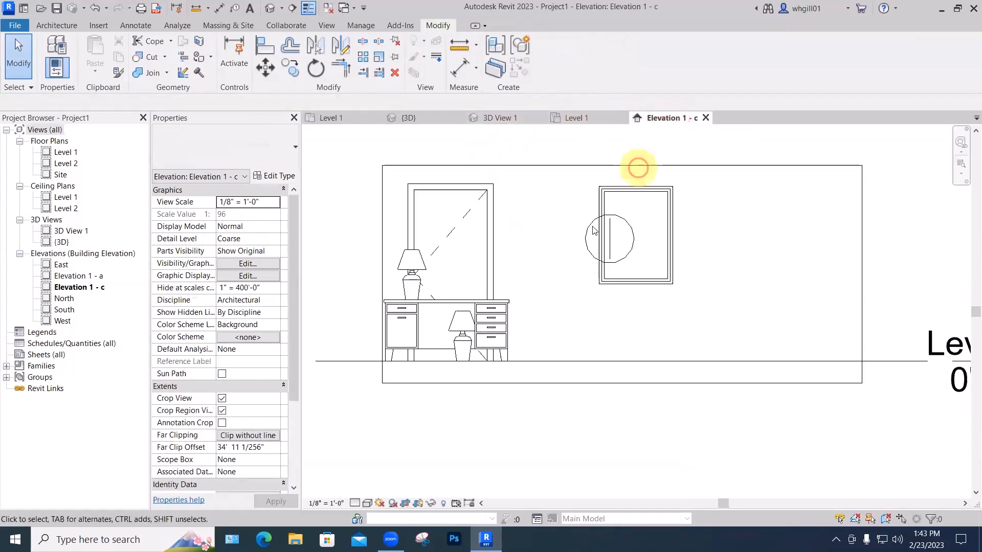
{"action": "left_click", "coordinate": [464, 330]}
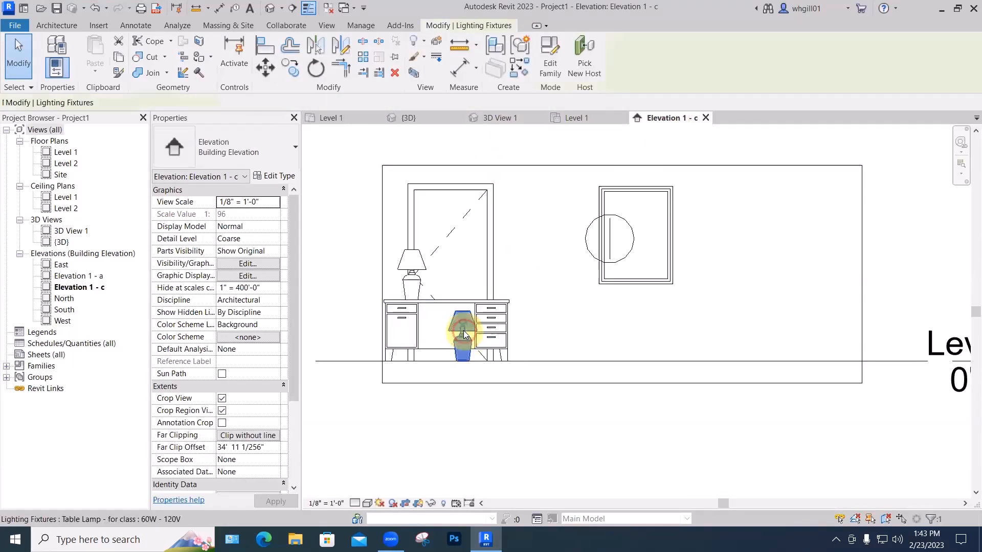
{"action": "key", "text": "Up"}
{"action": "key", "text": "Up"}
{"action": "key", "text": "Up"}
{"action": "key", "text": "Up"}
{"action": "key", "text": "Up"}
{"action": "key", "text": "Up"}
{"action": "key", "text": "Up"}
{"action": "key", "text": "Up"}
{"action": "key", "text": "Up"}
{"action": "key", "text": "Up"}
{"action": "key", "text": "Up"}
{"action": "key", "text": "Up"}
{"action": "key", "text": "Up"}
{"action": "key", "text": "Up"}
{"action": "key", "text": "Up"}
{"action": "key", "text": "Up"}
{"action": "key", "text": "Up"}
{"action": "key", "text": "Up"}
{"action": "key", "text": "Up"}
{"action": "key", "text": "Up"}
{"action": "key", "text": "Up"}
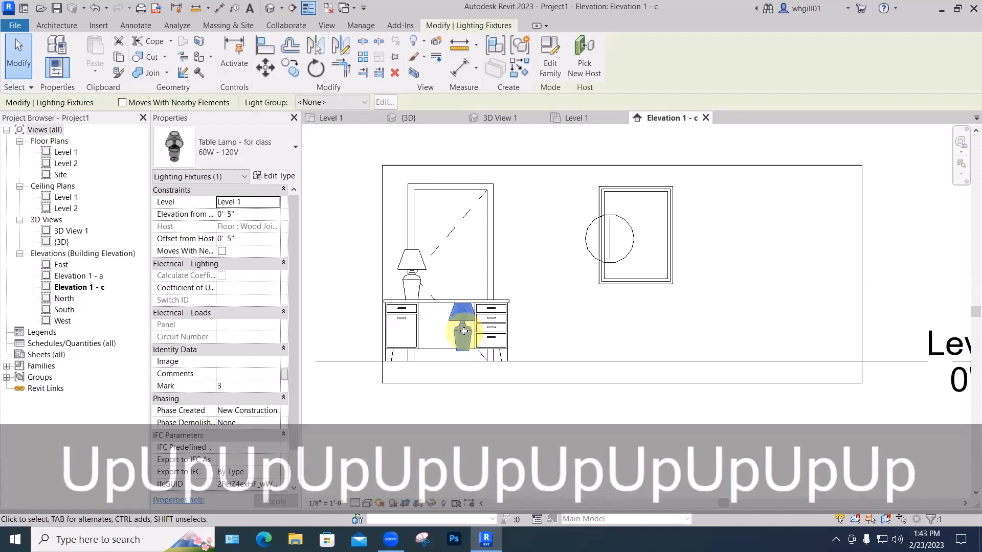
{"action": "key", "text": "Up"}
{"action": "key", "text": "Up"}
{"action": "key", "text": "Up"}
{"action": "key", "text": "Up"}
{"action": "key", "text": "Up"}
{"action": "key", "text": "Up"}
{"action": "key", "text": "Up"}
{"action": "key", "text": "Up"}
{"action": "key", "text": "Up"}
{"action": "key", "text": "Up"}
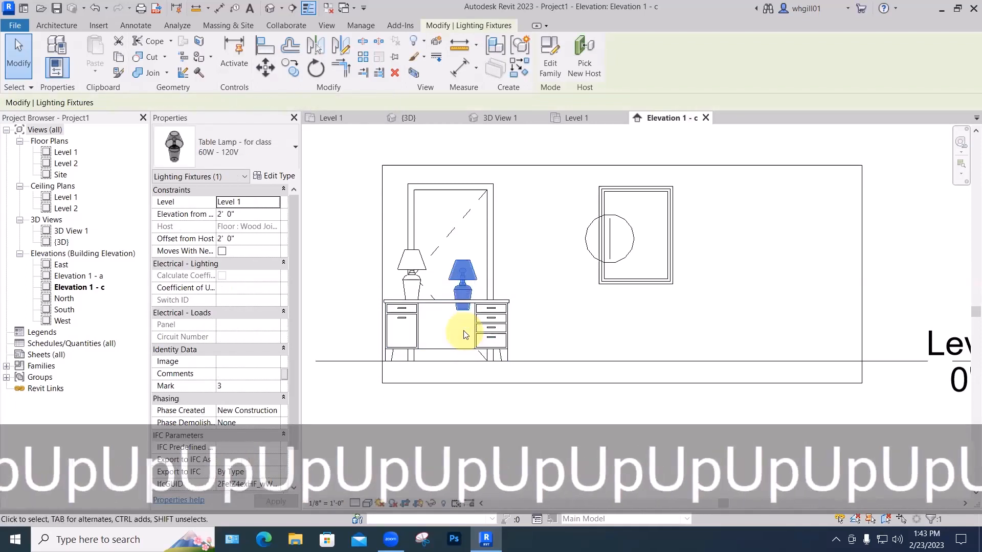
{"action": "key", "text": "Down"}
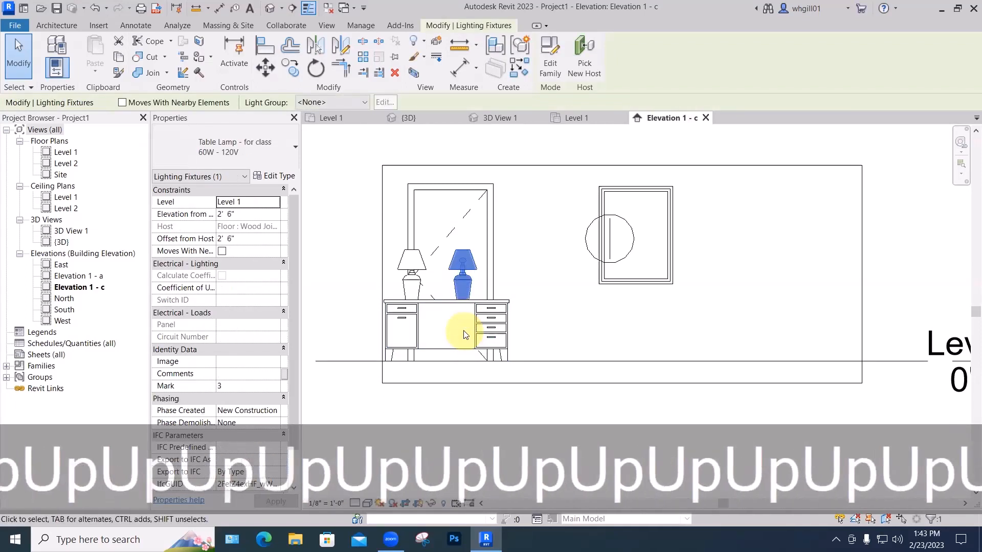
{"action": "left_click", "coordinate": [535, 317]}
- In 3D View 1, extend the camera crop region sideways and downward to include both whole lamps and more of the desk
{"action": "left_click", "coordinate": [499, 117]}
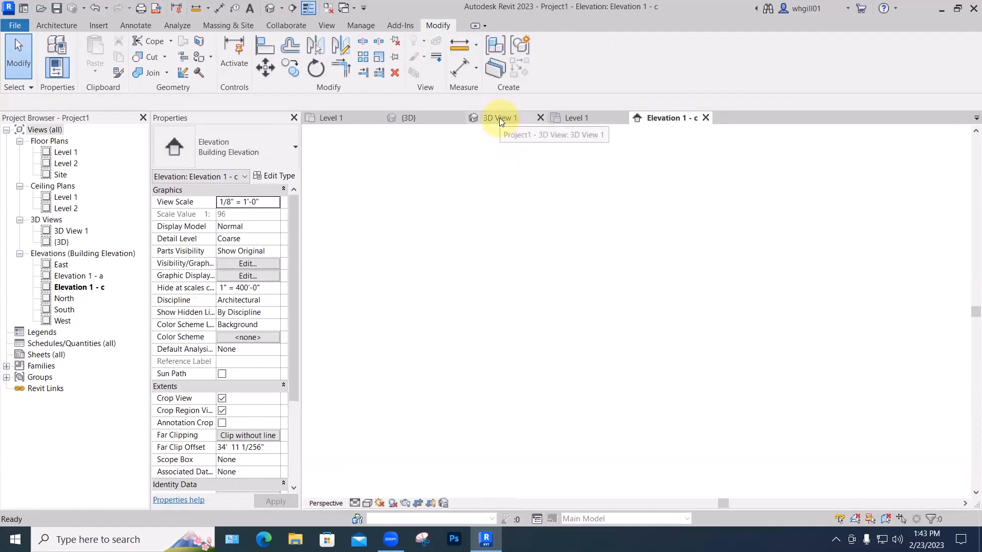
{"action": "left_click", "coordinate": [555, 298]}
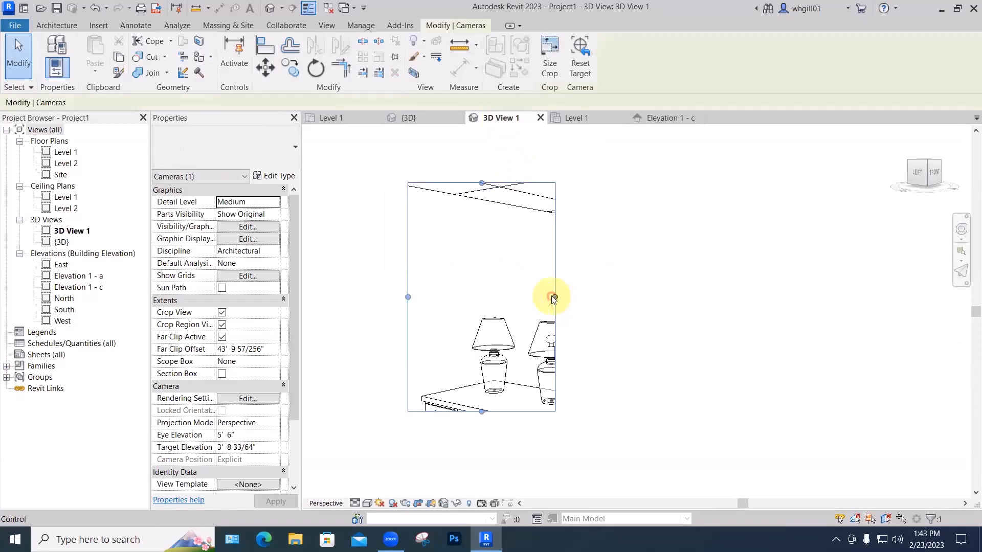
{"action": "left_click_drag", "start_coordinate": [555, 297], "coordinate": [623, 317]}
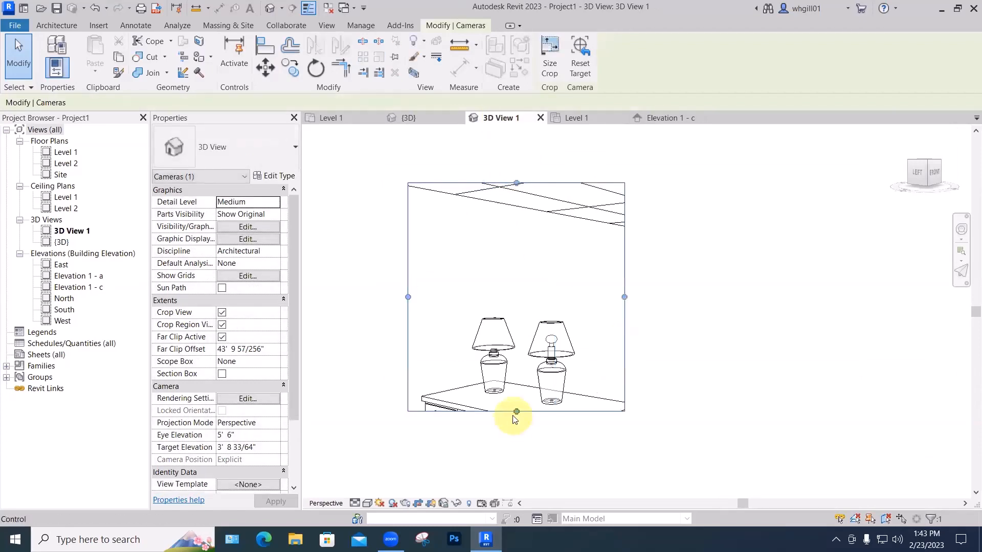
{"action": "left_click_drag", "start_coordinate": [516, 411], "coordinate": [516, 433]}
{"action": "scroll", "coordinate": [566, 355], "scroll_direction": "up", "scroll_amount": 3}
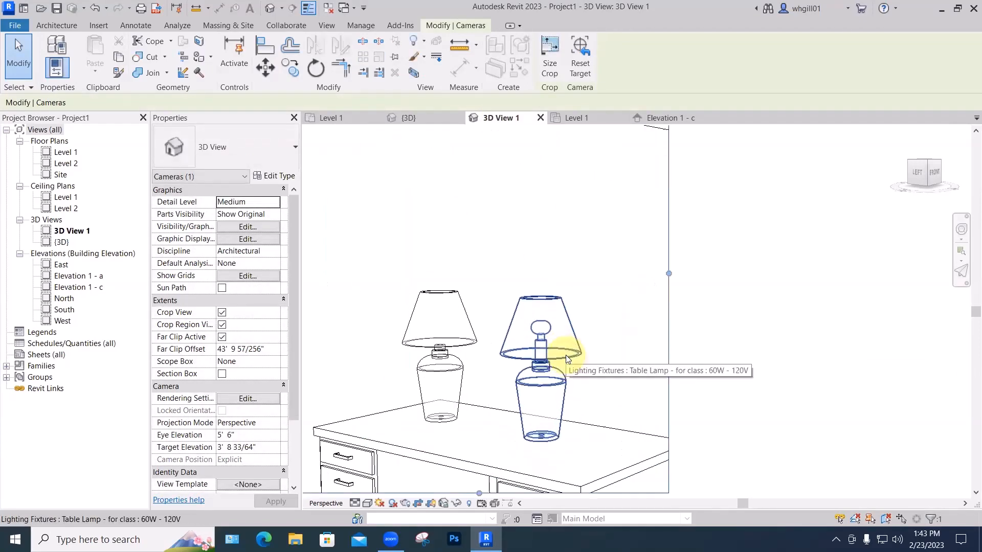
{"action": "left_click", "coordinate": [689, 381]}
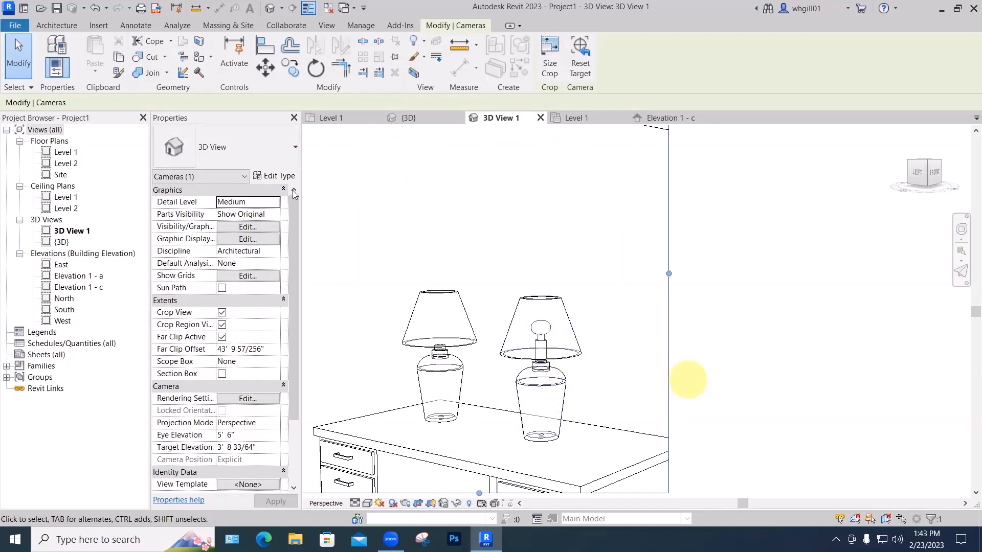
- For the new lamp type's Bulb Material, find glass materials and add Glass, White, High Luminance from the AEC Materials library for editing
{"action": "left_click", "coordinate": [516, 329]}
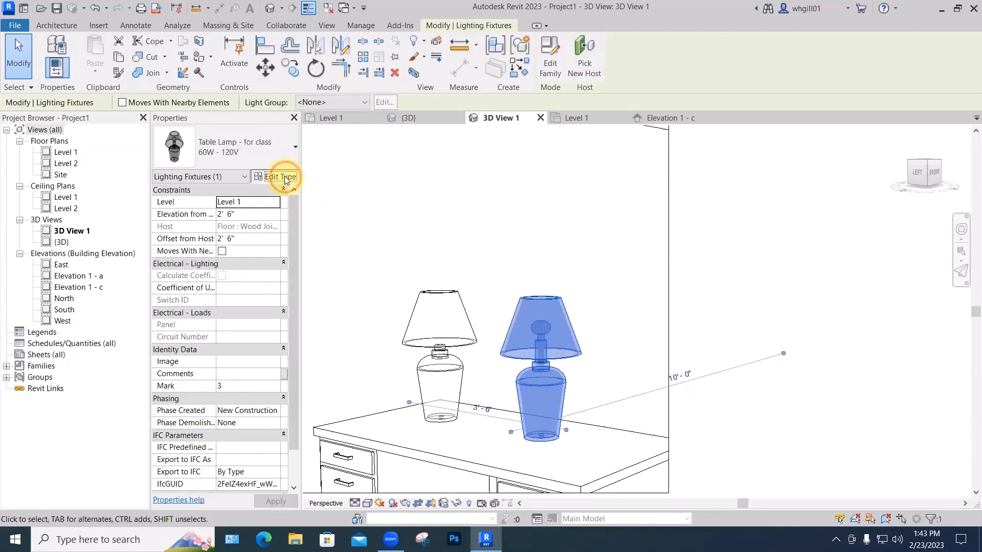
{"action": "left_click", "coordinate": [281, 176]}
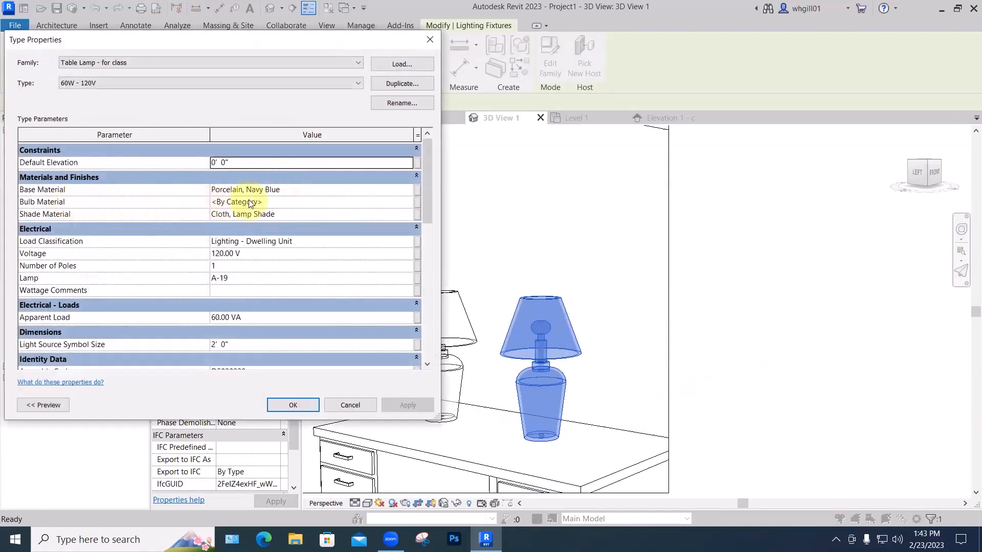
{"action": "left_click", "coordinate": [251, 203]}
{"action": "left_click", "coordinate": [407, 201]}
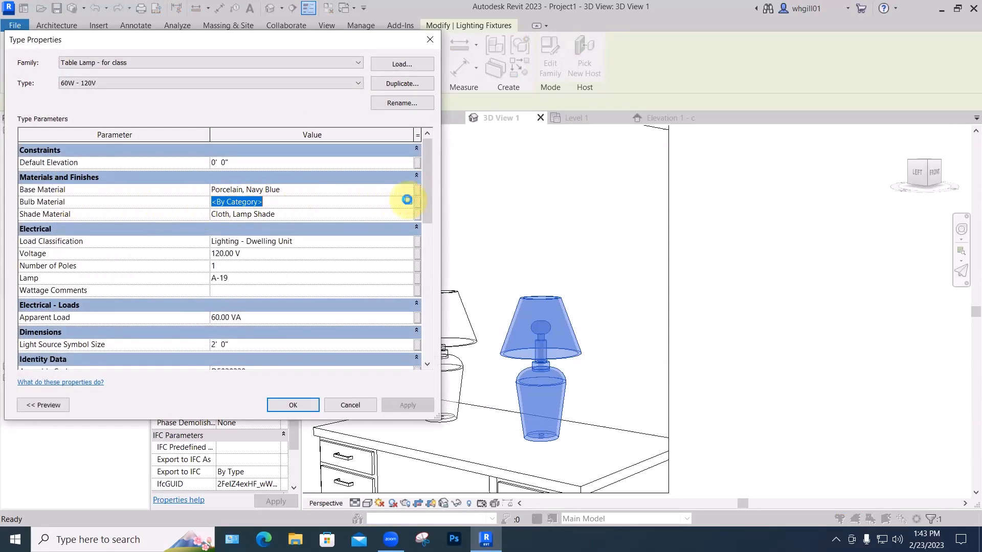
{"action": "left_click", "coordinate": [407, 200]}
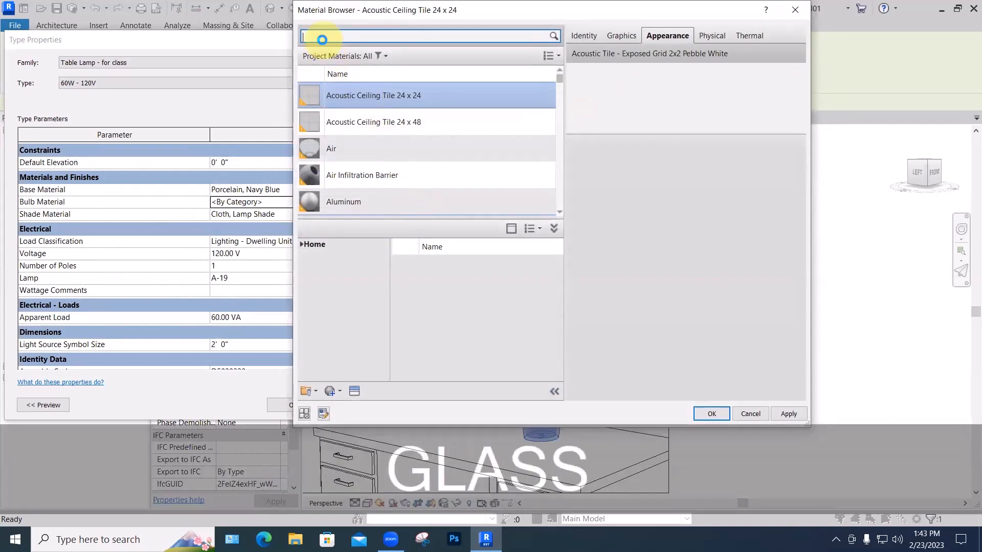
{"action": "type", "text": "glass"}
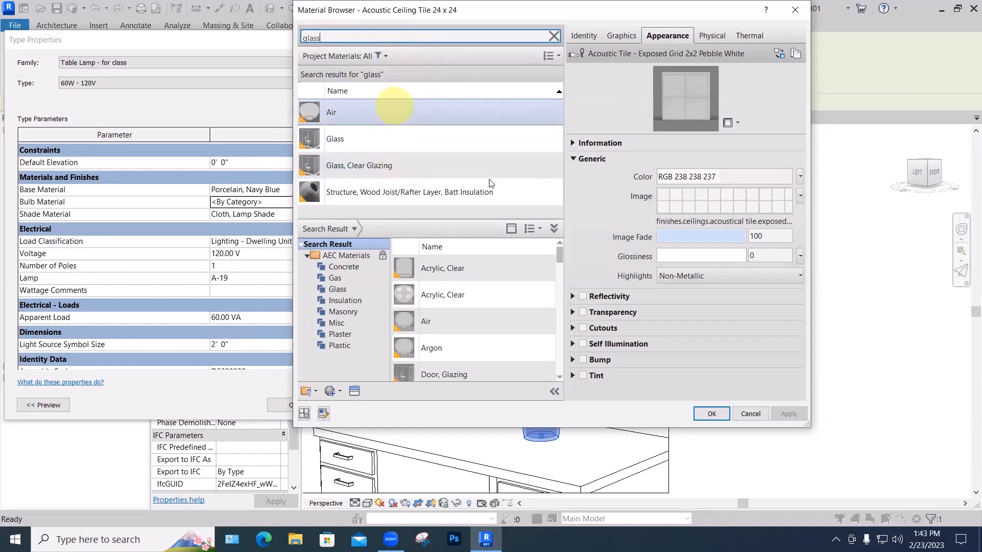
{"action": "left_click", "coordinate": [342, 289]}
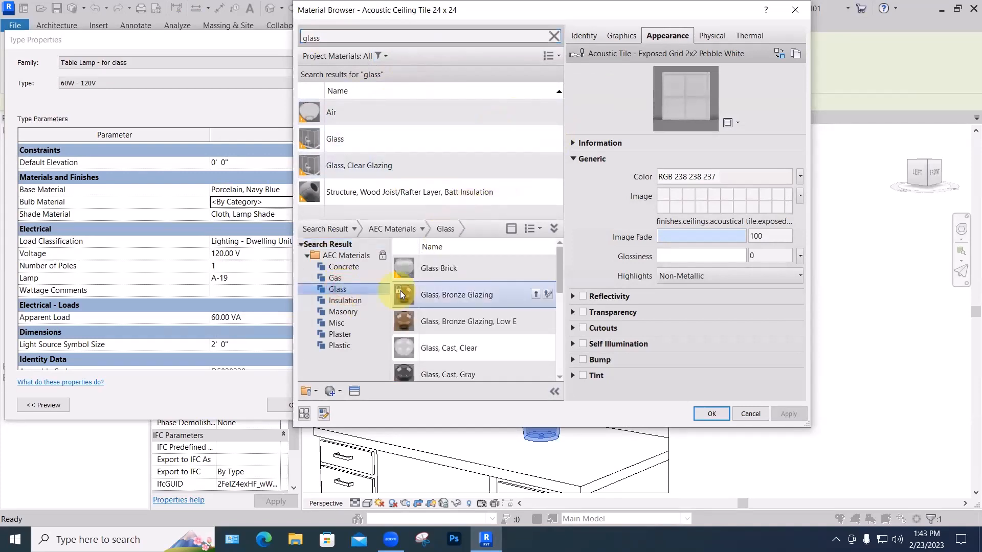
{"action": "scroll", "coordinate": [421, 302], "scroll_direction": "down", "scroll_amount": 3}
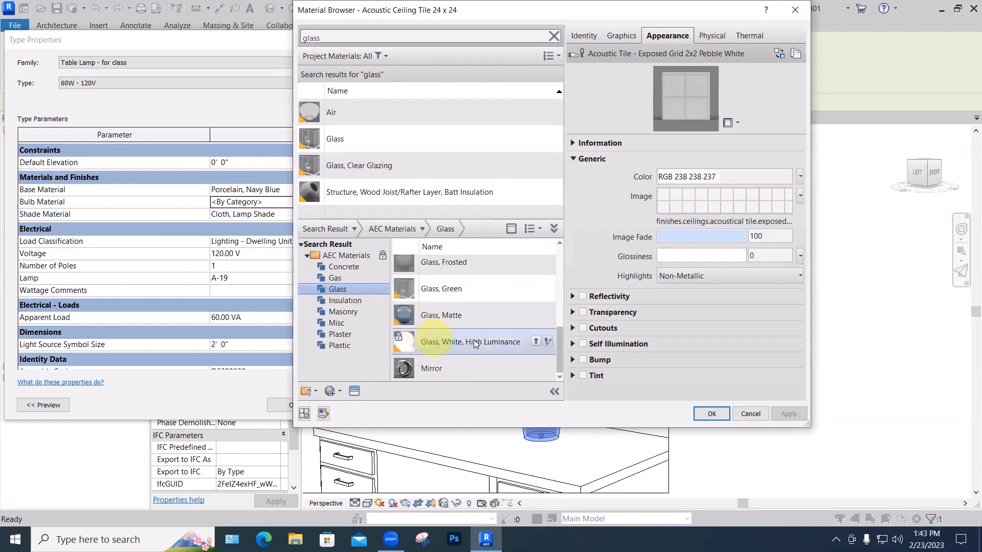
{"action": "left_click", "coordinate": [546, 340]}
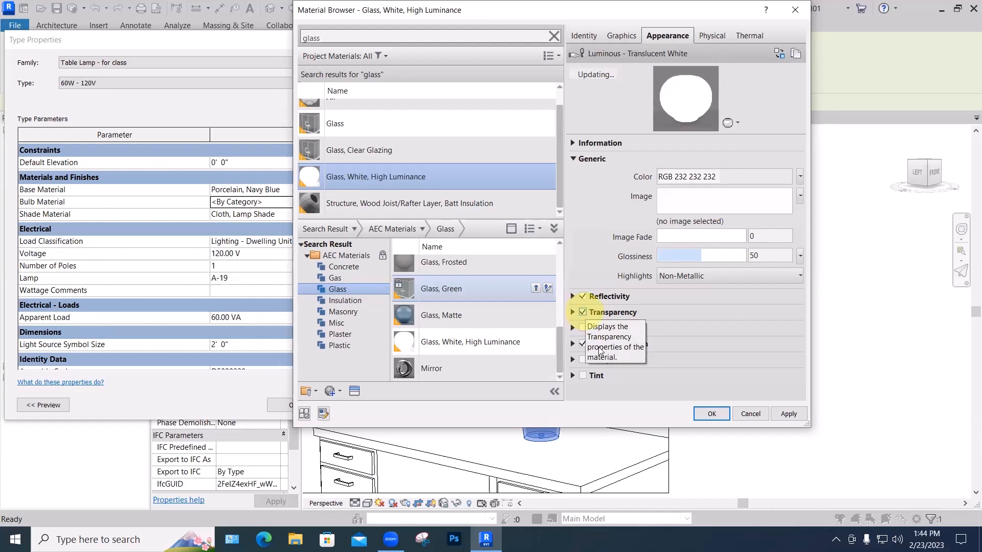
- Try the Frosted Bulb luminance in the material's self illumination, and return it to Lamp Shade Interior
{"action": "left_click", "coordinate": [571, 343]}
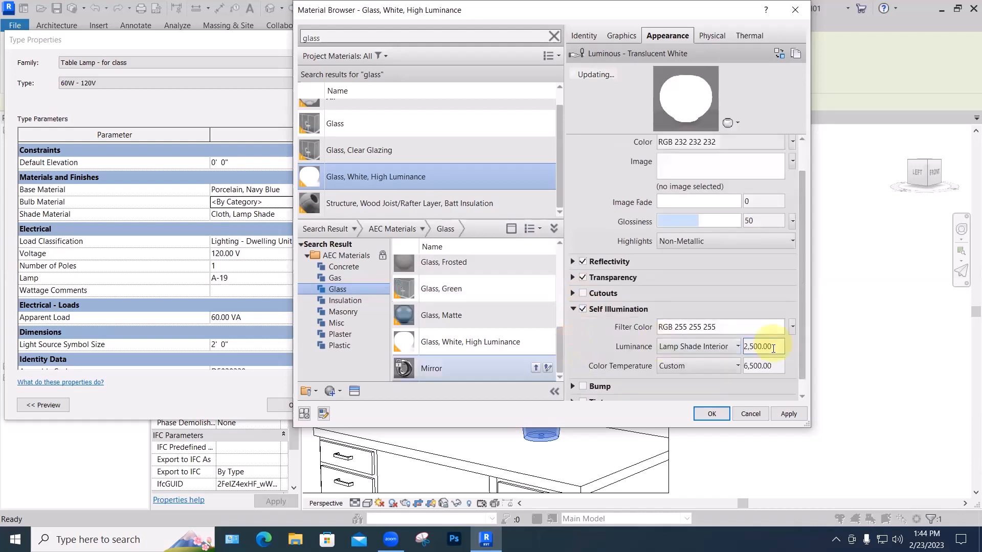
{"action": "left_click", "coordinate": [713, 346]}
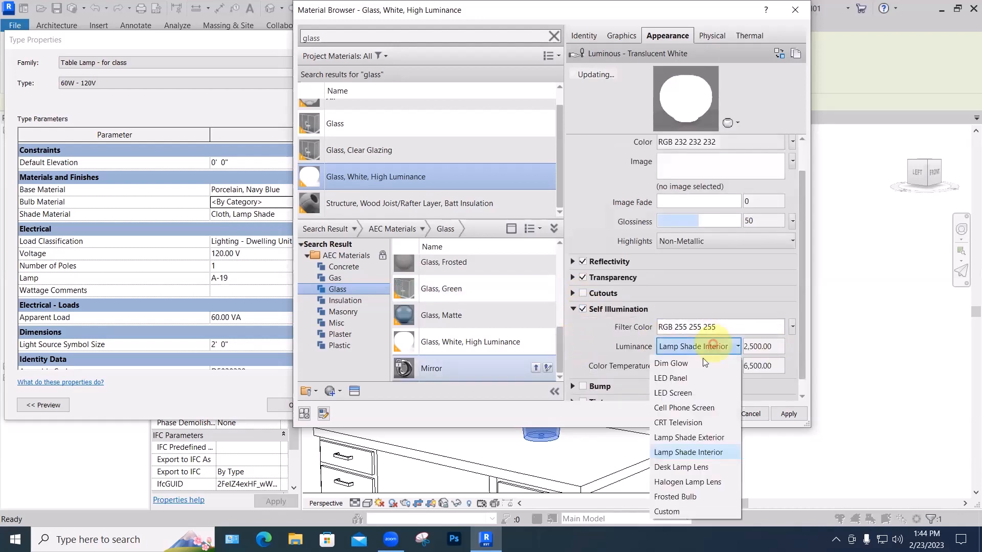
{"action": "left_click", "coordinate": [680, 496]}
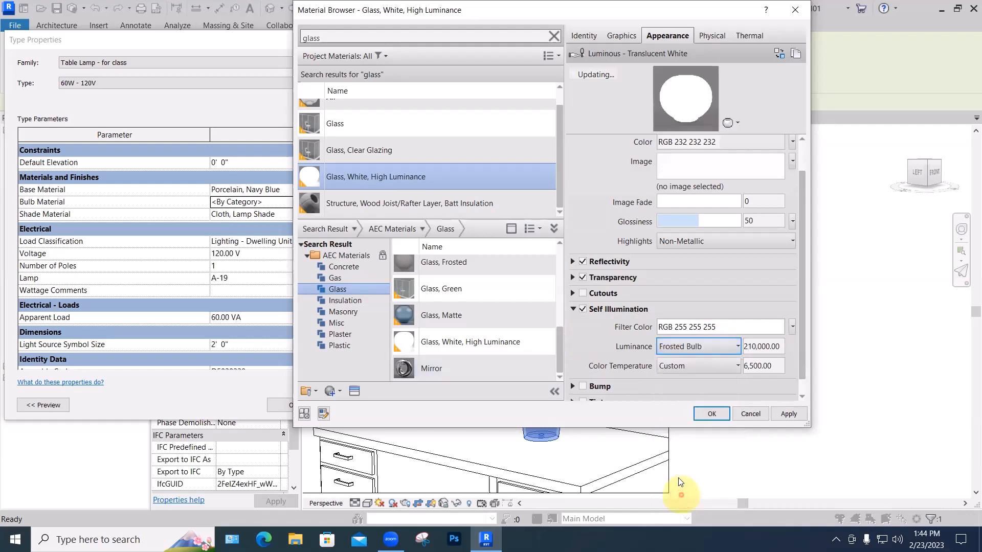
{"action": "left_click", "coordinate": [711, 345]}
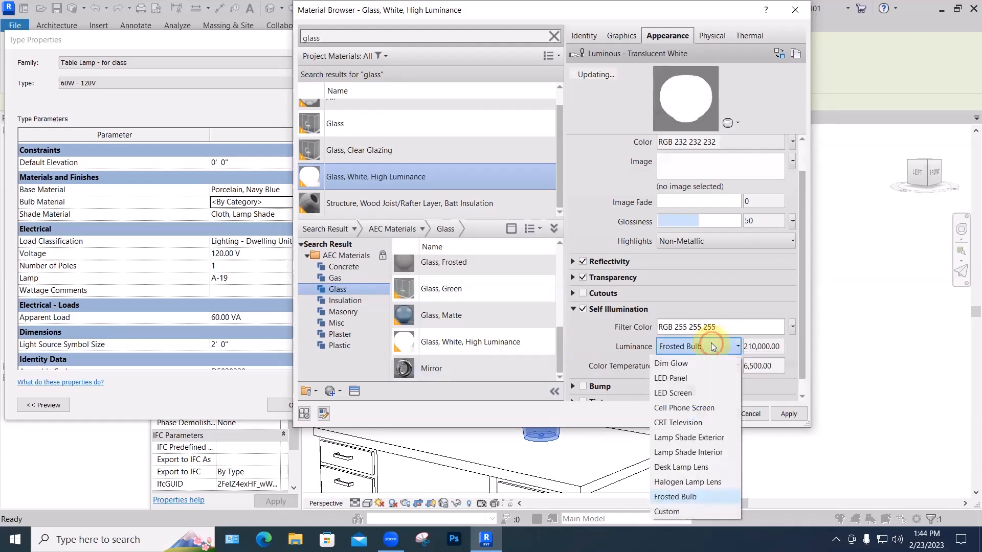
{"action": "left_click", "coordinate": [683, 450]}
- Apply Glass, White, High Luminance as the lamp type's Bulb Material and accept the type properties
{"action": "left_click", "coordinate": [788, 413]}
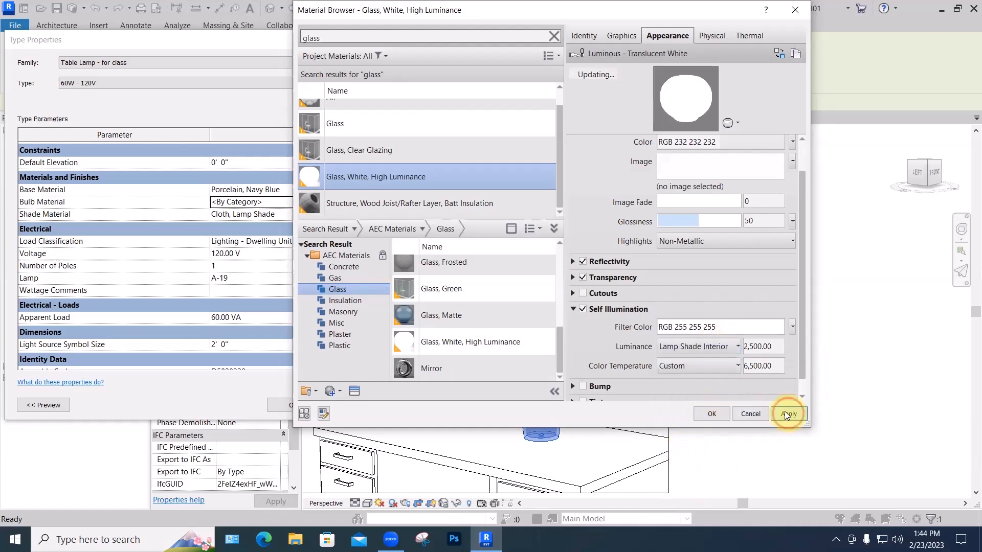
{"action": "left_click", "coordinate": [722, 413]}
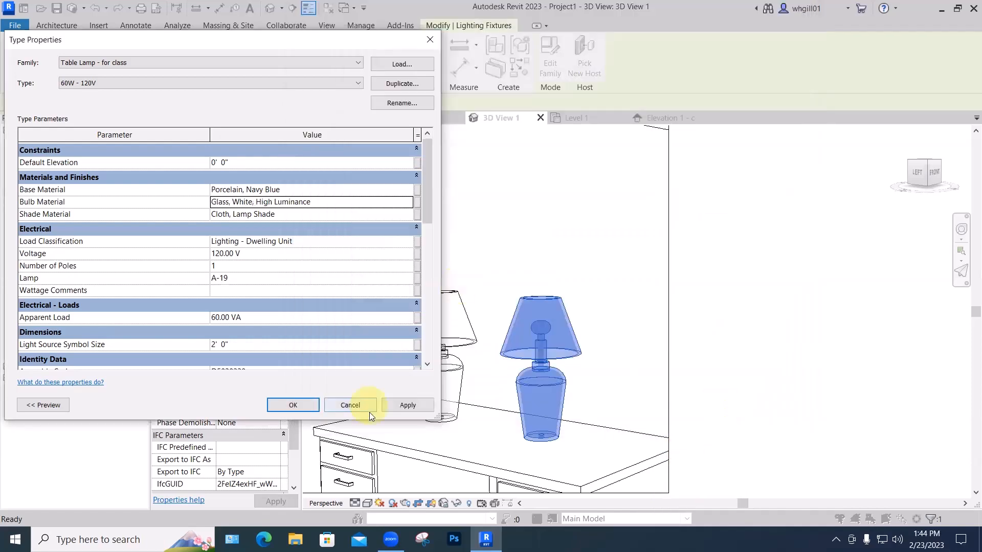
{"action": "left_click", "coordinate": [402, 406]}
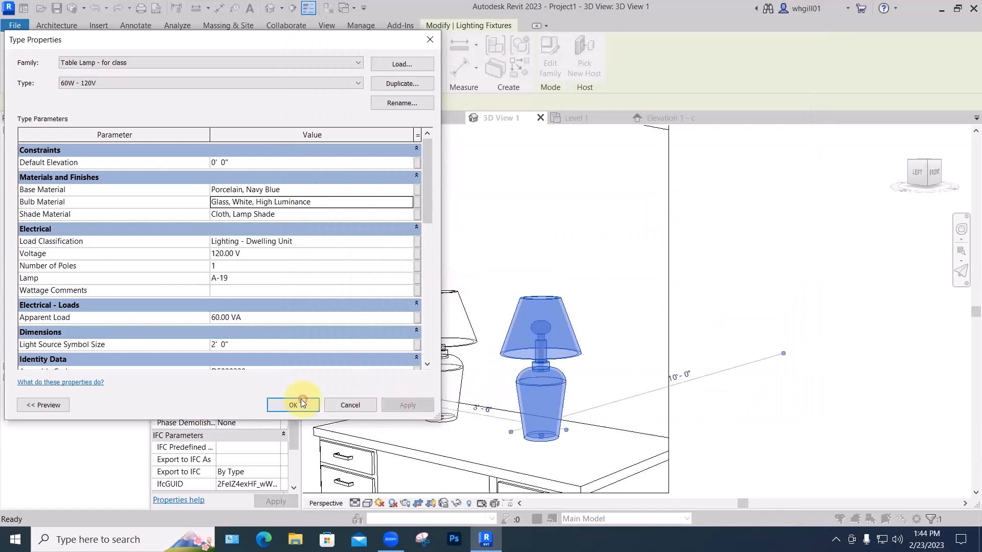
{"action": "key", "text": "Return"}
{"action": "left_click", "coordinate": [631, 344]}
{"action": "scroll", "coordinate": [631, 345], "scroll_direction": "down", "scroll_amount": 3}
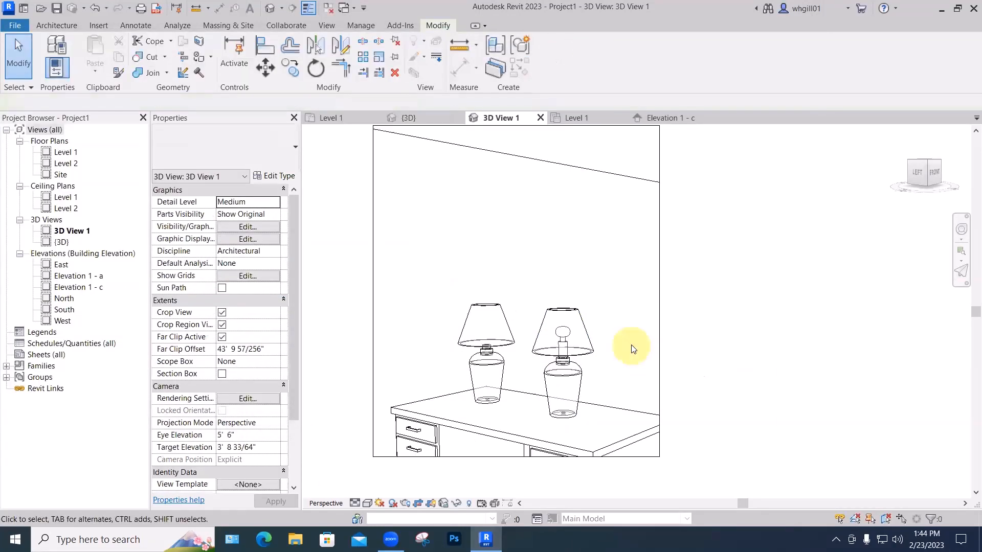
{"action": "key", "text": "r"}
{"action": "key", "text": "r"}
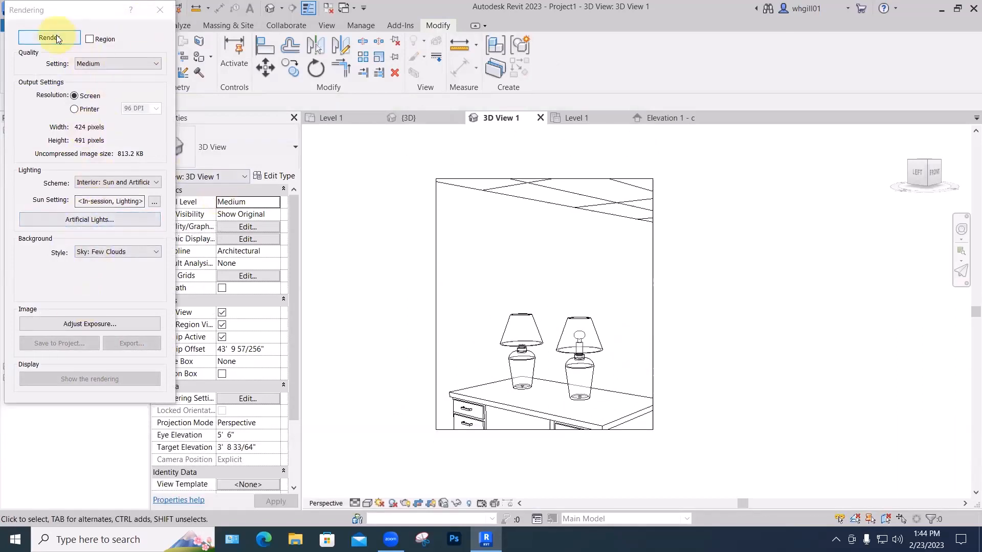
{"action": "key", "text": "Escape"}
{"action": "key", "text": "Escape"}
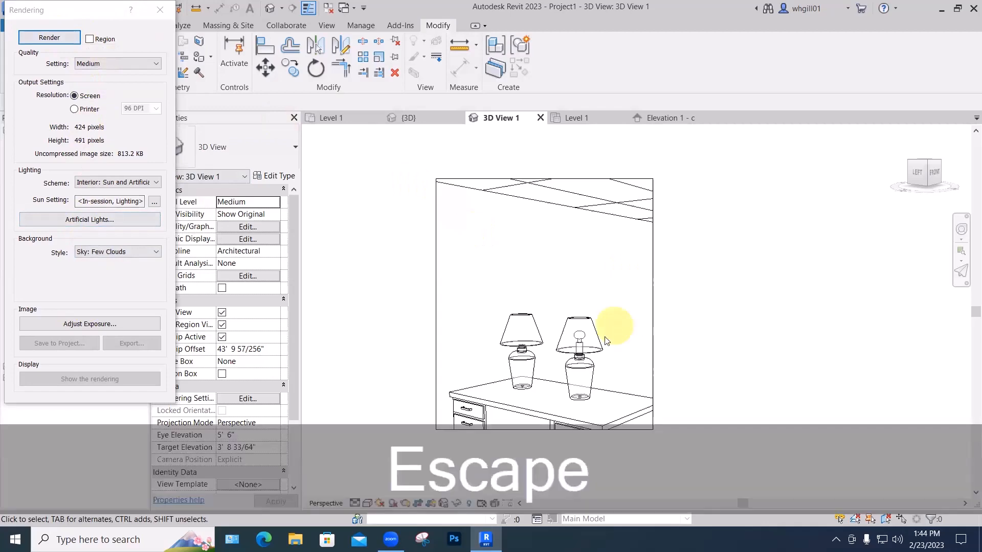
{"action": "left_click", "coordinate": [579, 335]}
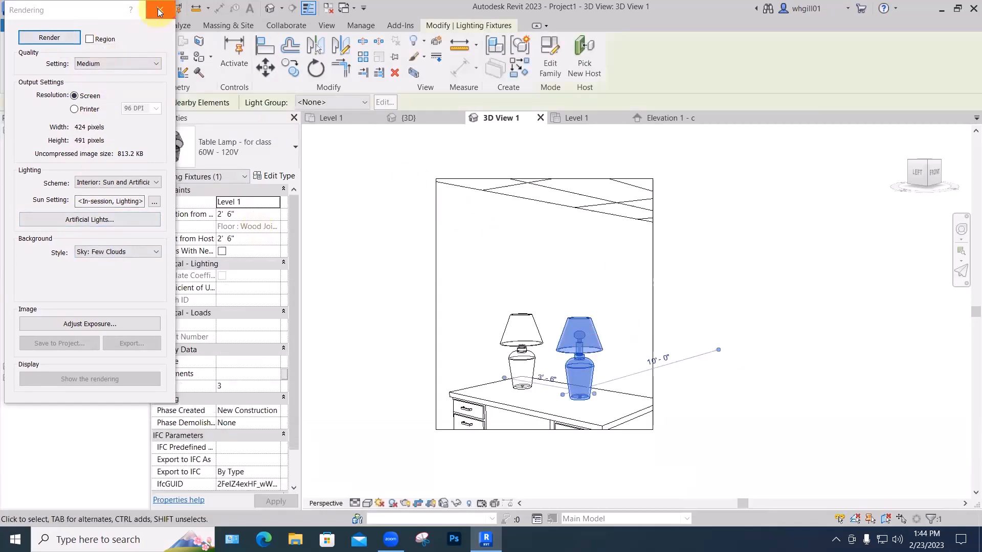
{"action": "left_click", "coordinate": [160, 9]}
{"action": "key", "text": "Escape"}
{"action": "key", "text": "Escape"}
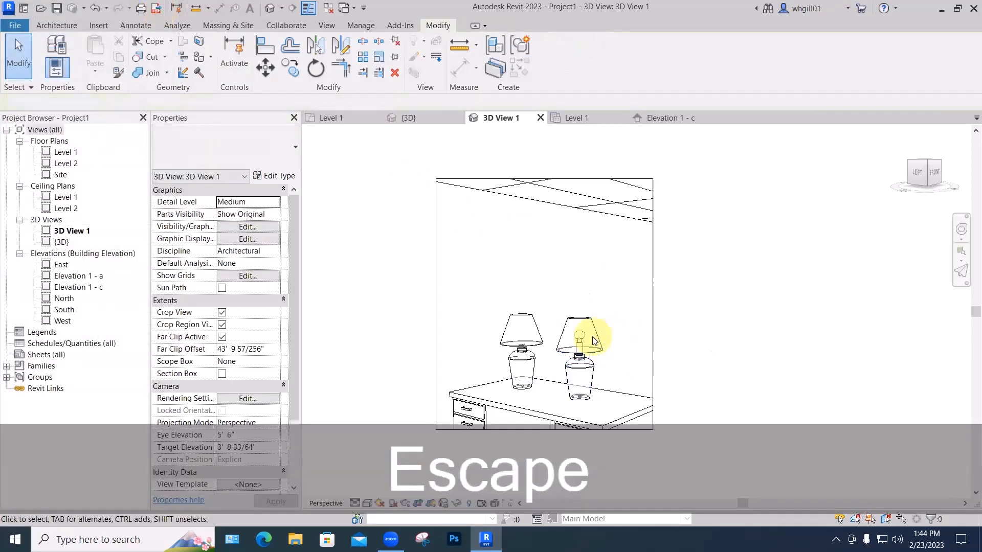
- Review the photometric parameters in the type properties of the lamp with the modelled bulb
{"action": "left_click", "coordinate": [595, 335]}
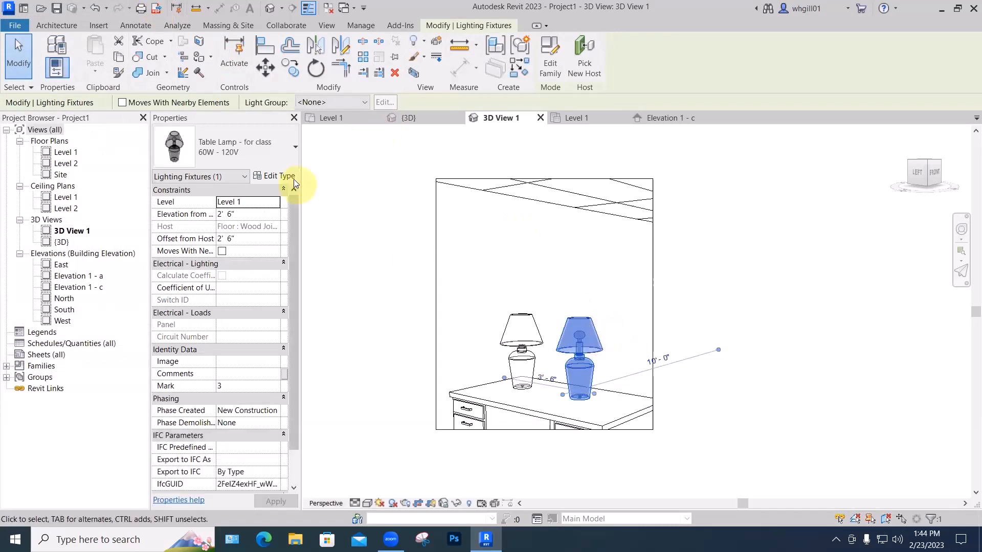
{"action": "left_click", "coordinate": [284, 177]}
{"action": "left_click_drag", "start_coordinate": [430, 202], "coordinate": [426, 354]}
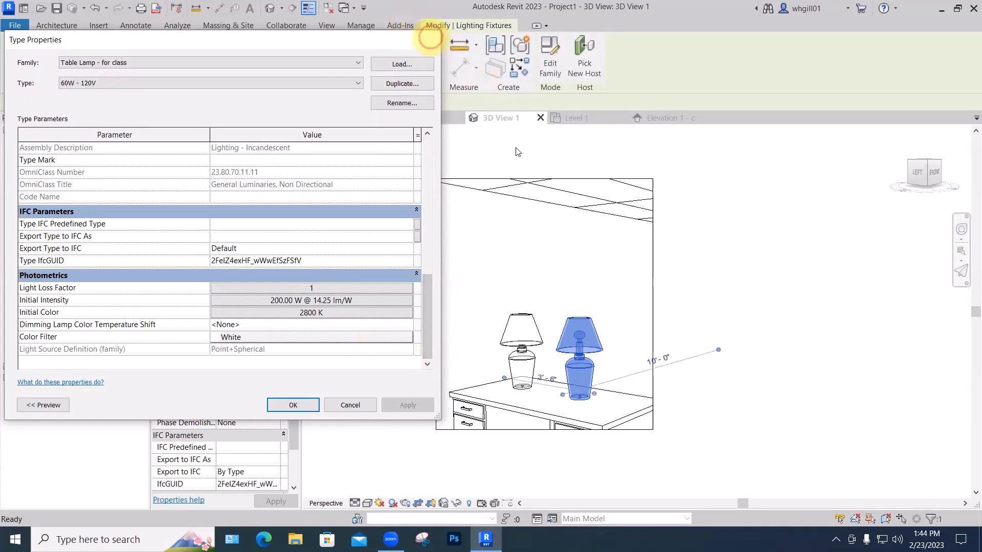
{"action": "left_click", "coordinate": [430, 40]}
{"action": "left_click", "coordinate": [620, 347]}
- Render the camera view of both desk lamps with the current settings, and run the rendering a second time
{"action": "key", "text": "r"}
{"action": "key", "text": "r"}
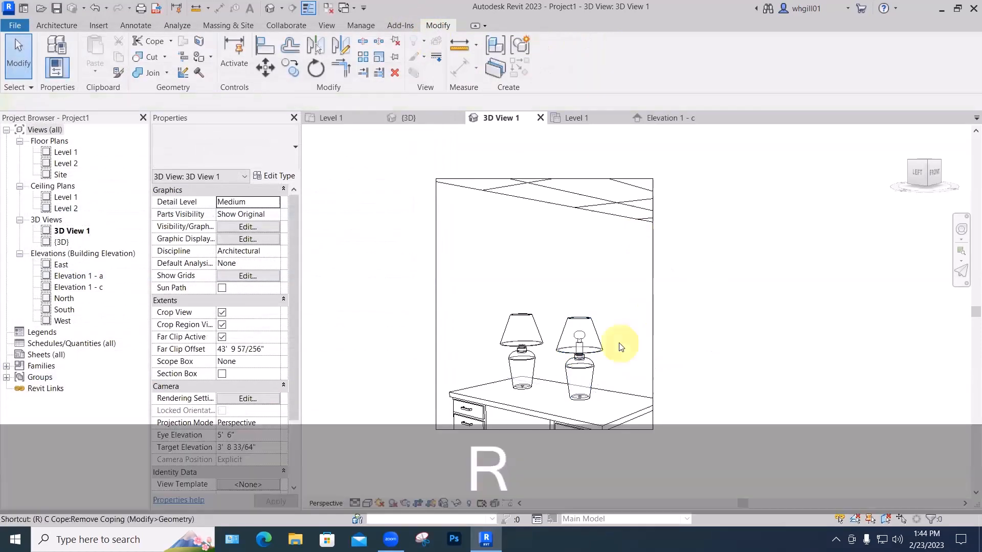
{"action": "left_click", "coordinate": [56, 38]}
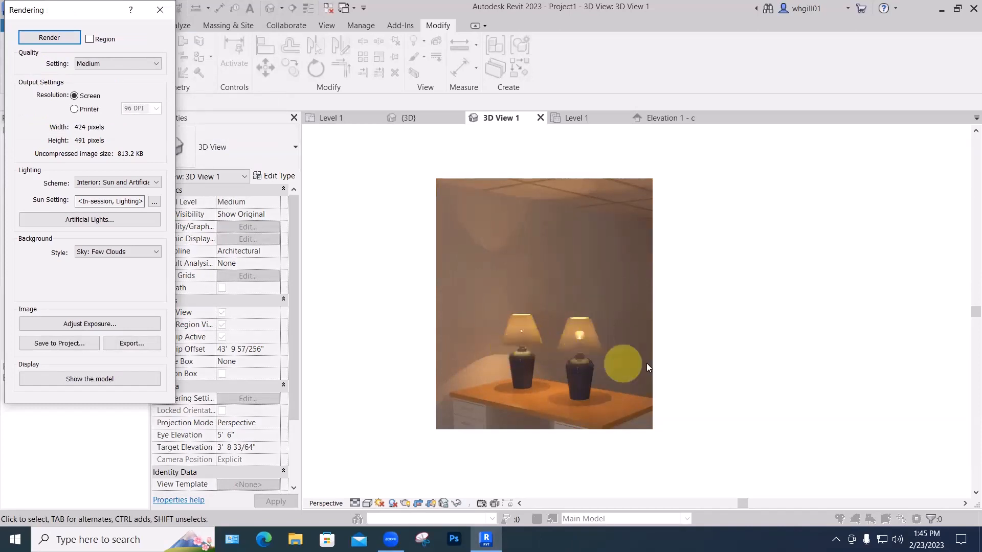
{"action": "left_click", "coordinate": [65, 37]}
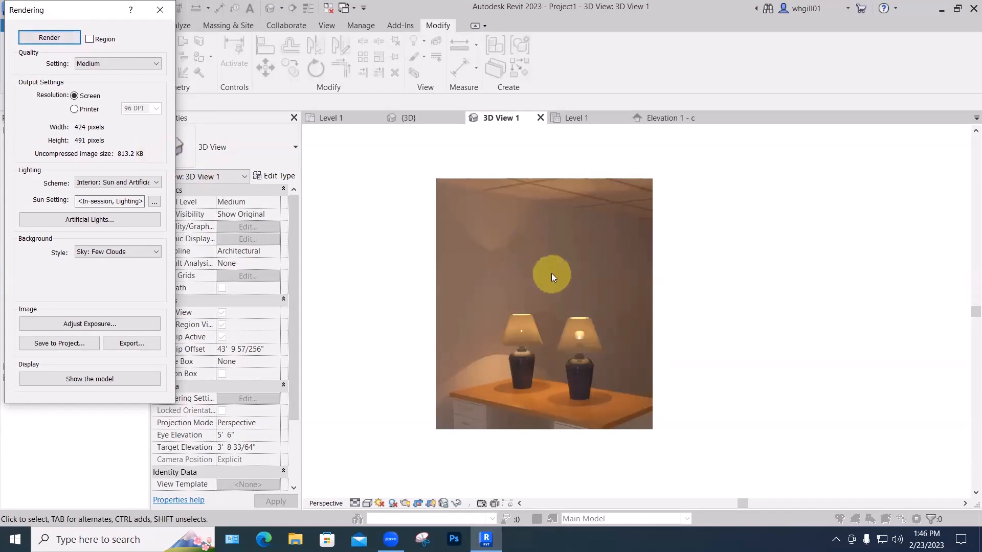
- Leave the rendering and review the base, bulb and shade materials in the type properties of the lamp with the modelled bulb
{"action": "left_click", "coordinate": [160, 10]}
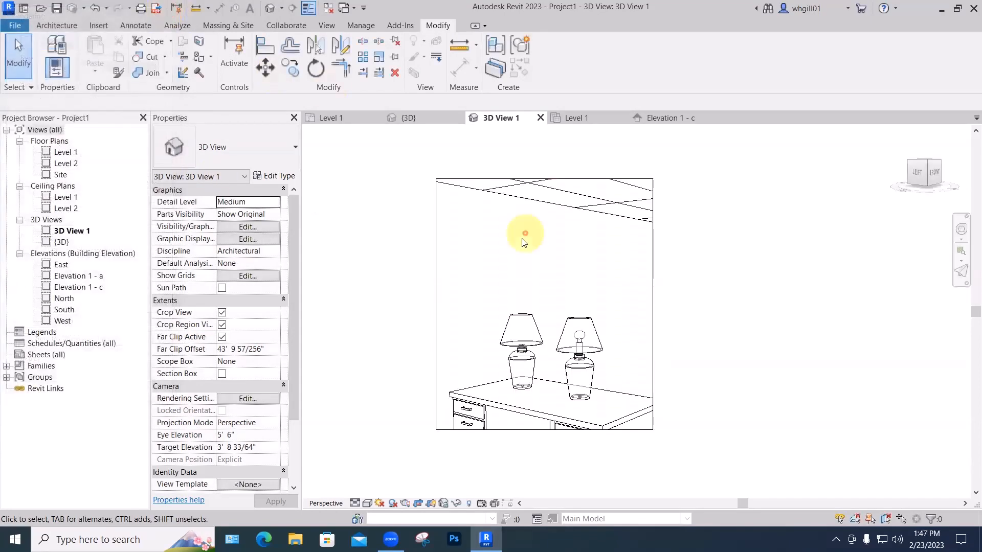
{"action": "left_click", "coordinate": [572, 323]}
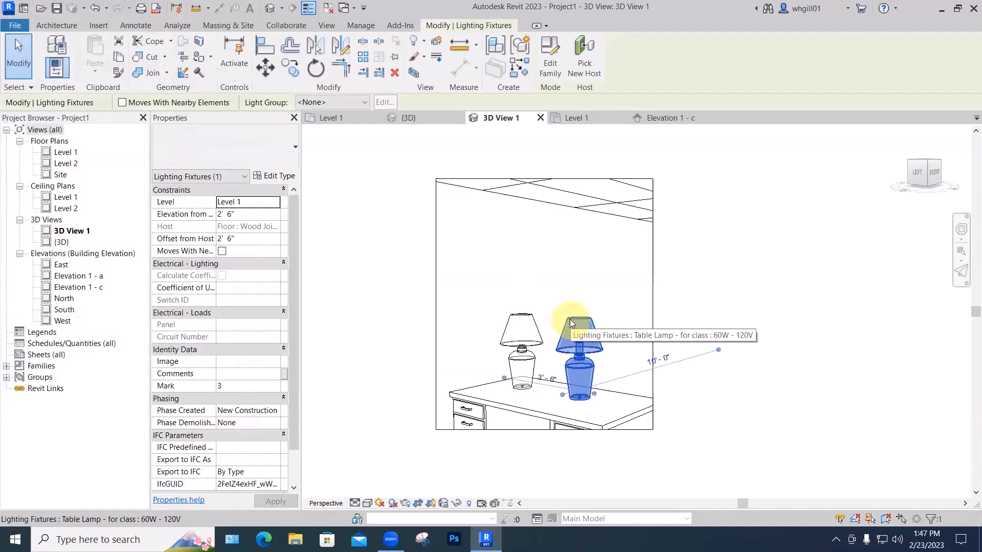
{"action": "left_click", "coordinate": [275, 177]}
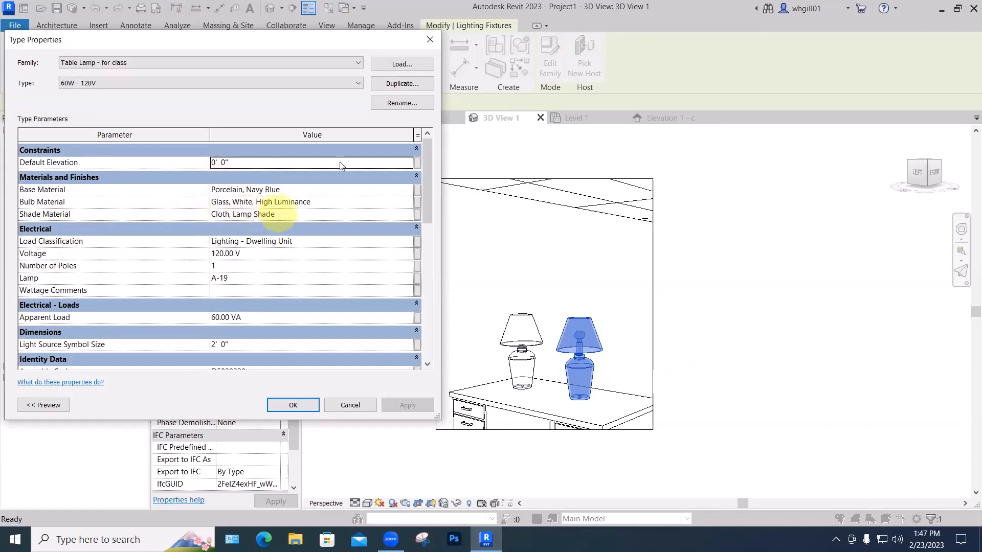
{"action": "left_click", "coordinate": [431, 40]}
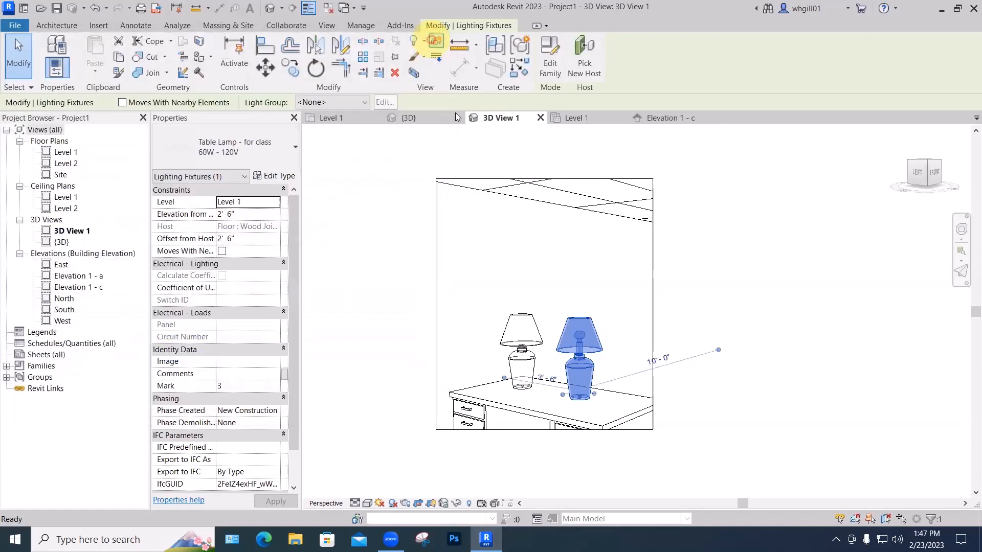
{"action": "left_click", "coordinate": [414, 149]}
- Open the appearance settings of the Cloth, Lamp Shade material among the project materials
{"action": "left_click", "coordinate": [361, 25]}
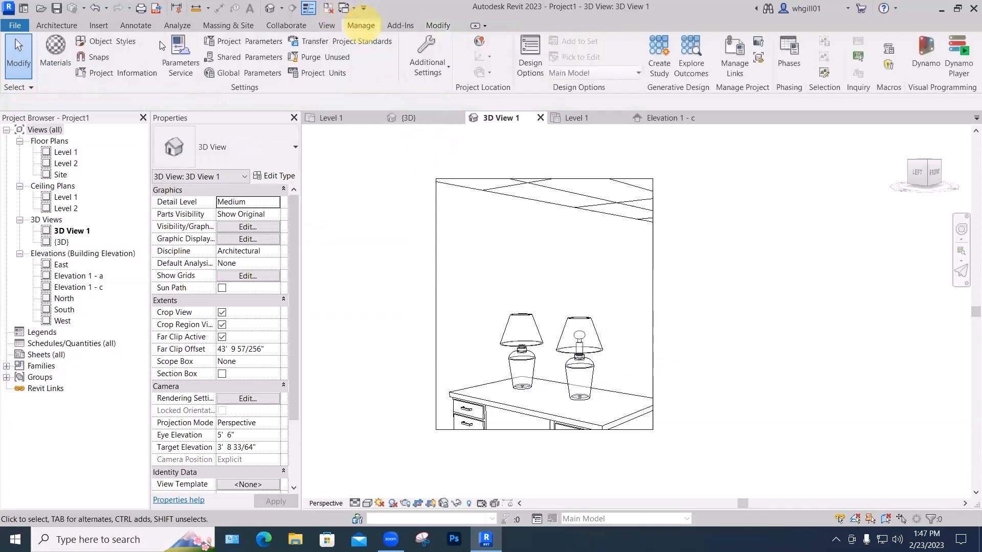
{"action": "left_click", "coordinate": [56, 60]}
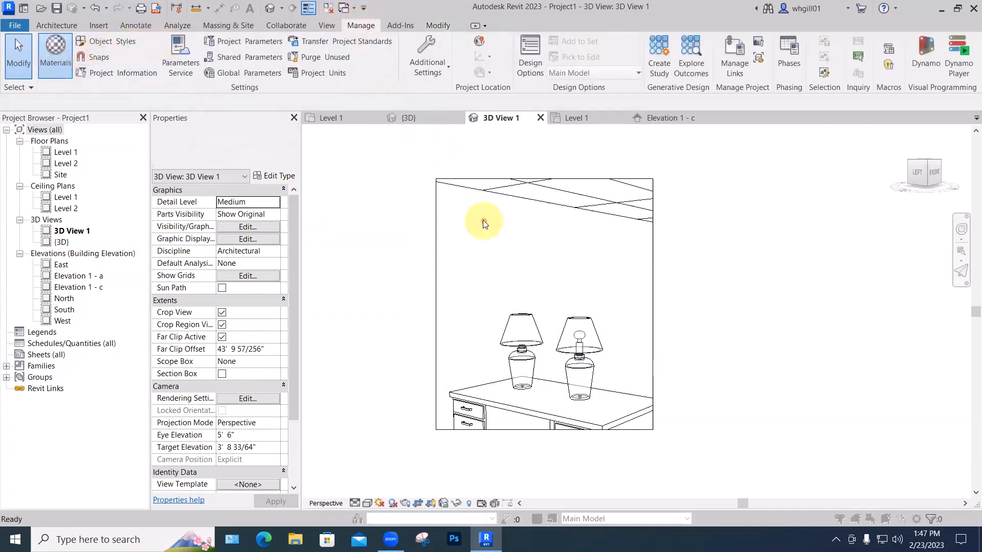
{"action": "scroll", "coordinate": [357, 97], "scroll_direction": "up", "scroll_amount": 1}
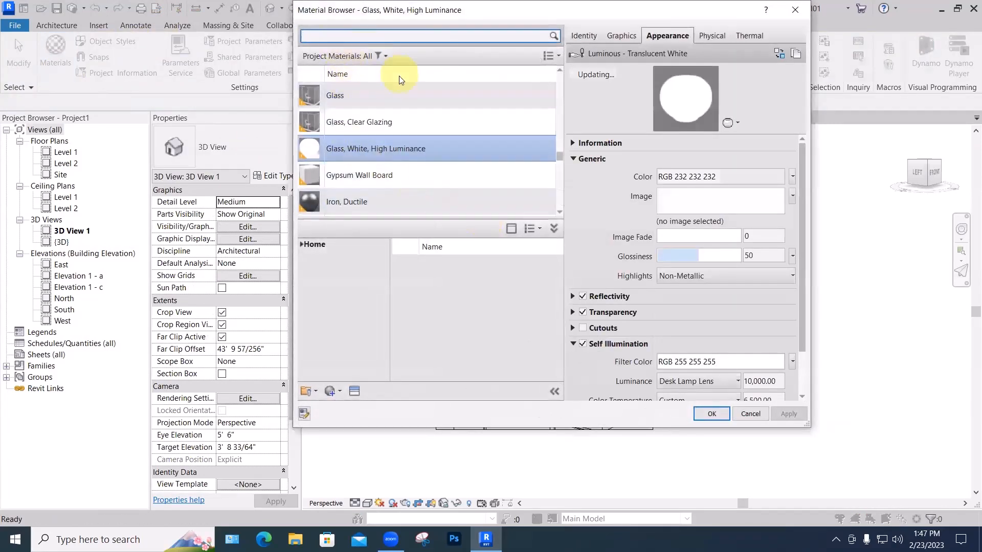
{"action": "scroll", "coordinate": [427, 114], "scroll_direction": "up", "scroll_amount": 10}
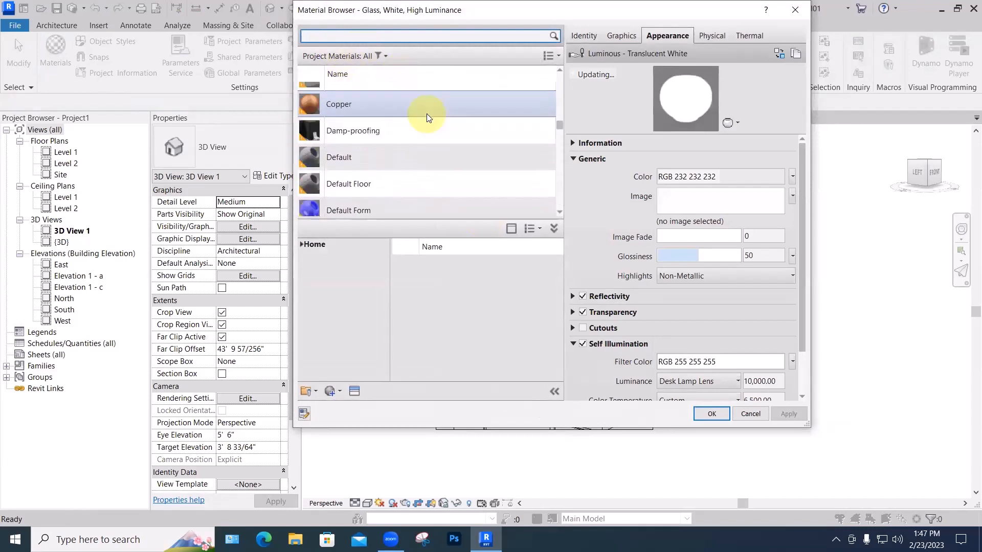
{"action": "scroll", "coordinate": [427, 113], "scroll_direction": "up", "scroll_amount": 5}
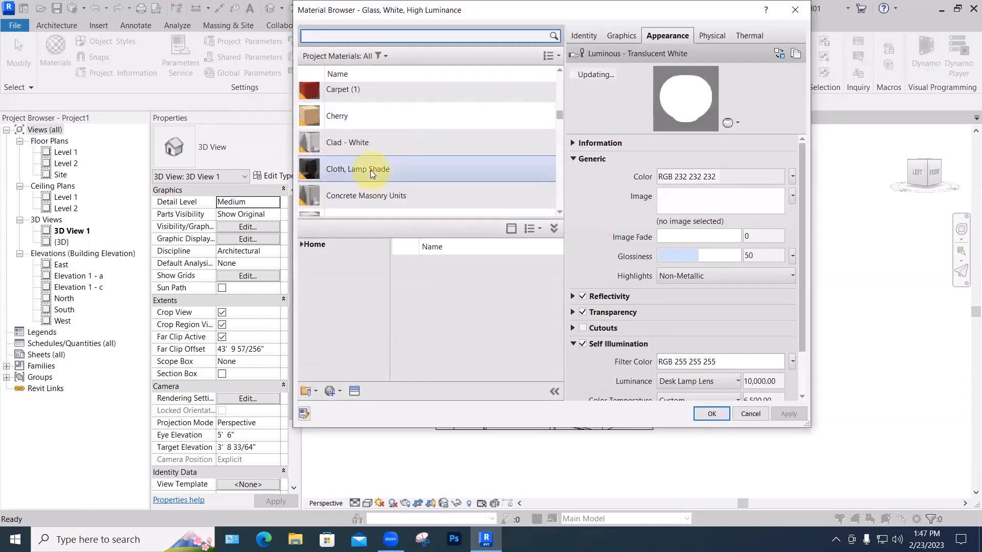
{"action": "left_click", "coordinate": [370, 170]}
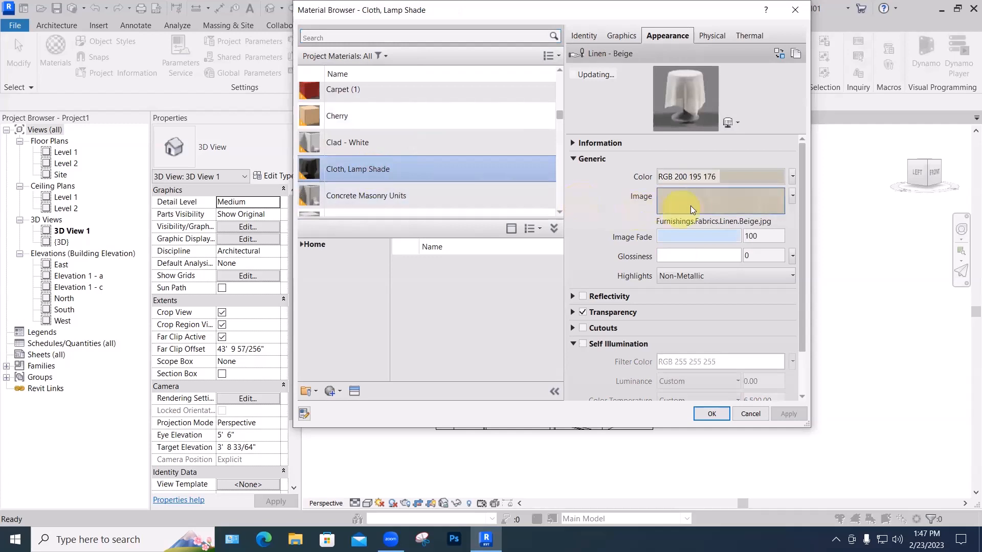
- Set the Cloth, Lamp Shade material's transparency amount to 0 and glossiness to 1, and accept the material changes
{"action": "mouse_move", "coordinate": [690, 206]}
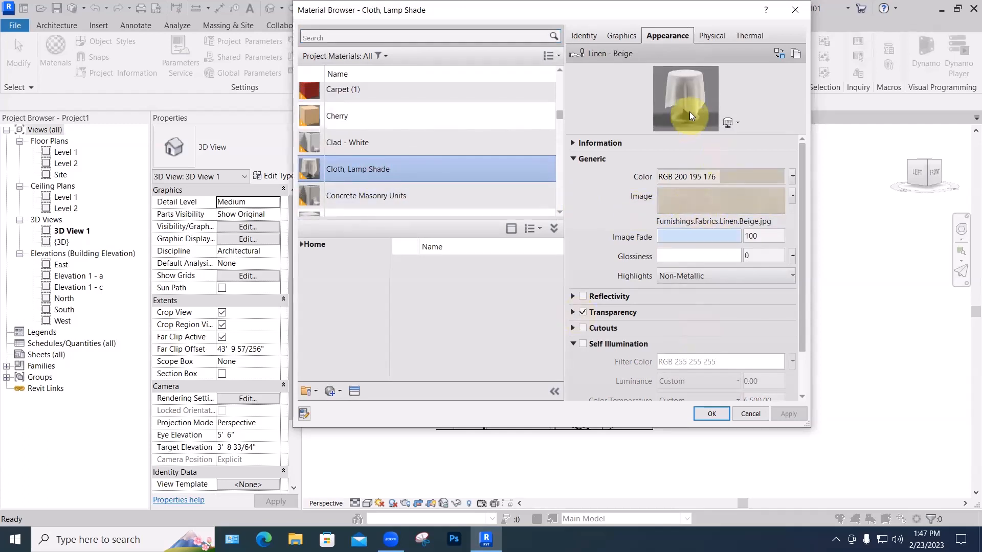
{"action": "left_click", "coordinate": [573, 312]}
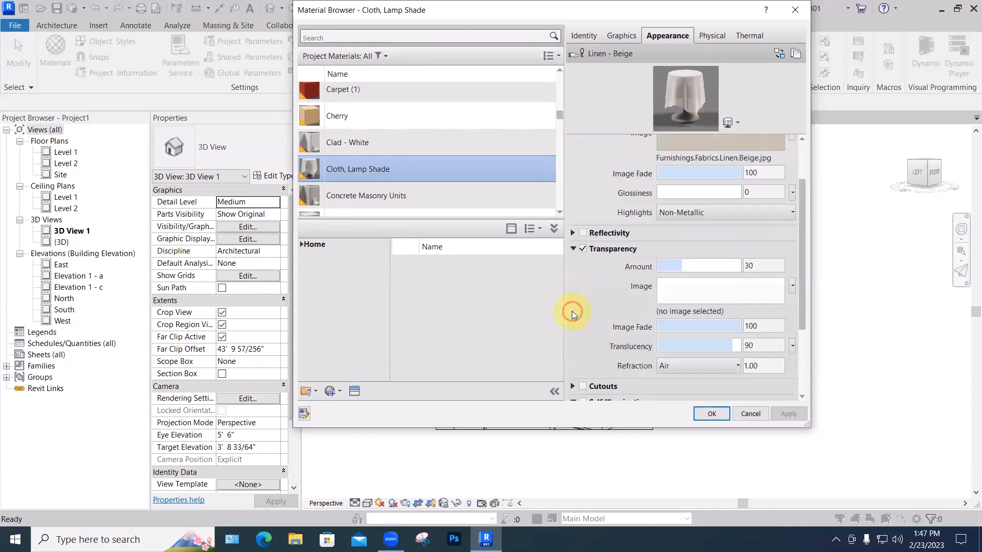
{"action": "left_click_drag", "start_coordinate": [674, 268], "coordinate": [655, 273]}
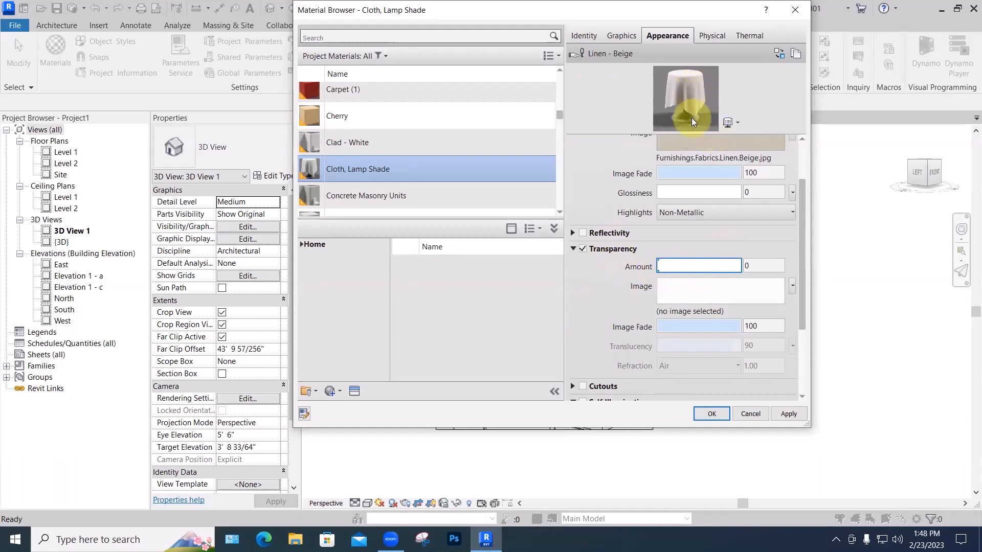
{"action": "scroll", "coordinate": [723, 183], "scroll_direction": "down", "scroll_amount": 3}
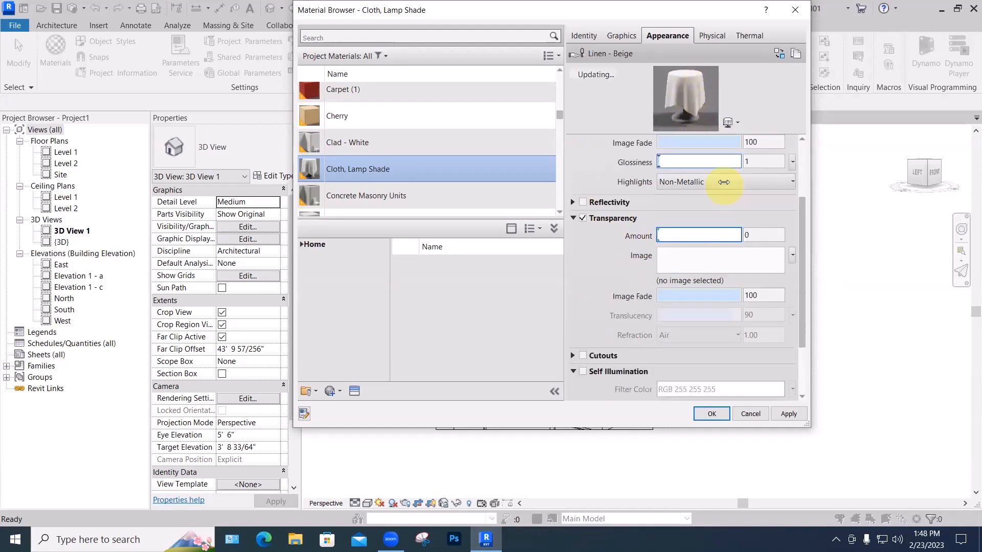
{"action": "scroll", "coordinate": [723, 183], "scroll_direction": "down", "scroll_amount": 2}
{"action": "scroll", "coordinate": [723, 186], "scroll_direction": "up", "scroll_amount": 4}
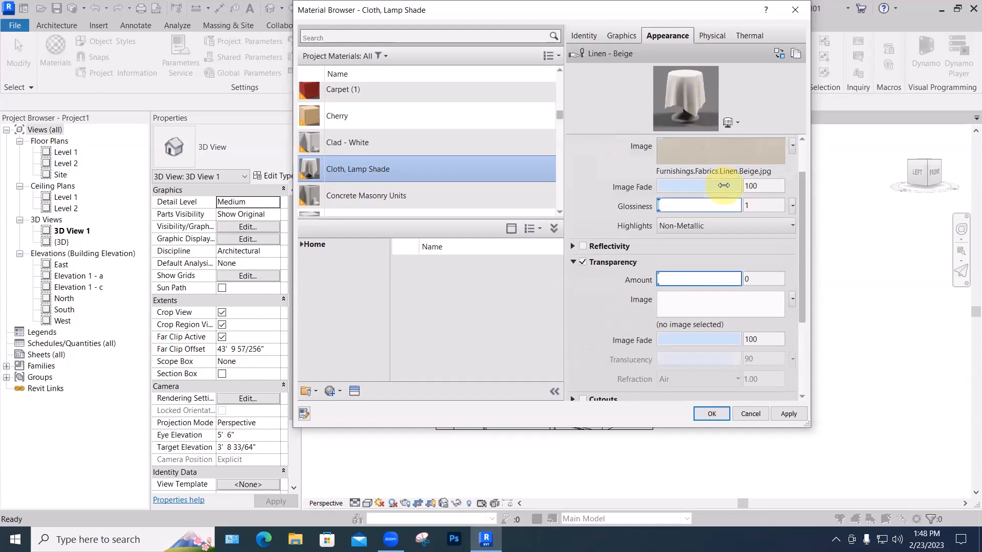
{"action": "scroll", "coordinate": [724, 186], "scroll_direction": "up", "scroll_amount": 2}
{"action": "scroll", "coordinate": [724, 185], "scroll_direction": "down", "scroll_amount": 6}
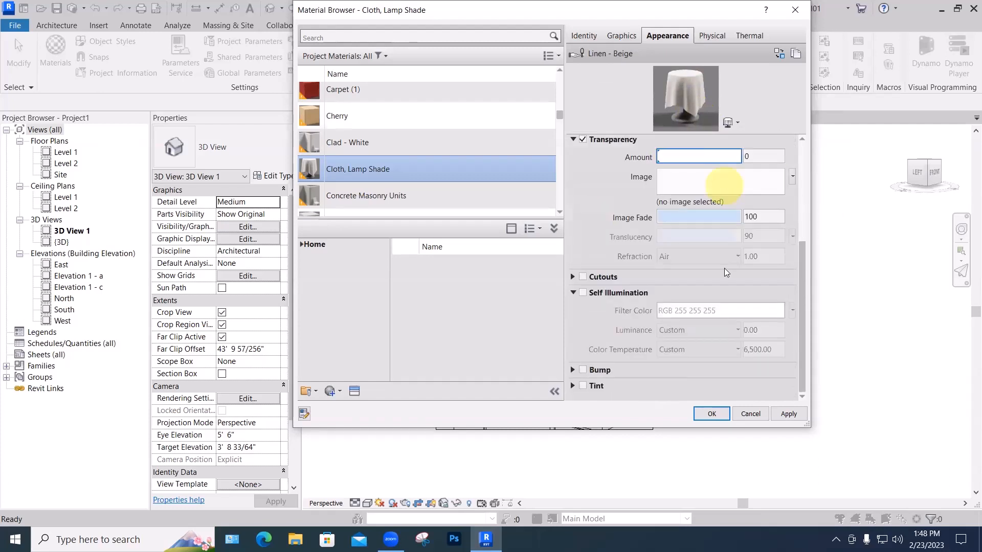
{"action": "left_click", "coordinate": [787, 414]}
{"action": "left_click", "coordinate": [712, 414]}
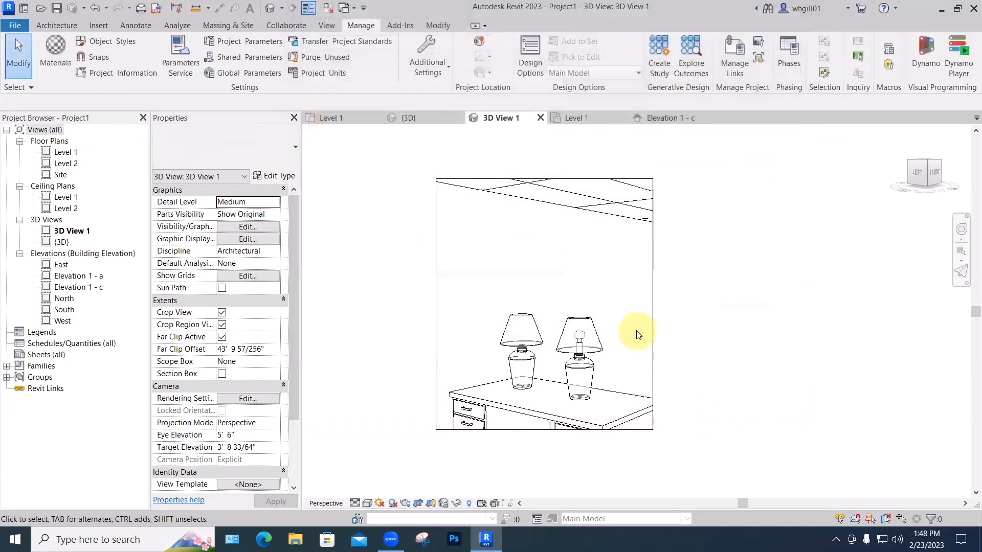
- Render the camera view of both desk lamps at Medium quality with the opaque shade material, and close the rendering settings
{"action": "key", "text": "r"}
{"action": "key", "text": "r"}
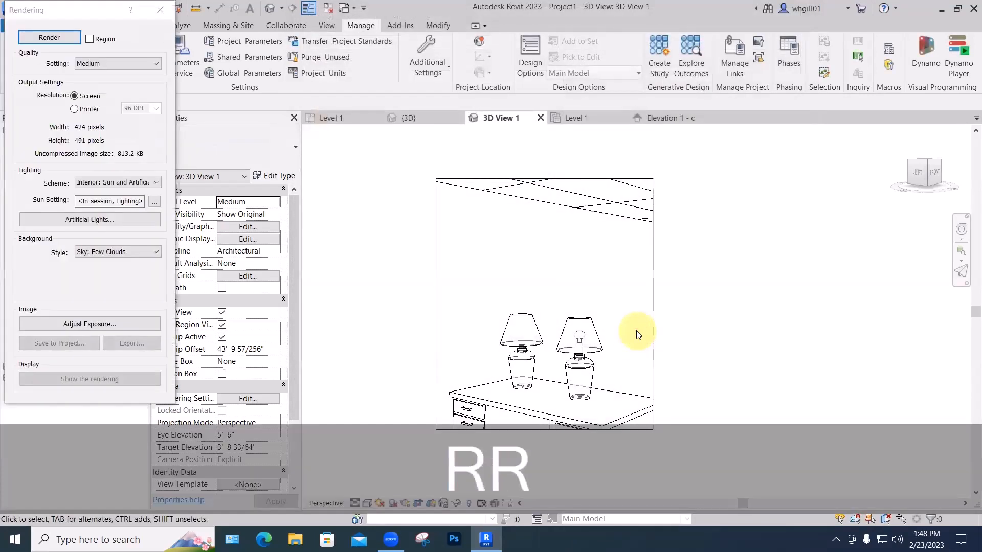
{"action": "left_click", "coordinate": [48, 37]}
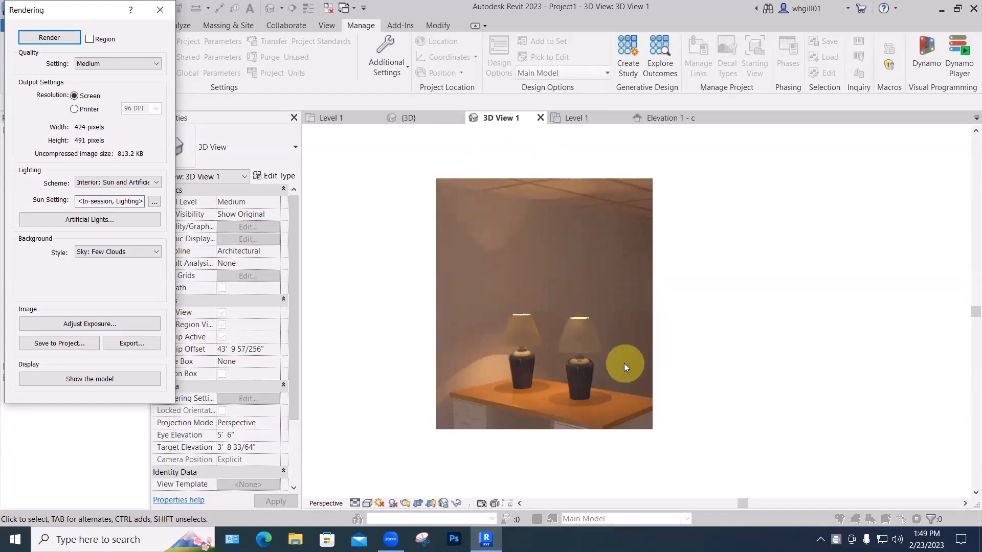
{"action": "left_click", "coordinate": [160, 10]}
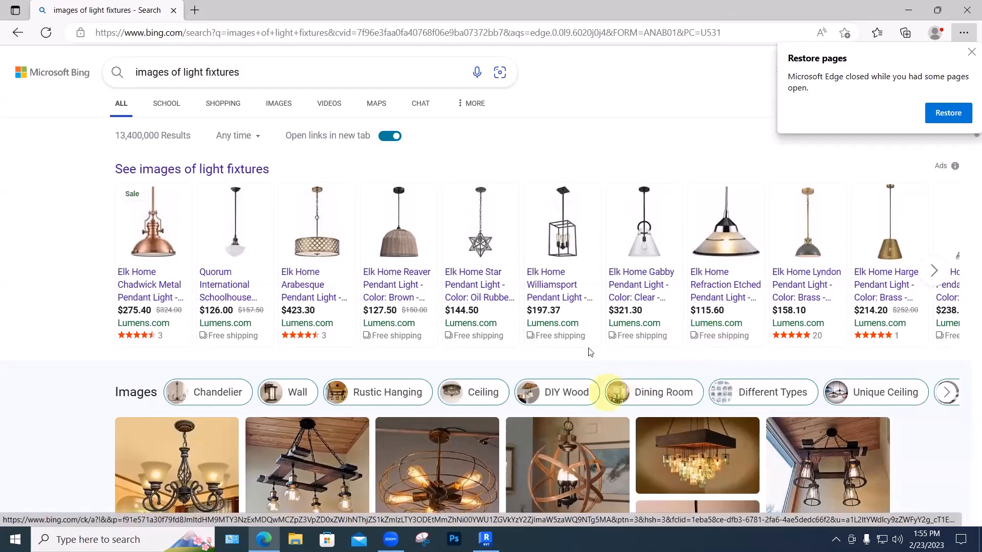
- Examine the web image results for light fixtures in Microsoft Edge as design references, and close the browser
{"action": "scroll", "coordinate": [588, 350], "scroll_direction": "down", "scroll_amount": 3}
{"action": "scroll", "coordinate": [589, 353], "scroll_direction": "down", "scroll_amount": 3}
{"action": "scroll", "coordinate": [949, 460], "scroll_direction": "up", "scroll_amount": 1}
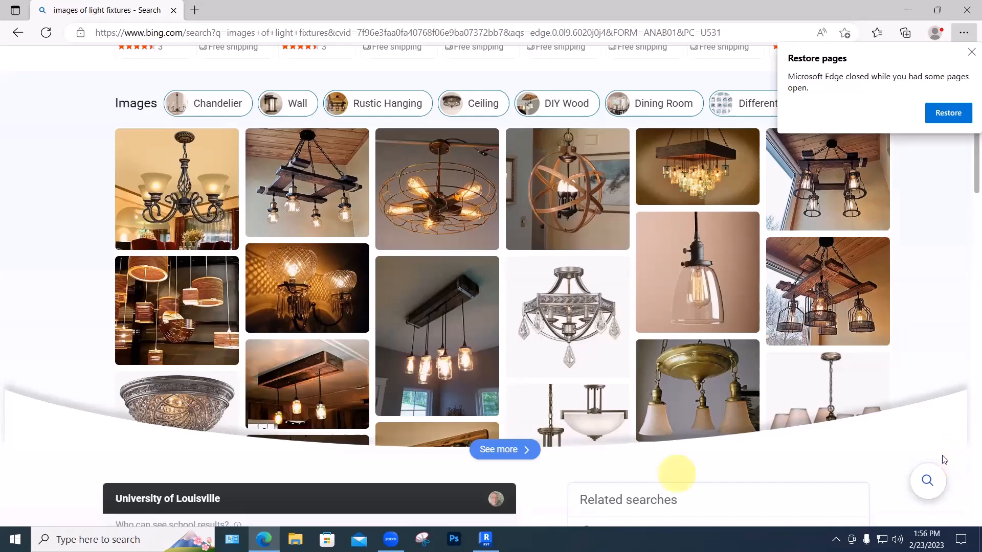
{"action": "scroll", "coordinate": [169, 358], "scroll_direction": "down", "scroll_amount": 1}
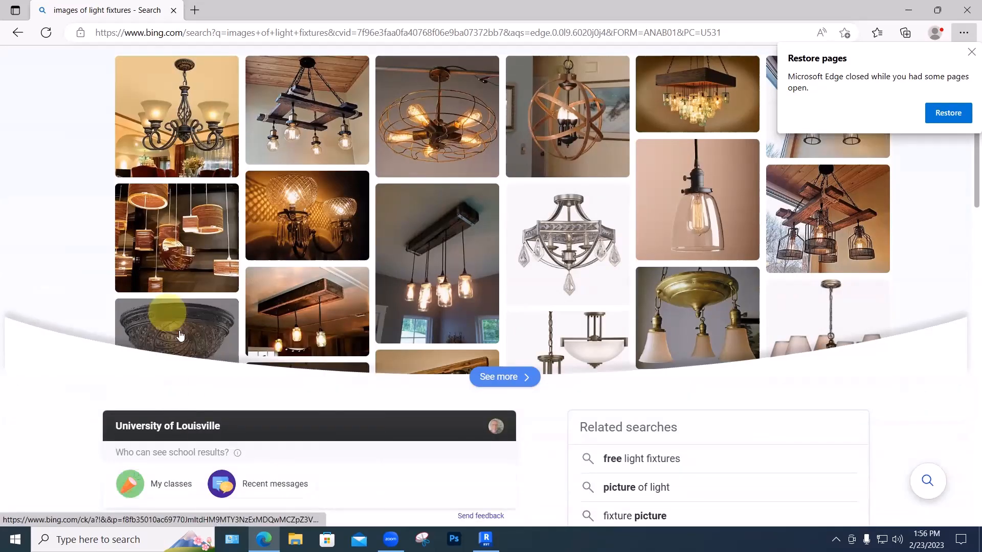
{"action": "mouse_move", "coordinate": [179, 334]}
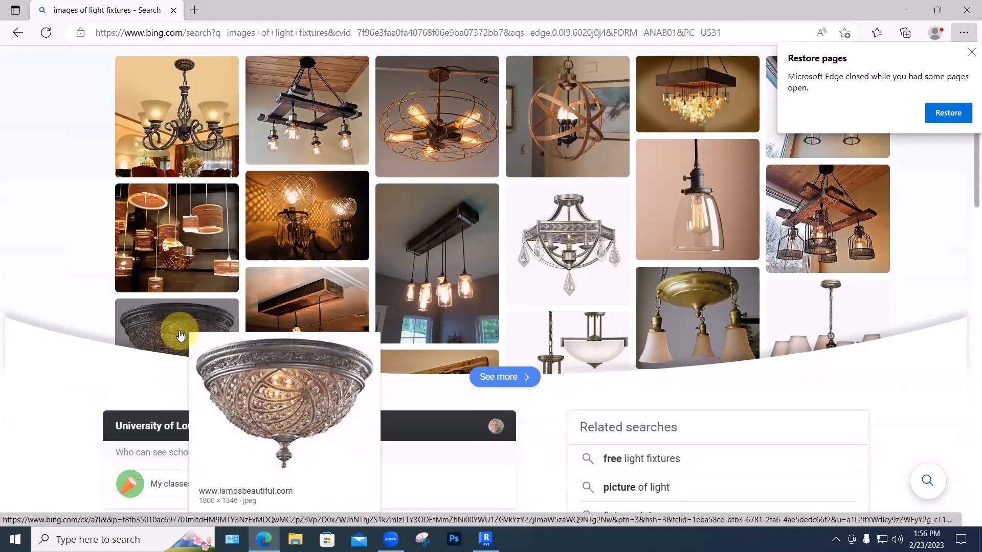
{"action": "mouse_move", "coordinate": [448, 297]}
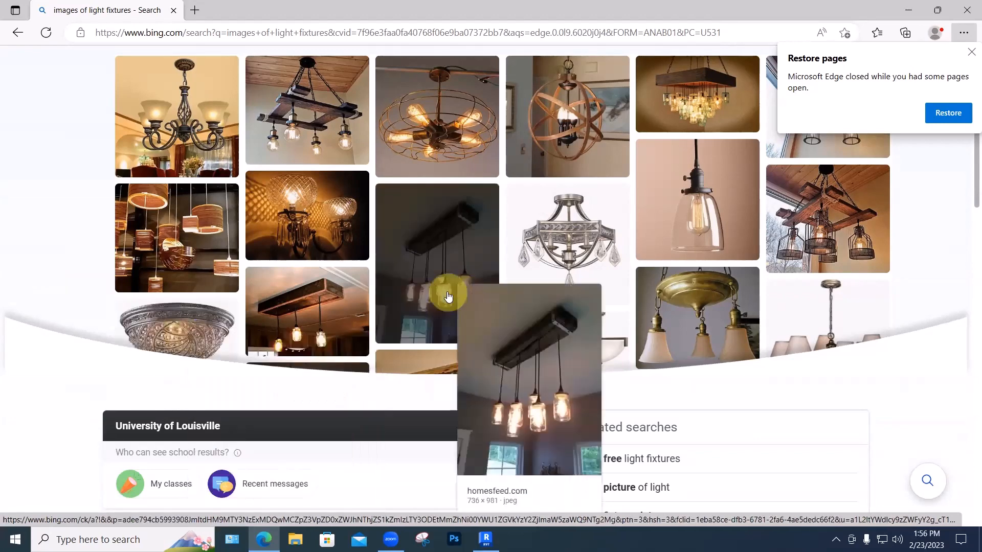
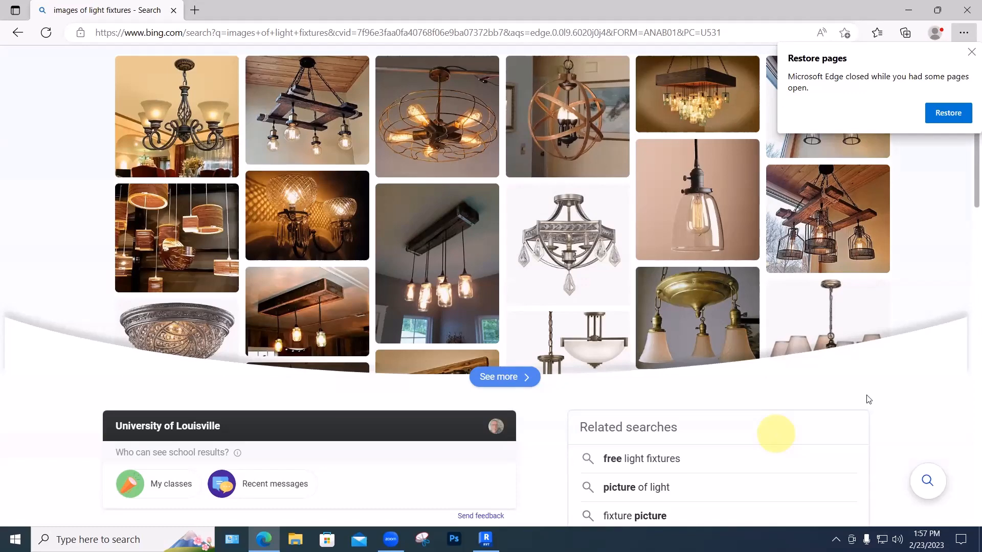
{"action": "left_click", "coordinate": [966, 13]}
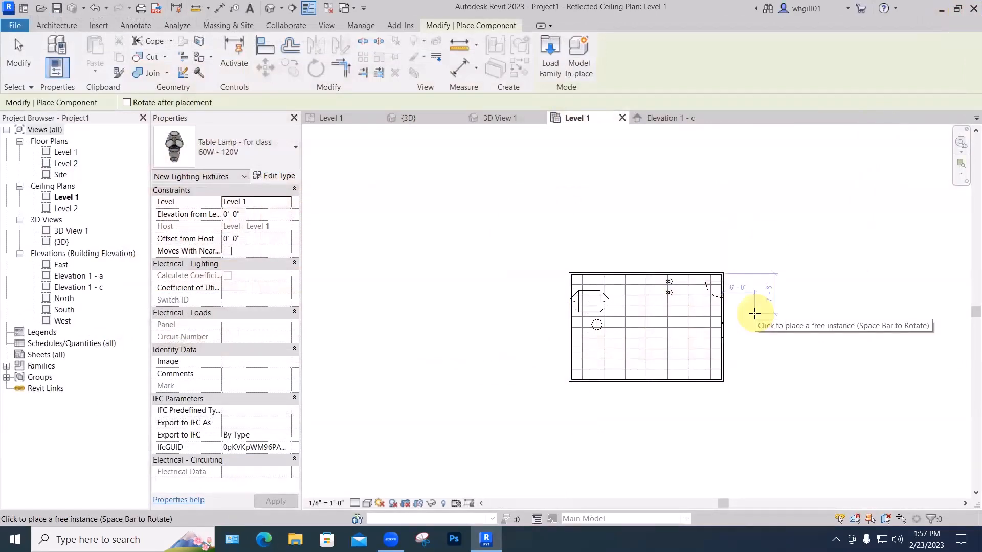
- Cancel the lamp placement and create a new family from the Lighting Fixture wall based.rft template
{"action": "key", "text": "Escape"}
{"action": "key", "text": "Escape"}
{"action": "key", "text": "Escape"}
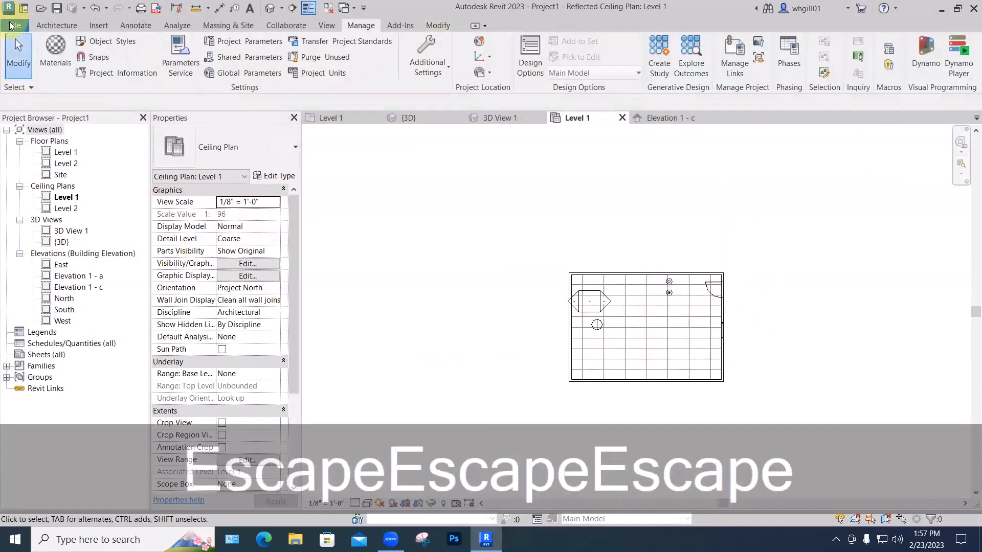
{"action": "left_click", "coordinate": [11, 25]}
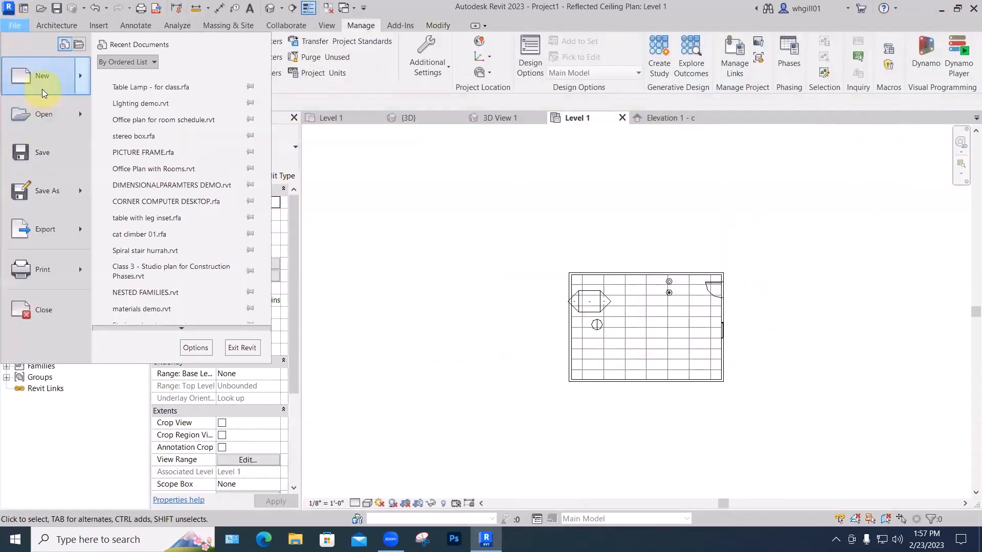
{"action": "mouse_move", "coordinate": [42, 89]}
{"action": "left_click", "coordinate": [125, 117]}
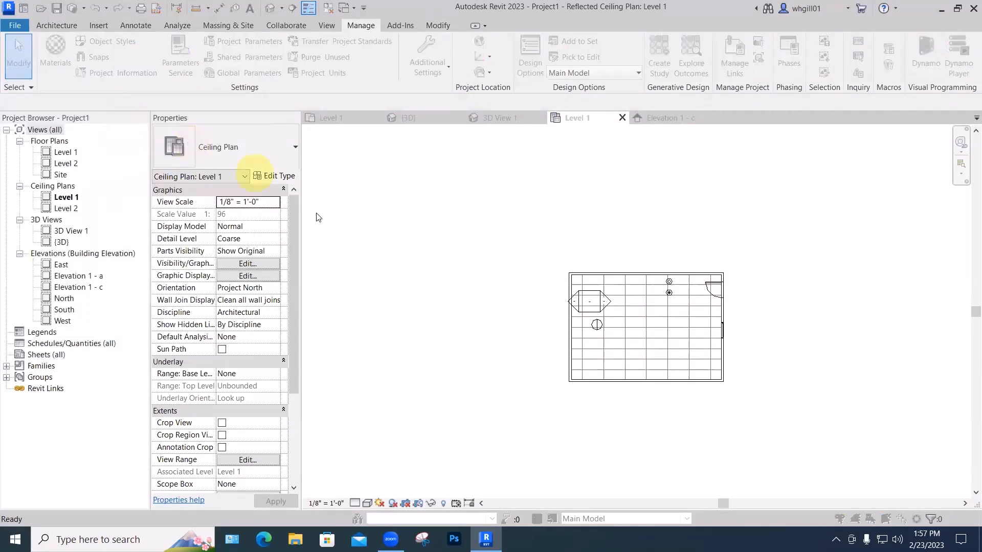
{"action": "double_click", "coordinate": [522, 211]}
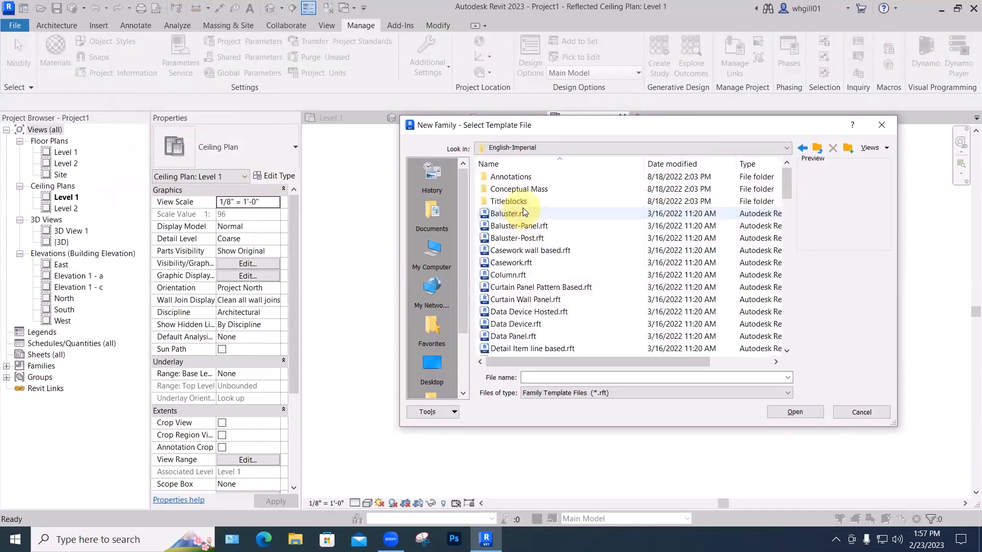
{"action": "scroll", "coordinate": [522, 211], "scroll_direction": "down", "scroll_amount": 8}
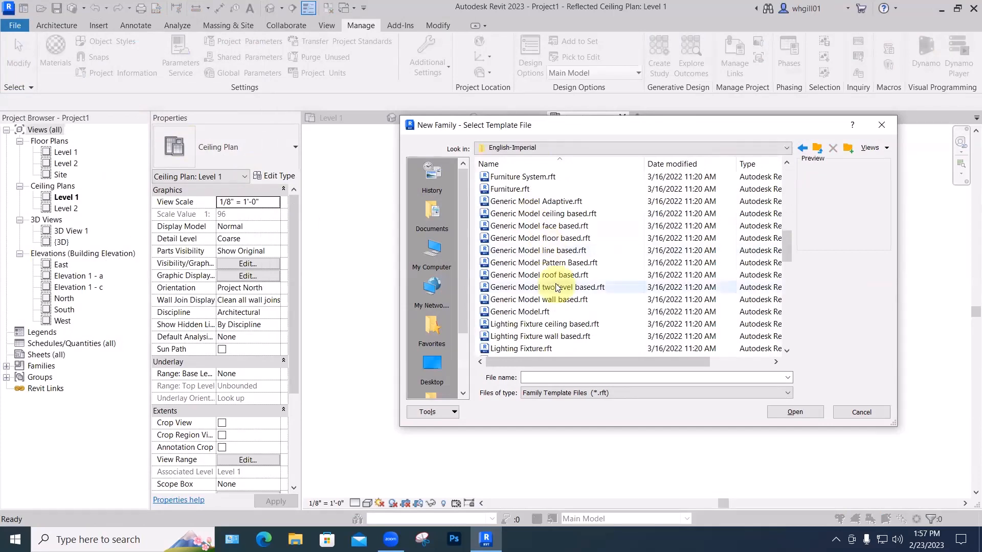
{"action": "scroll", "coordinate": [557, 287], "scroll_direction": "down", "scroll_amount": 3}
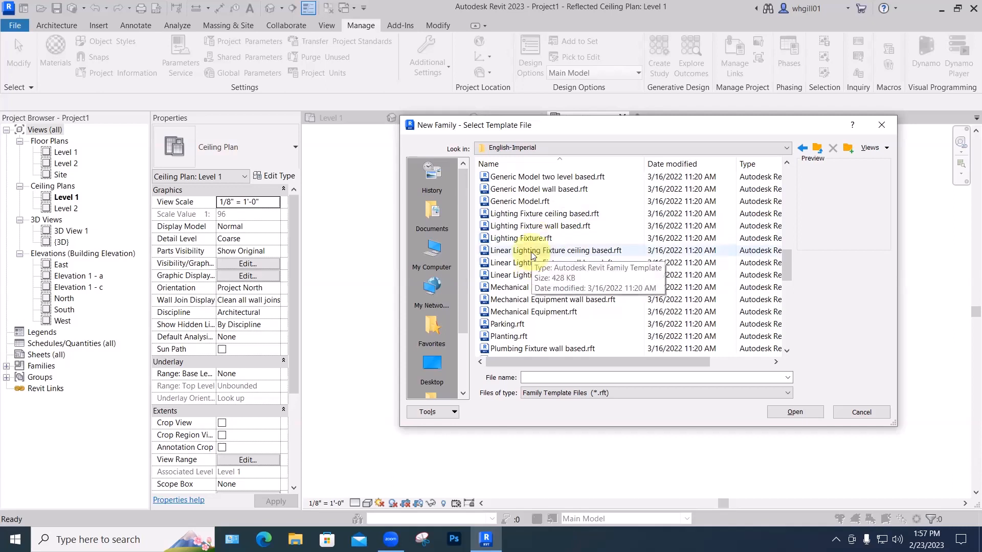
{"action": "left_click", "coordinate": [533, 226]}
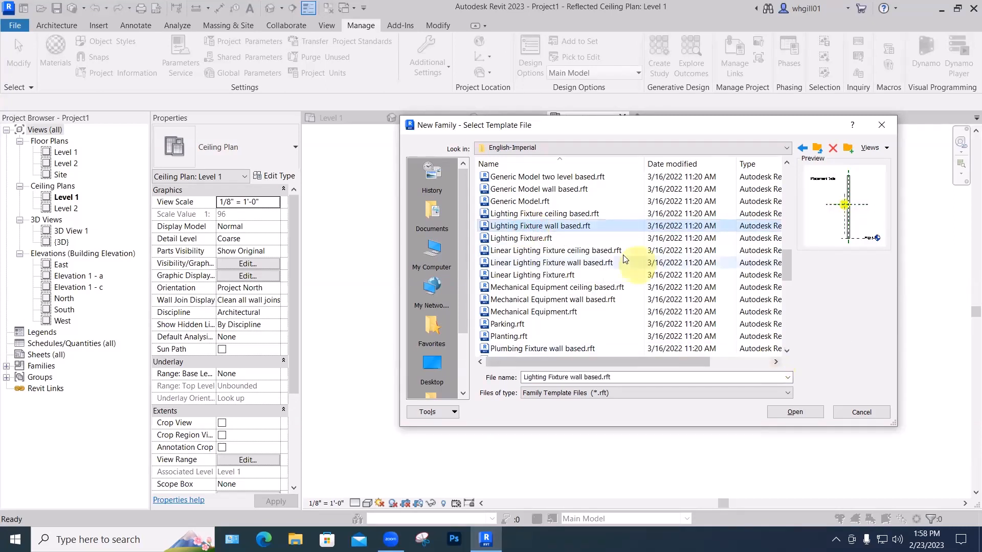
{"action": "left_click", "coordinate": [787, 412]}
- Open the new lighting fixture family's Left elevation around the light source beside the wall
{"action": "scroll", "coordinate": [715, 340], "scroll_direction": "down", "scroll_amount": 1}
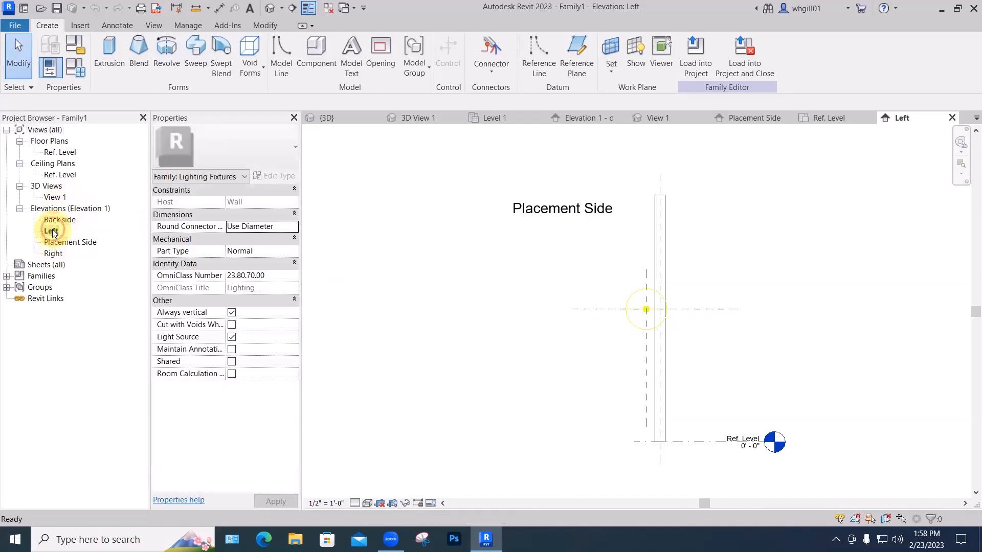
{"action": "scroll", "coordinate": [641, 306], "scroll_direction": "up", "scroll_amount": 3}
{"action": "scroll", "coordinate": [640, 307], "scroll_direction": "up", "scroll_amount": 1}
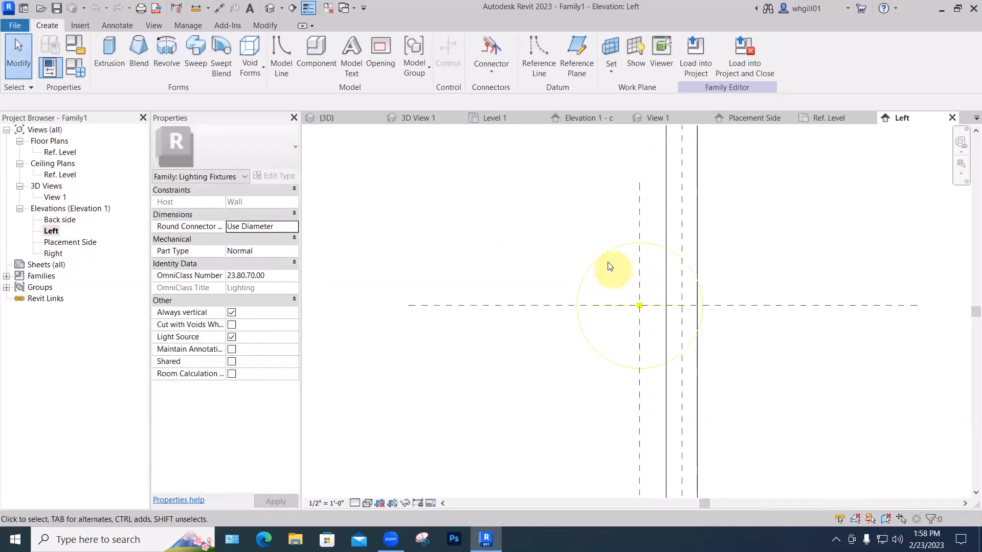
- Examine the light source's emission shape and light distribution options, then close the wall-based fixture family
{"action": "left_click", "coordinate": [614, 251]}
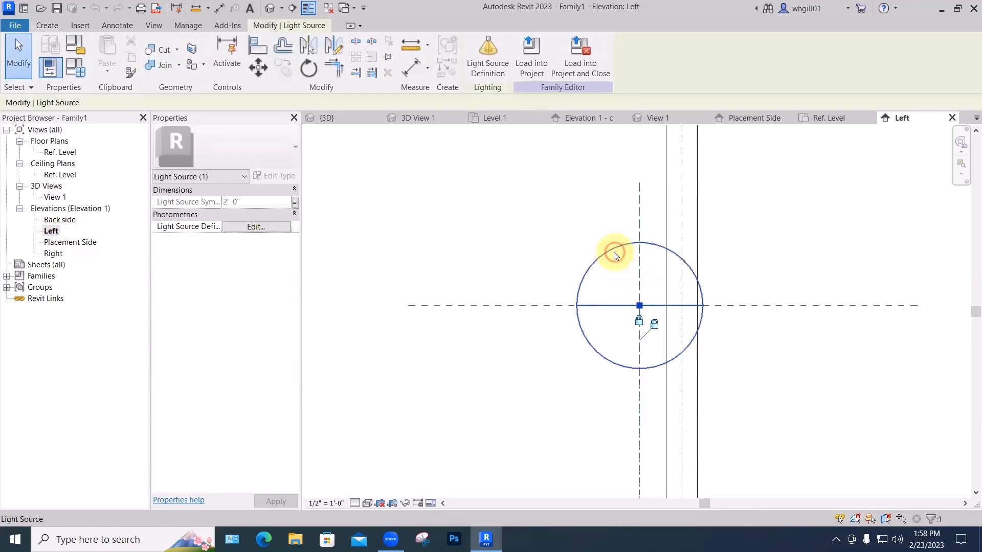
{"action": "left_click", "coordinate": [265, 227]}
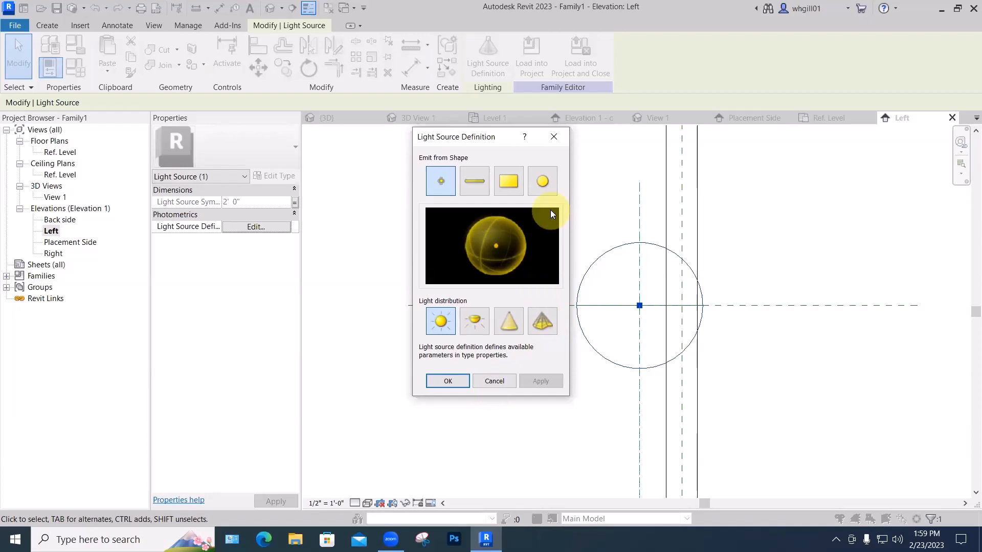
{"action": "left_click", "coordinate": [554, 137]}
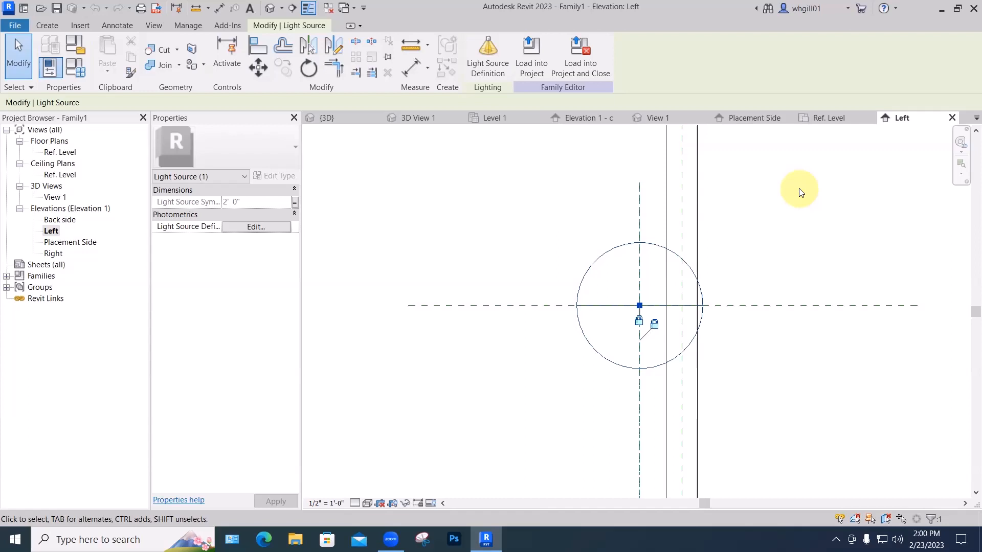
{"action": "left_click", "coordinate": [15, 25]}
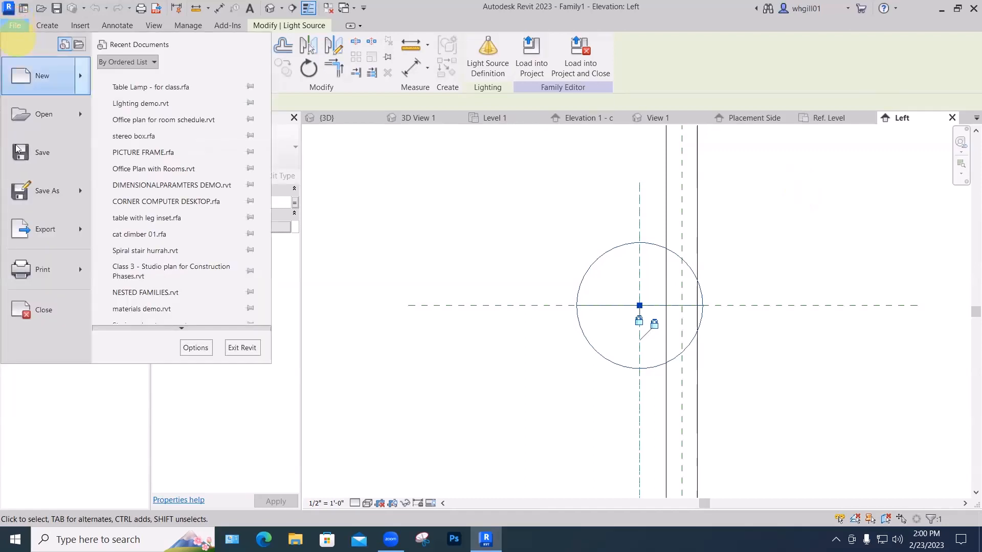
{"action": "left_click", "coordinate": [36, 310]}
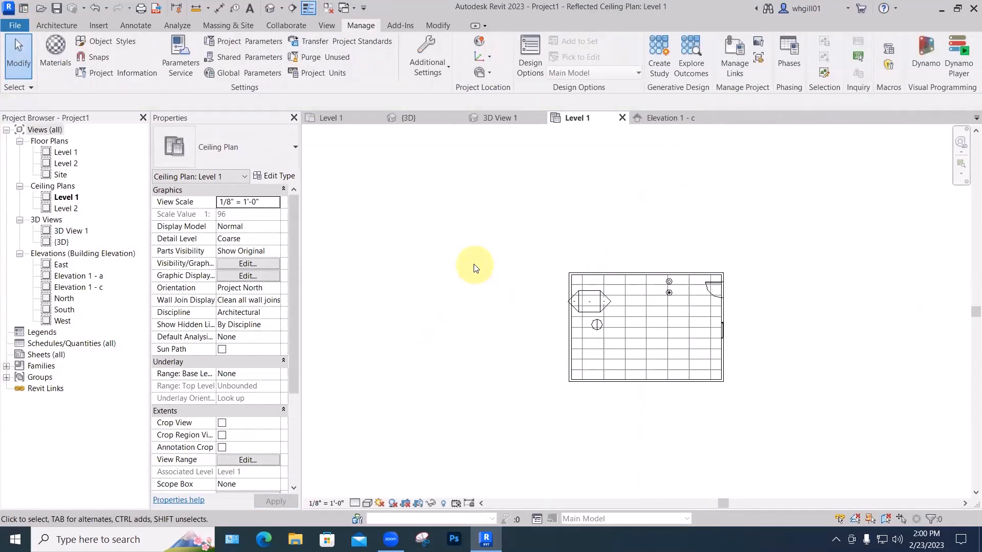
- Load the Floor Lamp - Arm Extension.rfa family into the project and place the lamp beside the desk
{"action": "key", "text": "c"}
{"action": "key", "text": "m"}
{"action": "left_click", "coordinate": [592, 190]}
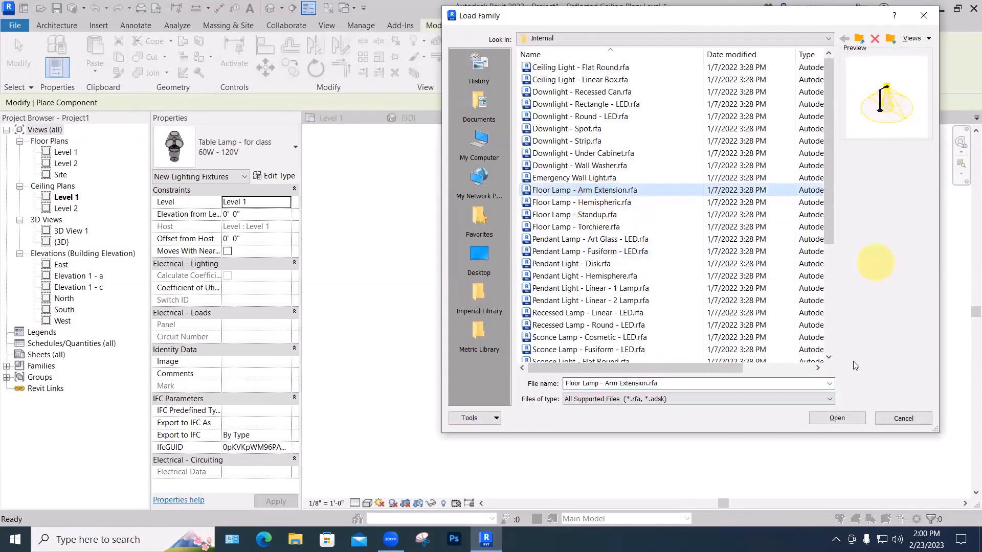
{"action": "left_click", "coordinate": [831, 418]}
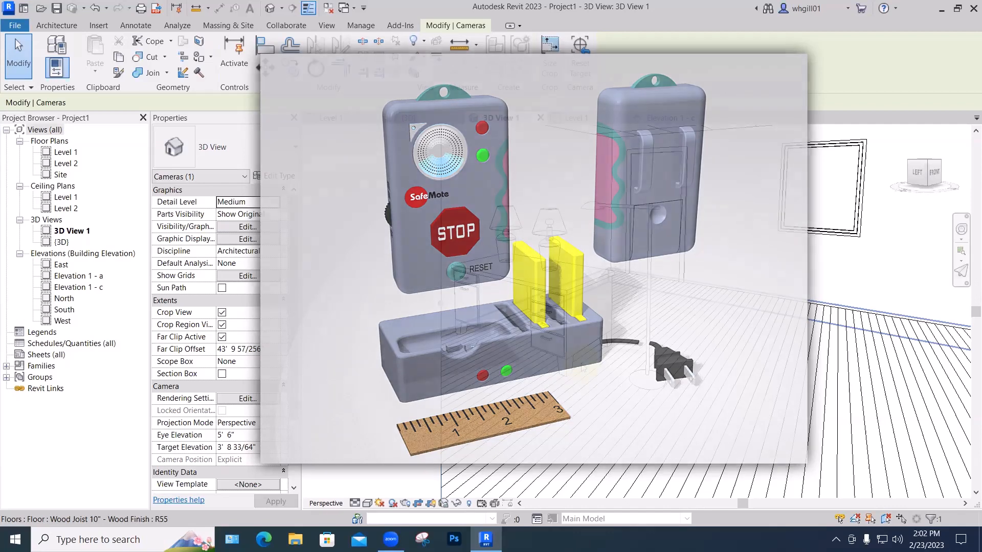
{"action": "key", "text": "space"}
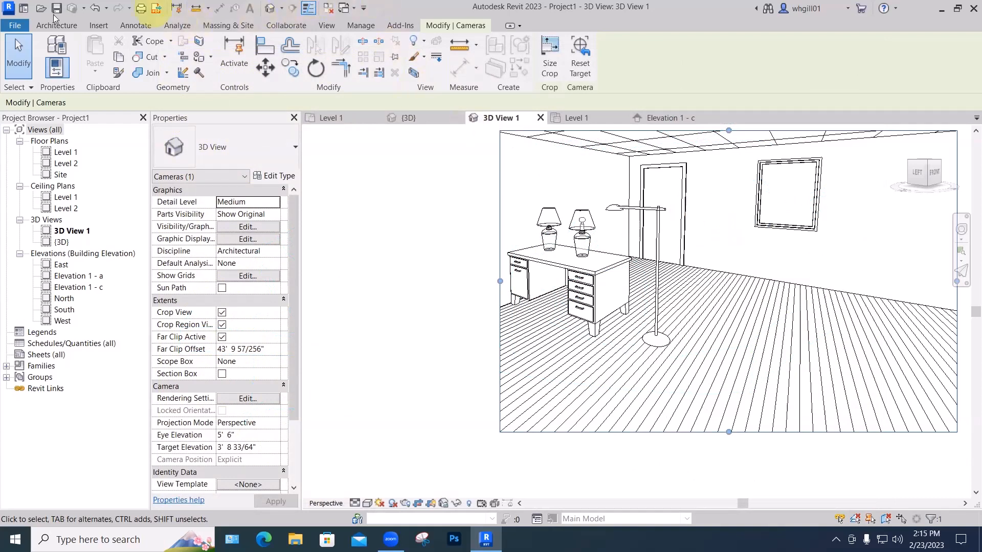
- Create a new family from the Lighting Fixture.rft template in the English-Imperial folder
{"action": "left_click", "coordinate": [16, 25]}
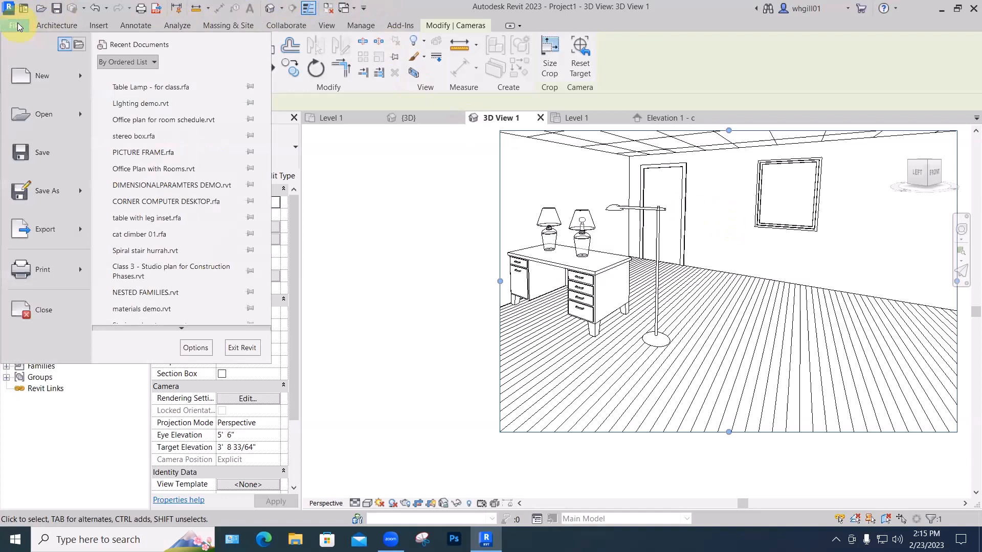
{"action": "mouse_move", "coordinate": [35, 77]}
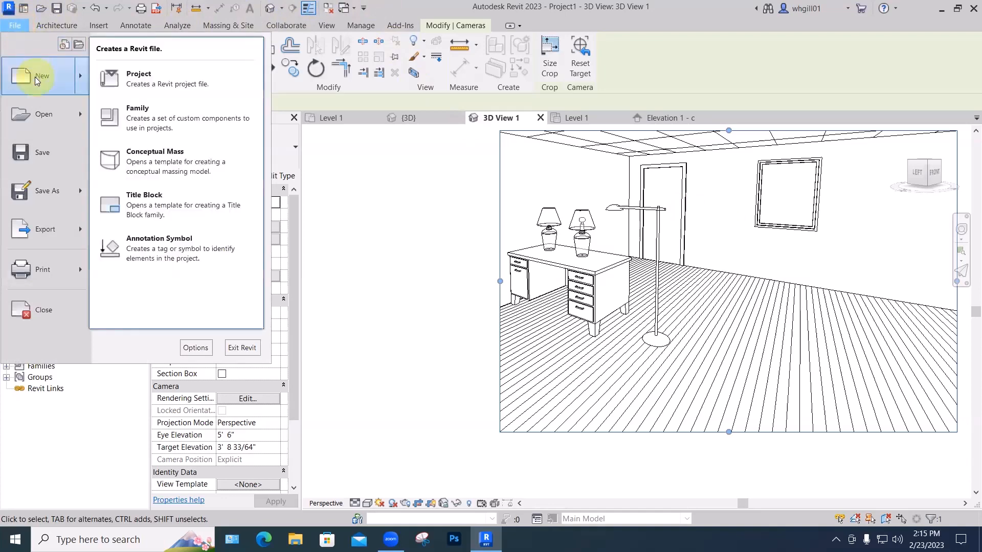
{"action": "left_click", "coordinate": [130, 122]}
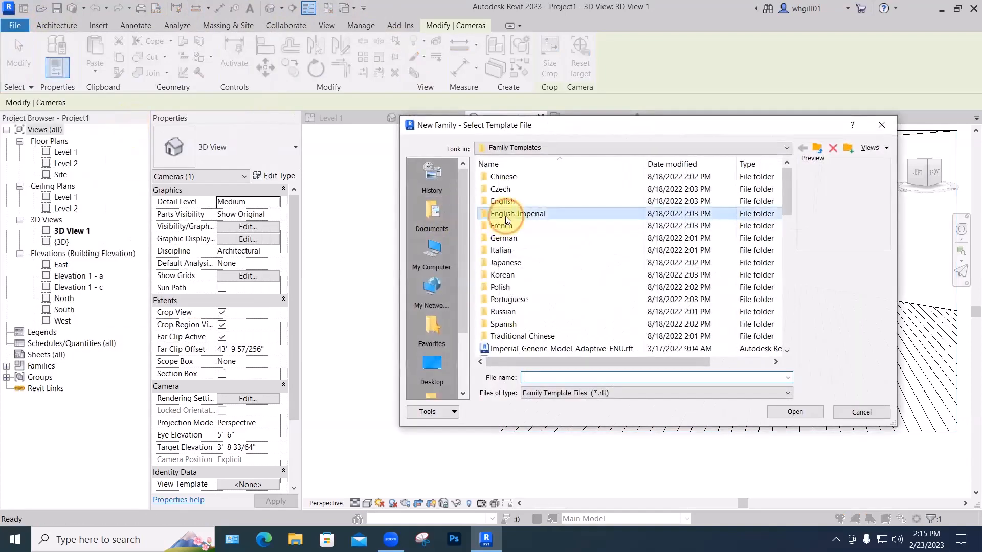
{"action": "double_click", "coordinate": [505, 216]}
{"action": "scroll", "coordinate": [596, 284], "scroll_direction": "down", "scroll_amount": 8}
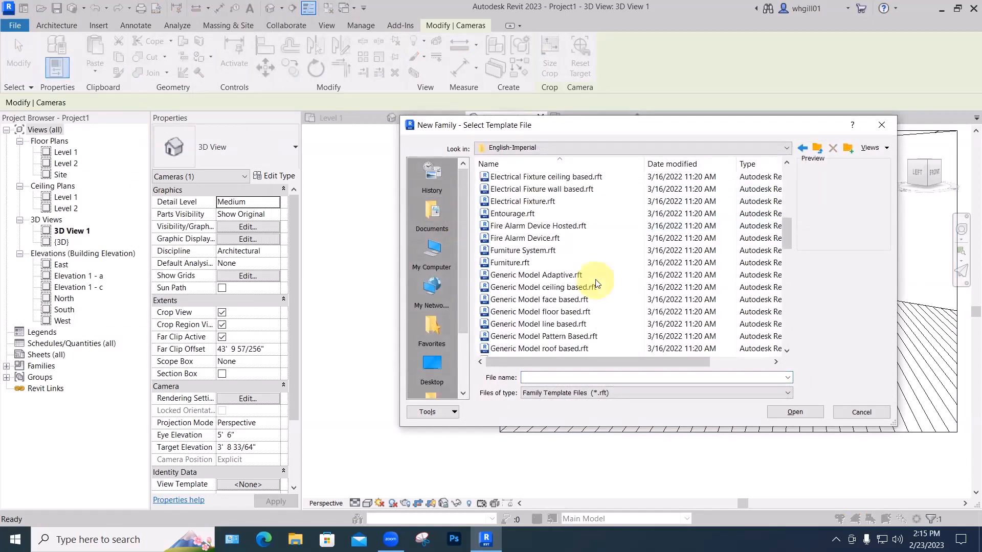
{"action": "scroll", "coordinate": [595, 283], "scroll_direction": "down", "scroll_amount": 4}
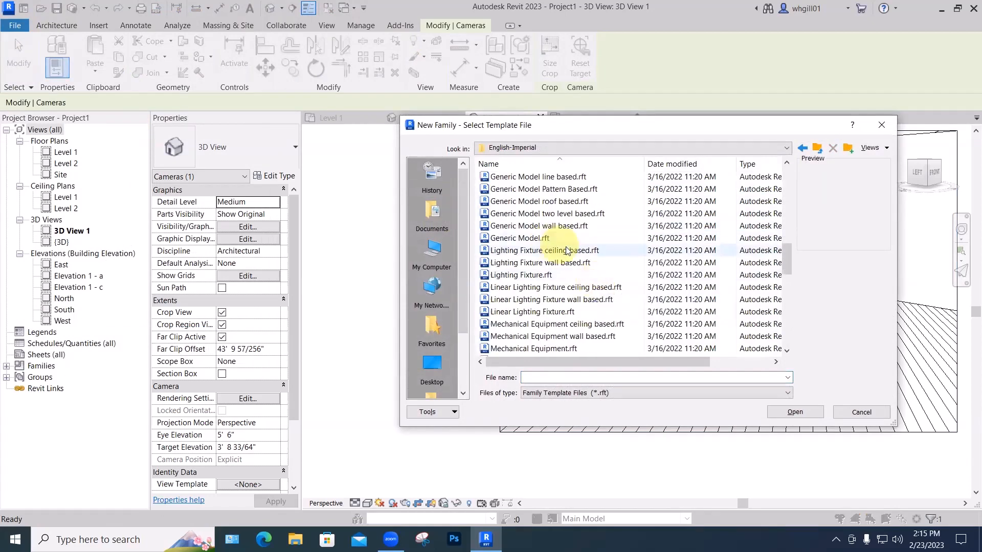
{"action": "left_click", "coordinate": [523, 277]}
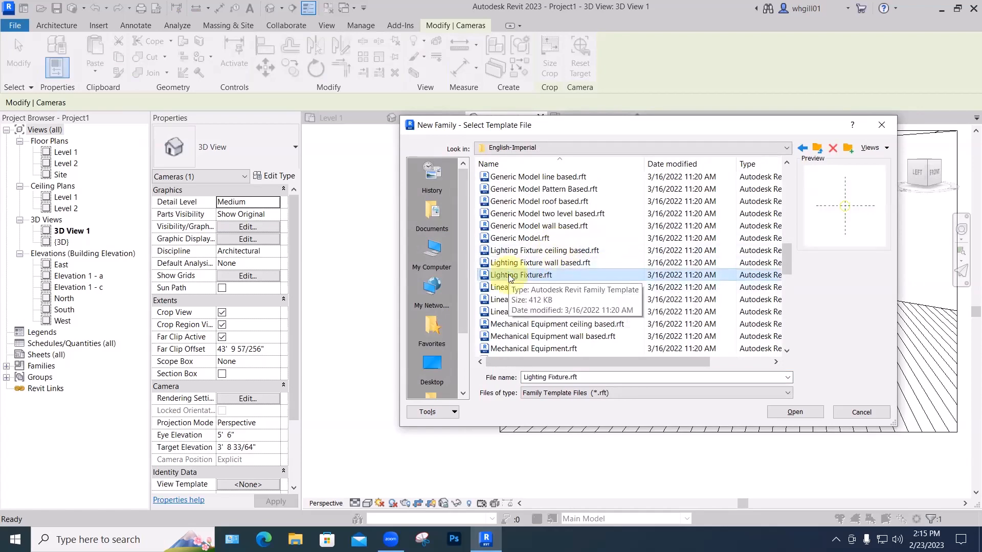
{"action": "left_click", "coordinate": [790, 409]}
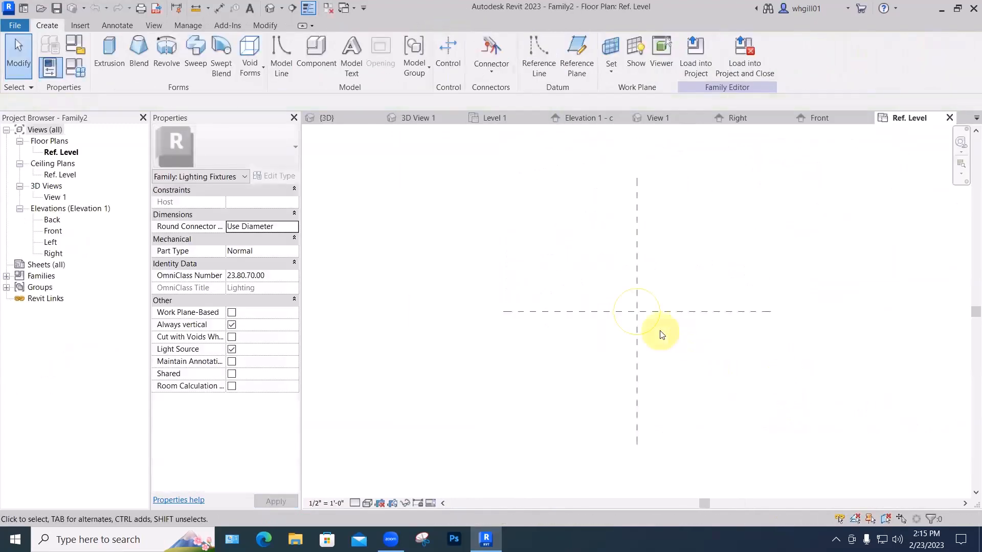
- Accept the light source definition with point emission and spherical distribution, and deselect the light source
{"action": "left_click", "coordinate": [653, 326]}
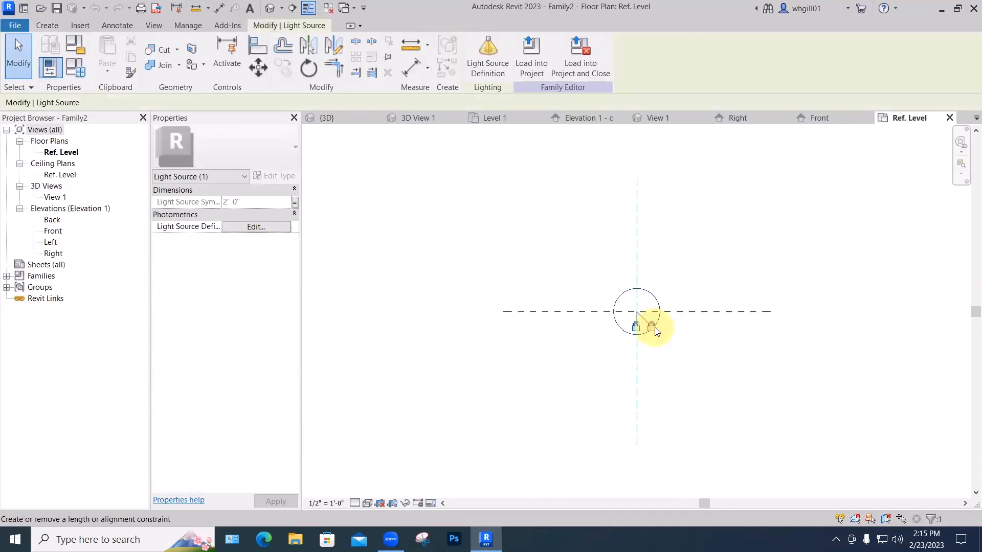
{"action": "left_click", "coordinate": [260, 227]}
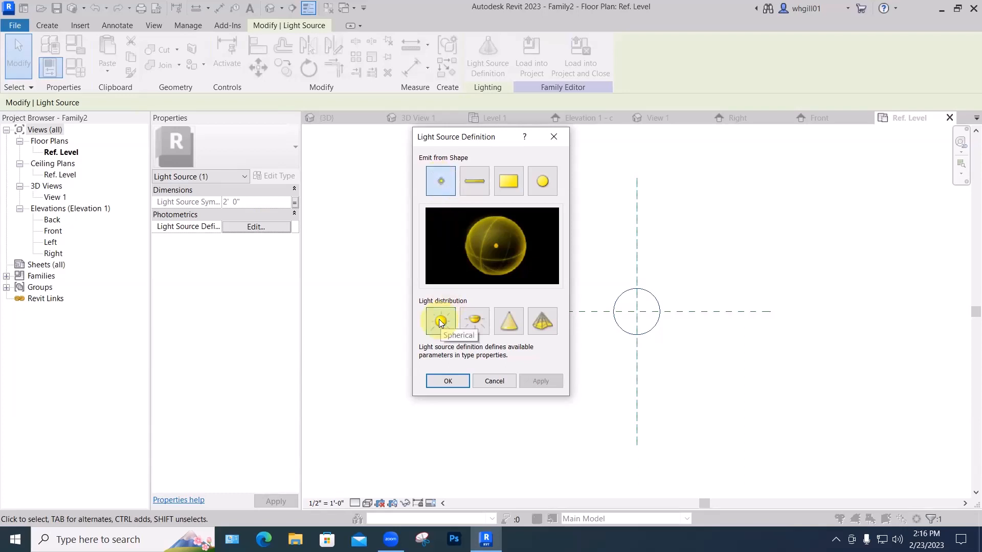
{"action": "left_click", "coordinate": [445, 381]}
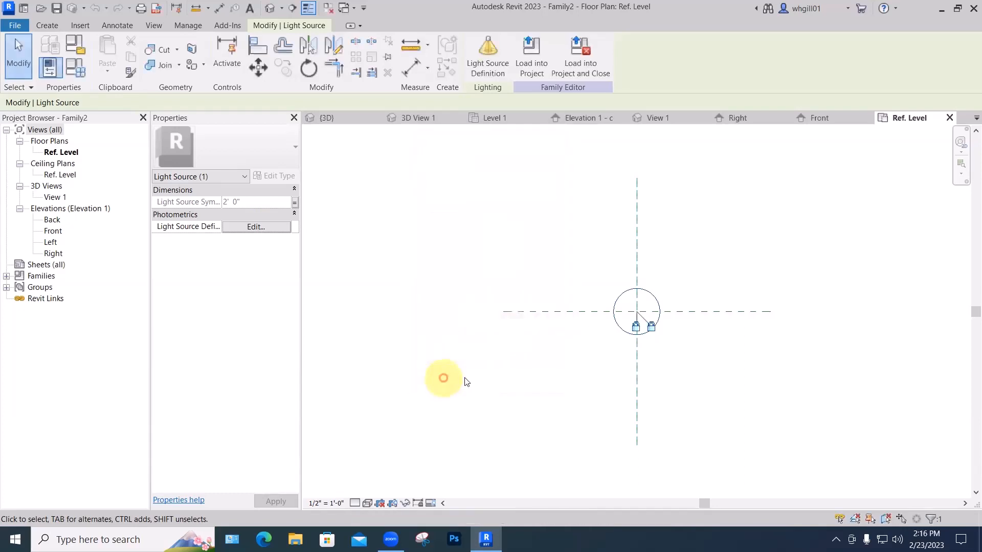
{"action": "left_click", "coordinate": [556, 376]}
{"action": "left_click", "coordinate": [547, 358]}
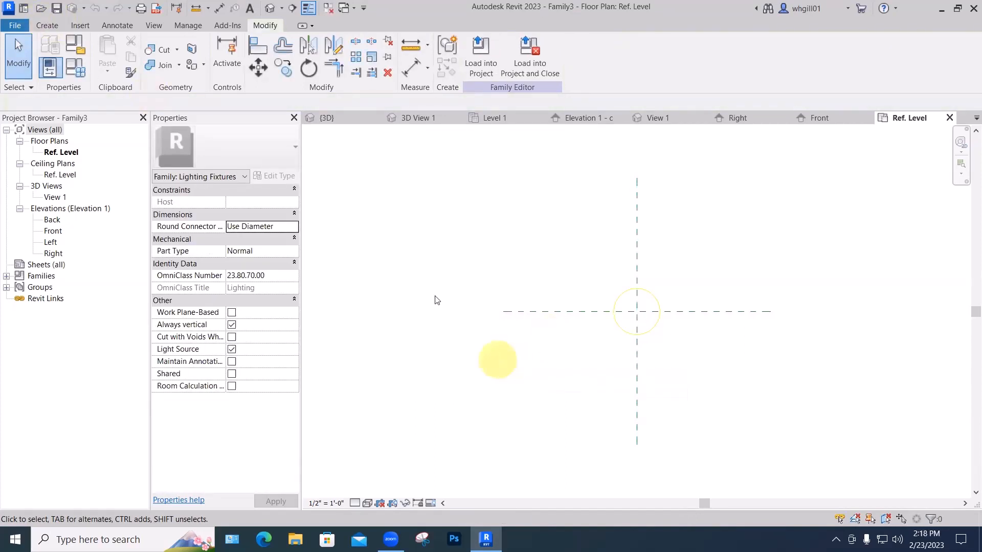
- Start an extrusion and sketch a line about 4'-1" long on the horizontal reference plane, ending at the light source's centre
{"action": "left_click", "coordinate": [50, 23]}
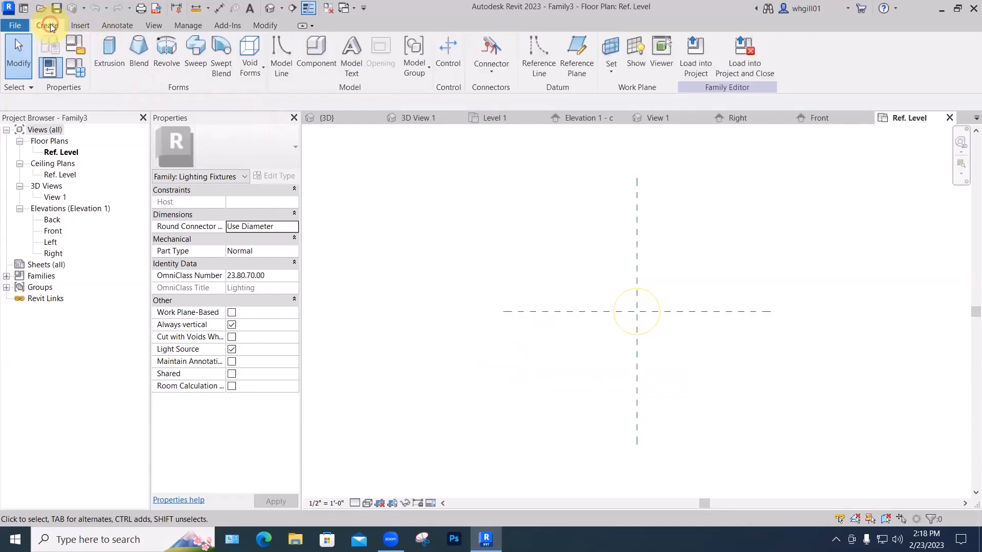
{"action": "left_click", "coordinate": [108, 48]}
{"action": "left_click", "coordinate": [500, 43]}
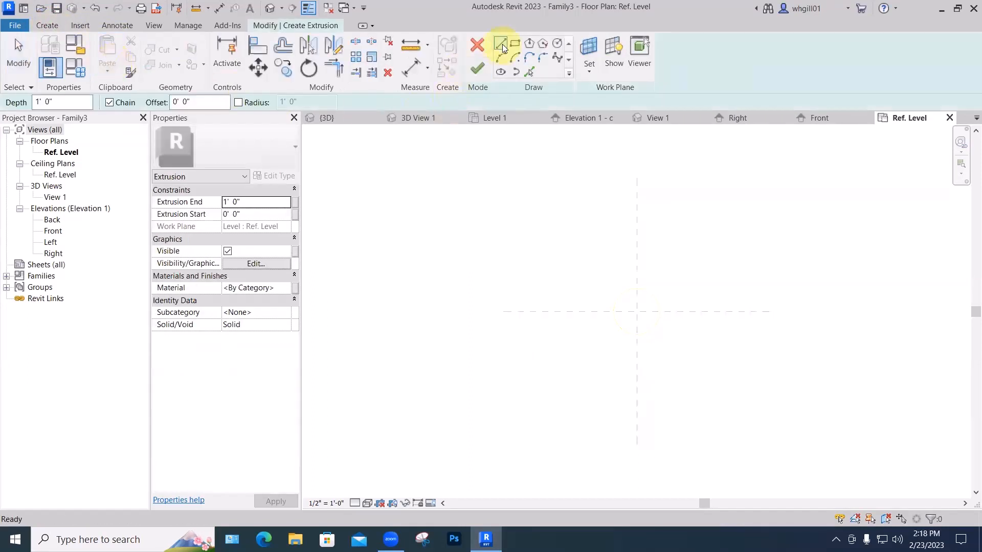
{"action": "left_click", "coordinate": [528, 311]}
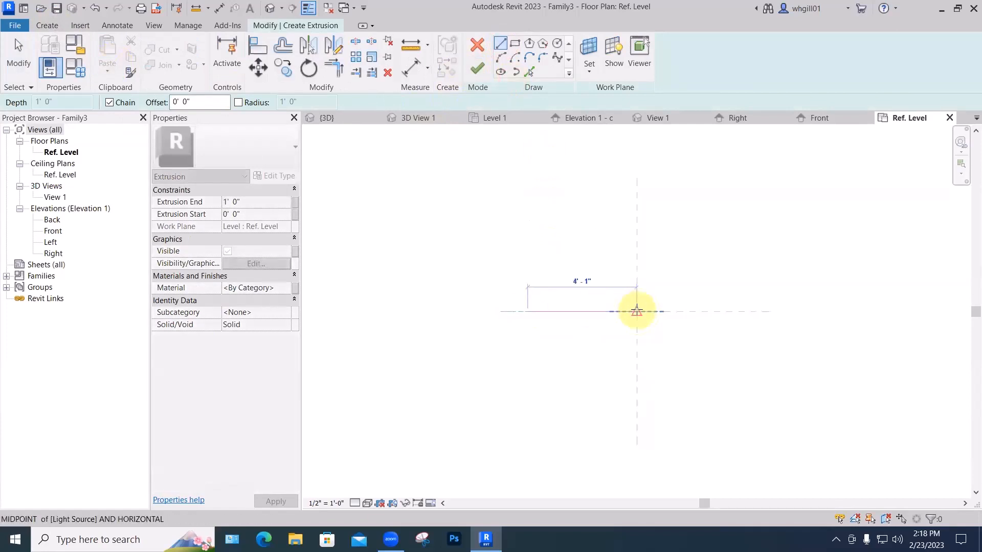
{"action": "left_click", "coordinate": [636, 311]}
{"action": "key", "text": "Escape"}
{"action": "key", "text": "Escape"}
- Shorten the sketch line to about 1'-2" by moving its outer end, and lock it to the horizontal reference plane
{"action": "left_click", "coordinate": [530, 314]}
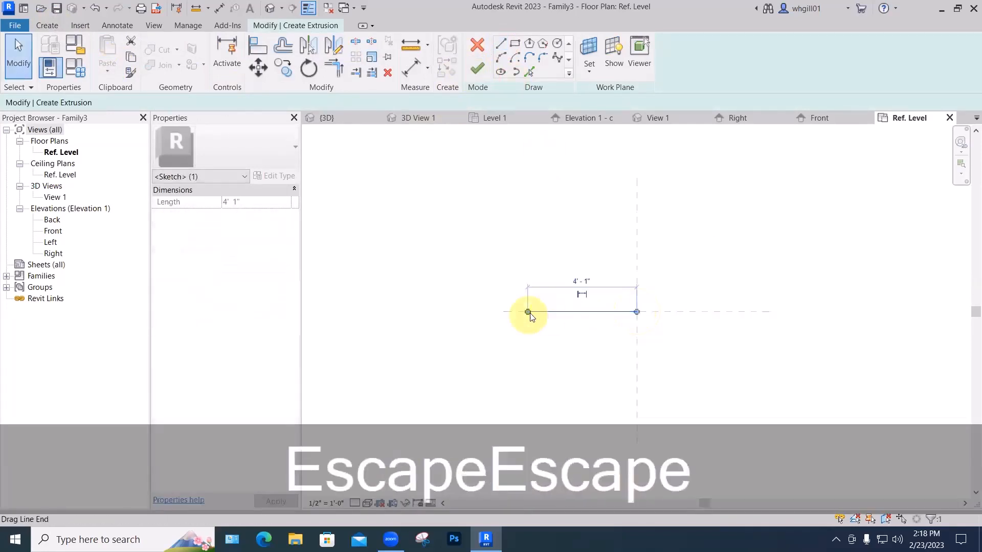
{"action": "left_click_drag", "start_coordinate": [528, 312], "coordinate": [606, 313]}
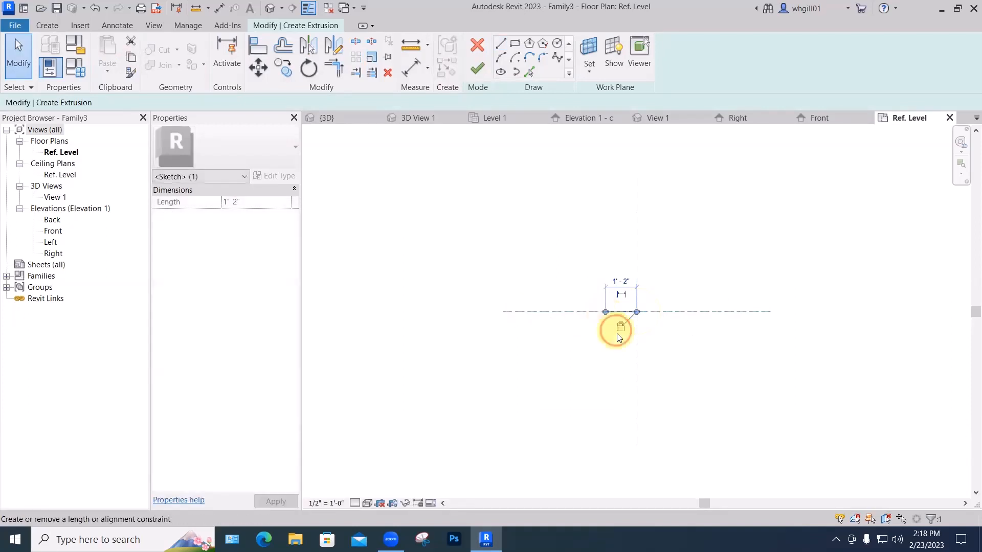
{"action": "middle_click_drag", "start_coordinate": [616, 349], "coordinate": [597, 367]}
{"action": "scroll", "coordinate": [586, 353], "scroll_direction": "up", "scroll_amount": 5}
{"action": "key", "text": "Escape"}
{"action": "key", "text": "Escape"}
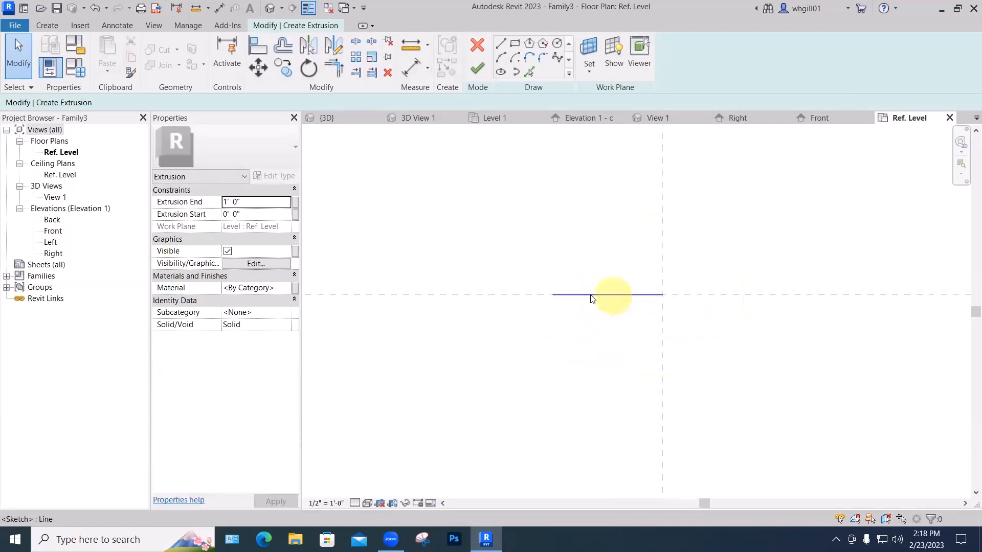
- Move the line's centre end down the vertical reference plane to slant it about 23°, removing the conflicting constraints
{"action": "left_click", "coordinate": [559, 294]}
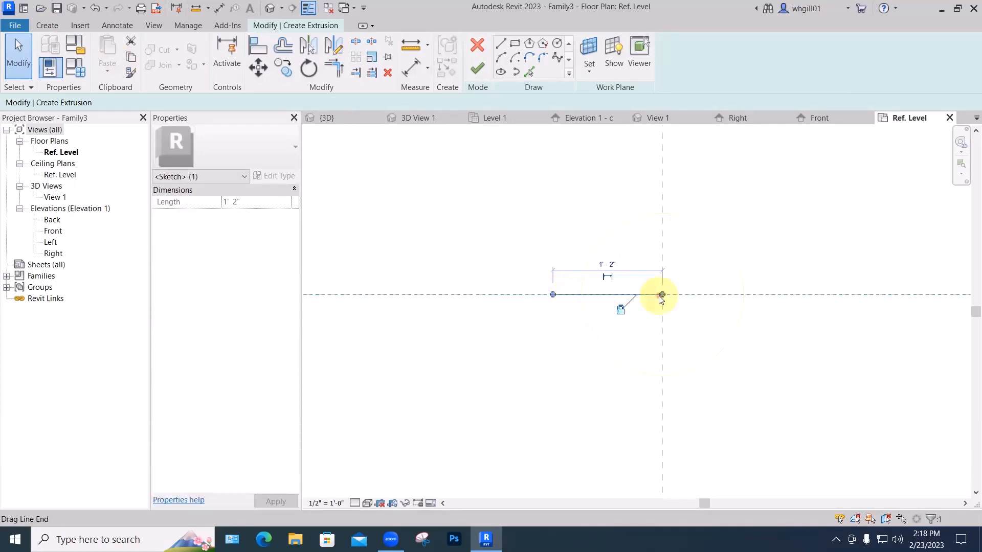
{"action": "left_click_drag", "start_coordinate": [663, 296], "coordinate": [666, 341]}
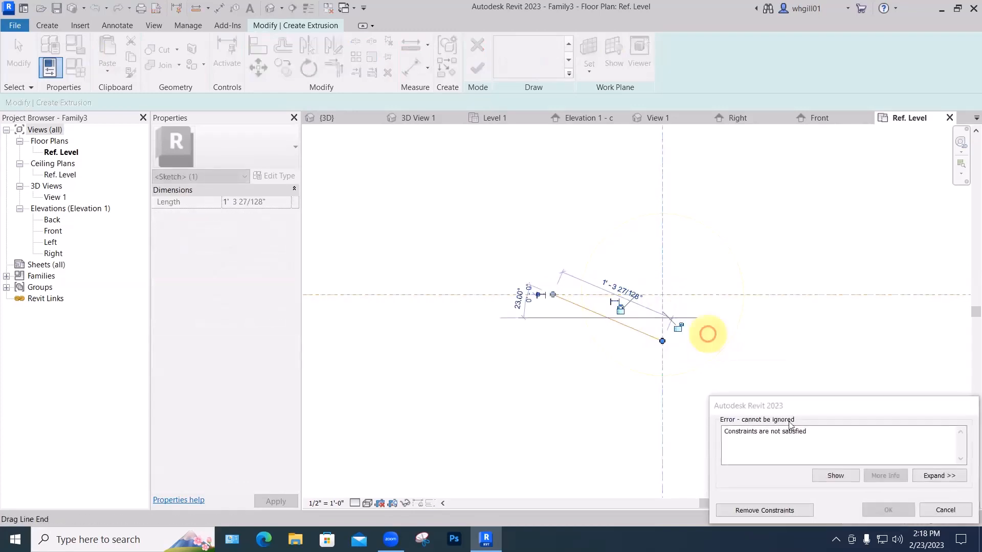
{"action": "left_click", "coordinate": [801, 509]}
{"action": "left_click", "coordinate": [613, 406]}
- Mirror a copy of the slanted sketch line about the horizontal reference plane
{"action": "left_click", "coordinate": [588, 310]}
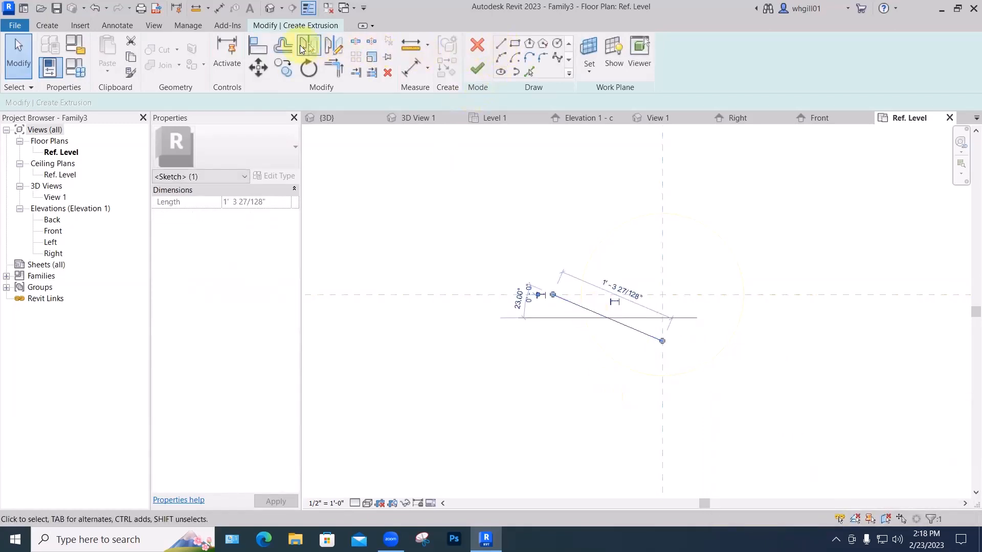
{"action": "left_click", "coordinate": [309, 46]}
{"action": "left_click", "coordinate": [493, 293]}
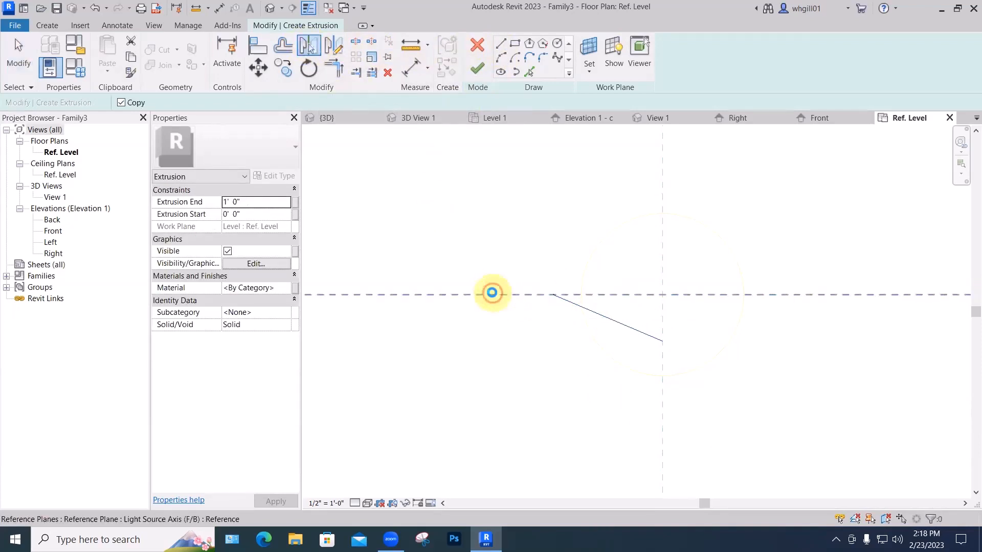
{"action": "left_click", "coordinate": [507, 350]}
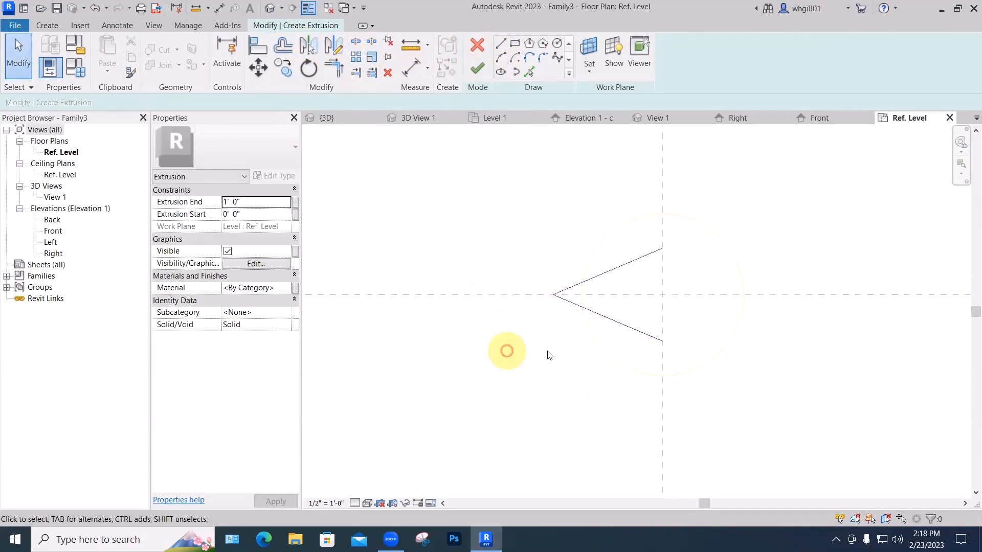
- Close the extrusion profile with an outward arc of about 8 1/4" radius between the open ends of the two slanted lines
{"action": "left_click", "coordinate": [617, 266]}
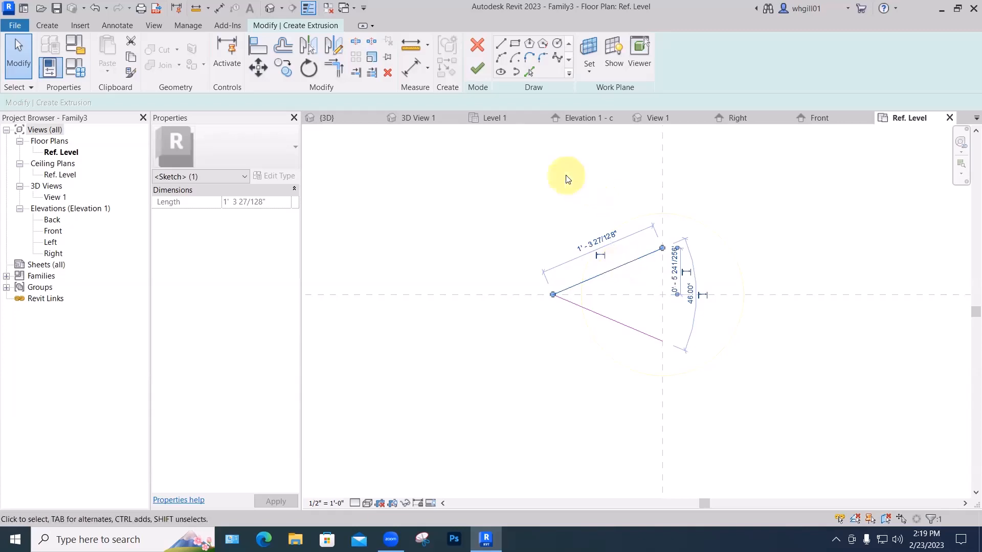
{"action": "left_click", "coordinate": [500, 58]}
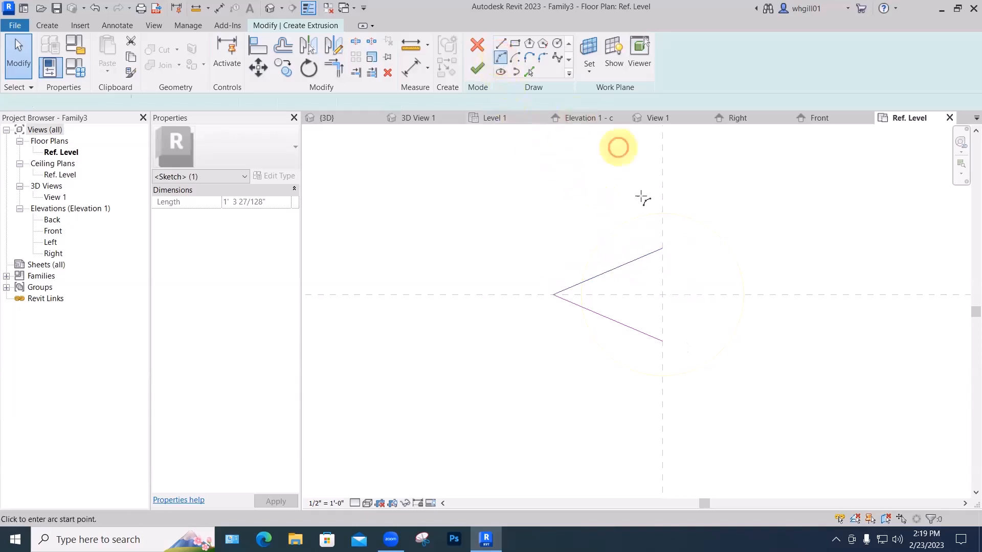
{"action": "left_click", "coordinate": [662, 248]}
{"action": "left_click", "coordinate": [662, 341]}
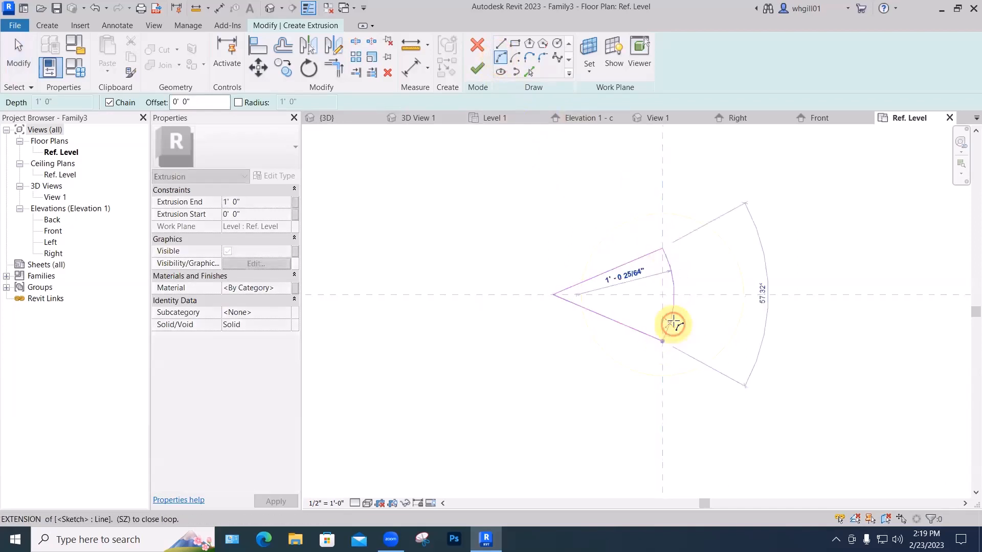
{"action": "left_click", "coordinate": [682, 297]}
{"action": "key", "text": "Escape"}
{"action": "key", "text": "Escape"}
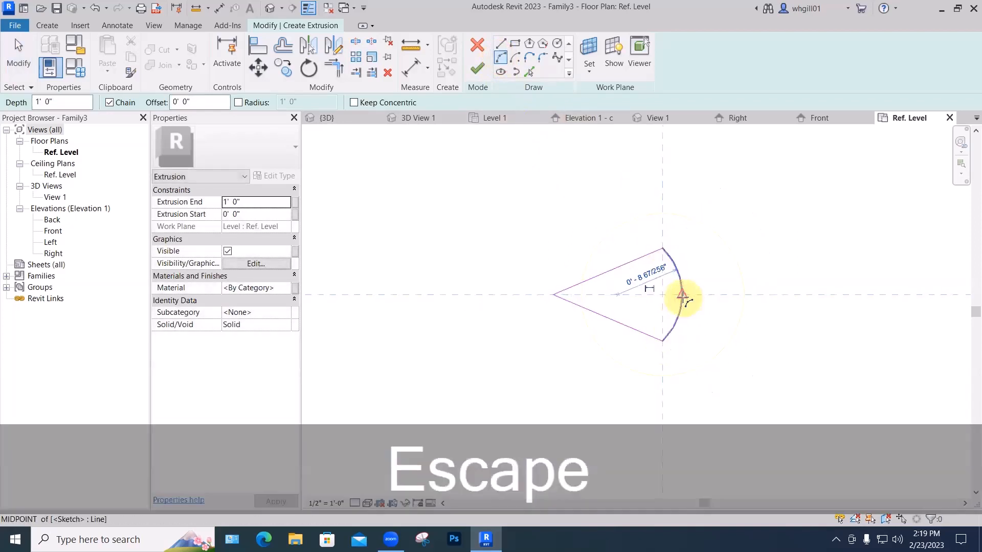
{"action": "mouse_move", "coordinate": [706, 276]}
{"action": "middle_mouse_down"}
{"action": "mouse_move", "coordinate": [713, 249]}
{"action": "mouse_move", "coordinate": [691, 268]}
{"action": "middle_mouse_up"}
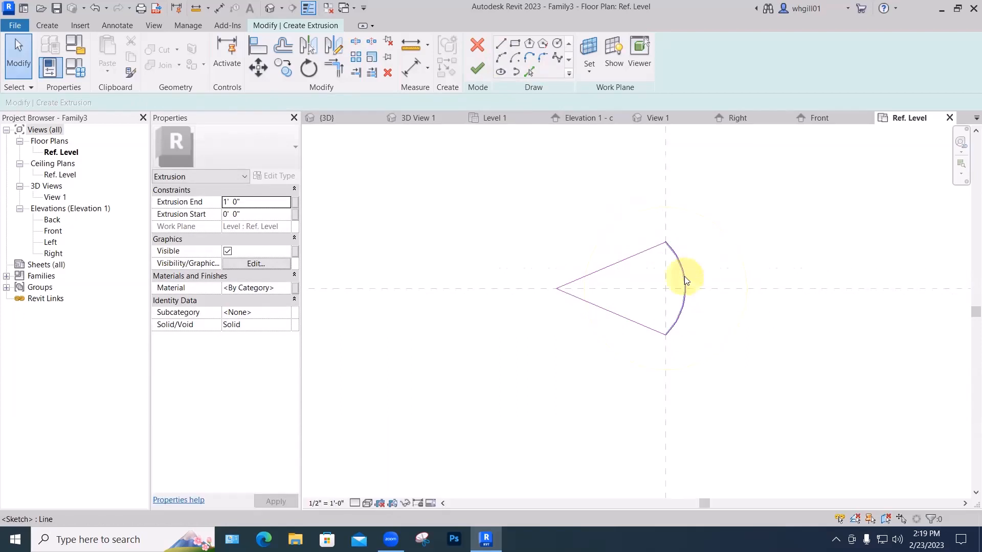
- Flatten the profile's outward arc slightly and finish the extrusion sketch
{"action": "left_click", "coordinate": [685, 276]}
{"action": "left_click", "coordinate": [705, 256]}
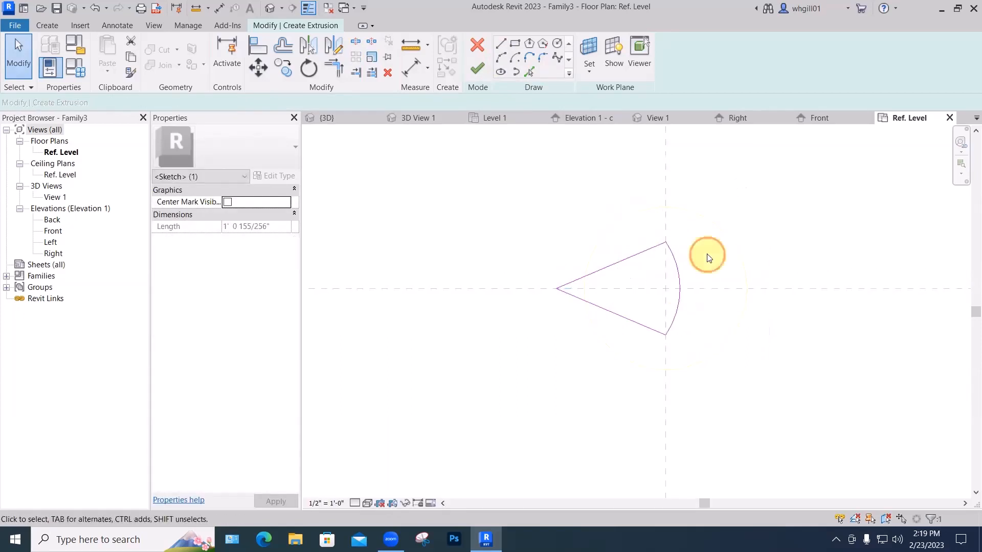
{"action": "middle_click_drag", "start_coordinate": [728, 253], "coordinate": [721, 292]}
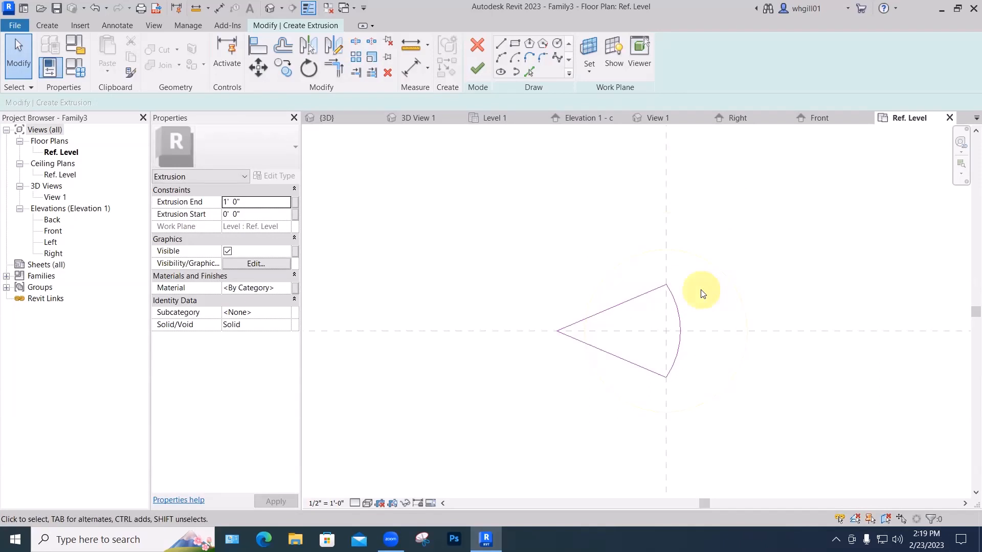
{"action": "left_click", "coordinate": [477, 68]}
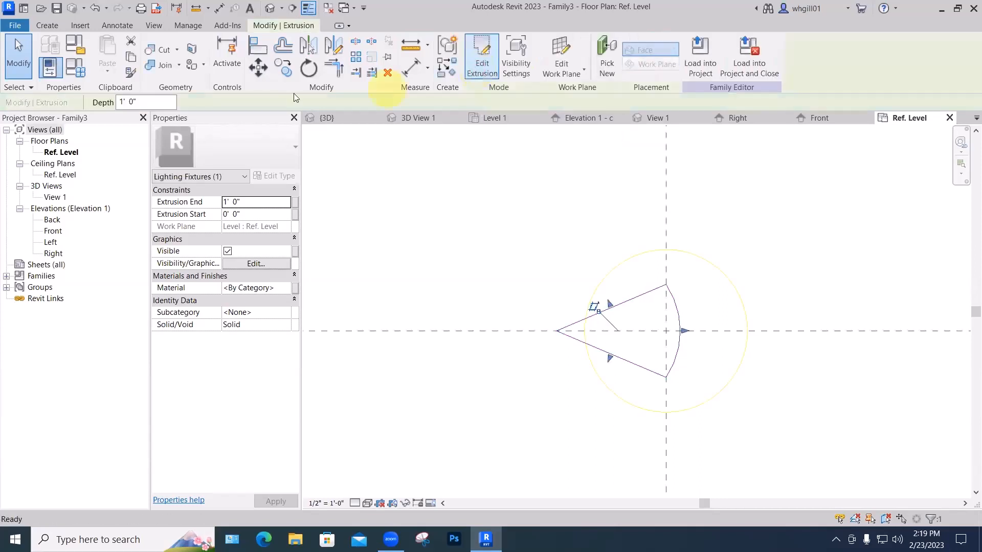
- Set the extrusion's depth to 1/8" and inspect the thin solid in the 3D view, View 1
{"action": "left_click_drag", "start_coordinate": [153, 102], "coordinate": [108, 101]}
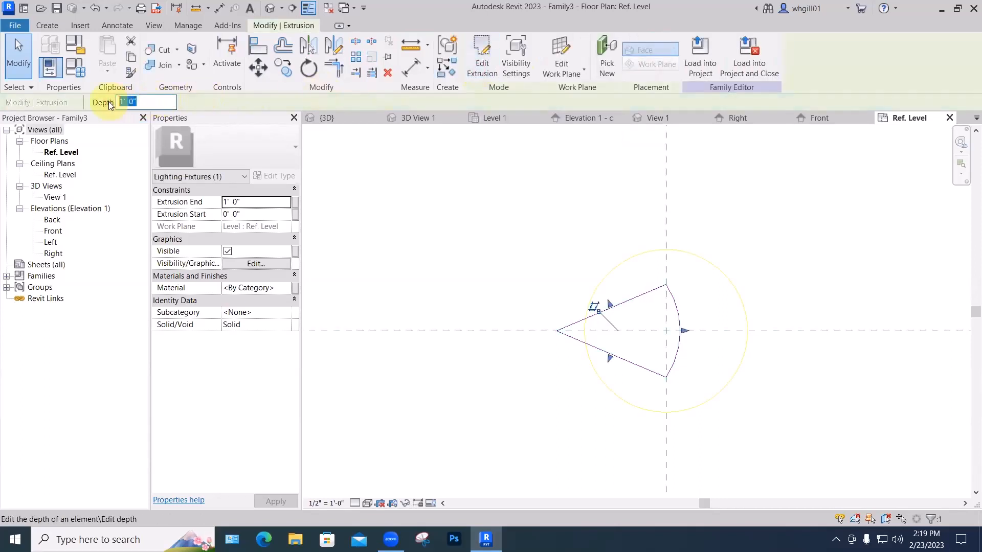
{"action": "type", "text": "1/8"}
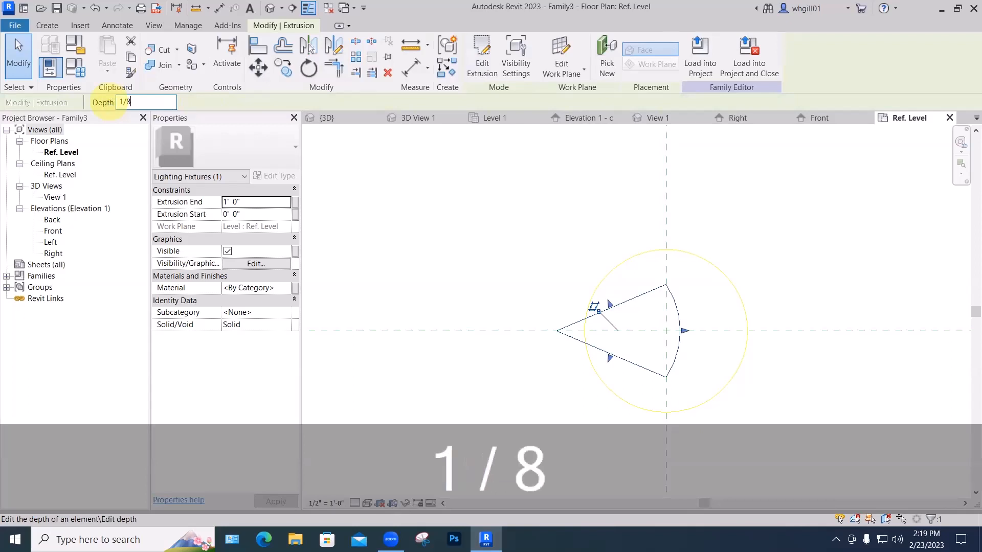
{"action": "type", "text": "\""}
{"action": "key", "text": "Return"}
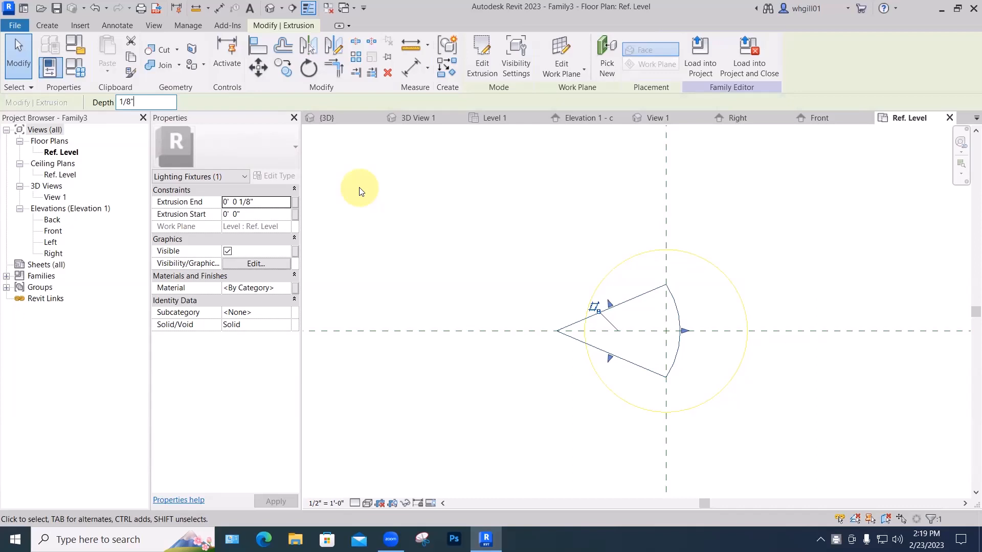
{"action": "left_click", "coordinate": [391, 187]}
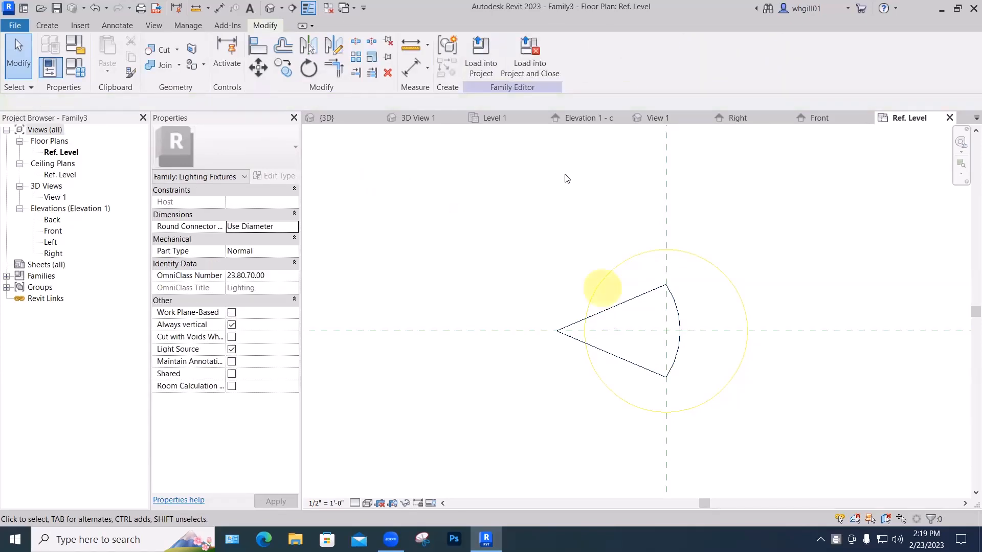
{"action": "left_click", "coordinate": [56, 198]}
{"action": "double_click", "coordinate": [56, 198]}
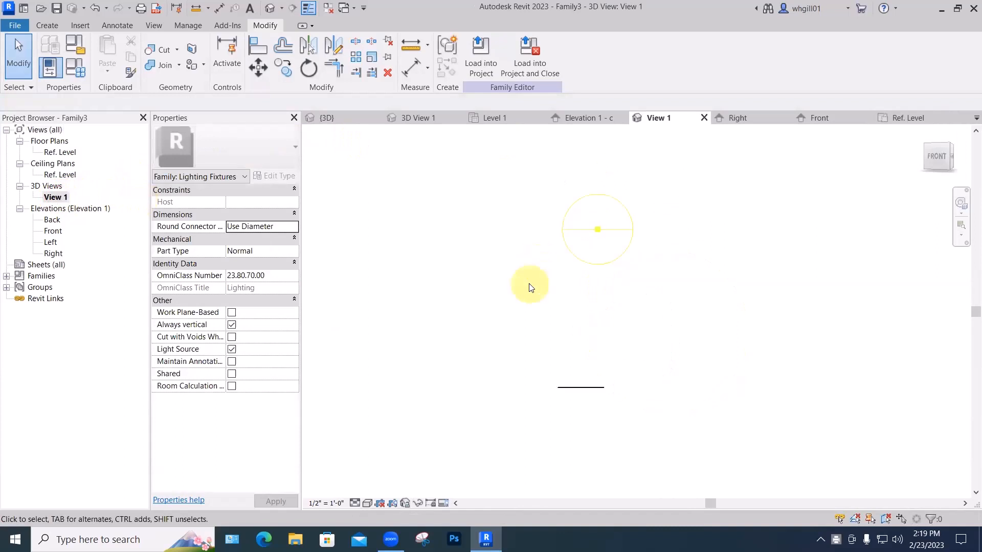
{"action": "middle_click_drag", "start_coordinate": [537, 289], "coordinate": [625, 307], "text": "shift"}
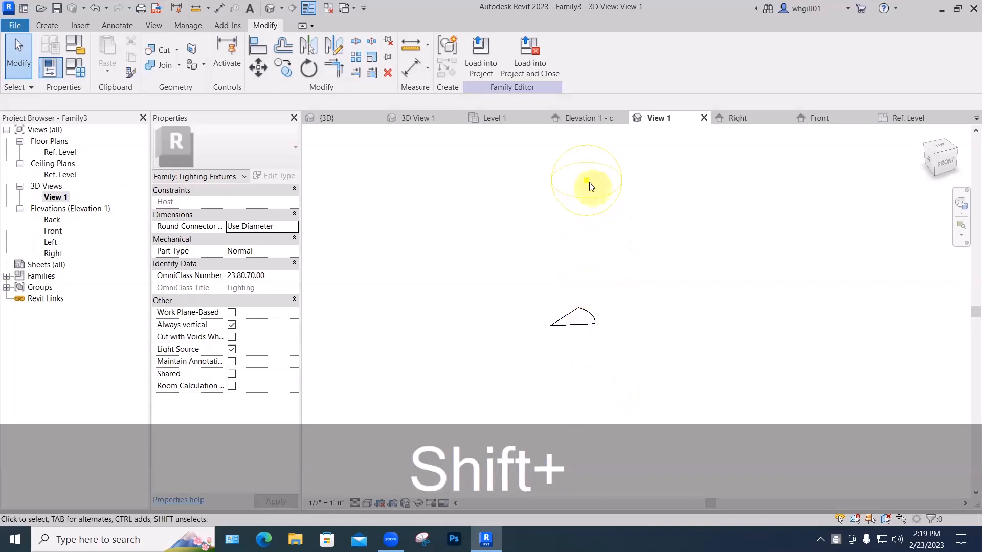
{"action": "scroll", "coordinate": [576, 329], "scroll_direction": "up", "scroll_amount": 3}
{"action": "scroll", "coordinate": [581, 330], "scroll_direction": "up", "scroll_amount": 2}
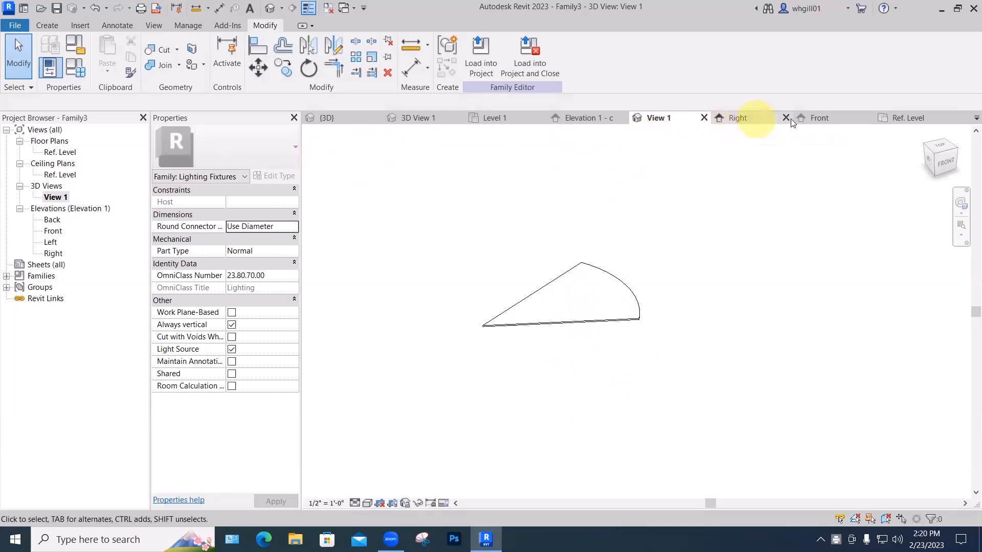
- Reopen the extrusion's sketch for editing in the Ref. Level plan and delete its upper slanted line
{"action": "left_click", "coordinate": [885, 121]}
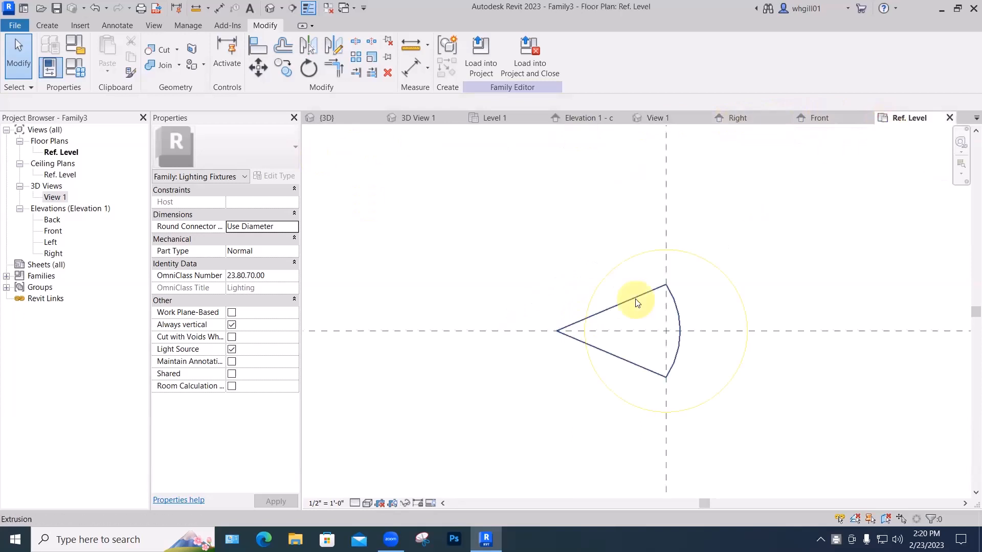
{"action": "scroll", "coordinate": [639, 309], "scroll_direction": "up", "scroll_amount": 3}
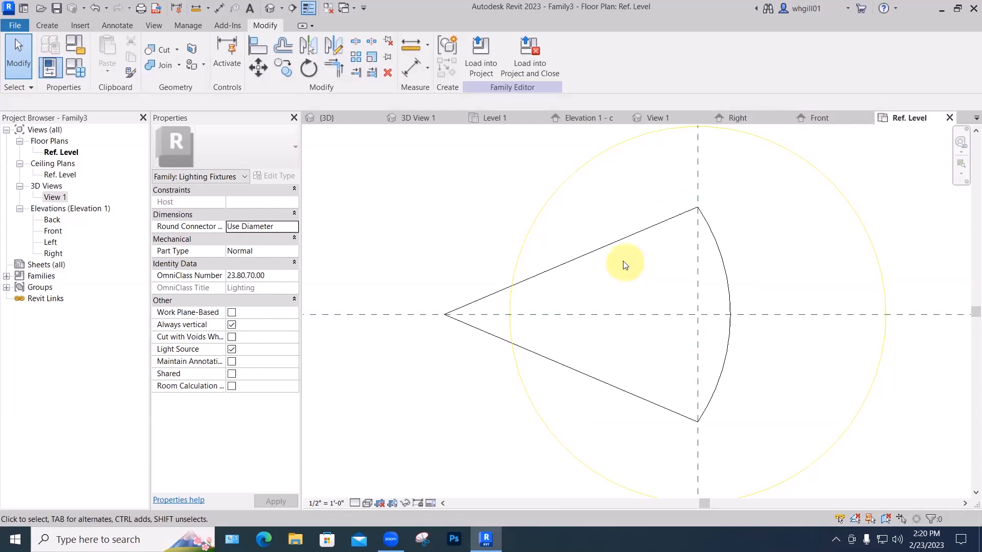
{"action": "left_click", "coordinate": [603, 245]}
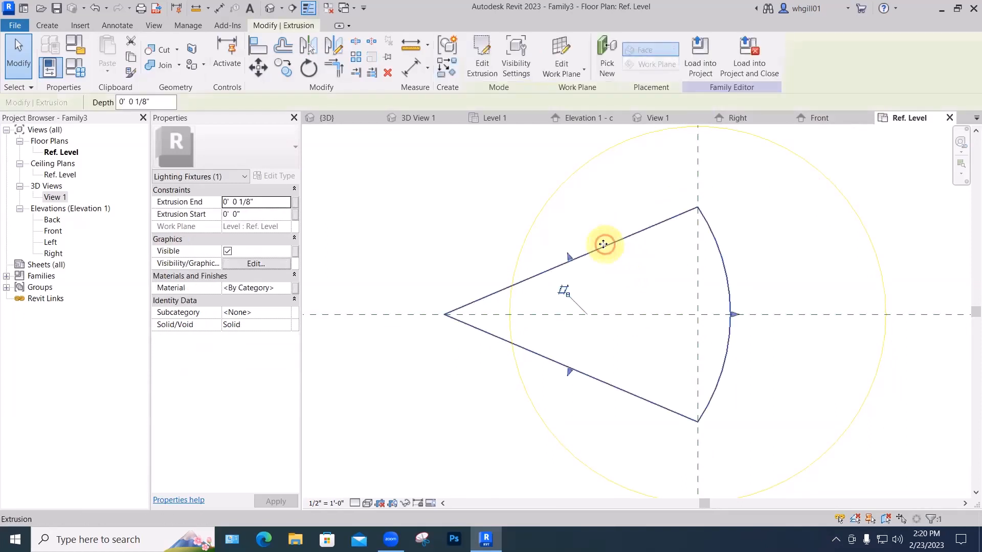
{"action": "left_click", "coordinate": [489, 68]}
{"action": "left_click", "coordinate": [565, 260]}
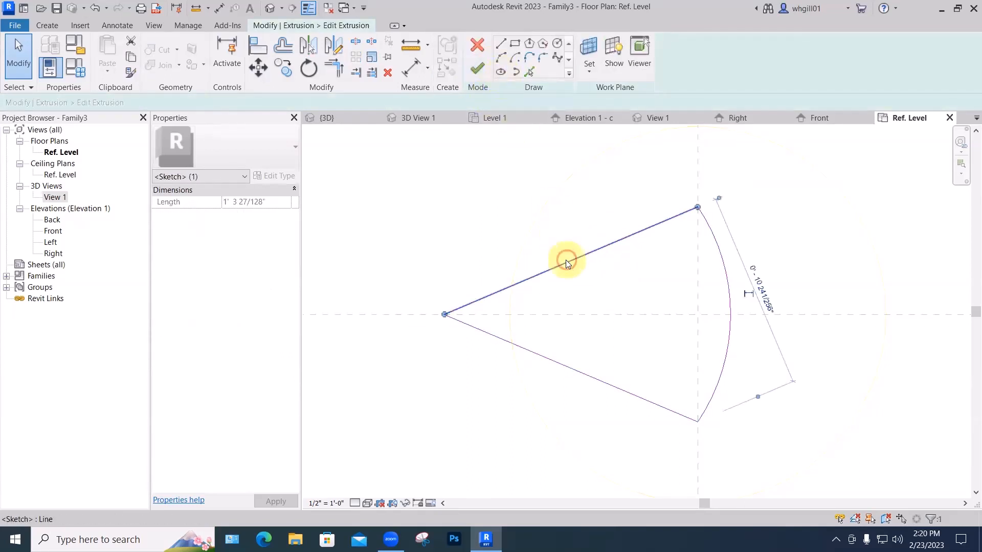
{"action": "key", "text": "BackSpace"}
- Replace the upper edge with an S-curve of two arcs from the pointed tip to the outer arc, the second about 1'-6" in radius
{"action": "left_click", "coordinate": [501, 58]}
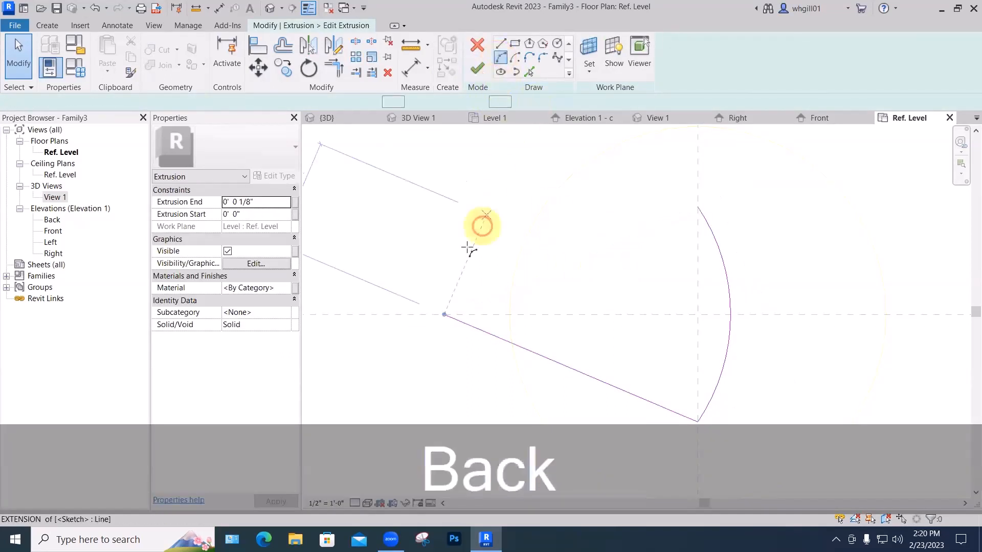
{"action": "left_click", "coordinate": [444, 314]}
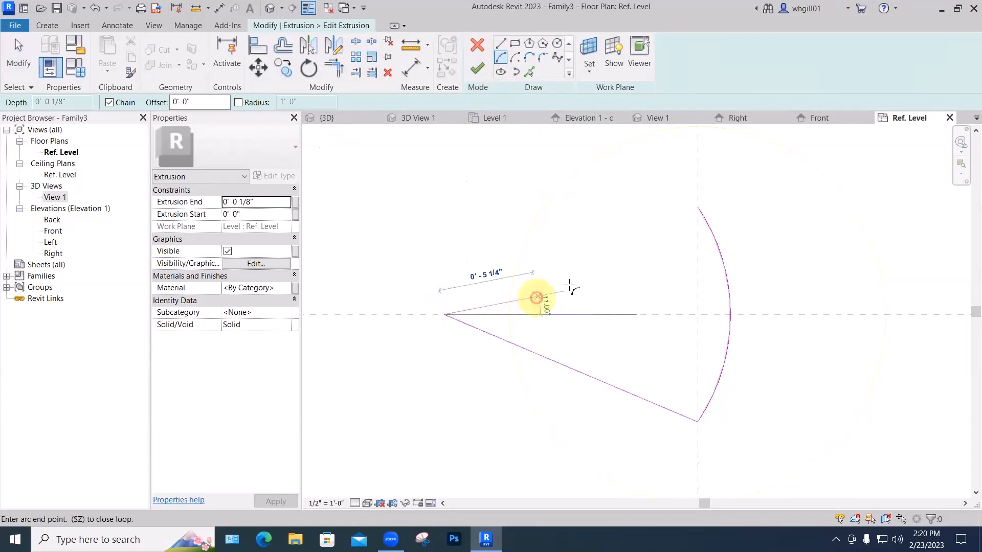
{"action": "left_click", "coordinate": [573, 259]}
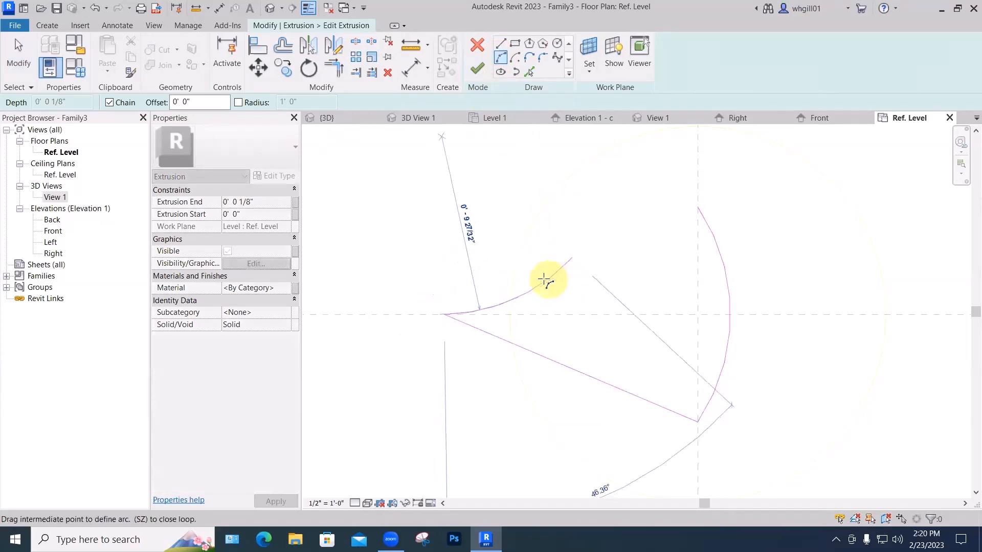
{"action": "left_click", "coordinate": [538, 279]}
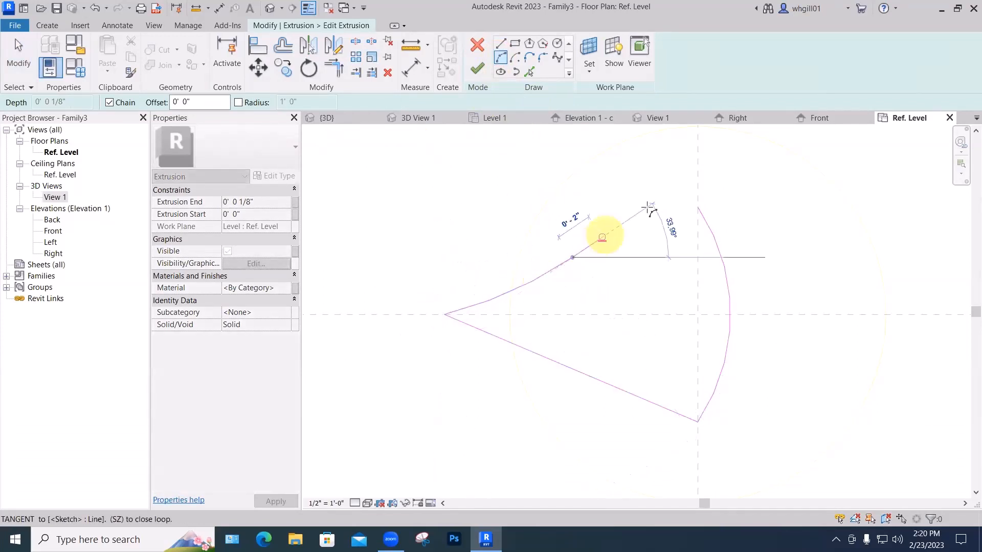
{"action": "left_click", "coordinate": [697, 208]}
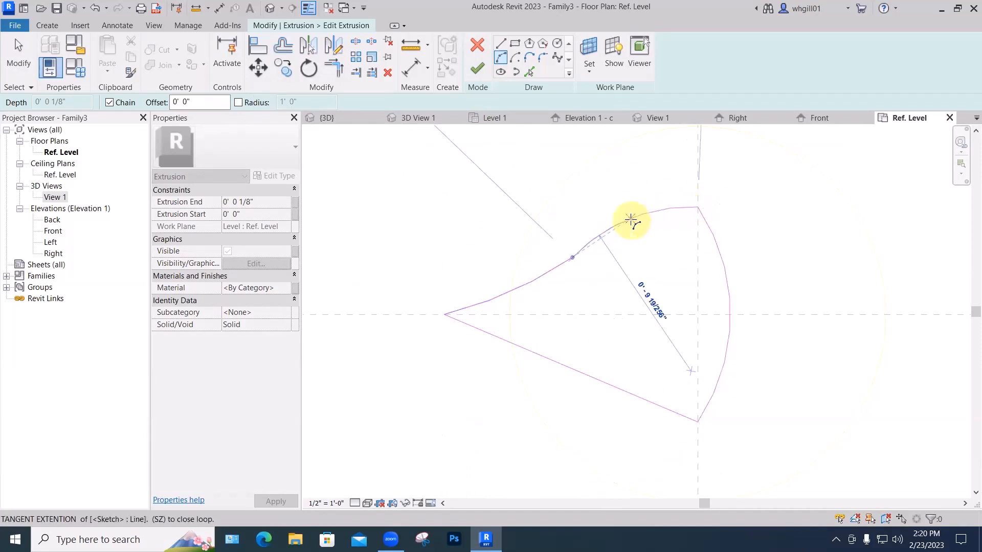
{"action": "left_click", "coordinate": [631, 220]}
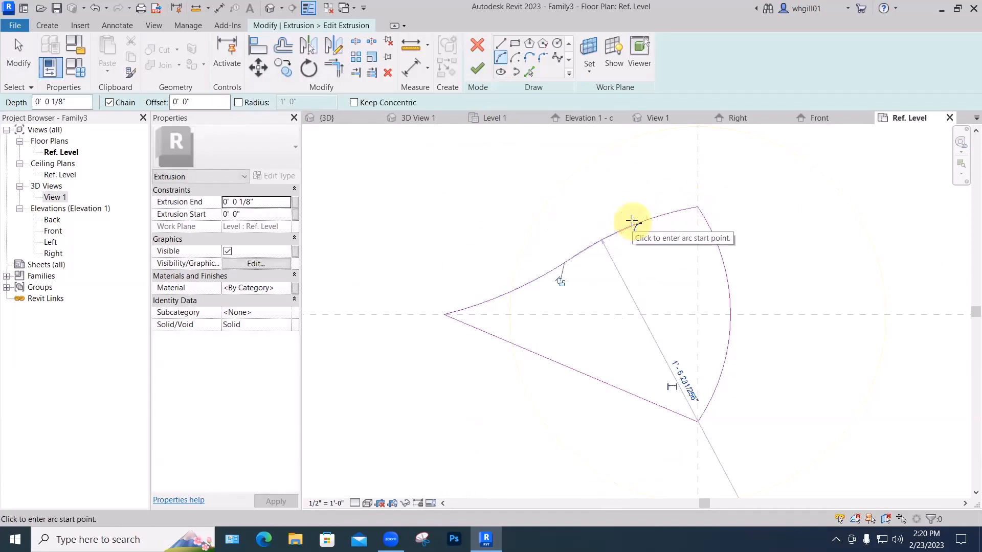
{"action": "key", "text": "Escape"}
{"action": "key", "text": "Escape"}
- Draw a line about 8 3/4" long from the tip at 20° below horizontal, plus a short 1/2" segment back to the lower slanted line
{"action": "scroll", "coordinate": [647, 280], "scroll_direction": "down", "scroll_amount": 2}
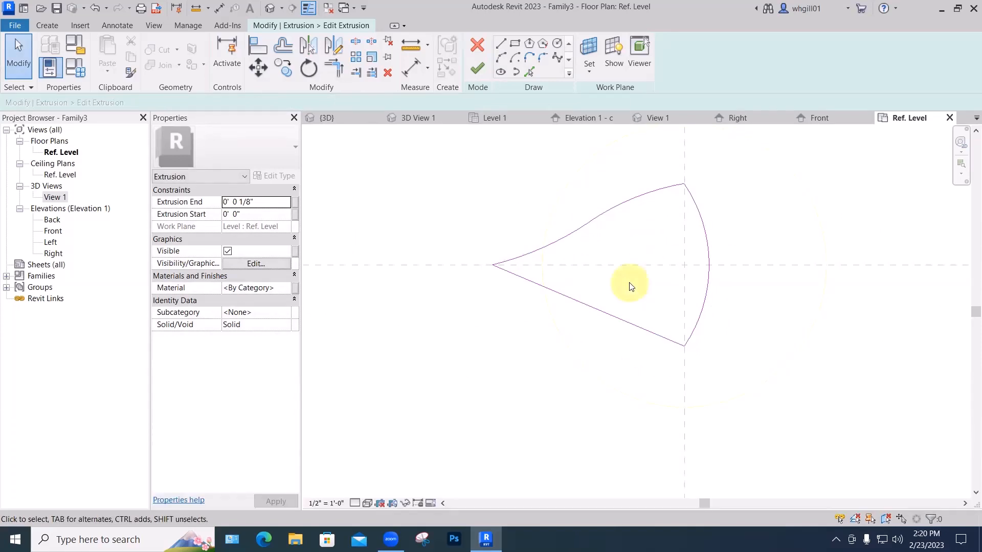
{"action": "left_click", "coordinate": [501, 43]}
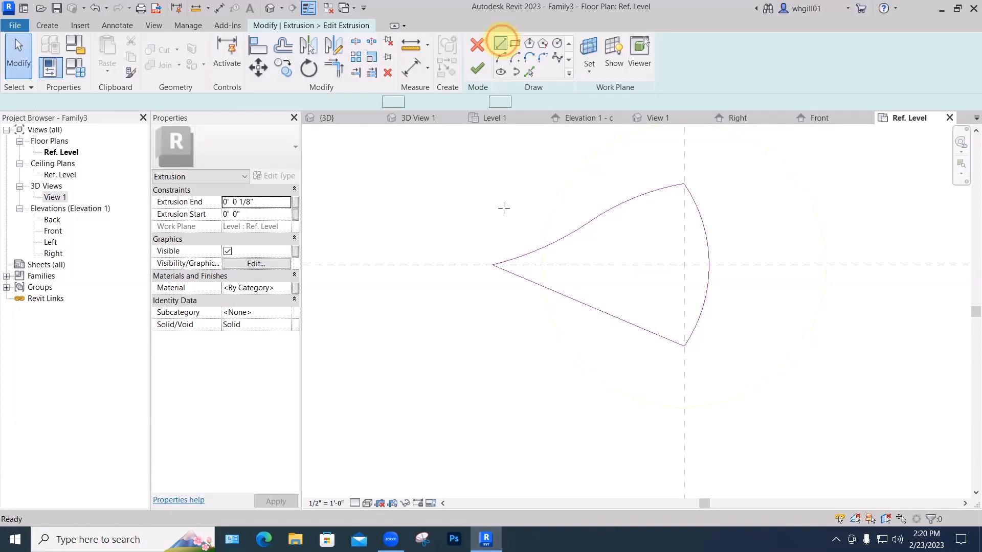
{"action": "left_click", "coordinate": [493, 265]}
{"action": "scroll", "coordinate": [594, 305], "scroll_direction": "up", "scroll_amount": 1}
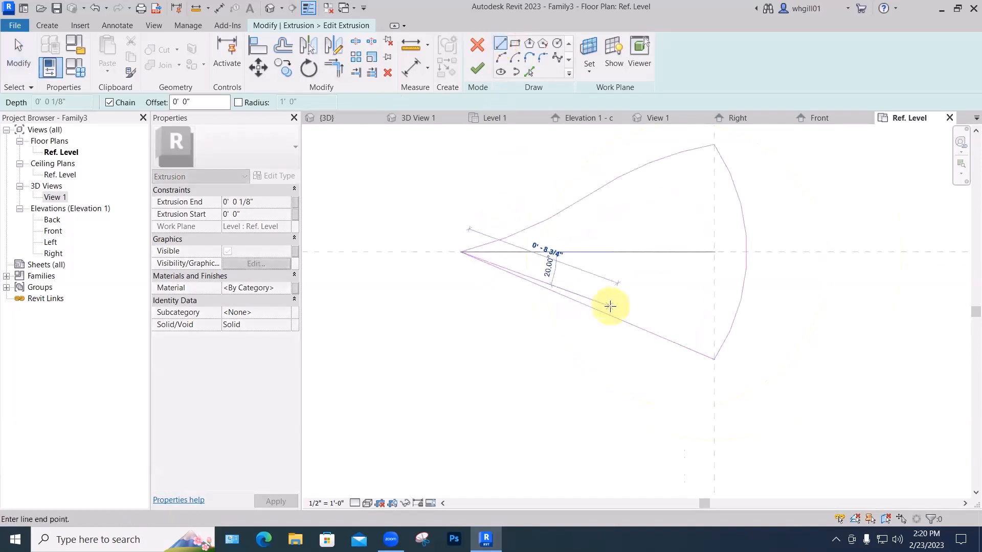
{"action": "left_click", "coordinate": [608, 309]}
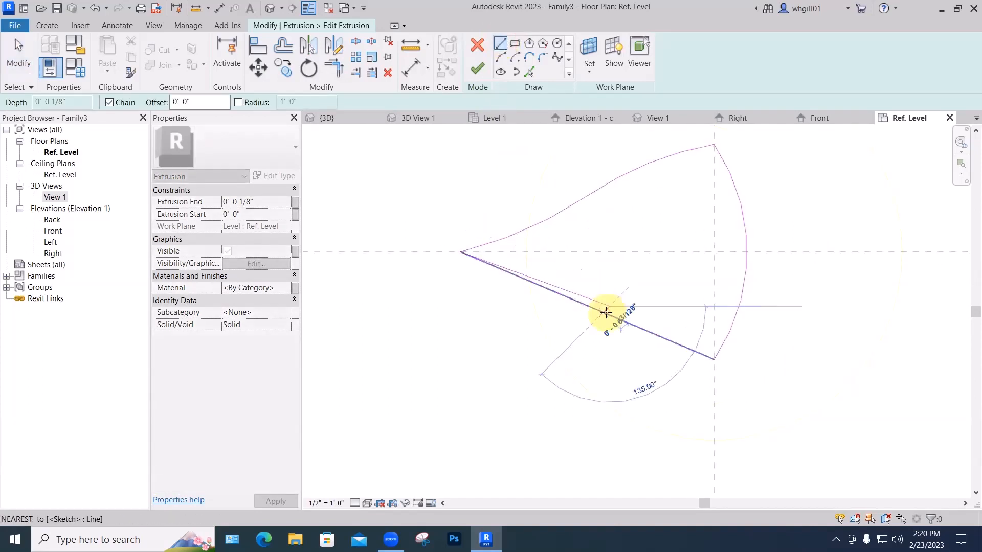
{"action": "key", "text": "Escape"}
{"action": "key", "text": "Escape"}
- Try to trim the lower slanted line where it meets the short segment, and undo the trim
{"action": "key", "text": "t"}
{"action": "key", "text": "r"}
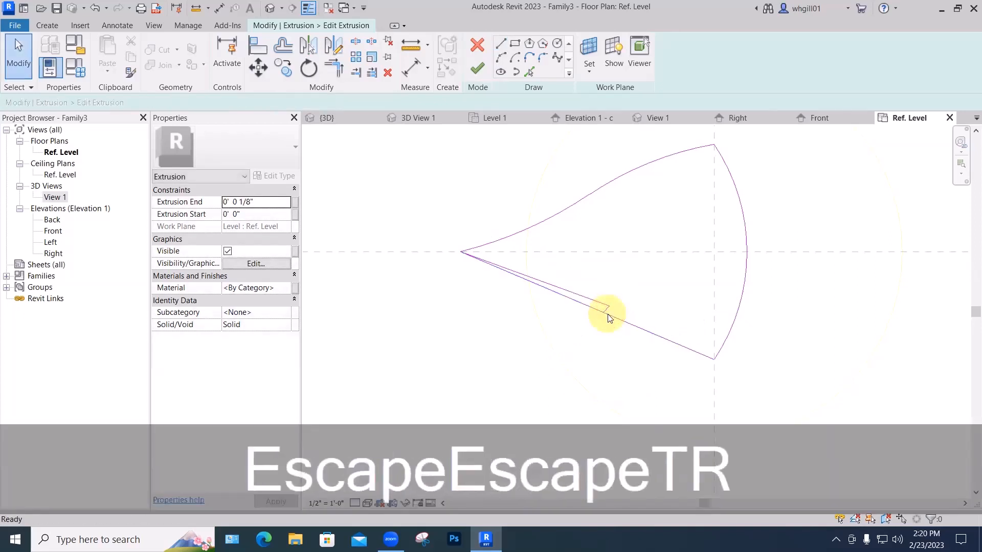
{"action": "left_click", "coordinate": [582, 311]}
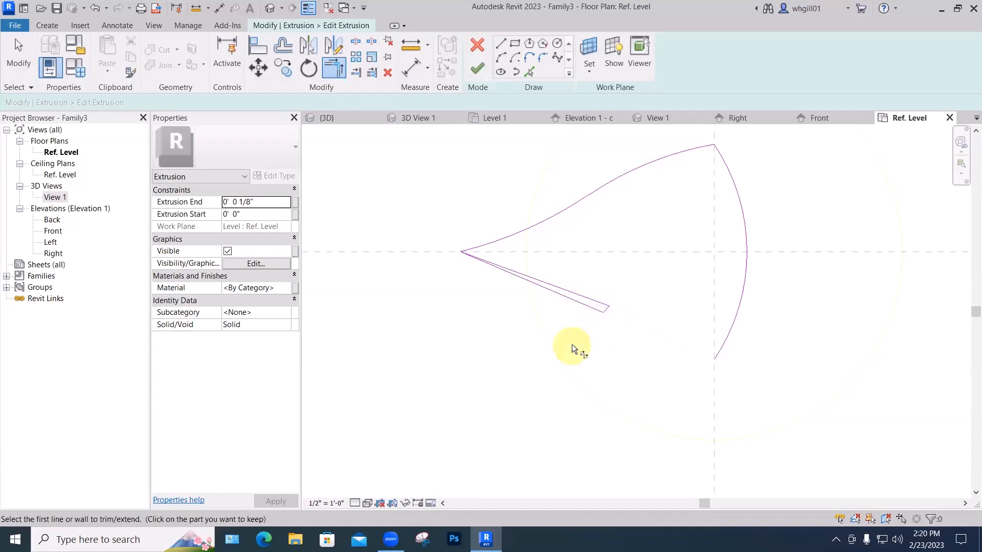
{"action": "key", "text": "ctrl+z"}
{"action": "scroll", "coordinate": [588, 328], "scroll_direction": "up", "scroll_amount": 1}
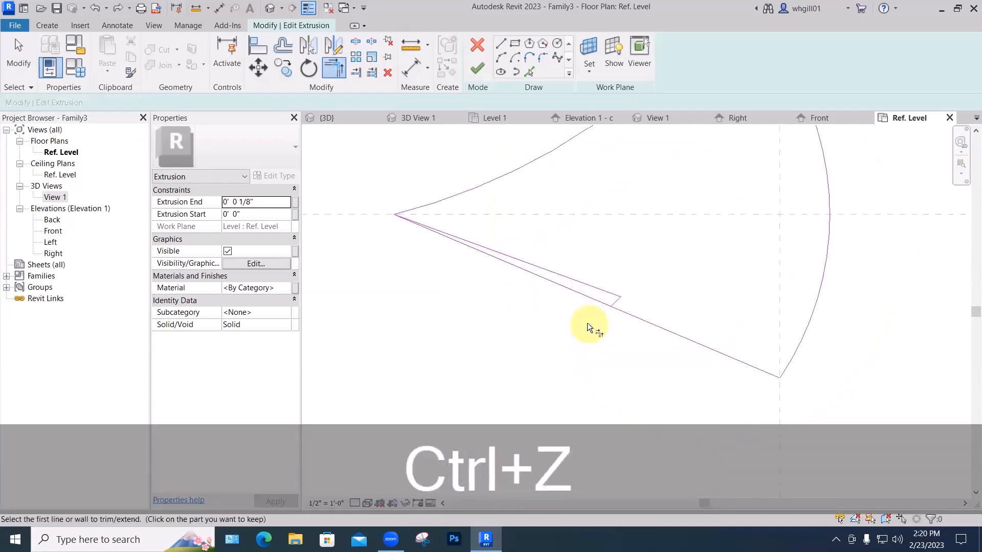
{"action": "key", "text": "Escape"}
- Try to move the tip end of the lower slanted line beside the short segment, cancelling the move
{"action": "left_click", "coordinate": [565, 286]}
{"action": "left_click_drag", "start_coordinate": [393, 215], "coordinate": [624, 311]}
{"action": "key", "text": "Escape"}
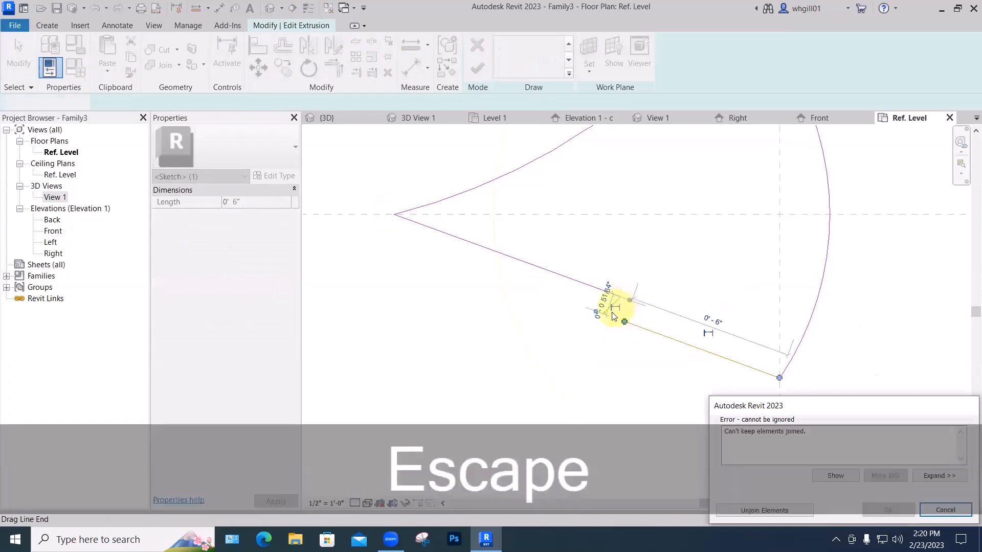
{"action": "key", "text": "Escape"}
- Move the tip end of the lower slanted line onto the midpoint of the short segment
{"action": "left_click", "coordinate": [586, 296]}
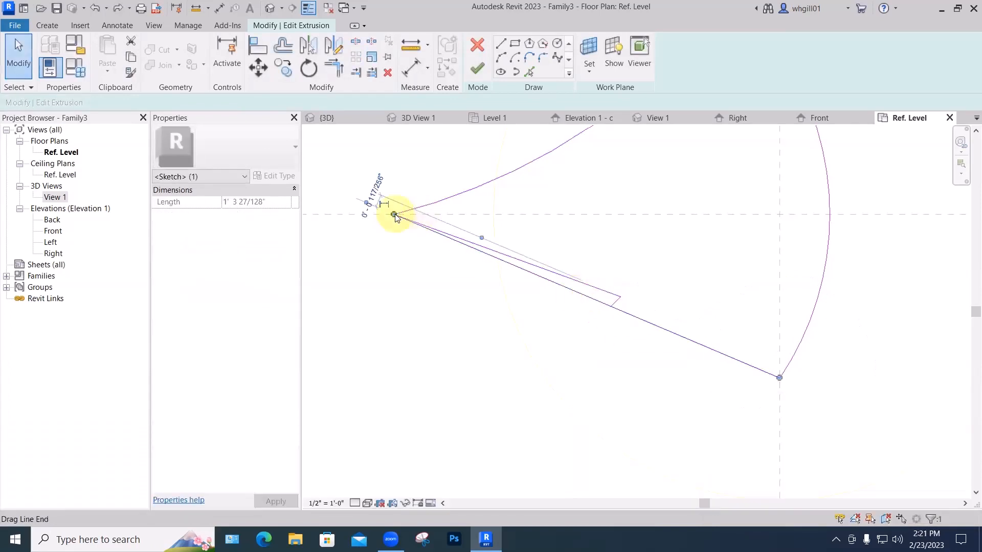
{"action": "mouse_move", "coordinate": [394, 213]}
{"action": "left_mouse_down"}
{"action": "mouse_move", "coordinate": [613, 302]}
{"action": "mouse_move", "coordinate": [610, 311]}
{"action": "left_mouse_up"}
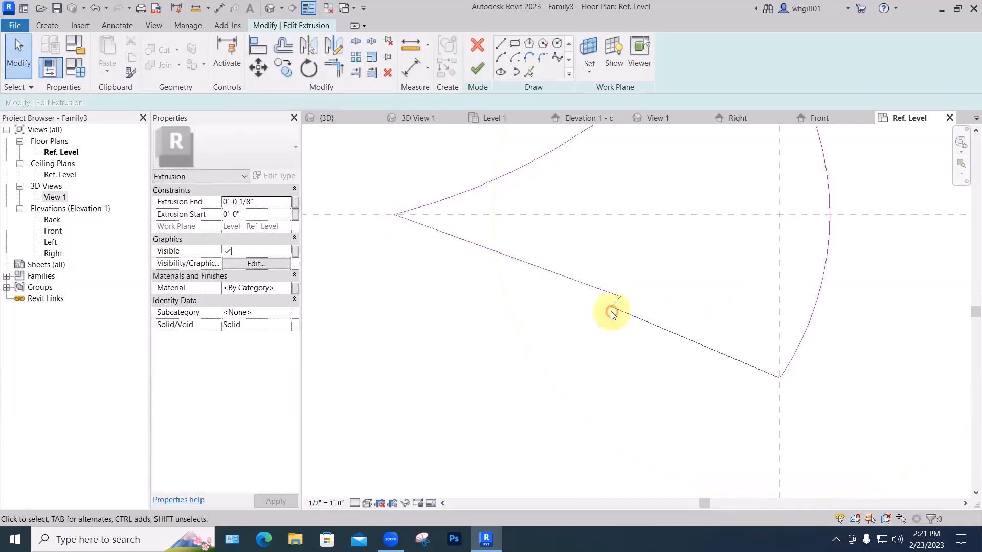
{"action": "scroll", "coordinate": [610, 311], "scroll_direction": "up", "scroll_amount": 1}
{"action": "right_click", "coordinate": [613, 313]}
{"action": "left_click", "coordinate": [615, 320]}
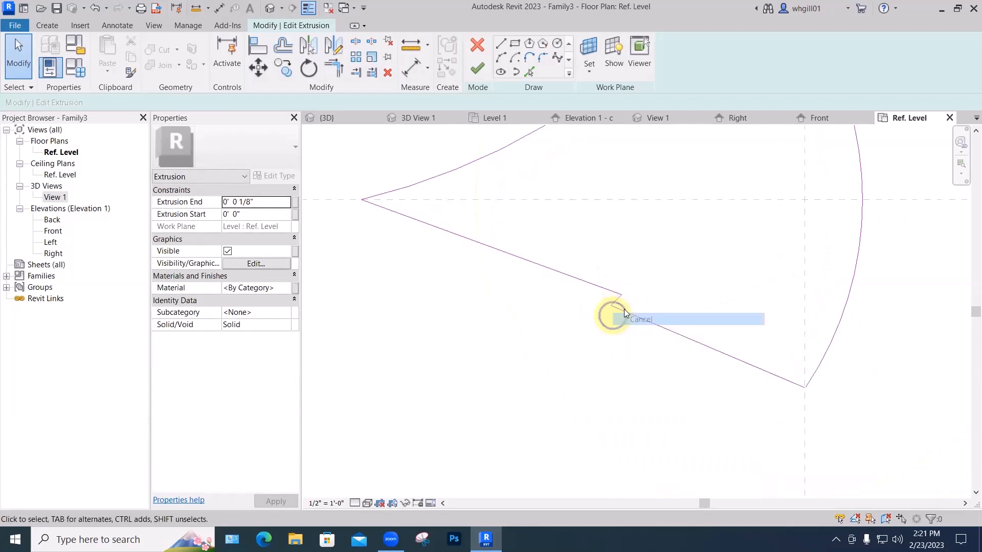
{"action": "left_click", "coordinate": [622, 307]}
{"action": "left_click_drag", "start_coordinate": [607, 305], "coordinate": [617, 300]}
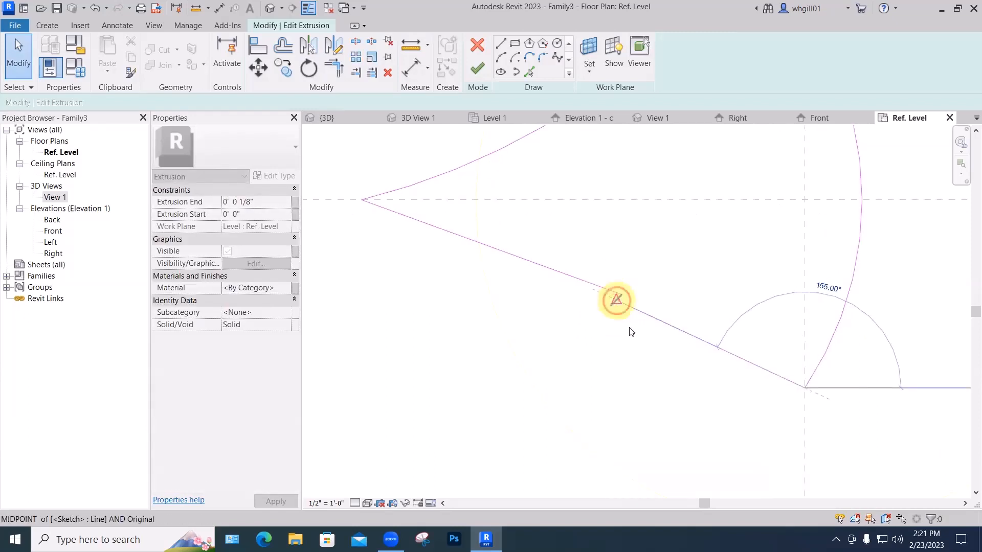
{"action": "left_click", "coordinate": [629, 331]}
{"action": "scroll", "coordinate": [585, 345], "scroll_direction": "down", "scroll_amount": 2}
{"action": "key", "text": "Escape"}
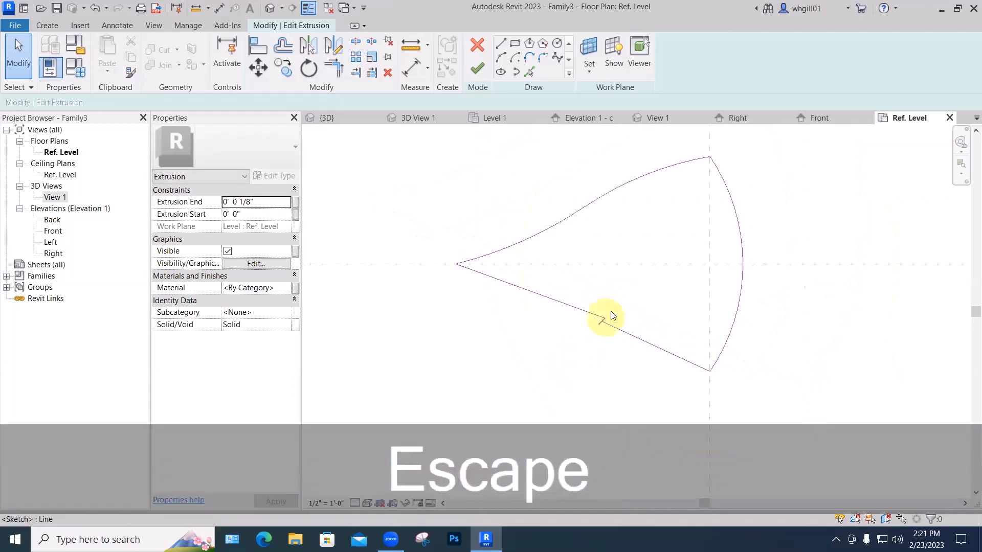
- Shorten the short segment to meet the lower line's end, closing the notched profile, and finish the extrusion edit
{"action": "scroll", "coordinate": [602, 317], "scroll_direction": "up", "scroll_amount": 3}
{"action": "left_click", "coordinate": [573, 355]}
{"action": "left_click_drag", "start_coordinate": [572, 355], "coordinate": [583, 345]}
{"action": "left_click", "coordinate": [562, 369]}
{"action": "scroll", "coordinate": [562, 368], "scroll_direction": "down", "scroll_amount": 3}
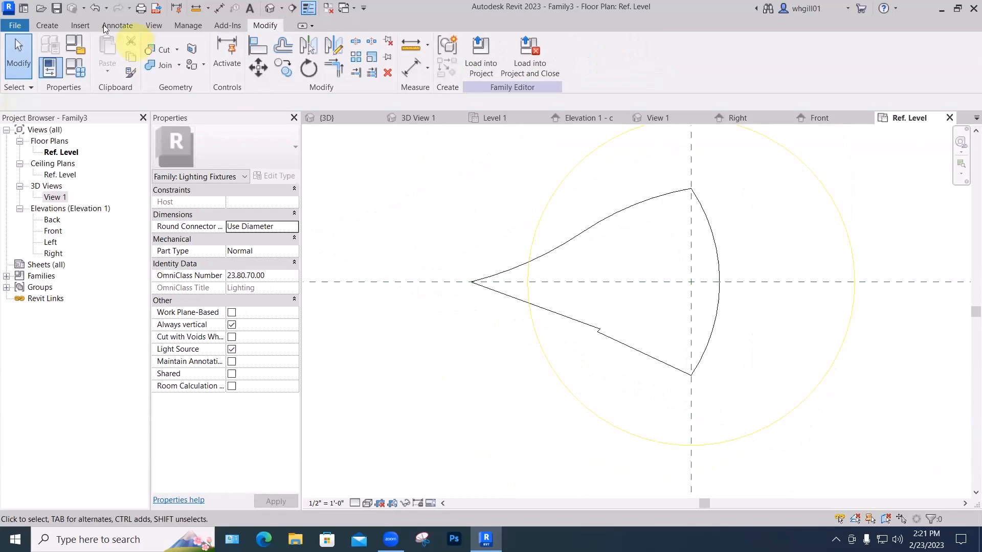
- Start a new extrusion sketch using the Pick Lines tool
{"action": "left_click", "coordinate": [51, 24]}
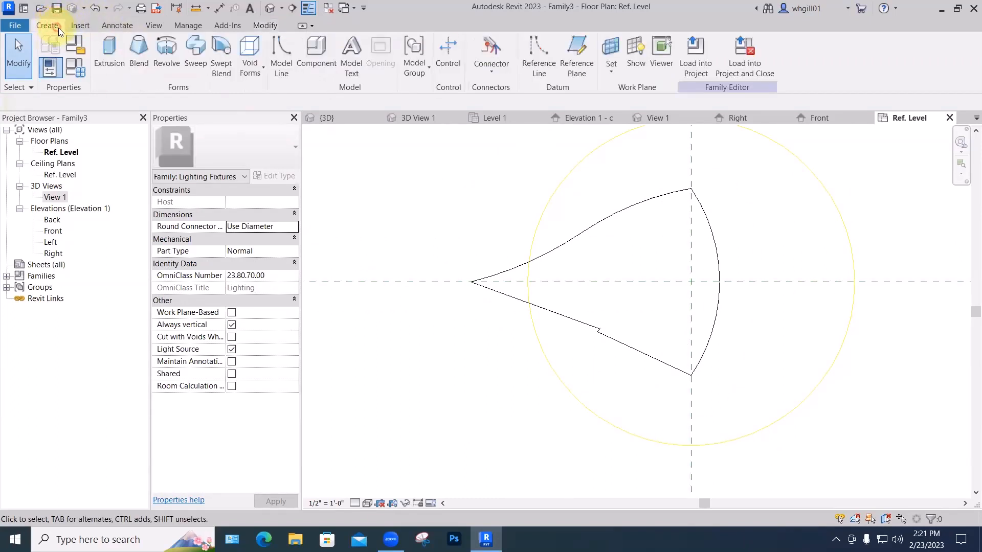
{"action": "left_click", "coordinate": [104, 65]}
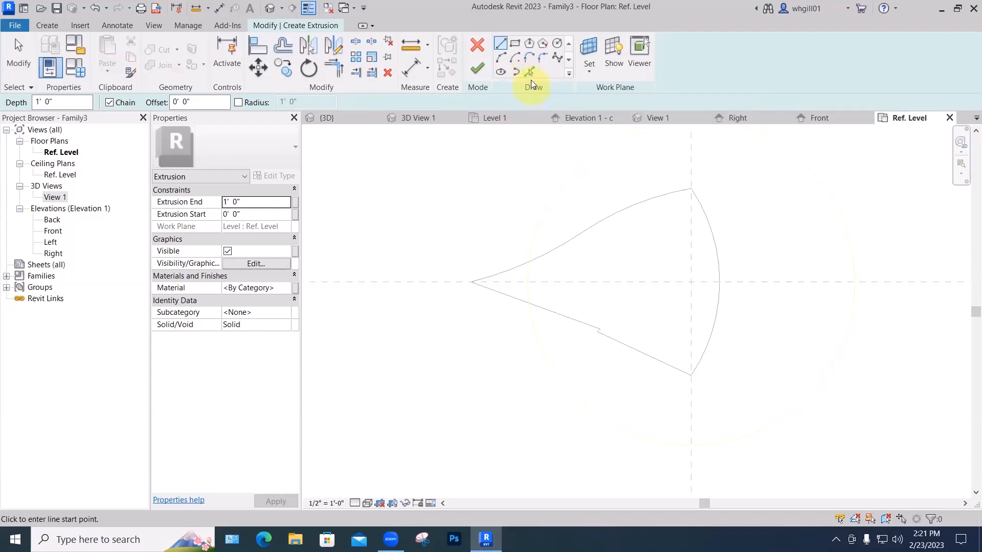
{"action": "left_click", "coordinate": [529, 69]}
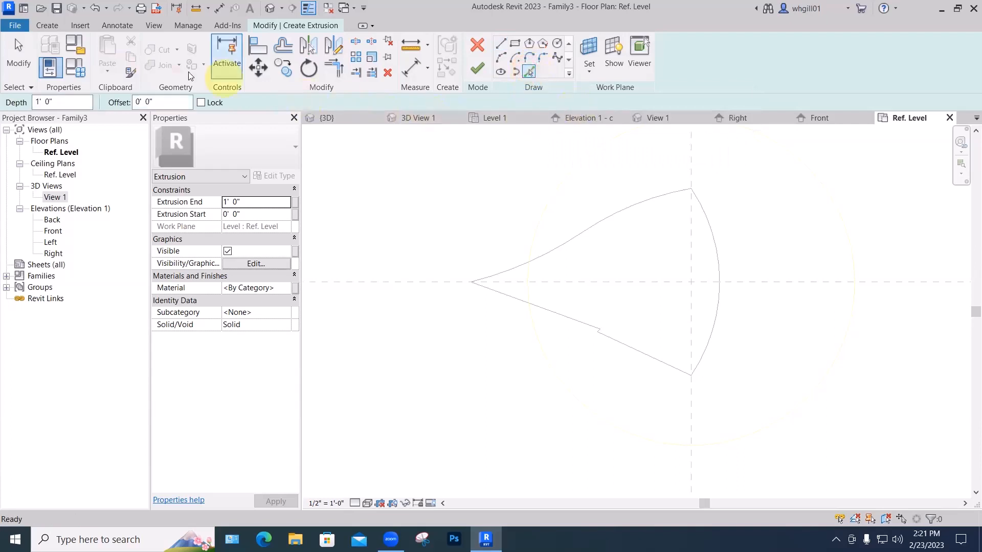
- Trace the existing base's outline into the extrusion sketch by picking its upper curves, outer arc and both lower lines
{"action": "left_click", "coordinate": [567, 239]}
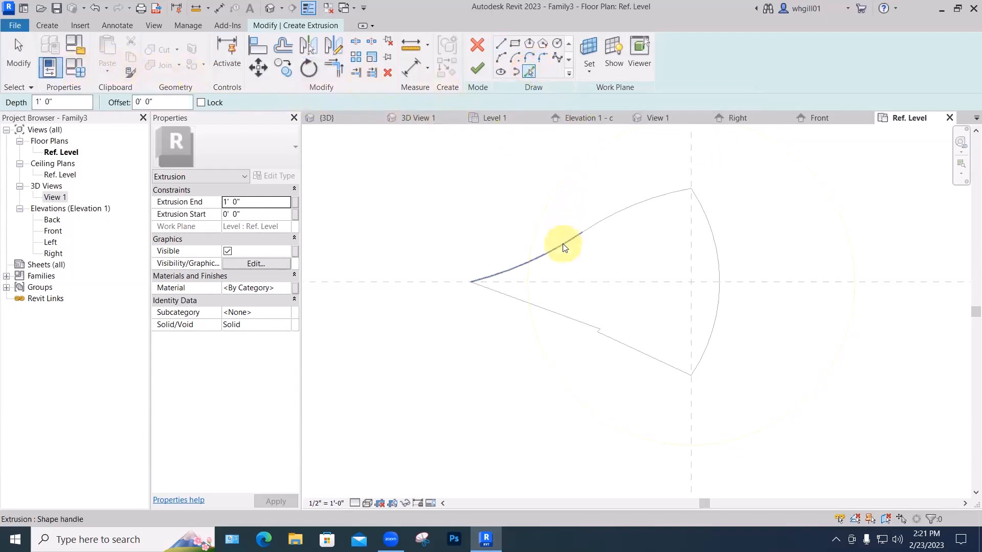
{"action": "left_click", "coordinate": [705, 228]}
{"action": "left_click", "coordinate": [639, 350]}
{"action": "scroll", "coordinate": [626, 351], "scroll_direction": "up", "scroll_amount": 5}
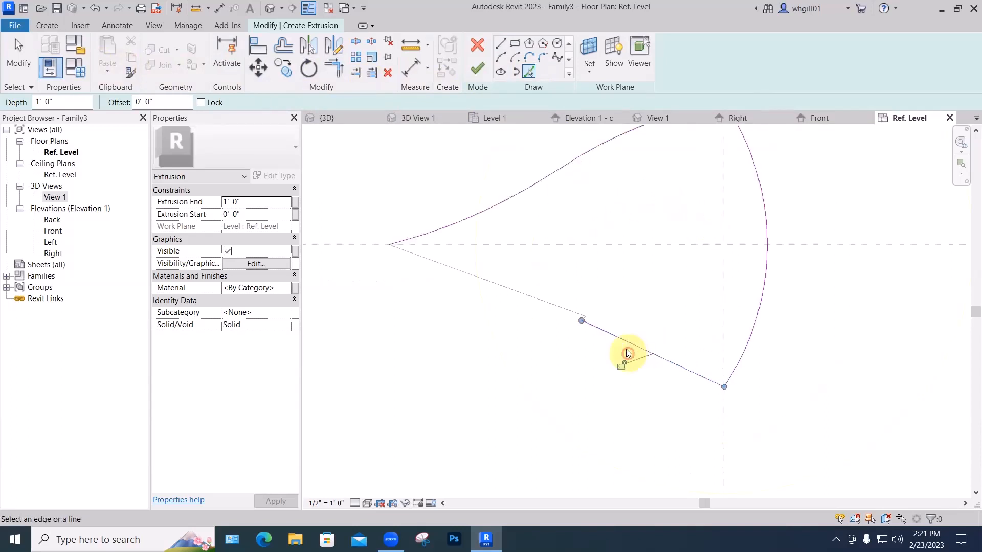
{"action": "left_click", "coordinate": [545, 300]}
{"action": "scroll", "coordinate": [593, 235], "scroll_direction": "down", "scroll_amount": 4}
{"action": "middle_click_drag", "start_coordinate": [612, 232], "coordinate": [621, 318]}
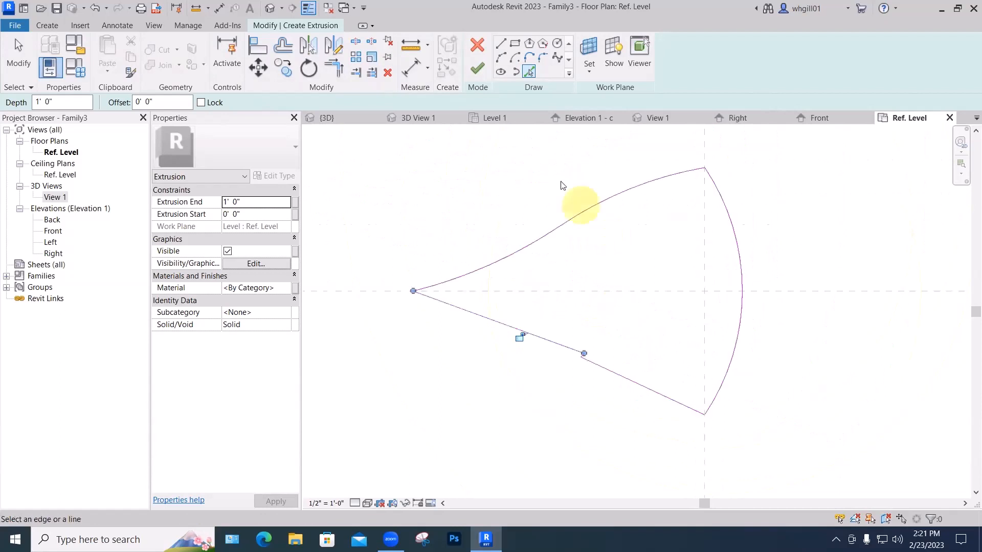
{"action": "left_click", "coordinate": [553, 182]}
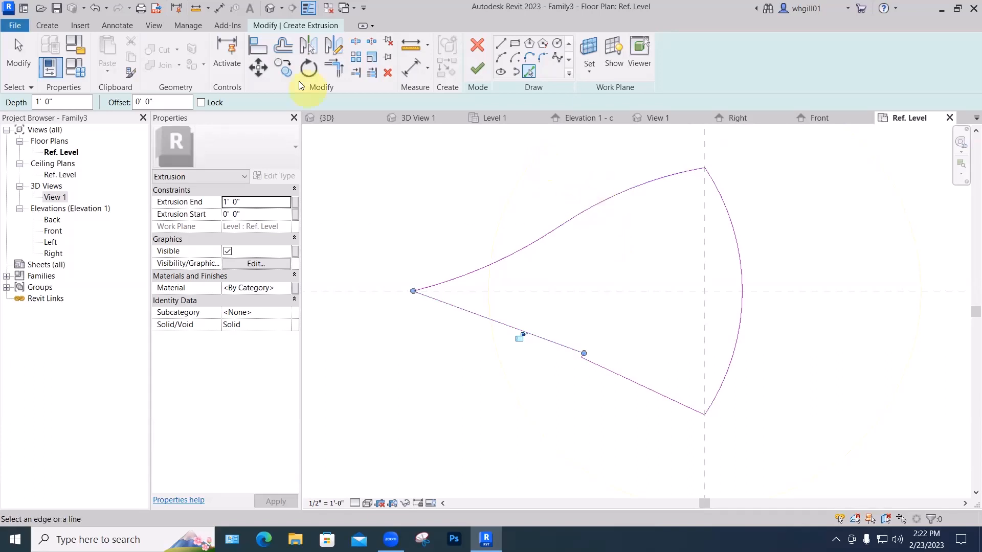
- Offset copies of the upper curves, the long lower line from the tip and the outer arc 1" inward
{"action": "left_click", "coordinate": [284, 49]}
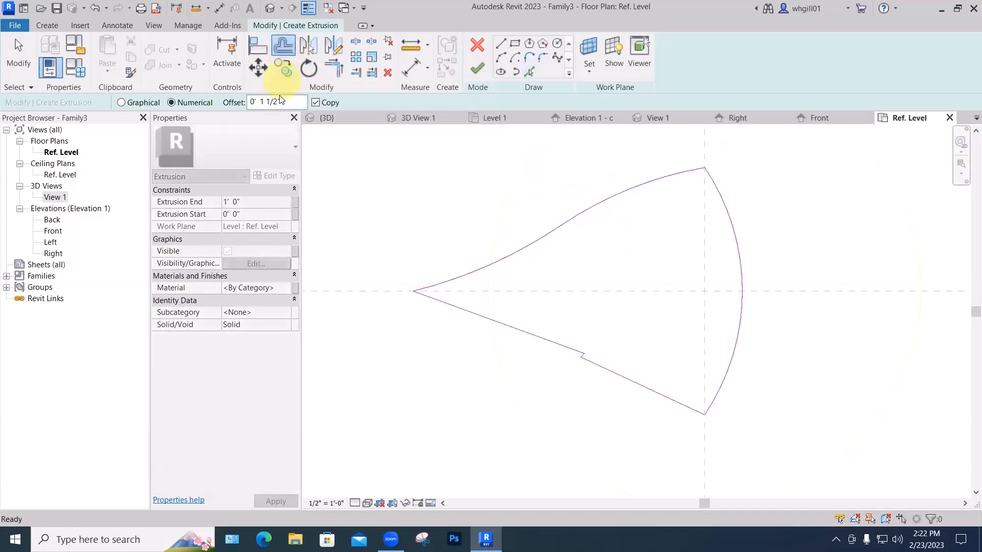
{"action": "left_click_drag", "start_coordinate": [280, 101], "coordinate": [246, 102]}
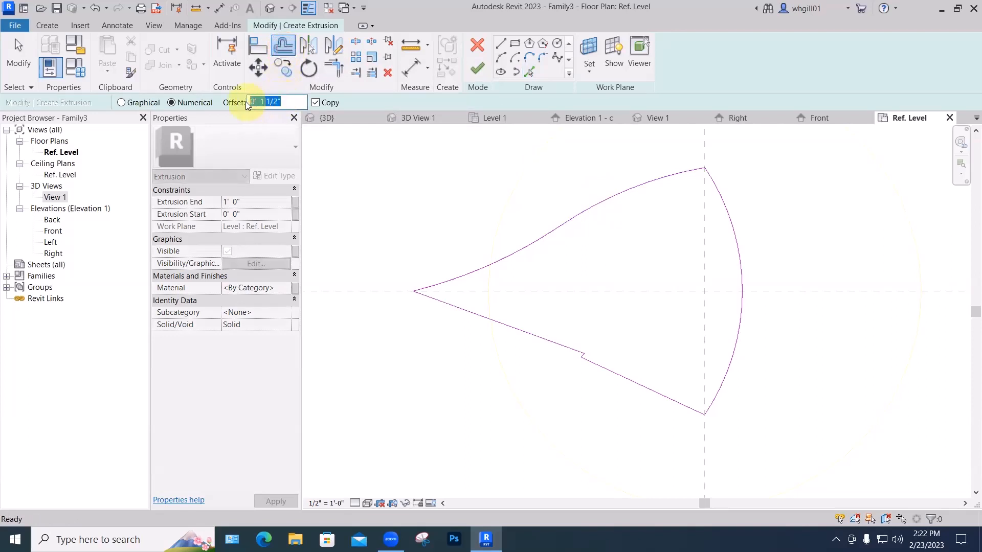
{"action": "type", "text": "1''"}
{"action": "key", "text": "Return"}
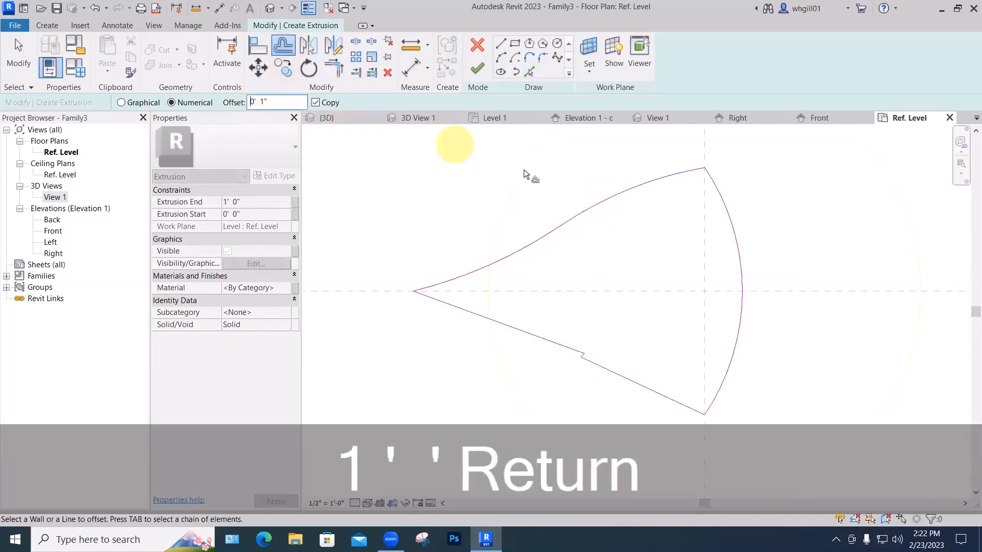
{"action": "left_click", "coordinate": [570, 225]}
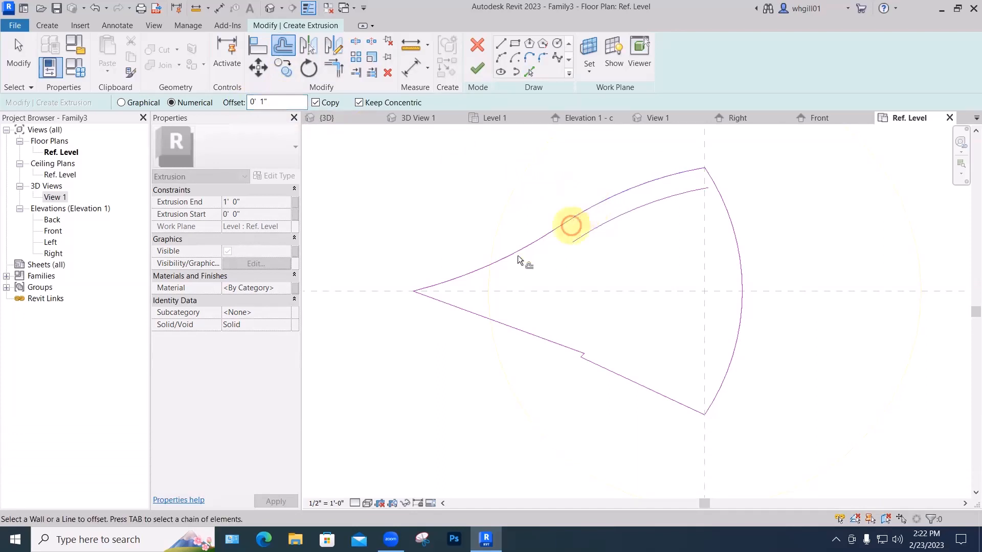
{"action": "left_click", "coordinate": [513, 254]}
{"action": "left_click", "coordinate": [536, 332]}
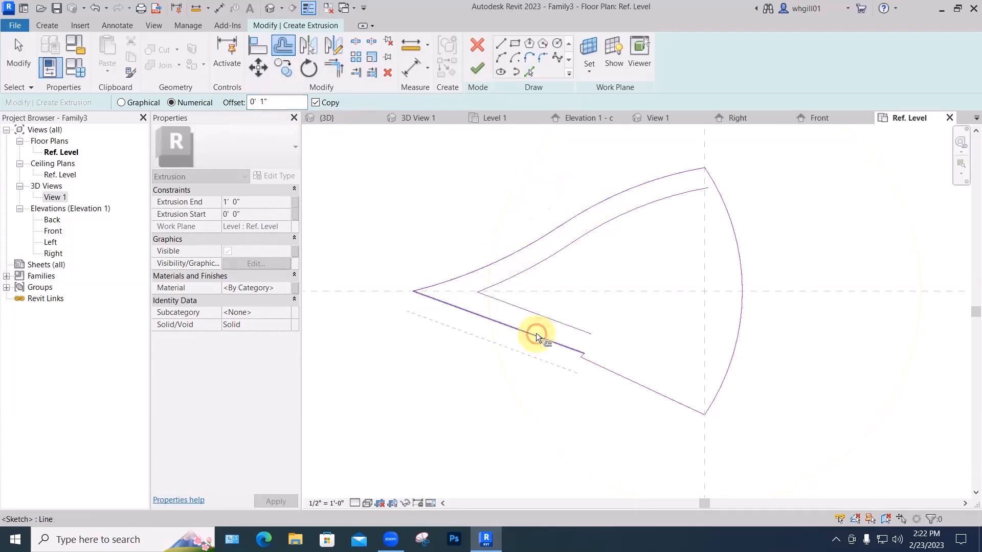
{"action": "left_click", "coordinate": [735, 326]}
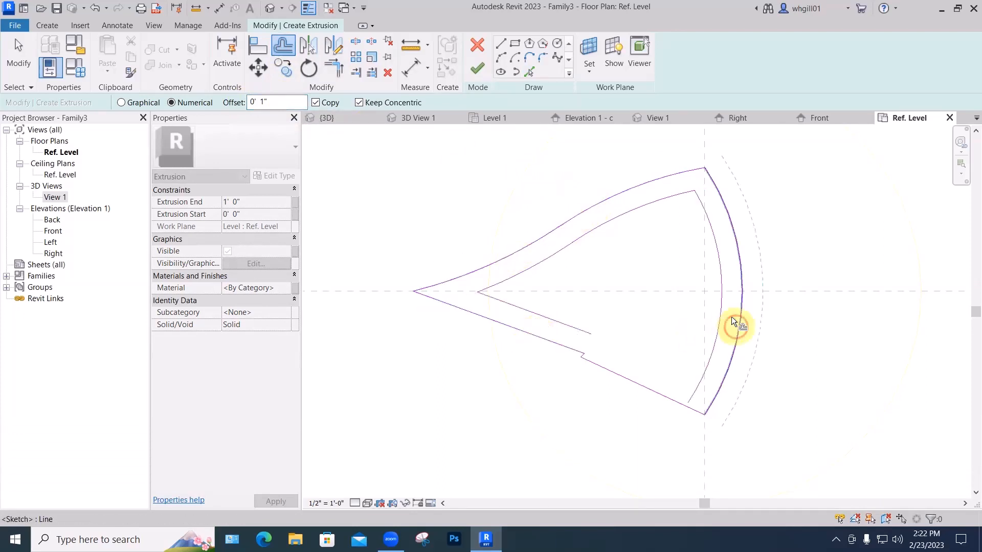
- Trim the inner lower line and inner arc to a corner, and finish the extrusion sketch
{"action": "key", "text": "Escape"}
{"action": "key", "text": "Escape"}
{"action": "key", "text": "t"}
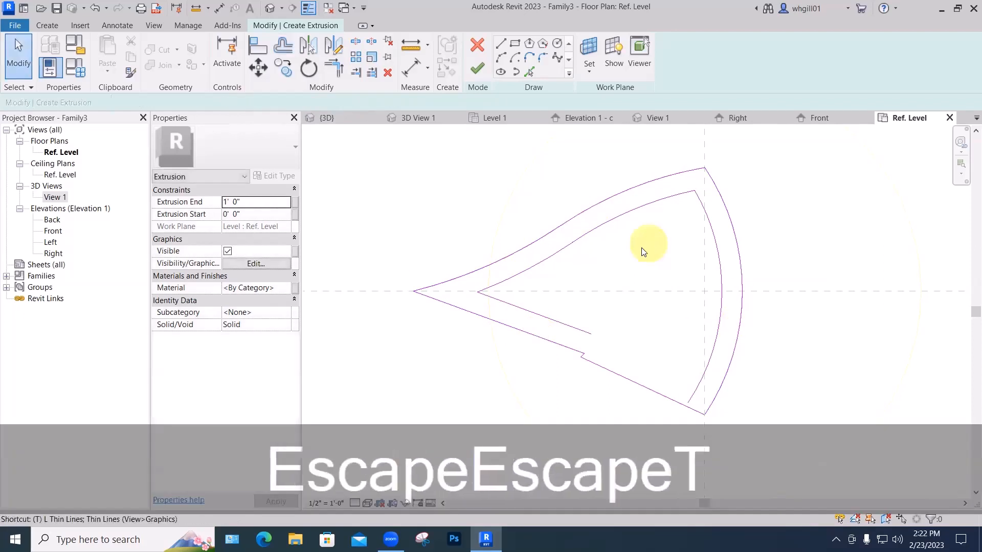
{"action": "key", "text": "r"}
{"action": "left_click", "coordinate": [573, 327]}
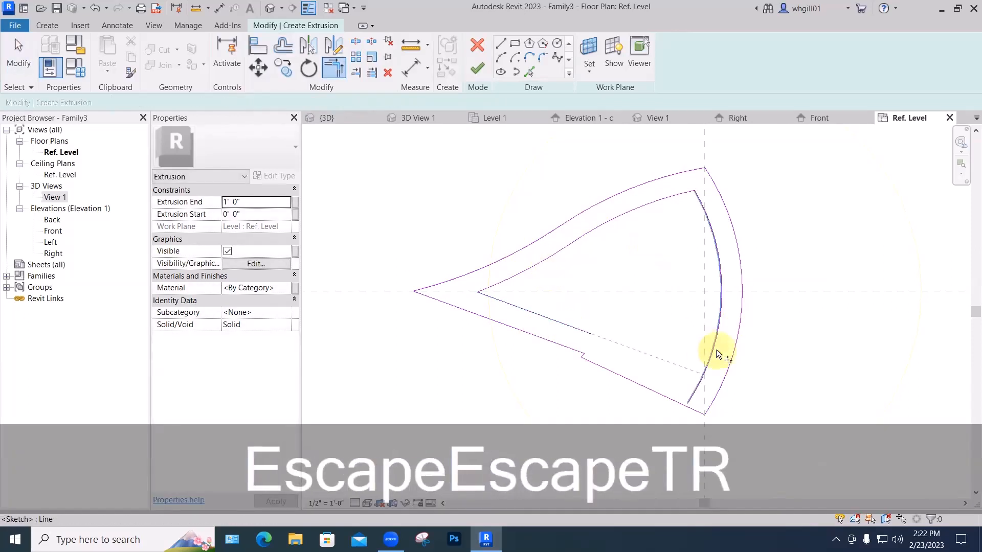
{"action": "left_click", "coordinate": [717, 351]}
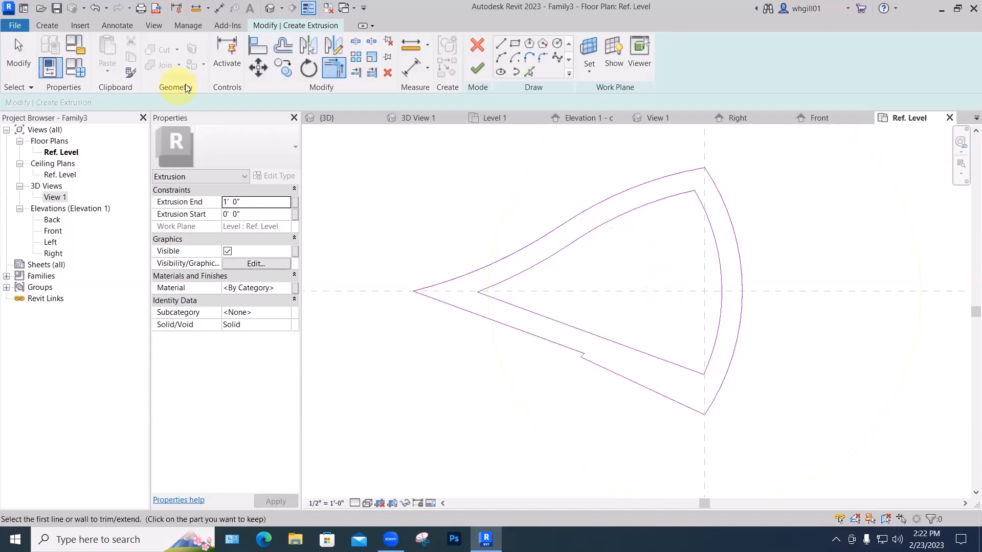
{"action": "left_click", "coordinate": [475, 66]}
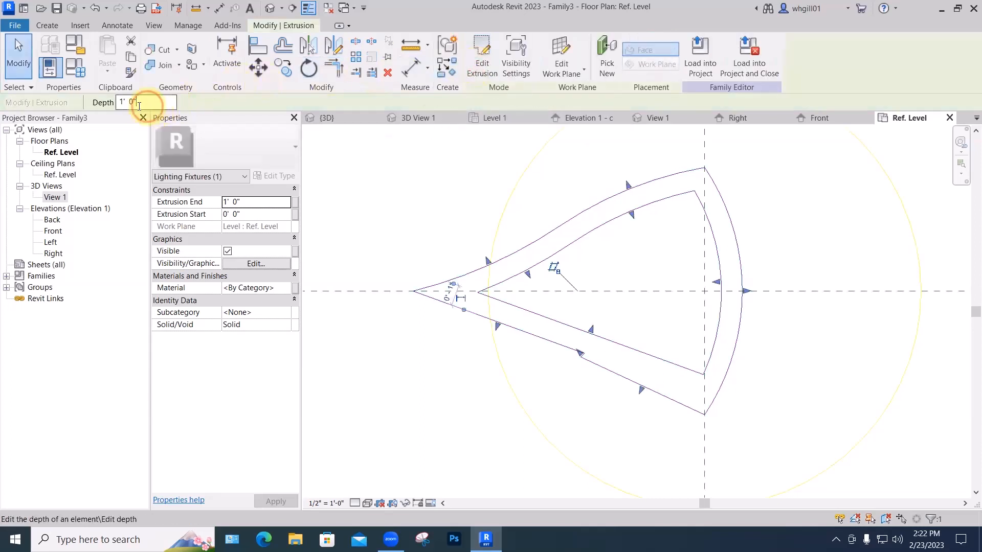
- Set the new hollow extrusion's depth to 6"
{"action": "left_click_drag", "start_coordinate": [143, 104], "coordinate": [115, 106]}
{"action": "type", "text": "6\""}
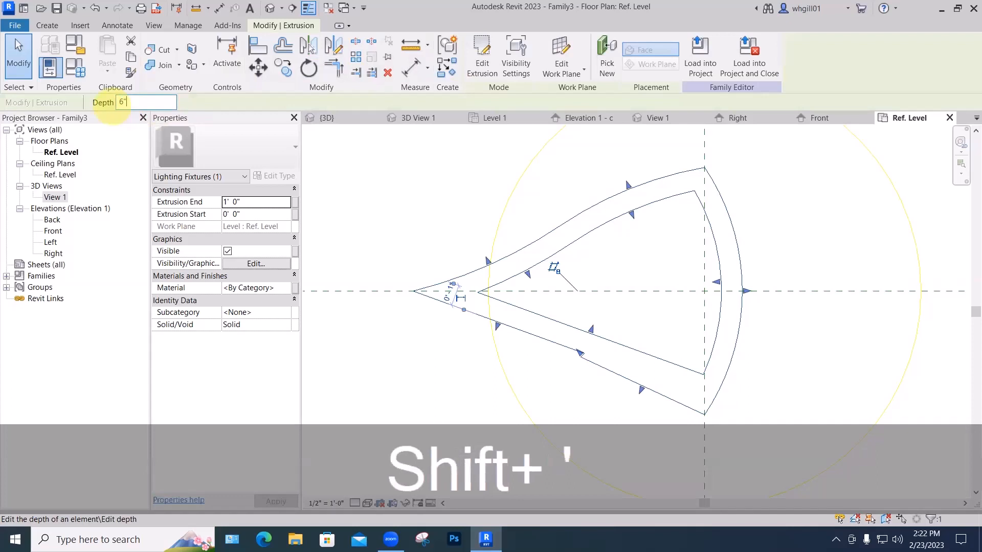
{"action": "key", "text": "Return"}
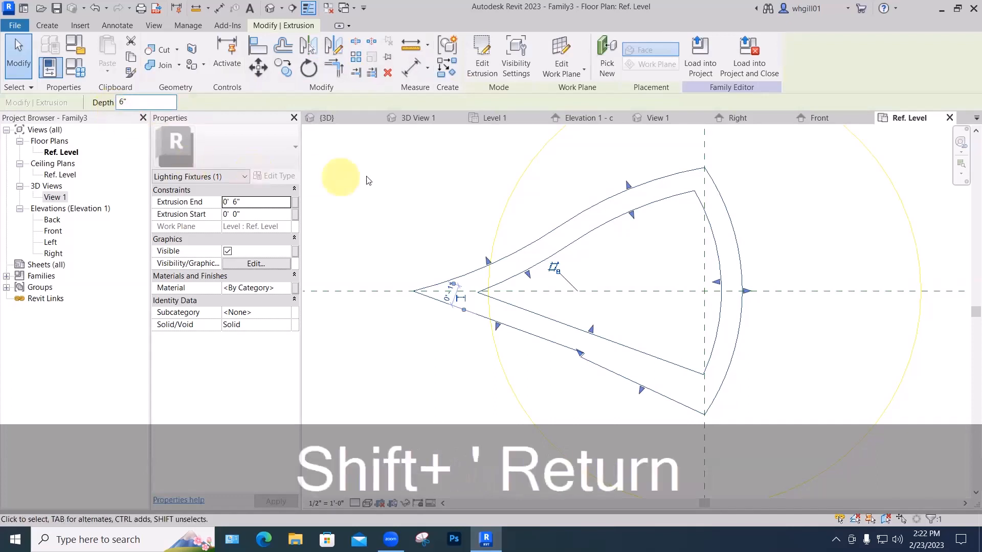
{"action": "left_click", "coordinate": [413, 188]}
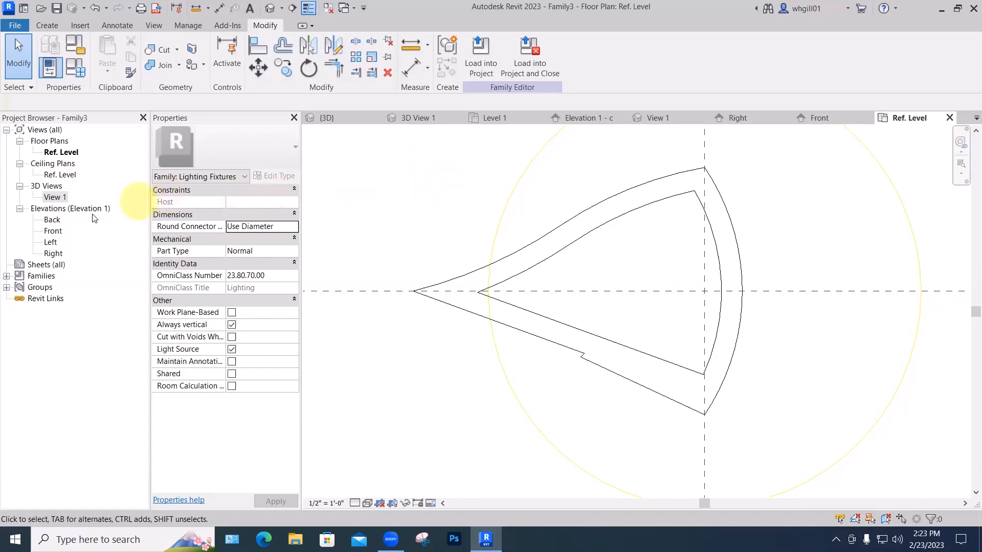
- In the Front elevation, stretch the top of the thin base extrusion upward to a depth of 3/4"
{"action": "left_click", "coordinate": [810, 117]}
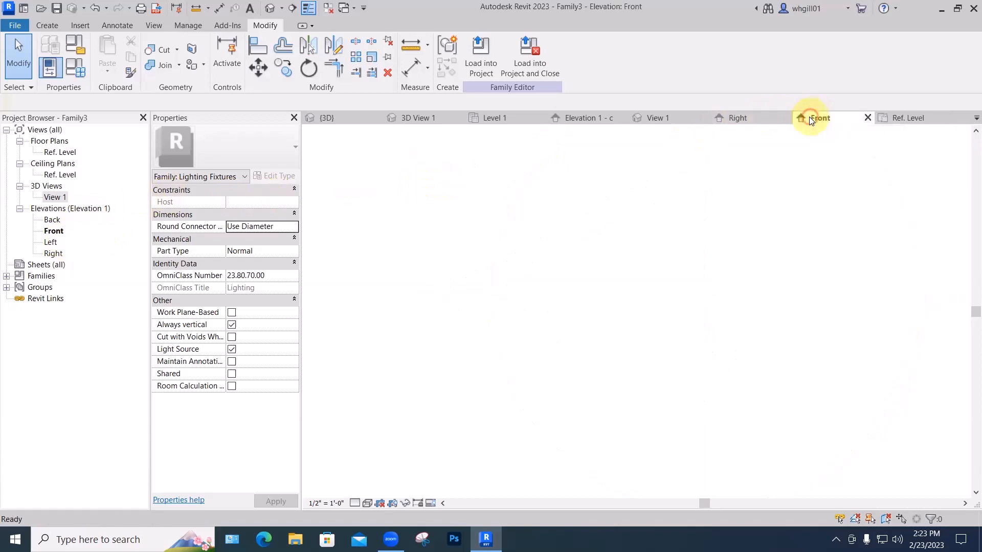
{"action": "scroll", "coordinate": [547, 385], "scroll_direction": "up", "scroll_amount": 5}
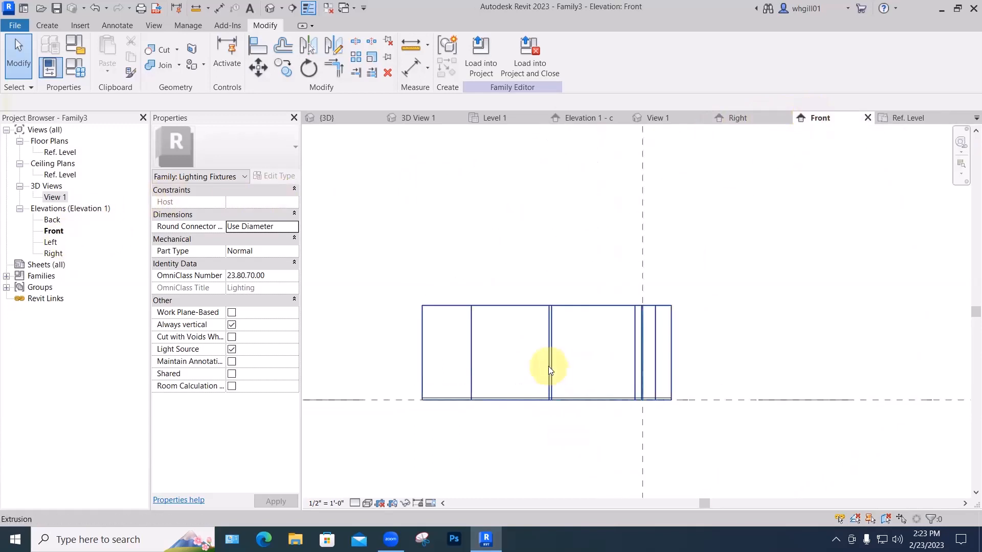
{"action": "left_click", "coordinate": [450, 401]}
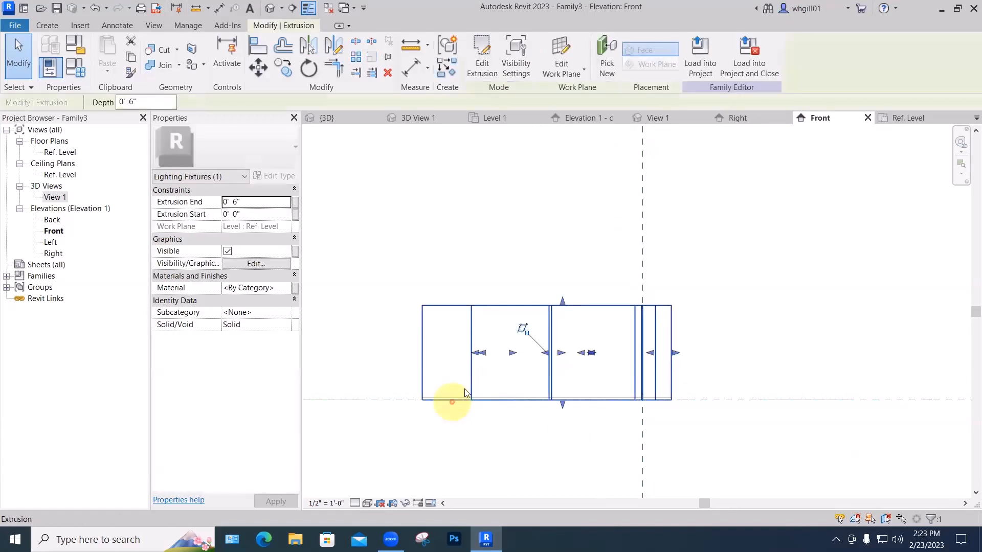
{"action": "left_click", "coordinate": [526, 277]}
{"action": "scroll", "coordinate": [527, 383], "scroll_direction": "up", "scroll_amount": 3}
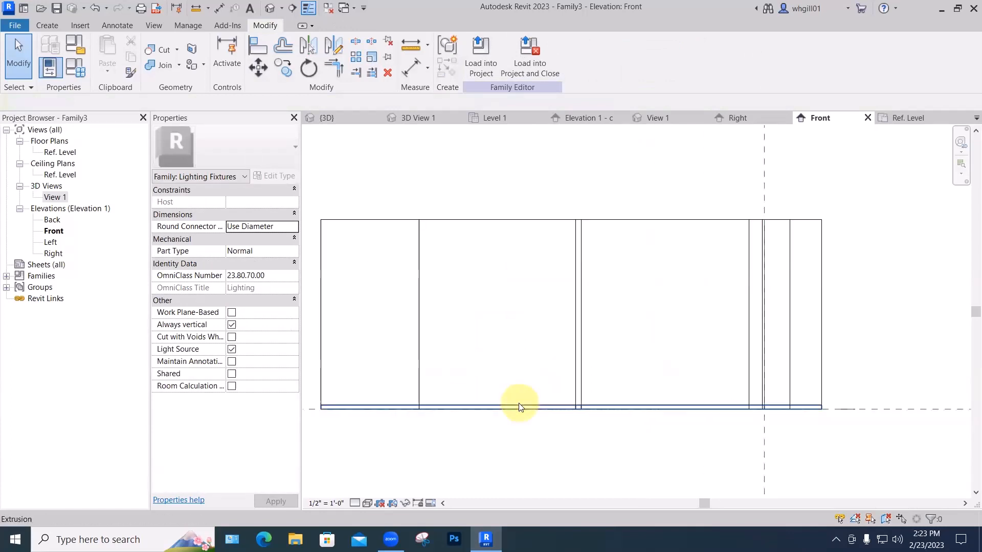
{"action": "left_click", "coordinate": [519, 402]}
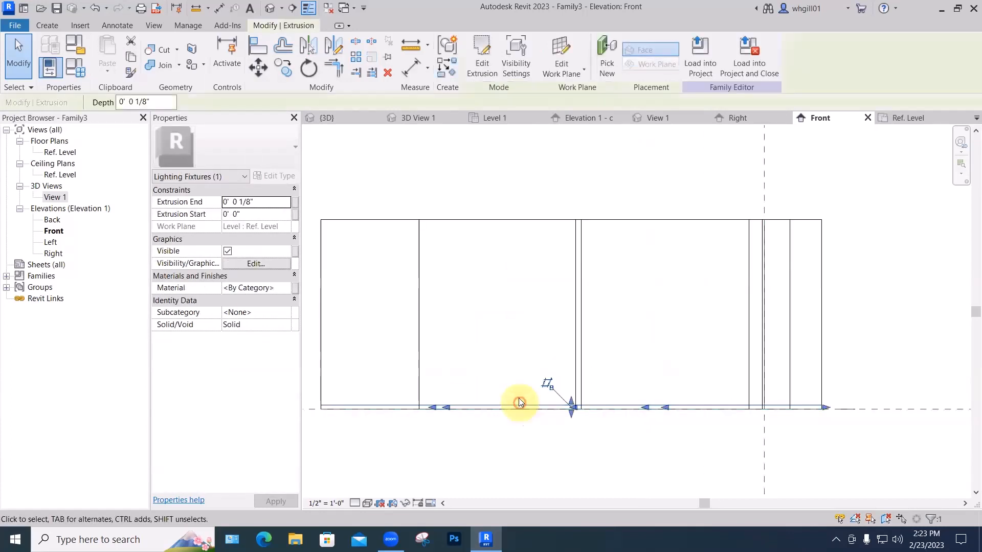
{"action": "left_click", "coordinate": [537, 441]}
{"action": "scroll", "coordinate": [542, 444], "scroll_direction": "down", "scroll_amount": 2}
{"action": "middle_click_drag", "start_coordinate": [543, 447], "coordinate": [548, 416]}
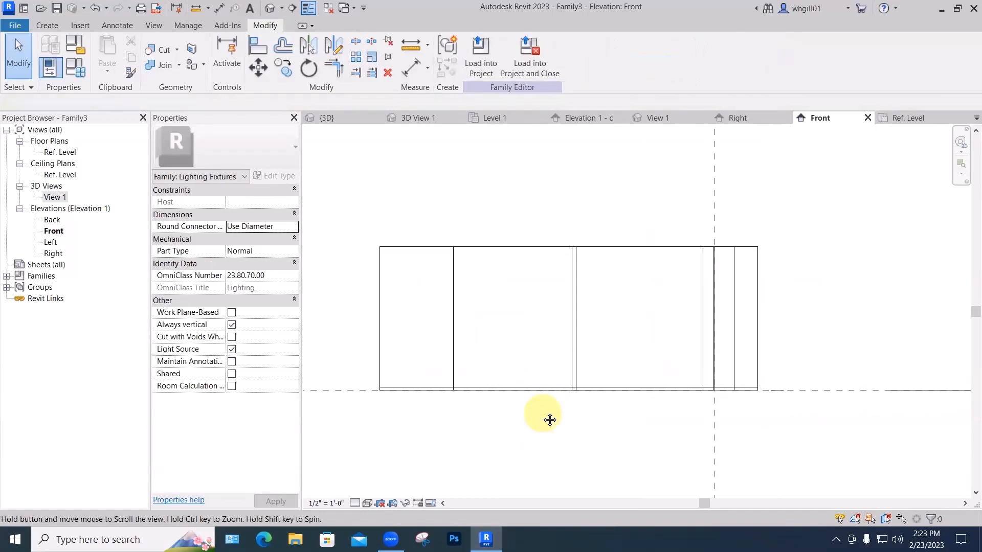
{"action": "left_click", "coordinate": [554, 384]}
{"action": "left_click_drag", "start_coordinate": [571, 383], "coordinate": [567, 373]}
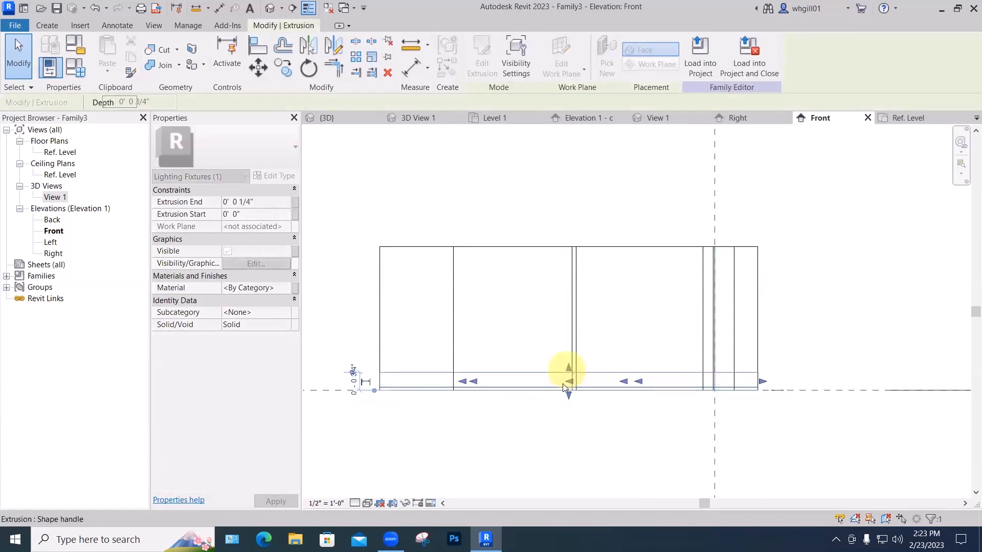
{"action": "left_click", "coordinate": [544, 428]}
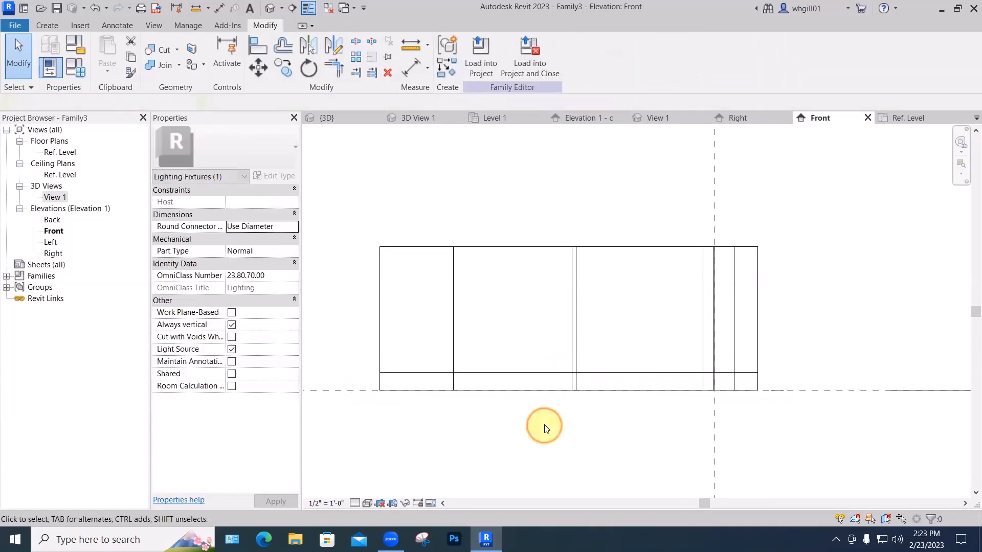
- Undo the shift of the hollow extrusion, and raise only its bottom face to the top of the base extrusion
{"action": "left_click", "coordinate": [575, 341]}
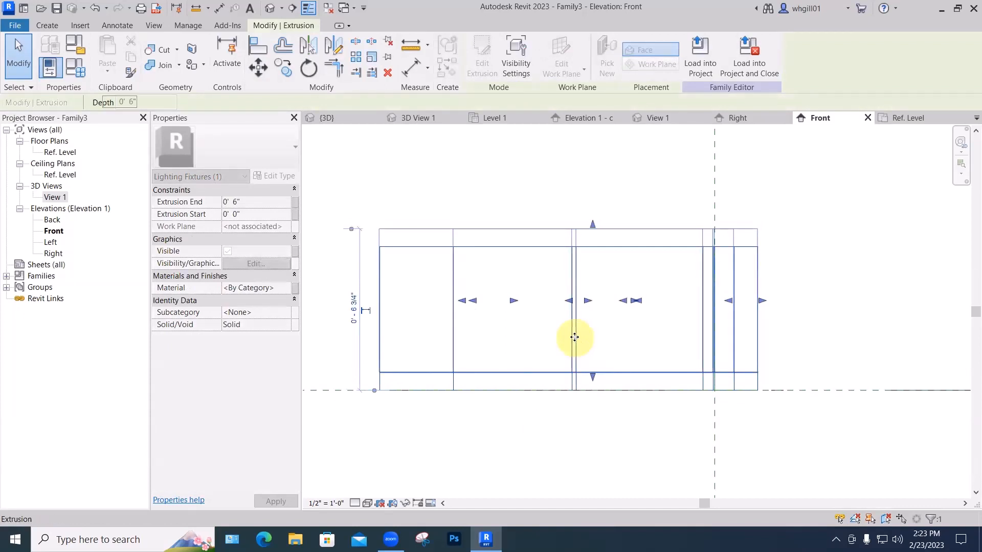
{"action": "key", "text": "ctrl+z"}
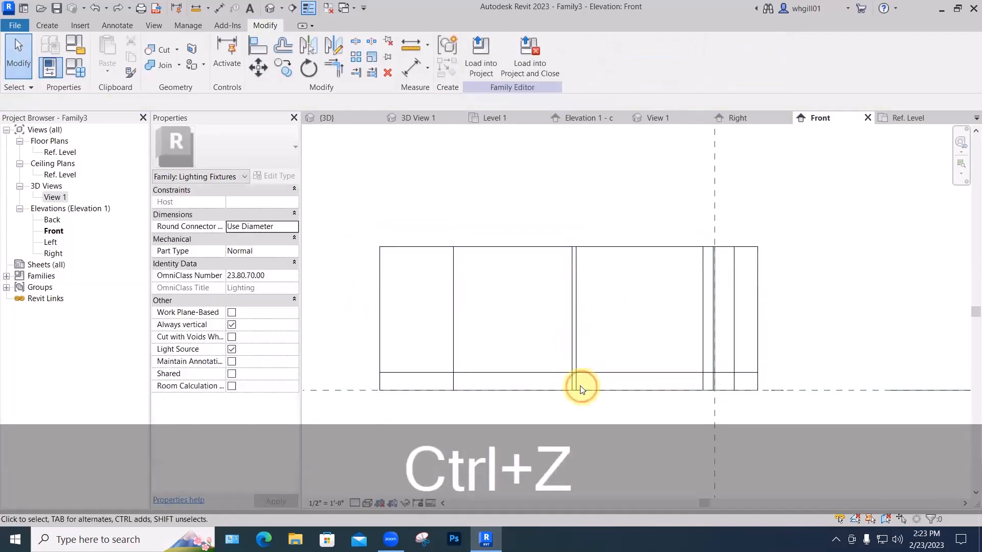
{"action": "left_click", "coordinate": [575, 390]}
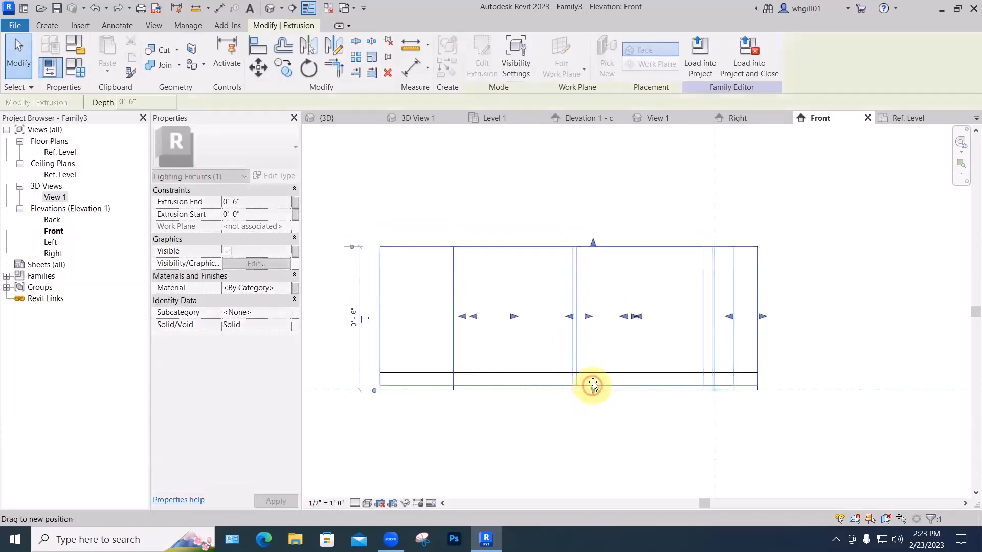
{"action": "left_click_drag", "start_coordinate": [593, 385], "coordinate": [593, 372]}
{"action": "left_click", "coordinate": [584, 431]}
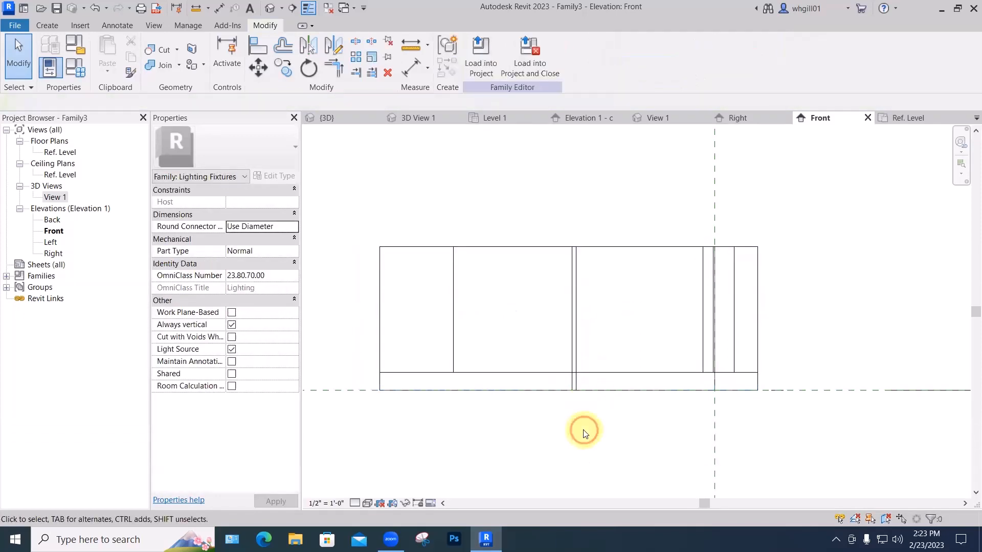
{"action": "left_click", "coordinate": [557, 396]}
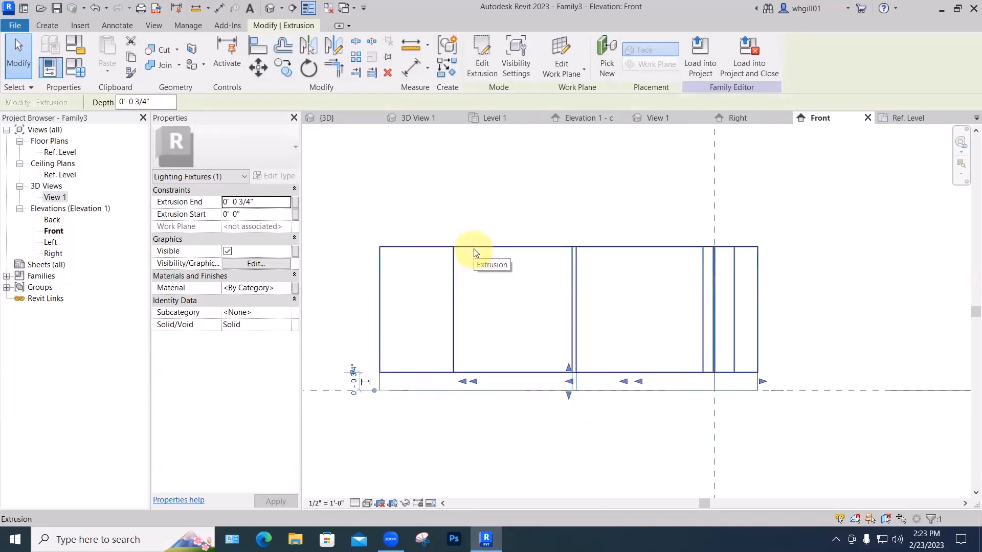
{"action": "key", "text": "c"}
{"action": "key", "text": "p"}
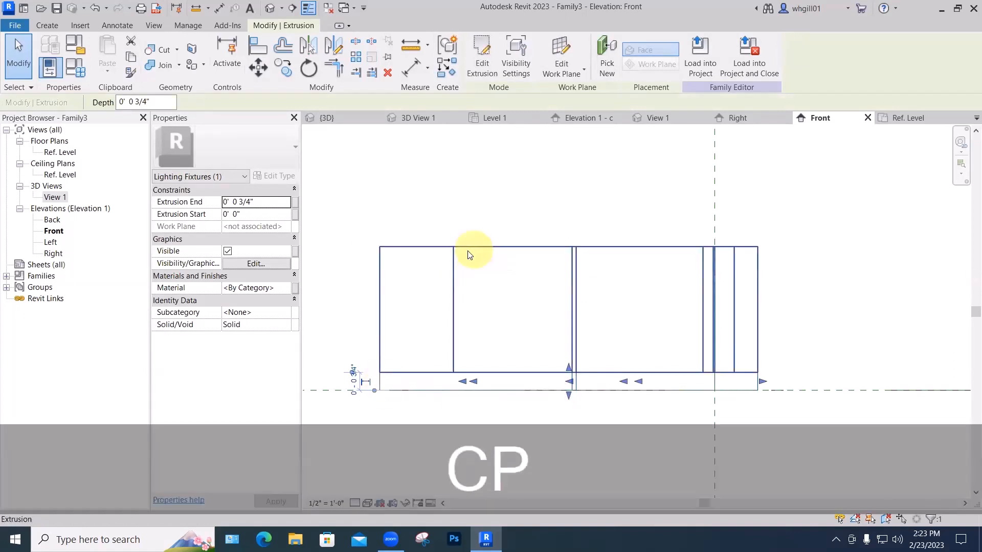
{"action": "key", "text": "Escape"}
{"action": "key", "text": "c"}
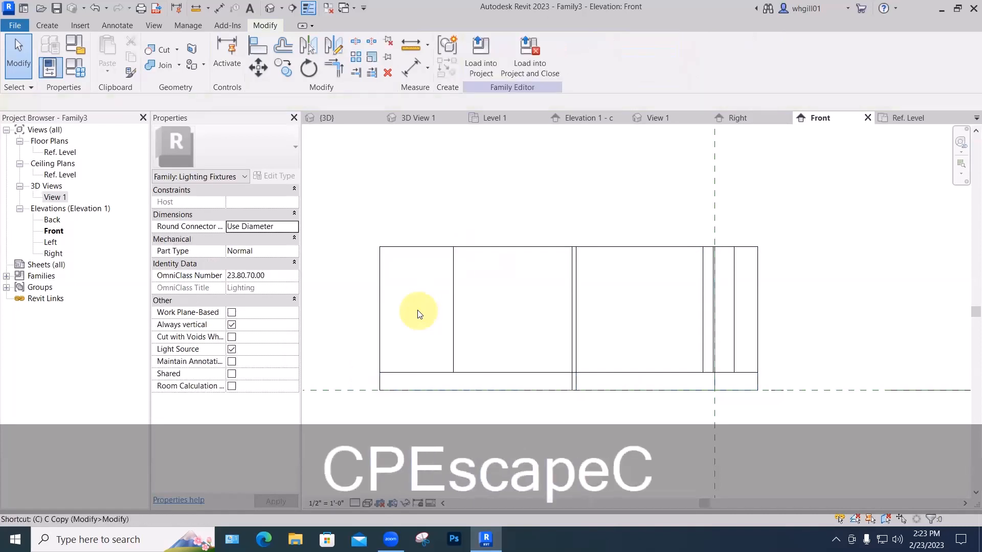
{"action": "key", "text": "o"}
{"action": "key", "text": "Escape"}
{"action": "key", "text": "Escape"}
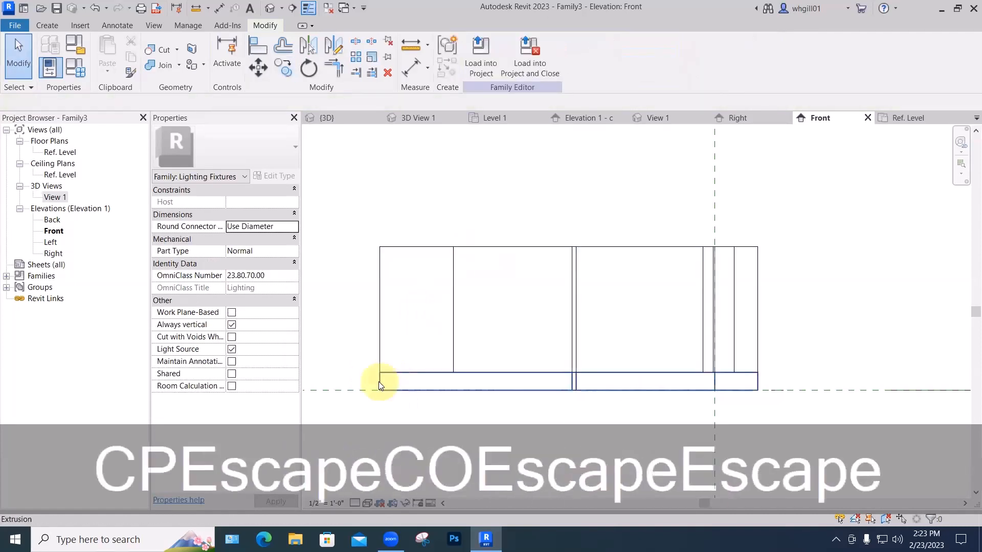
- Copy the base extrusion from its lower tip corner to the top tip corner of the hollow extrusion, as a cap
{"action": "left_click", "coordinate": [379, 381]}
{"action": "key", "text": "c"}
{"action": "key", "text": "o"}
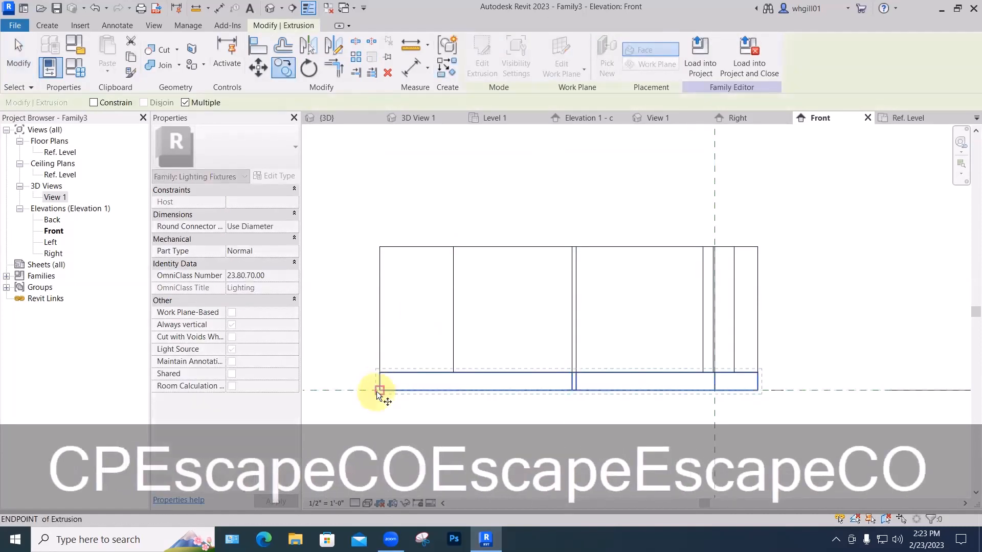
{"action": "left_click", "coordinate": [379, 247]}
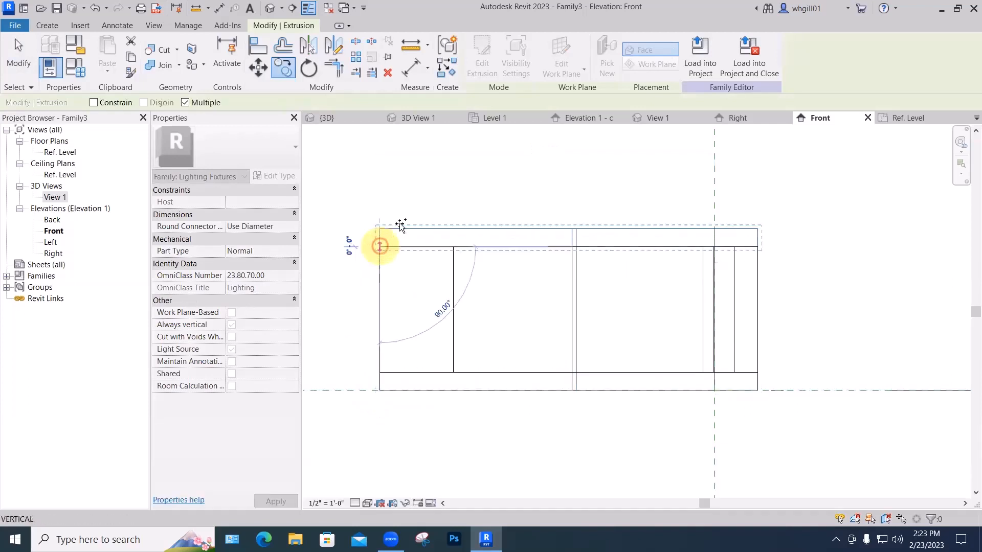
- In 3D View 1, join the top cap, the hollow extrusion and the base extrusion into one solid
{"action": "key", "text": "Escape"}
{"action": "key", "text": "Escape"}
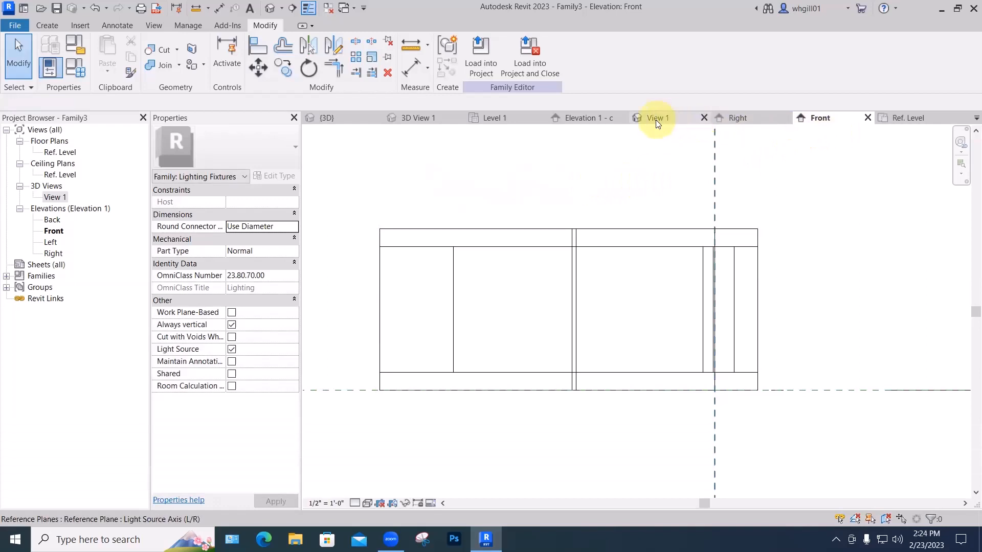
{"action": "left_click", "coordinate": [655, 118]}
{"action": "middle_click_drag", "start_coordinate": [662, 228], "coordinate": [614, 267], "text": "shift"}
{"action": "key", "text": "shift+XF86AudioLowerVolume"}
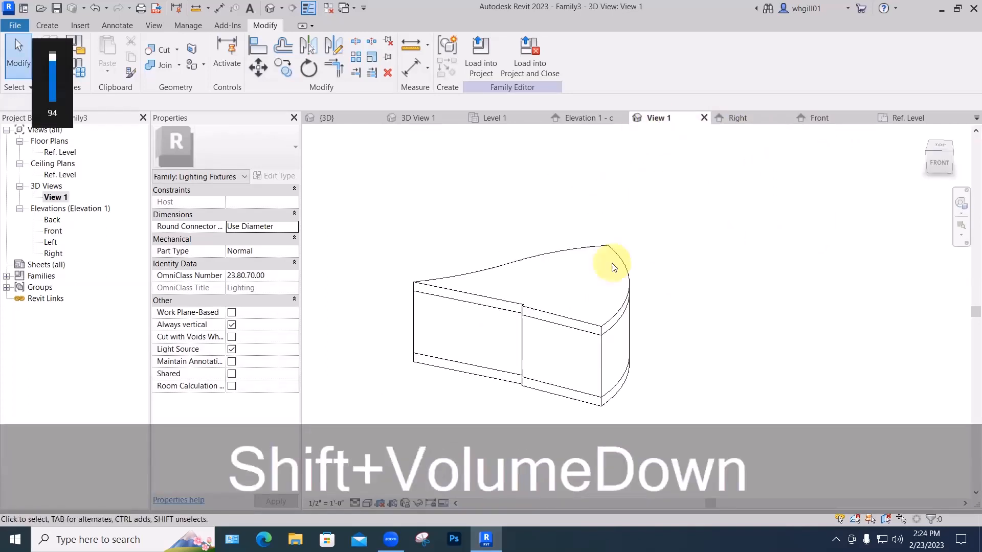
{"action": "scroll", "coordinate": [544, 296], "scroll_direction": "up", "scroll_amount": 2}
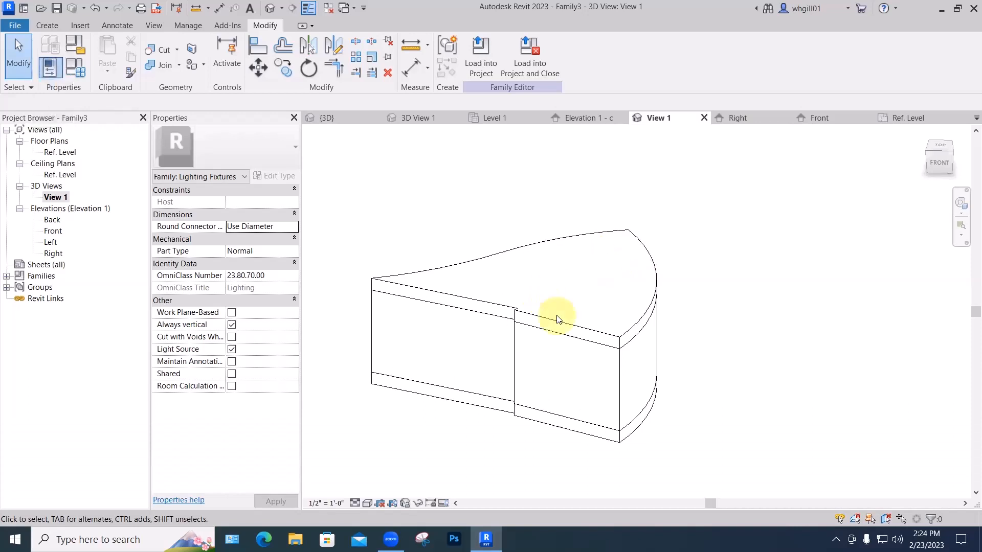
{"action": "left_click", "coordinate": [153, 66]}
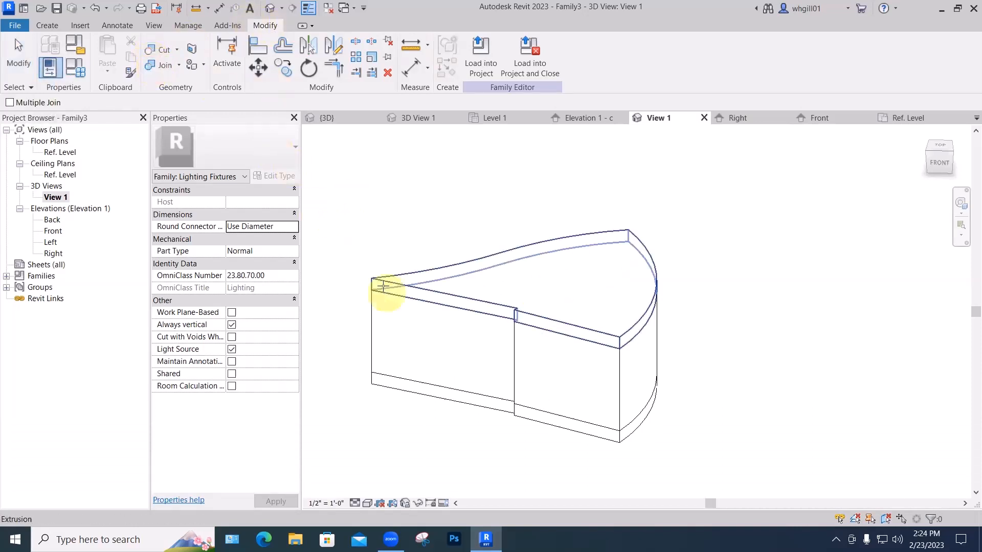
{"action": "left_click", "coordinate": [383, 287]}
{"action": "left_click", "coordinate": [379, 308]}
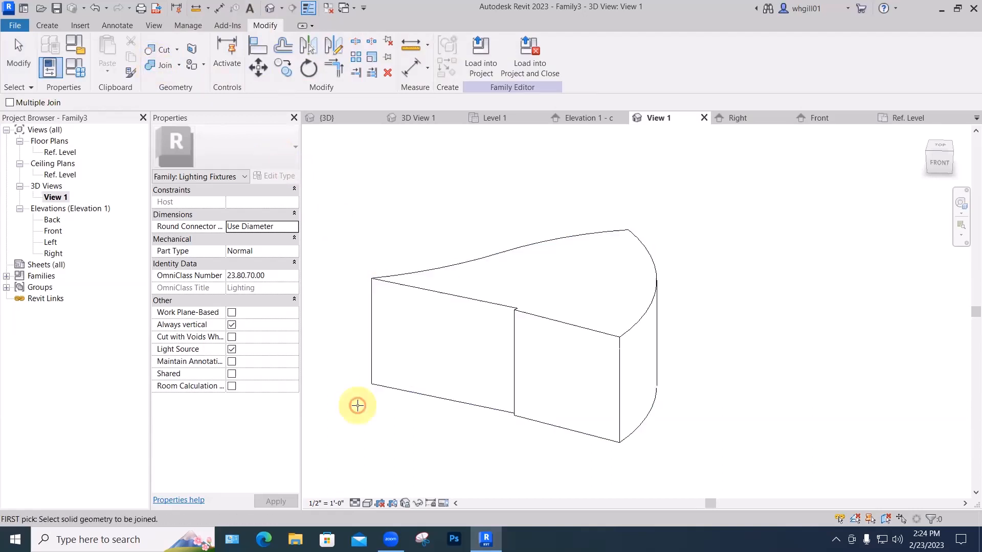
{"action": "middle_click_drag", "start_coordinate": [416, 417], "coordinate": [530, 338], "text": "shift"}
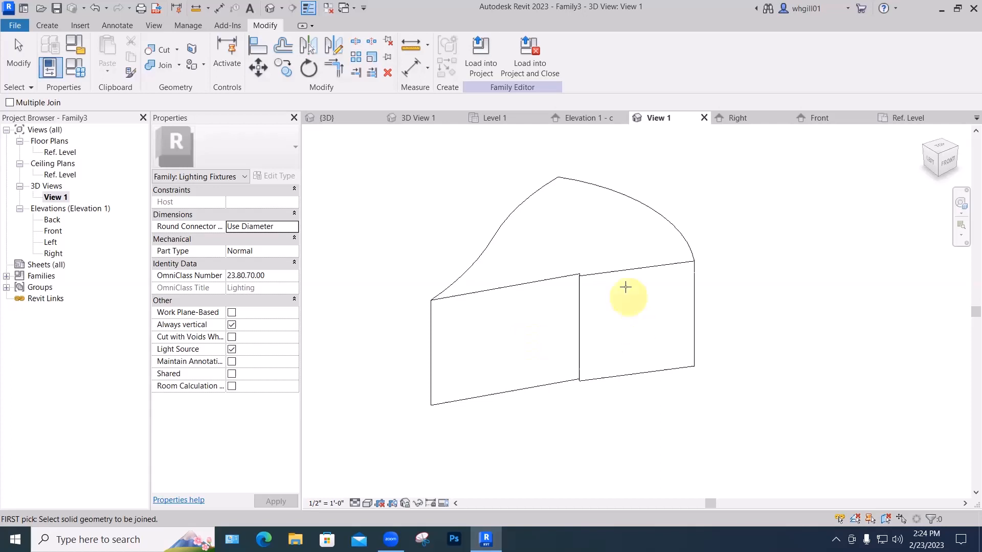
- Use the Hidden Line visual style for the 3D view and set its model transparency to 22
{"action": "left_click", "coordinate": [368, 505]}
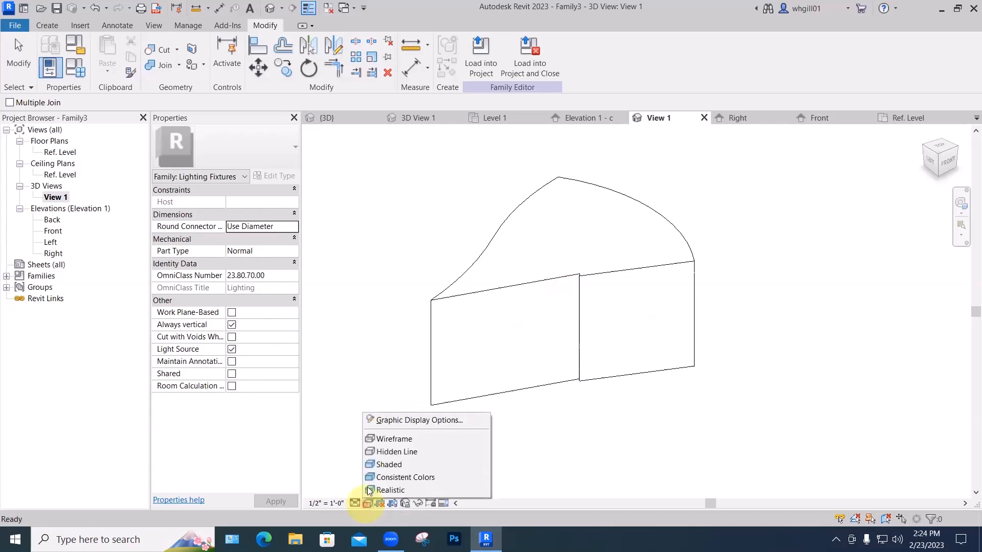
{"action": "left_click", "coordinate": [384, 452]}
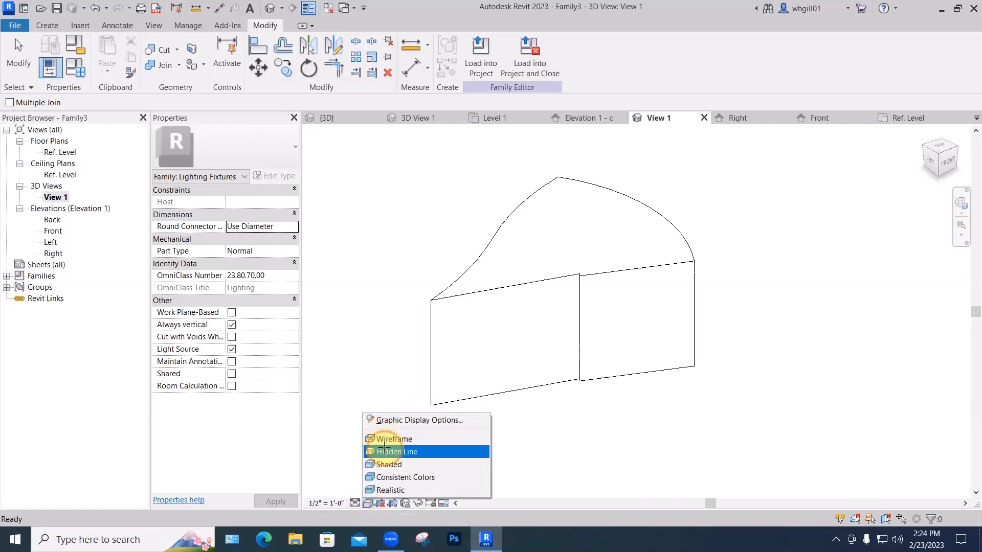
{"action": "left_click", "coordinate": [367, 504]}
{"action": "left_click", "coordinate": [390, 420]}
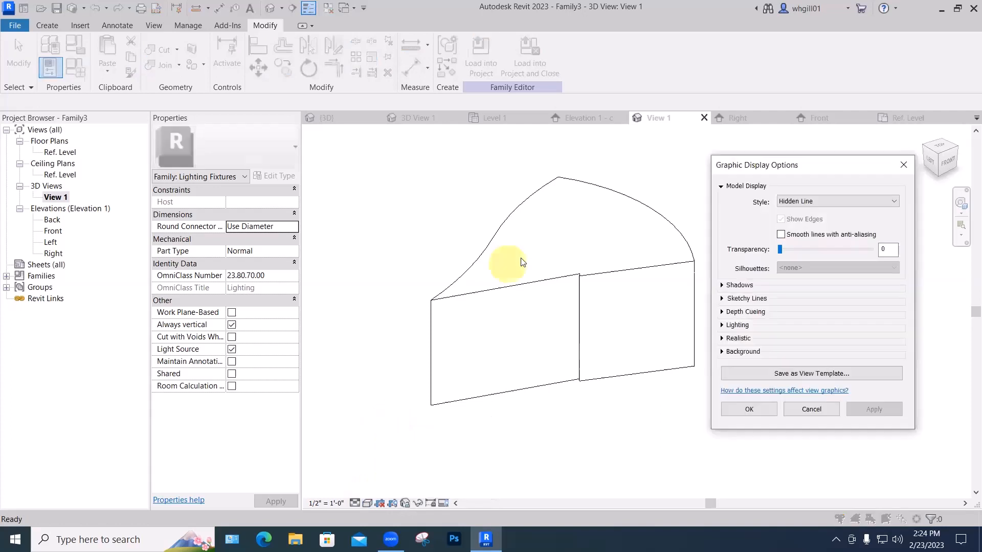
{"action": "left_click_drag", "start_coordinate": [781, 254], "coordinate": [802, 255]}
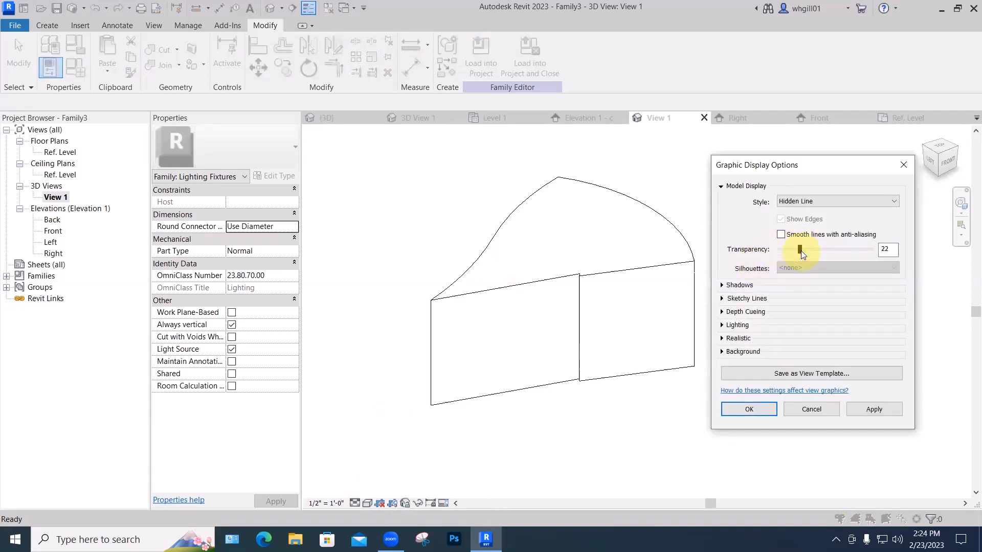
{"action": "left_click", "coordinate": [869, 407]}
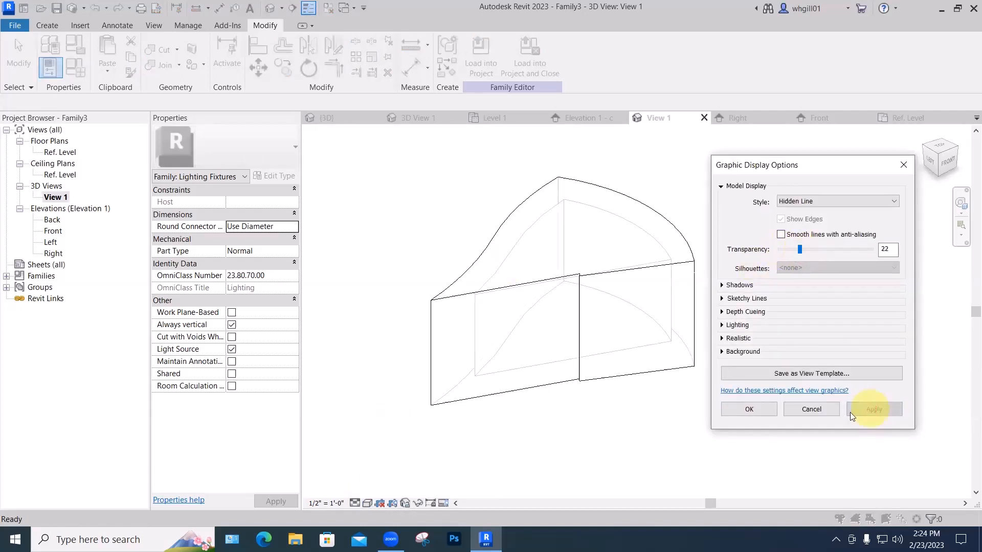
{"action": "left_click", "coordinate": [749, 409]}
{"action": "middle_click_drag", "start_coordinate": [690, 416], "coordinate": [665, 418], "text": "shift"}
{"action": "middle_click_drag", "start_coordinate": [668, 427], "coordinate": [405, 176], "text": "shift"}
{"action": "middle_click_drag", "start_coordinate": [579, 376], "coordinate": [650, 369], "text": "shift"}
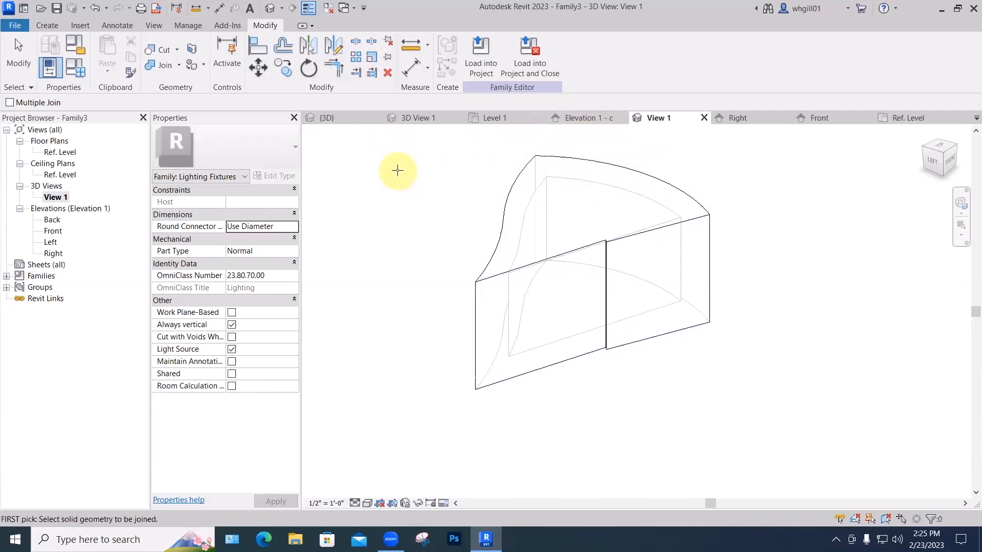
- Set the work plane to the top face of the joined fixture body
{"action": "left_click", "coordinate": [47, 25]}
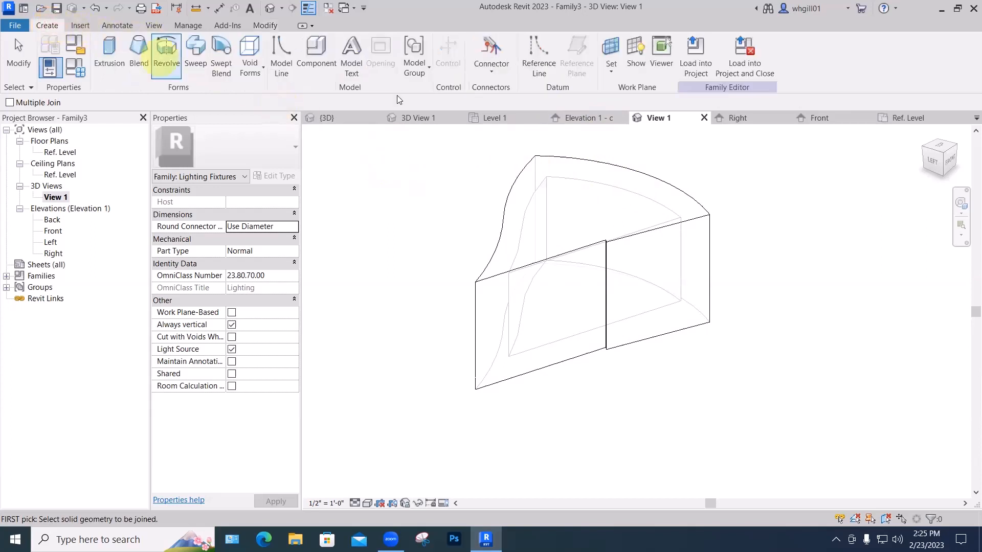
{"action": "left_click", "coordinate": [613, 73]}
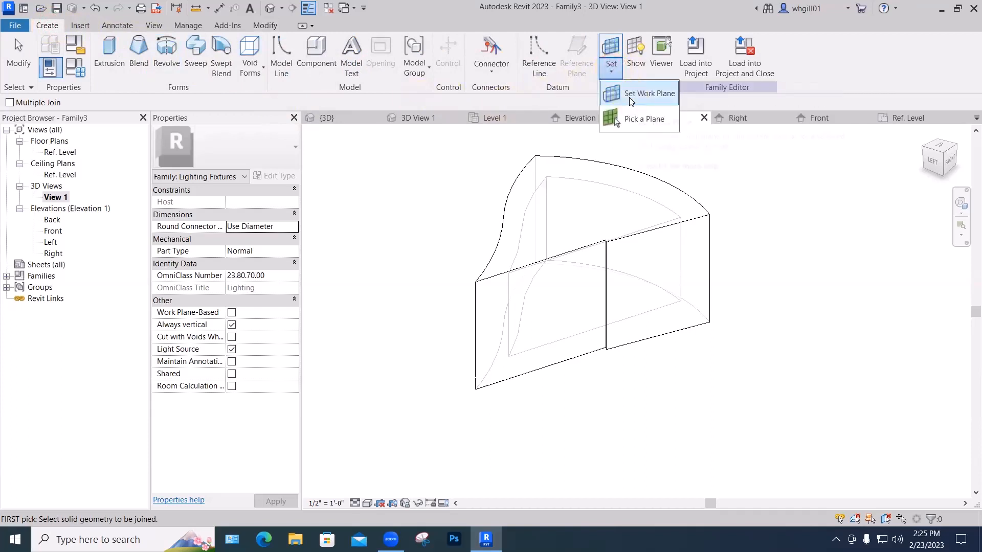
{"action": "left_click", "coordinate": [632, 124]}
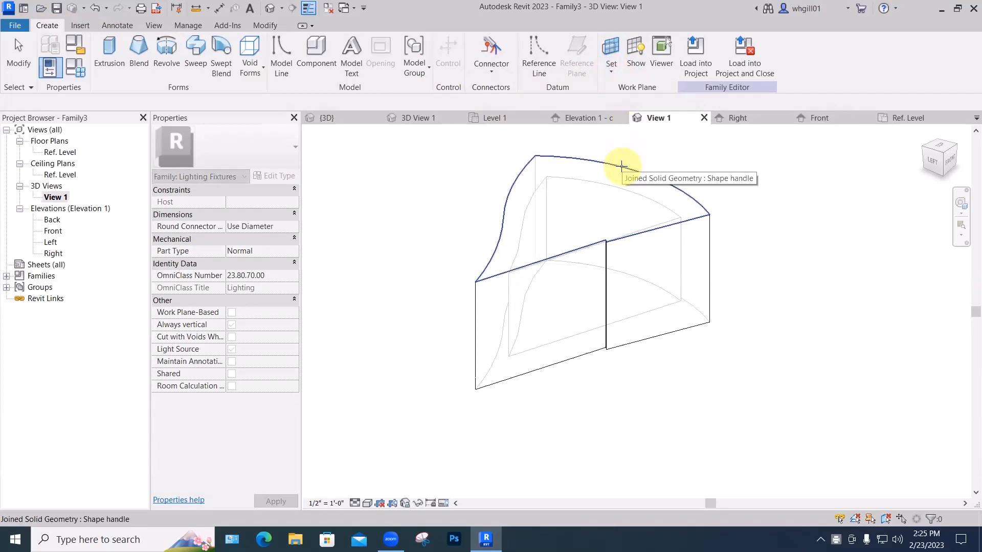
{"action": "left_click", "coordinate": [621, 165]}
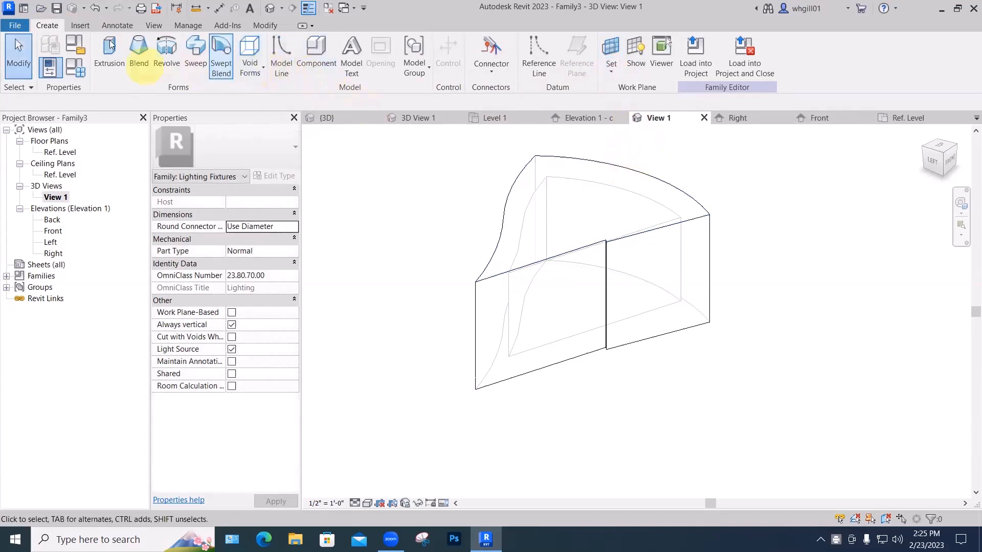
- Create a 1' deep void extrusion from a circle of about 3/4" radius near the back corner of the top face
{"action": "left_click", "coordinate": [251, 77]}
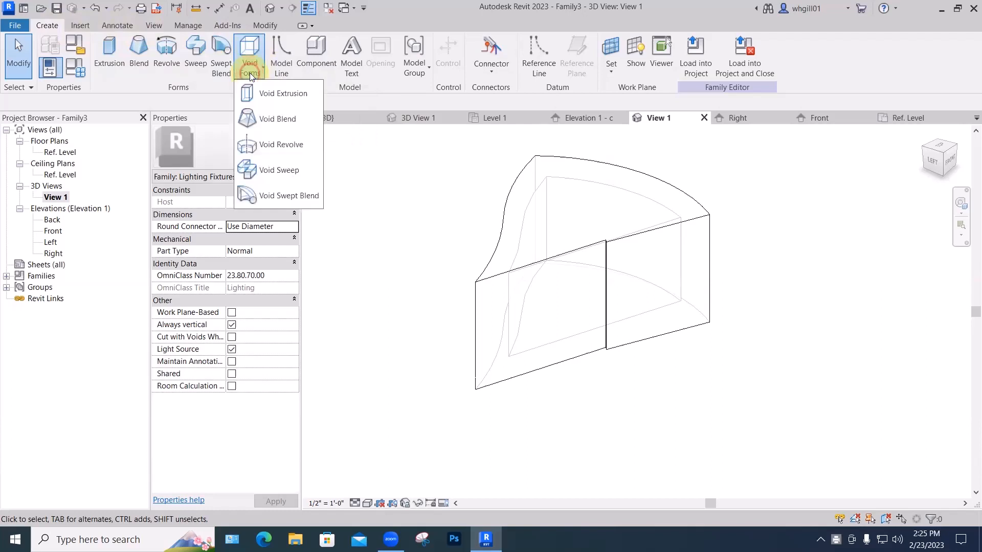
{"action": "left_click", "coordinate": [271, 94]}
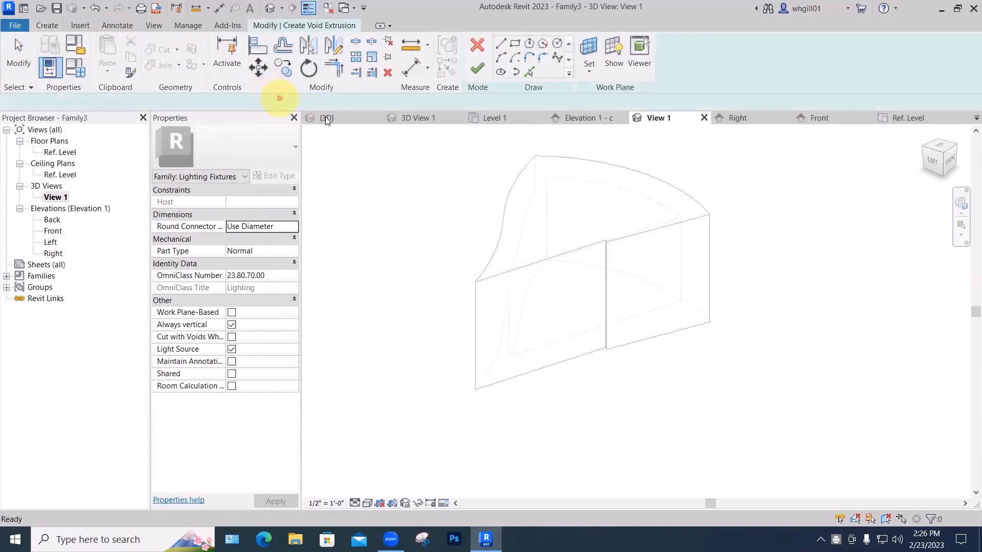
{"action": "left_click", "coordinate": [557, 44]}
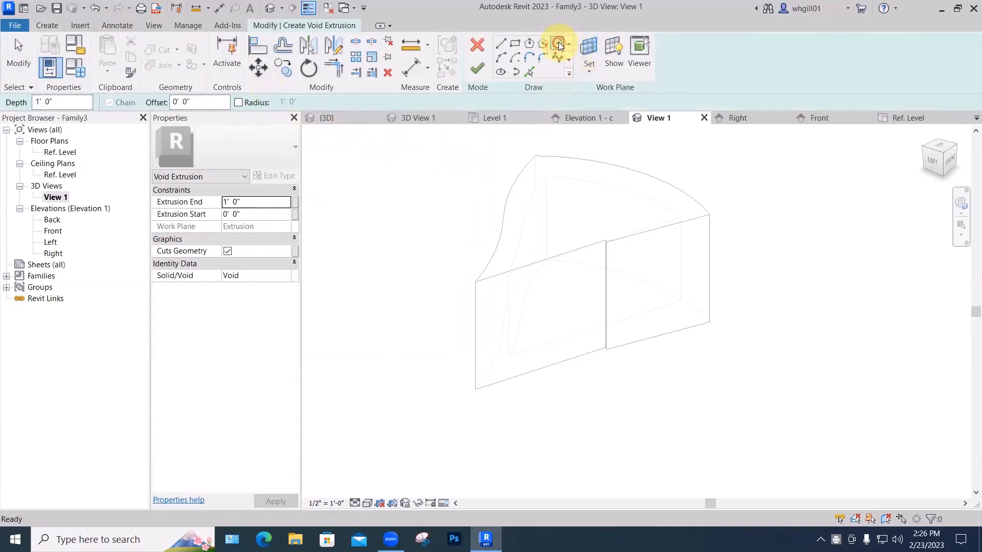
{"action": "left_click", "coordinate": [558, 194]}
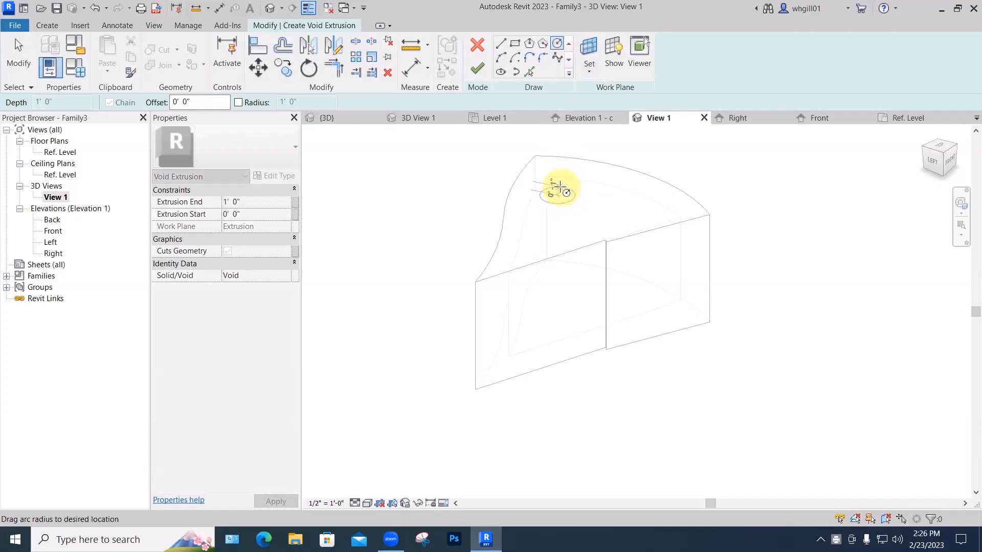
{"action": "left_click", "coordinate": [559, 188]}
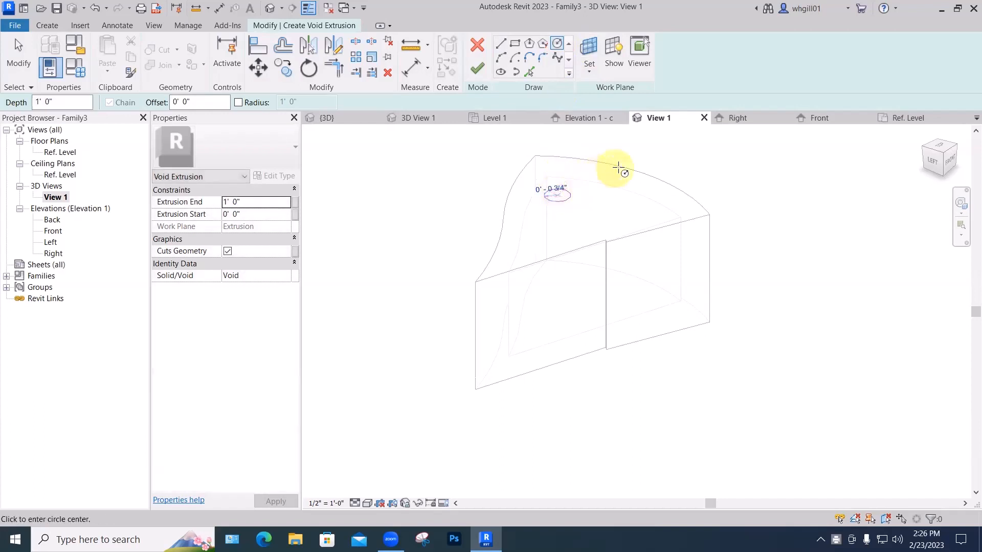
{"action": "left_click", "coordinate": [483, 69]}
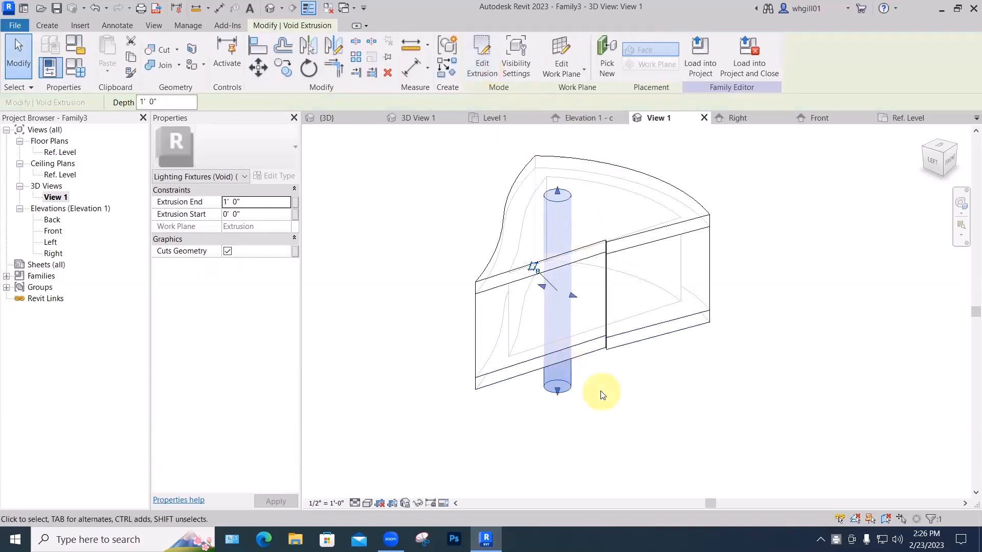
- Shorten the circular void to a depth of about 2 1/8" by raising its bottom face, and deselect it
{"action": "middle_click_drag", "start_coordinate": [598, 401], "coordinate": [575, 372], "text": "ctrl+shift"}
{"action": "left_click", "coordinate": [576, 371]}
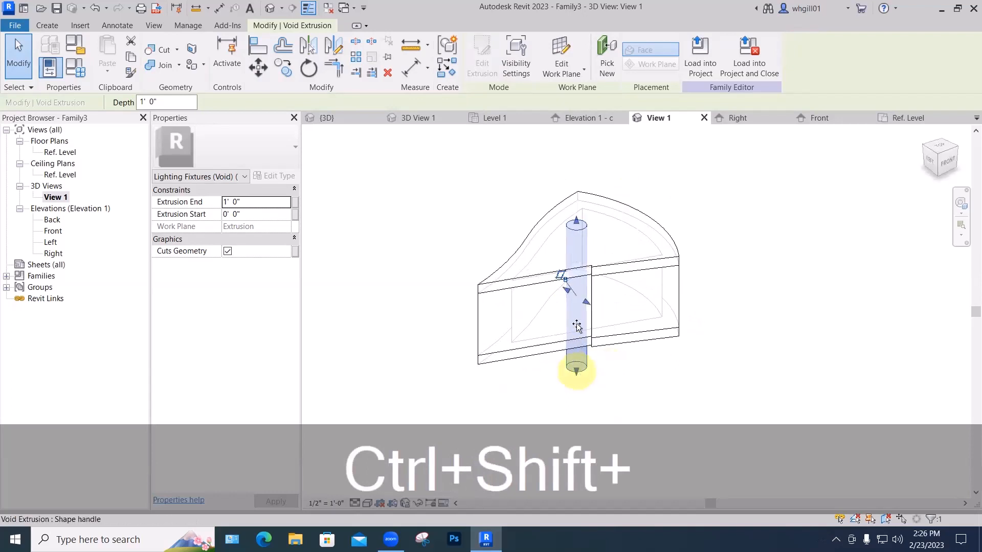
{"action": "left_click_drag", "start_coordinate": [577, 326], "coordinate": [581, 253]}
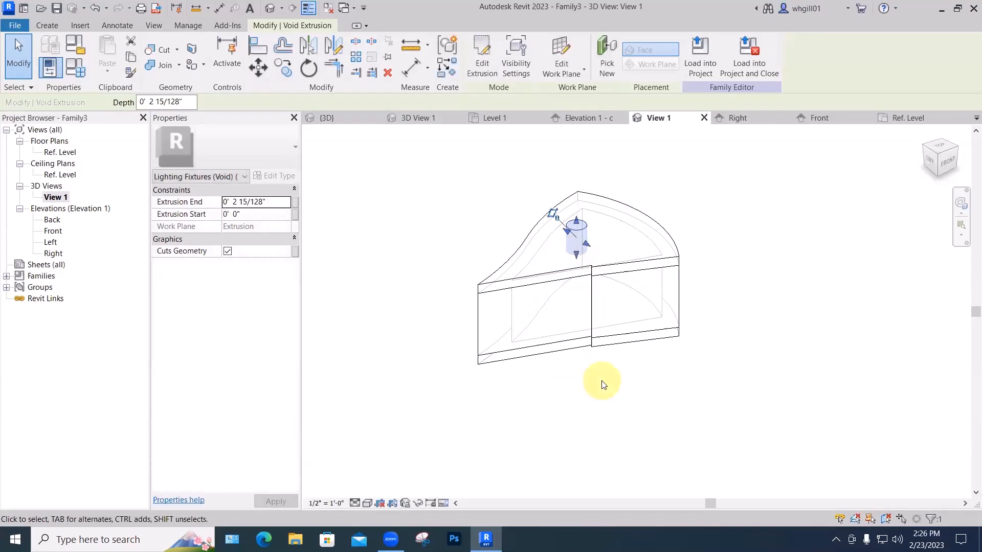
{"action": "mouse_move", "coordinate": [602, 385]}
{"action": "middle_mouse_down", "text": "shift"}
{"action": "mouse_move", "coordinate": [736, 276]}
{"action": "mouse_move", "coordinate": [627, 394]}
{"action": "mouse_move", "coordinate": [618, 390]}
{"action": "middle_mouse_up", "text": "shift"}
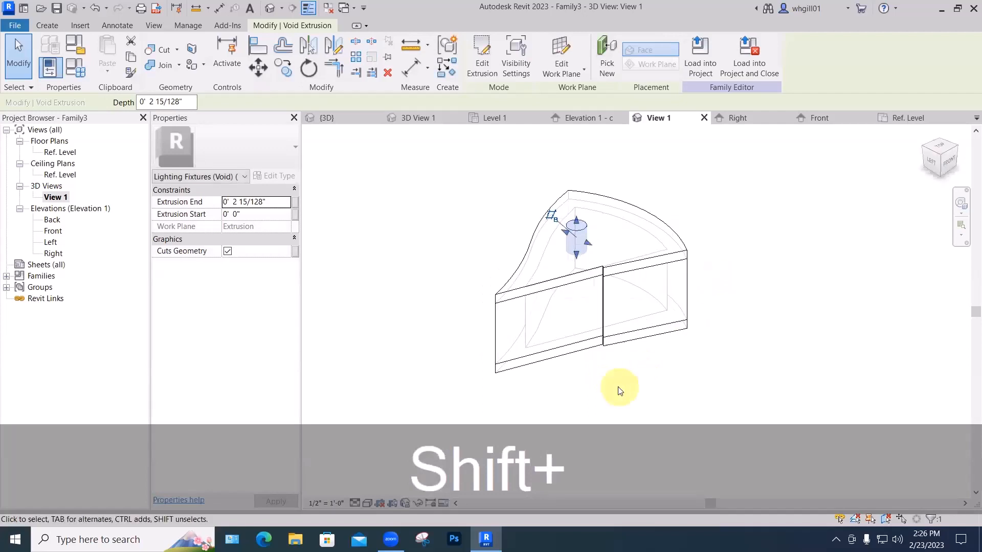
{"action": "left_click", "coordinate": [618, 390]}
{"action": "middle_click_drag", "start_coordinate": [669, 357], "coordinate": [638, 393], "text": "shift"}
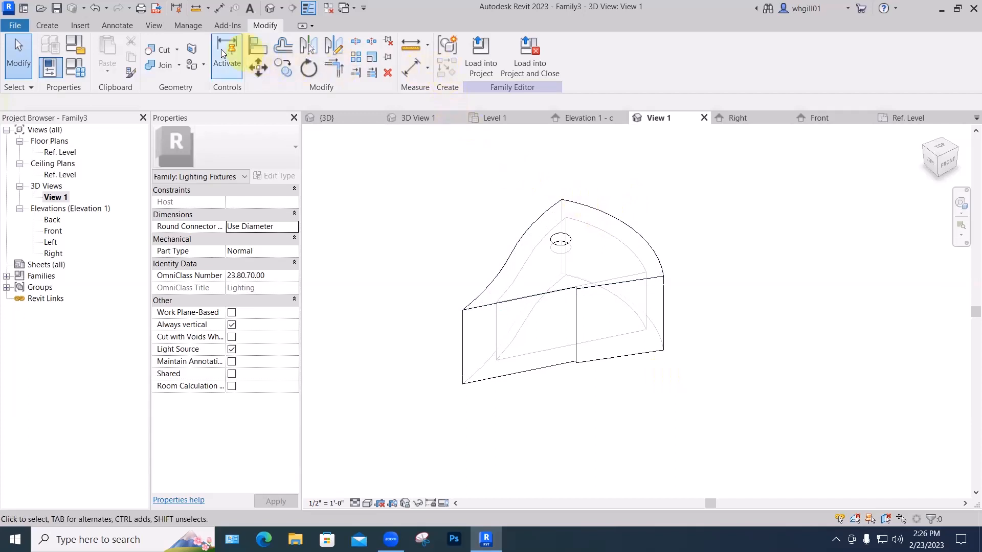
- Start a second void extrusion and try to sketch a very small circle on the top face near the outer curve
{"action": "left_click", "coordinate": [46, 26]}
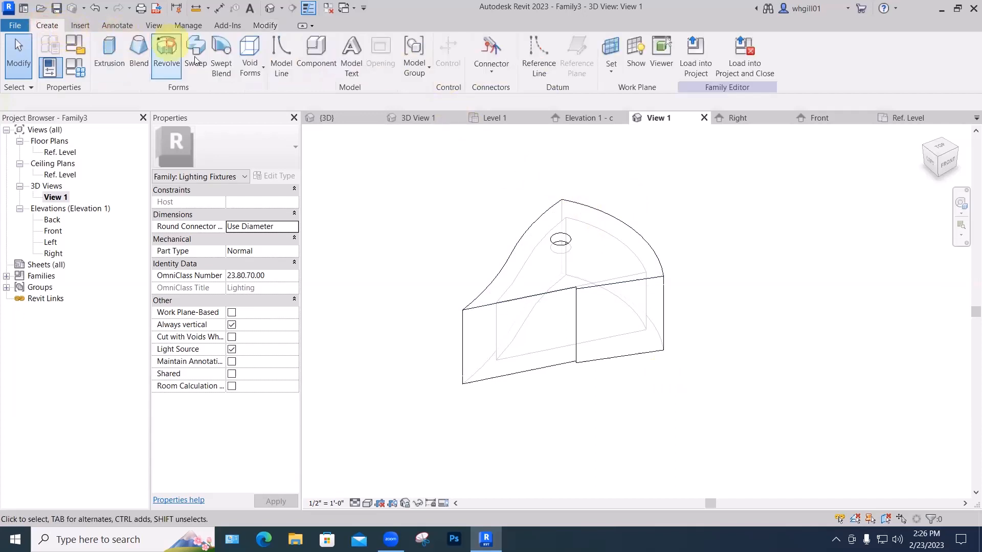
{"action": "left_click", "coordinate": [249, 67]}
{"action": "left_click", "coordinate": [270, 92]}
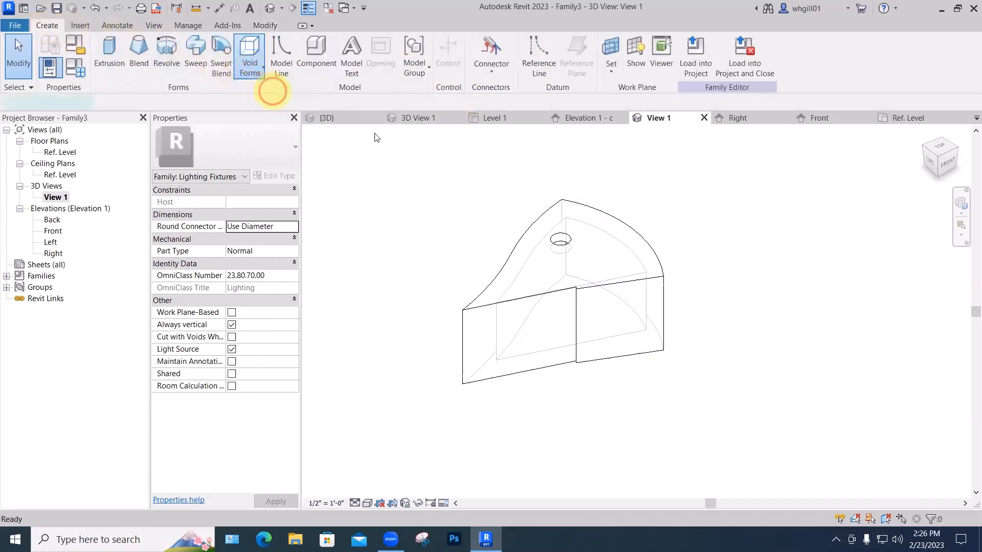
{"action": "left_click", "coordinate": [557, 49]}
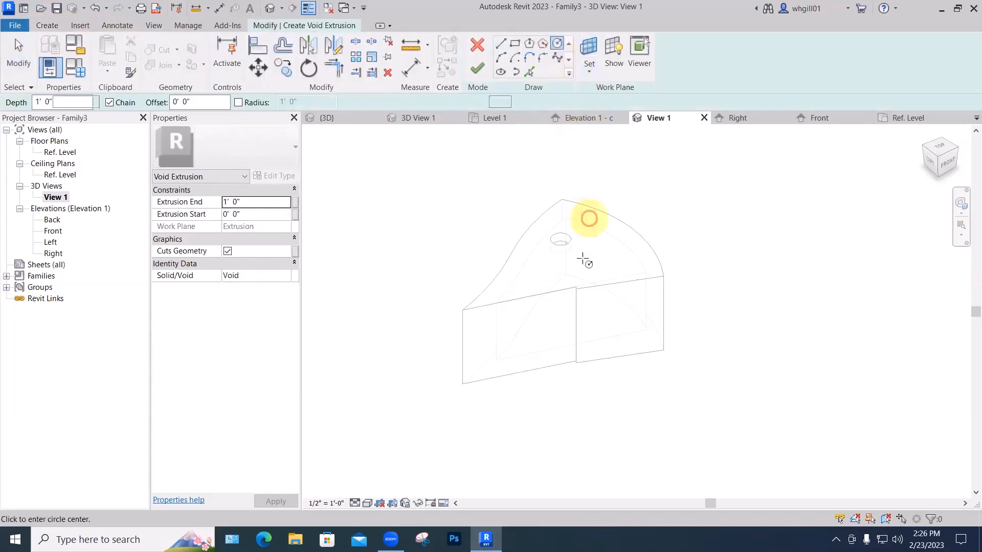
{"action": "left_click", "coordinate": [613, 263]}
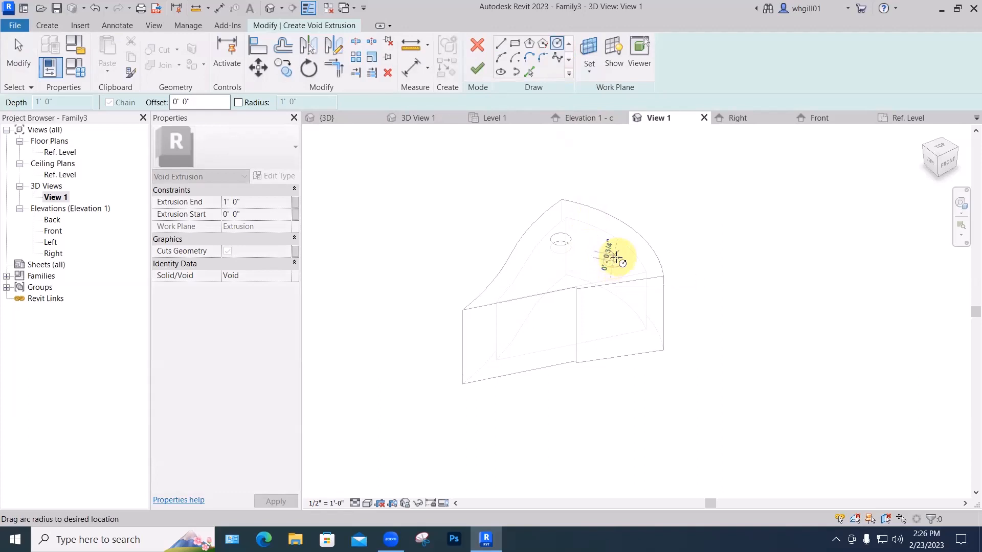
{"action": "left_click", "coordinate": [613, 262]}
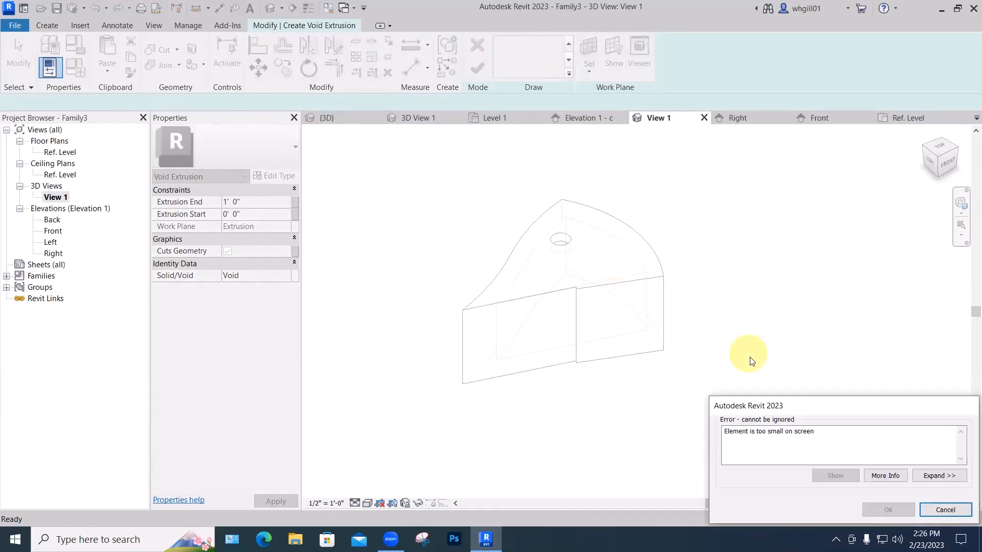
{"action": "left_click", "coordinate": [943, 508]}
- Sketch a circle of about 1/4" radius on the top face near the outer curve and finish the 1' deep void extrusion
{"action": "scroll", "coordinate": [583, 243], "scroll_direction": "up", "scroll_amount": 5}
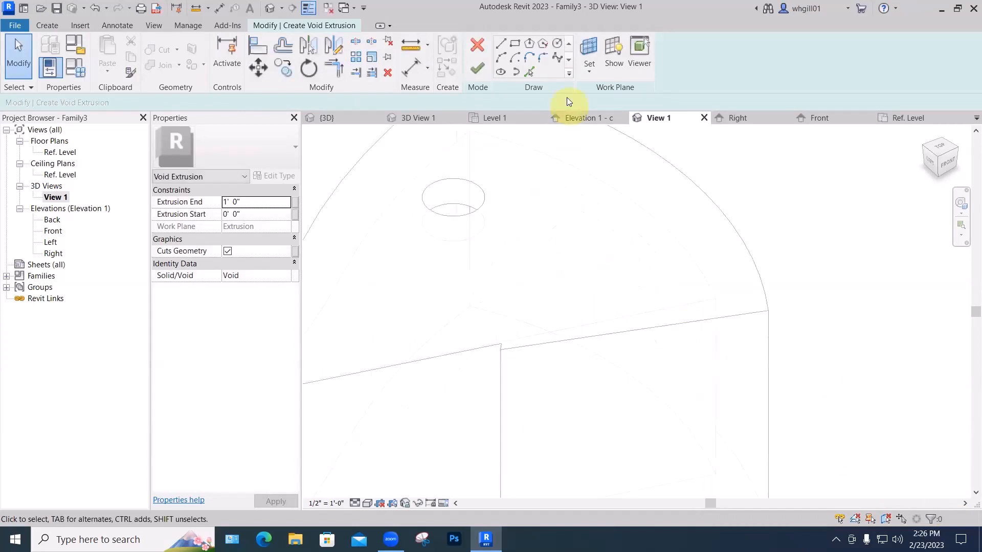
{"action": "left_click", "coordinate": [557, 45]}
{"action": "left_click", "coordinate": [620, 265]}
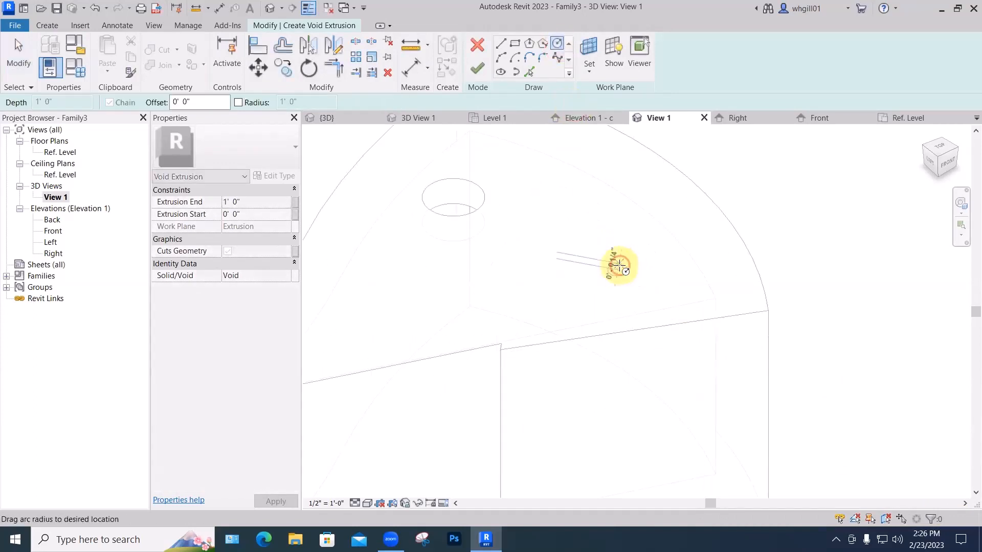
{"action": "left_click", "coordinate": [623, 264]}
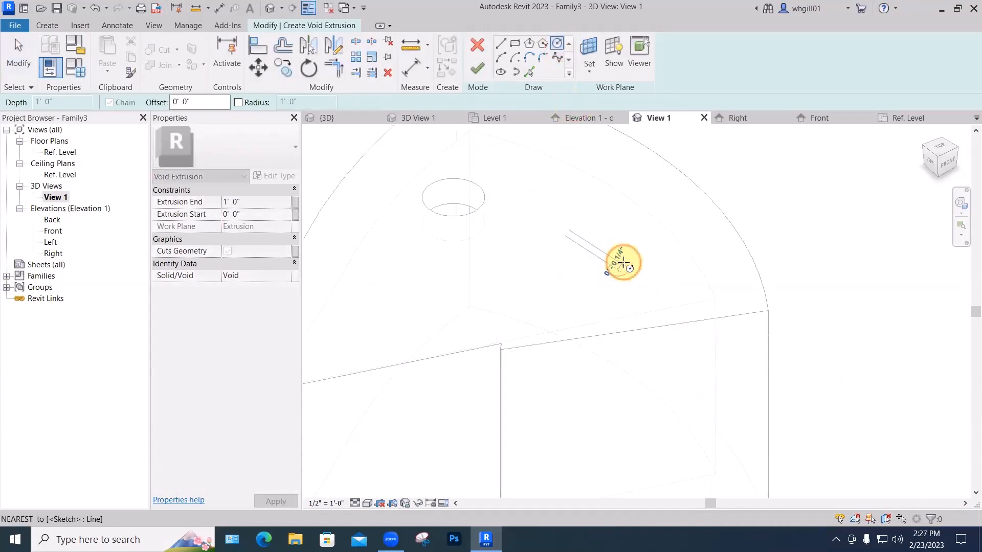
{"action": "left_click", "coordinate": [475, 68]}
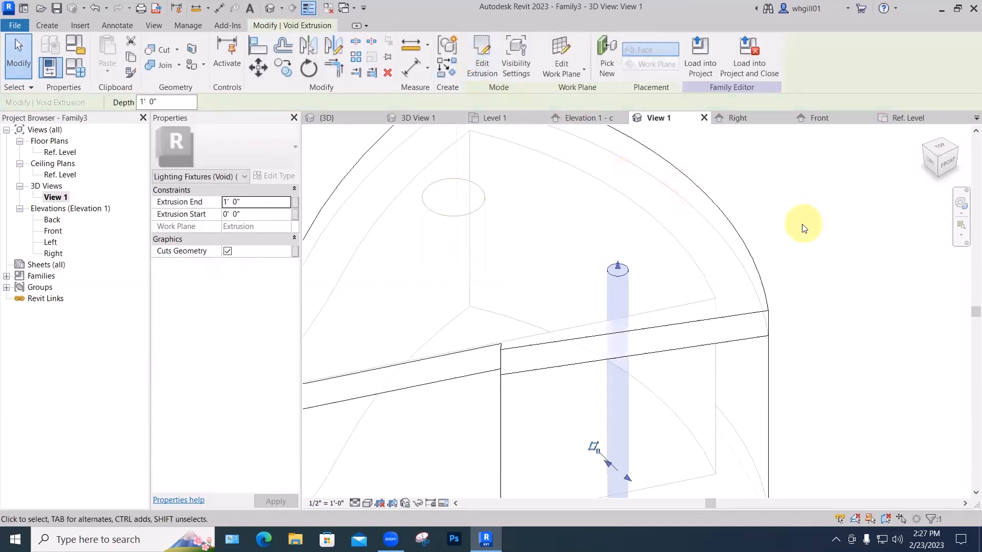
- Set the depth of the small circular void near the outer curve to 2 feet and deselect it
{"action": "scroll", "coordinate": [657, 257], "scroll_direction": "down", "scroll_amount": 3}
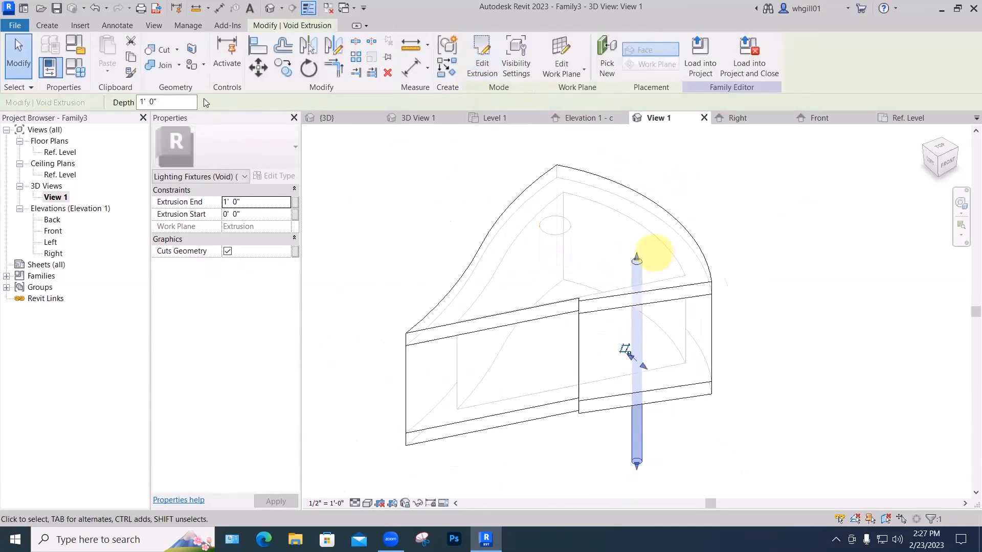
{"action": "left_click", "coordinate": [160, 105]}
{"action": "left_click_drag", "start_coordinate": [163, 102], "coordinate": [135, 104]}
{"action": "type", "text": "2"}
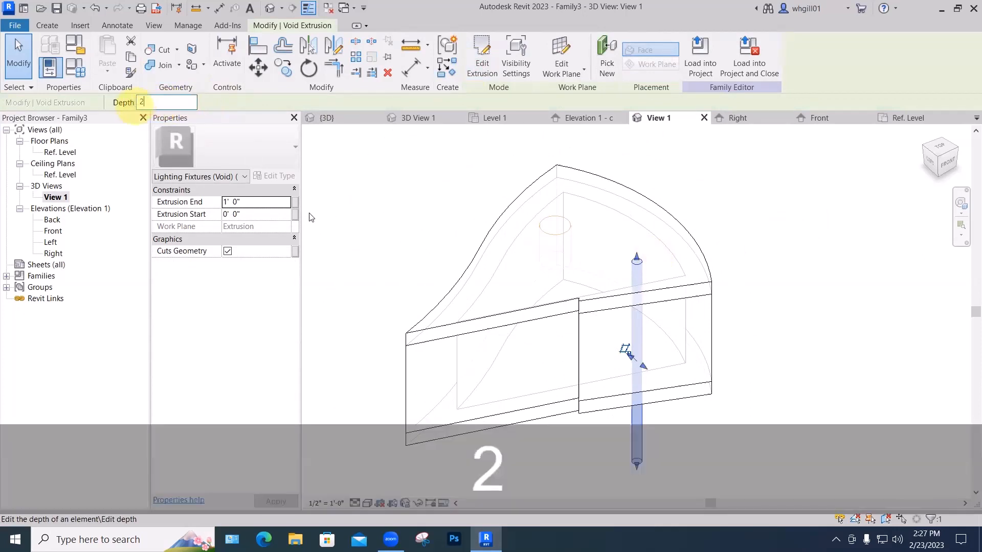
{"action": "key", "text": "Return"}
{"action": "left_click", "coordinate": [762, 321]}
{"action": "middle_click_drag", "start_coordinate": [766, 317], "coordinate": [792, 324]}
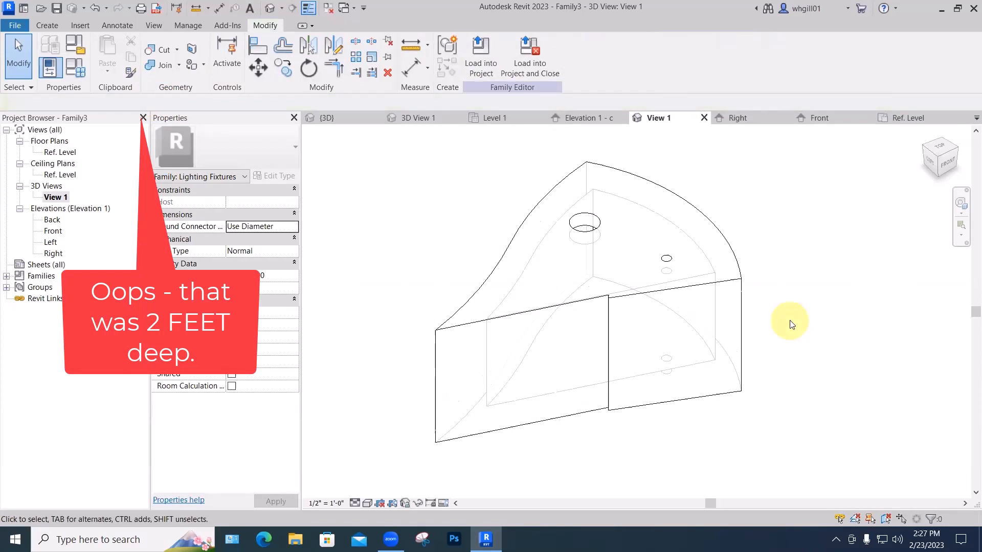
- Create a 1' deep void extrusion from a circle of about 1 1/4" radius on the top face near the front edge
{"action": "left_click", "coordinate": [53, 24]}
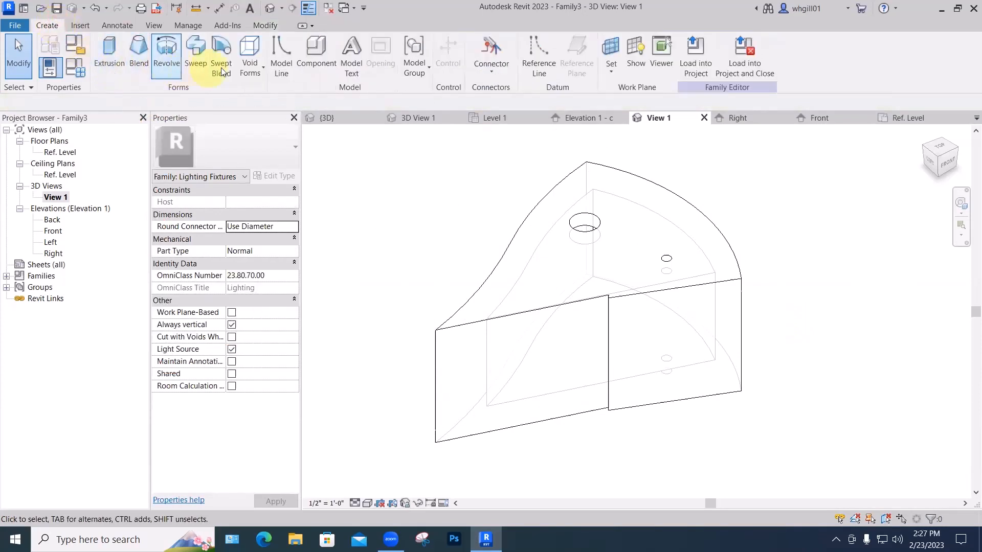
{"action": "left_click", "coordinate": [250, 73]}
{"action": "left_click", "coordinate": [276, 97]}
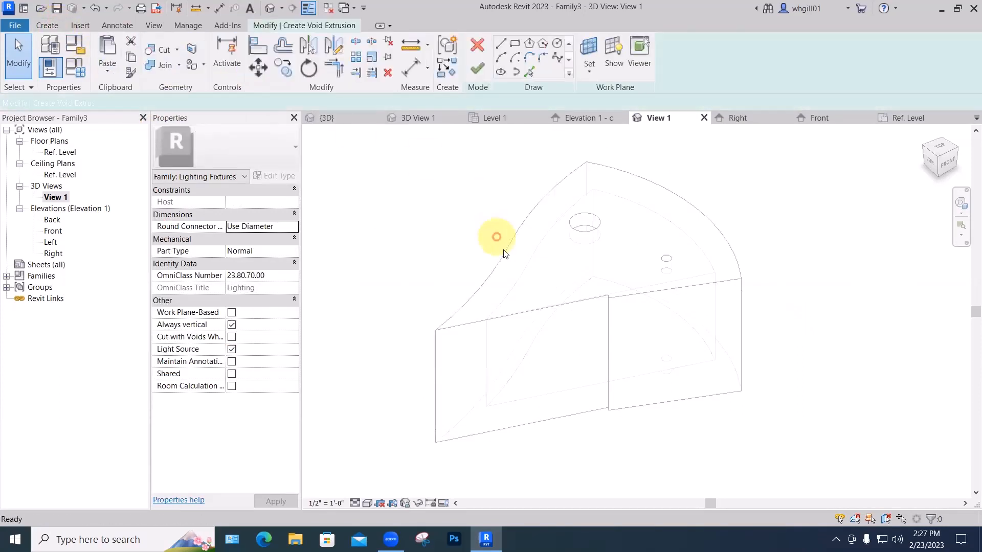
{"action": "left_click", "coordinate": [557, 43]}
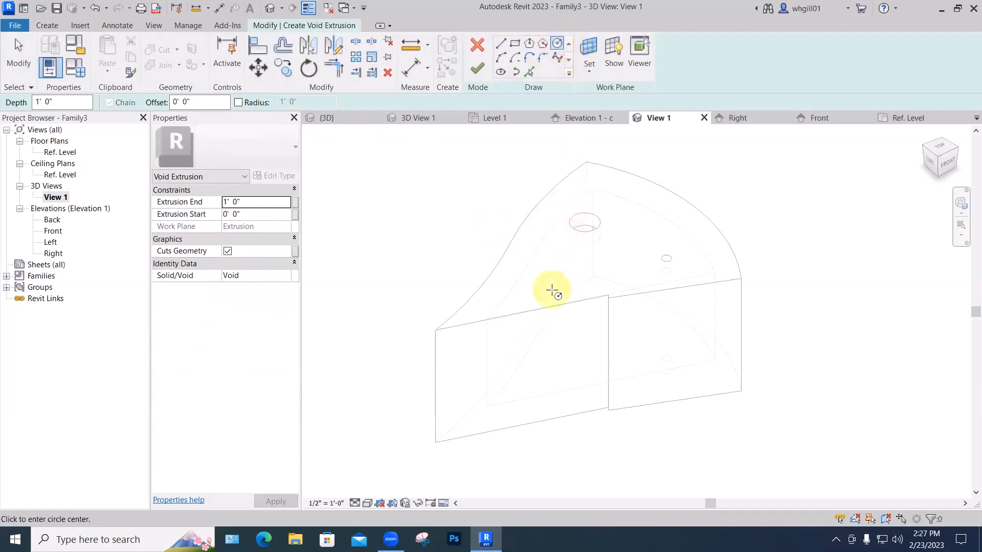
{"action": "left_click", "coordinate": [567, 276]}
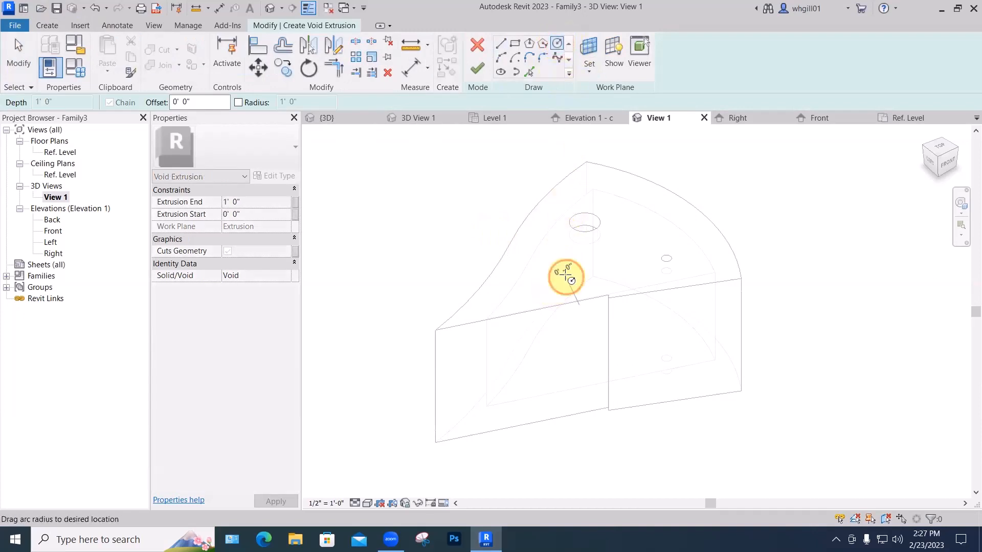
{"action": "left_click", "coordinate": [578, 262]}
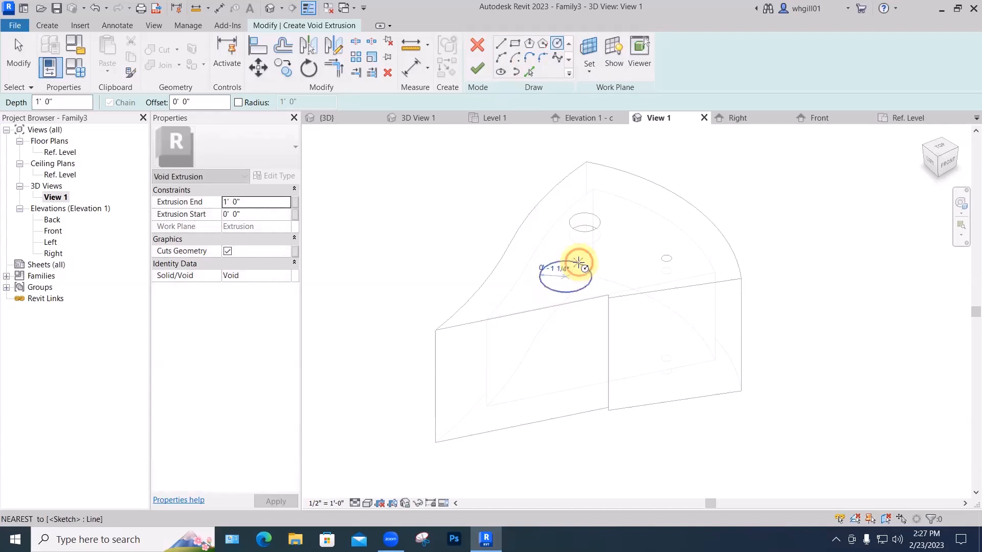
{"action": "left_click", "coordinate": [477, 67]}
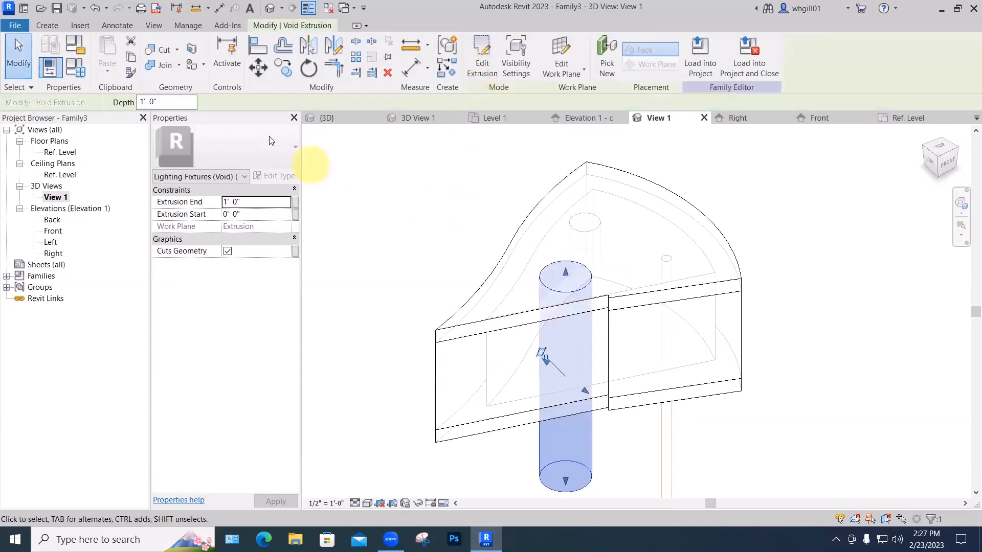
- Set the depth of the large circular void to 2" and deselect it
{"action": "left_click", "coordinate": [163, 101]}
{"action": "type", "text": "2\""}
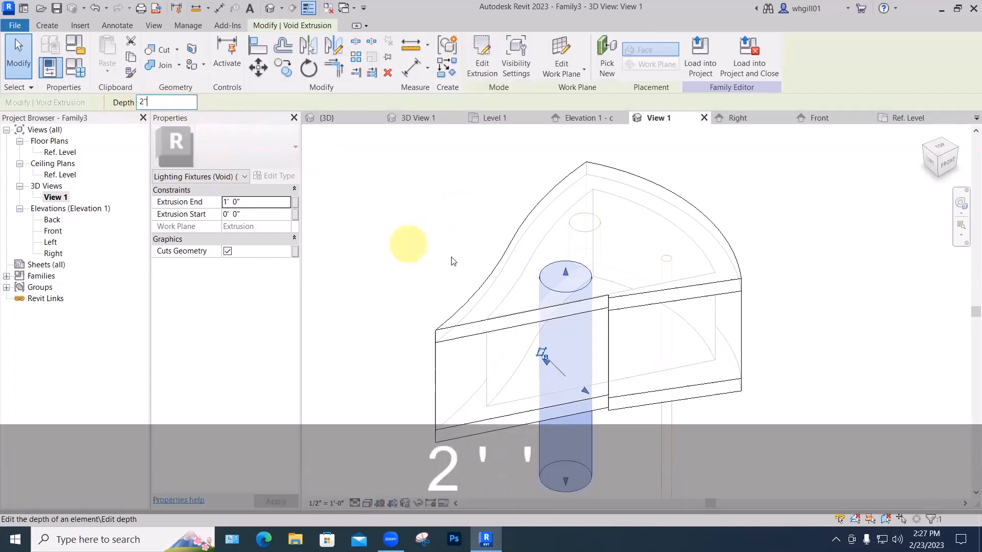
{"action": "key", "text": "Return"}
{"action": "left_click", "coordinate": [460, 250]}
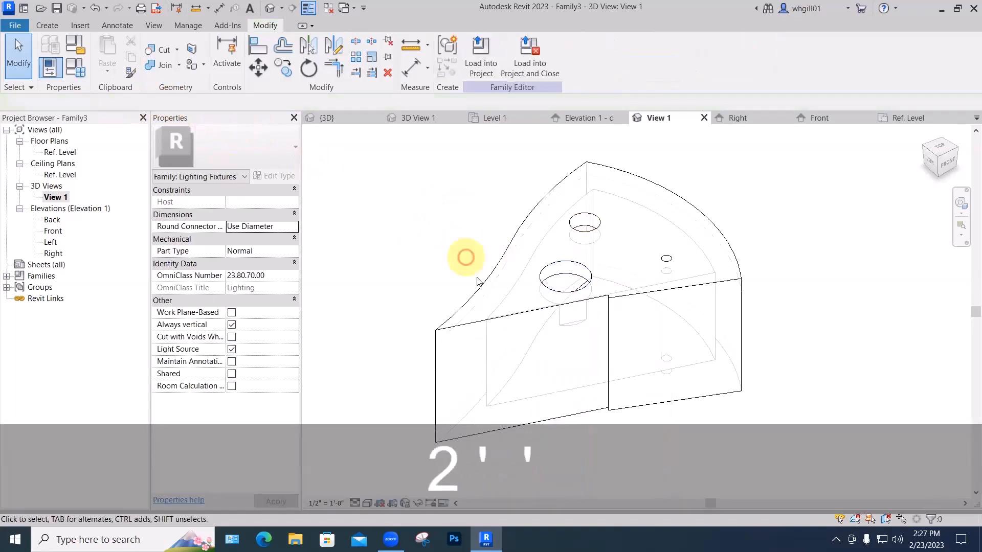
- Move the large circular void slightly back on the top face, away from the front edge, and deselect it
{"action": "middle_click_drag", "start_coordinate": [588, 349], "coordinate": [624, 283]}
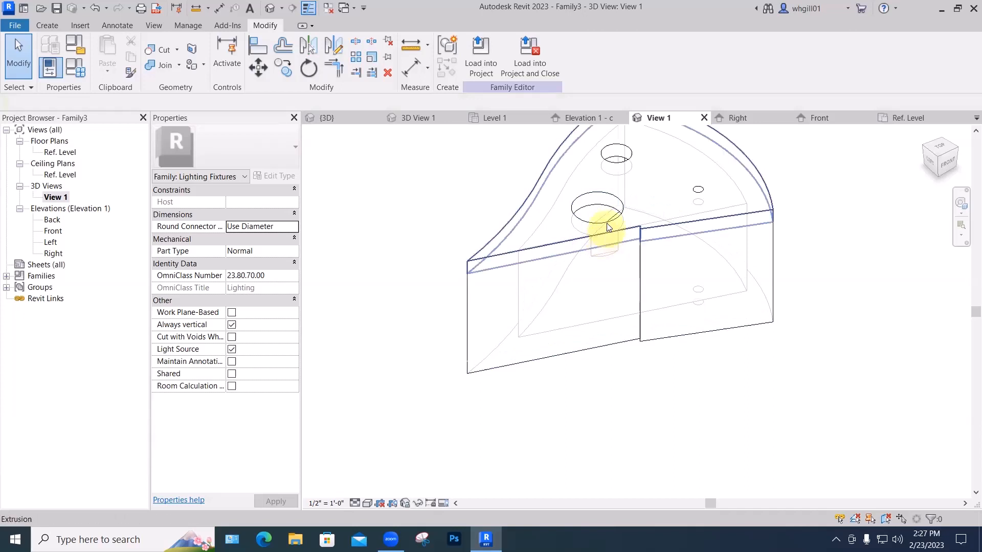
{"action": "left_click", "coordinate": [574, 214]}
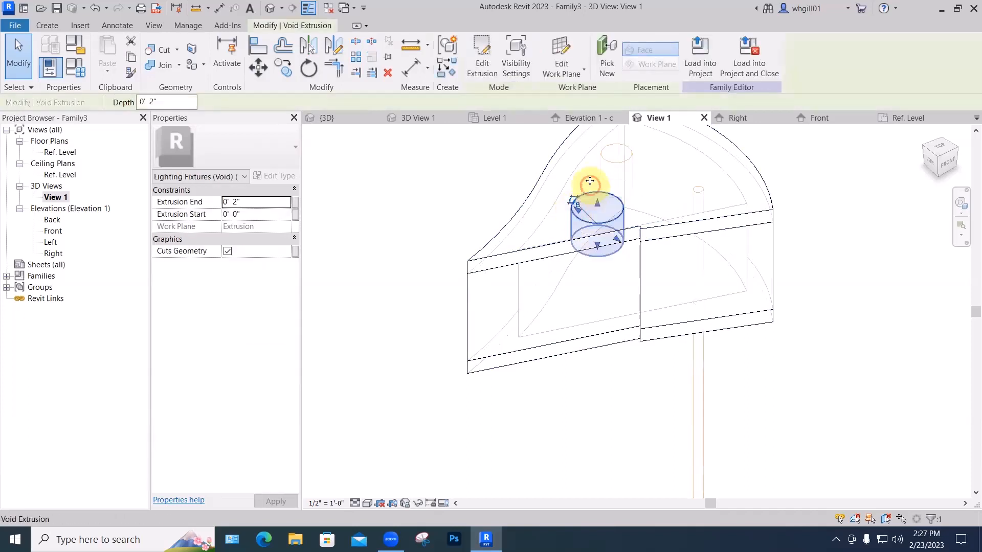
{"action": "left_click", "coordinate": [479, 175]}
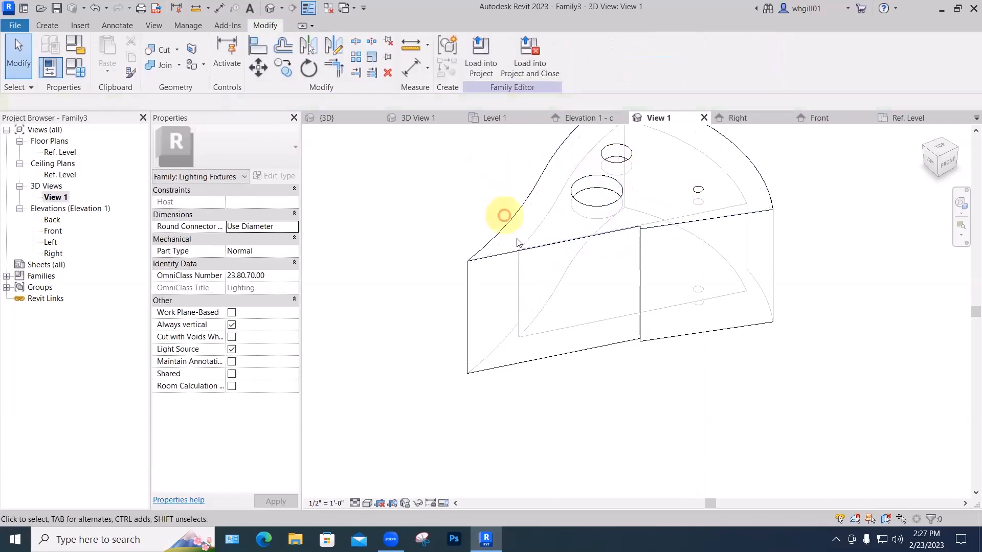
- Pick the vertical front face of the shorter, stepped-back section as the work plane
{"action": "middle_click_drag", "start_coordinate": [563, 388], "coordinate": [618, 397], "text": "shift"}
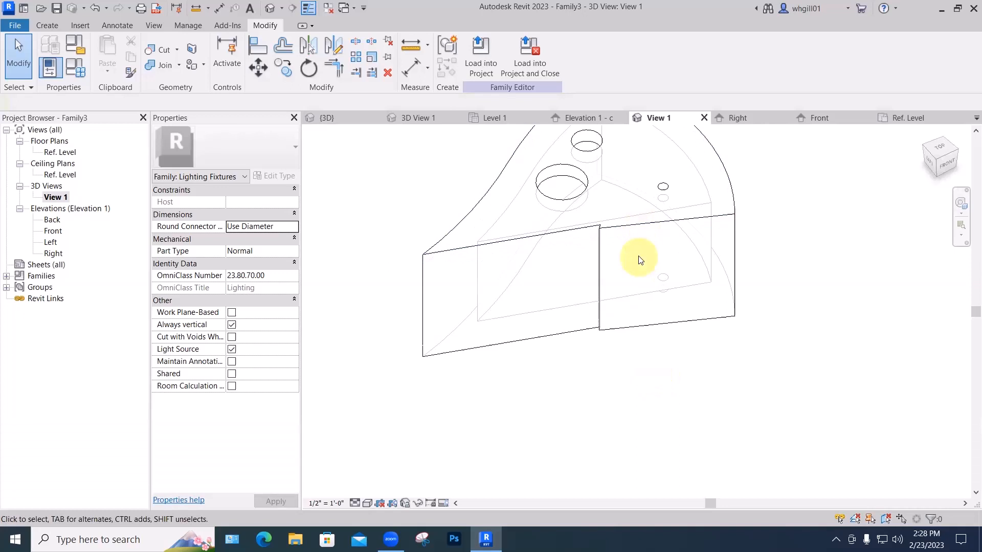
{"action": "left_click", "coordinate": [53, 25]}
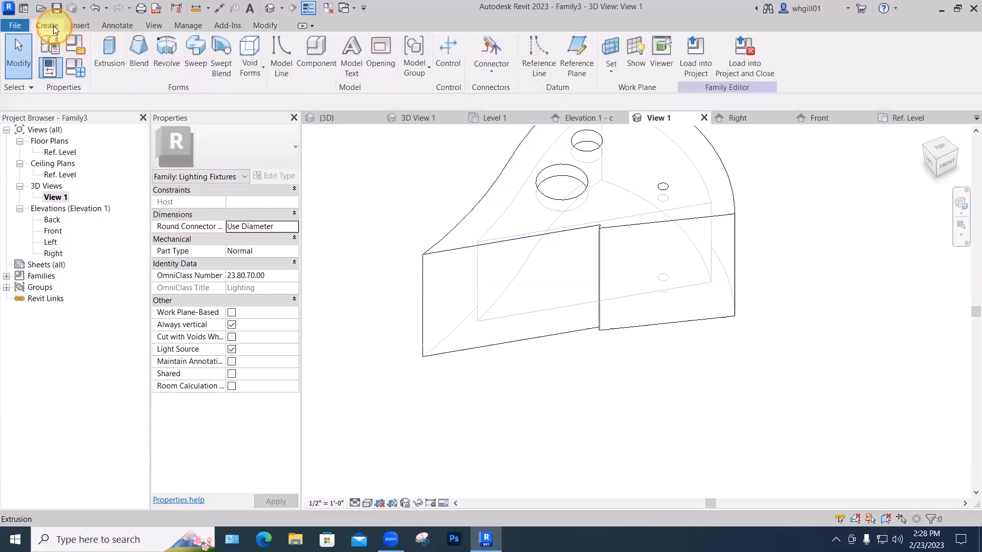
{"action": "left_click", "coordinate": [613, 70]}
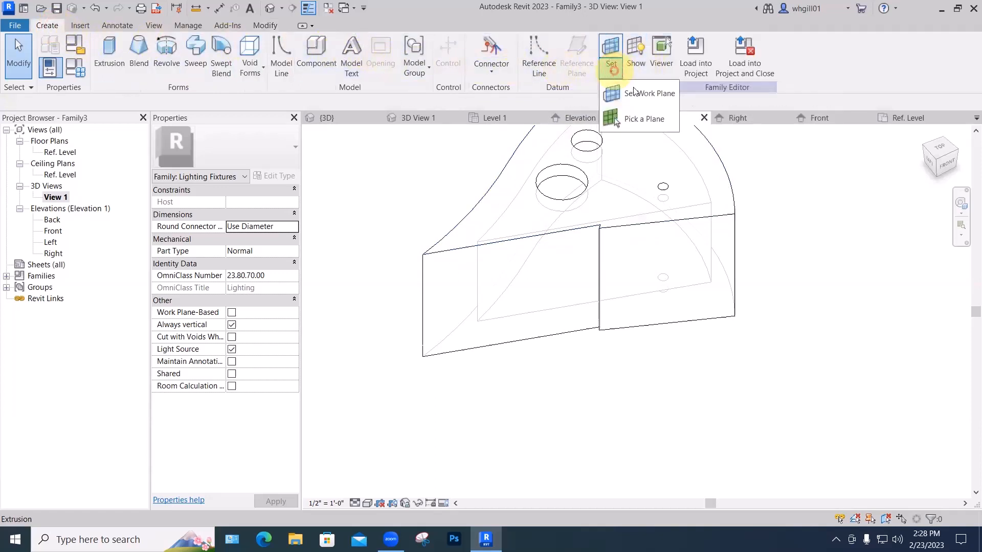
{"action": "left_click", "coordinate": [614, 118]}
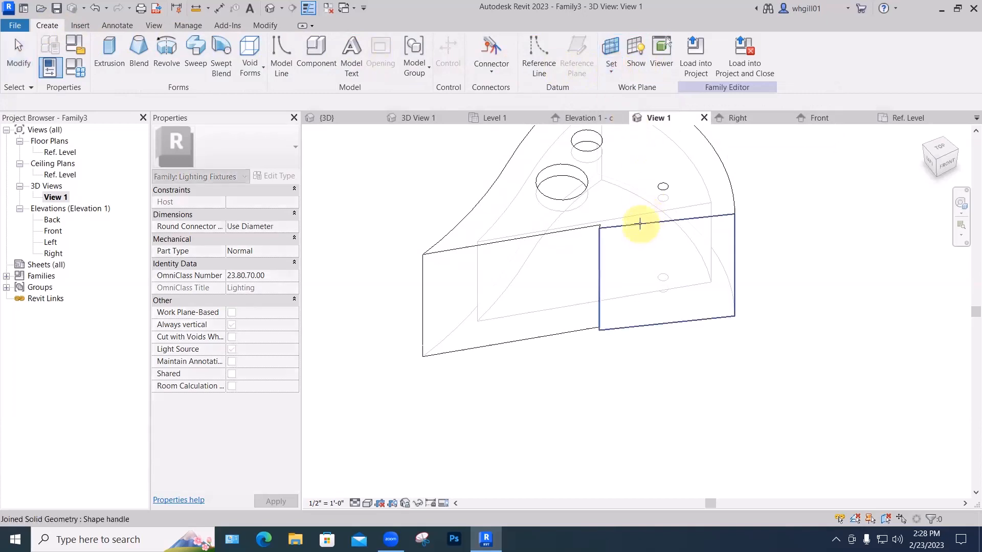
{"action": "left_click", "coordinate": [640, 227]}
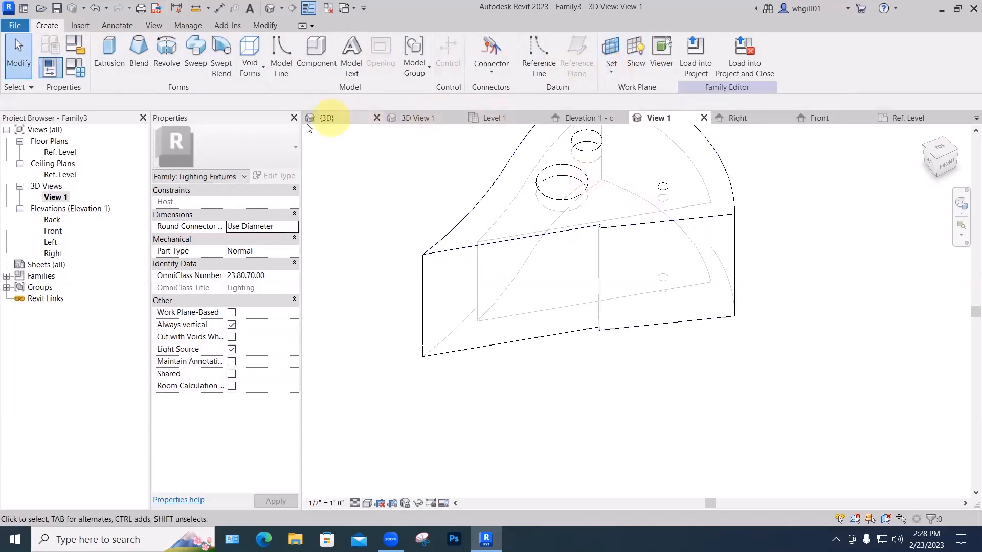
- Start a solid extrusion and sketch a circle on the upper part of the stepped-back front face
{"action": "left_click", "coordinate": [109, 66]}
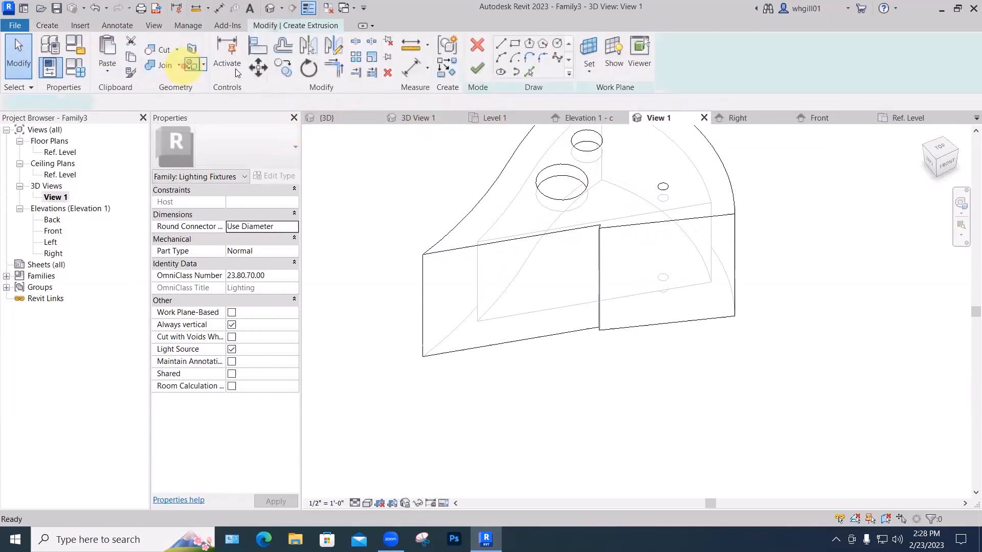
{"action": "left_click", "coordinate": [43, 24]}
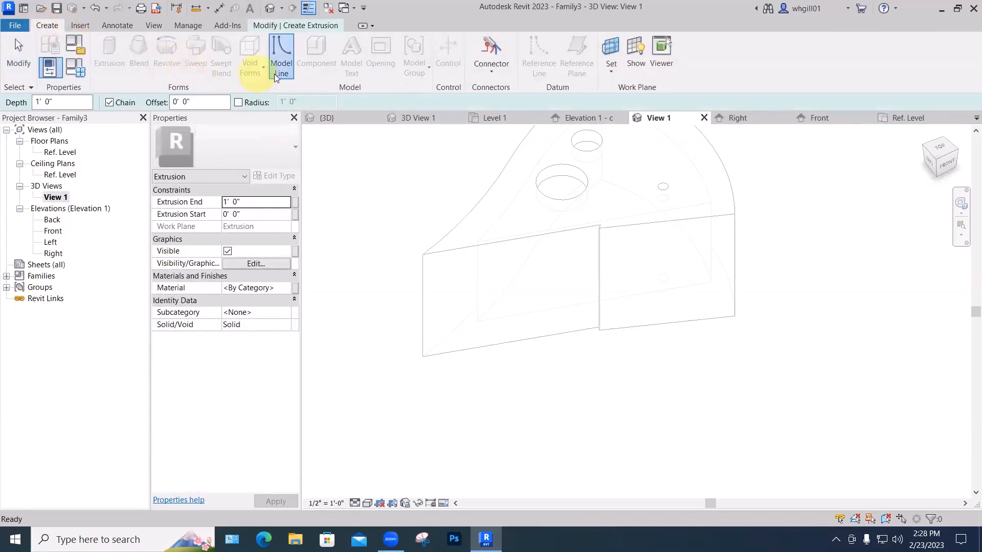
{"action": "key", "text": "Escape"}
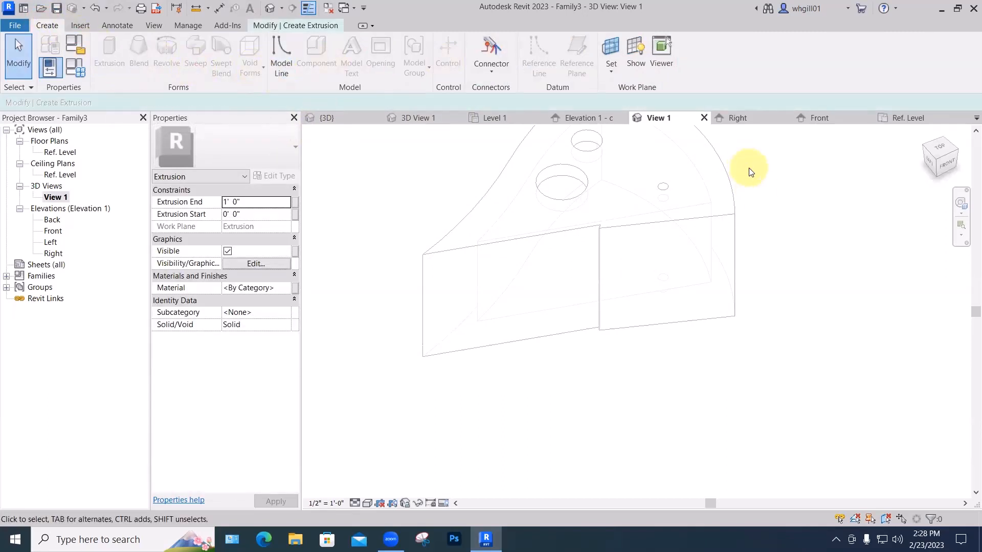
{"action": "left_click", "coordinate": [298, 24]}
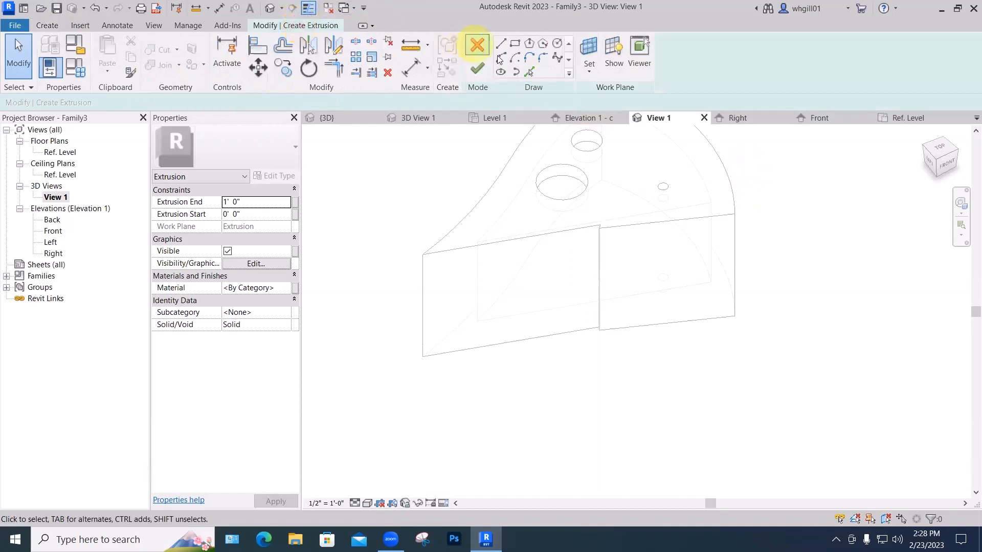
{"action": "left_click", "coordinate": [557, 44]}
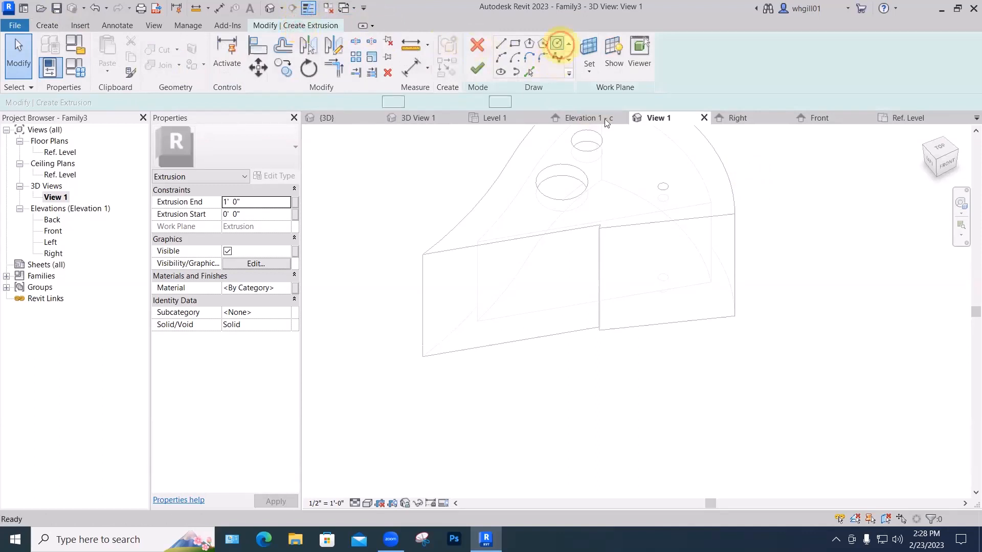
{"action": "left_click", "coordinate": [635, 257]}
{"action": "key", "text": "Escape"}
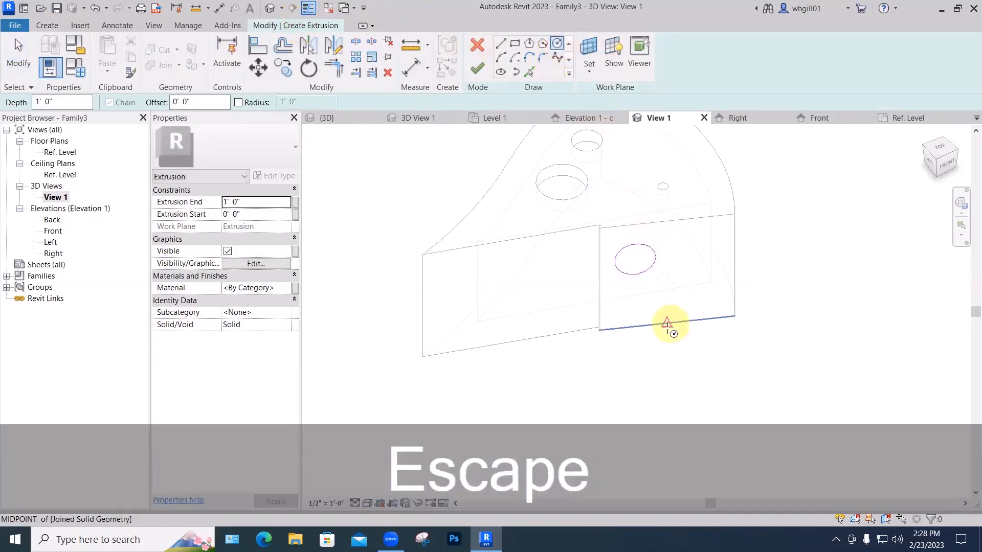
- Set the extrusion depth to 2" and finish the cylinder projecting from the front face
{"action": "middle_click_drag", "start_coordinate": [674, 344], "coordinate": [684, 281], "text": "shift"}
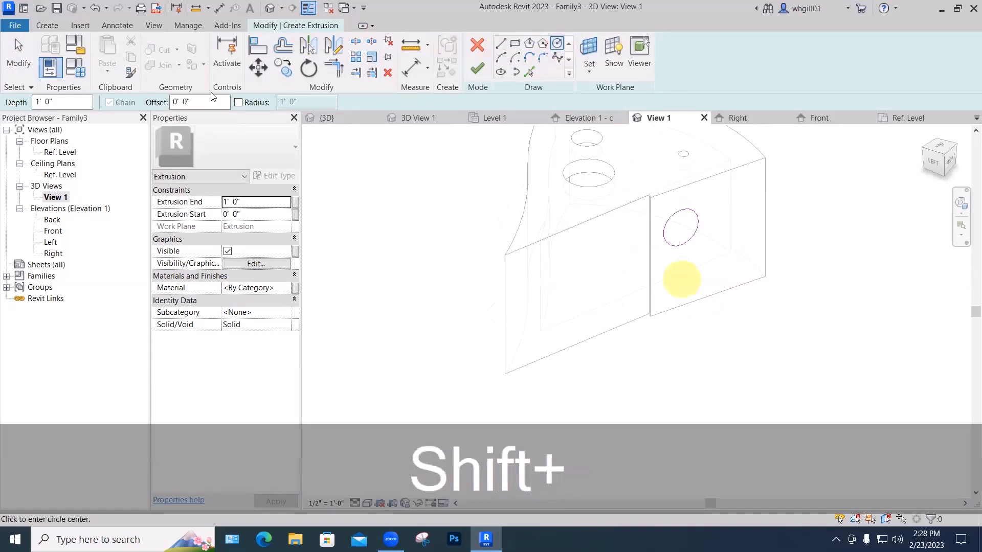
{"action": "left_click", "coordinate": [61, 102]}
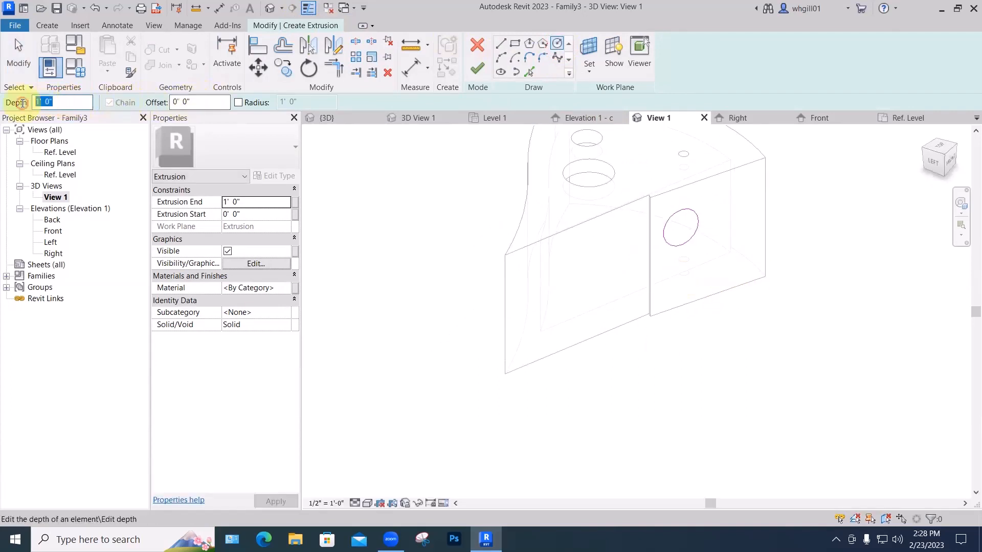
{"action": "type", "text": "2\""}
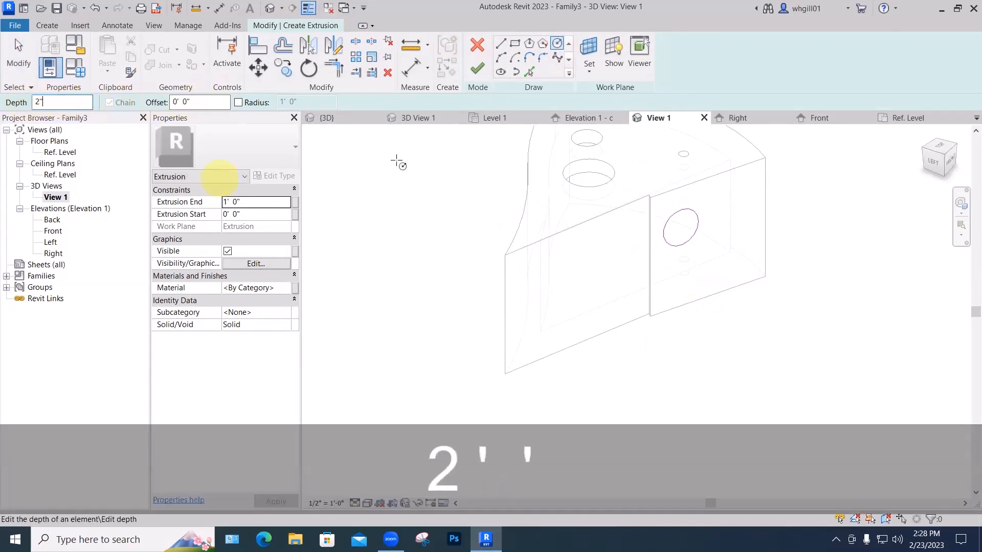
{"action": "left_click", "coordinate": [477, 68]}
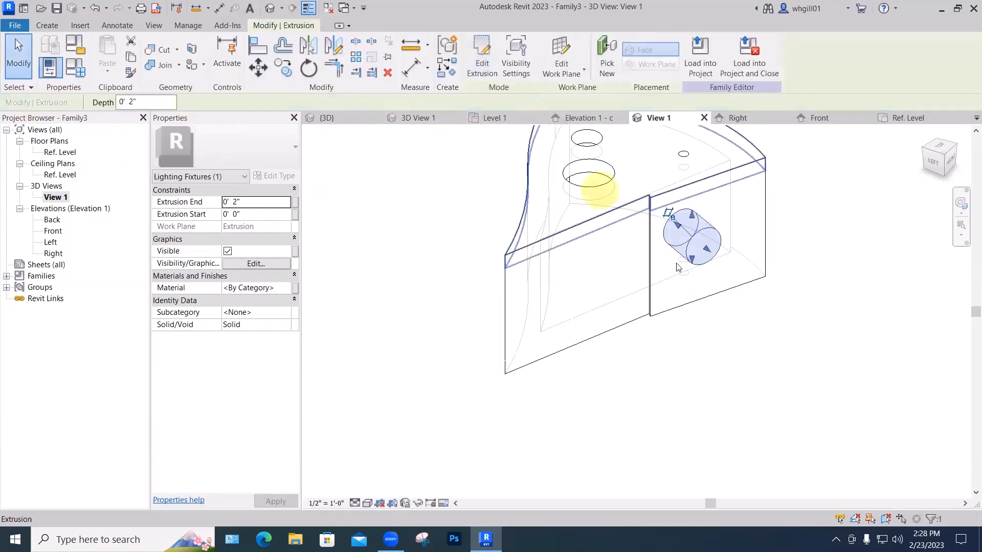
- Dissociate the cylinder from its work plane and extend its inner end about 1 3/4" into the body
{"action": "middle_click_drag", "start_coordinate": [820, 342], "coordinate": [723, 363], "text": "shift"}
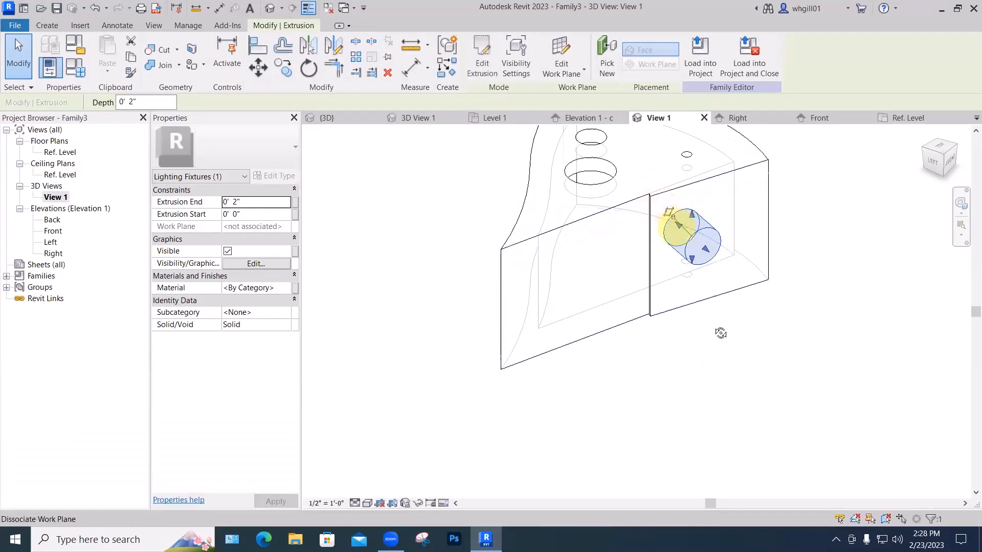
{"action": "middle_click_drag", "start_coordinate": [719, 333], "coordinate": [771, 281], "text": "shift"}
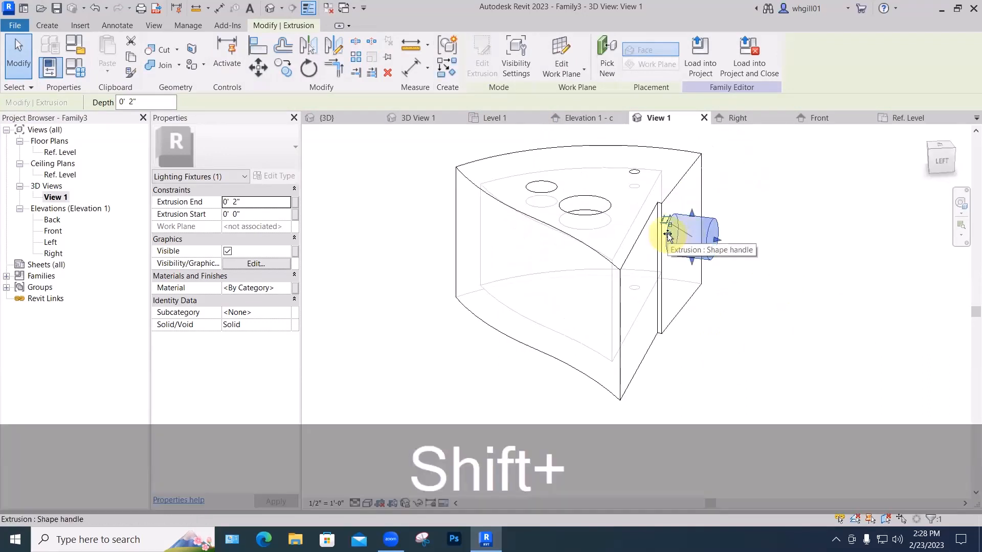
{"action": "left_click_drag", "start_coordinate": [668, 237], "coordinate": [629, 234]}
{"action": "middle_click_drag", "start_coordinate": [744, 333], "coordinate": [526, 158], "text": "shift"}
{"action": "left_click", "coordinate": [791, 269]}
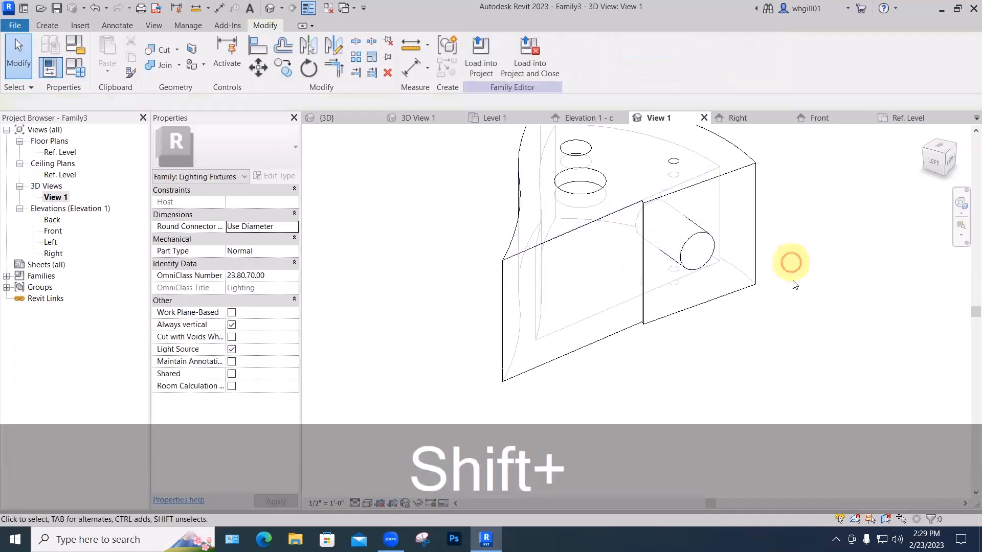
- Change the cylinder on the front face from Solid to Void and deselect it
{"action": "middle_click_drag", "start_coordinate": [788, 295], "coordinate": [735, 324]}
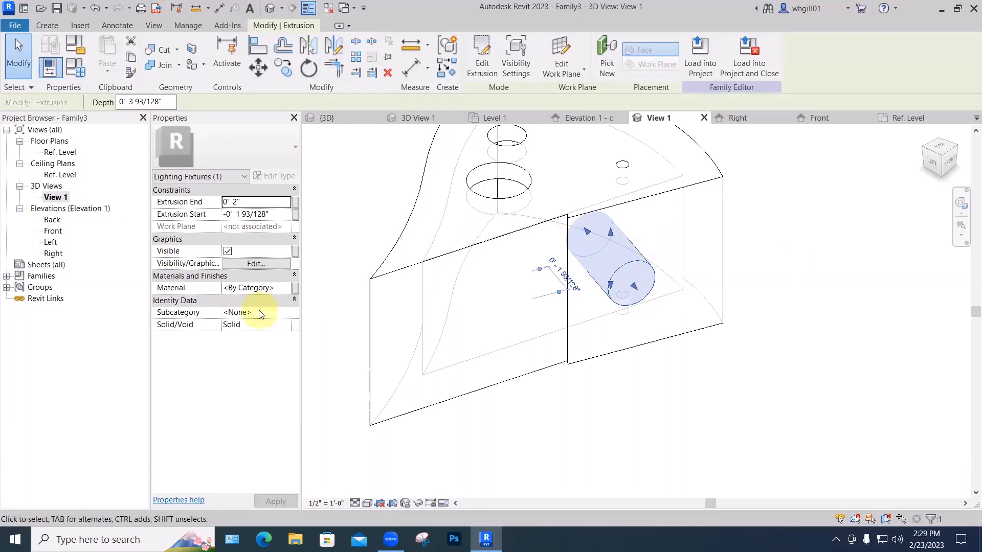
{"action": "left_click", "coordinate": [244, 326]}
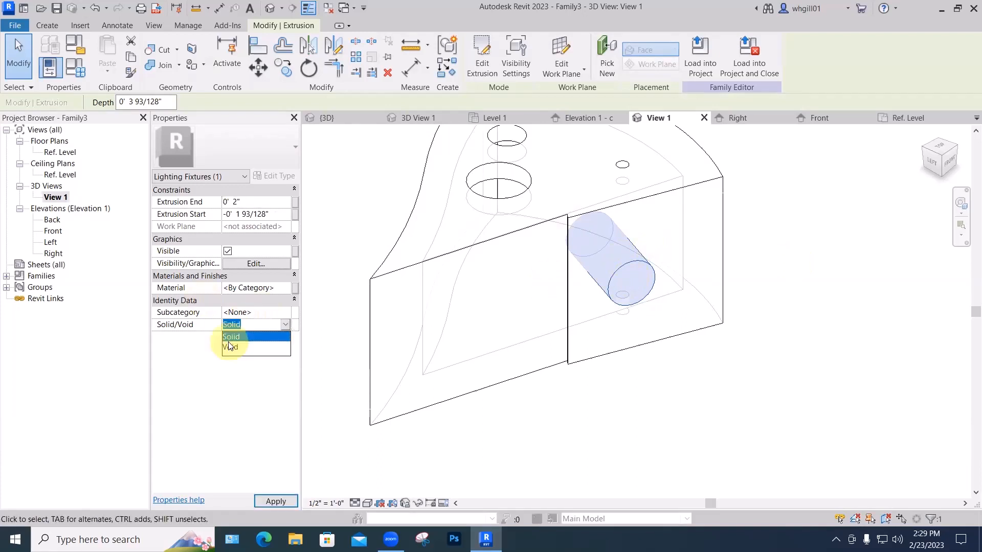
{"action": "left_click", "coordinate": [228, 349]}
{"action": "left_click", "coordinate": [650, 377]}
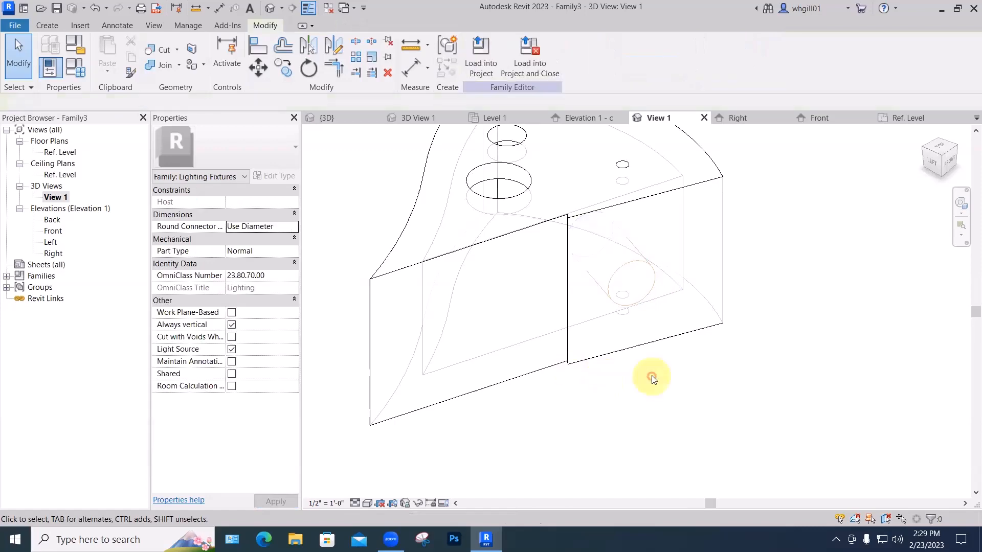
- Try to cut the fixture with the void cylinder on the front face using Cut Geometry, picking the cap first
{"action": "mouse_move", "coordinate": [649, 377]}
{"action": "middle_mouse_down", "text": "shift"}
{"action": "mouse_move", "coordinate": [693, 366]}
{"action": "mouse_move", "coordinate": [770, 308]}
{"action": "mouse_move", "coordinate": [647, 381]}
{"action": "middle_mouse_up", "text": "shift"}
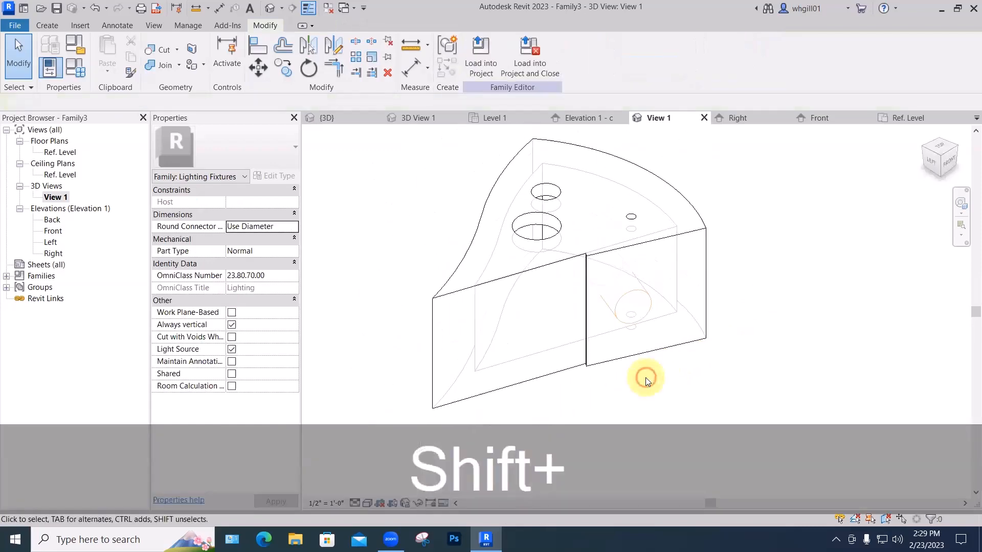
{"action": "left_click", "coordinate": [176, 50]}
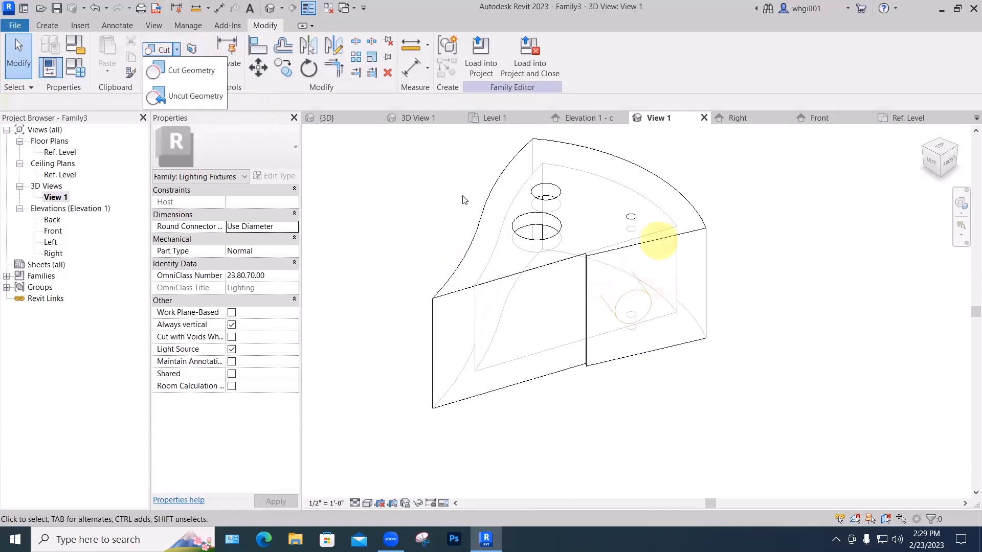
{"action": "left_click", "coordinate": [183, 71]}
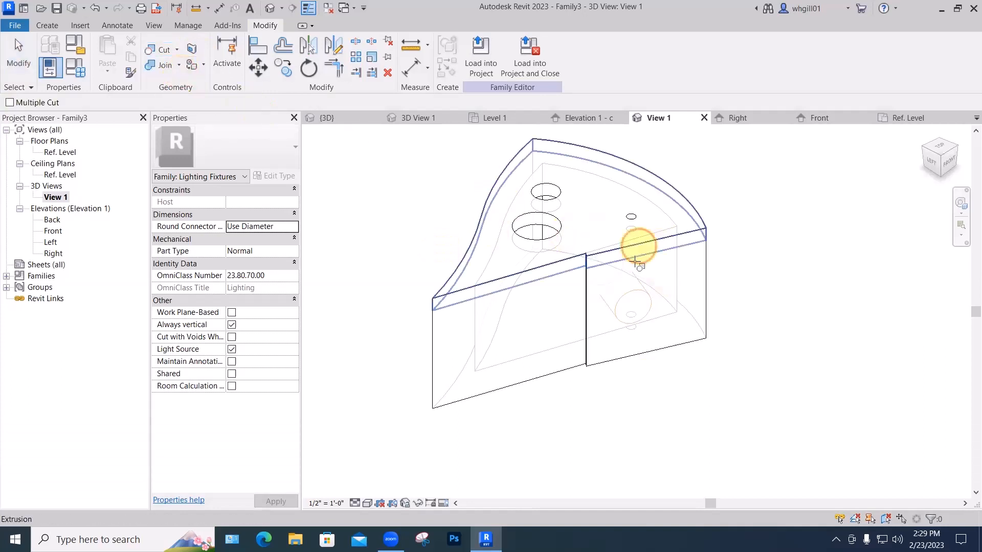
{"action": "left_click", "coordinate": [636, 262]}
{"action": "left_click", "coordinate": [633, 289]}
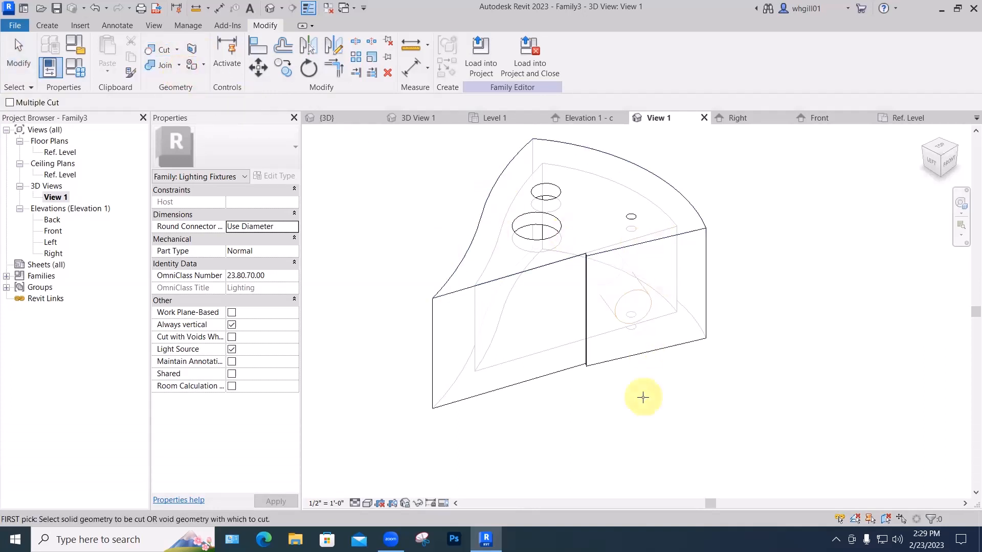
{"action": "key", "text": "Escape"}
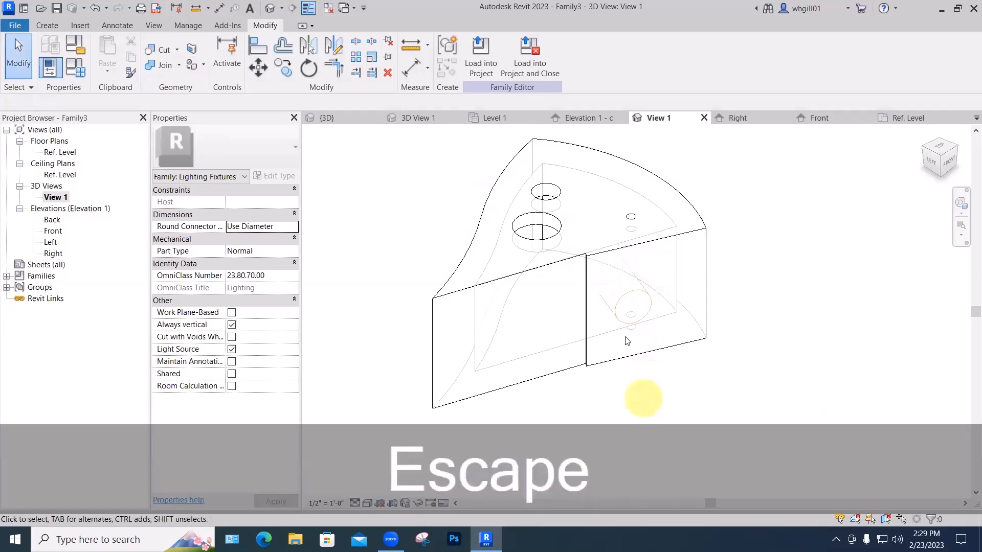
- Cut the main body with the void cylinder on the front face and leave the Cut Geometry command
{"action": "left_click", "coordinate": [623, 297]}
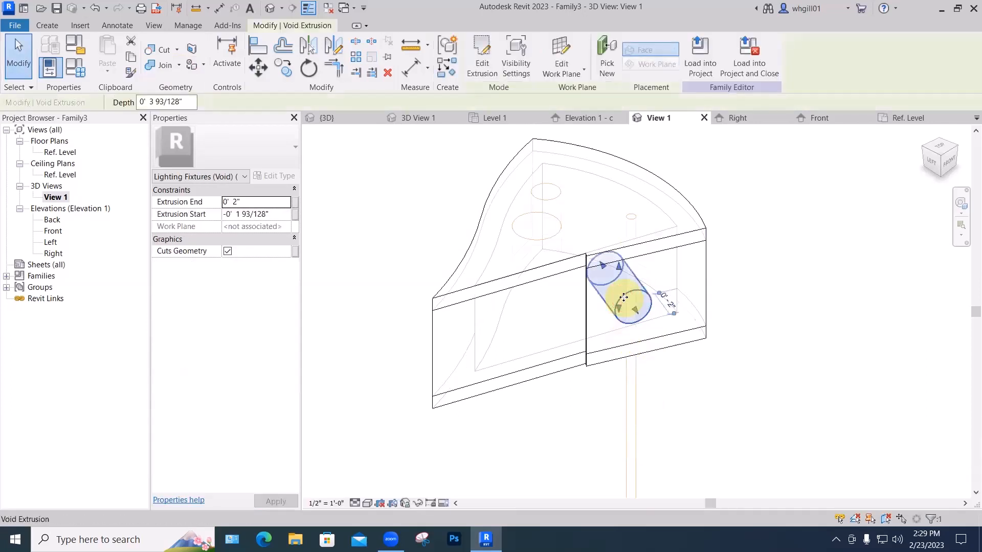
{"action": "left_click", "coordinate": [166, 50]}
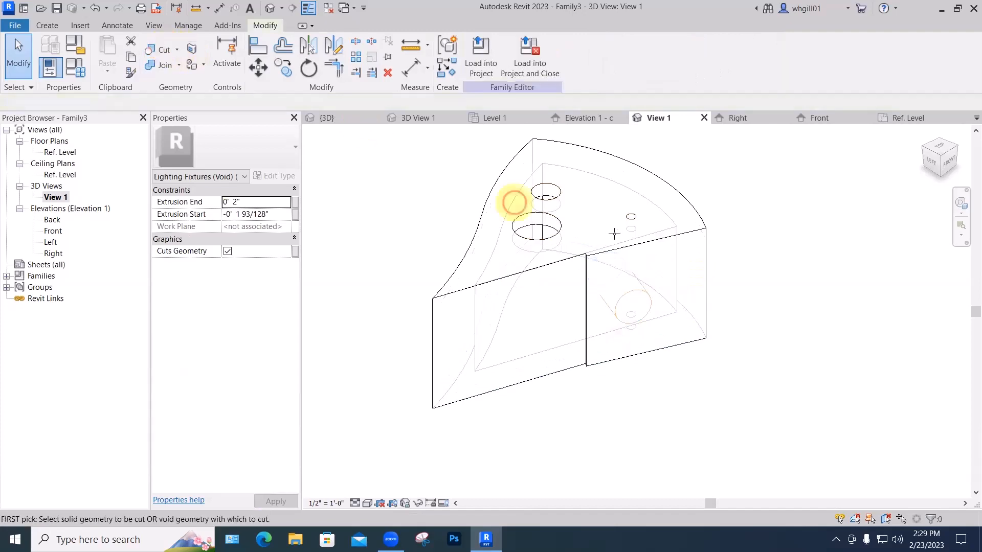
{"action": "left_click", "coordinate": [642, 290]}
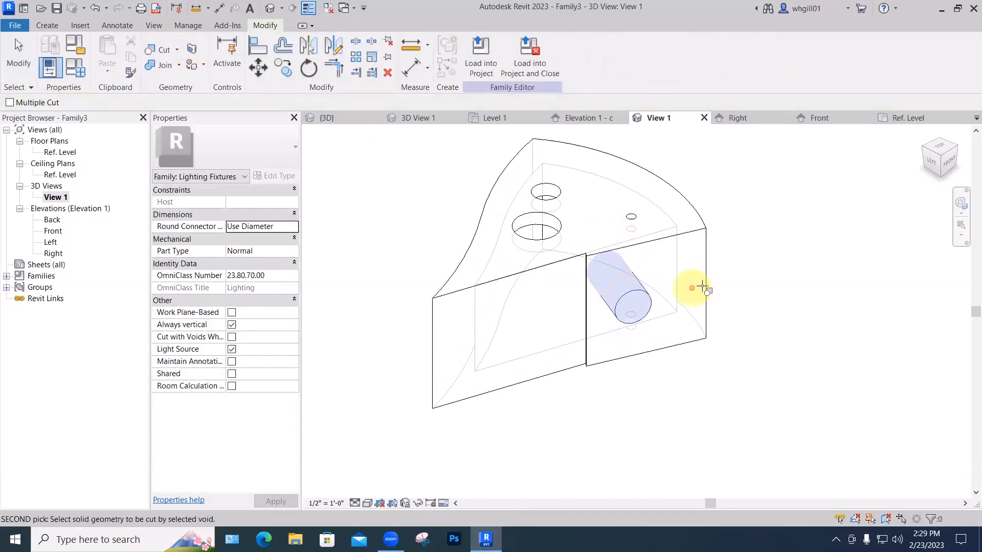
{"action": "left_click", "coordinate": [698, 285]}
{"action": "key", "text": "Escape"}
- Start a void extrusion and sketch a circle of about 3/4" radius centred on the vertical step between the two front faces
{"action": "middle_click_drag", "start_coordinate": [655, 404], "coordinate": [706, 389], "text": "shift"}
{"action": "scroll", "coordinate": [701, 390], "scroll_direction": "up", "scroll_amount": 2}
{"action": "left_click", "coordinate": [50, 27]}
{"action": "left_click", "coordinate": [250, 74]}
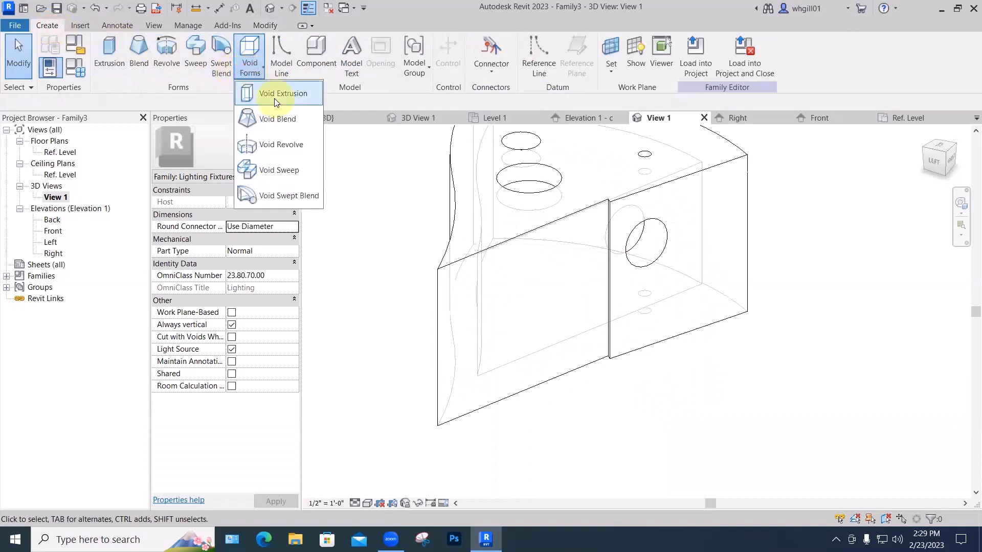
{"action": "left_click", "coordinate": [276, 94]}
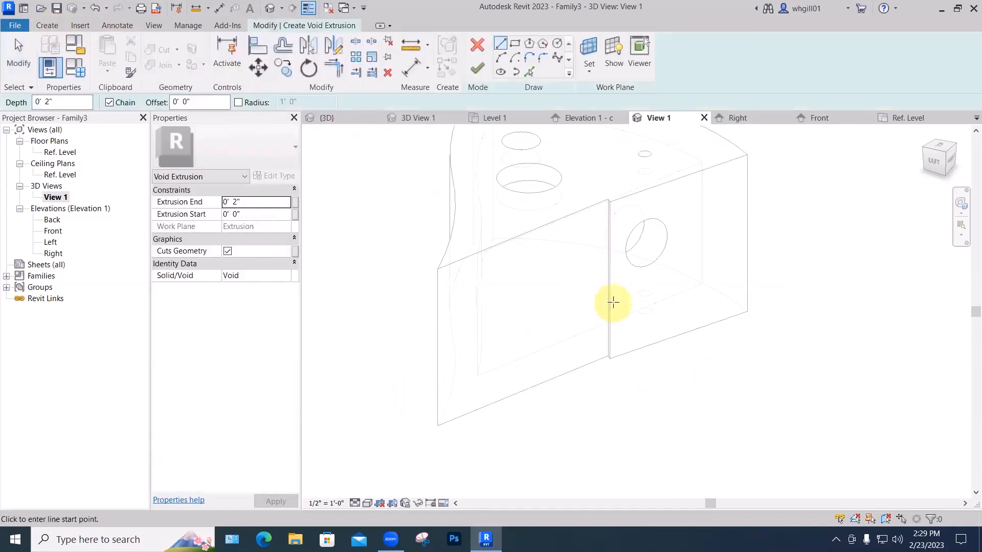
{"action": "left_click", "coordinate": [609, 306]}
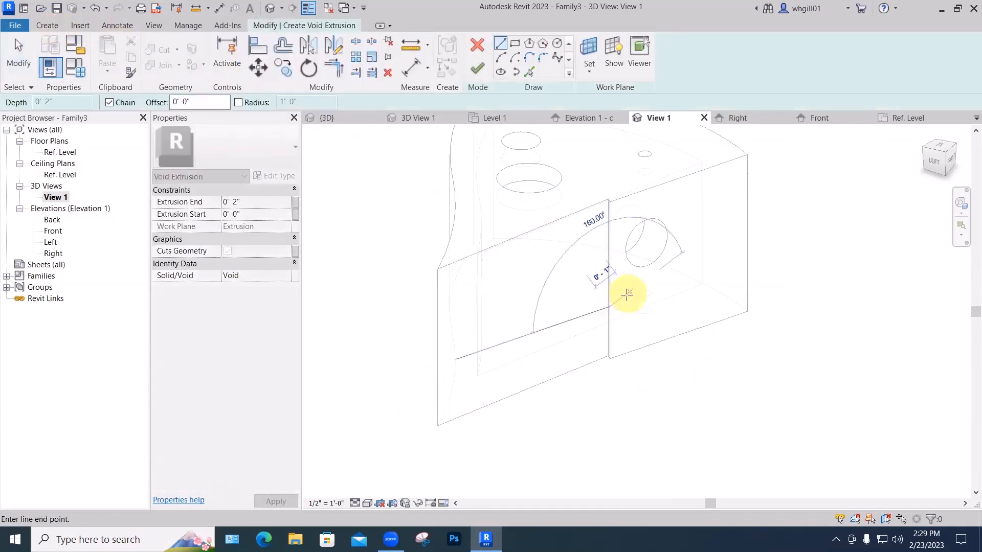
{"action": "left_click", "coordinate": [558, 44]}
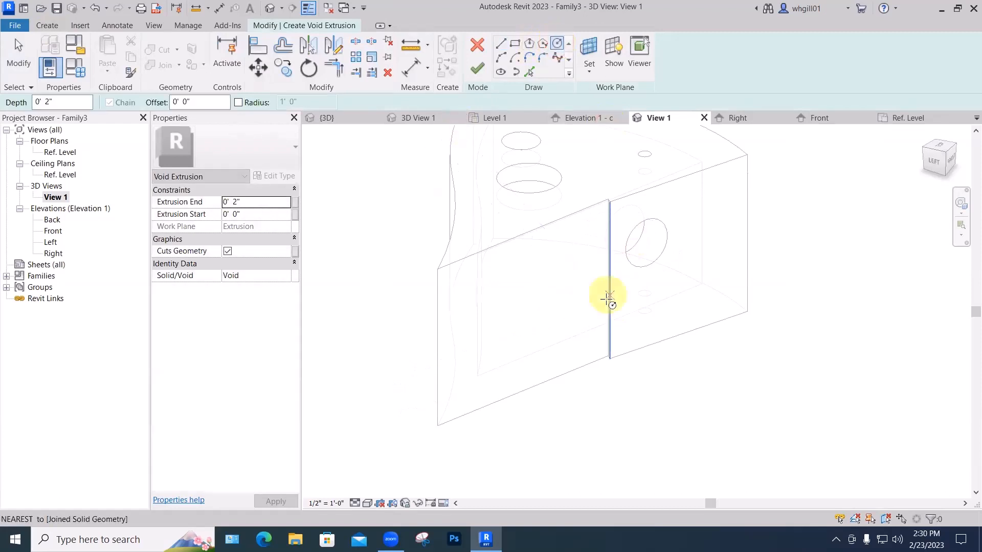
{"action": "left_click", "coordinate": [609, 304]}
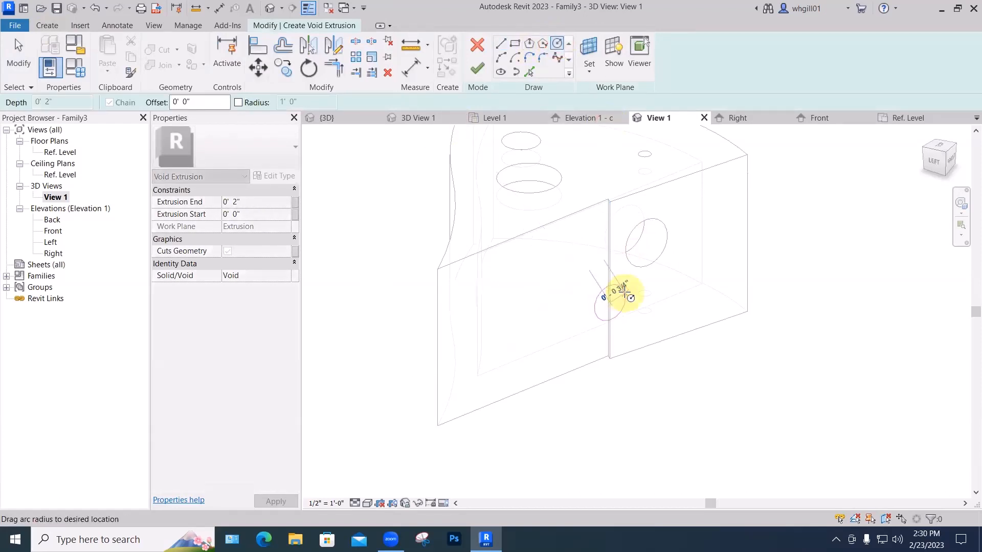
{"action": "key", "text": "Escape"}
{"action": "key", "text": "Escape"}
- Finish the 2" deep void extrusion at the front step and deselect it
{"action": "middle_click_drag", "start_coordinate": [619, 360], "coordinate": [620, 393], "text": "shift"}
{"action": "scroll", "coordinate": [612, 385], "scroll_direction": "up", "scroll_amount": 1}
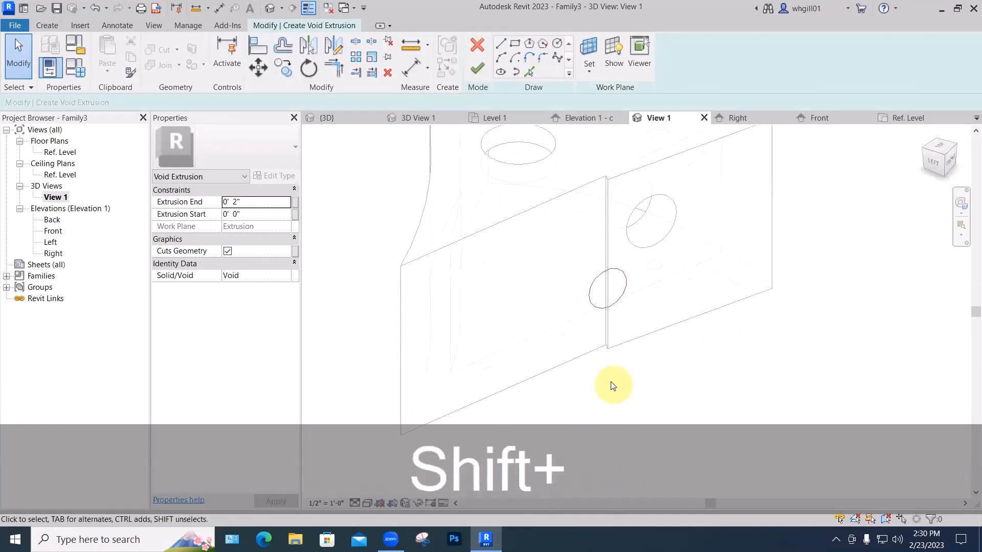
{"action": "left_click", "coordinate": [477, 70]}
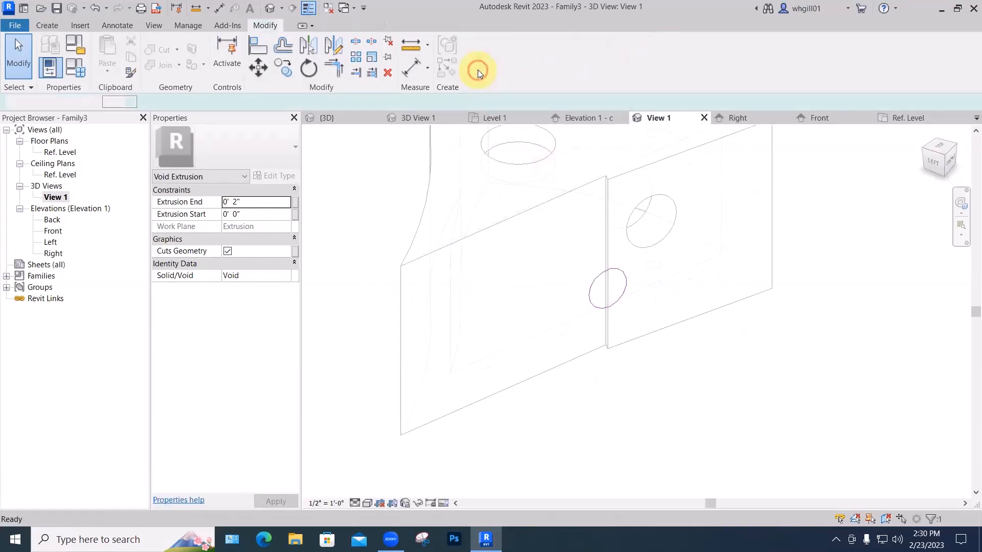
{"action": "left_click", "coordinate": [720, 351]}
{"action": "scroll", "coordinate": [720, 356], "scroll_direction": "down", "scroll_amount": 3}
{"action": "middle_click_drag", "start_coordinate": [723, 372], "coordinate": [705, 351], "text": "shift"}
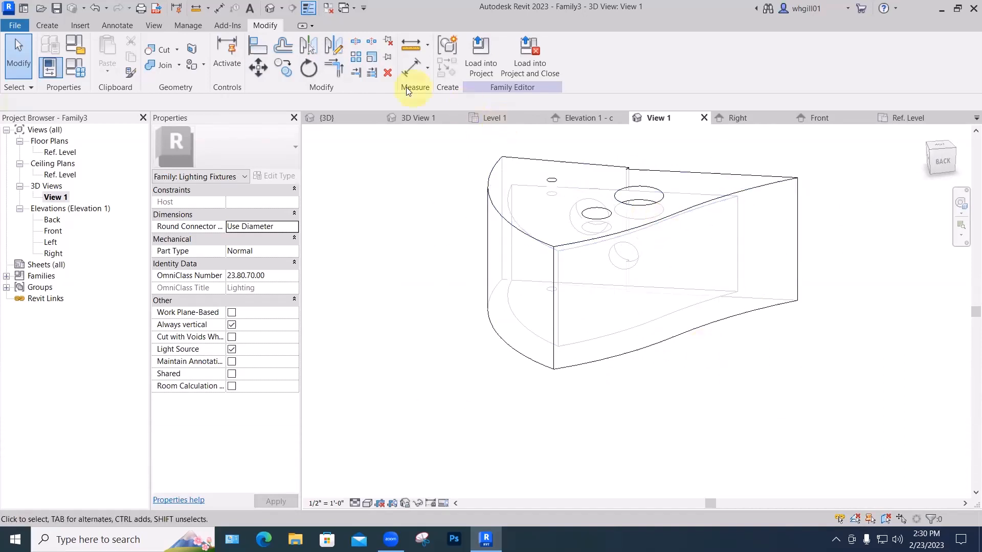
{"action": "left_click", "coordinate": [56, 25]}
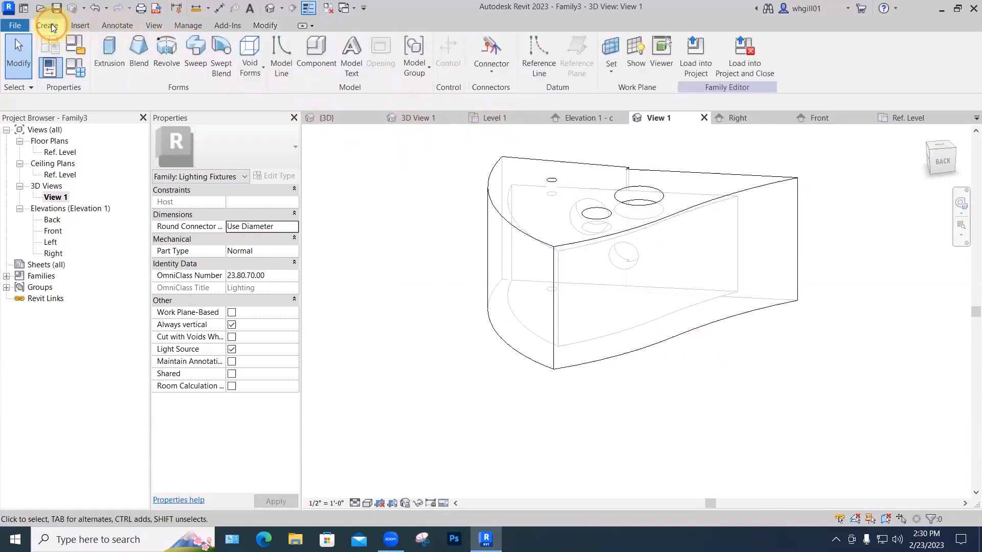
{"action": "left_click", "coordinate": [608, 77]}
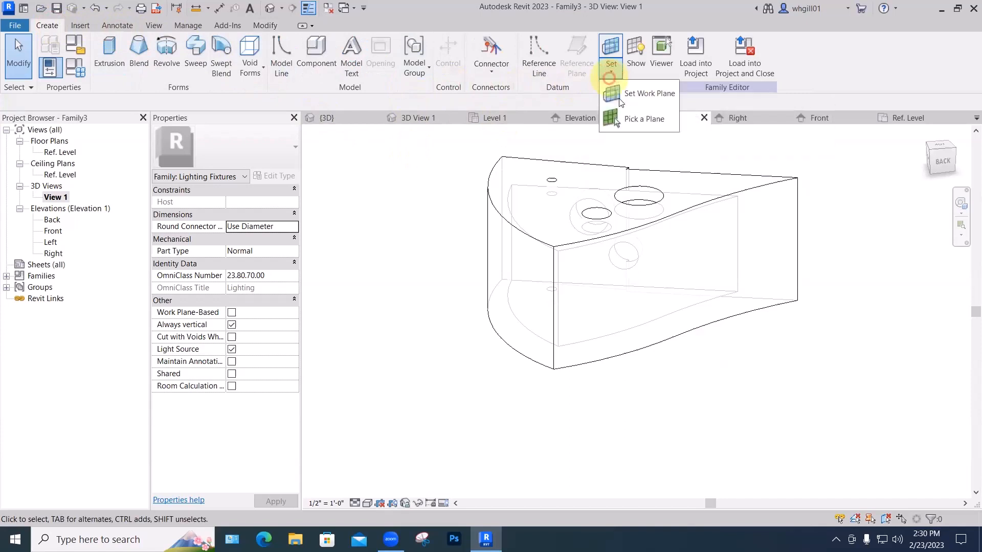
{"action": "left_click", "coordinate": [627, 120]}
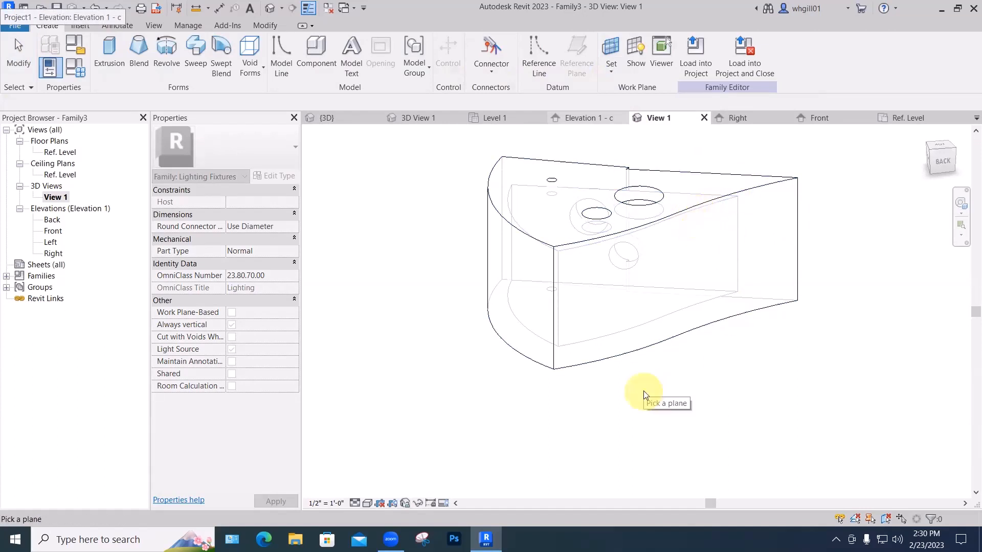
{"action": "key", "text": "Escape"}
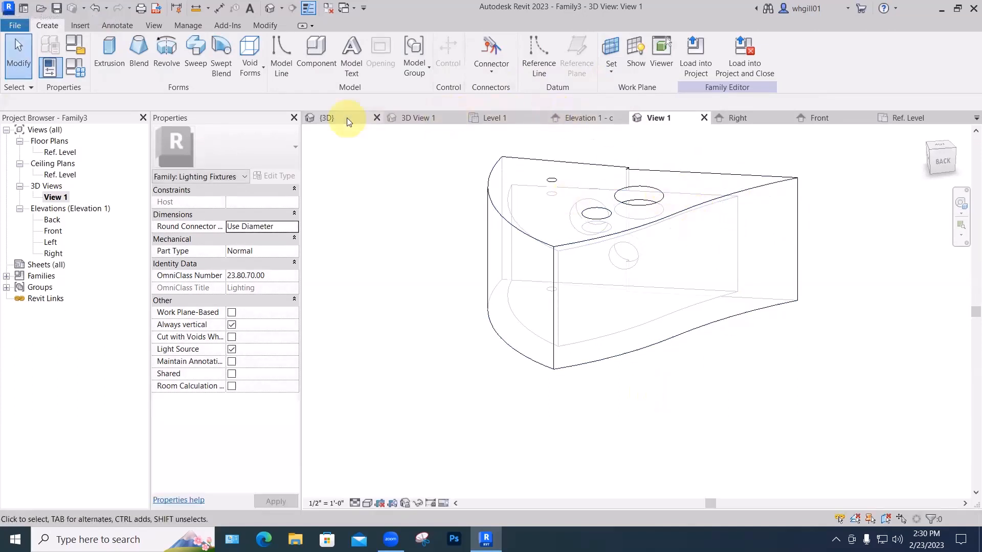
- In the Ref. Level floor plan, draw a reference plane at about 24° alongside the curved back side, running past the body's pointed tip
{"action": "left_click", "coordinate": [899, 119]}
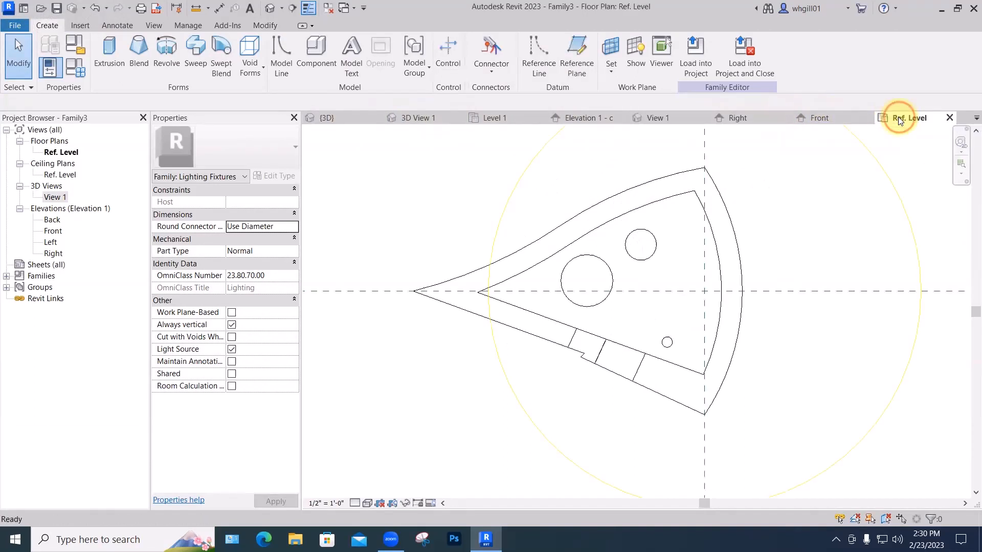
{"action": "scroll", "coordinate": [808, 288], "scroll_direction": "up", "scroll_amount": 1}
{"action": "scroll", "coordinate": [702, 204], "scroll_direction": "down", "scroll_amount": 2}
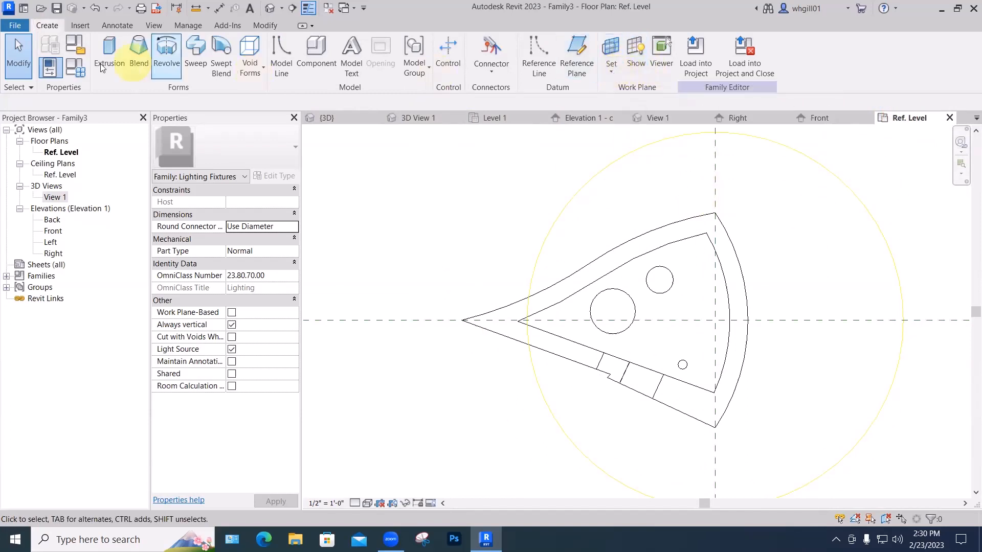
{"action": "left_click", "coordinate": [581, 78]}
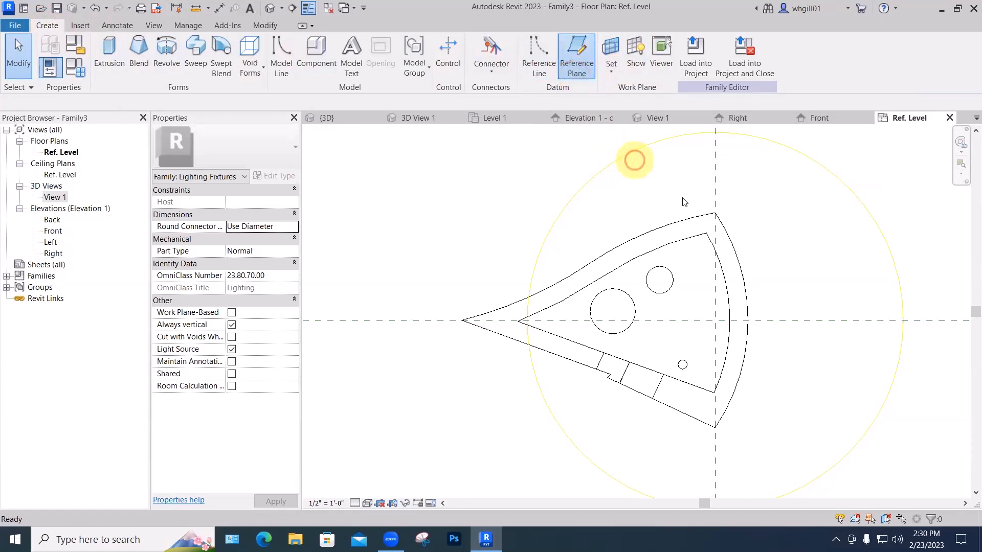
{"action": "left_click", "coordinate": [715, 198]}
{"action": "left_click", "coordinate": [419, 330]}
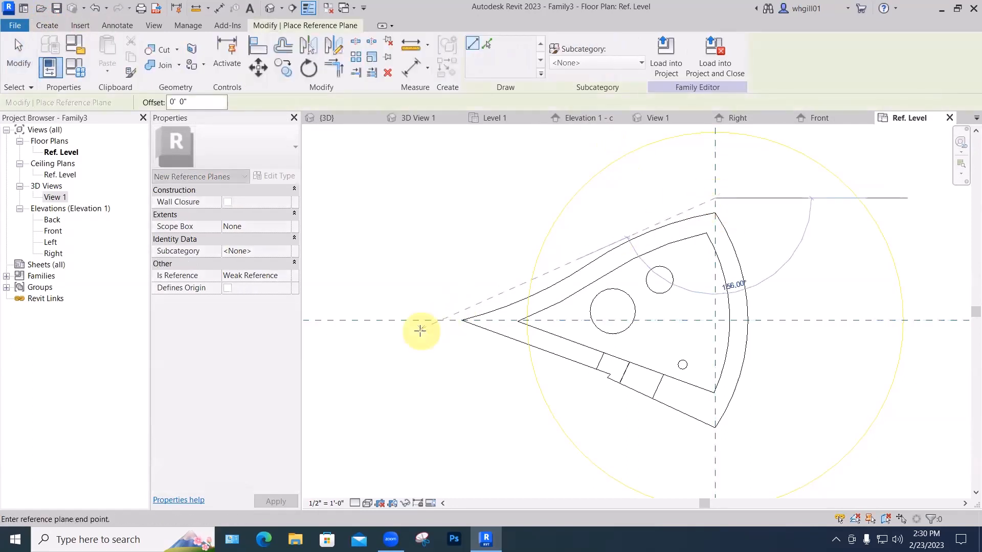
{"action": "key", "text": "Escape"}
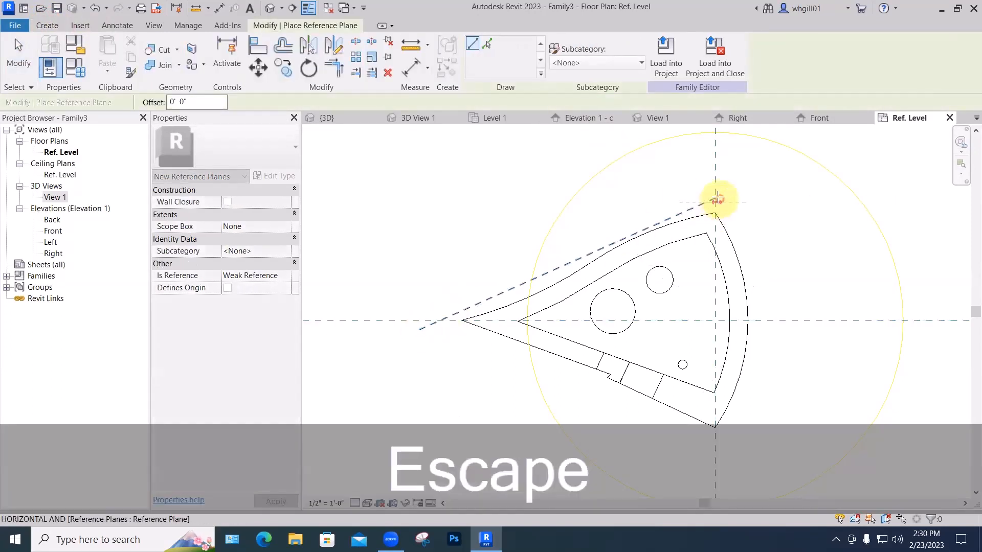
{"action": "left_click", "coordinate": [715, 198]}
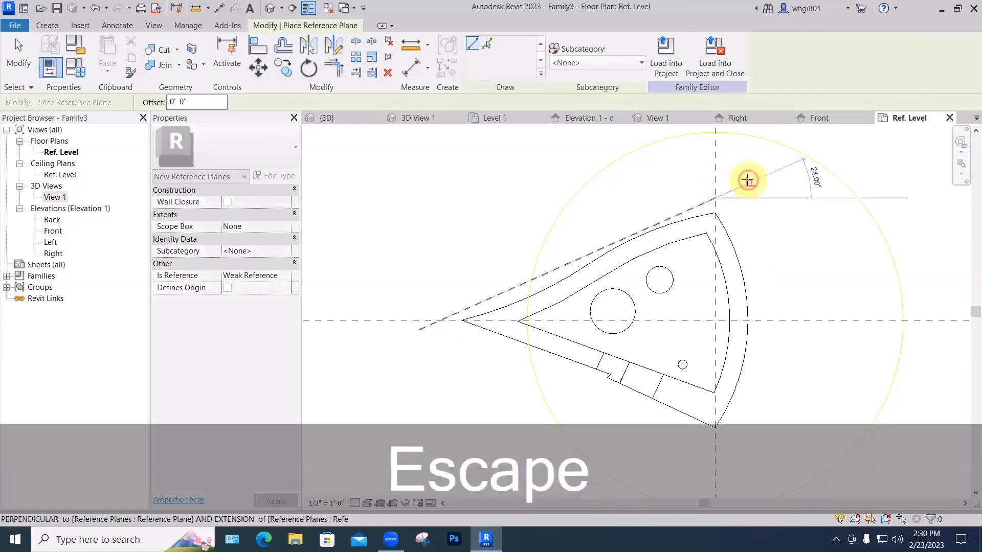
{"action": "key", "text": "Escape"}
{"action": "key", "text": "Escape"}
{"action": "key", "text": "Escape"}
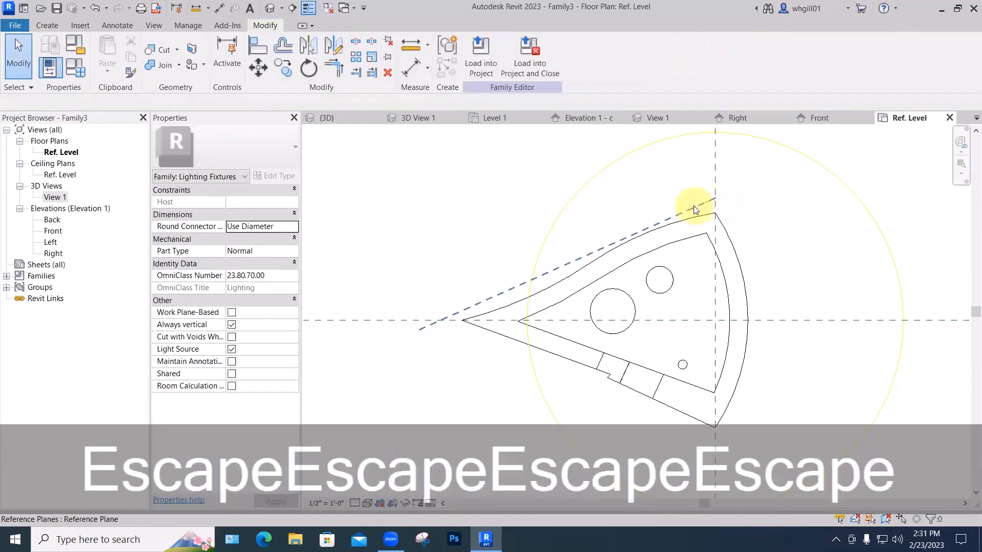
- Name the slanted reference plane "angle3d plane"
{"action": "left_click", "coordinate": [695, 209]}
{"action": "left_click", "coordinate": [693, 200]}
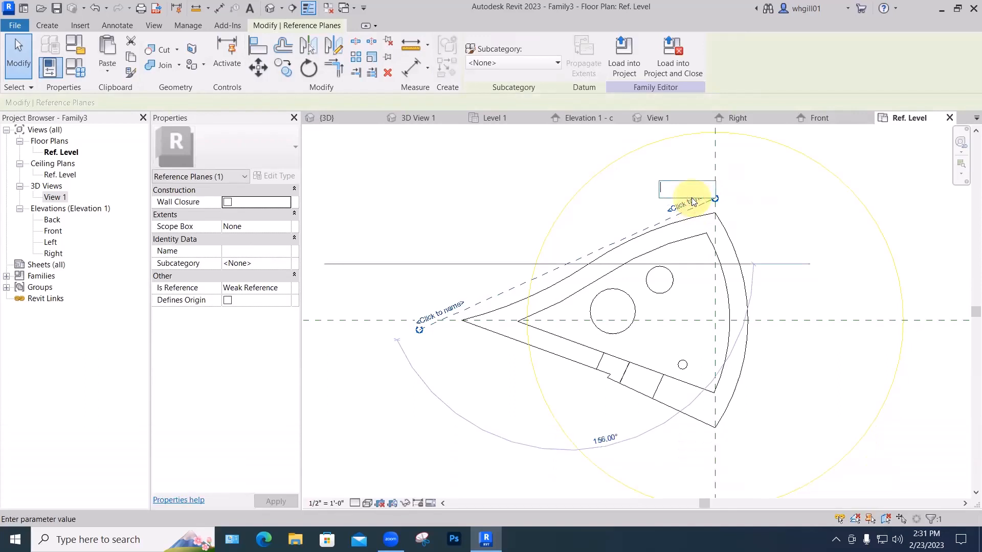
{"action": "type", "text": "an"}
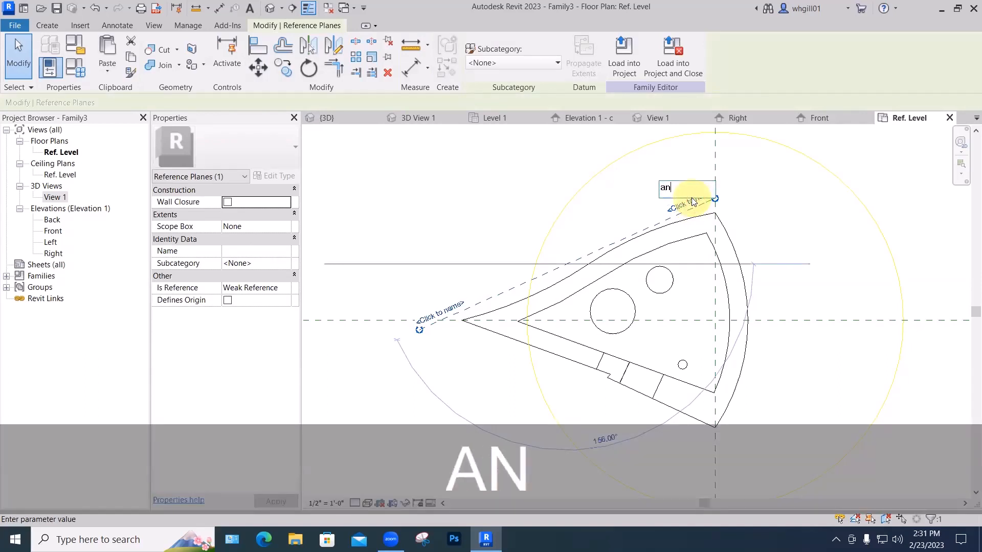
{"action": "type", "text": "gle3d plane"}
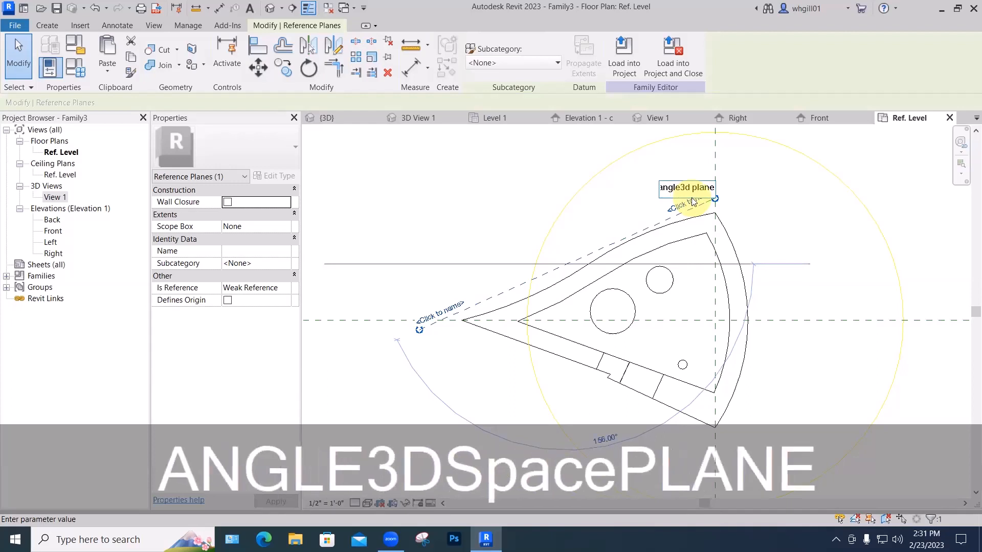
{"action": "key", "text": "Return"}
- In 3D View 1, start a void extrusion and set its work plane to the reference plane "angle3d plane"
{"action": "left_click", "coordinate": [659, 118]}
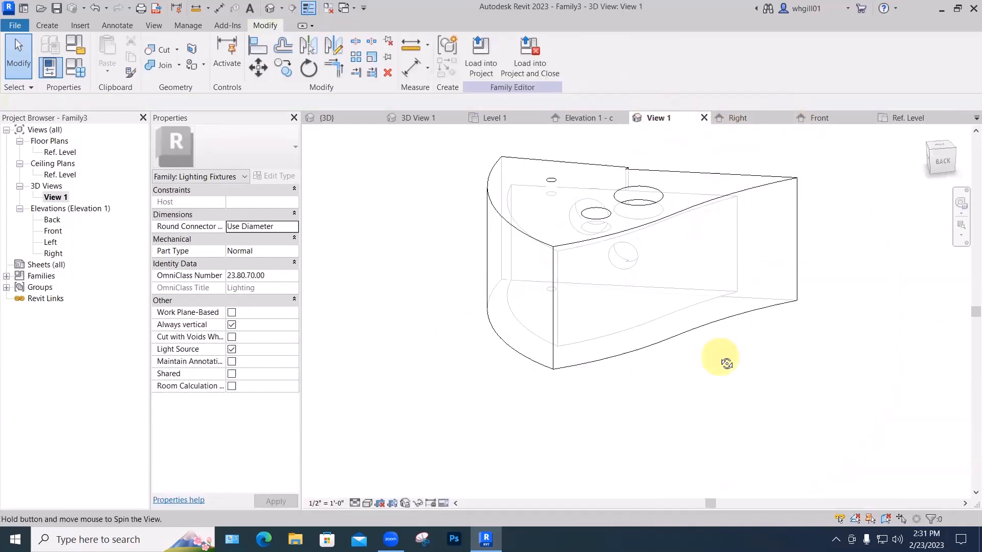
{"action": "mouse_move", "coordinate": [723, 361]}
{"action": "middle_mouse_down", "text": "shift"}
{"action": "mouse_move", "coordinate": [697, 363]}
{"action": "mouse_move", "coordinate": [709, 371]}
{"action": "middle_mouse_up", "text": "shift"}
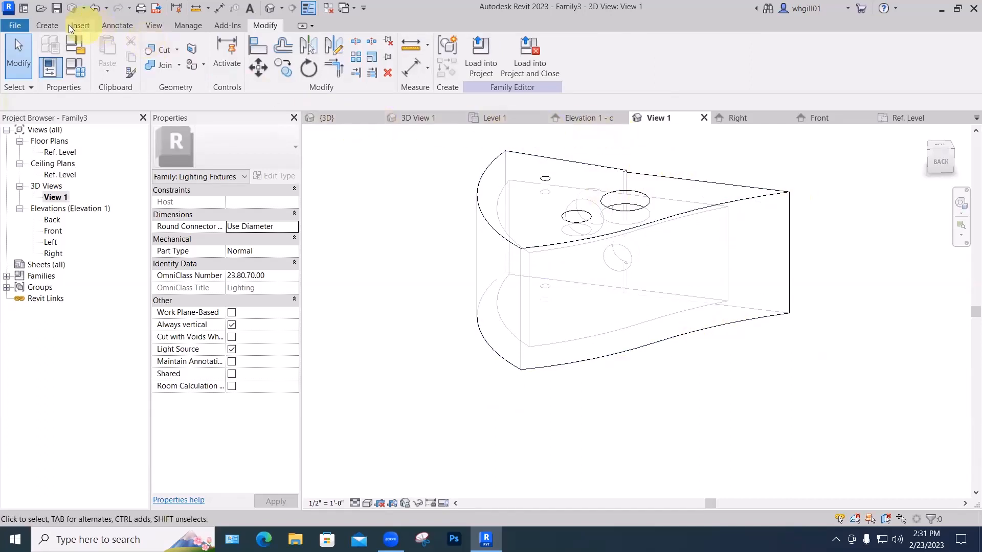
{"action": "left_click", "coordinate": [54, 26]}
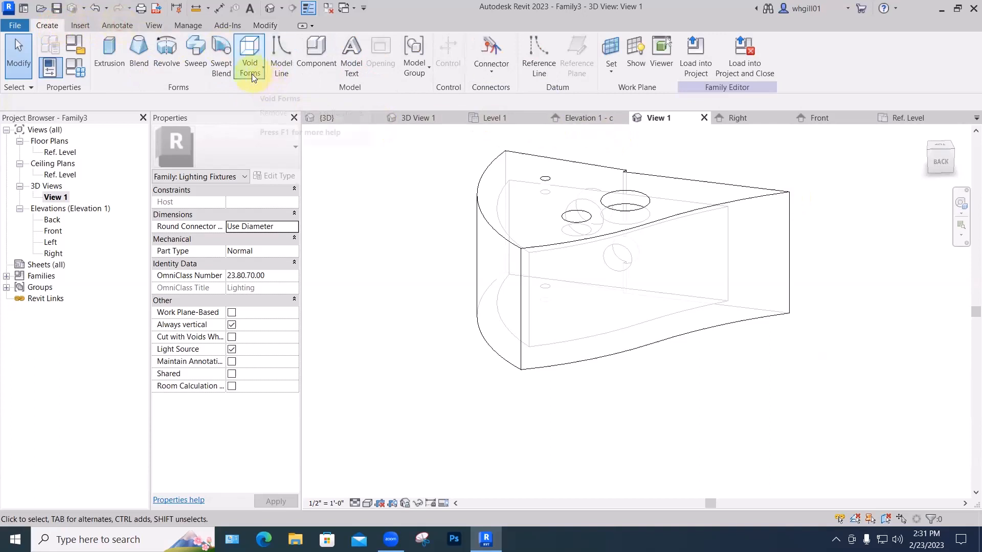
{"action": "left_click", "coordinate": [251, 74]}
{"action": "left_click", "coordinate": [268, 95]}
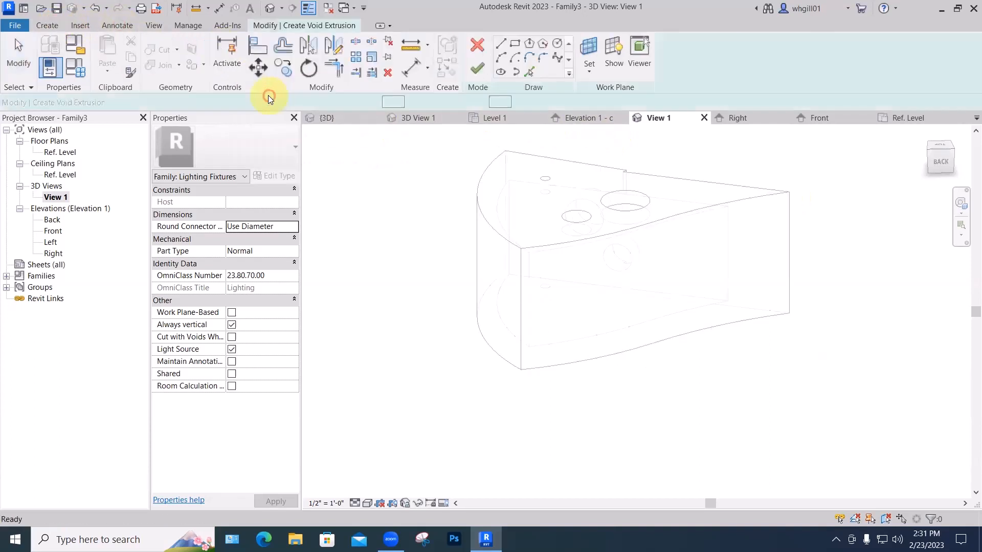
{"action": "left_click", "coordinate": [592, 71]}
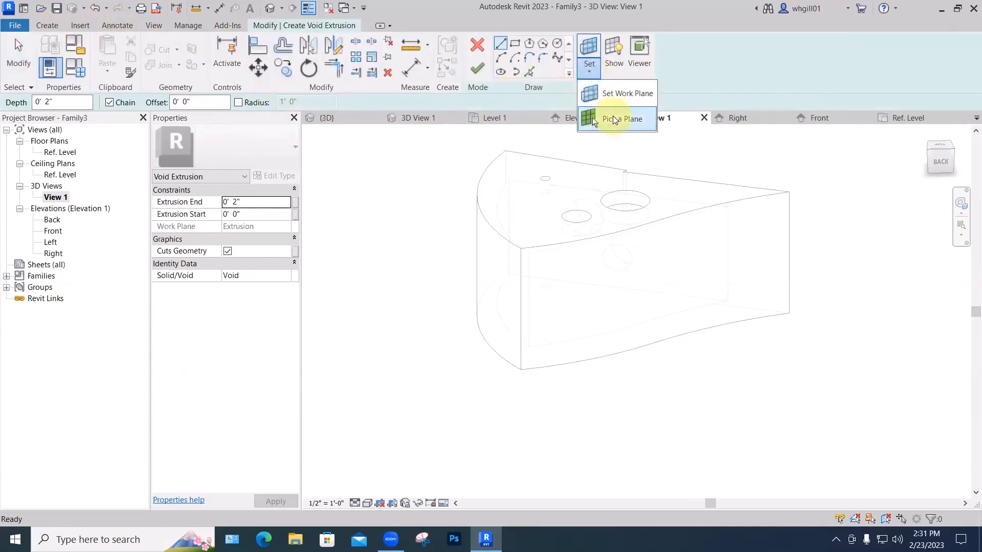
{"action": "left_click", "coordinate": [612, 117]}
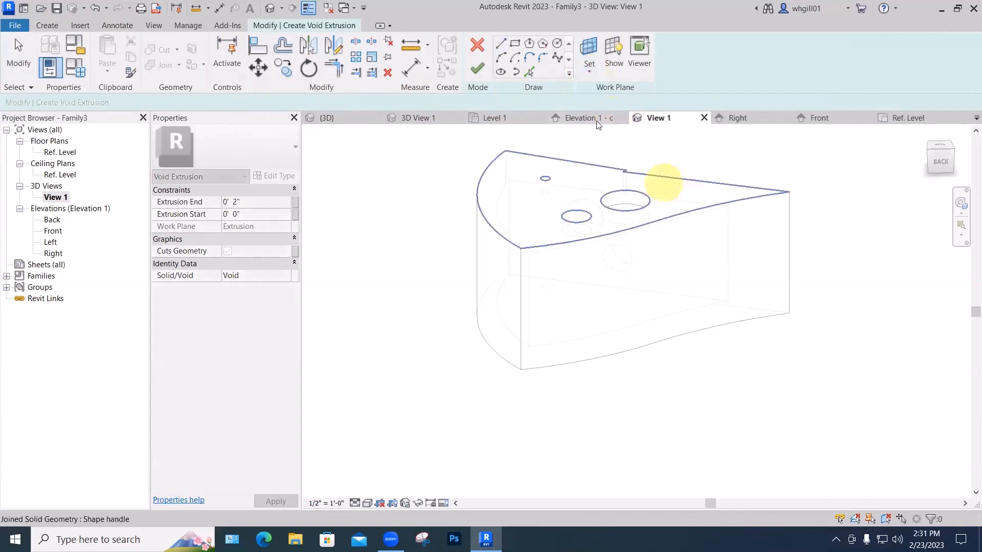
{"action": "left_click", "coordinate": [590, 72]}
{"action": "left_click", "coordinate": [608, 95]}
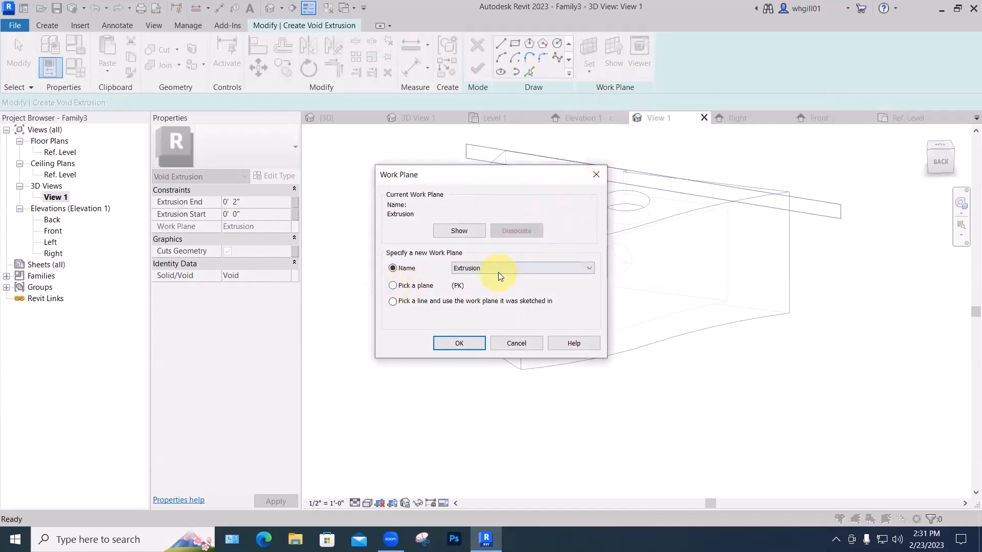
{"action": "left_click", "coordinate": [496, 272]}
{"action": "left_click", "coordinate": [520, 292]}
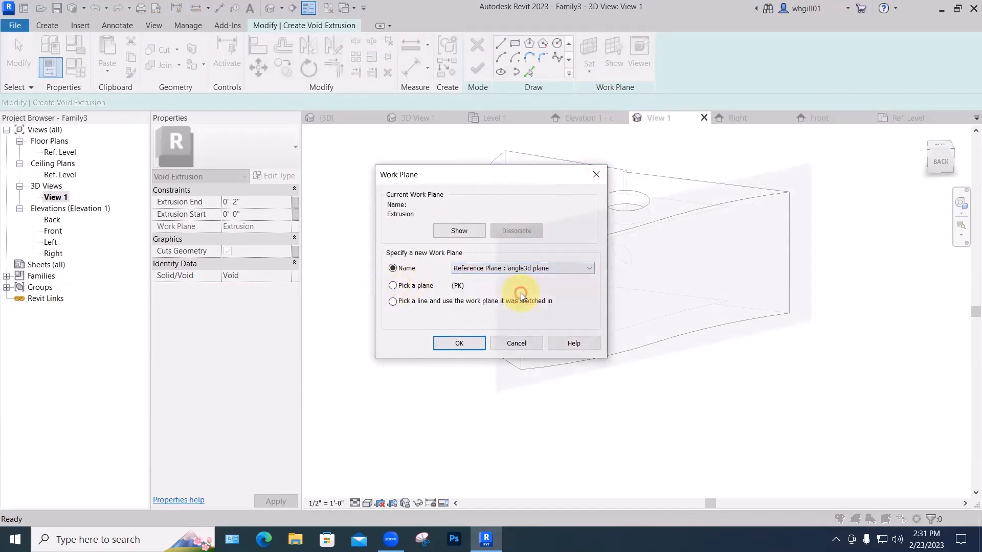
{"action": "left_click", "coordinate": [459, 344]}
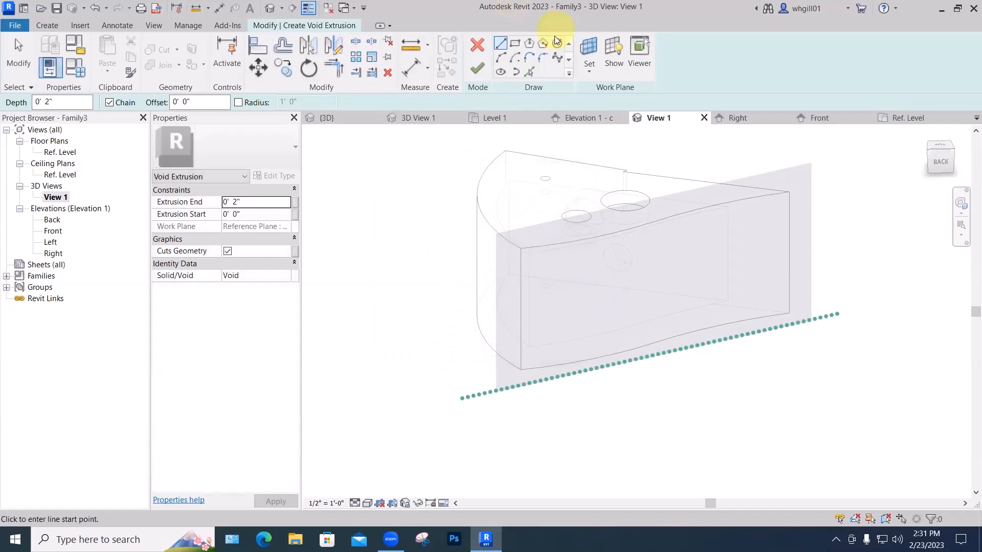
- Sketch a circle of about 1" radius near the wide end of the curved back face and finish the 2" deep void
{"action": "left_click", "coordinate": [557, 43]}
{"action": "left_click", "coordinate": [571, 289]}
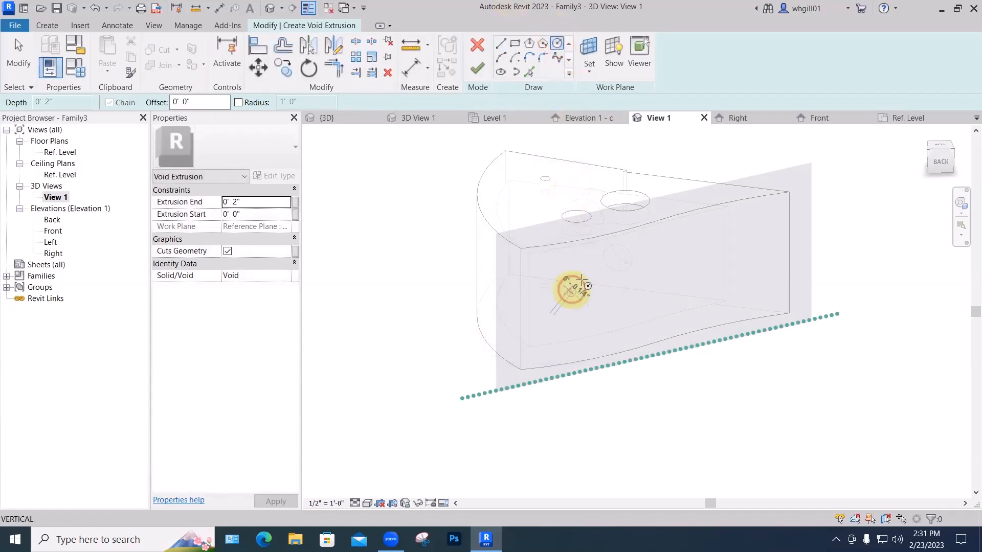
{"action": "left_click", "coordinate": [582, 280]}
{"action": "mouse_move", "coordinate": [603, 325]}
{"action": "middle_mouse_down", "text": "shift"}
{"action": "mouse_move", "coordinate": [726, 323]}
{"action": "mouse_move", "coordinate": [750, 308]}
{"action": "mouse_move", "coordinate": [718, 318]}
{"action": "mouse_move", "coordinate": [760, 299]}
{"action": "mouse_move", "coordinate": [612, 352]}
{"action": "middle_mouse_up", "text": "shift"}
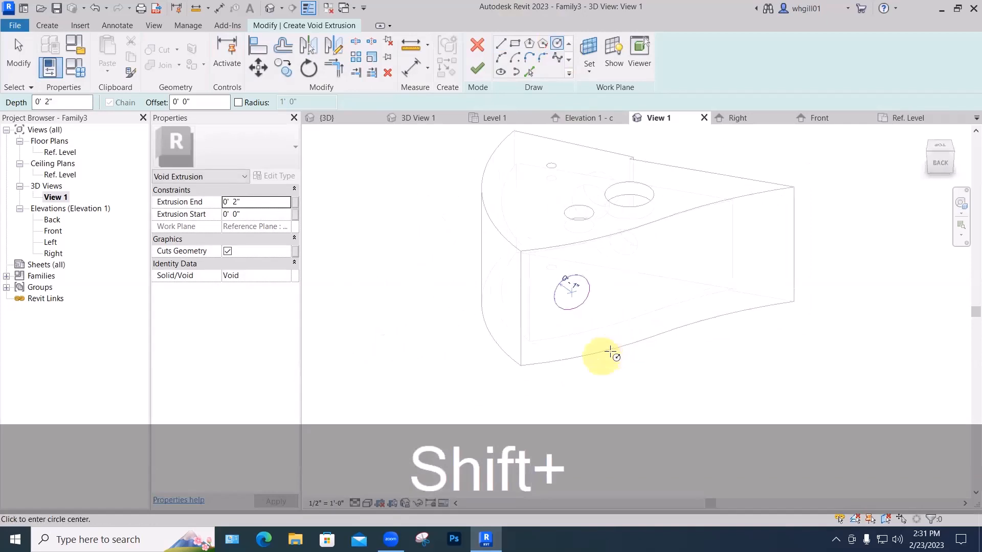
{"action": "left_click", "coordinate": [475, 70]}
{"action": "middle_click_drag", "start_coordinate": [603, 164], "coordinate": [511, 281], "text": "shift"}
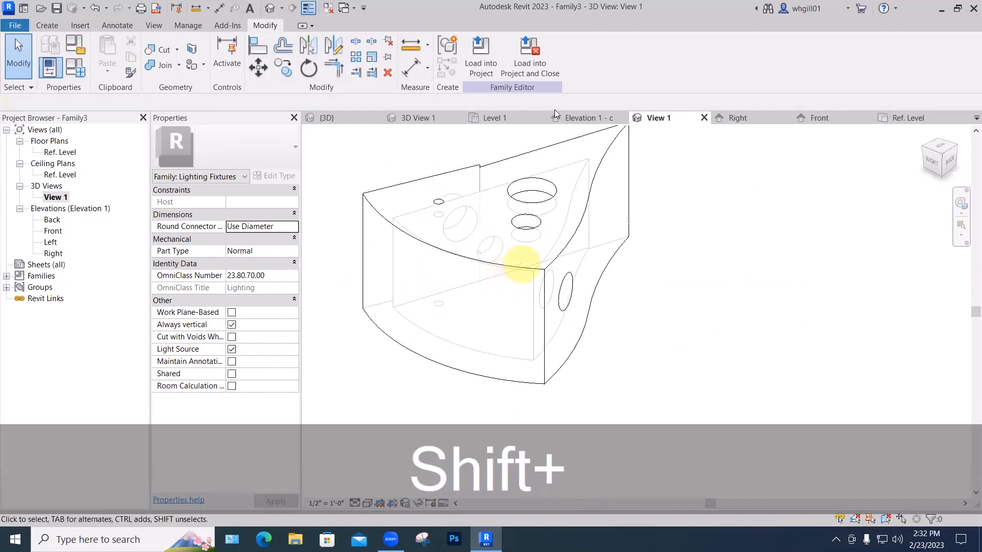
- In the Ref. Level floor plan, draw a vertical reference plane just outside the body's rounded wide end, spanning its full width
{"action": "left_click", "coordinate": [909, 118]}
{"action": "middle_click_drag", "start_coordinate": [746, 259], "coordinate": [714, 224]}
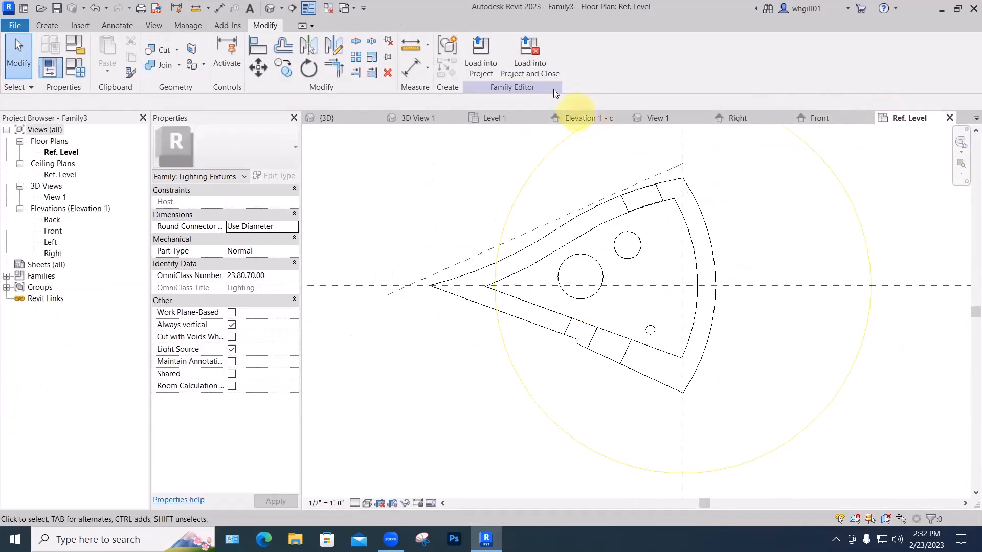
{"action": "key", "text": "r"}
{"action": "key", "text": "p"}
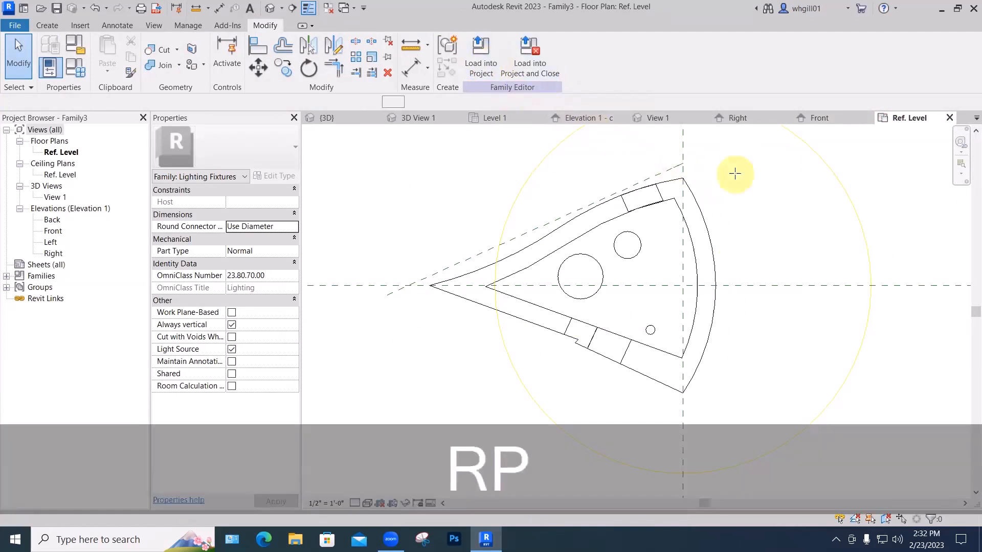
{"action": "left_click", "coordinate": [722, 165]}
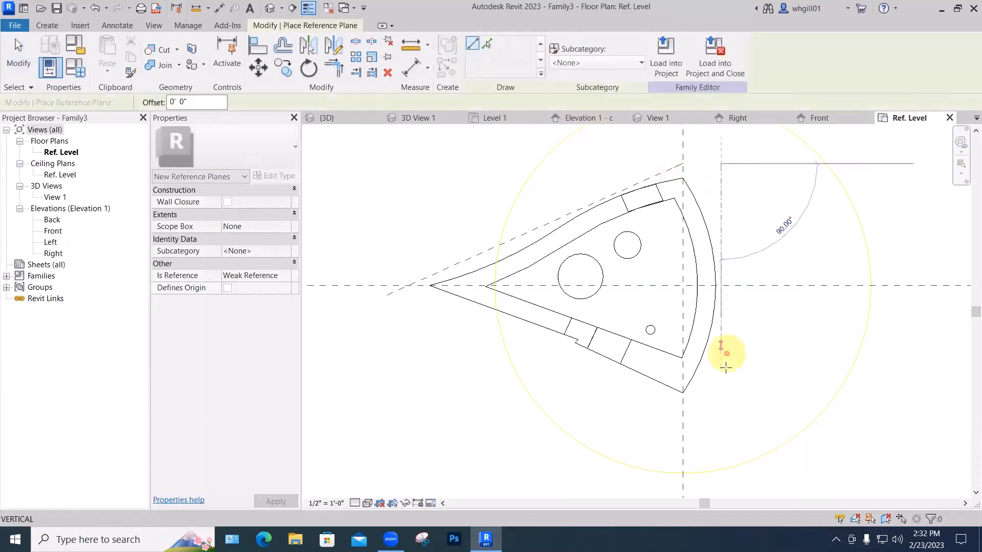
{"action": "left_click", "coordinate": [721, 404]}
{"action": "key", "text": "Escape"}
{"action": "key", "text": "Escape"}
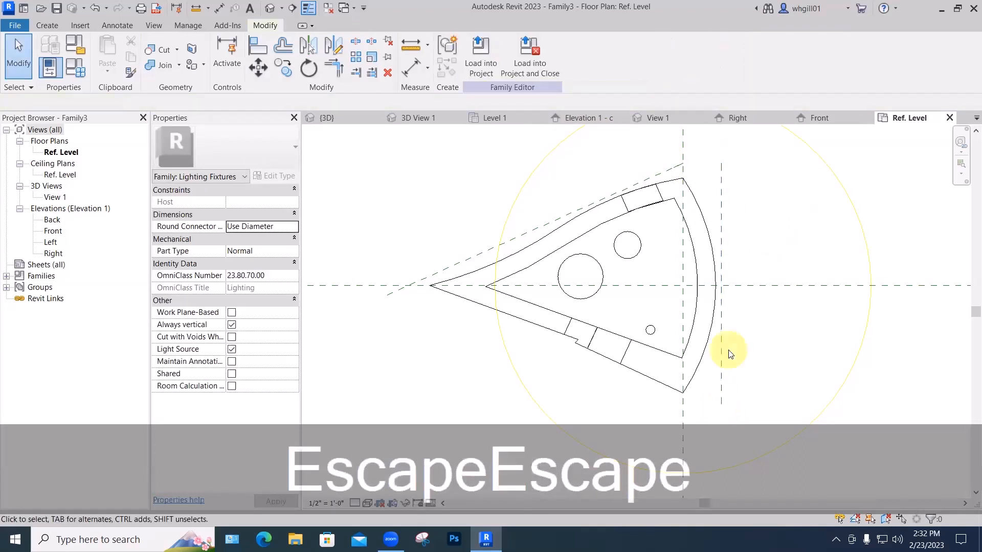
- Name the vertical reference plane outside the rounded end "bakc plane"
{"action": "left_click", "coordinate": [720, 357]}
{"action": "left_click", "coordinate": [716, 192]}
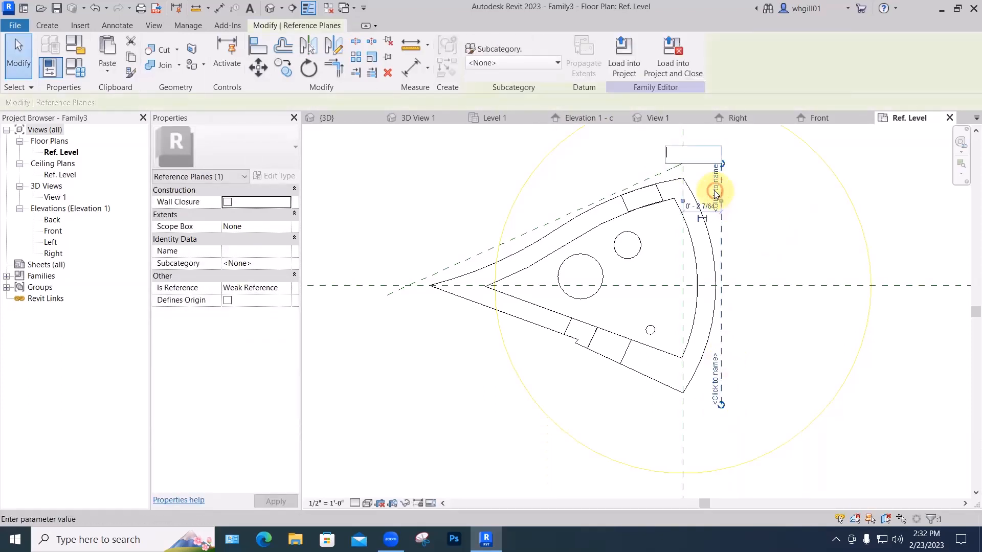
{"action": "type", "text": "bakc plane"}
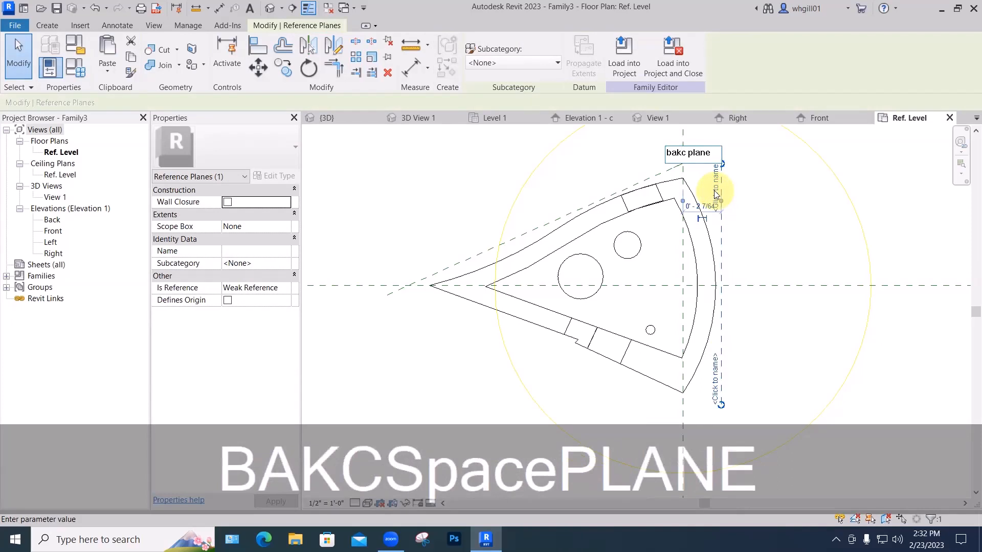
{"action": "key", "text": "Return"}
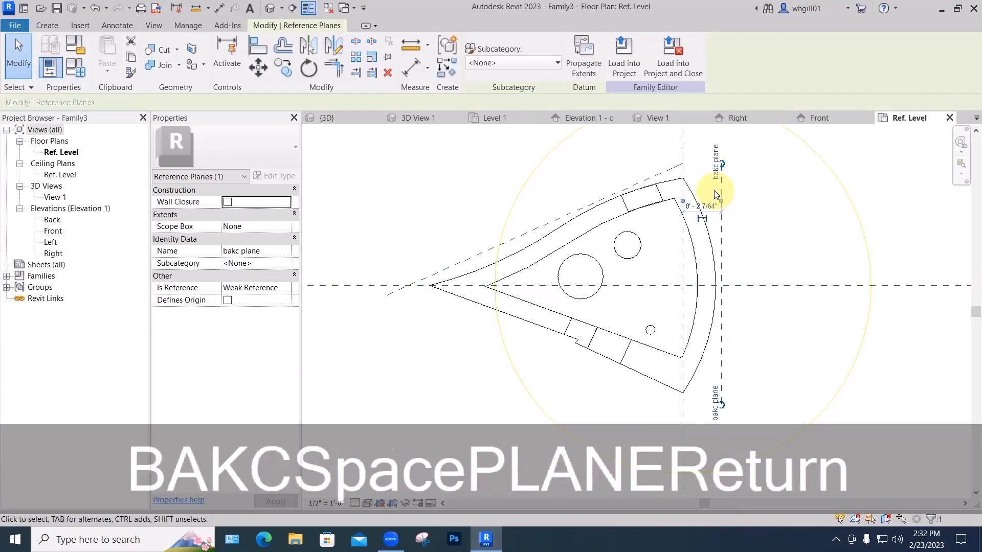
{"action": "left_click", "coordinate": [762, 221]}
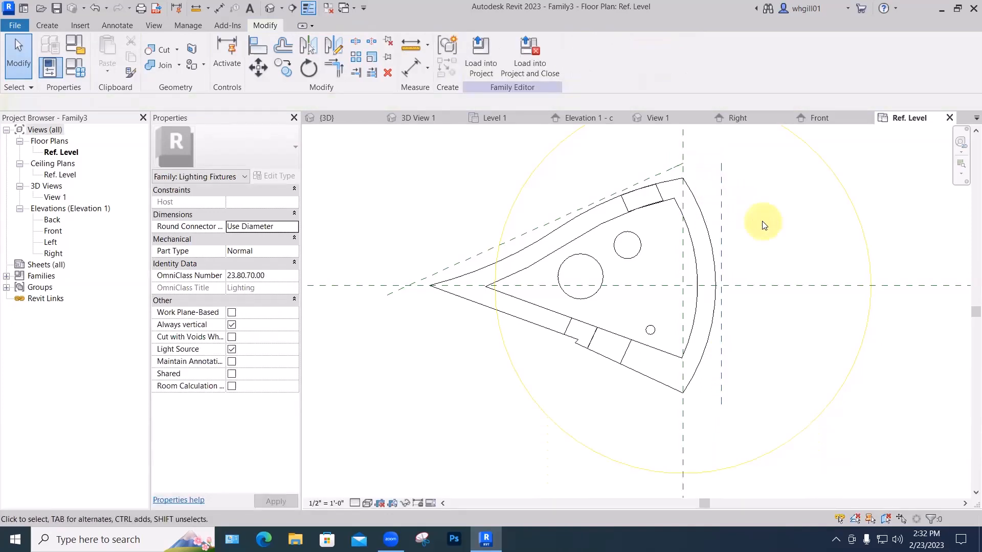
{"action": "scroll", "coordinate": [761, 221], "scroll_direction": "down", "scroll_amount": 2}
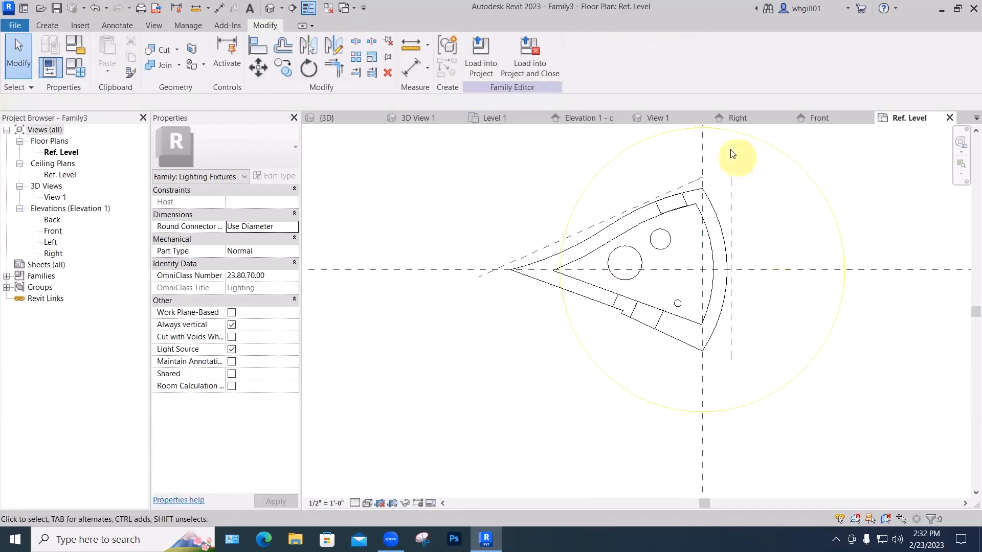
- In 3D View 1, set the active work plane to the reference plane "bakc plane"
{"action": "left_click", "coordinate": [655, 118]}
{"action": "middle_click_drag", "start_coordinate": [714, 330], "coordinate": [806, 299], "text": "shift"}
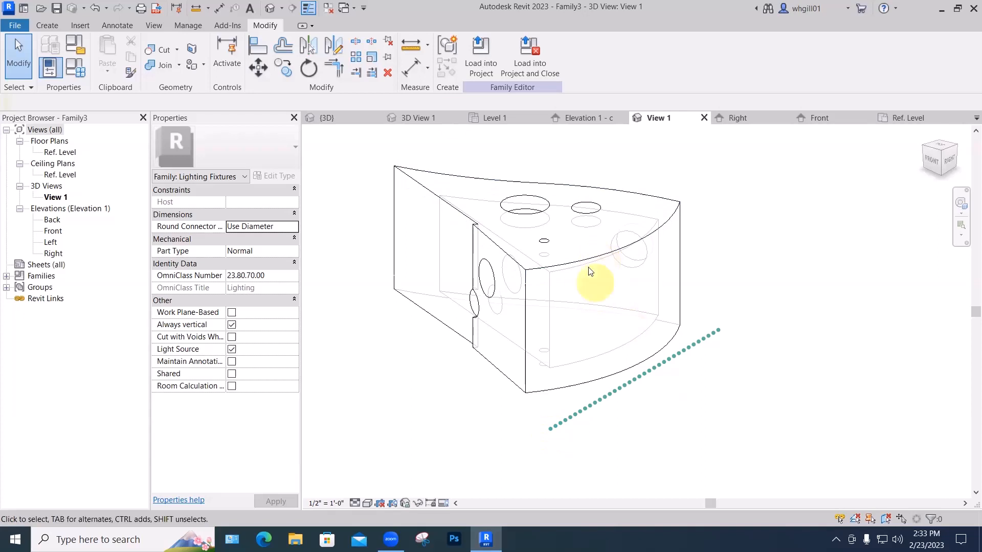
{"action": "left_click", "coordinate": [53, 24]}
{"action": "left_click", "coordinate": [608, 76]}
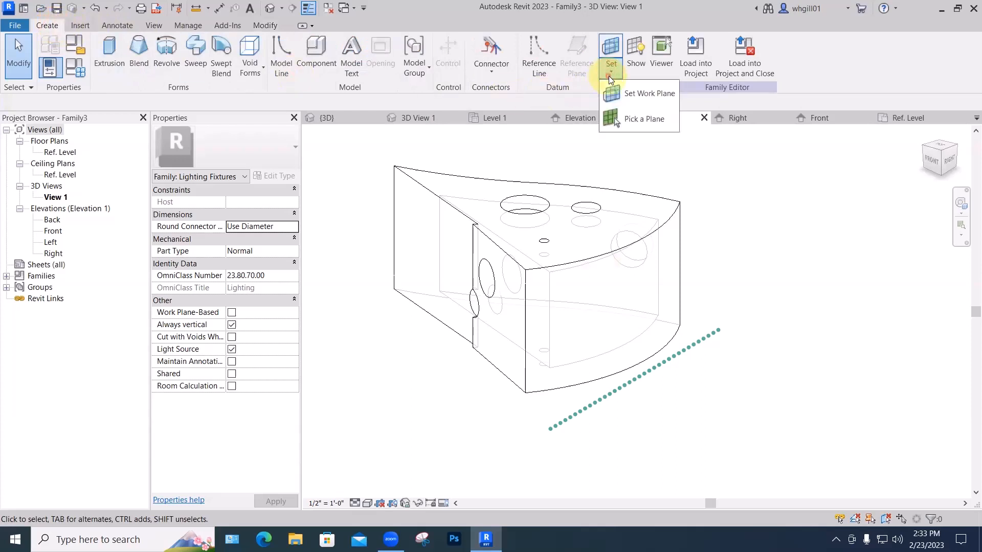
{"action": "left_click", "coordinate": [621, 93]}
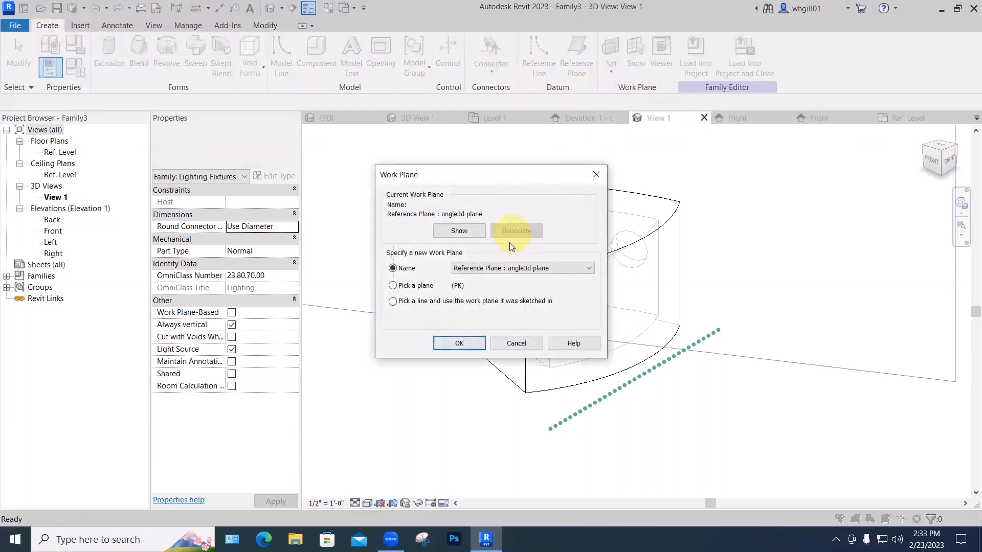
{"action": "left_click", "coordinate": [505, 267]}
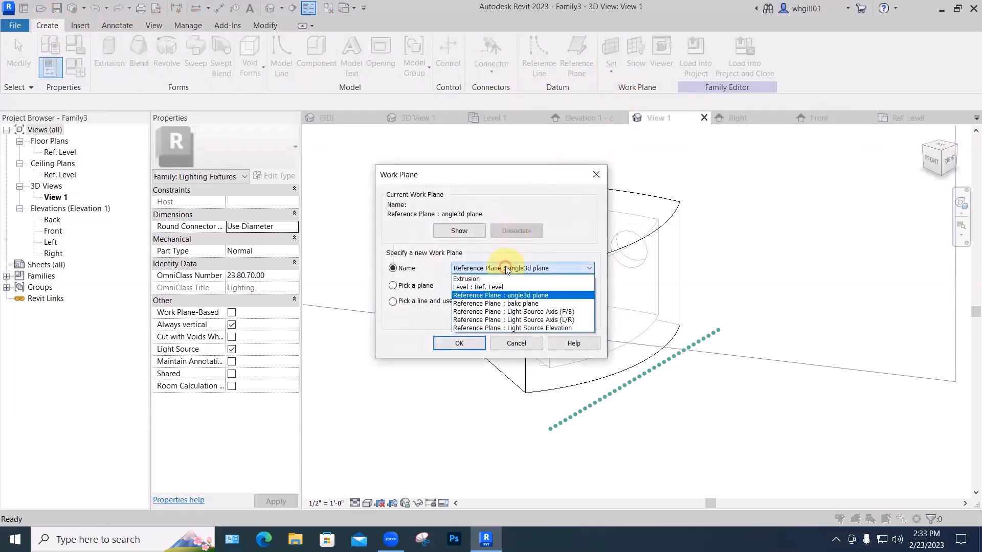
{"action": "left_click", "coordinate": [510, 304]}
{"action": "left_click", "coordinate": [467, 343]}
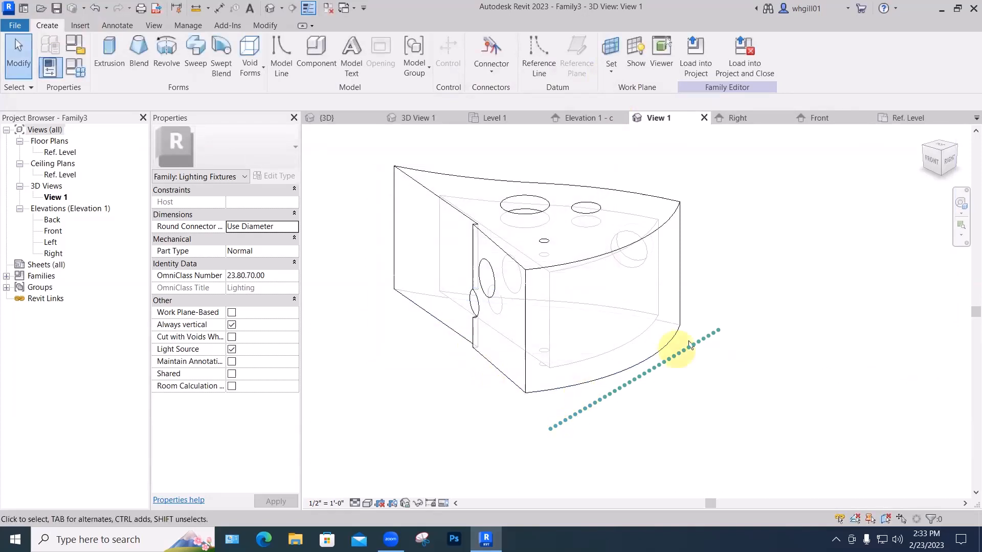
- Create a 2" deep void extrusion from a small circle sketched in front of the rounded end face
{"action": "left_click", "coordinate": [264, 26]}
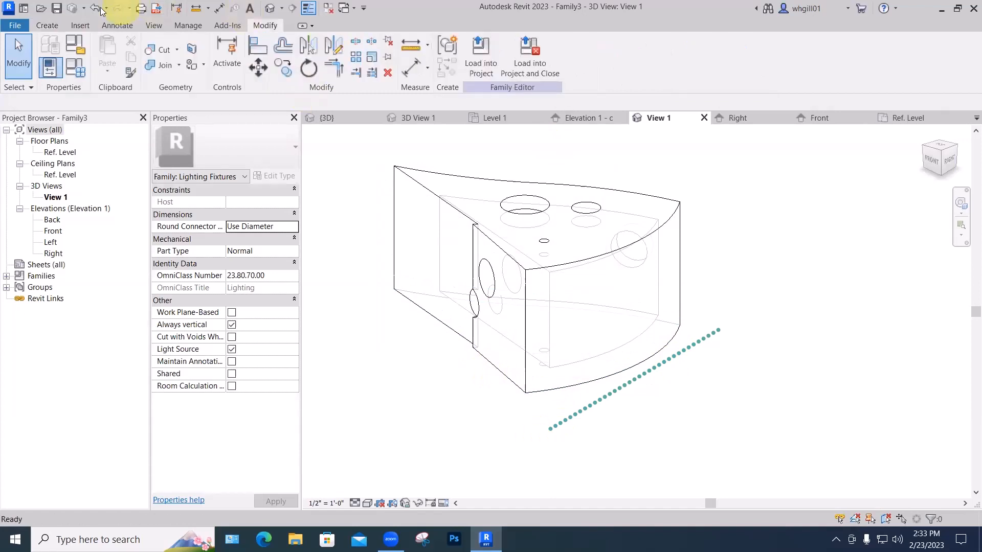
{"action": "left_click", "coordinate": [55, 24]}
{"action": "left_click", "coordinate": [256, 72]}
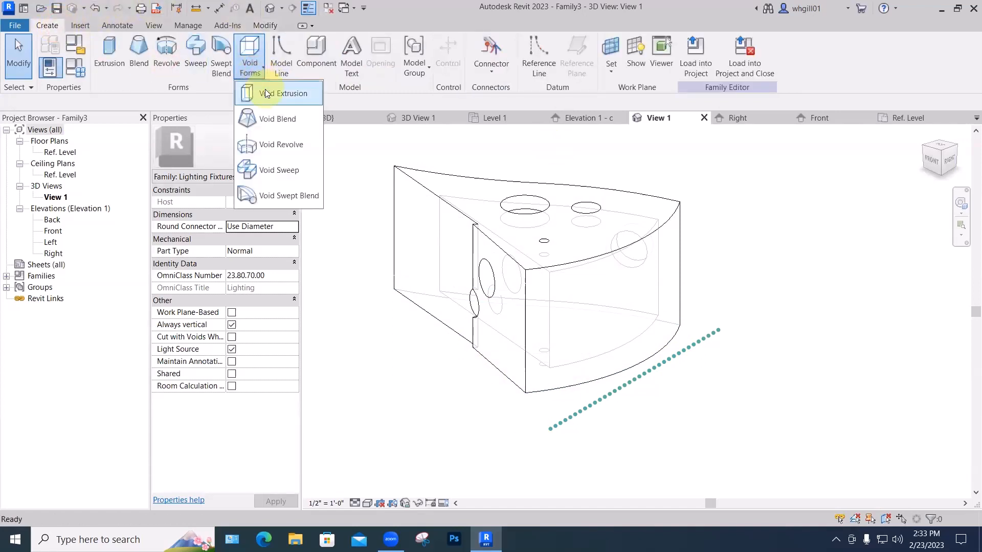
{"action": "left_click", "coordinate": [266, 94]}
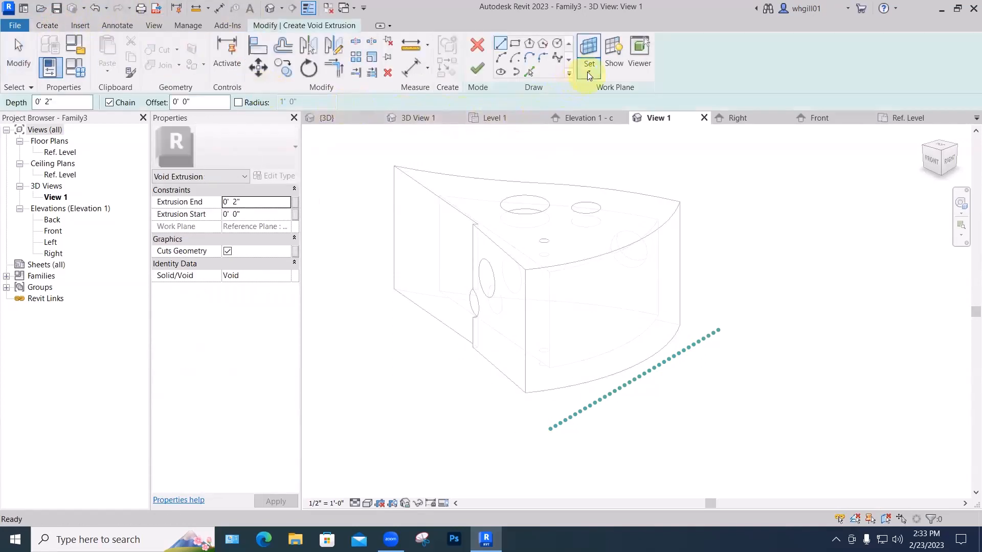
{"action": "left_click", "coordinate": [557, 44]}
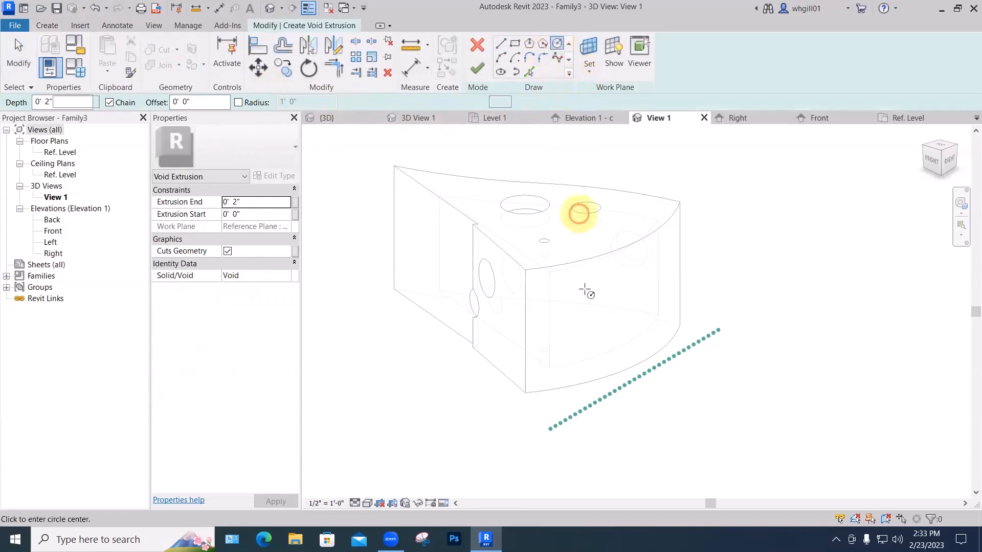
{"action": "left_click", "coordinate": [582, 315]}
{"action": "left_click", "coordinate": [591, 312]}
{"action": "key", "text": "Escape"}
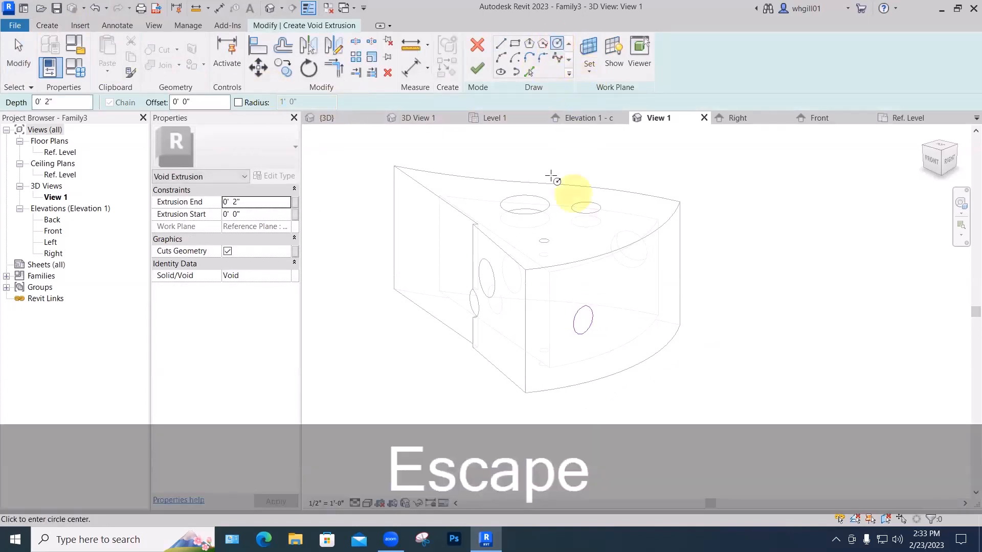
{"action": "left_click", "coordinate": [477, 72]}
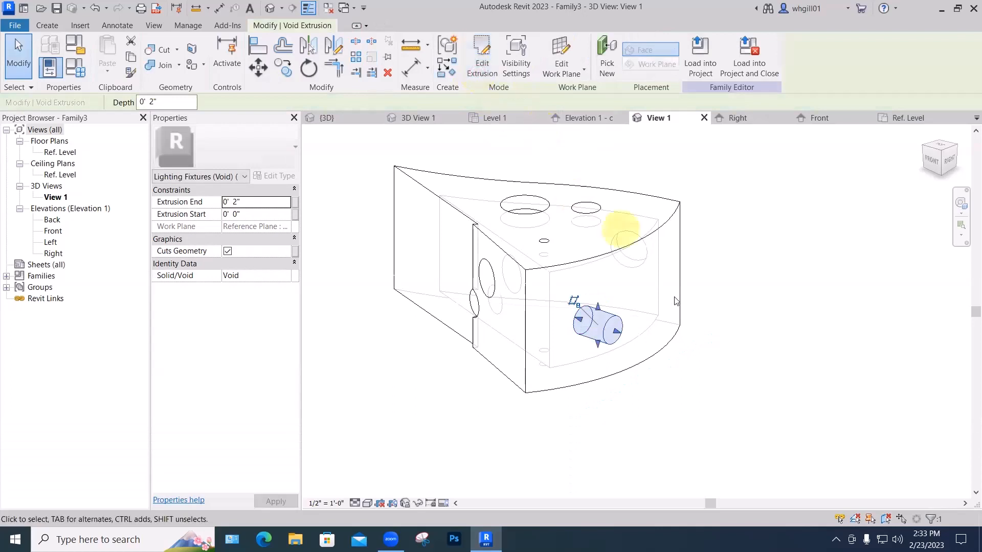
- Stretch the new cylindrical void inward through the rounded end wall to a depth of about 5.1" and deselect it
{"action": "middle_click_drag", "start_coordinate": [713, 400], "coordinate": [615, 332], "text": "shift"}
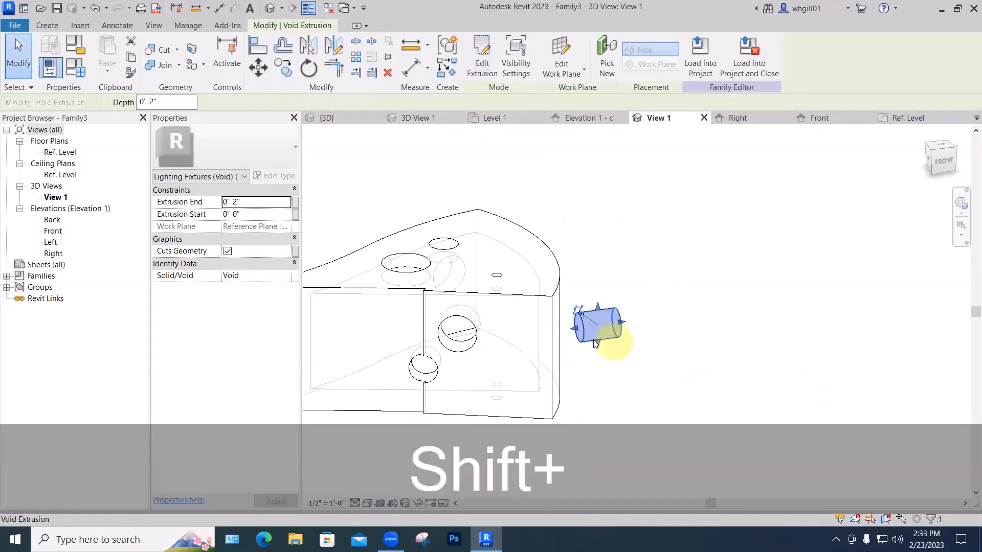
{"action": "left_click_drag", "start_coordinate": [577, 337], "coordinate": [519, 340]}
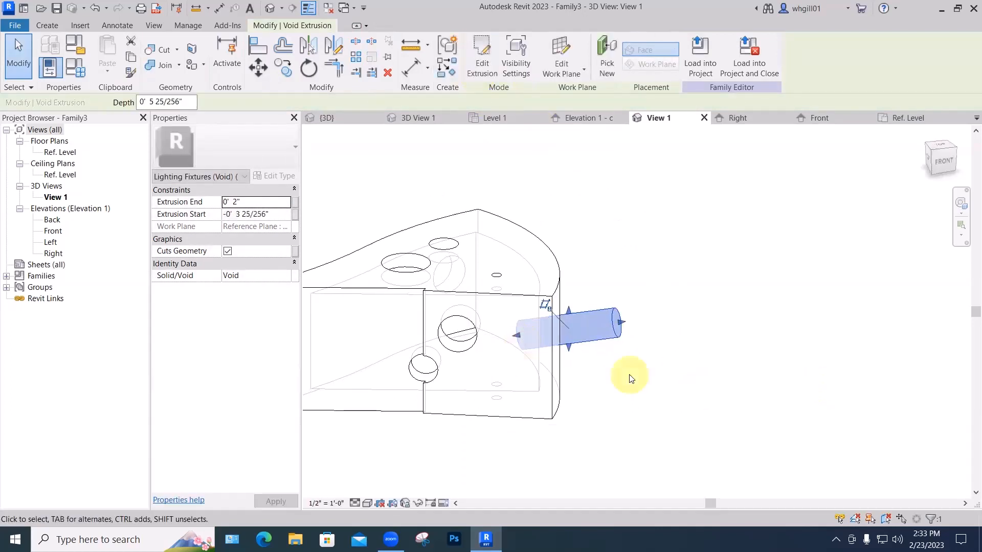
{"action": "left_click", "coordinate": [629, 375]}
{"action": "middle_click_drag", "start_coordinate": [574, 394], "coordinate": [566, 394], "text": "shift"}
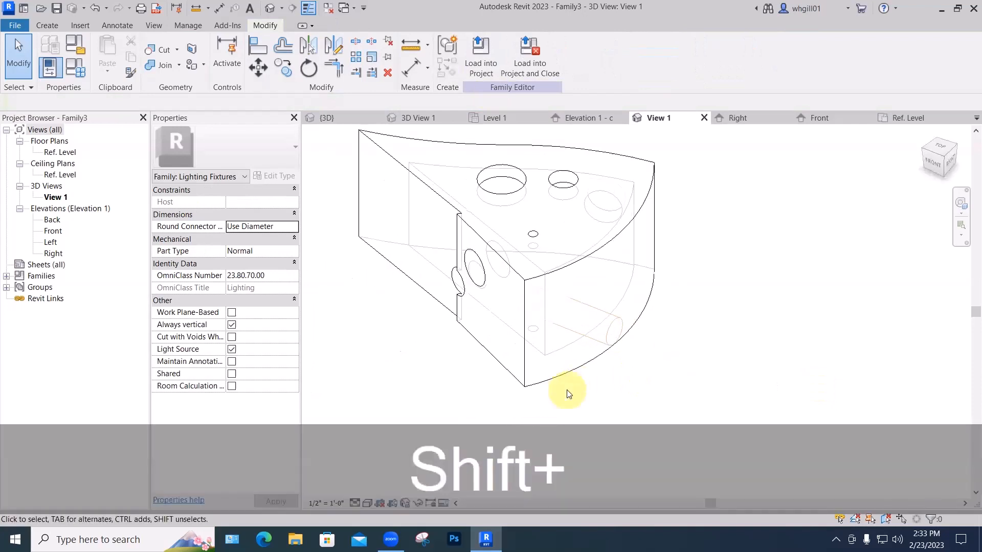
- Cut the joined fixture solid with the cylindrical void that passes through the rounded end
{"action": "key", "text": "shift+Escape"}
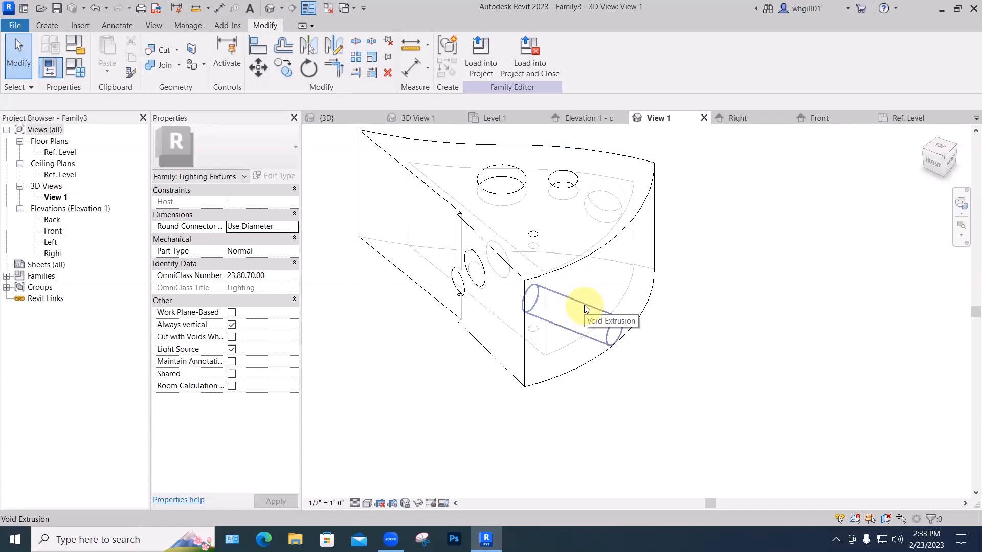
{"action": "left_click", "coordinate": [584, 305]}
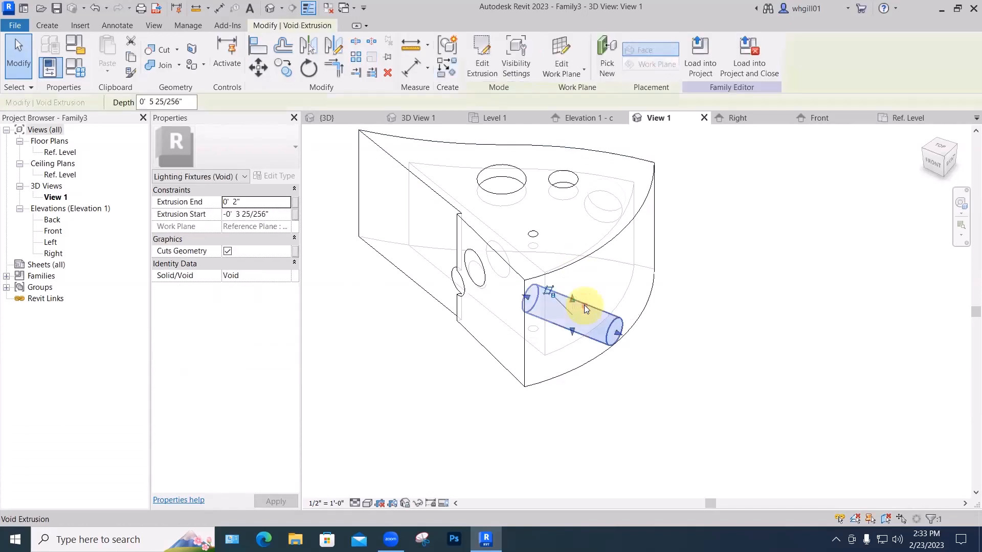
{"action": "left_click", "coordinate": [161, 51]}
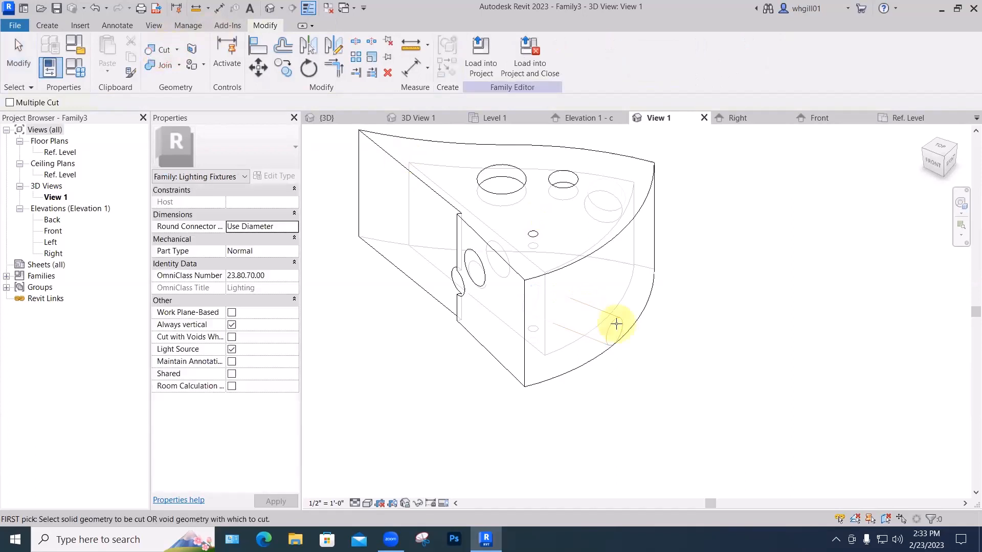
{"action": "left_click", "coordinate": [587, 258]}
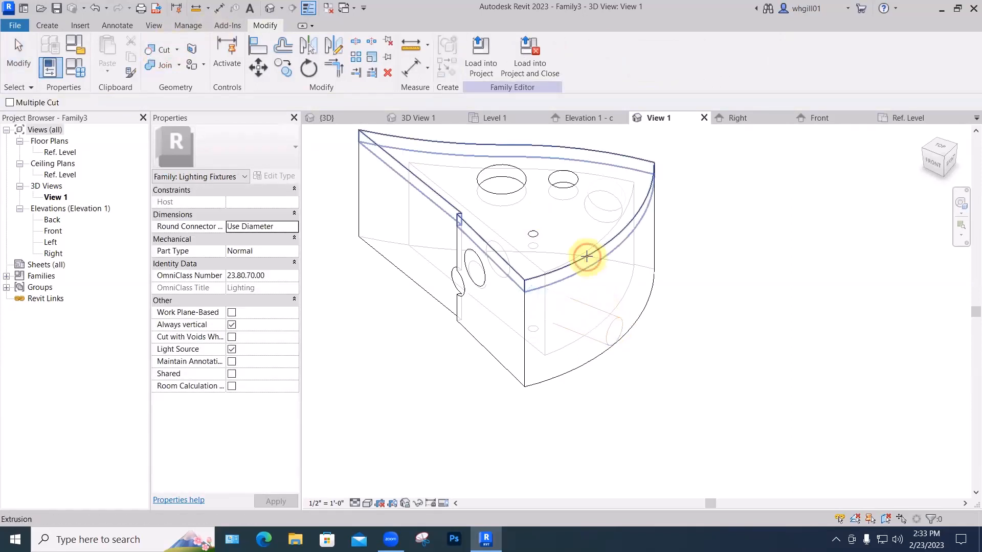
{"action": "left_click", "coordinate": [587, 306]}
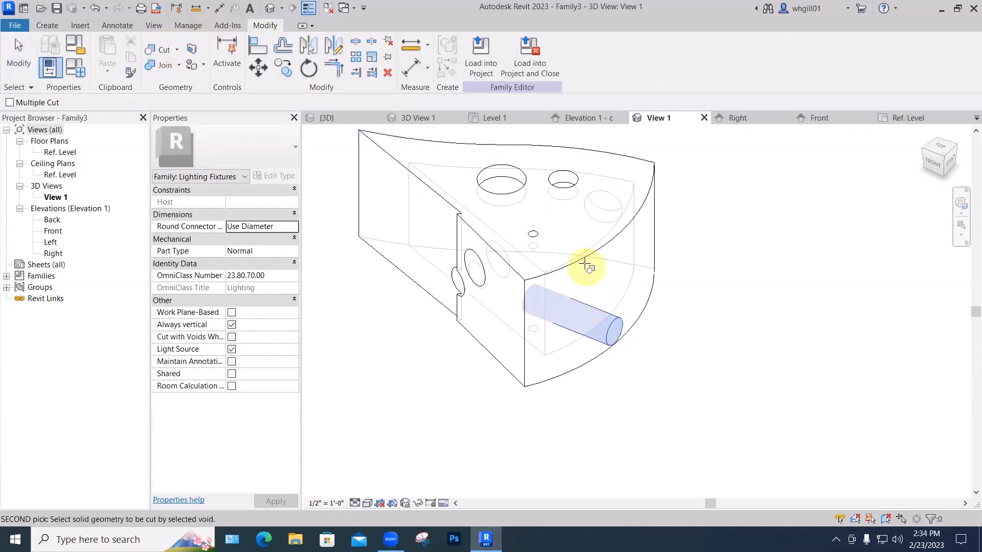
{"action": "left_click", "coordinate": [584, 260]}
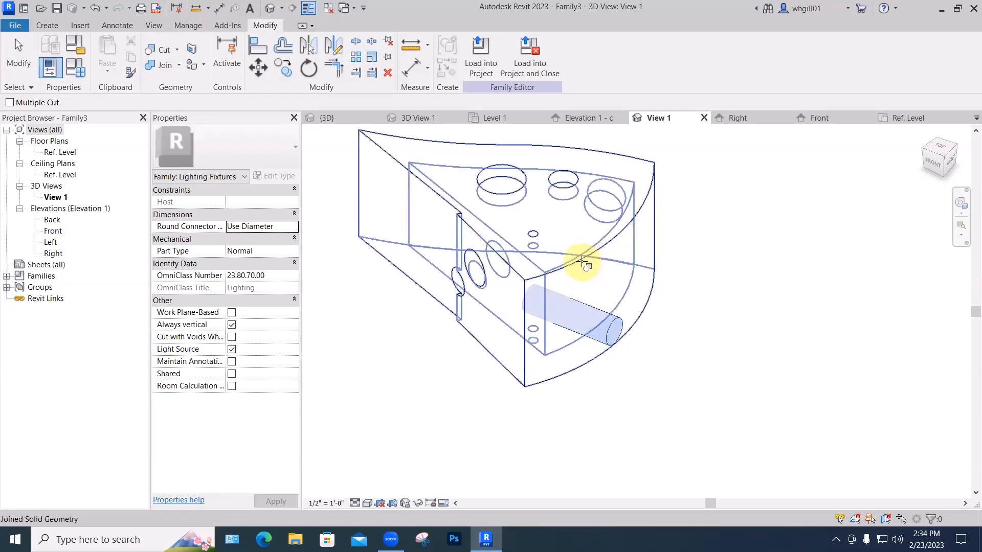
{"action": "key", "text": "Escape"}
{"action": "key", "text": "Escape"}
- Move the cylindrical void along the rounded end wall, away from the front corner
{"action": "middle_click_drag", "start_coordinate": [668, 344], "coordinate": [585, 377], "text": "shift"}
{"action": "left_click", "coordinate": [596, 298]}
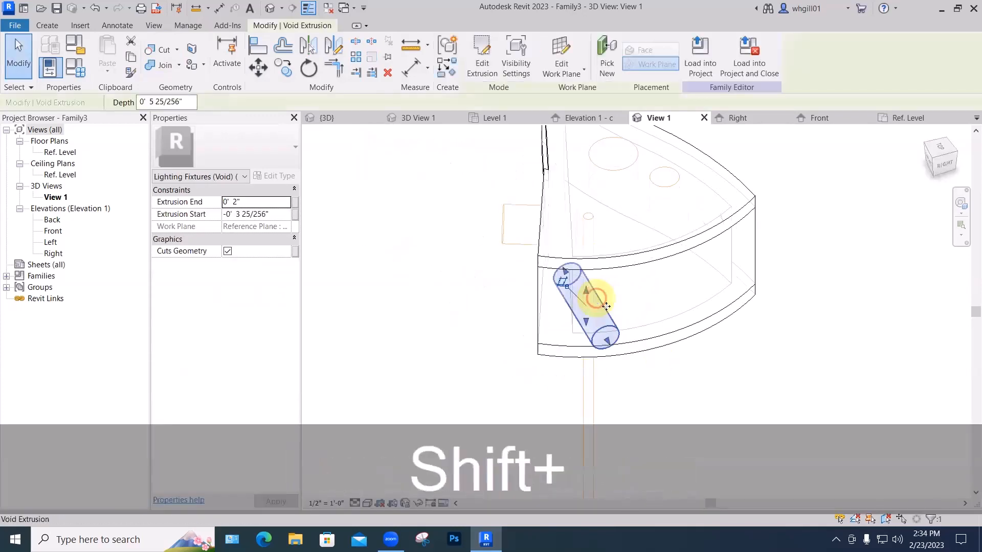
{"action": "left_click_drag", "start_coordinate": [607, 307], "coordinate": [632, 301]}
{"action": "key", "text": "Escape"}
{"action": "middle_click_drag", "start_coordinate": [653, 328], "coordinate": [841, 308], "text": "shift"}
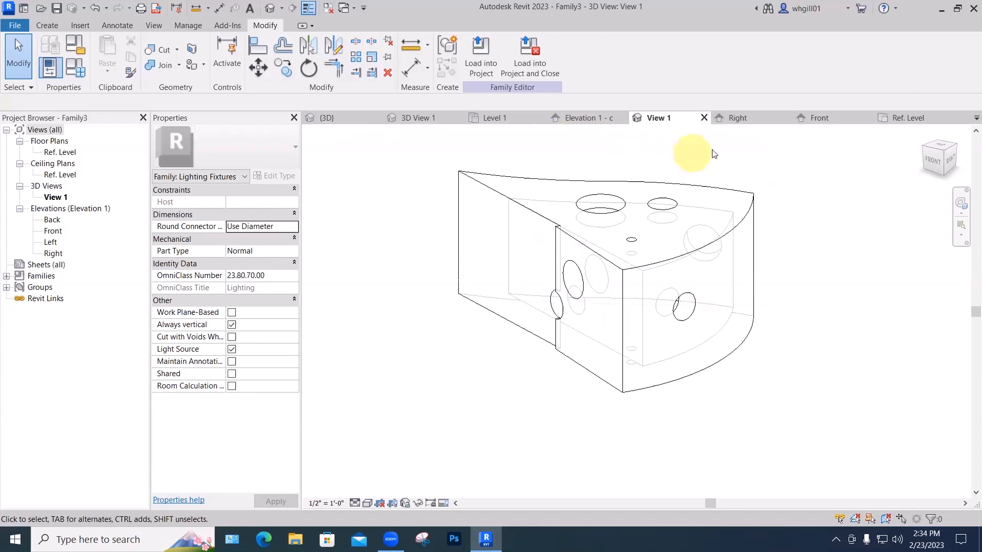
- In the Front elevation, lower the light source elevation reference plane to about mid-height of the fixture body
{"action": "left_click", "coordinate": [820, 117]}
{"action": "scroll", "coordinate": [758, 209], "scroll_direction": "down", "scroll_amount": 8}
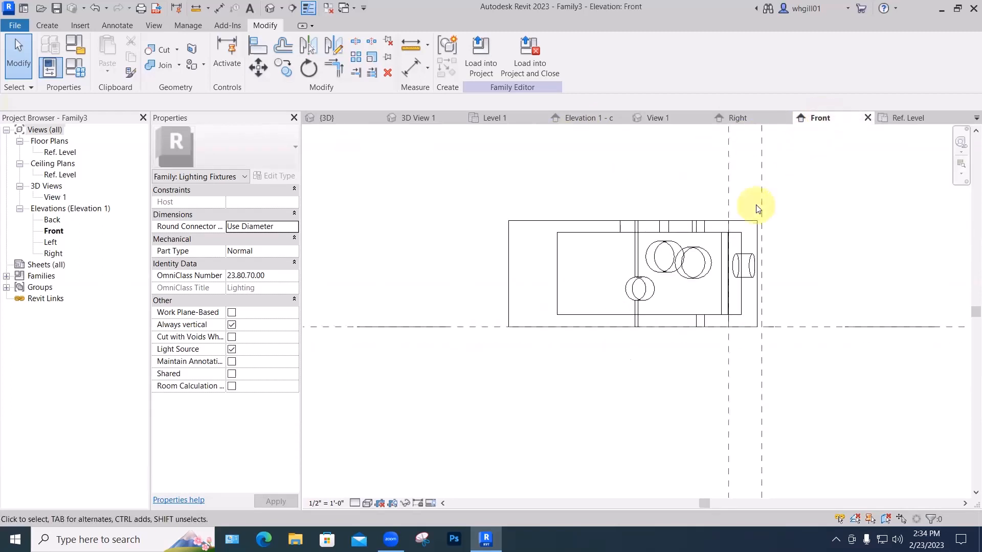
{"action": "scroll", "coordinate": [784, 275], "scroll_direction": "down", "scroll_amount": 1}
{"action": "middle_click_drag", "start_coordinate": [784, 274], "coordinate": [730, 352]}
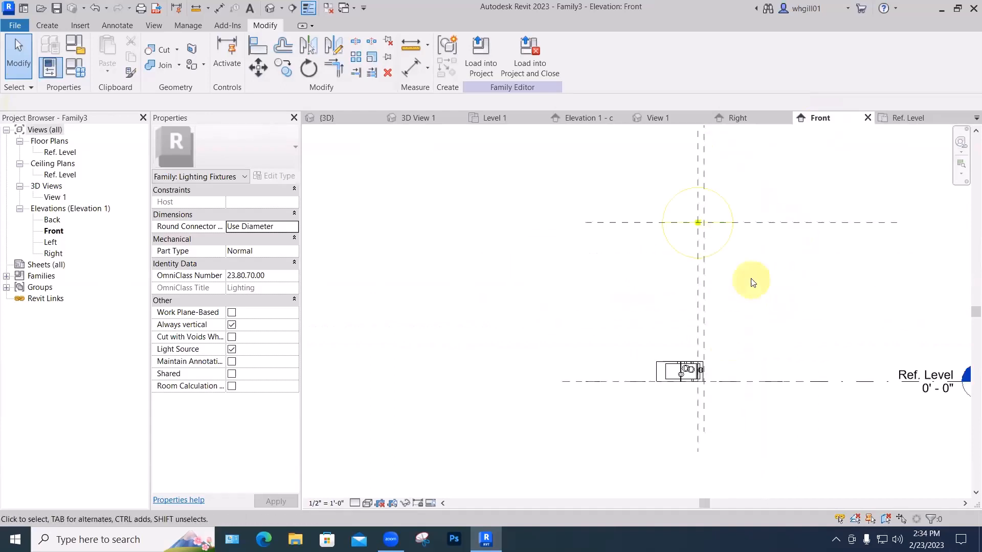
{"action": "left_click", "coordinate": [758, 225]}
{"action": "left_click_drag", "start_coordinate": [758, 225], "coordinate": [750, 377]}
{"action": "scroll", "coordinate": [749, 394], "scroll_direction": "up", "scroll_amount": 5}
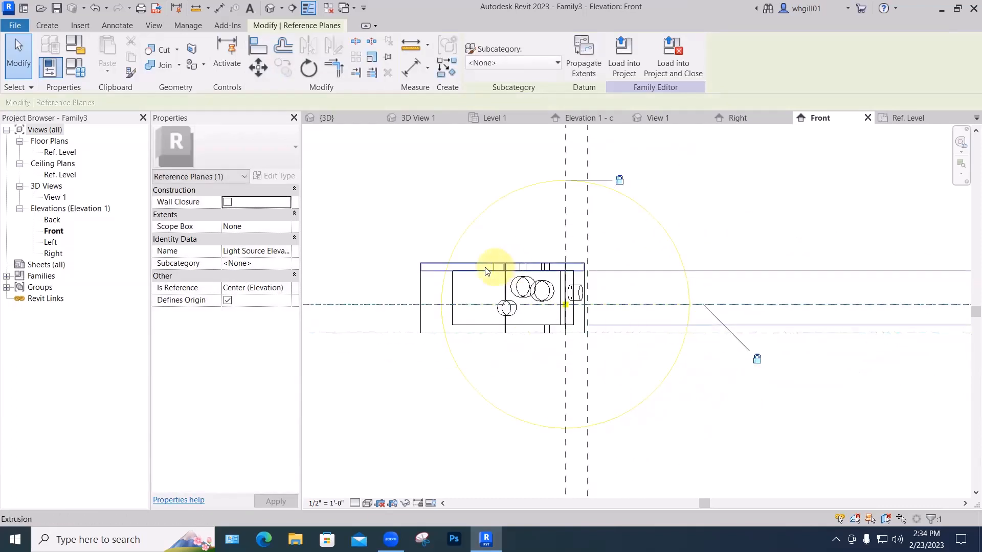
{"action": "left_click_drag", "start_coordinate": [402, 256], "coordinate": [601, 348]}
{"action": "key", "text": "Right"}
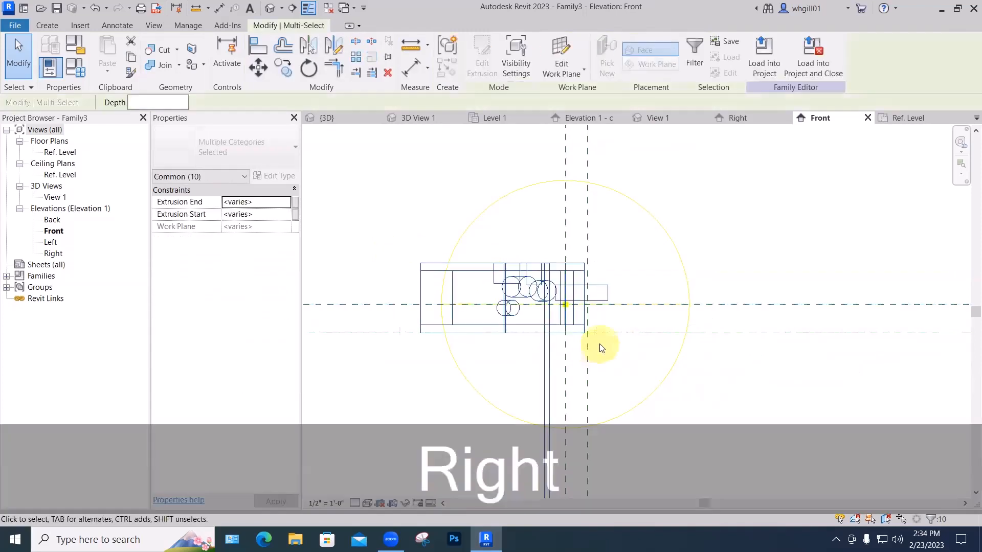
{"action": "key", "text": "Escape"}
{"action": "key", "text": "Escape"}
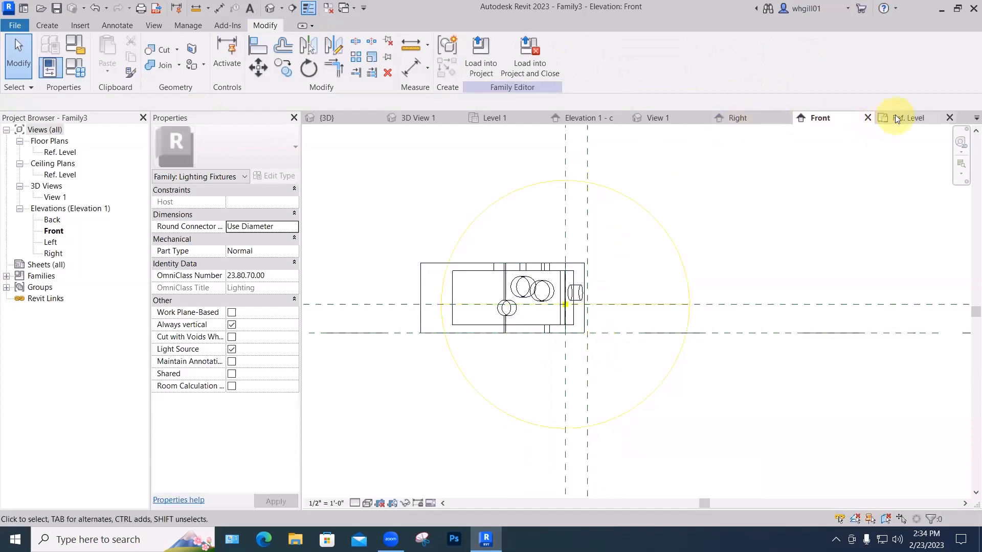
- In the Ref. Level plan, shift the whole fixture with its voids and reference planes toward its rounded end, placing the light source inside the hollow
{"action": "left_click", "coordinate": [895, 117]}
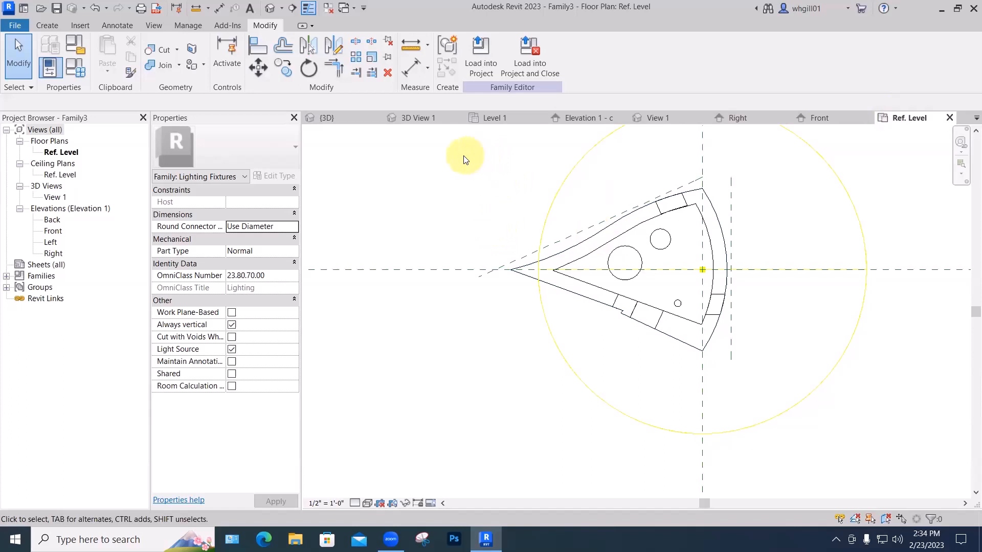
{"action": "left_click_drag", "start_coordinate": [456, 155], "coordinate": [785, 396]}
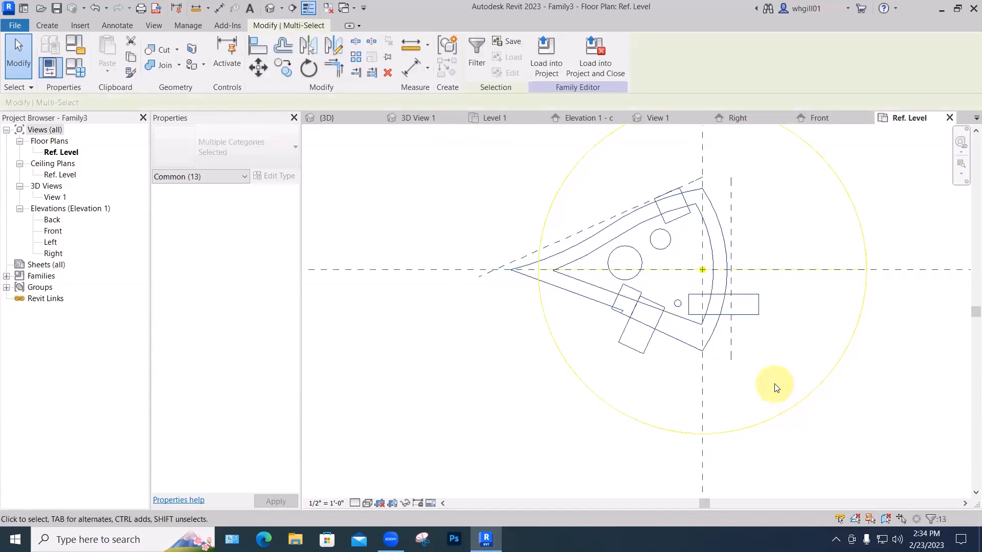
{"action": "key", "text": "Right"}
{"action": "key", "text": "Right"}
{"action": "key", "text": "Right"}
{"action": "key", "text": "Right"}
{"action": "key", "text": "Right"}
{"action": "key", "text": "Right"}
{"action": "key", "text": "Right"}
{"action": "key", "text": "Right"}
{"action": "key", "text": "Right"}
{"action": "key", "text": "Right"}
{"action": "key", "text": "Right"}
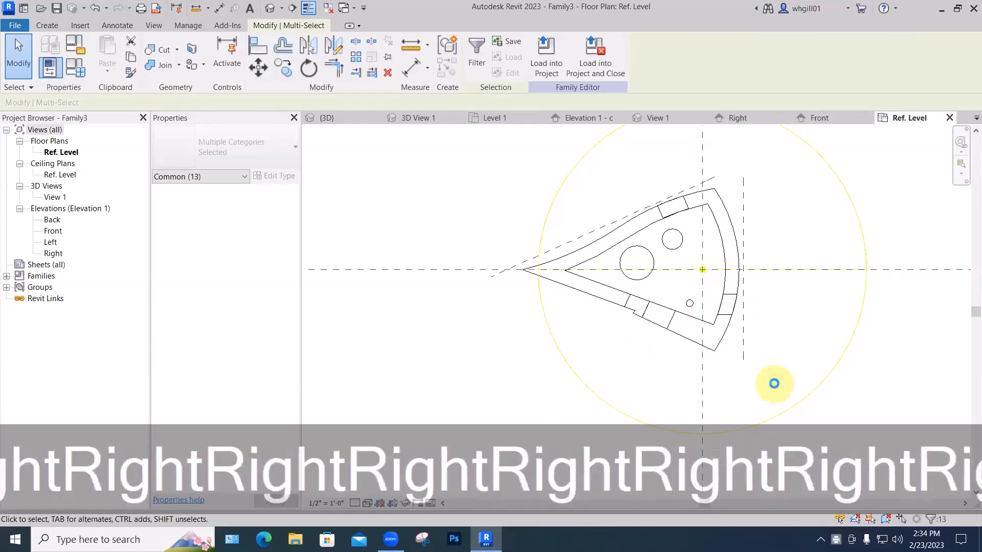
{"action": "key", "text": "Right"}
{"action": "key", "text": "Right"}
{"action": "key", "text": "Right"}
{"action": "key", "text": "Right"}
{"action": "key", "text": "Right"}
{"action": "key", "text": "Right"}
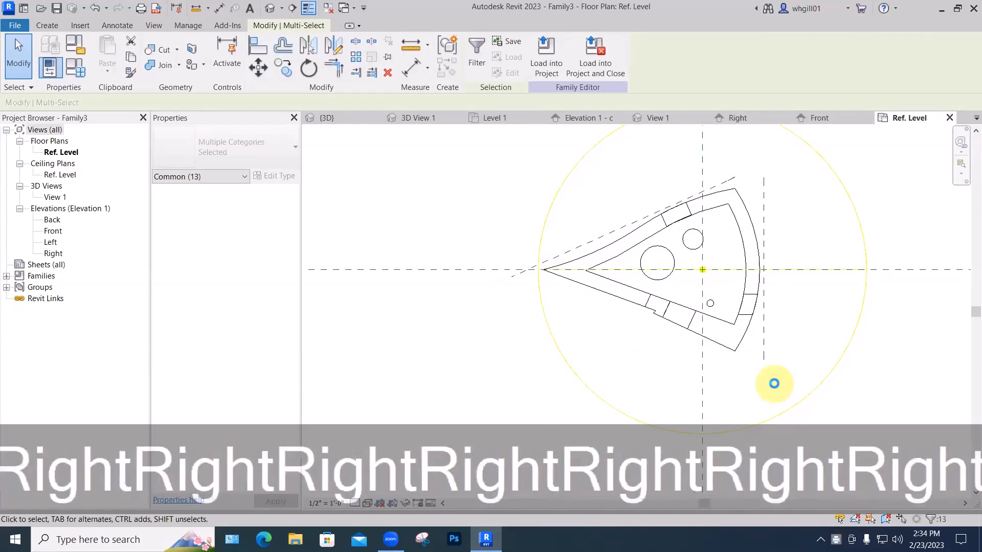
{"action": "key", "text": "Right"}
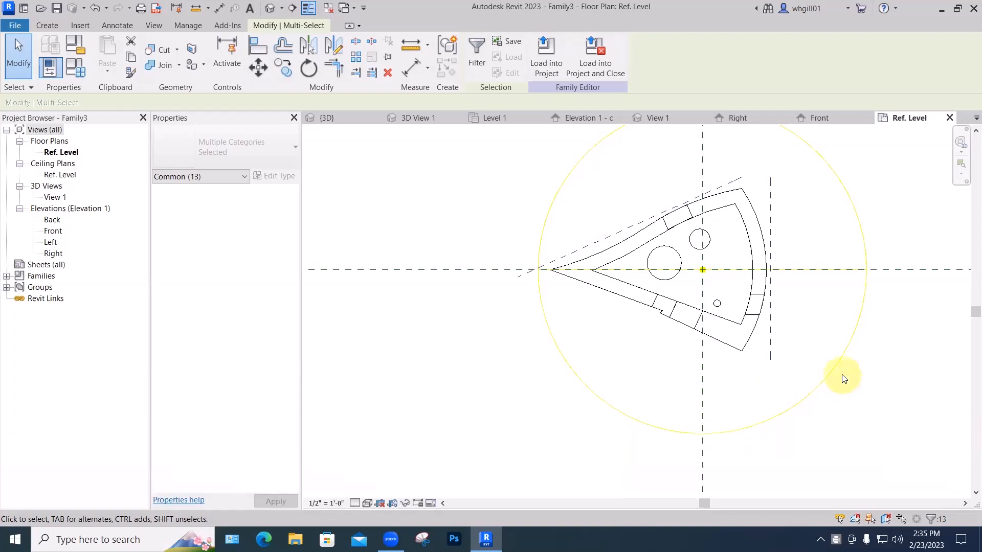
{"action": "left_click", "coordinate": [841, 375]}
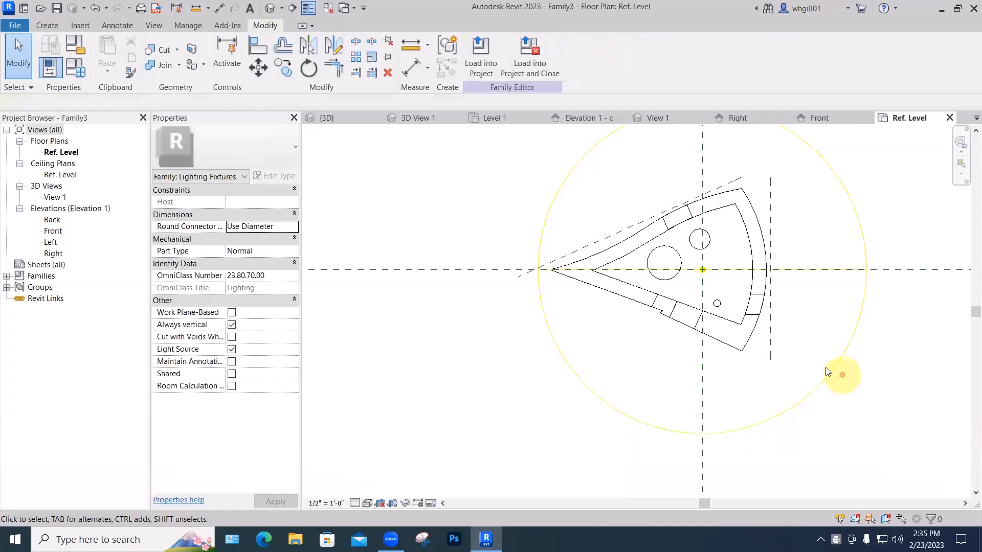
- Check the fixture in 3D View 1 and save the family to the Desktop as "the big cheese"
{"action": "left_click", "coordinate": [657, 118]}
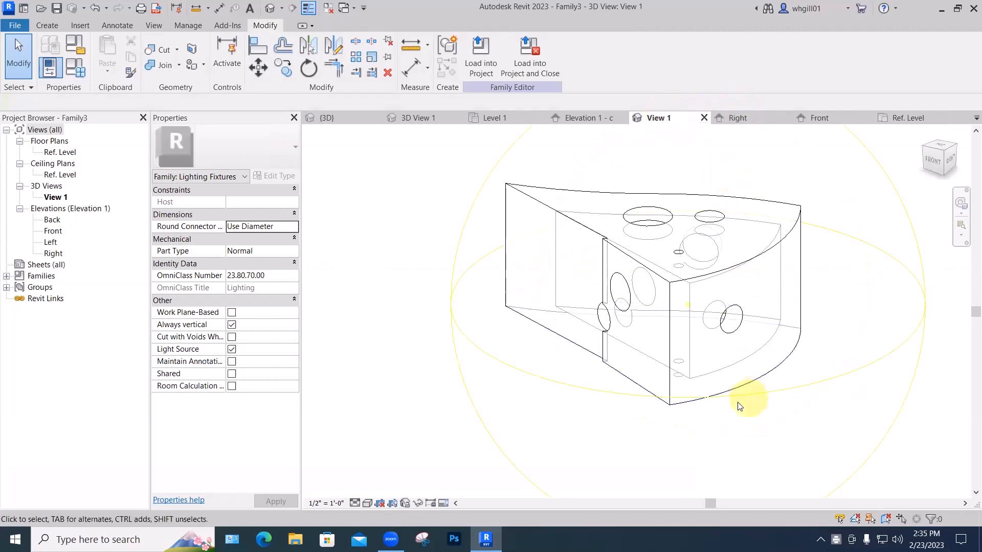
{"action": "middle_click_drag", "start_coordinate": [784, 404], "coordinate": [833, 373], "text": "ctrl+shift"}
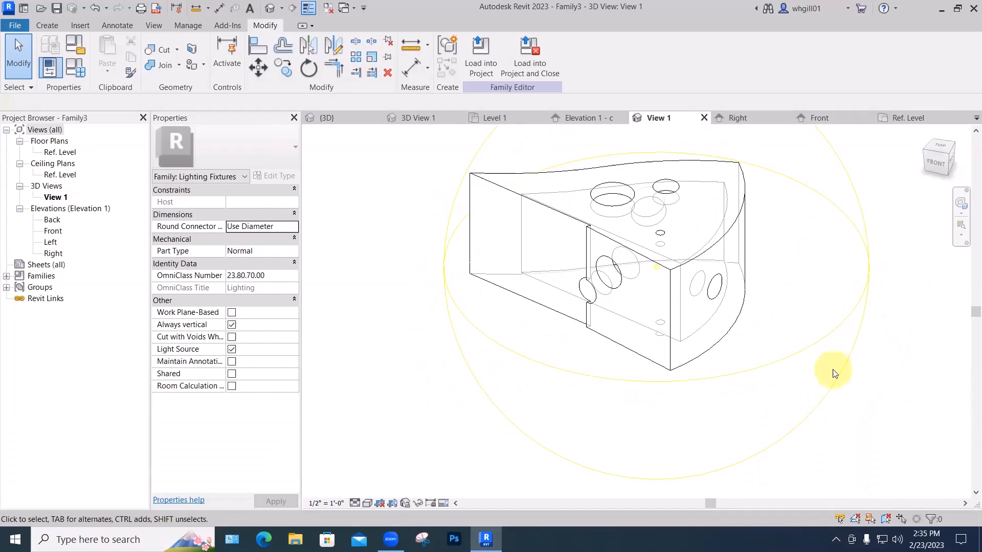
{"action": "key", "text": "ctrl+s"}
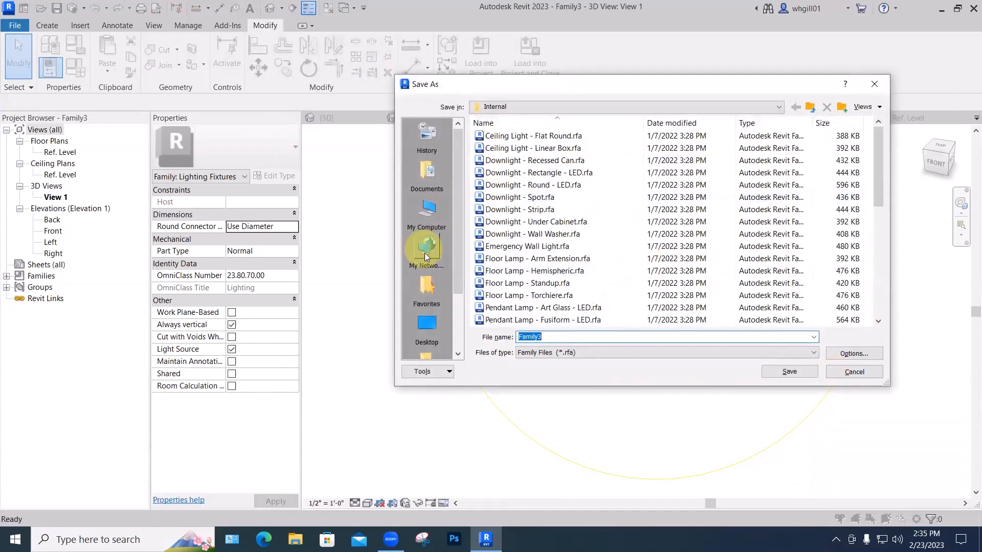
{"action": "left_click", "coordinate": [426, 327]}
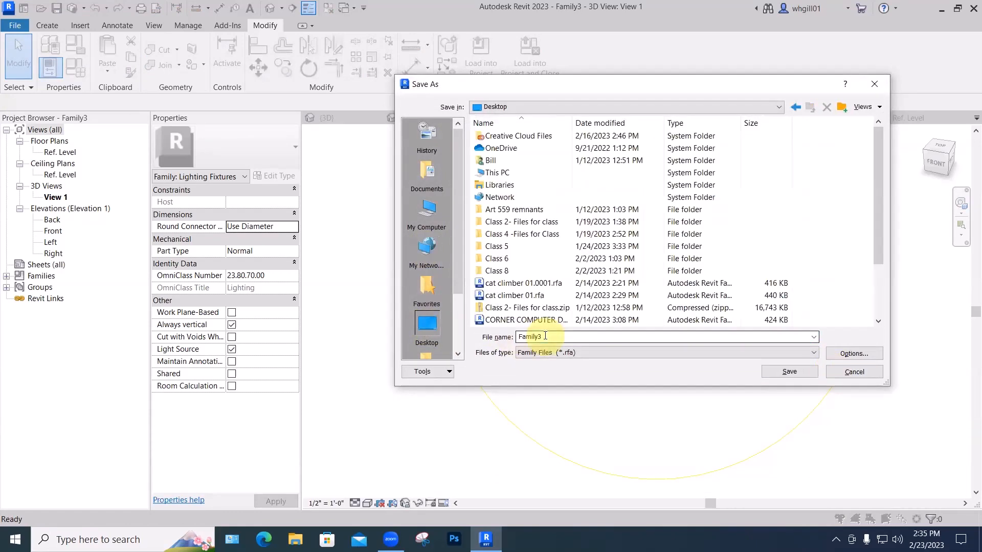
{"action": "type", "text": "the"}
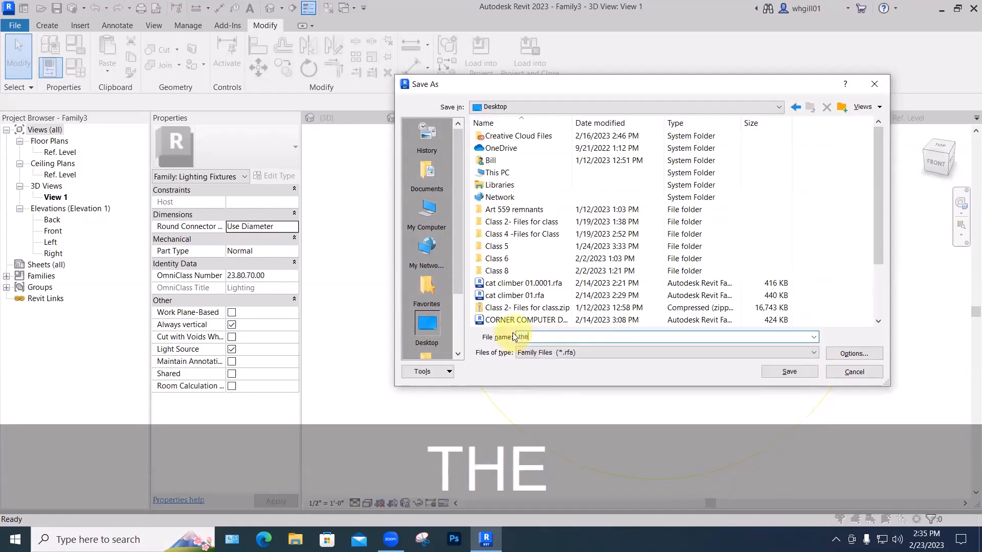
{"action": "type", "text": " big cheese"}
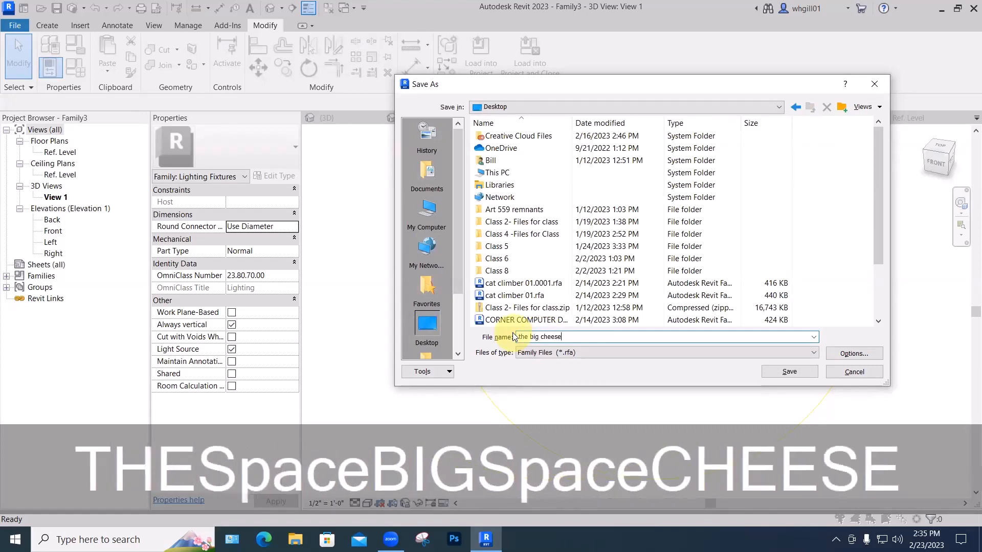
{"action": "key", "text": "Return"}
- Load the family into Project1, closing its file, and place one instance on the Level 1 floor beside the desk and floor lamp
{"action": "left_click", "coordinate": [537, 61]}
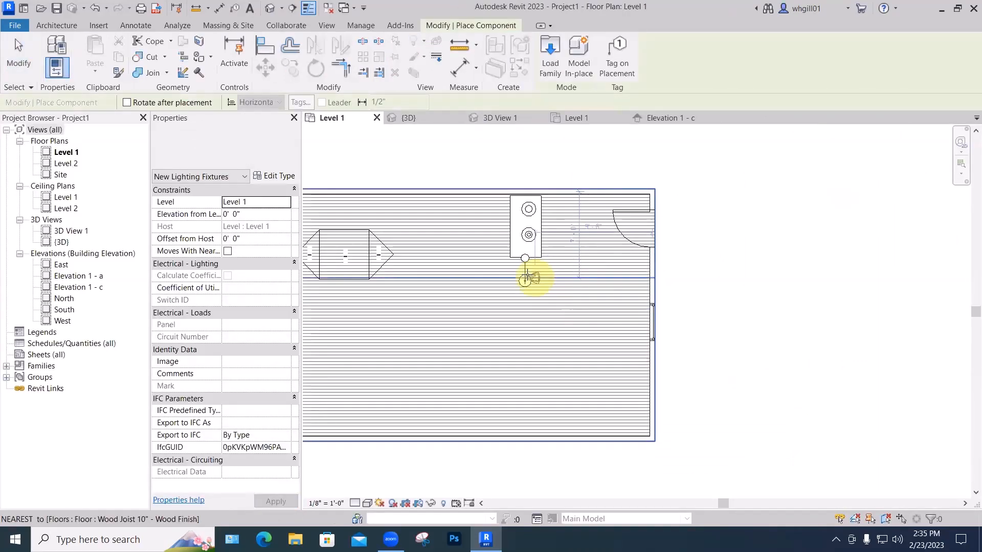
{"action": "left_click", "coordinate": [504, 271]}
{"action": "key", "text": "Escape"}
{"action": "key", "text": "Escape"}
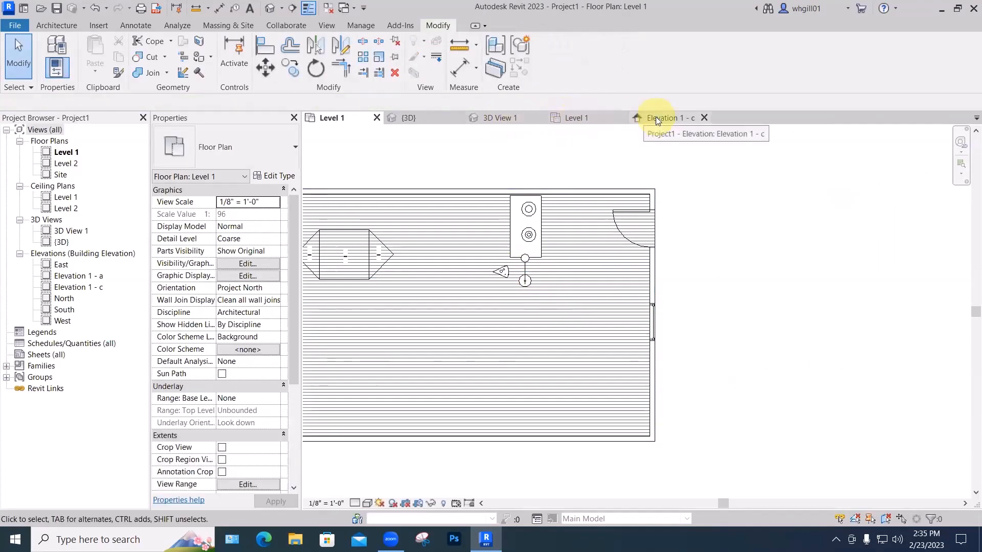
- In Elevation 1 - c, raise the big cheese fixture from the floor to the desktop, 2' 6" above Level 1
{"action": "left_click", "coordinate": [655, 119]}
{"action": "scroll", "coordinate": [541, 286], "scroll_direction": "up", "scroll_amount": 3}
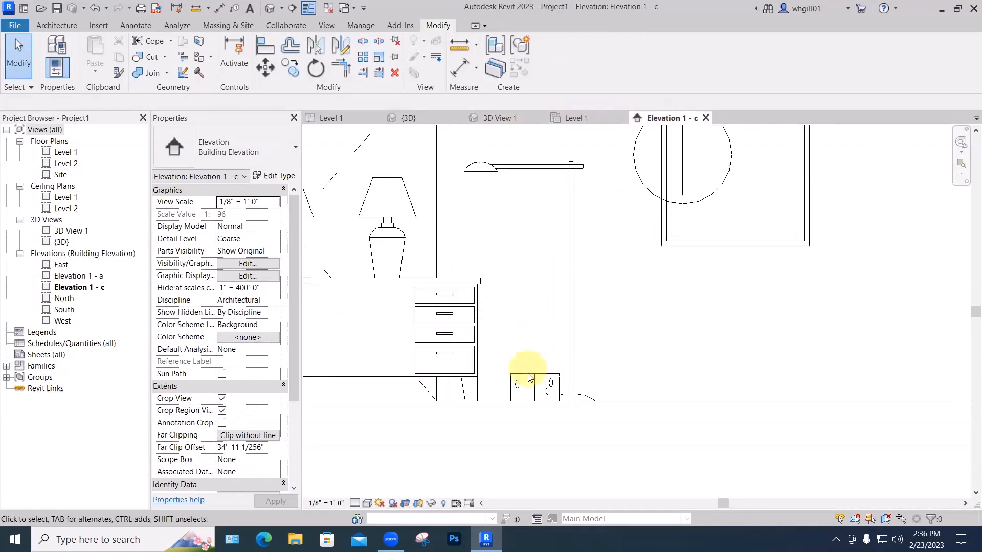
{"action": "left_click_drag", "start_coordinate": [529, 379], "coordinate": [436, 253]}
{"action": "left_click", "coordinate": [537, 289]}
{"action": "scroll", "coordinate": [537, 289], "scroll_direction": "down", "scroll_amount": 4}
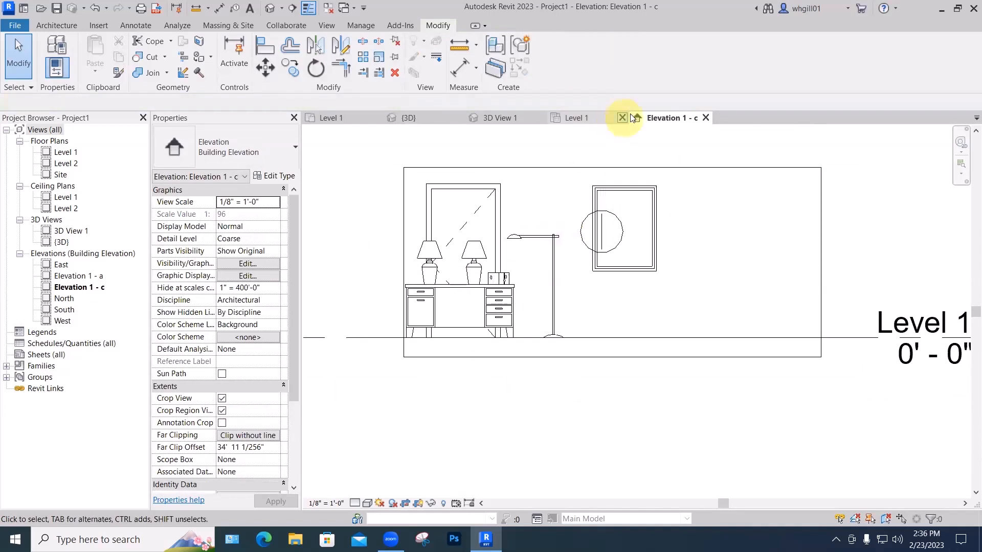
- In the Level 1 floor plan, move the big cheese fixture onto the desk between the nearer table lamp and the floor lamp
{"action": "left_click", "coordinate": [592, 119]}
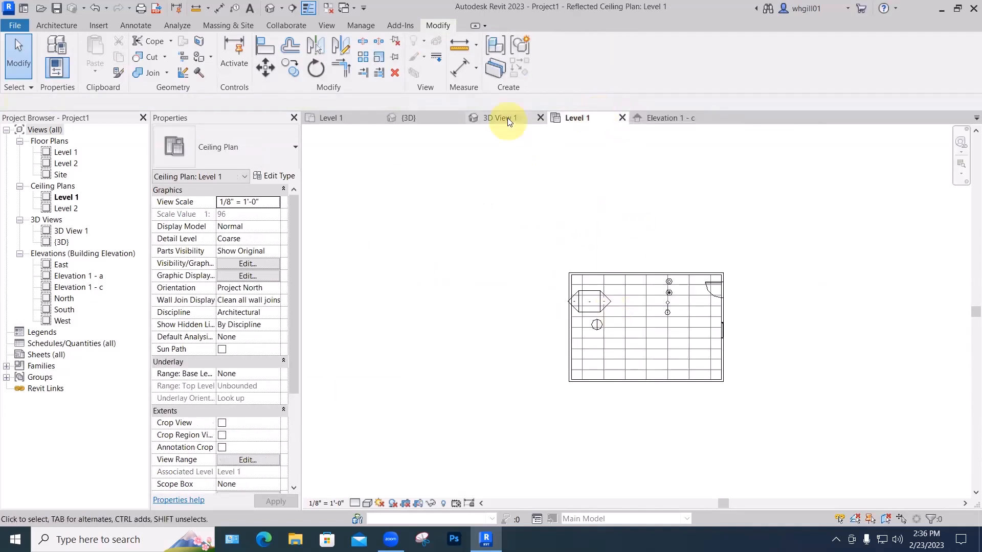
{"action": "left_click", "coordinate": [356, 117]}
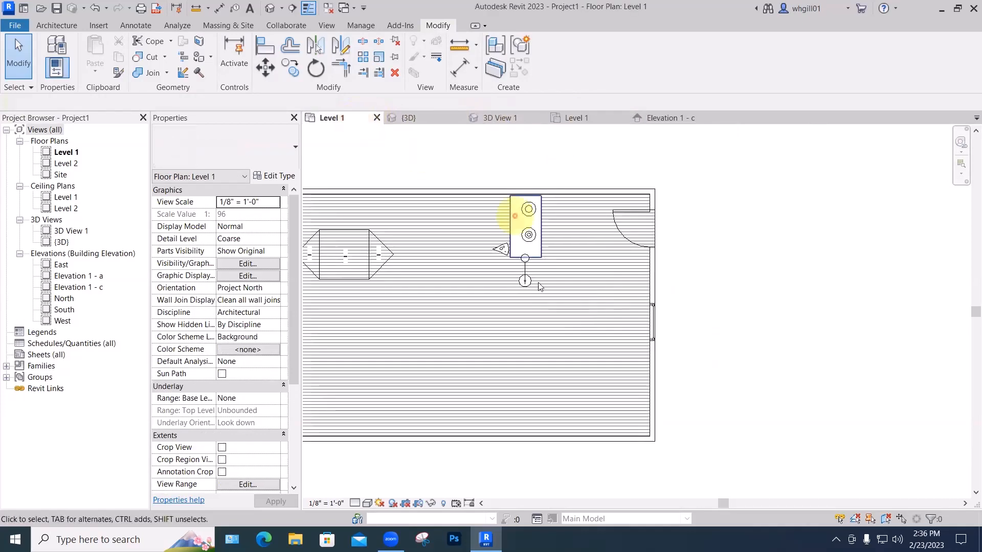
{"action": "scroll", "coordinate": [522, 270], "scroll_direction": "up", "scroll_amount": 5}
{"action": "left_click_drag", "start_coordinate": [477, 213], "coordinate": [554, 213]}
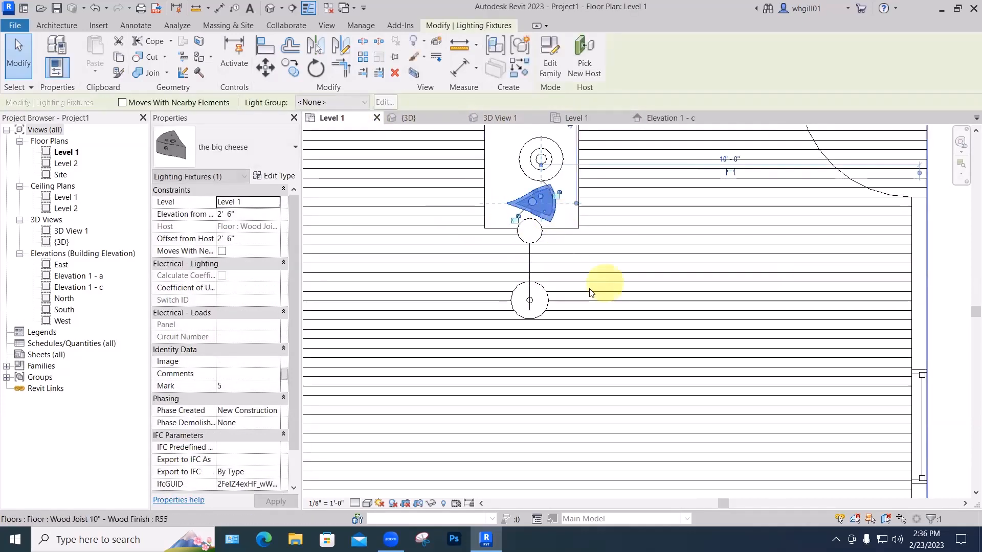
{"action": "left_click", "coordinate": [588, 288]}
{"action": "scroll", "coordinate": [585, 296], "scroll_direction": "down", "scroll_amount": 3}
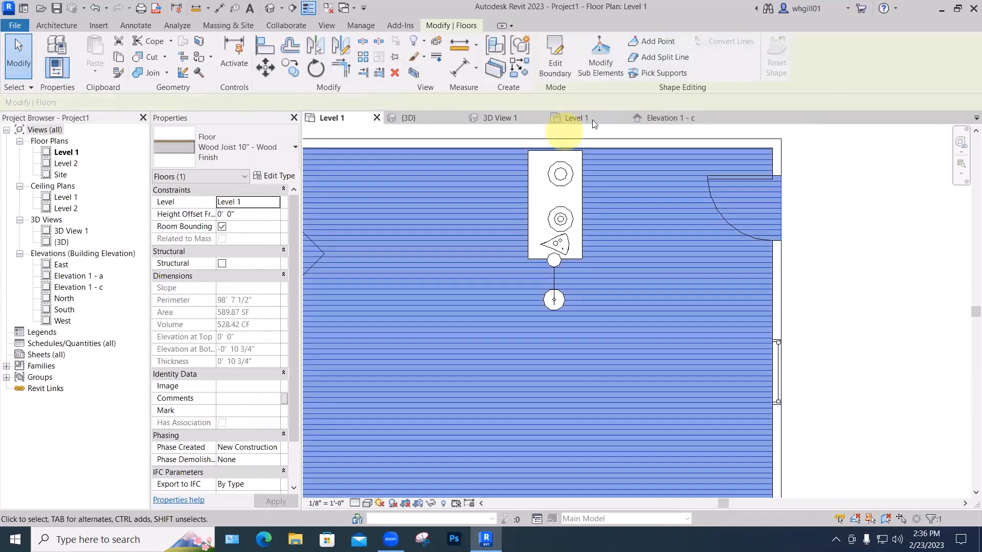
- In 3D View 1, move the big cheese fixture across the desktop to the end away from the floor lamp
{"action": "left_click", "coordinate": [497, 116]}
{"action": "left_click", "coordinate": [600, 251]}
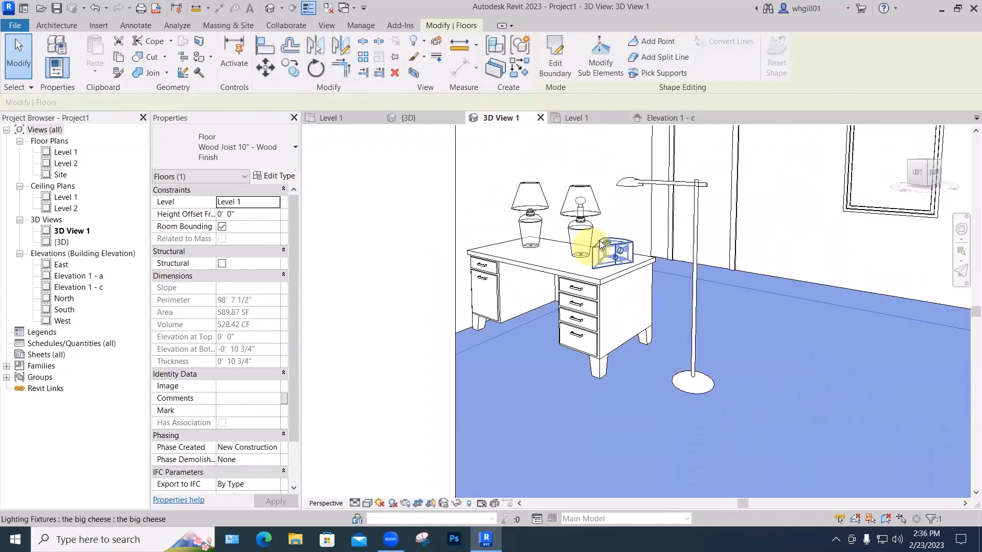
{"action": "scroll", "coordinate": [599, 241], "scroll_direction": "up", "scroll_amount": 2}
{"action": "left_click_drag", "start_coordinate": [511, 270], "coordinate": [486, 282]}
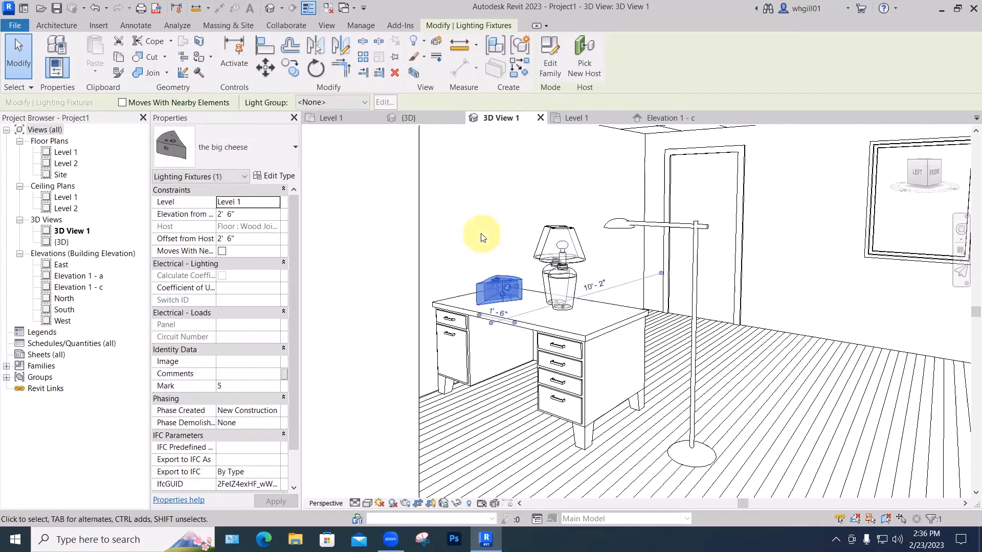
- Render the desk, lamps and big cheese fixture in 3D View 1 at Medium quality, then close the rendering
{"action": "middle_click_drag", "start_coordinate": [477, 232], "coordinate": [501, 272]}
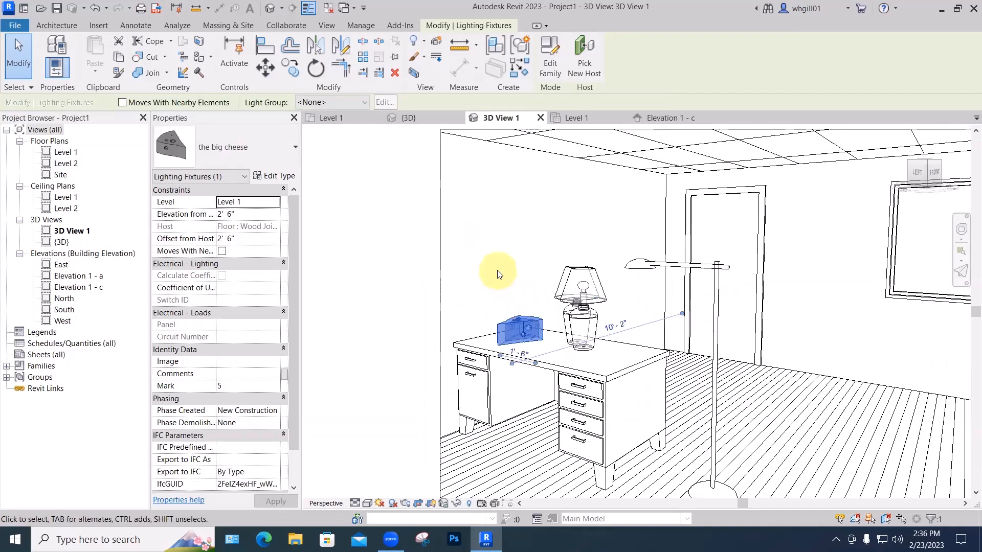
{"action": "scroll", "coordinate": [499, 274], "scroll_direction": "down", "scroll_amount": 1}
{"action": "left_click", "coordinate": [410, 274]}
{"action": "key", "text": "r"}
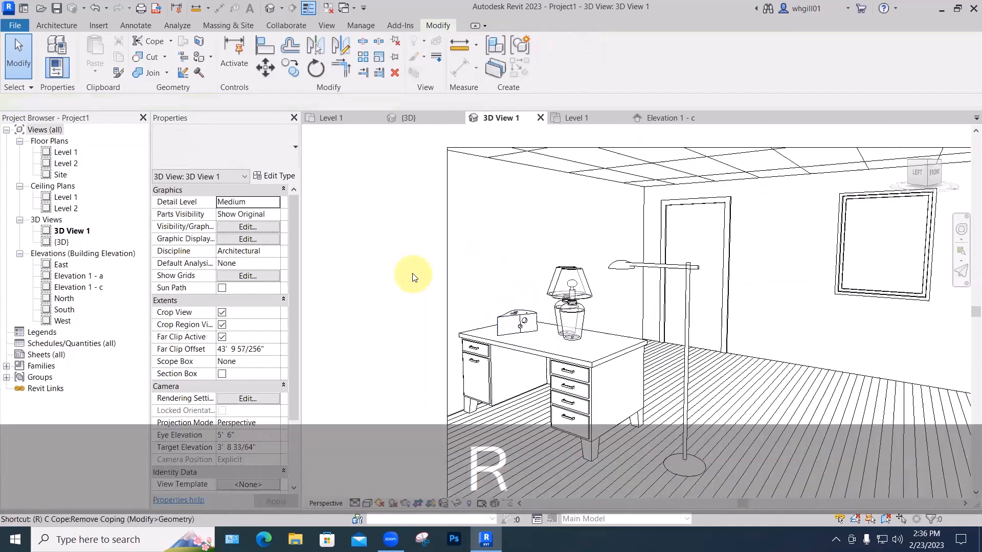
{"action": "key", "text": "r"}
{"action": "left_click", "coordinate": [55, 36]}
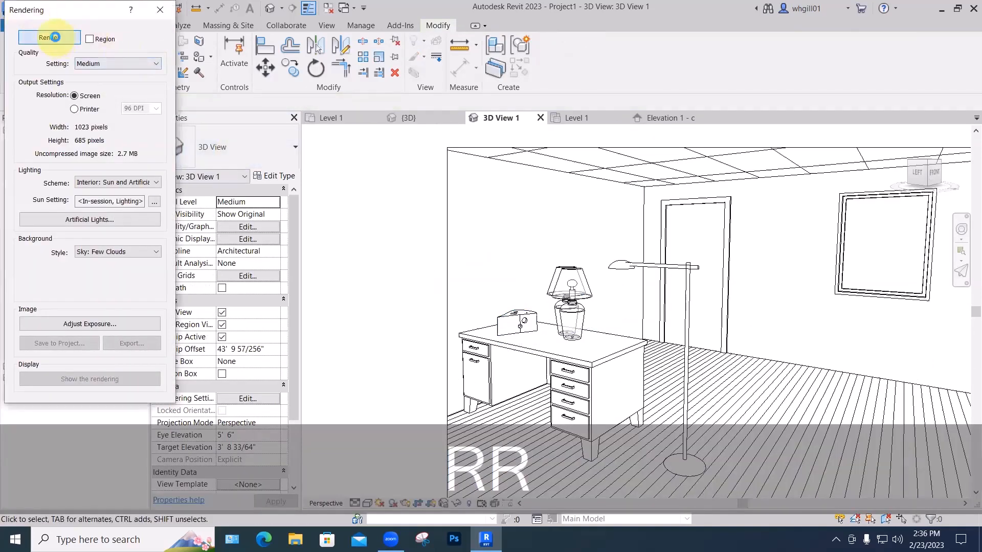
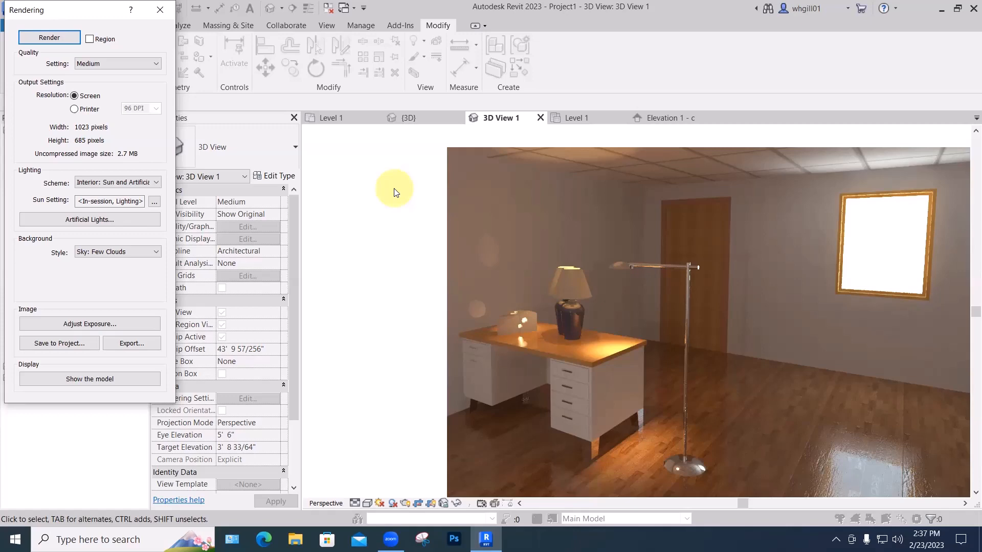
{"action": "left_click", "coordinate": [160, 10]}
- Render a close-up of the big cheese fixture in 3D View 1, stopping the render early and closing it
{"action": "scroll", "coordinate": [520, 319], "scroll_direction": "up", "scroll_amount": 5}
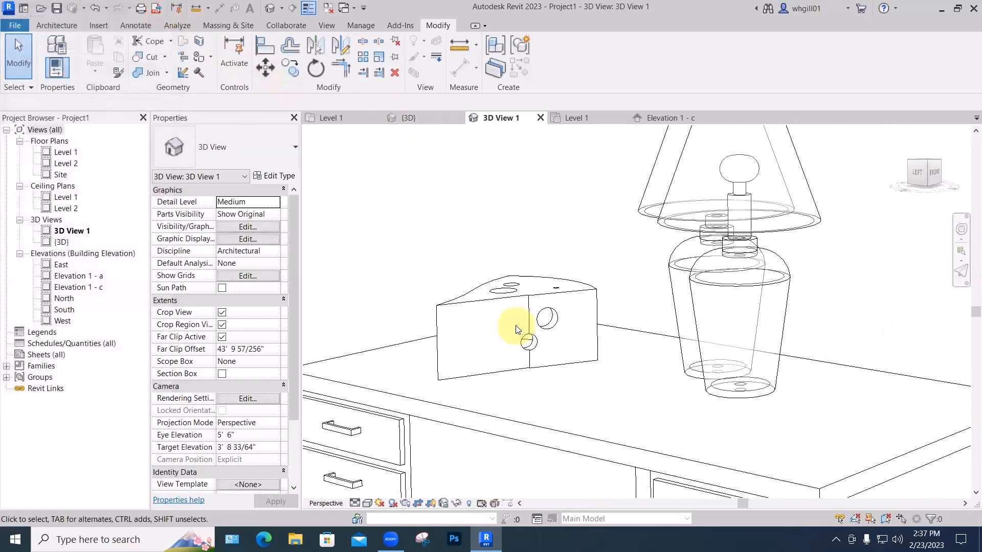
{"action": "middle_click_drag", "start_coordinate": [510, 325], "coordinate": [658, 342]}
{"action": "key", "text": "r"}
{"action": "key", "text": "r"}
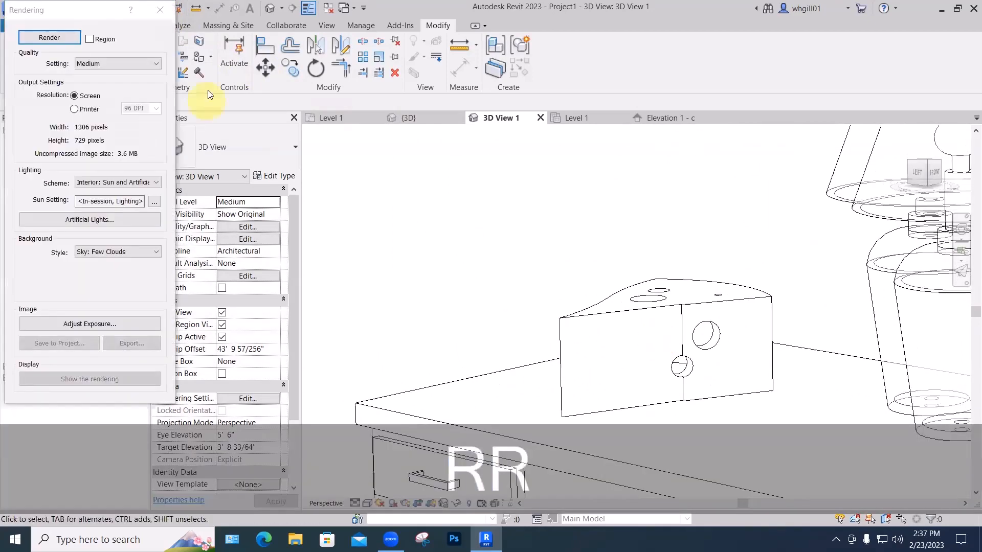
{"action": "left_click", "coordinate": [69, 37]}
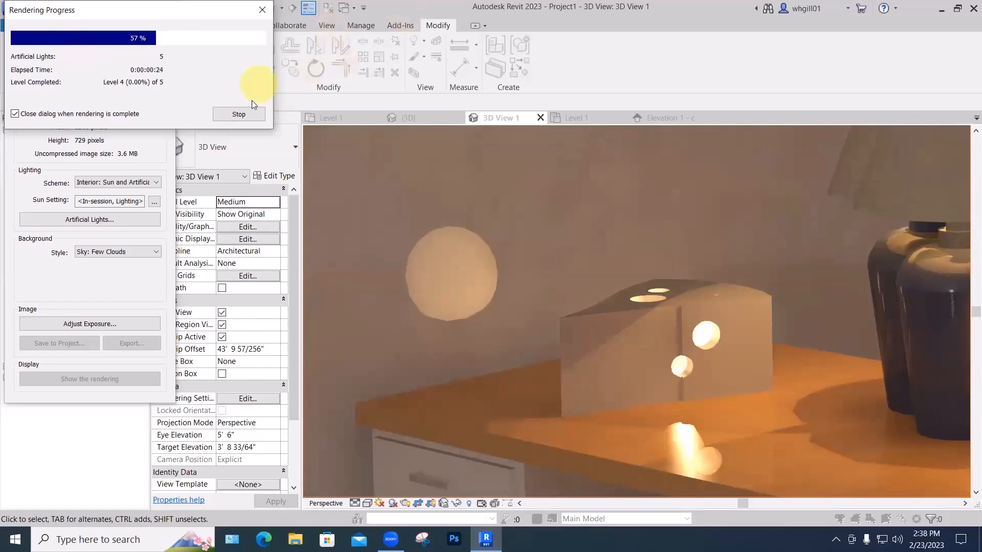
{"action": "left_click", "coordinate": [241, 114]}
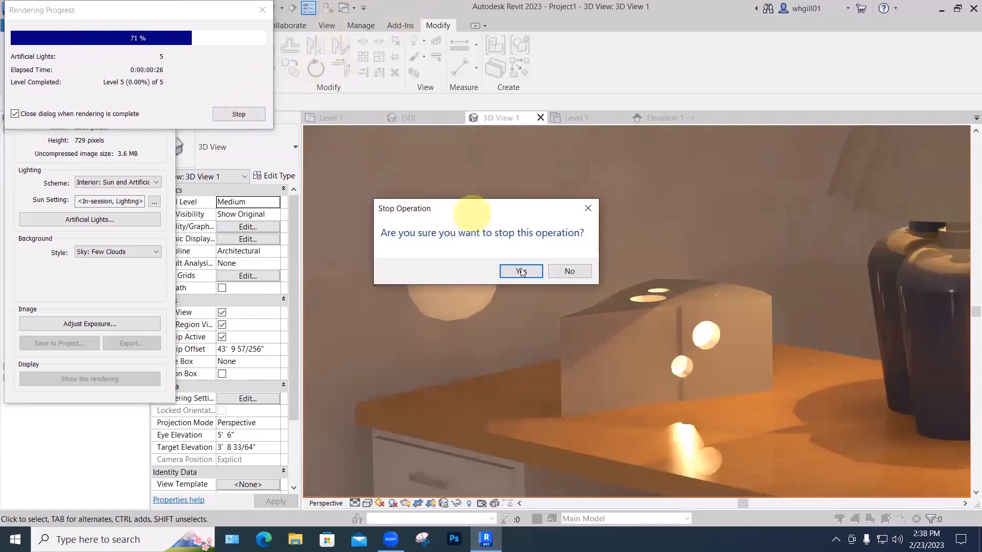
{"action": "left_click", "coordinate": [520, 269]}
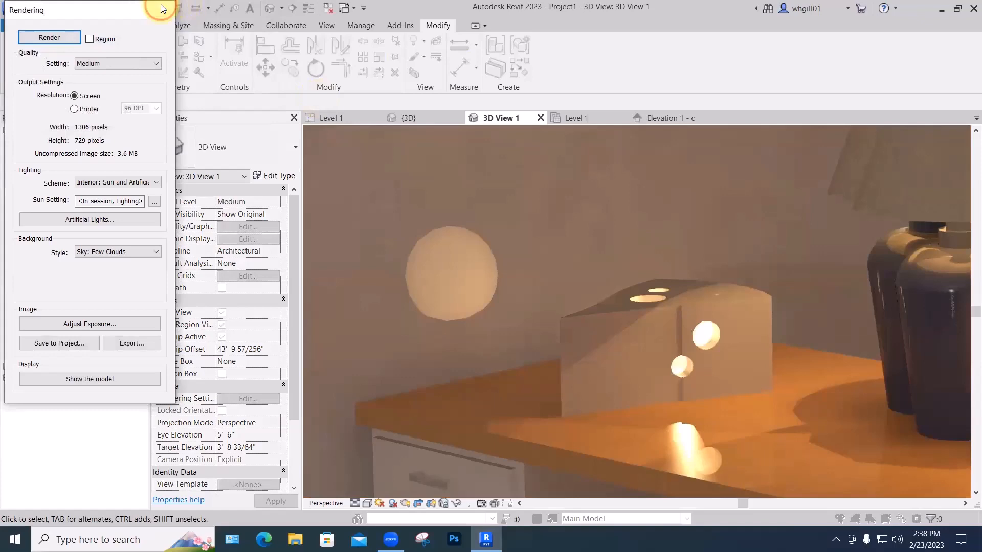
{"action": "left_click", "coordinate": [159, 7]}
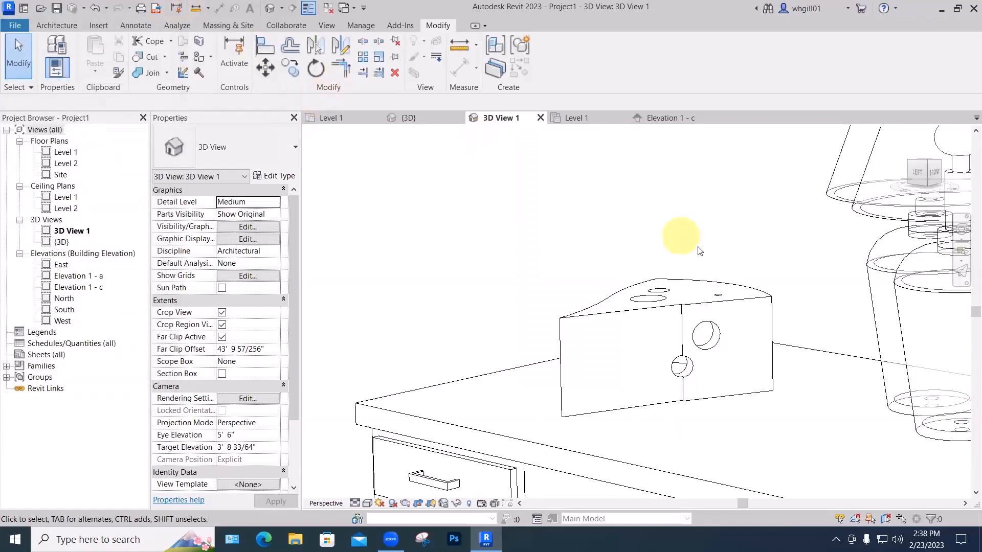
- Open the big cheese fixture's family for editing and view its solid from an angle above the front
{"action": "left_click", "coordinate": [729, 299]}
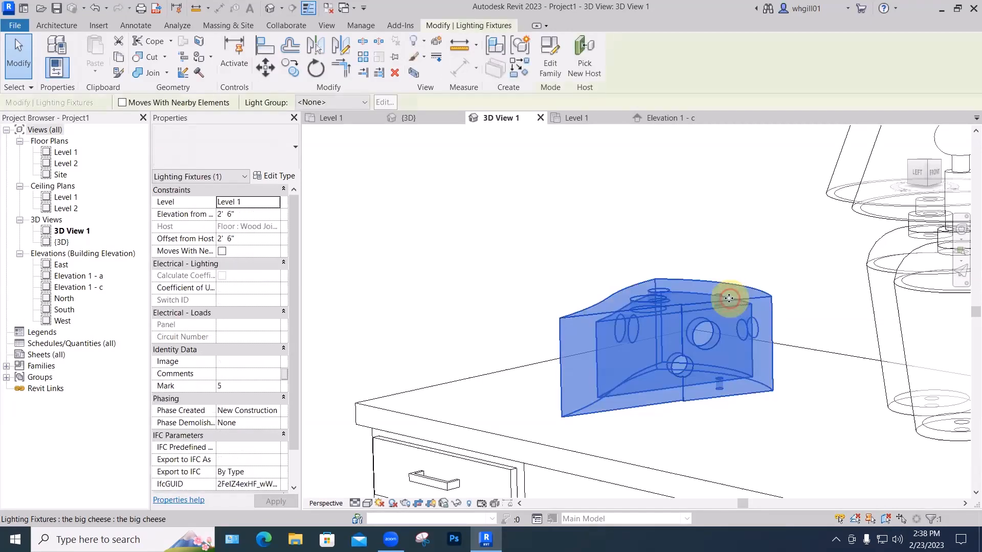
{"action": "left_click", "coordinate": [550, 68]}
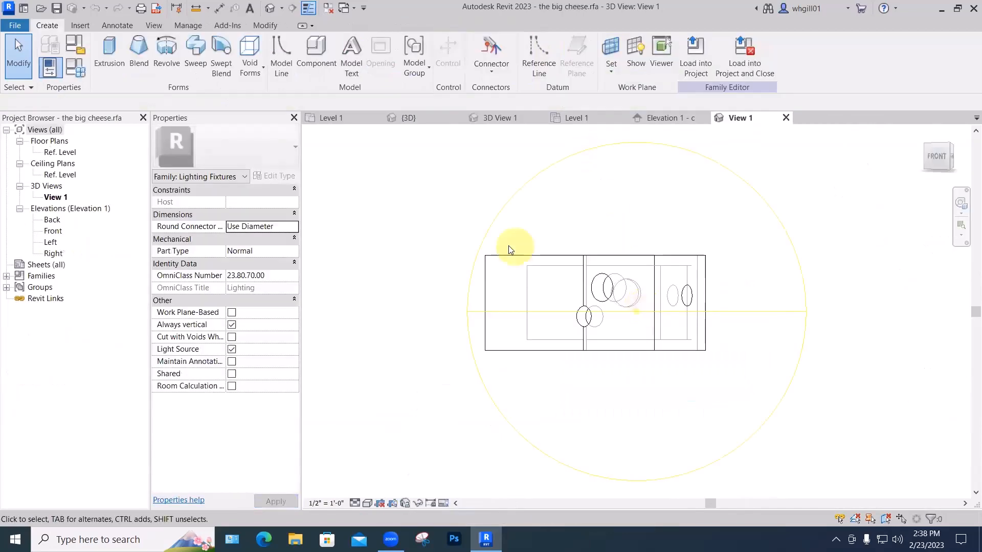
{"action": "middle_click_drag", "start_coordinate": [552, 248], "coordinate": [556, 363], "text": "shift"}
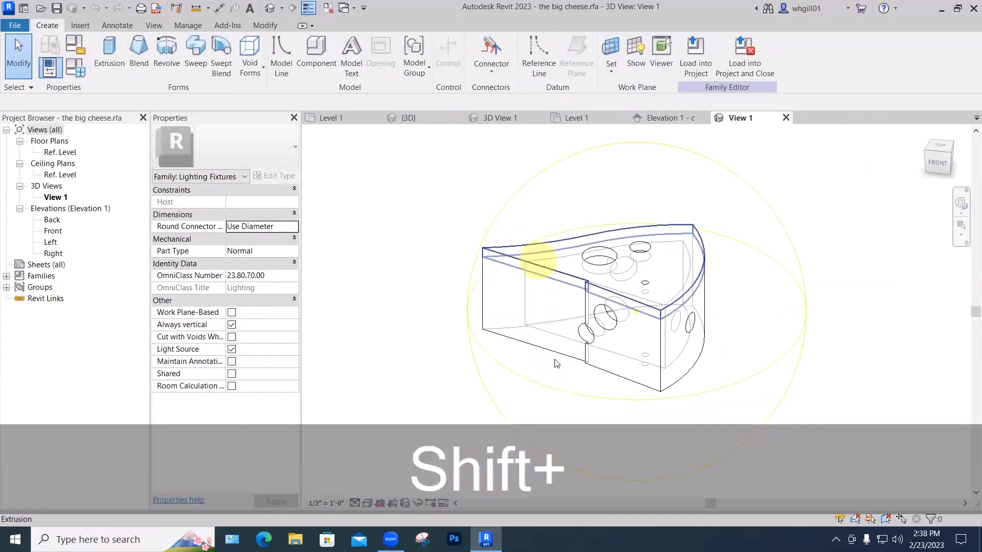
{"action": "left_click", "coordinate": [539, 244]}
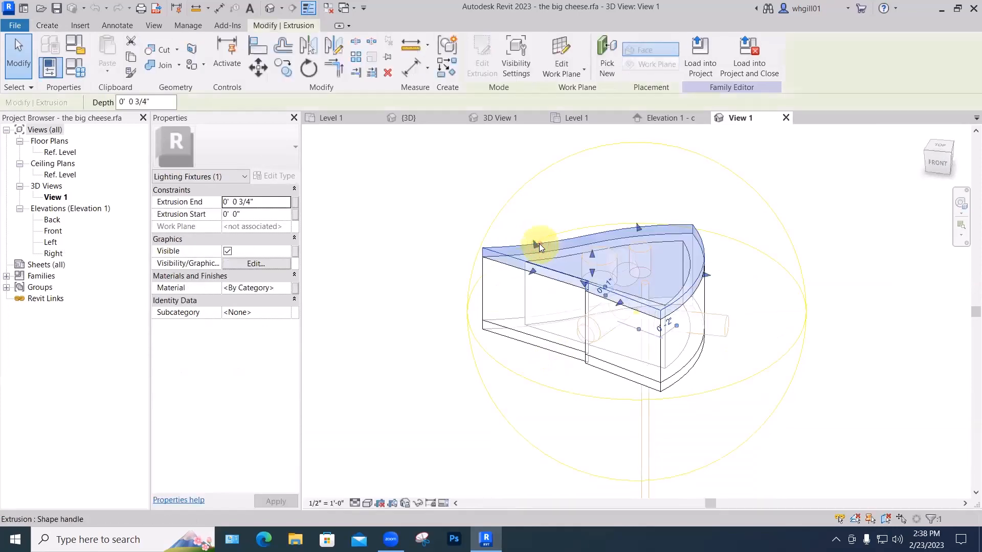
{"action": "left_click", "coordinate": [444, 243]}
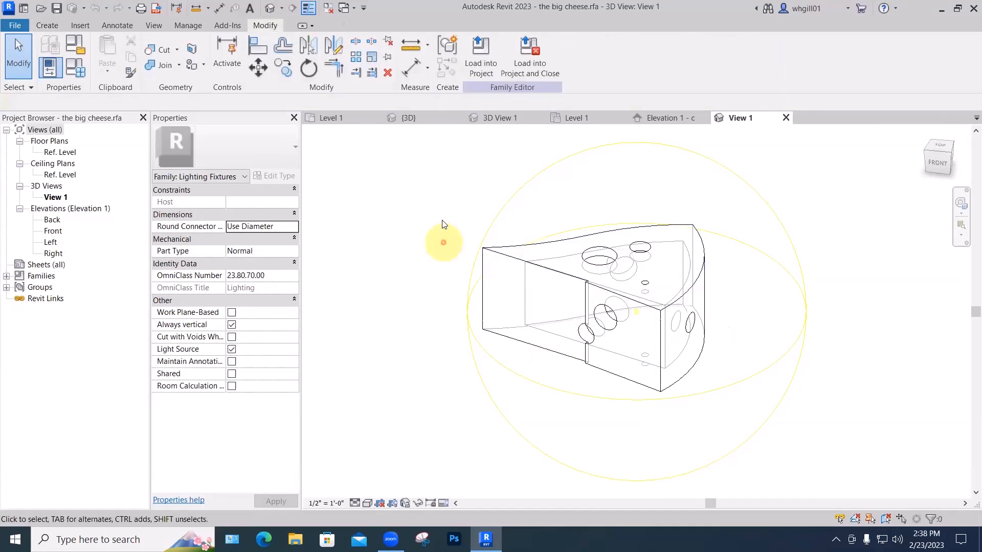
- Associate the top slab extrusion's material with a new type-based family parameter named "cheese material" under Materials and Finishes
{"action": "left_click", "coordinate": [490, 254]}
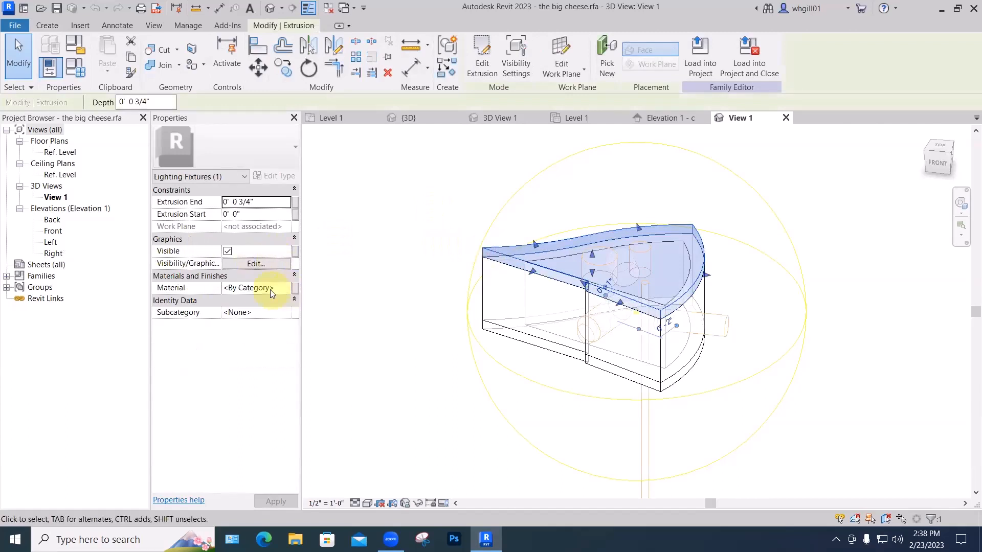
{"action": "left_click", "coordinate": [295, 287]}
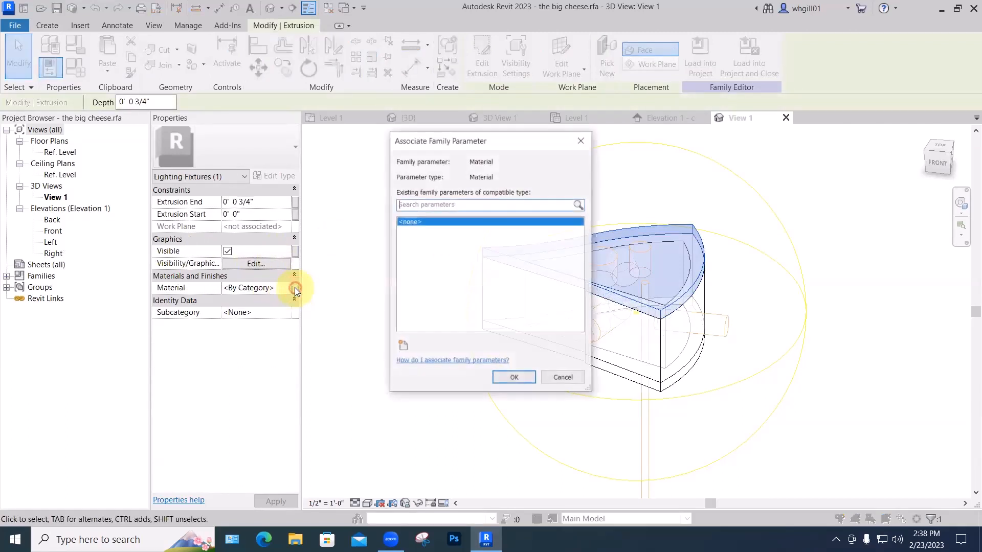
{"action": "left_click", "coordinate": [401, 343]}
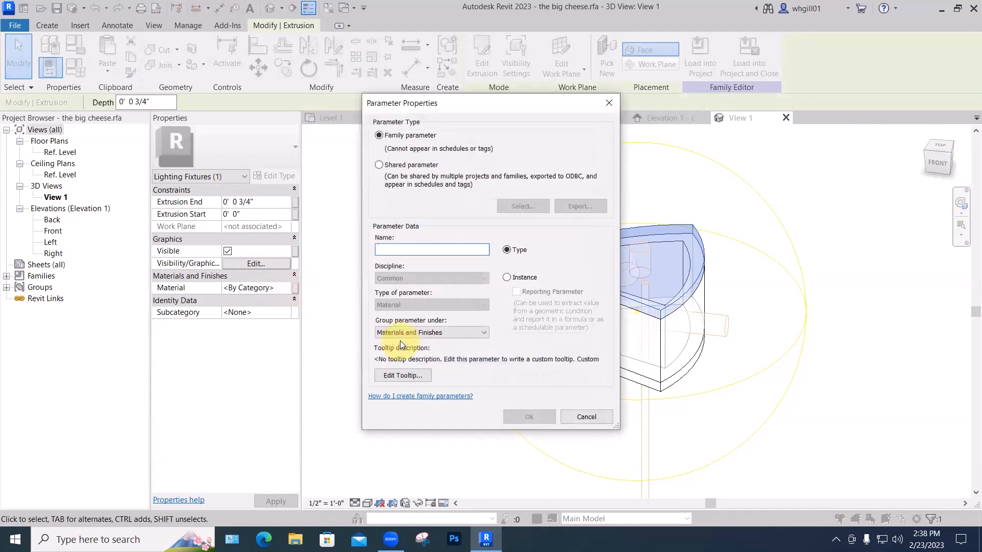
{"action": "type", "text": "che"}
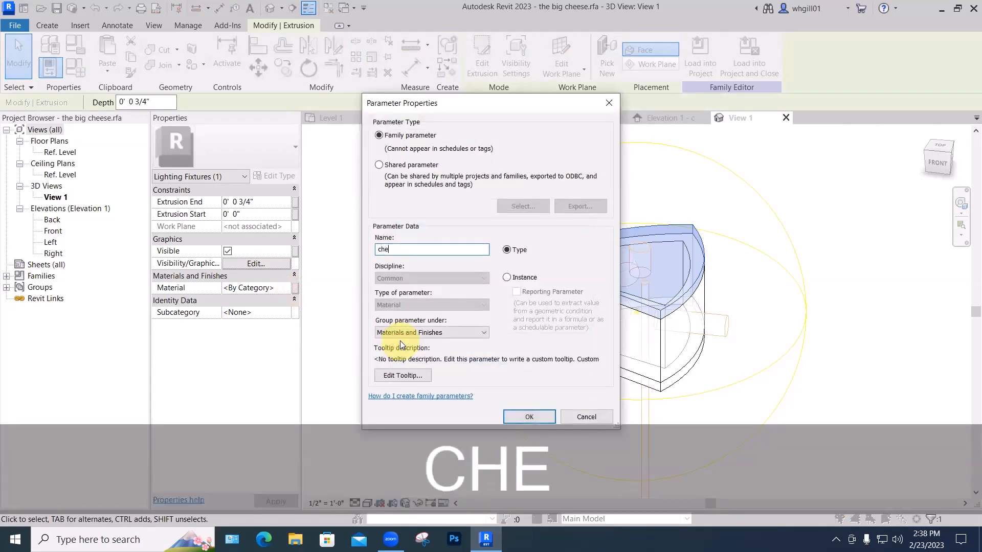
{"action": "type", "text": "ese m"}
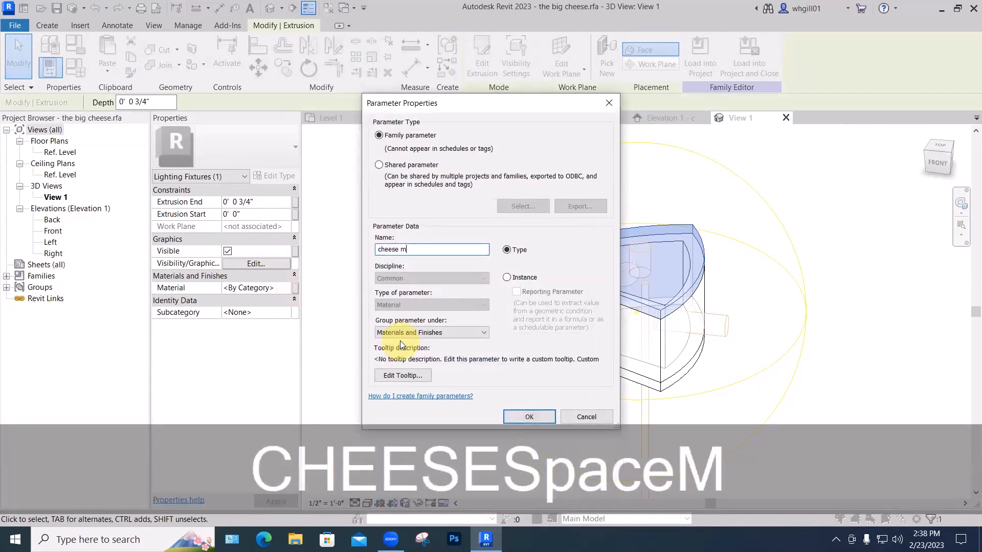
{"action": "type", "text": "aterial"}
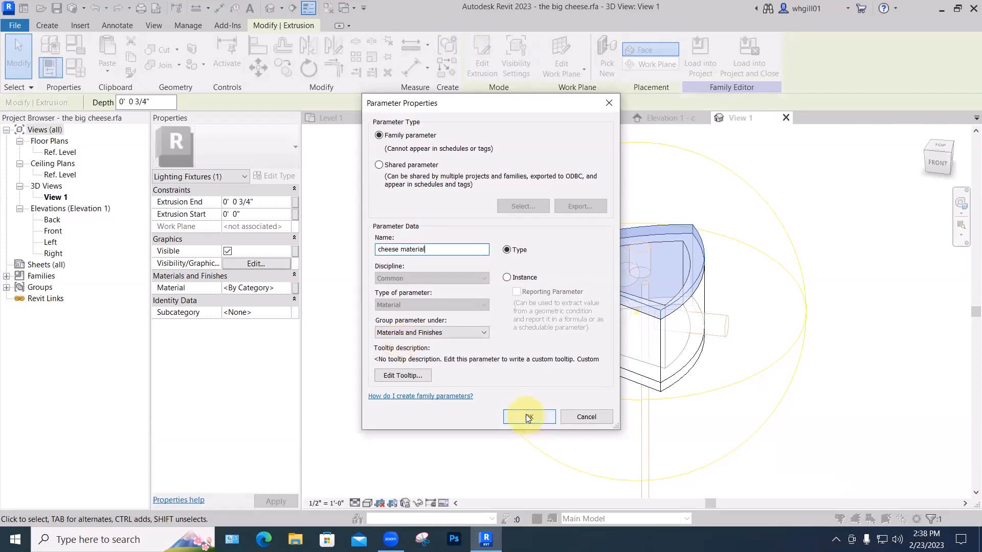
{"action": "left_click", "coordinate": [529, 416]}
{"action": "left_click", "coordinate": [514, 378]}
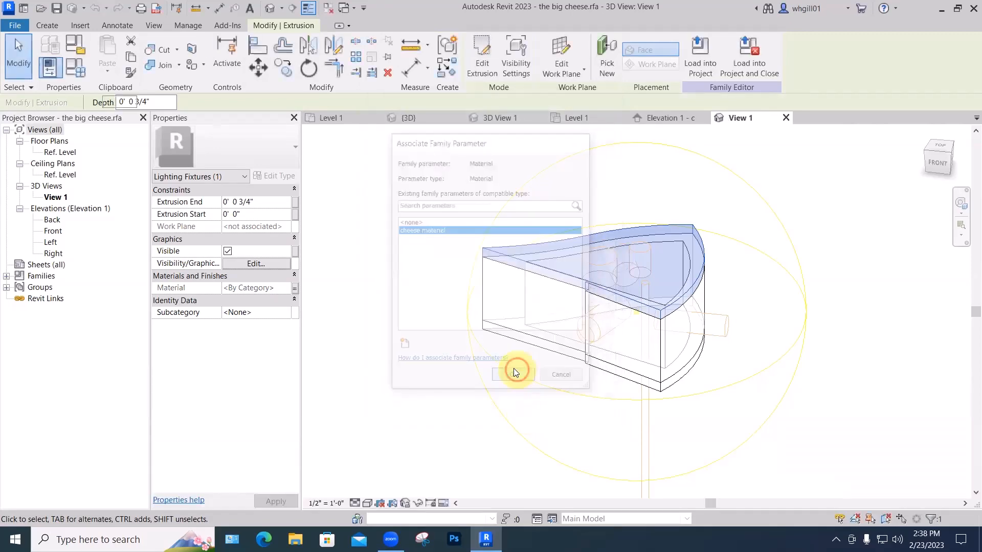
{"action": "left_click", "coordinate": [457, 367]}
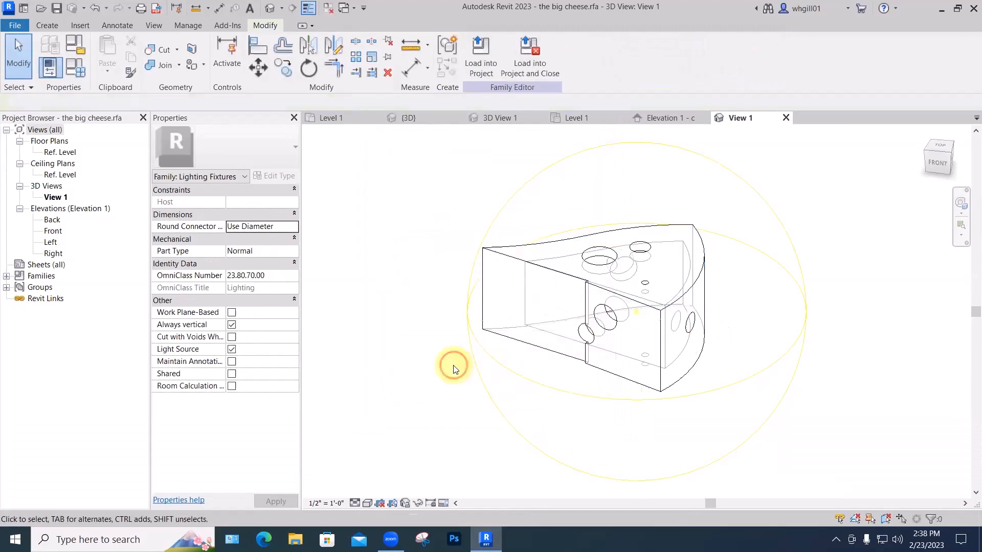
- Reapply the "cheese material" parameter to the top slab's material and associate the hollow side-wall extrusion's material with it too
{"action": "left_click", "coordinate": [522, 262]}
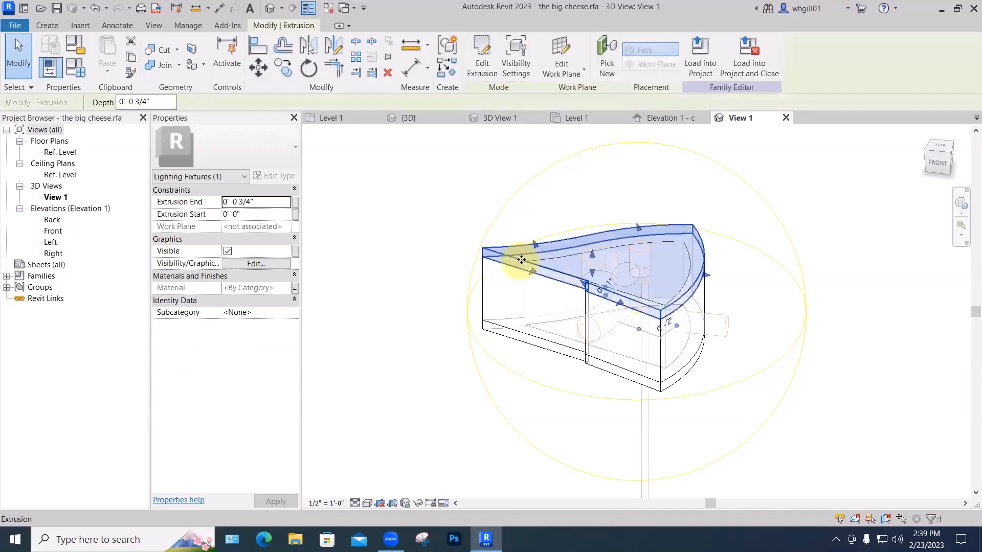
{"action": "left_click", "coordinate": [295, 288]}
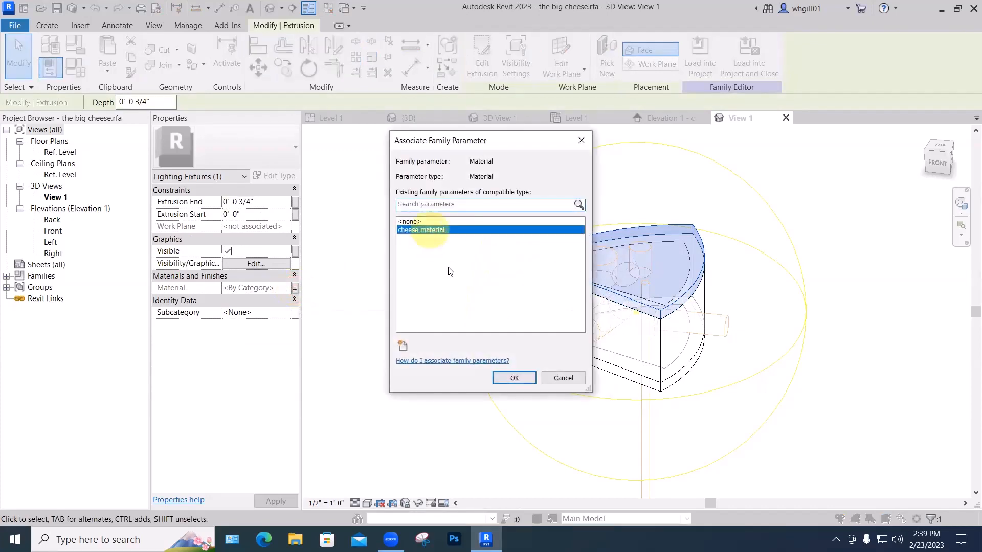
{"action": "left_click", "coordinate": [502, 377]}
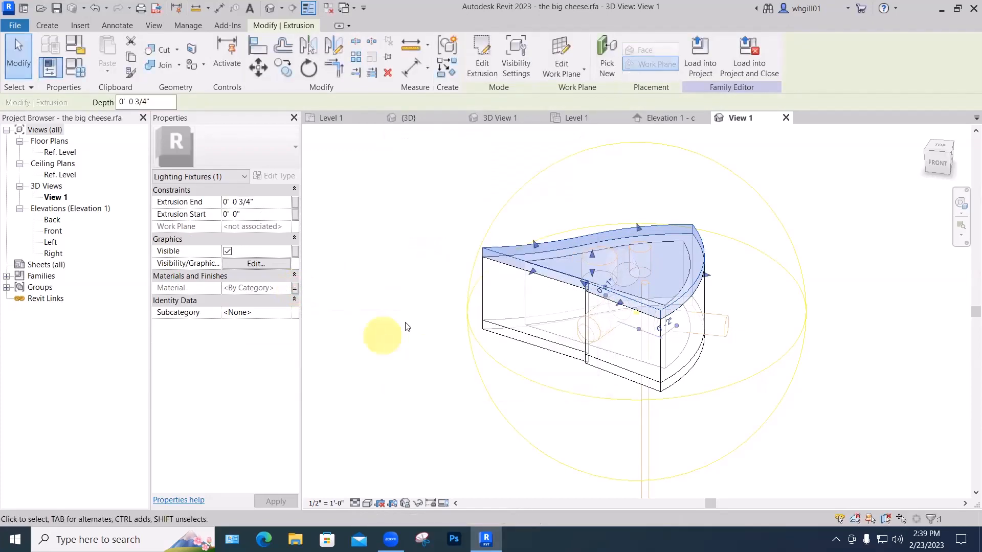
{"action": "left_click", "coordinate": [384, 333]}
{"action": "left_click", "coordinate": [482, 299]}
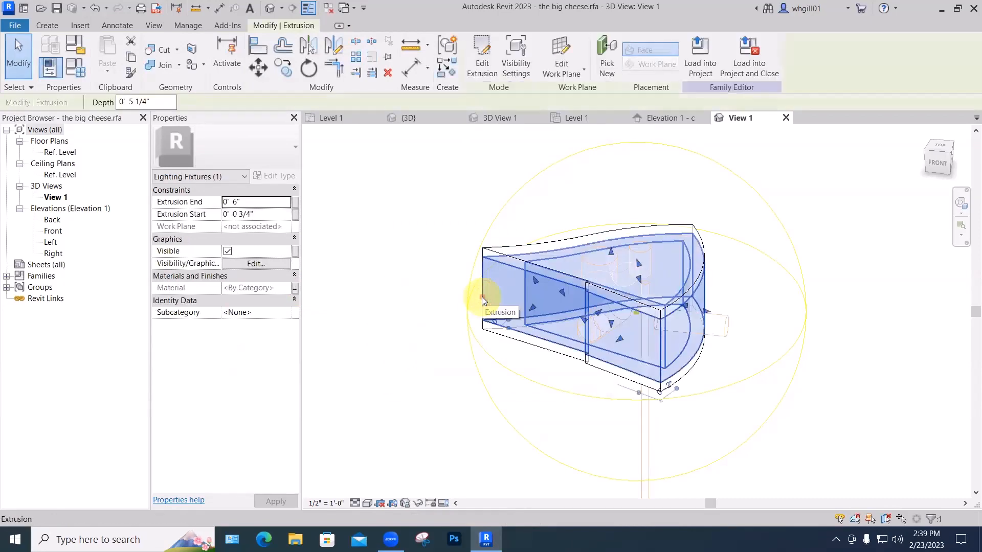
{"action": "left_click", "coordinate": [295, 290]}
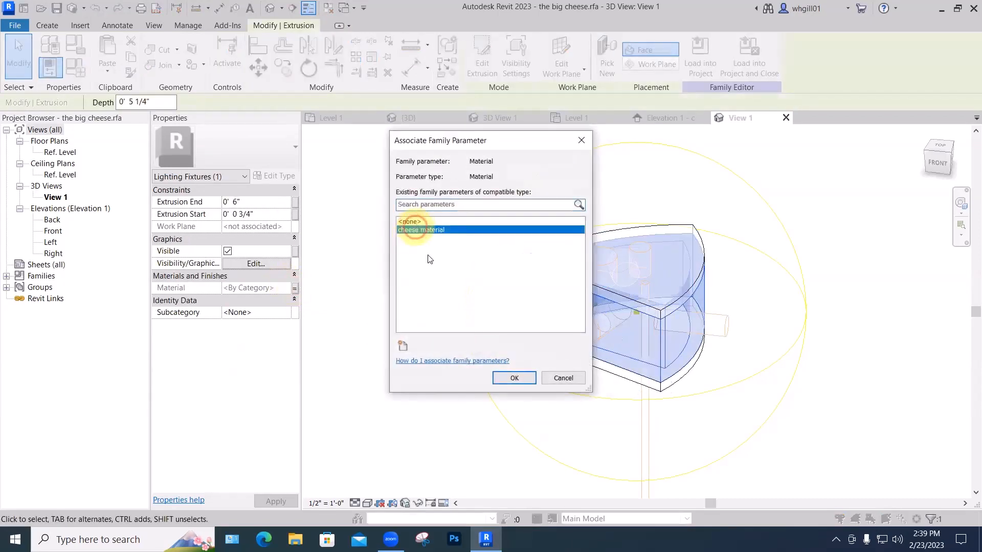
{"action": "left_click", "coordinate": [502, 377]}
{"action": "left_click", "coordinate": [394, 361]}
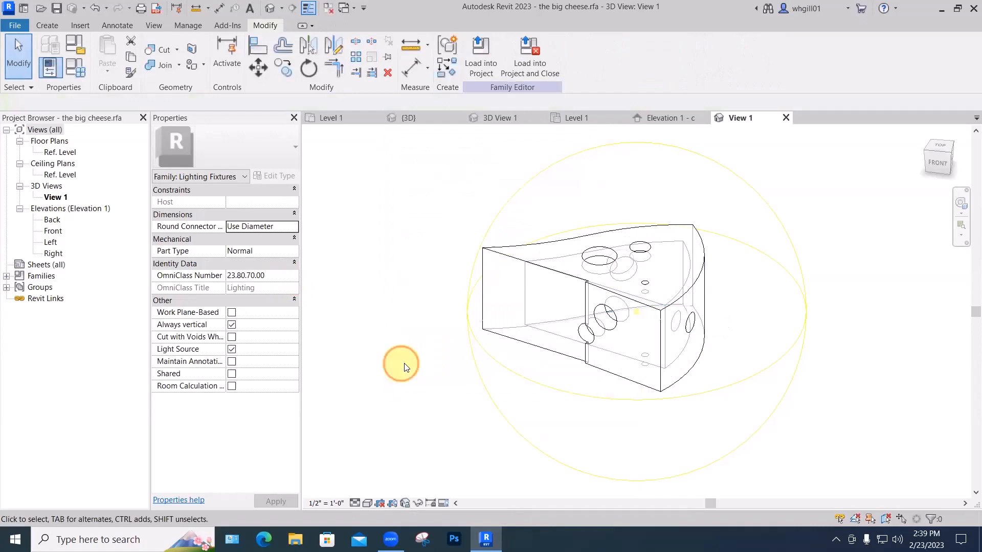
- Associate the bottom slab extrusion's material with "cheese material" and save the family, replacing the existing the big cheese.rfa
{"action": "left_click", "coordinate": [503, 342]}
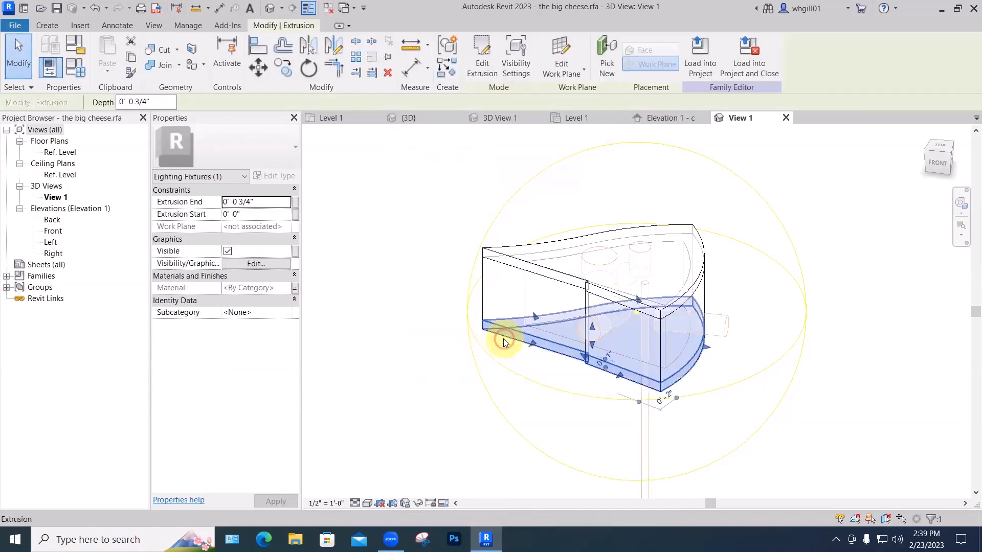
{"action": "left_click", "coordinate": [295, 288]}
{"action": "left_click", "coordinate": [437, 229]}
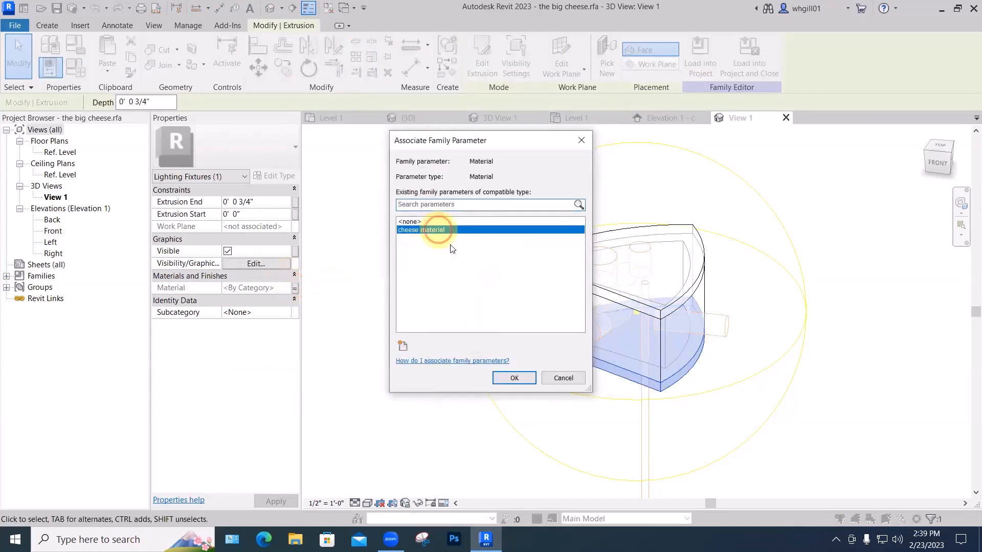
{"action": "left_click", "coordinate": [505, 377]}
{"action": "left_click", "coordinate": [467, 357]}
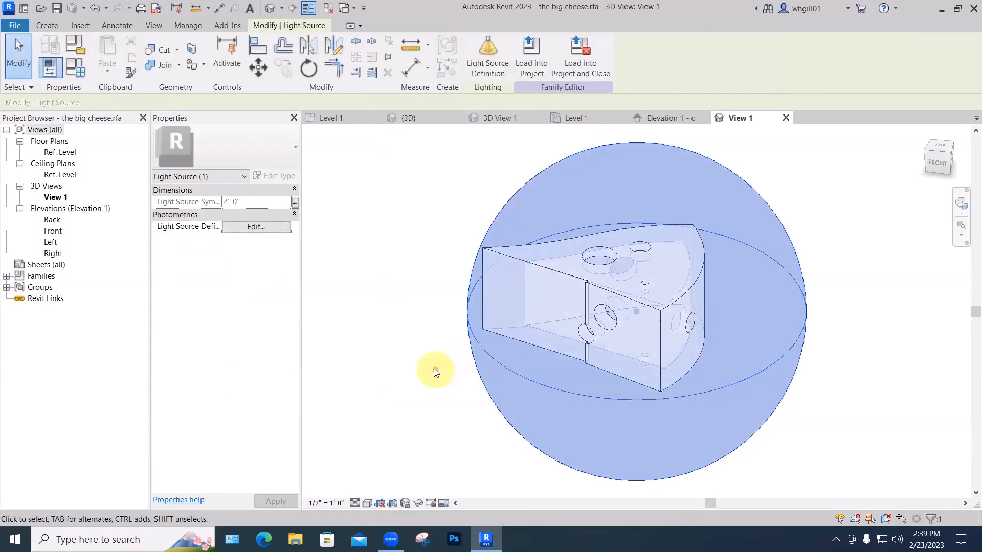
{"action": "left_click", "coordinate": [423, 371]}
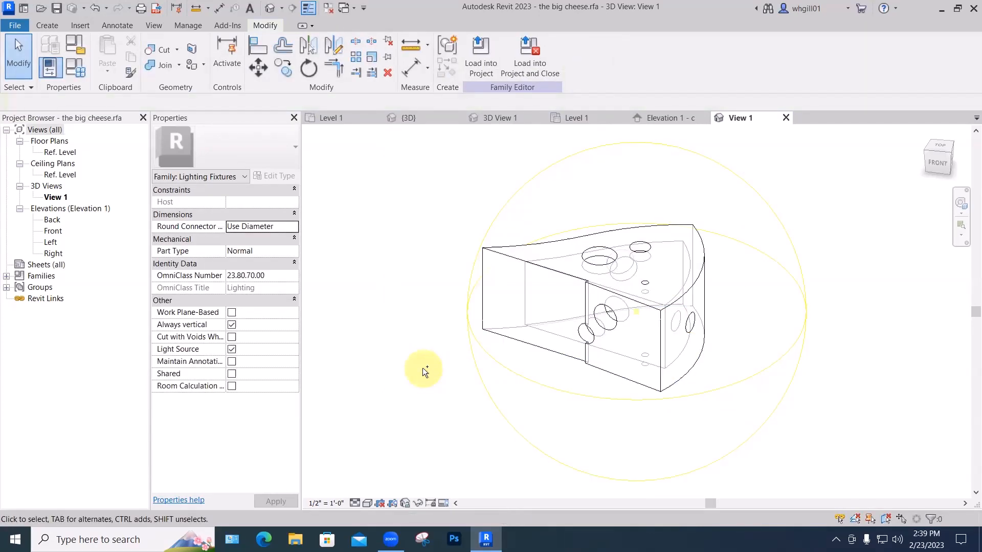
{"action": "key", "text": "ctrl+s"}
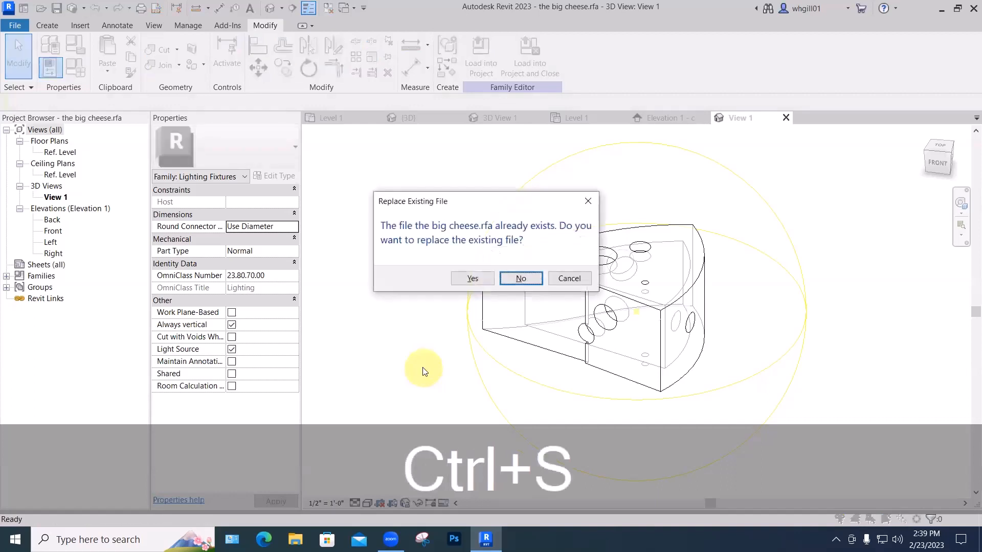
{"action": "left_click", "coordinate": [480, 279]}
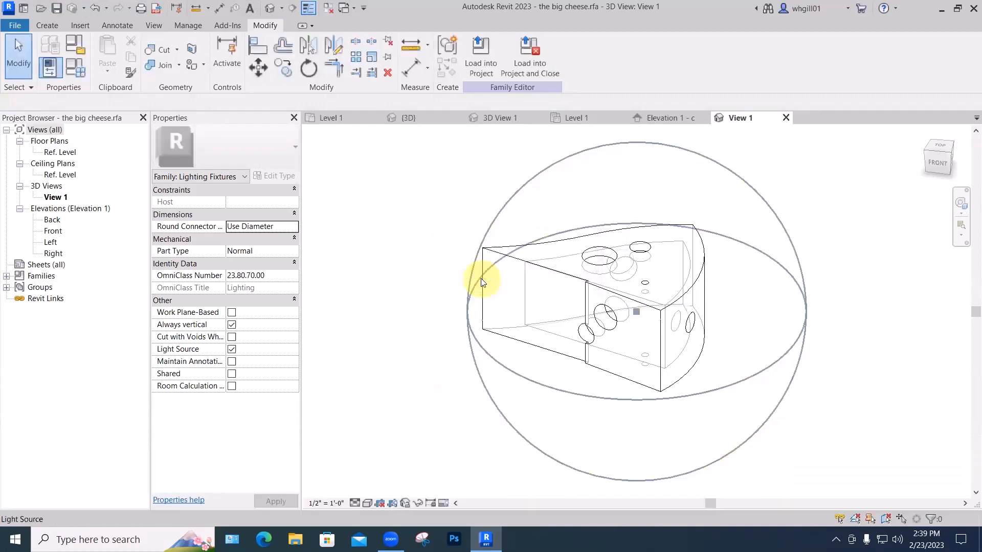
- Load the cheese family into the project and close it, overwriting the existing version and its parameter values, and set the 3D view to Shaded
{"action": "left_click", "coordinate": [531, 63]}
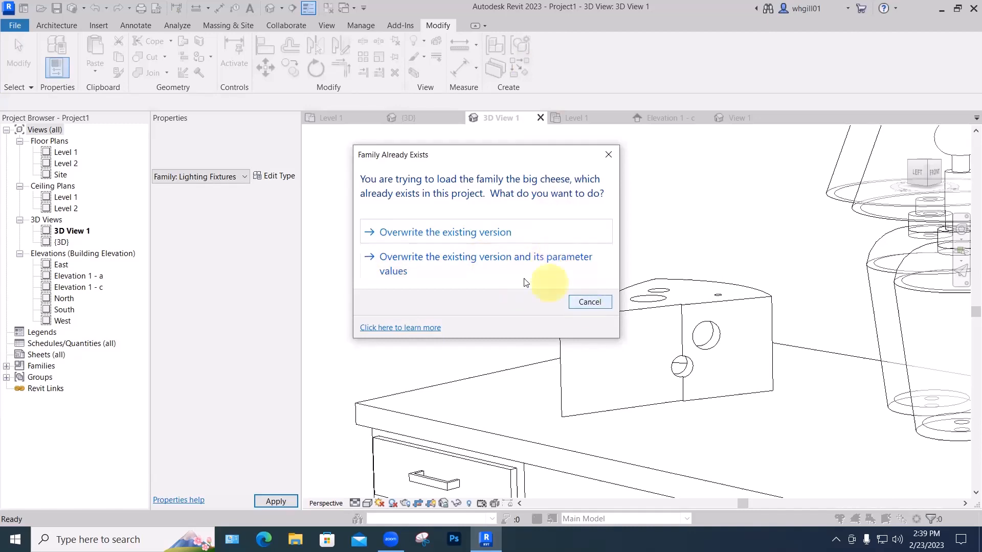
{"action": "left_click", "coordinate": [466, 261]}
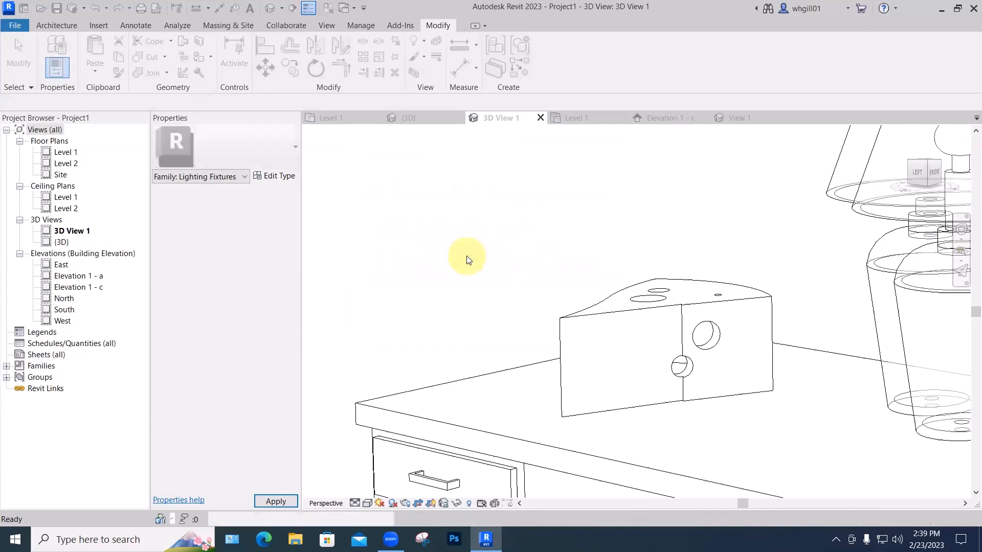
{"action": "left_click", "coordinate": [367, 503]}
{"action": "left_click", "coordinate": [381, 465]}
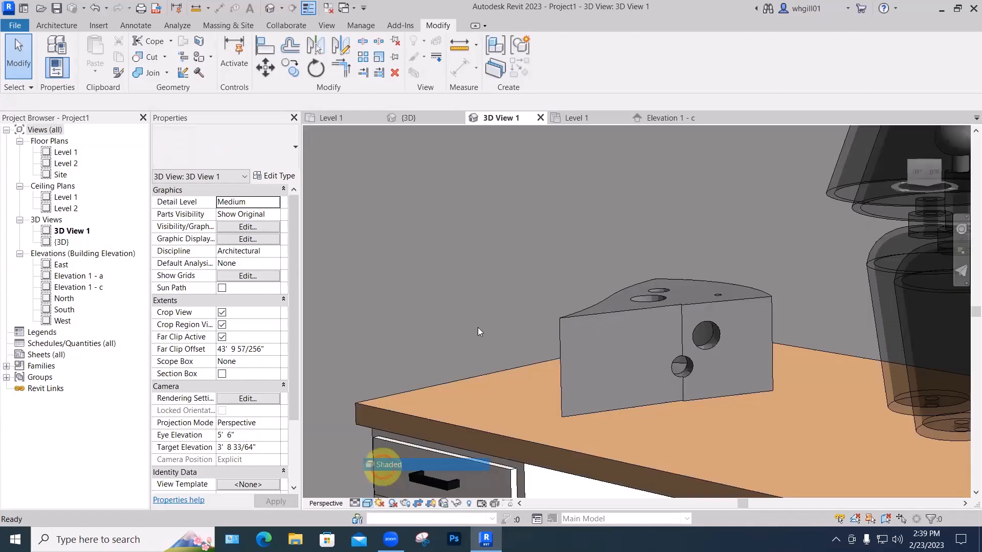
- Open the desk cheese's type properties and search the materials for "yellow" for its cheese material parameter
{"action": "left_click", "coordinate": [583, 317]}
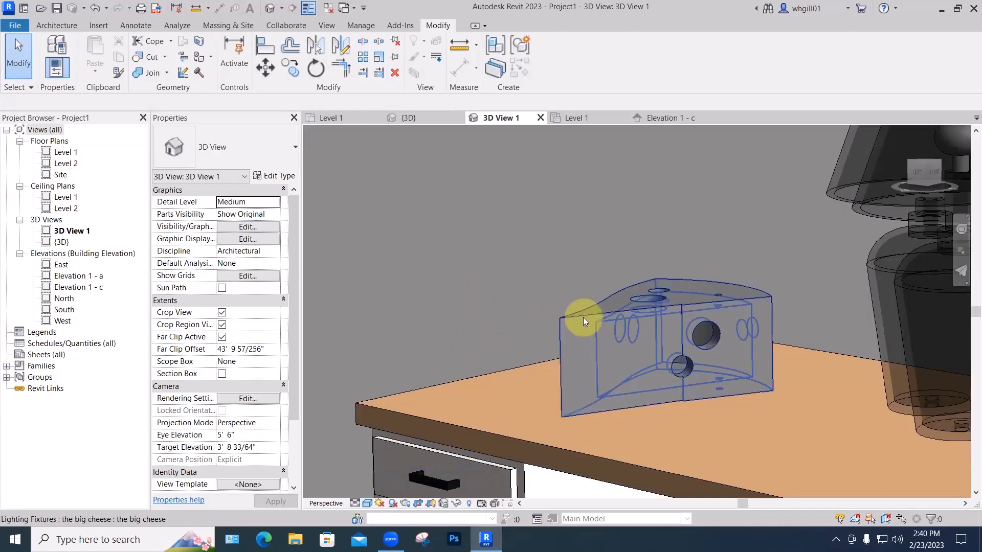
{"action": "left_click", "coordinate": [274, 175]}
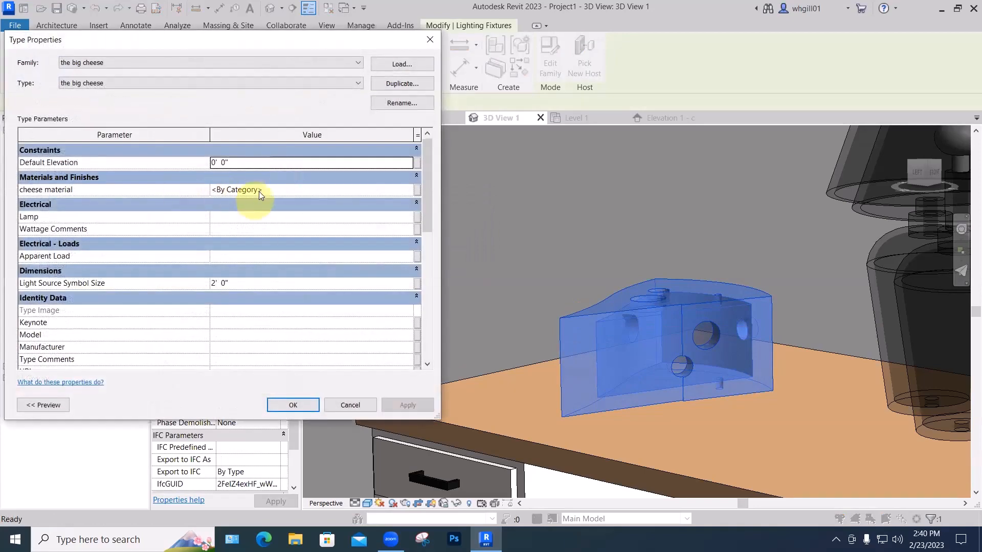
{"action": "left_click", "coordinate": [260, 190]}
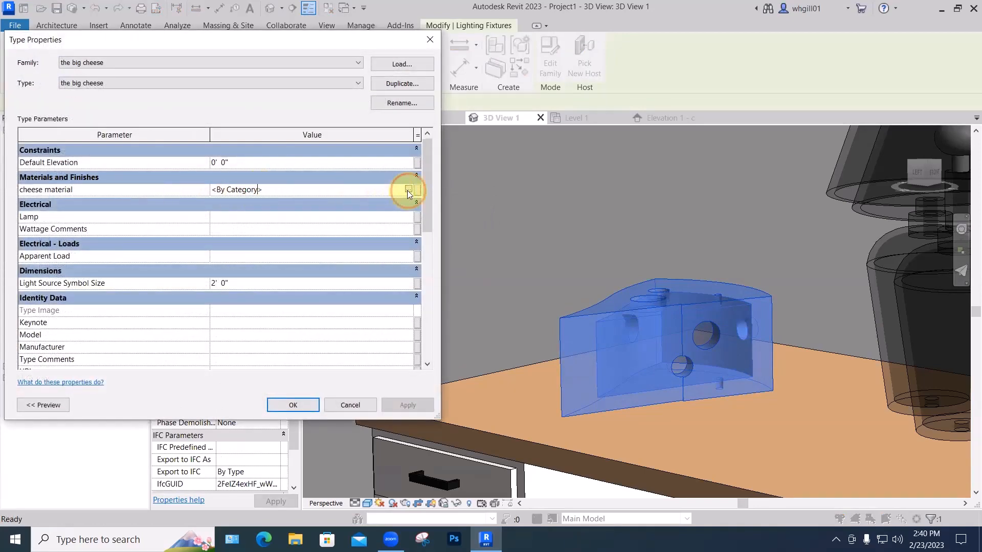
{"action": "left_click", "coordinate": [408, 191]}
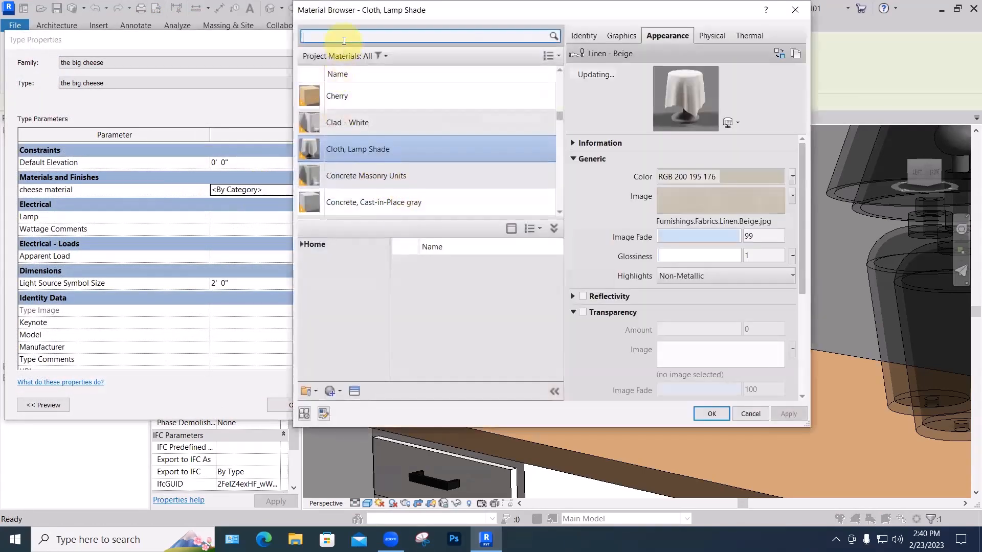
{"action": "left_click", "coordinate": [344, 37]}
{"action": "type", "text": "yellow"}
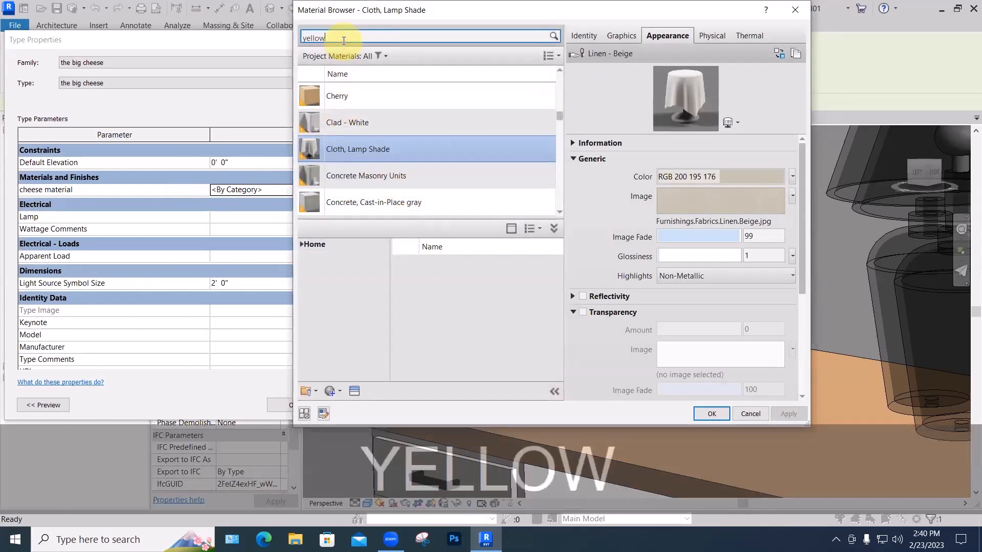
{"action": "key", "text": "Return"}
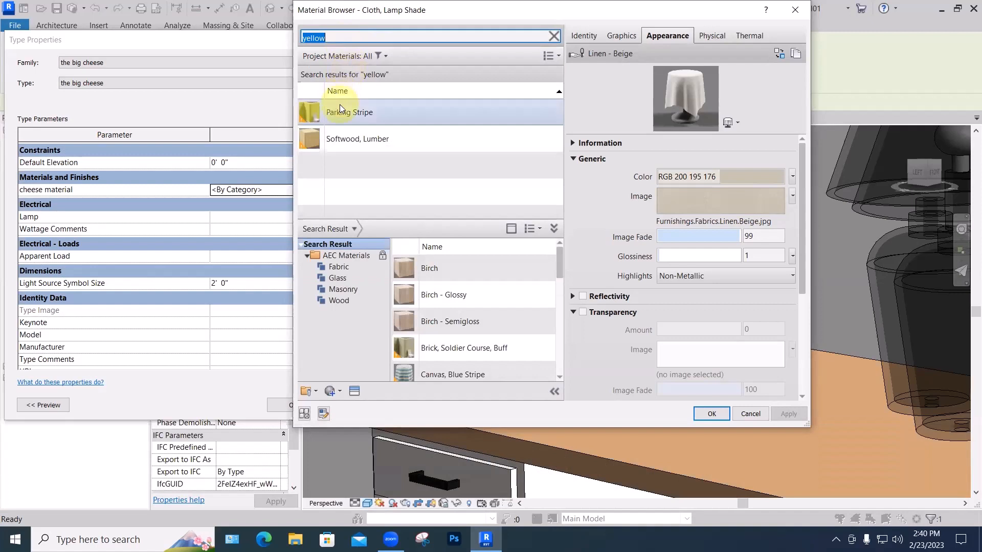
- Look through the Masonry, Wood, Fabric and Glass library results, and assign Parking Stripe as the cheese material
{"action": "left_click", "coordinate": [341, 289]}
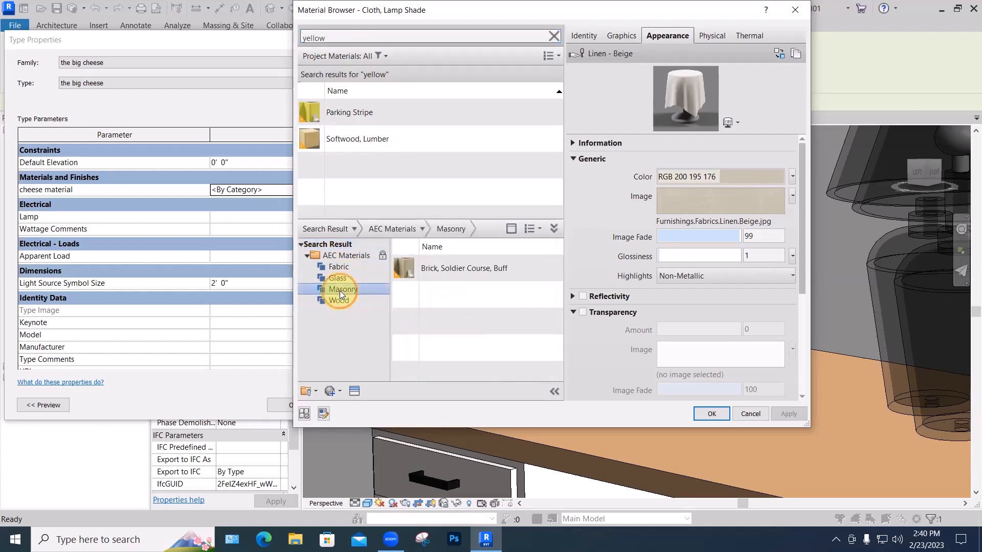
{"action": "left_click", "coordinate": [338, 297]}
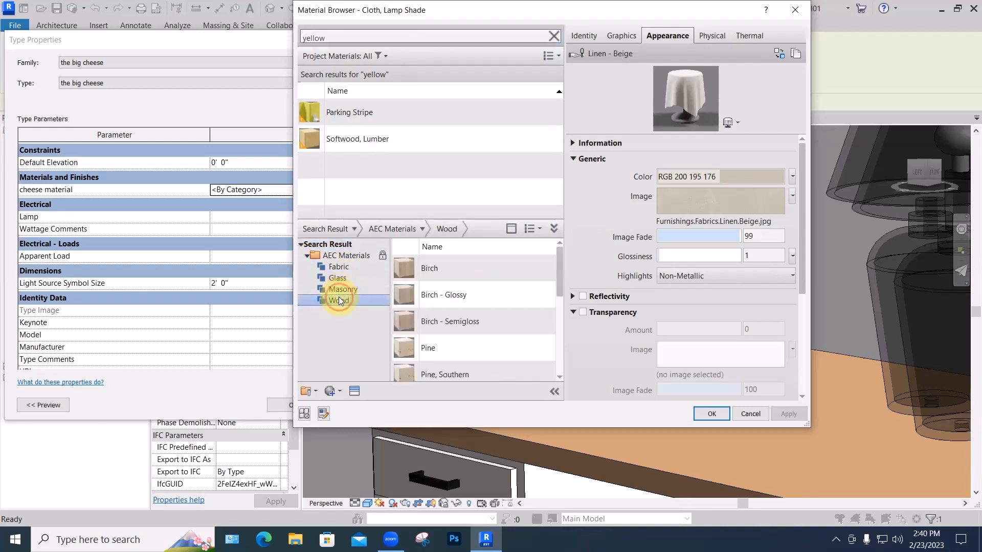
{"action": "left_click", "coordinate": [339, 267]}
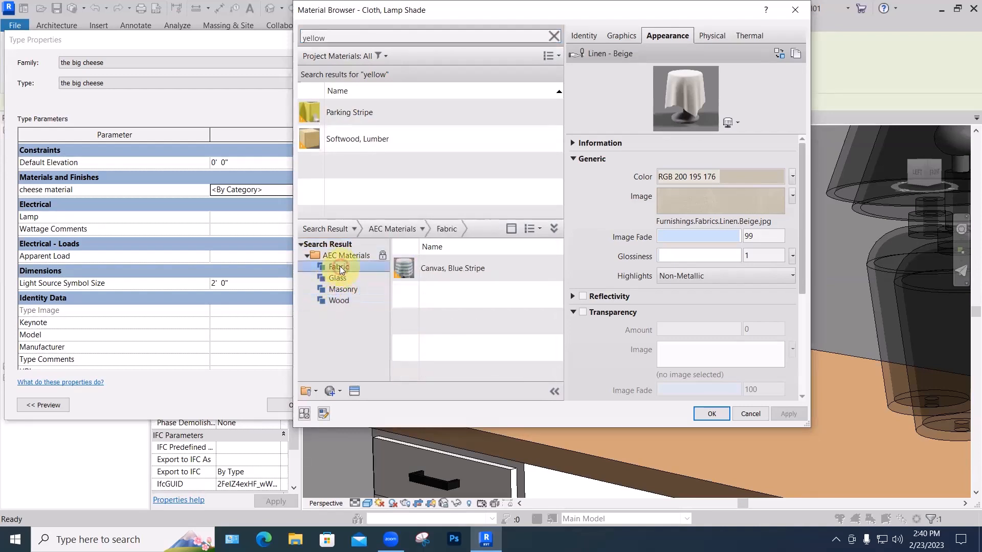
{"action": "left_click", "coordinate": [342, 276]}
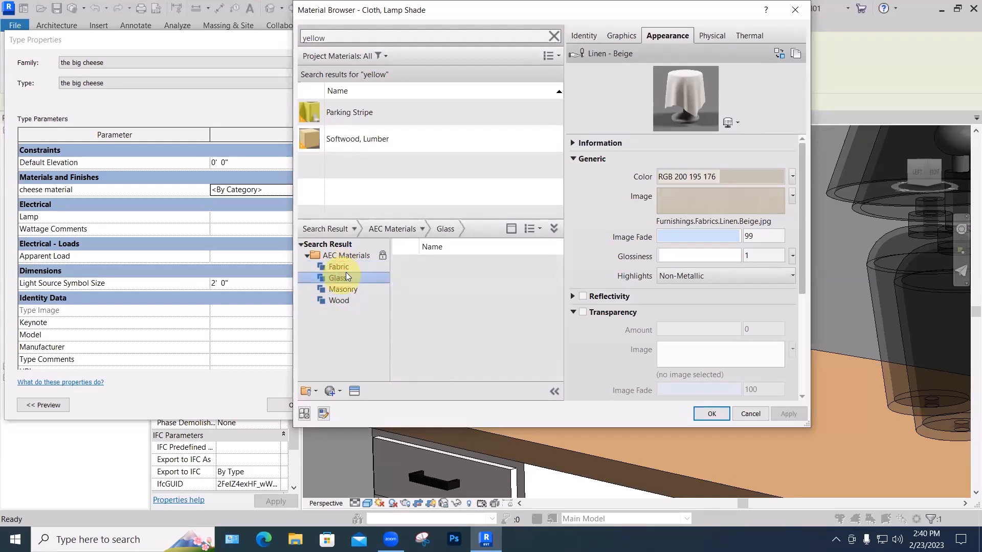
{"action": "left_click", "coordinate": [336, 111]}
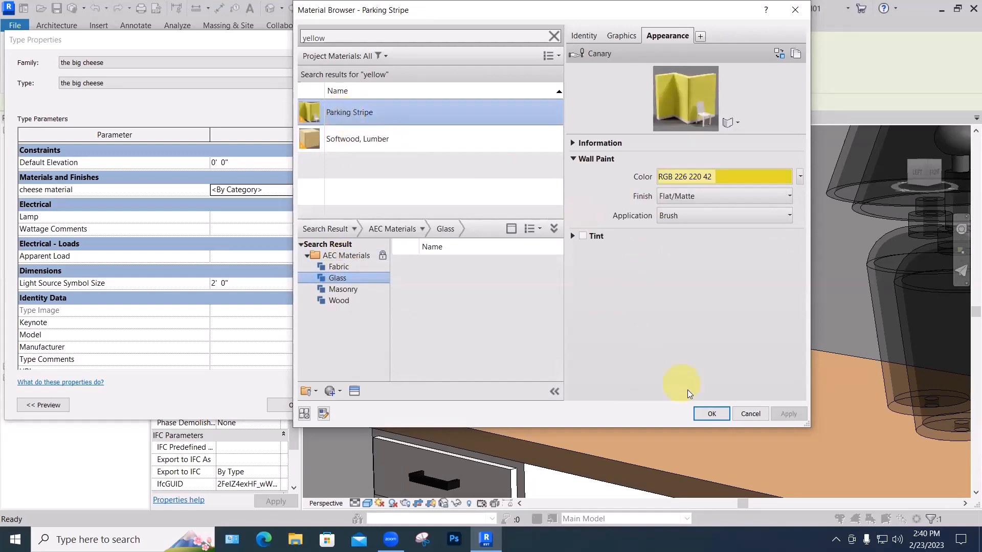
{"action": "left_click", "coordinate": [705, 413]}
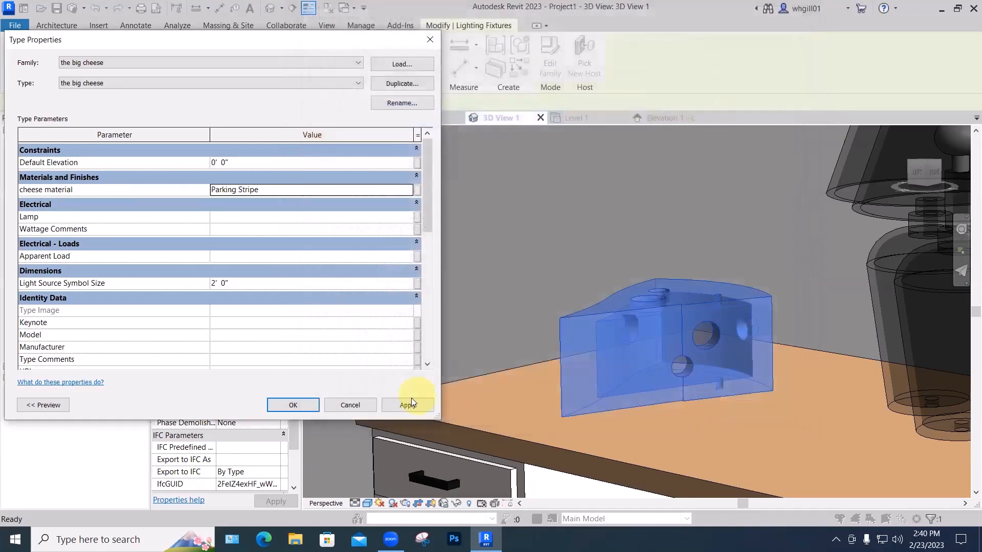
{"action": "left_click", "coordinate": [299, 404]}
- Render the perspective 3D view of the desk with the yellow cheese at Medium quality and screen resolution
{"action": "left_click", "coordinate": [497, 394]}
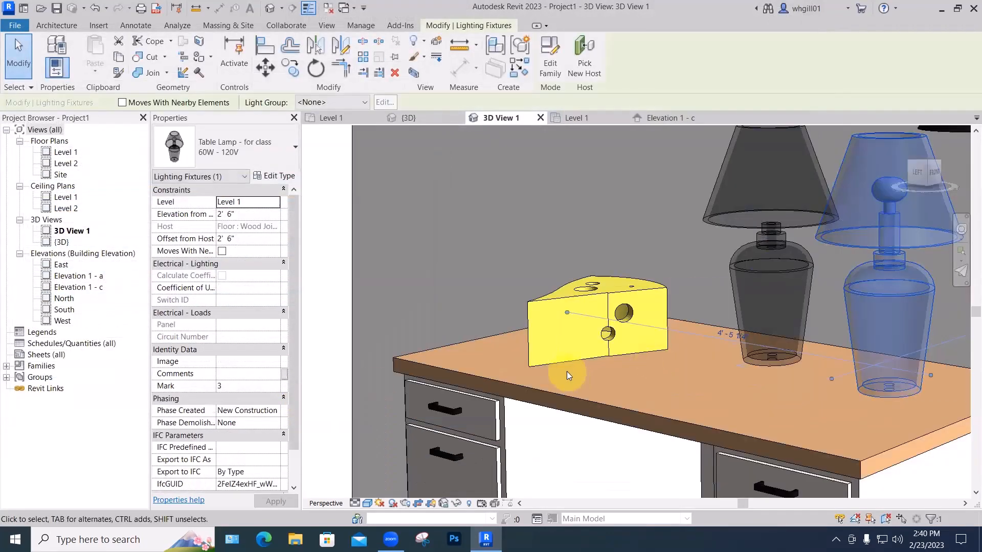
{"action": "key", "text": "r"}
{"action": "key", "text": "r"}
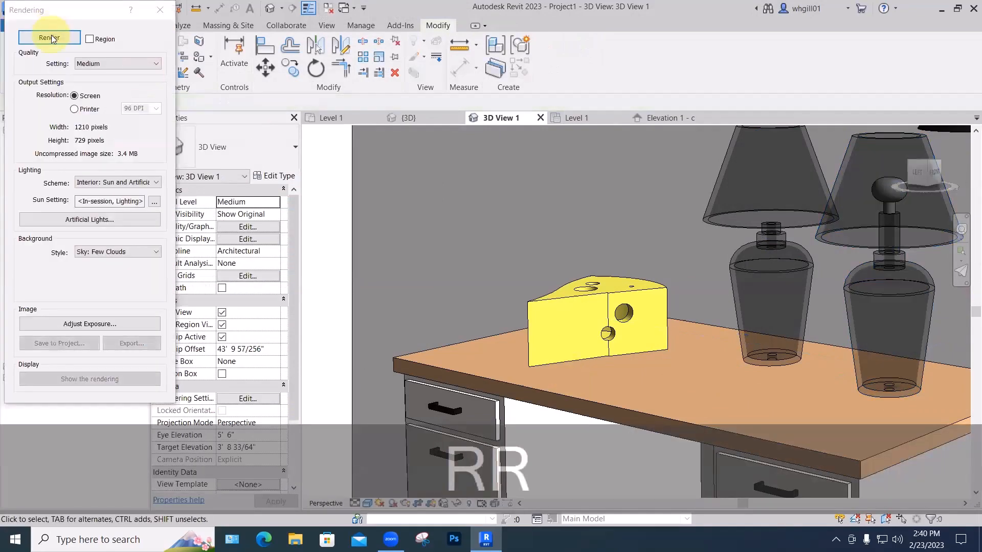
{"action": "left_click", "coordinate": [51, 38]}
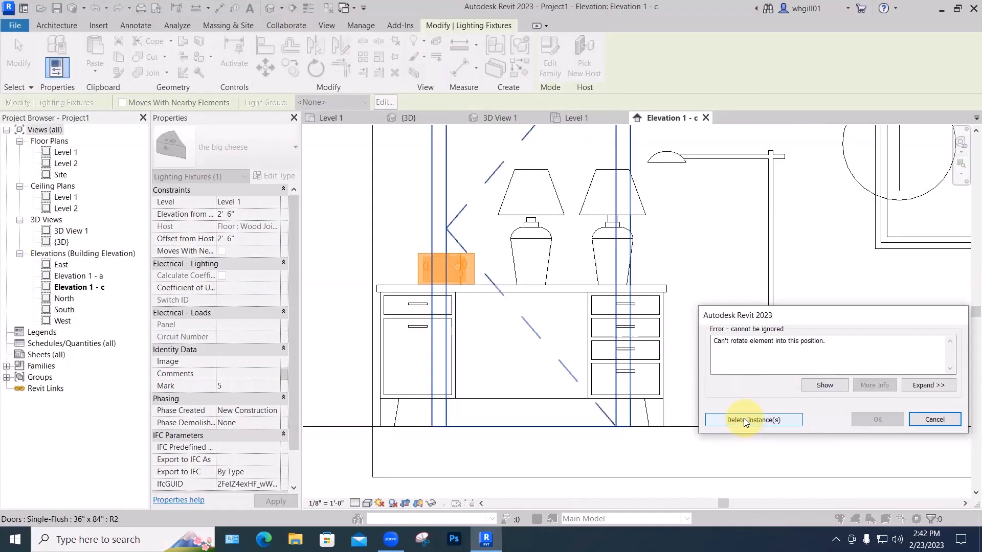
- Cancel the cheese's rotation in Elevation 1 - c and open its family for editing
{"action": "left_click", "coordinate": [744, 419]}
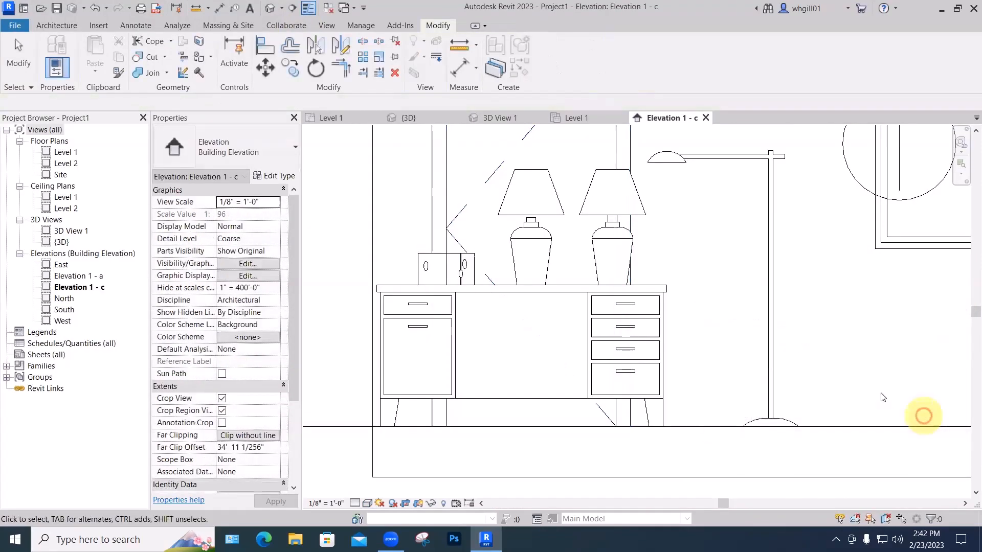
{"action": "left_click", "coordinate": [463, 264]}
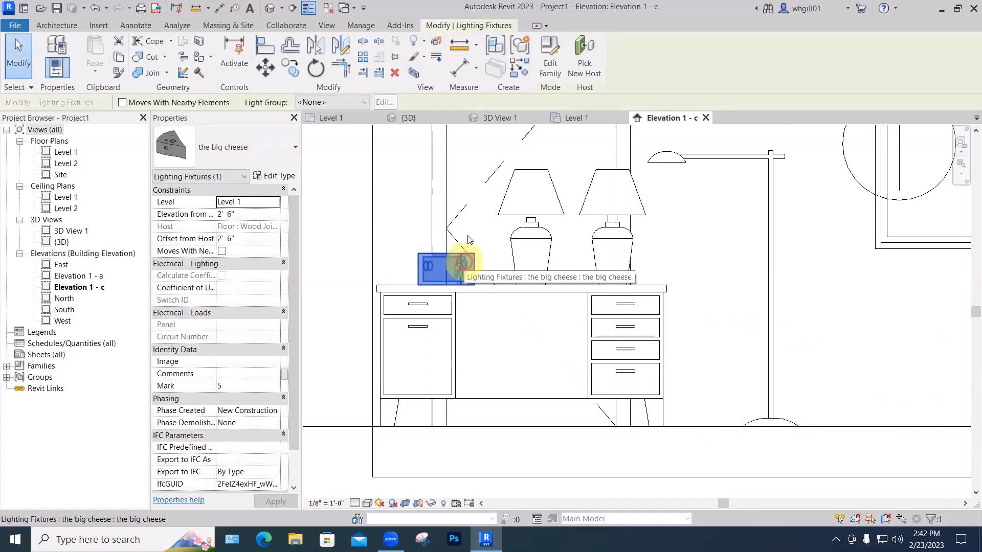
{"action": "left_click", "coordinate": [551, 56]}
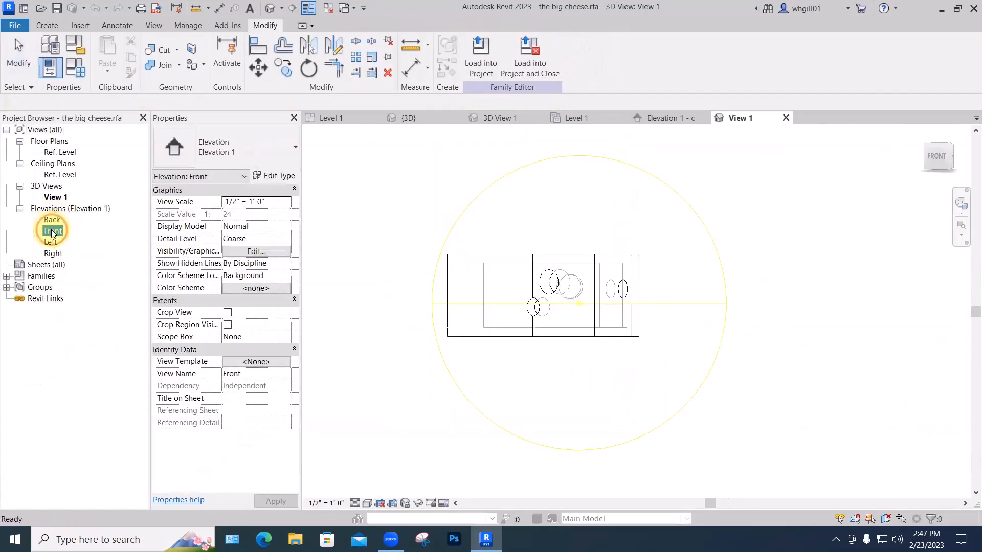
- In the family's Front elevation, rotate all the cheese extrusions together a quarter turn clockwise so the wedge stands on end
{"action": "double_click", "coordinate": [53, 230]}
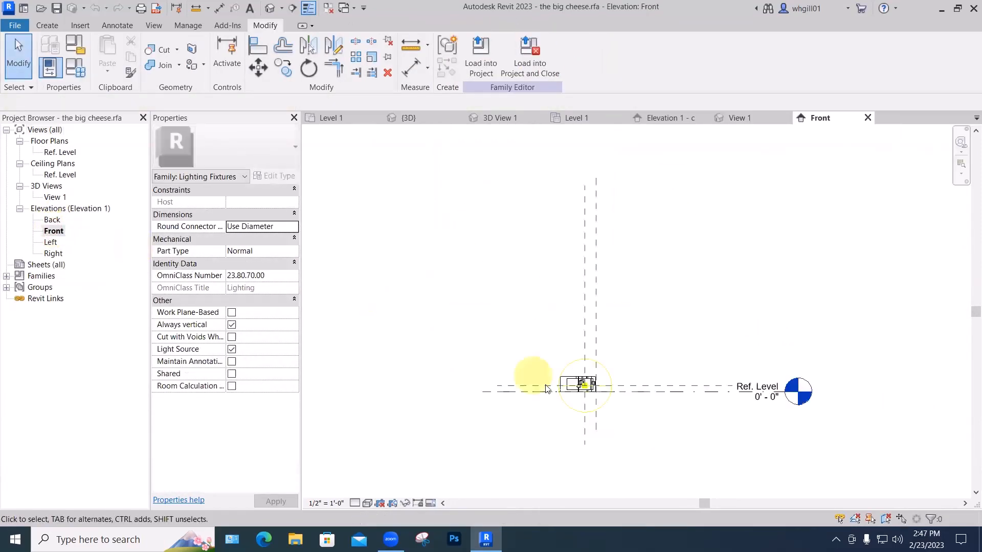
{"action": "scroll", "coordinate": [547, 388], "scroll_direction": "up", "scroll_amount": 2}
{"action": "key", "text": "r"}
{"action": "key", "text": "o"}
{"action": "scroll", "coordinate": [568, 370], "scroll_direction": "up", "scroll_amount": 1}
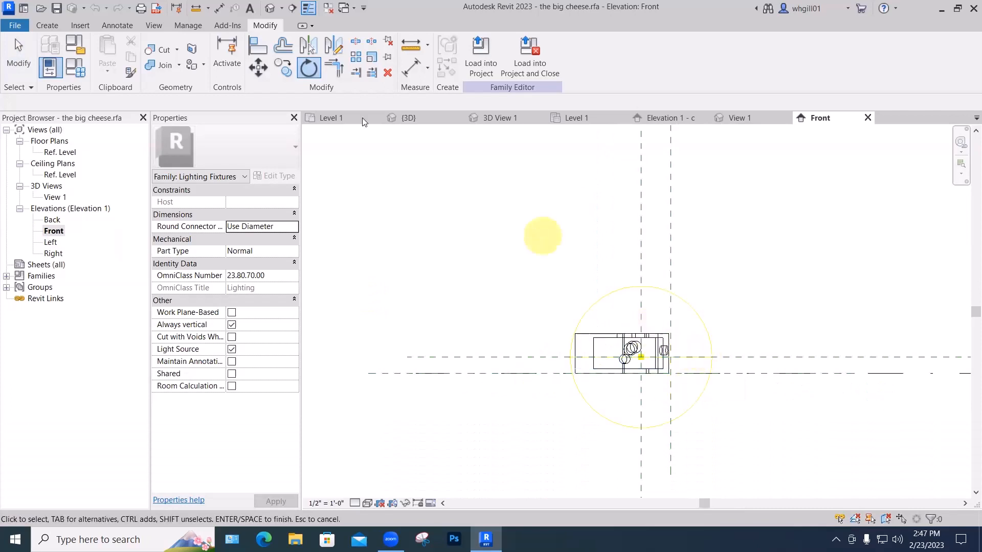
{"action": "left_click_drag", "start_coordinate": [547, 234], "coordinate": [711, 404]}
{"action": "key", "text": "Return"}
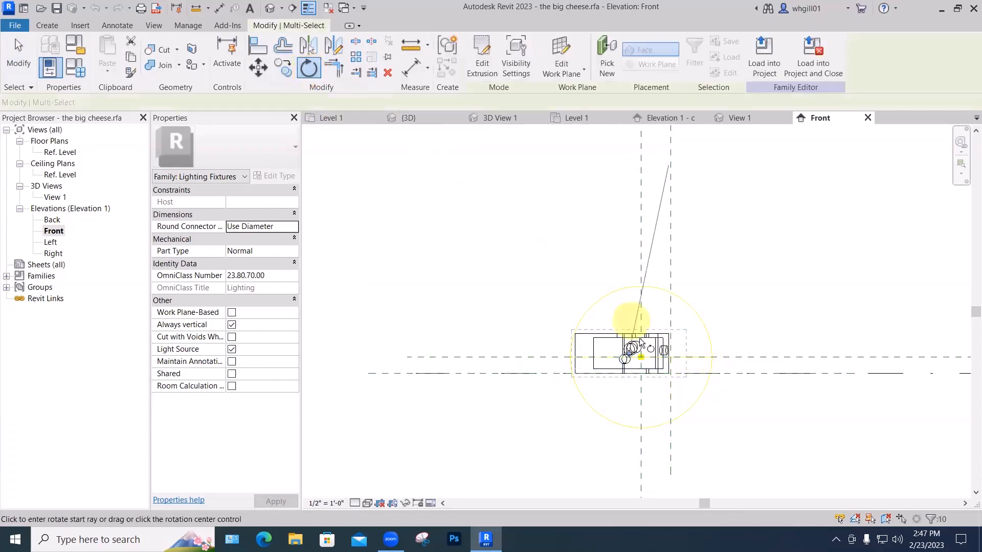
{"action": "scroll", "coordinate": [724, 351], "scroll_direction": "up", "scroll_amount": 3}
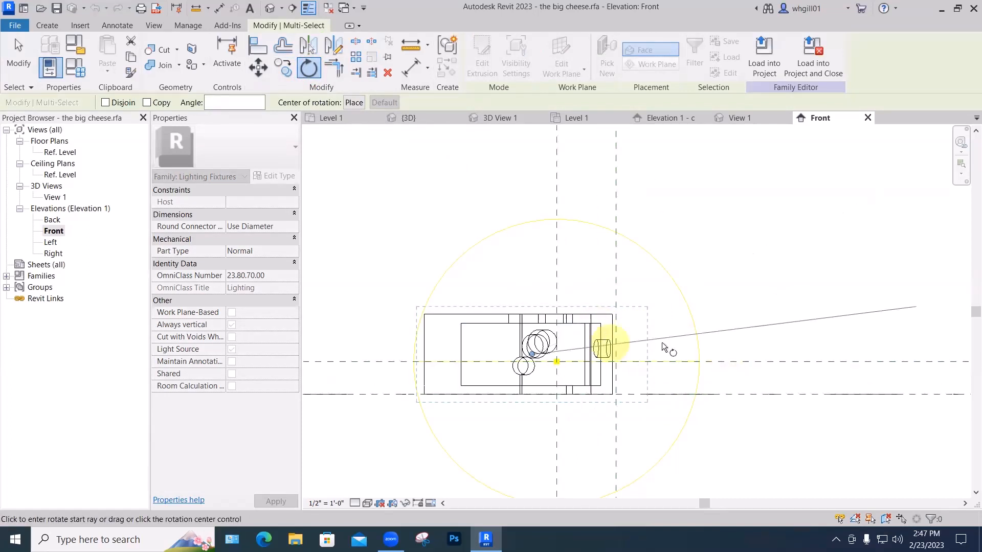
{"action": "left_click", "coordinate": [724, 354]}
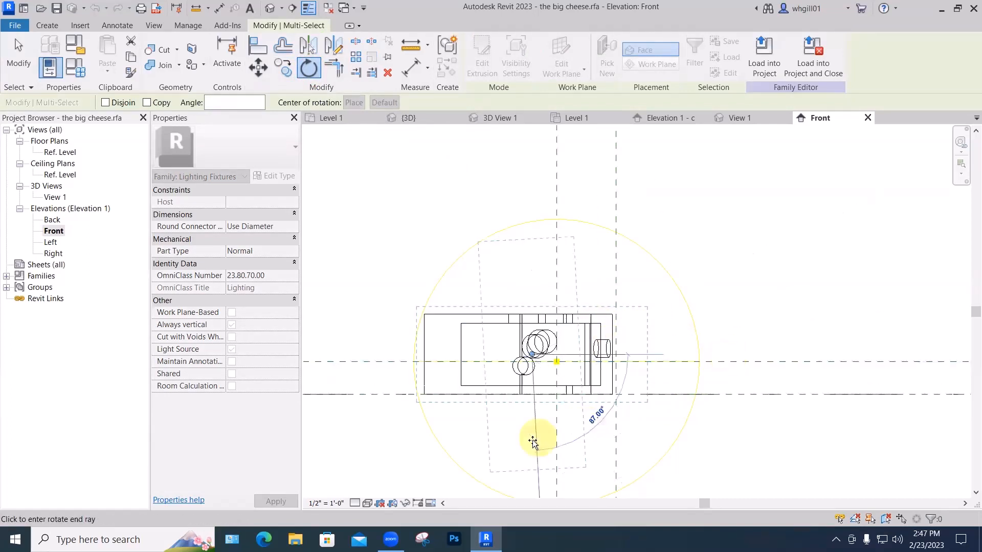
{"action": "left_click", "coordinate": [532, 443]}
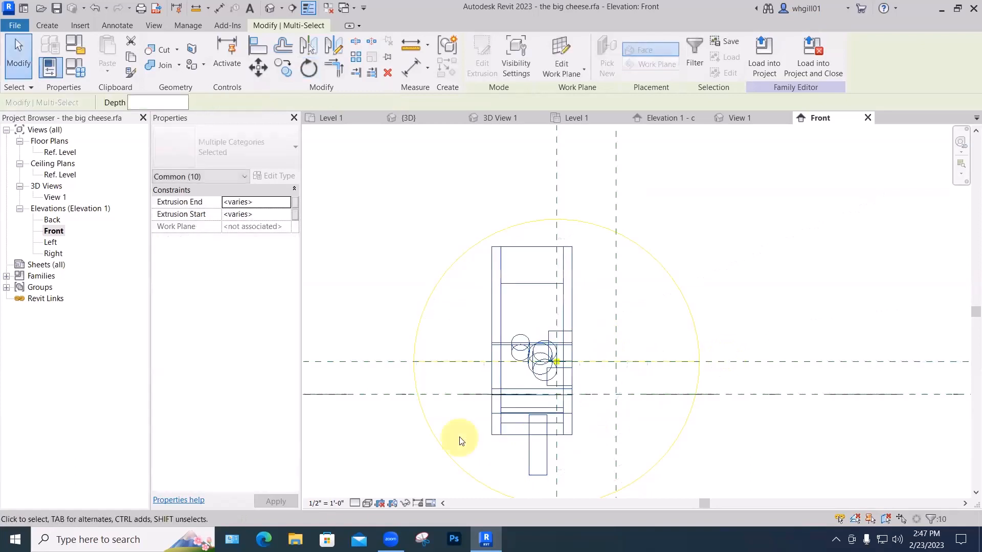
- Nudge the rotated cheese geometry upward until its base rests on the Ref. Level line, and clear the selection
{"action": "middle_click_drag", "start_coordinate": [456, 440], "coordinate": [480, 377]}
{"action": "key", "text": "Up"}
{"action": "key", "text": "Up"}
{"action": "key", "text": "Up"}
{"action": "key", "text": "Up"}
{"action": "key", "text": "Up"}
{"action": "key", "text": "Up"}
{"action": "key", "text": "Up"}
{"action": "key", "text": "Up"}
{"action": "key", "text": "Up"}
{"action": "key", "text": "Up"}
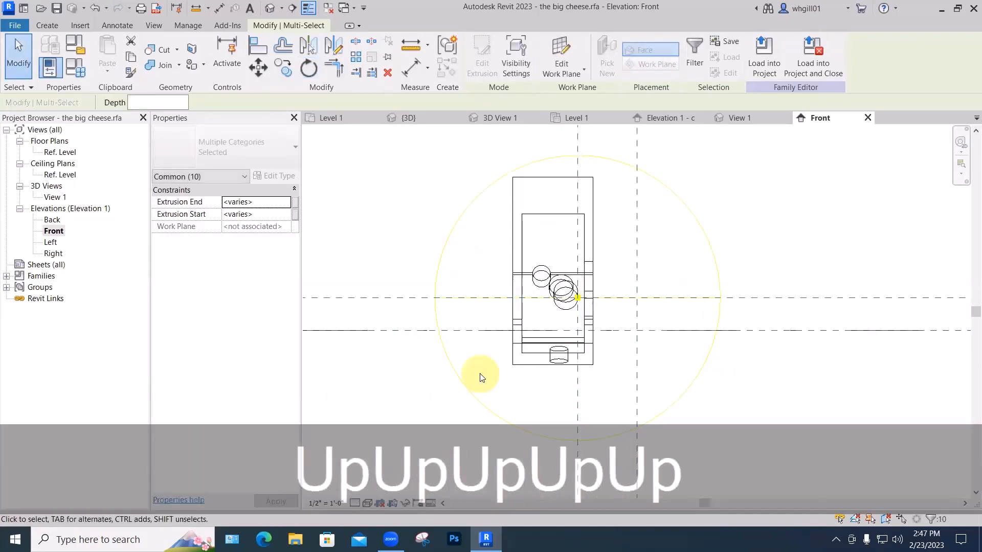
{"action": "key", "text": "Up"}
{"action": "key", "text": "Up"}
{"action": "key", "text": "Up"}
{"action": "key", "text": "Up"}
{"action": "key", "text": "Up"}
{"action": "key", "text": "Up"}
{"action": "key", "text": "Up"}
{"action": "key", "text": "Up"}
{"action": "key", "text": "Up"}
{"action": "key", "text": "Up"}
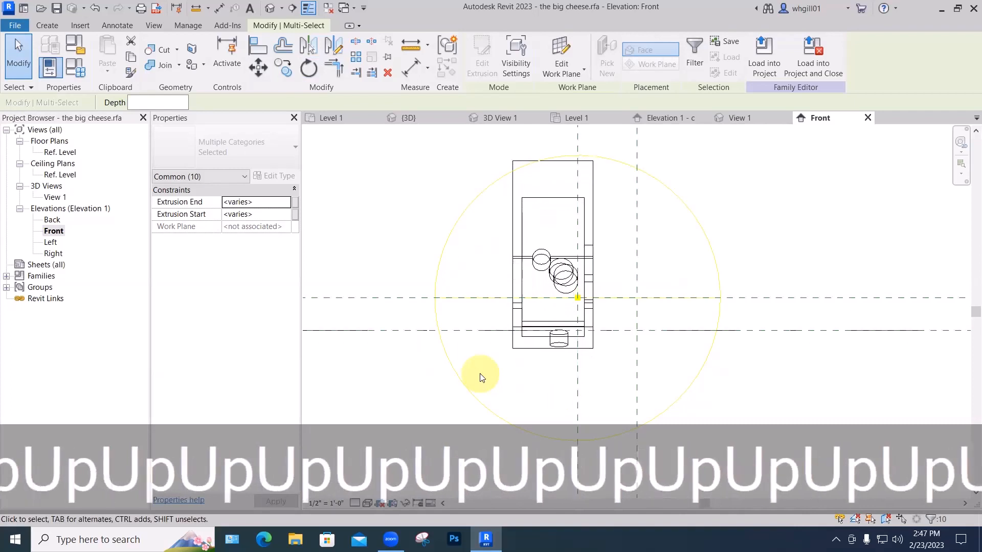
{"action": "key", "text": "Up"}
{"action": "key", "text": "Up"}
{"action": "key", "text": "Up"}
{"action": "key", "text": "Up"}
{"action": "key", "text": "Up"}
{"action": "key", "text": "Up"}
{"action": "key", "text": "Up"}
{"action": "key", "text": "Up"}
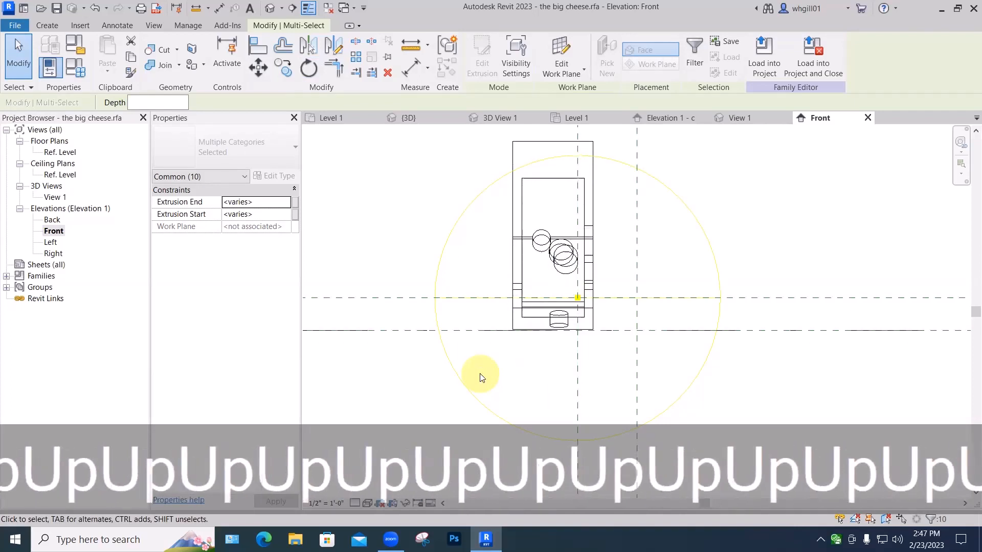
{"action": "scroll", "coordinate": [480, 374], "scroll_direction": "up", "scroll_amount": 1}
{"action": "key", "text": "Down"}
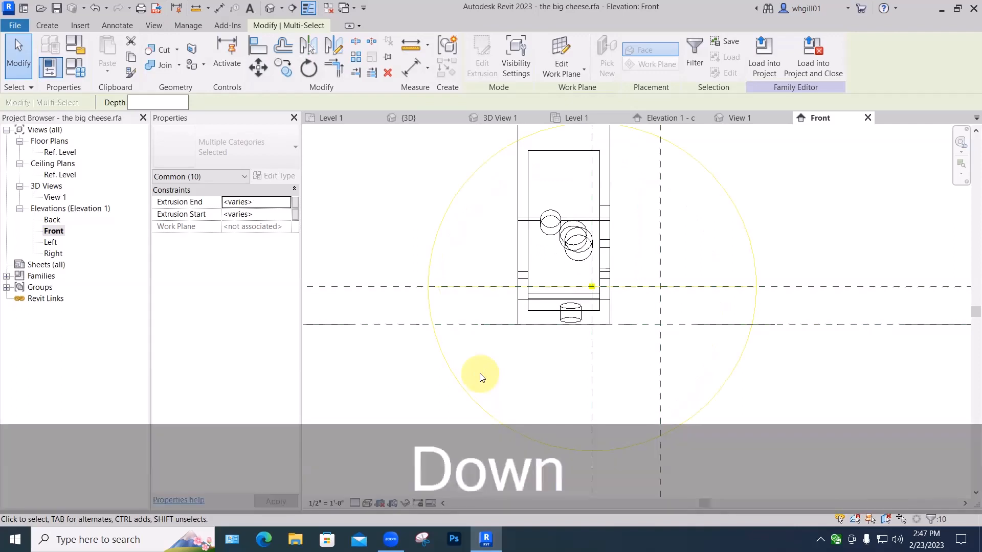
{"action": "left_click", "coordinate": [480, 375]}
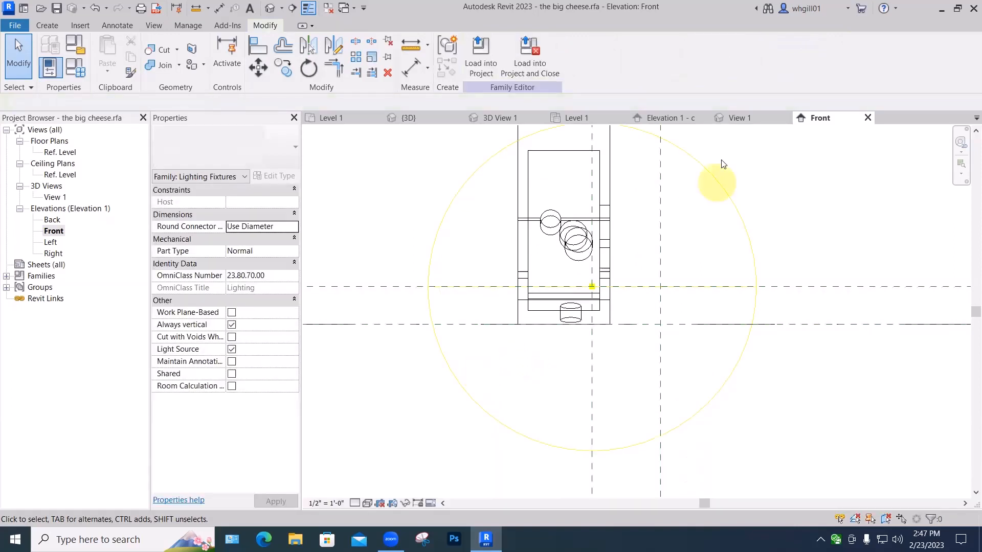
- Save the rotated cheese as a new family file on the Desktop named "the big cheese vertical"
{"action": "left_click", "coordinate": [740, 118]}
{"action": "middle_click_drag", "start_coordinate": [675, 296], "coordinate": [807, 332], "text": "shift"}
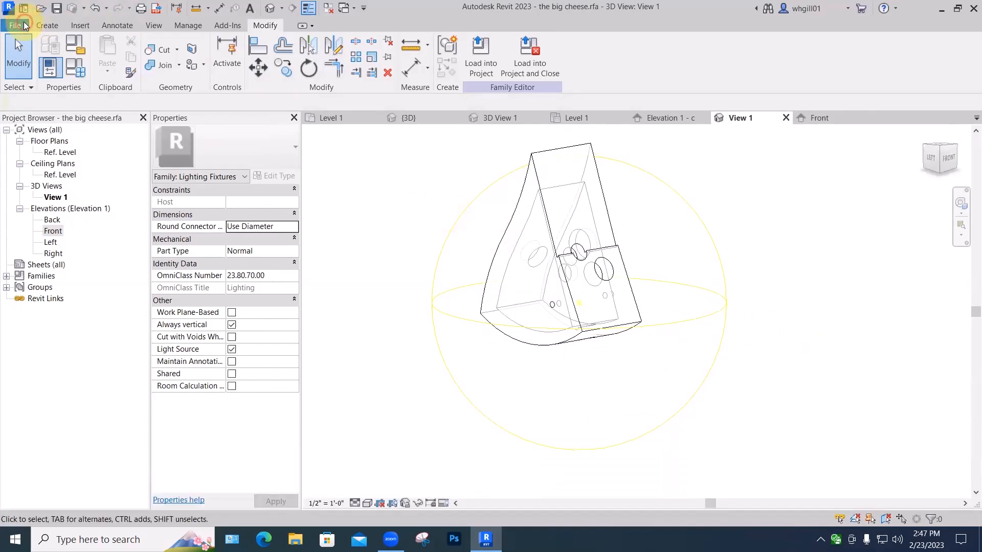
{"action": "left_click", "coordinate": [15, 25]}
{"action": "mouse_move", "coordinate": [45, 187]}
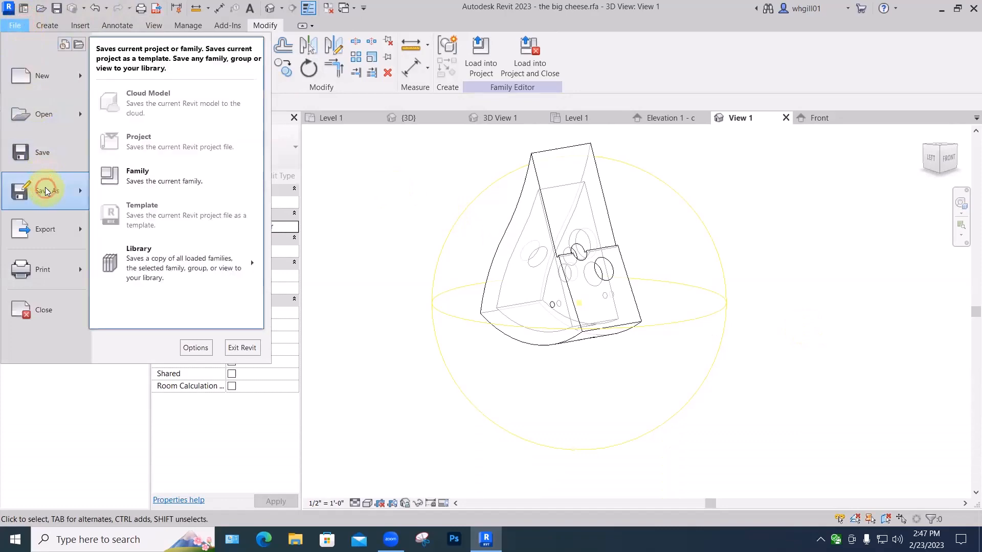
{"action": "left_click", "coordinate": [128, 184]}
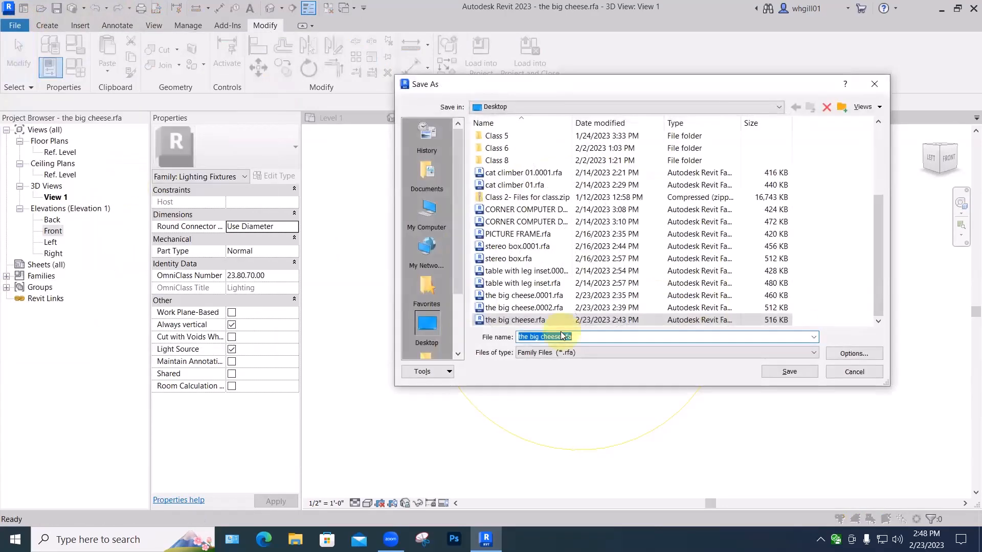
{"action": "left_click", "coordinate": [566, 336]}
{"action": "type", "text": "vertica"}
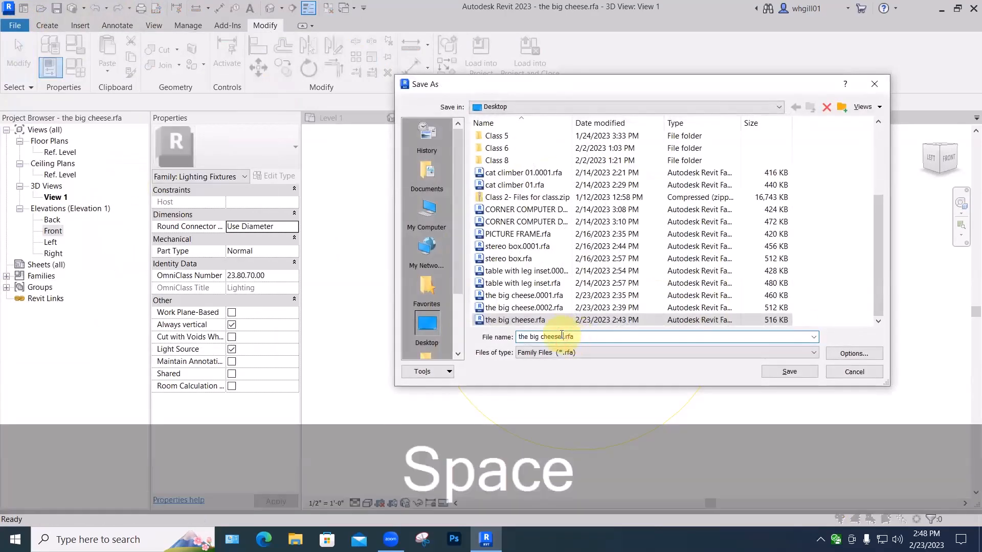
{"action": "type", "text": "l"}
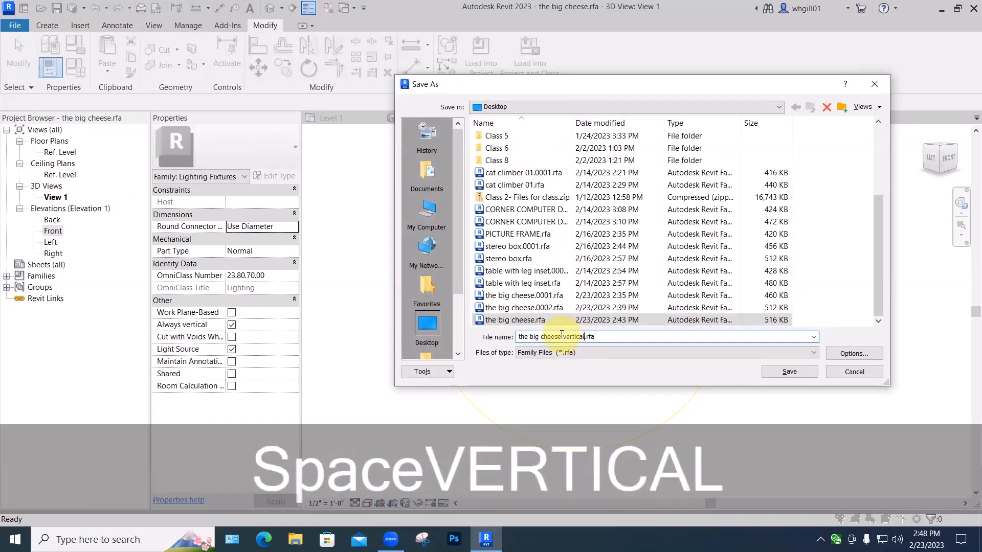
{"action": "key", "text": "Return"}
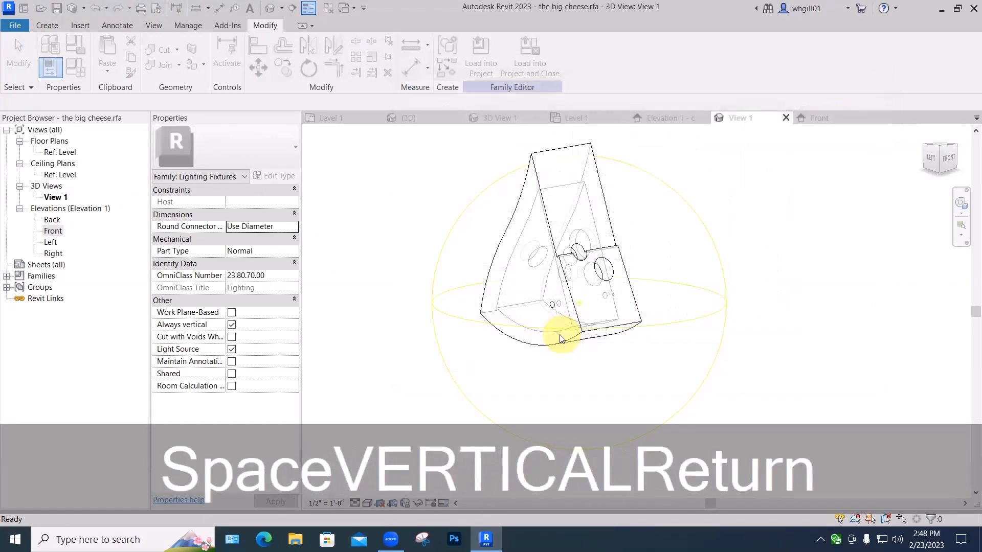
- Load the vertical cheese family into the project, closing its file, and place one instance at the desk in the Level 1 floor plan
{"action": "left_click", "coordinate": [532, 65]}
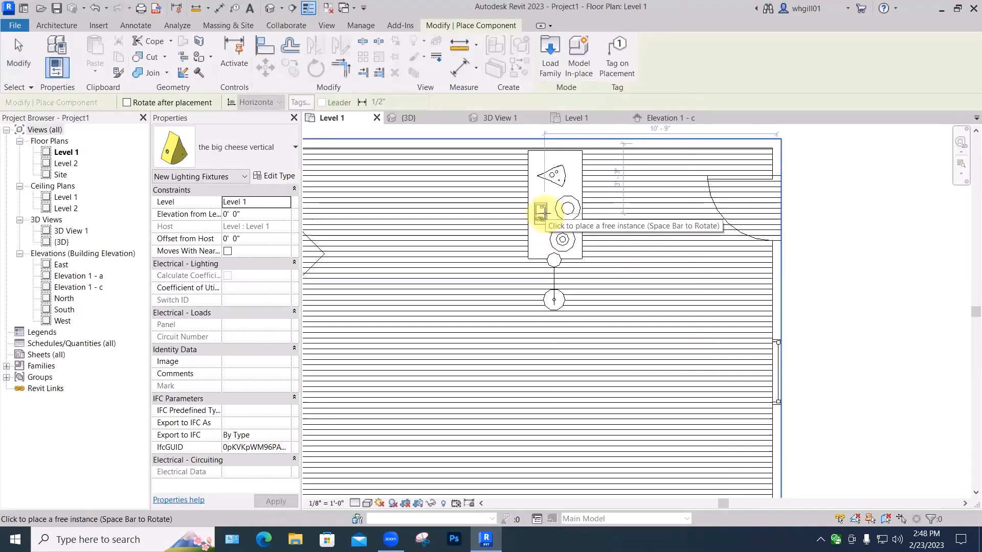
{"action": "key", "text": "Escape"}
{"action": "key", "text": "Escape"}
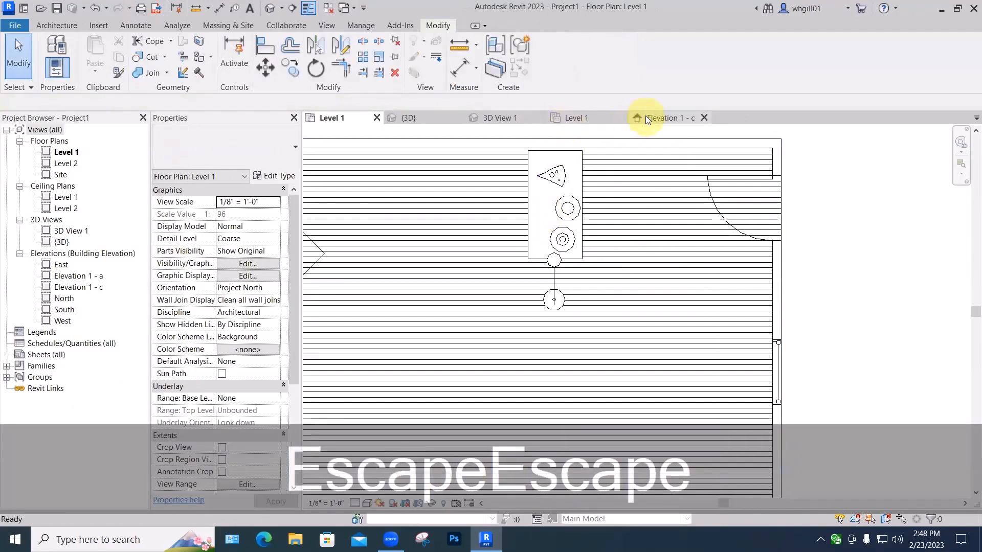
- In Elevation 1 - c, move the vertical cheese up from the floor onto the desktop and bring up 3D View 1
{"action": "left_click", "coordinate": [646, 118]}
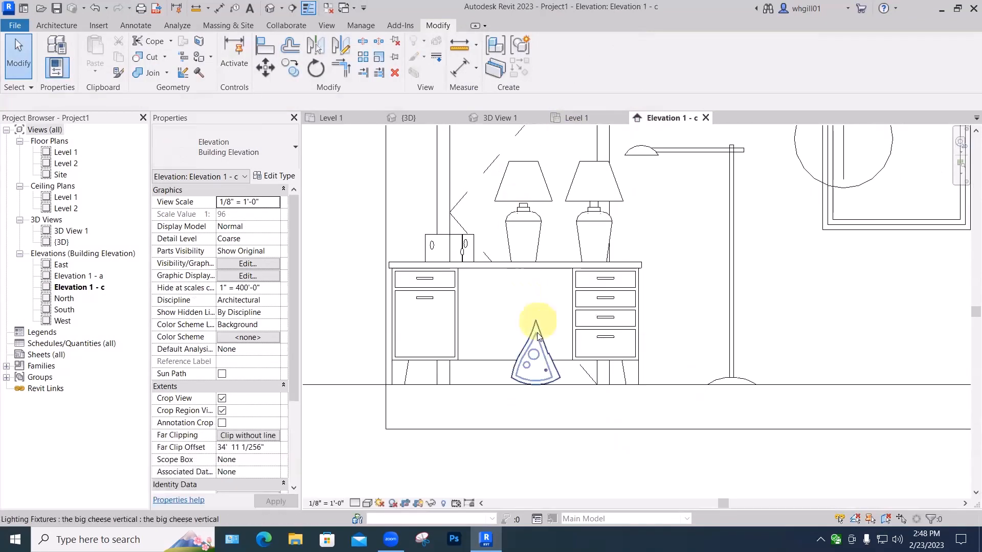
{"action": "left_click_drag", "start_coordinate": [539, 330], "coordinate": [561, 212]}
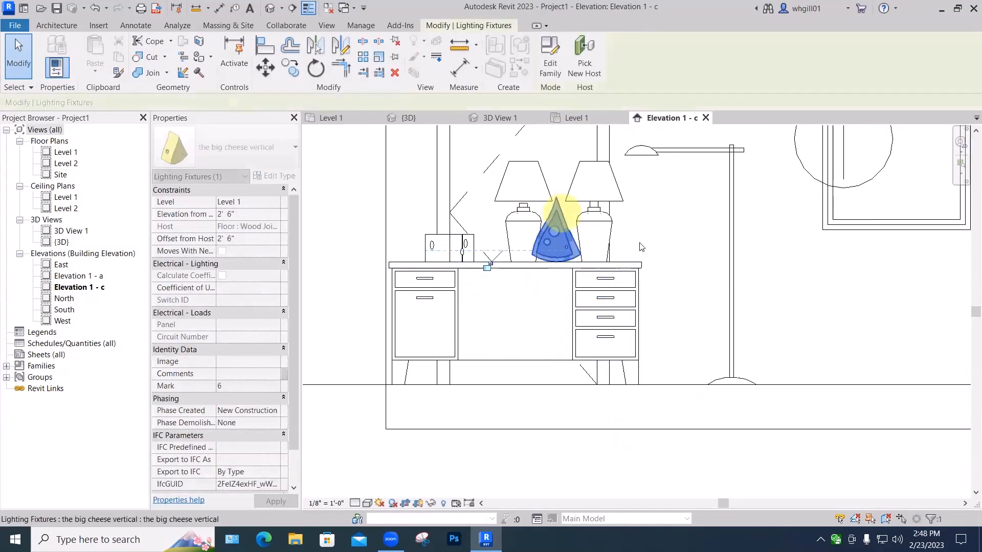
{"action": "left_click", "coordinate": [513, 119]}
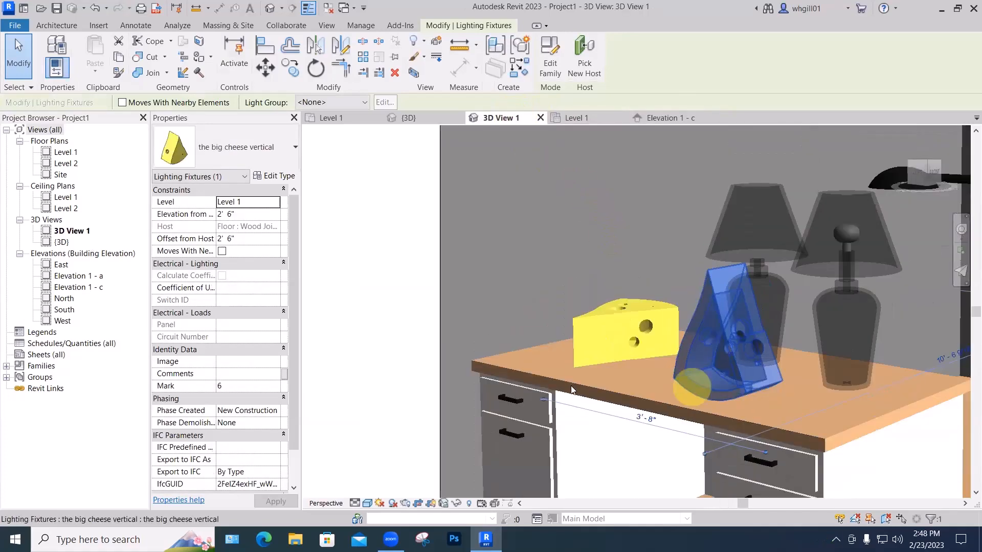
{"action": "left_click", "coordinate": [401, 383]}
- Change the vertical cheese type's cheese material to Carpet (1)
{"action": "middle_click_drag", "start_coordinate": [663, 403], "coordinate": [785, 386], "text": "shift"}
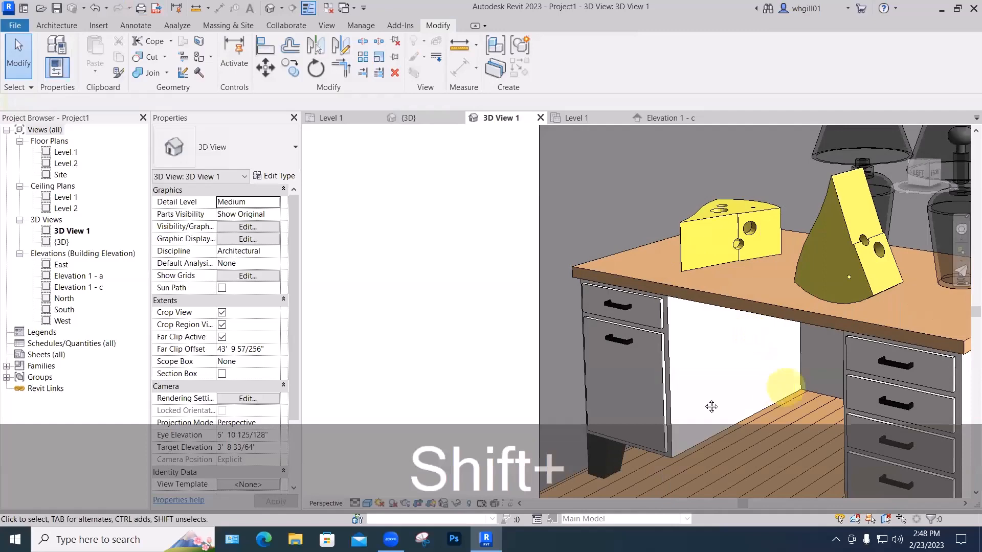
{"action": "middle_click_drag", "start_coordinate": [712, 407], "coordinate": [637, 378], "text": "shift"}
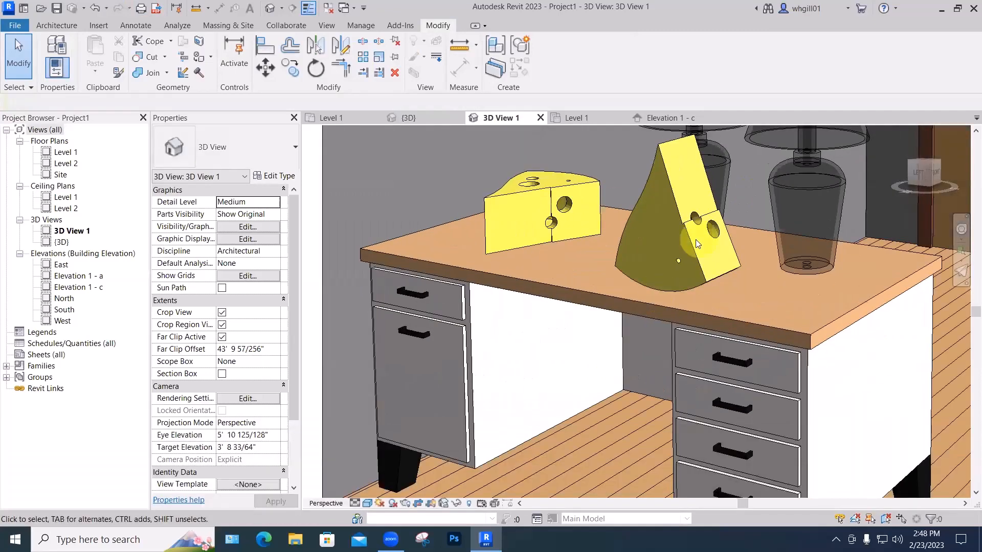
{"action": "left_click", "coordinate": [696, 243]}
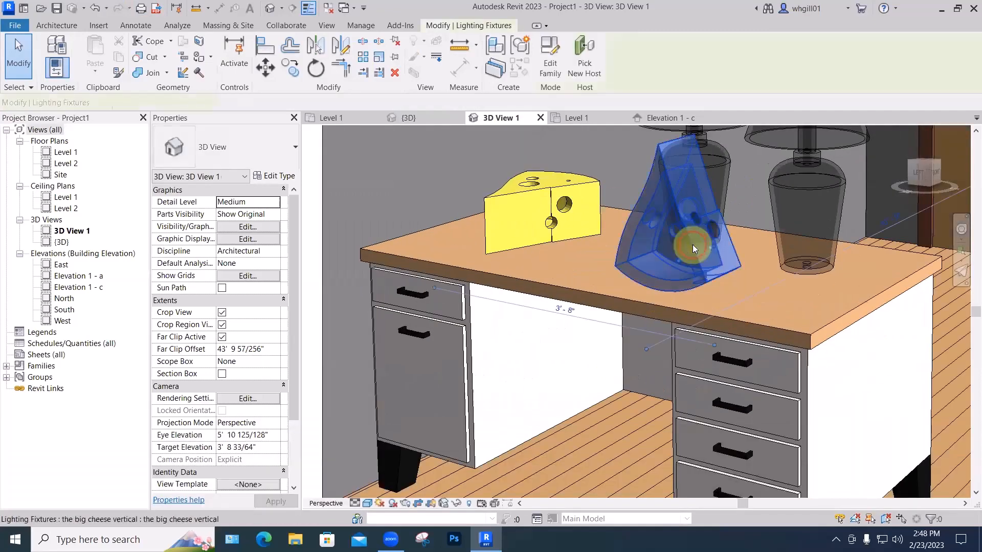
{"action": "left_click", "coordinate": [280, 176]}
{"action": "left_click", "coordinate": [276, 191]}
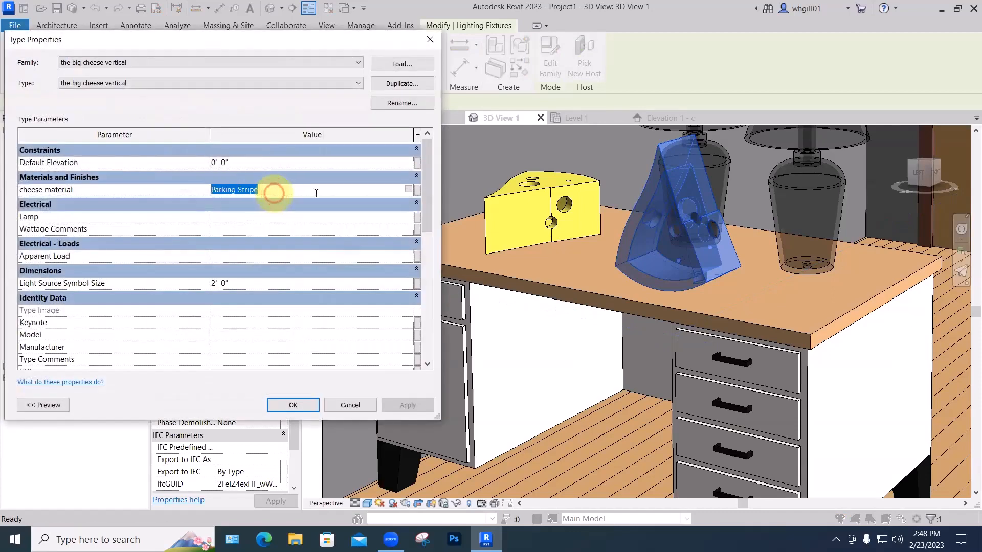
{"action": "left_click", "coordinate": [409, 190]}
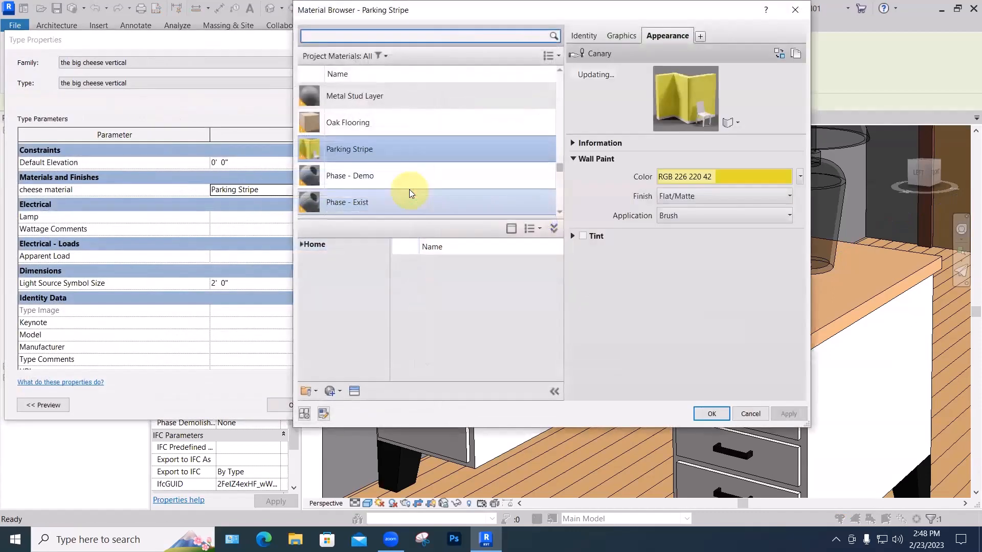
{"action": "scroll", "coordinate": [387, 175], "scroll_direction": "up", "scroll_amount": 3}
{"action": "scroll", "coordinate": [386, 175], "scroll_direction": "up", "scroll_amount": 5}
{"action": "left_click", "coordinate": [334, 204]}
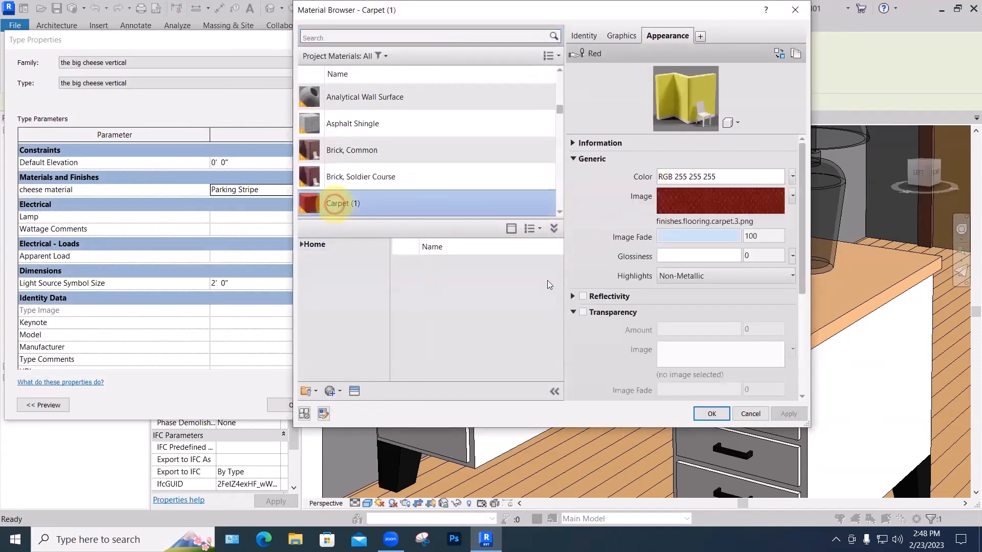
{"action": "left_click", "coordinate": [701, 412]}
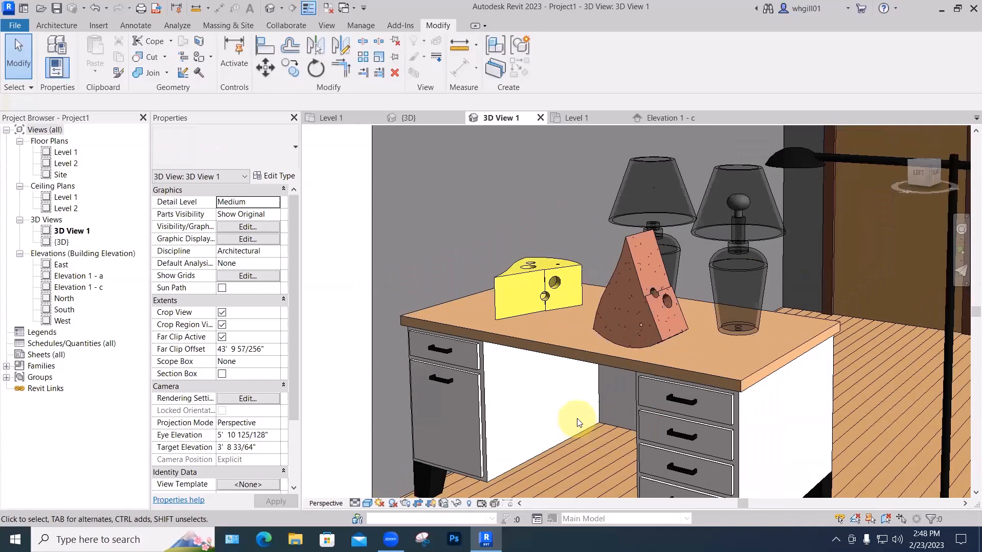
- Render 3D View 1 at Medium quality and screen resolution, stop the render early, and close the render settings
{"action": "key", "text": "r"}
{"action": "key", "text": "r"}
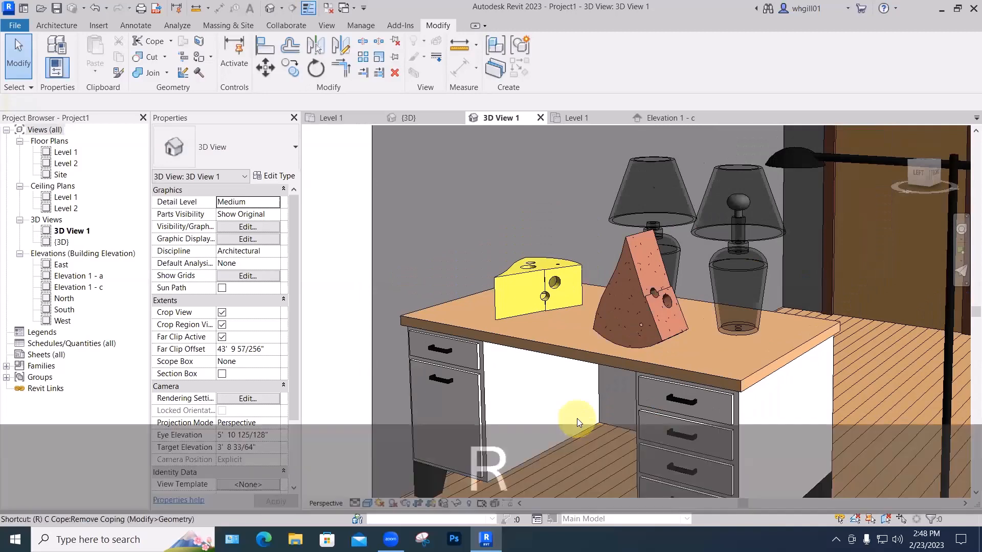
{"action": "left_click", "coordinate": [49, 38]}
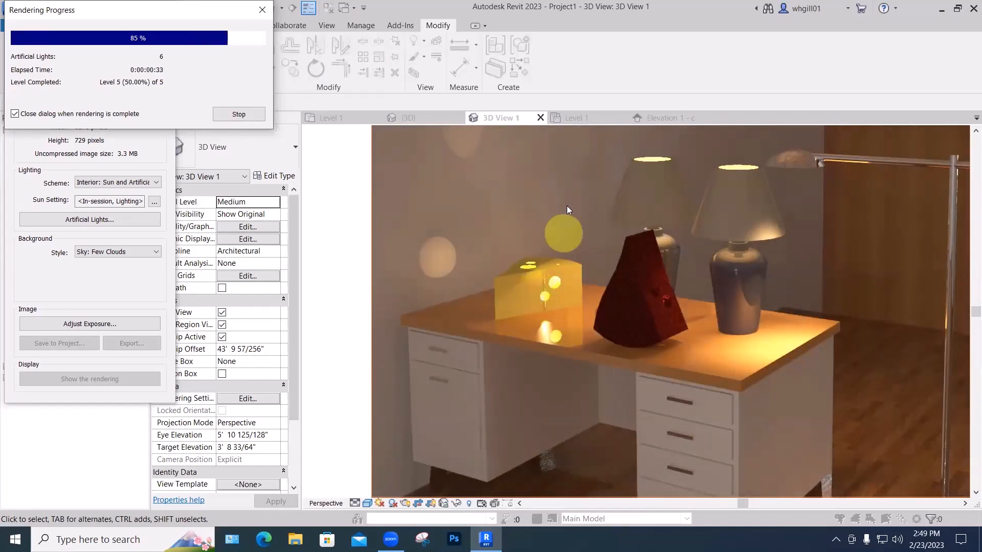
{"action": "left_click", "coordinate": [240, 113]}
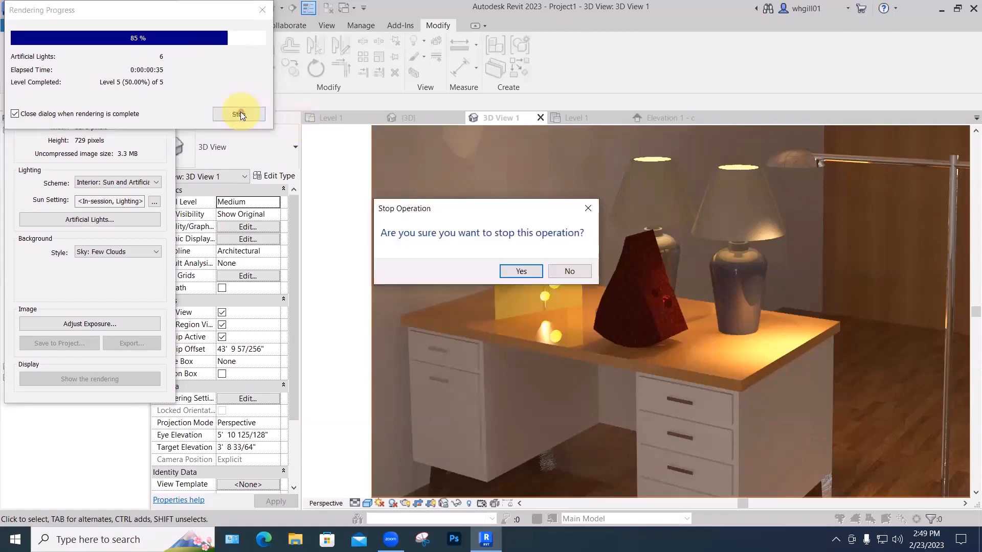
{"action": "left_click", "coordinate": [520, 271]}
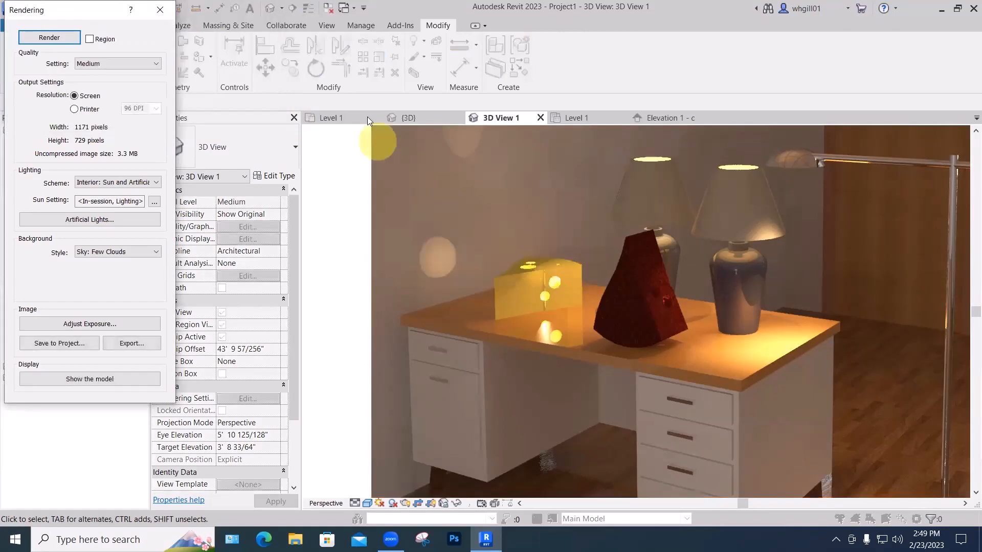
{"action": "left_click", "coordinate": [160, 9]}
- Open the vertical cheese's family for editing and show its Front elevation
{"action": "left_click", "coordinate": [661, 332]}
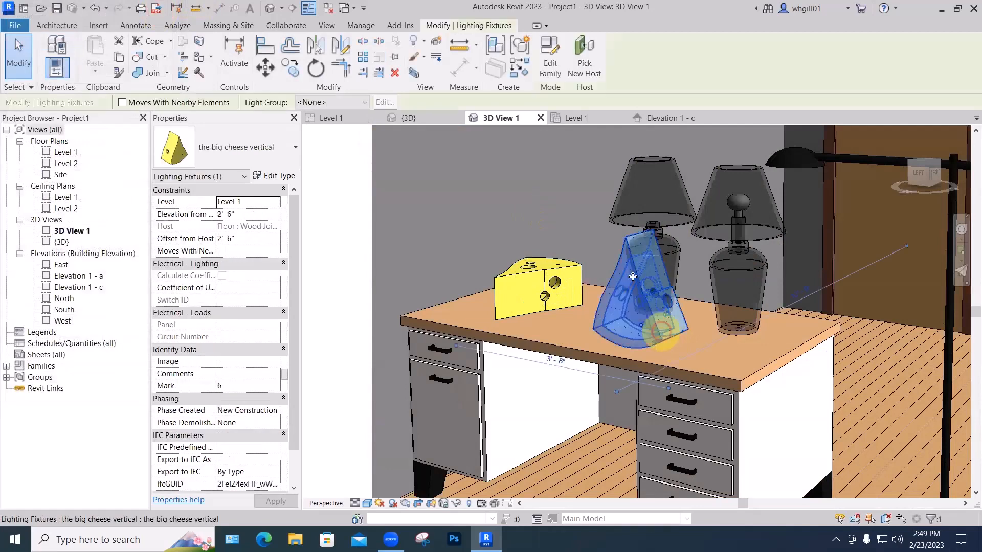
{"action": "left_click", "coordinate": [550, 72]}
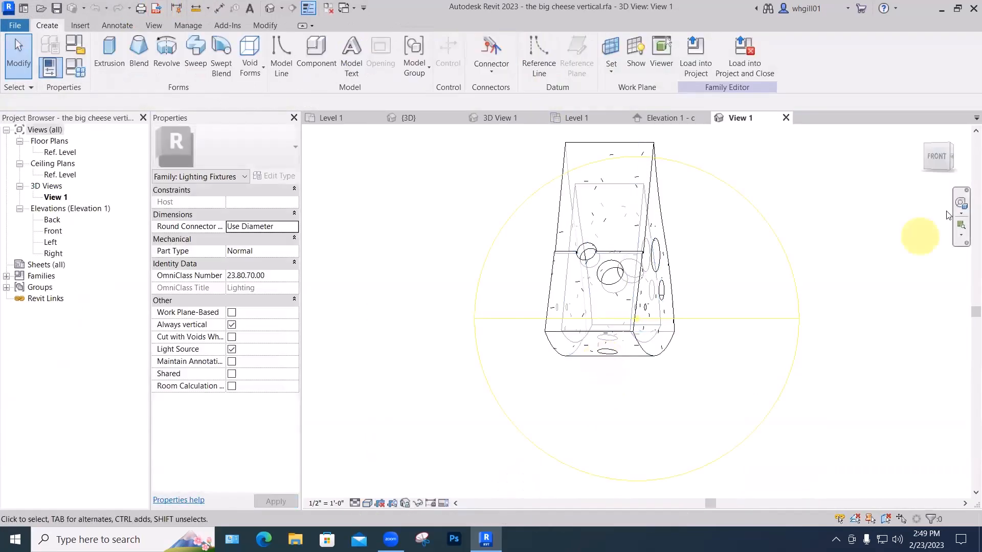
{"action": "double_click", "coordinate": [53, 232]}
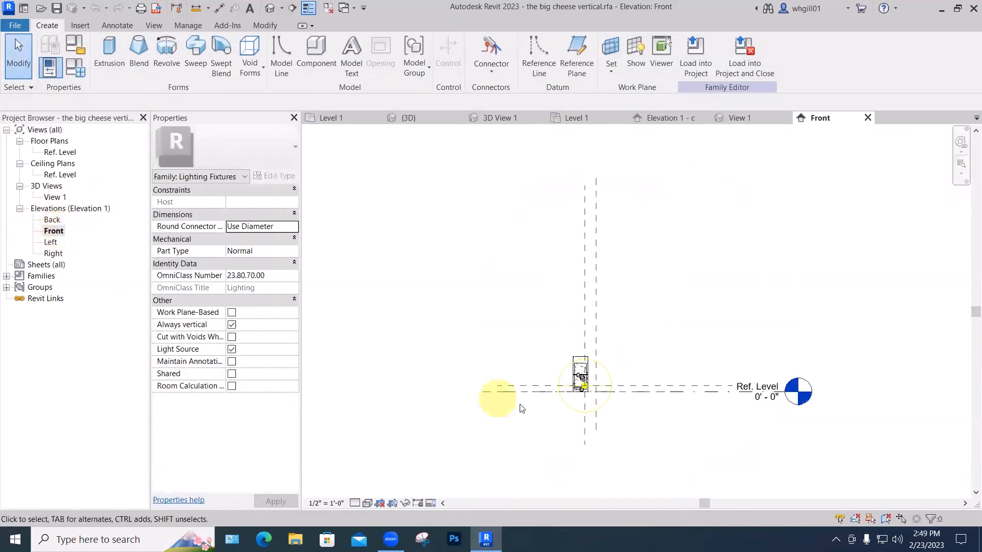
{"action": "scroll", "coordinate": [587, 399], "scroll_direction": "up", "scroll_amount": 6}
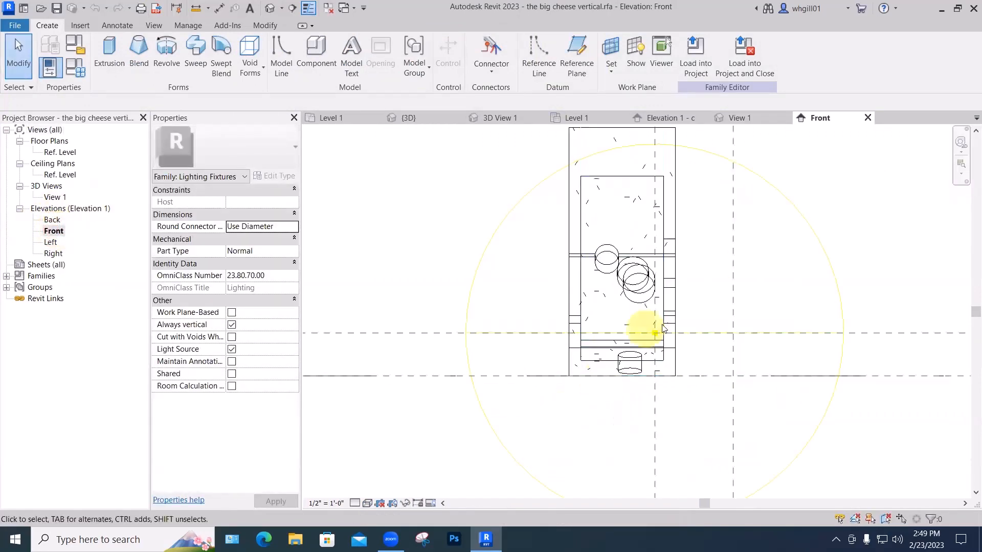
{"action": "scroll", "coordinate": [677, 378], "scroll_direction": "down", "scroll_amount": 2}
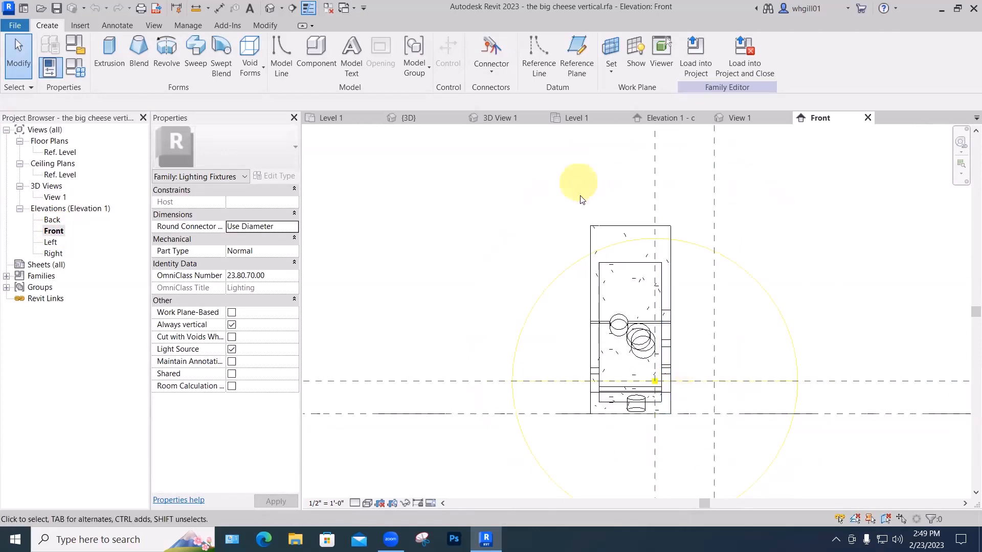
- Nudge all the cheese geometry to the right until it is roughly centred on the vertical reference plane through the light source
{"action": "left_click_drag", "start_coordinate": [594, 277], "coordinate": [691, 426]}
{"action": "key", "text": "Right"}
{"action": "key", "text": "Right"}
{"action": "key", "text": "Right"}
{"action": "key", "text": "Right"}
{"action": "key", "text": "Right"}
{"action": "key", "text": "Right"}
{"action": "key", "text": "Right"}
{"action": "key", "text": "Right"}
{"action": "key", "text": "Right"}
{"action": "key", "text": "Right"}
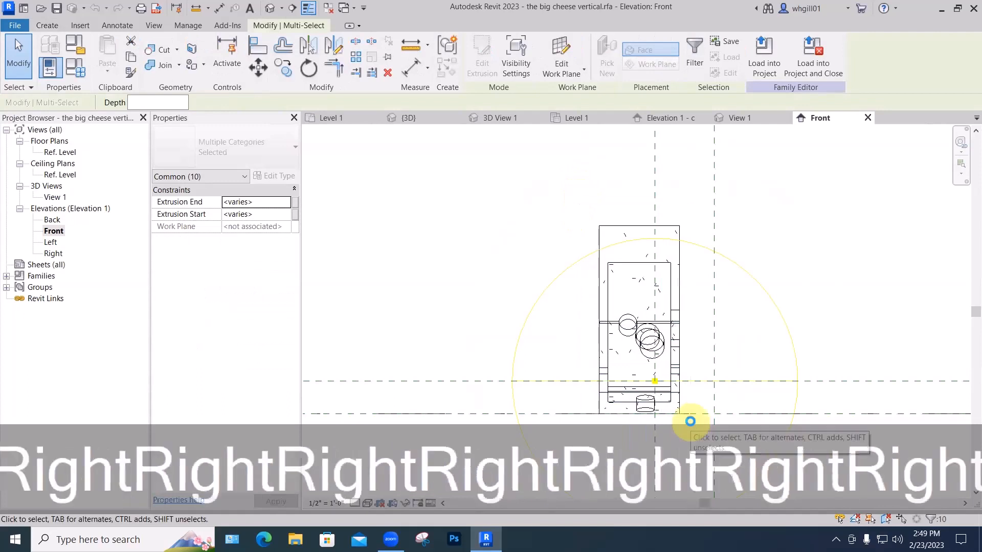
{"action": "key", "text": "Right"}
{"action": "key", "text": "Right"}
{"action": "key", "text": "Right"}
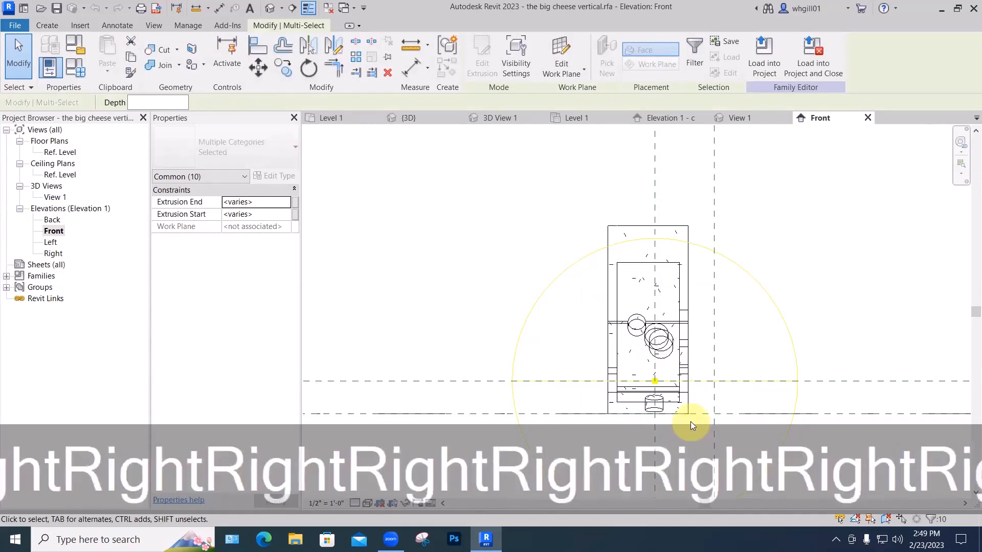
- Nudge the light source upward until its centre sits at the large holes in the middle of the cheese, and clear the selection
{"action": "left_click", "coordinate": [768, 382]}
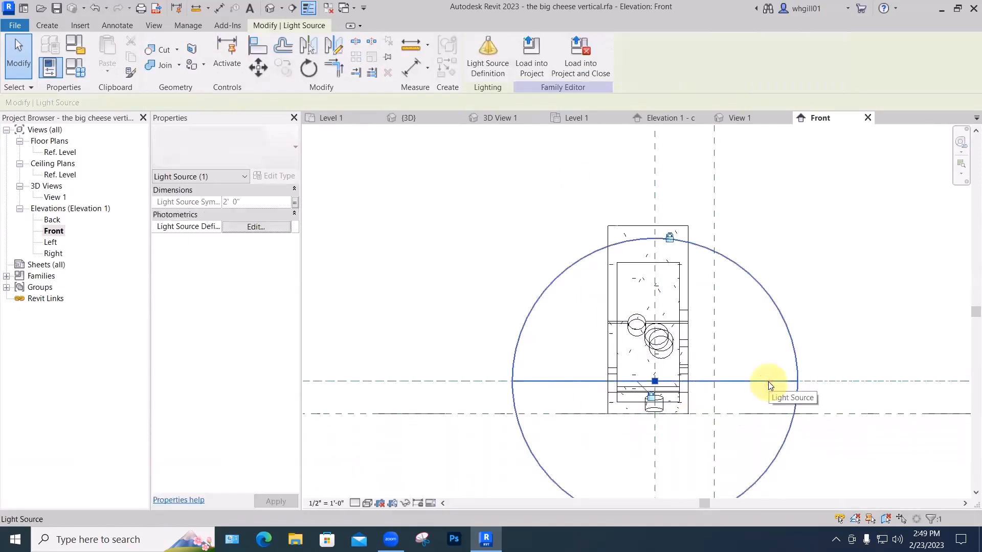
{"action": "key", "text": "Up"}
{"action": "key", "text": "Up"}
{"action": "key", "text": "Up"}
{"action": "key", "text": "Up"}
{"action": "key", "text": "Up"}
{"action": "key", "text": "Up"}
{"action": "key", "text": "Up"}
{"action": "key", "text": "Up"}
{"action": "key", "text": "Up"}
{"action": "key", "text": "Up"}
{"action": "key", "text": "Up"}
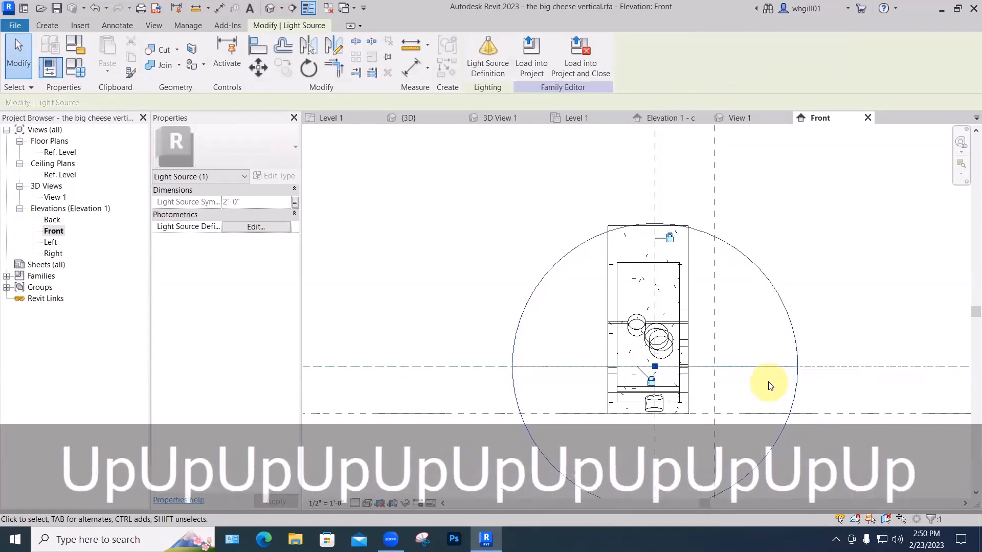
{"action": "key", "text": "Up"}
{"action": "key", "text": "Up"}
{"action": "key", "text": "Up"}
{"action": "key", "text": "Up"}
{"action": "key", "text": "Up"}
{"action": "key", "text": "Up"}
{"action": "key", "text": "Up"}
{"action": "key", "text": "Up"}
{"action": "key", "text": "Up"}
{"action": "key", "text": "Up"}
{"action": "key", "text": "Up"}
{"action": "key", "text": "Up"}
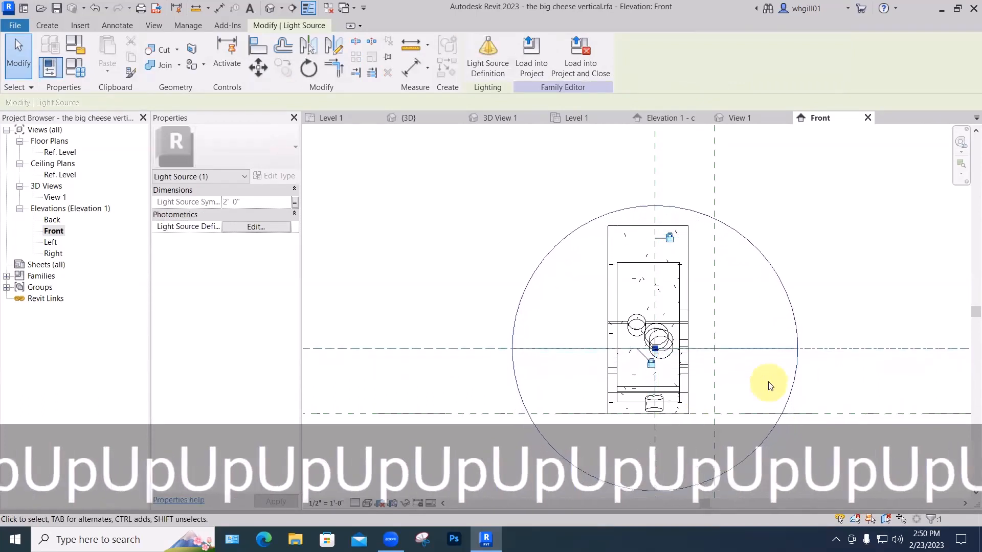
{"action": "key", "text": "Up"}
{"action": "key", "text": "Up"}
{"action": "key", "text": "Up"}
{"action": "key", "text": "Up"}
{"action": "key", "text": "Up"}
{"action": "key", "text": "Up"}
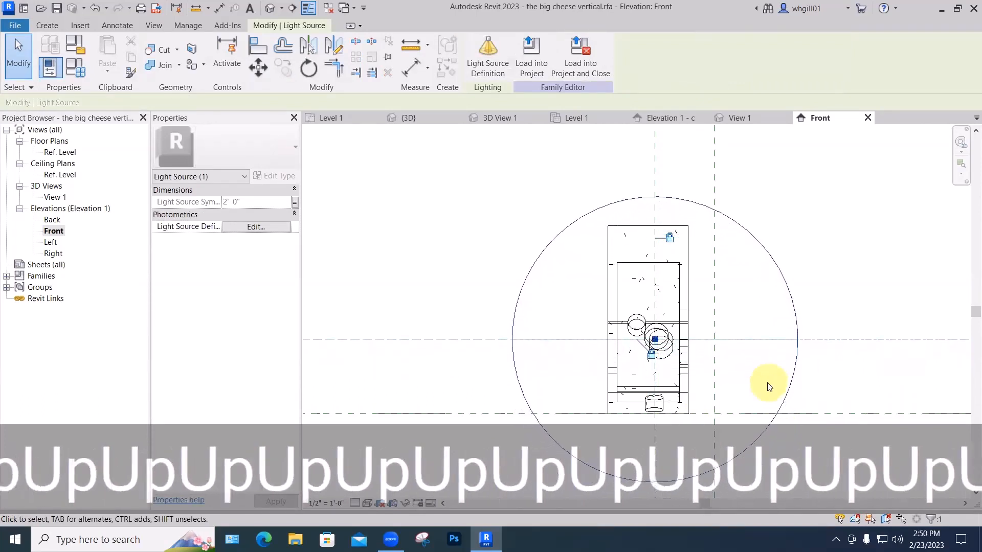
{"action": "left_click", "coordinate": [768, 387]}
- In the Left elevation, nudge the Light Source Elevation reference plane down to about 5" above the reference level and clear the selection
{"action": "left_click", "coordinate": [51, 242]}
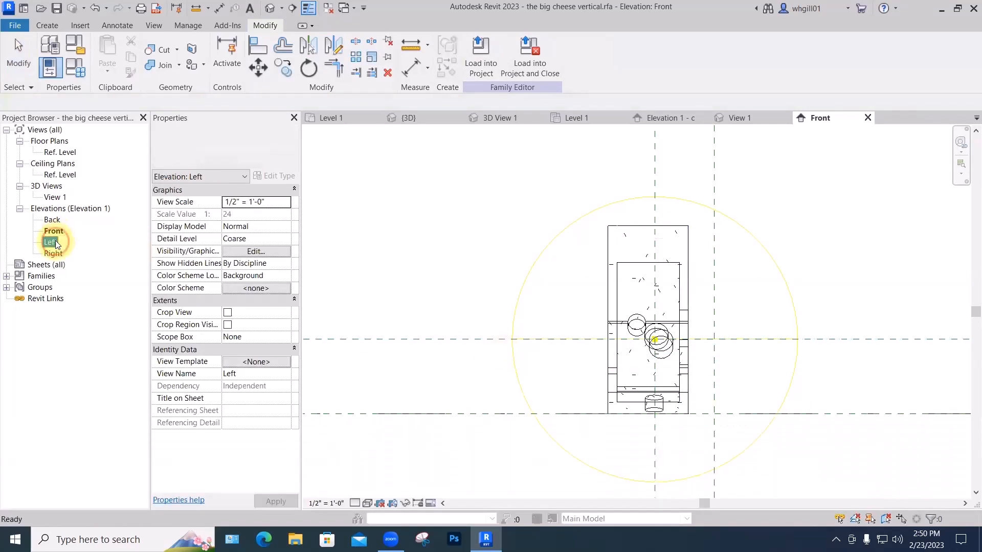
{"action": "double_click", "coordinate": [52, 243]}
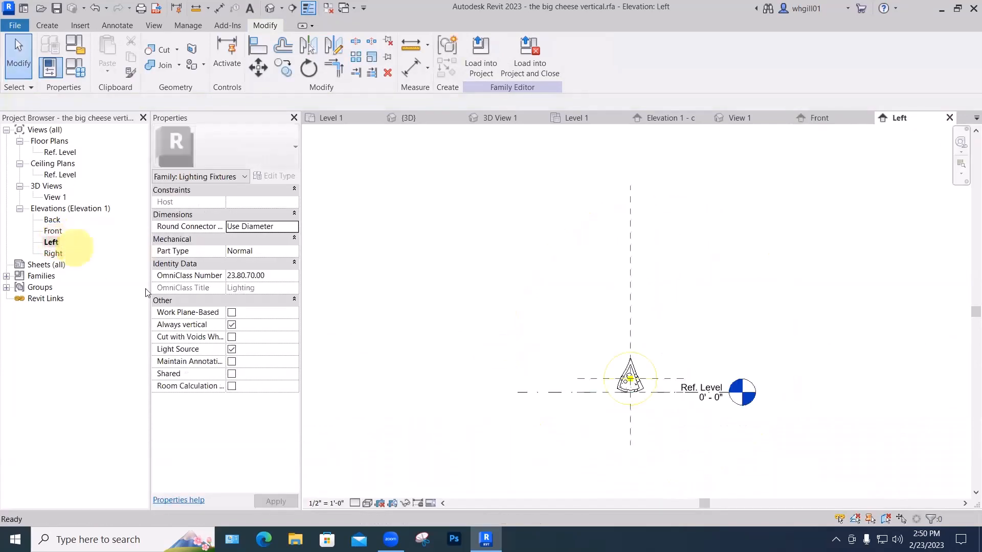
{"action": "scroll", "coordinate": [692, 333], "scroll_direction": "up", "scroll_amount": 6}
{"action": "middle_click_drag", "start_coordinate": [697, 333], "coordinate": [691, 206]}
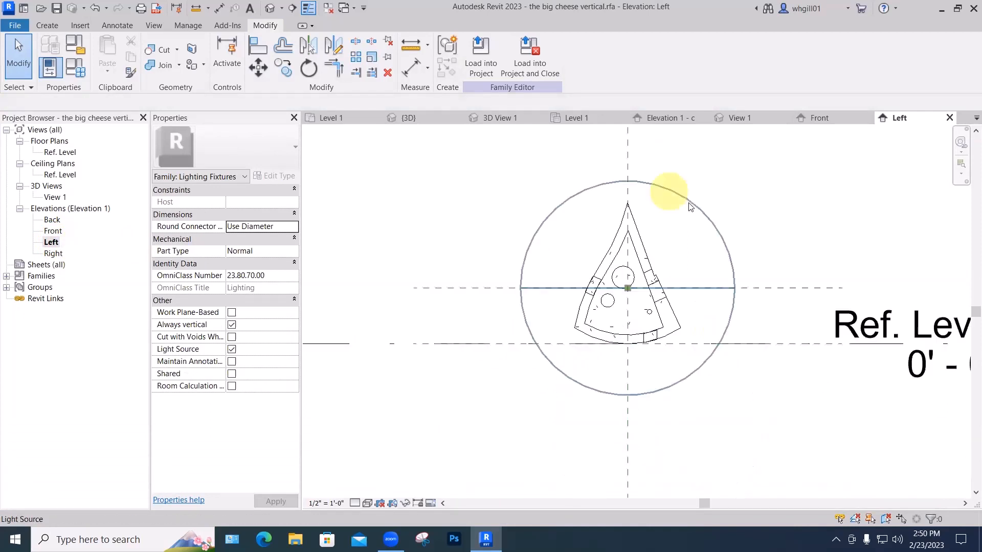
{"action": "left_click", "coordinate": [755, 290]}
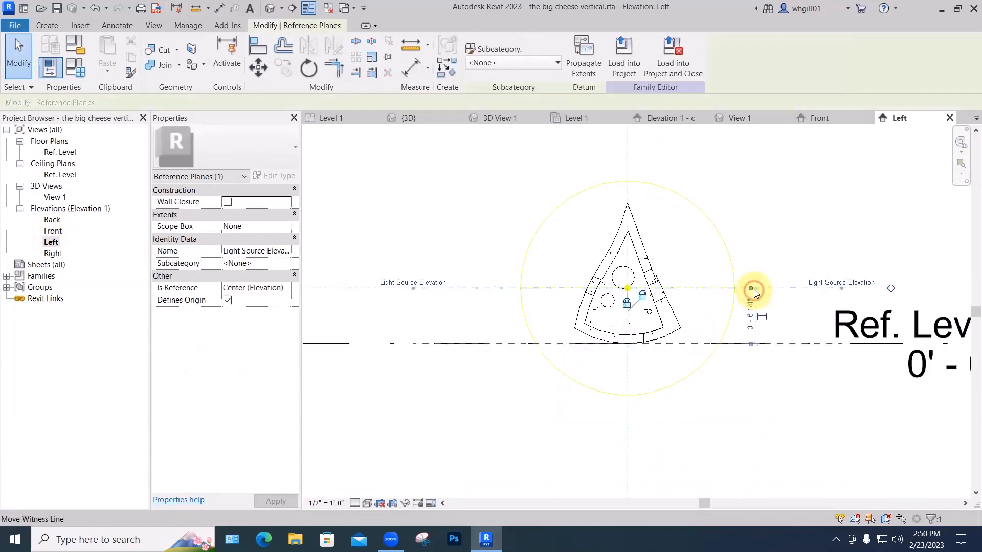
{"action": "key", "text": "Down"}
{"action": "key", "text": "Down"}
{"action": "key", "text": "Down"}
{"action": "key", "text": "Down"}
{"action": "key", "text": "Down"}
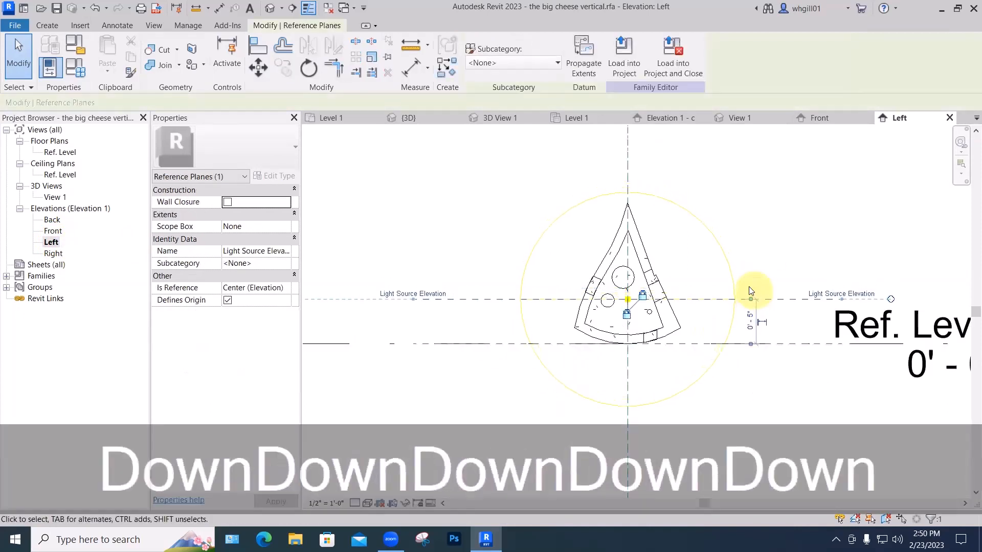
{"action": "left_click", "coordinate": [748, 246]}
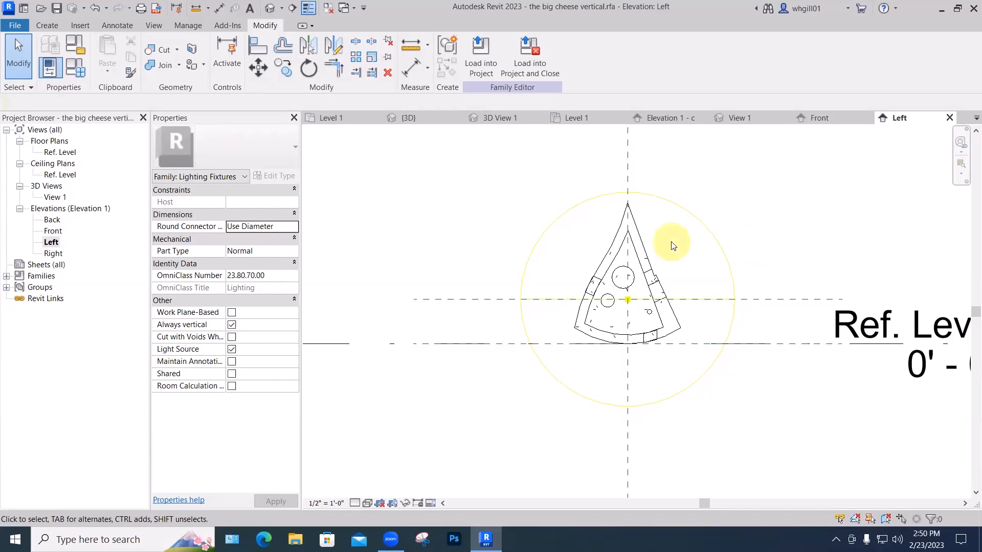
{"action": "left_click", "coordinate": [735, 118]}
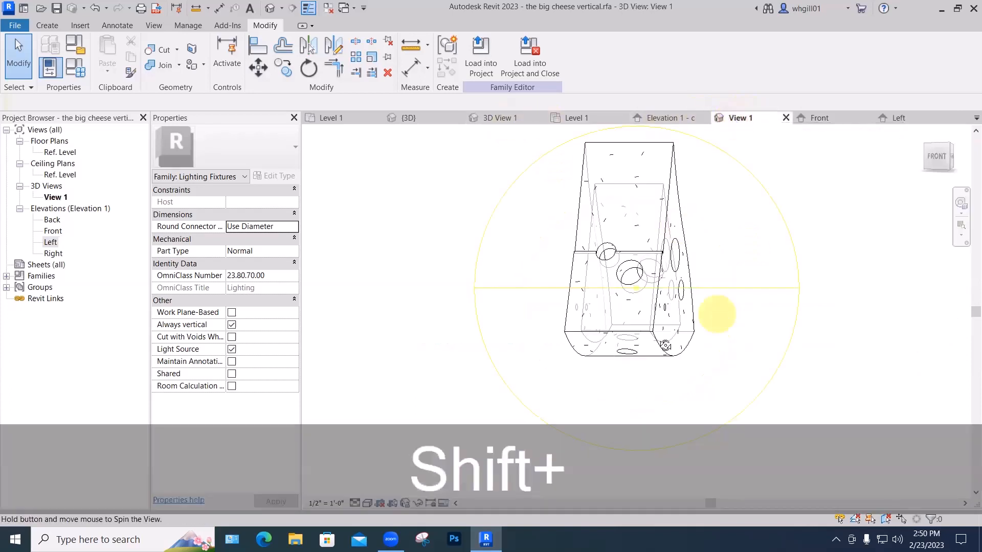
{"action": "middle_click_drag", "start_coordinate": [716, 314], "coordinate": [596, 329], "text": "shift"}
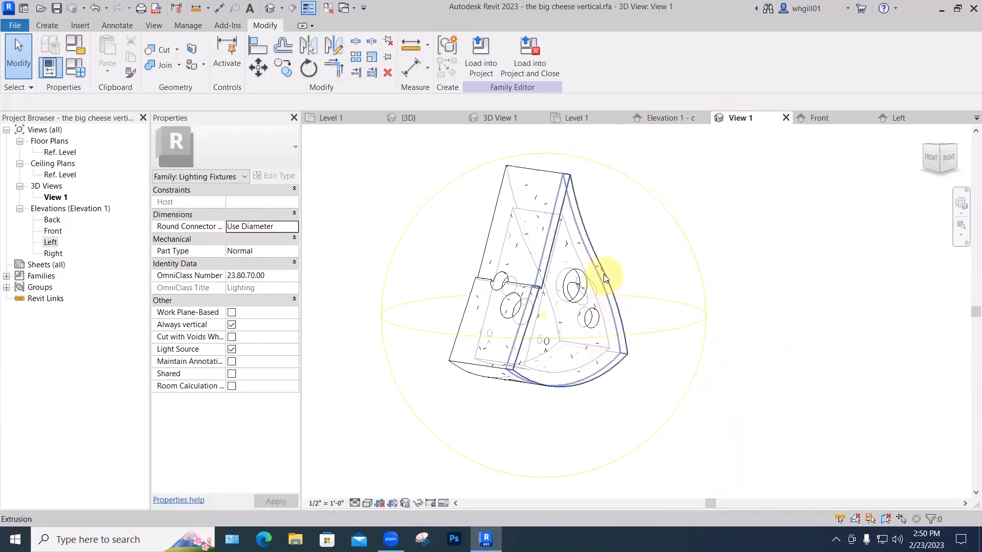
{"action": "left_click", "coordinate": [604, 275]}
{"action": "left_click", "coordinate": [639, 268]}
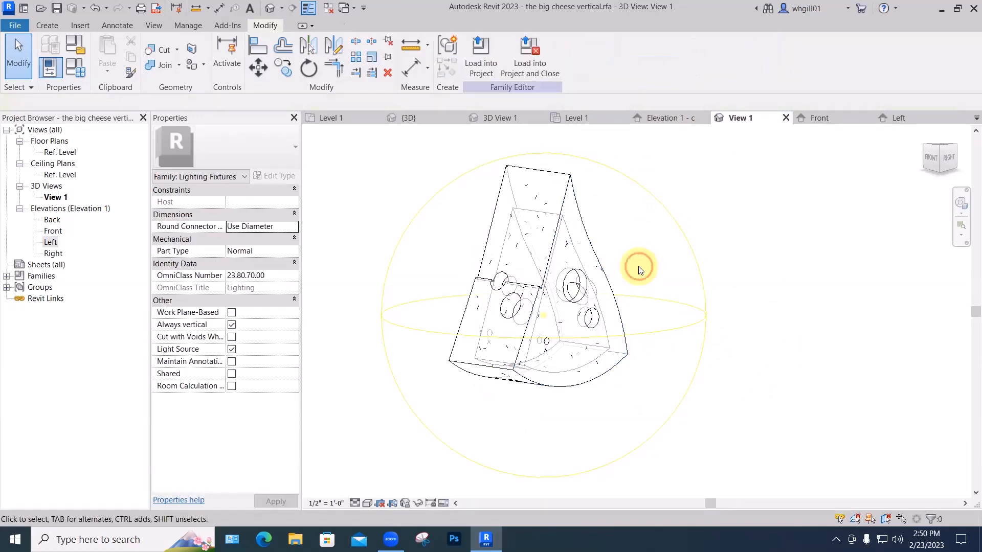
{"action": "left_click", "coordinate": [608, 283]}
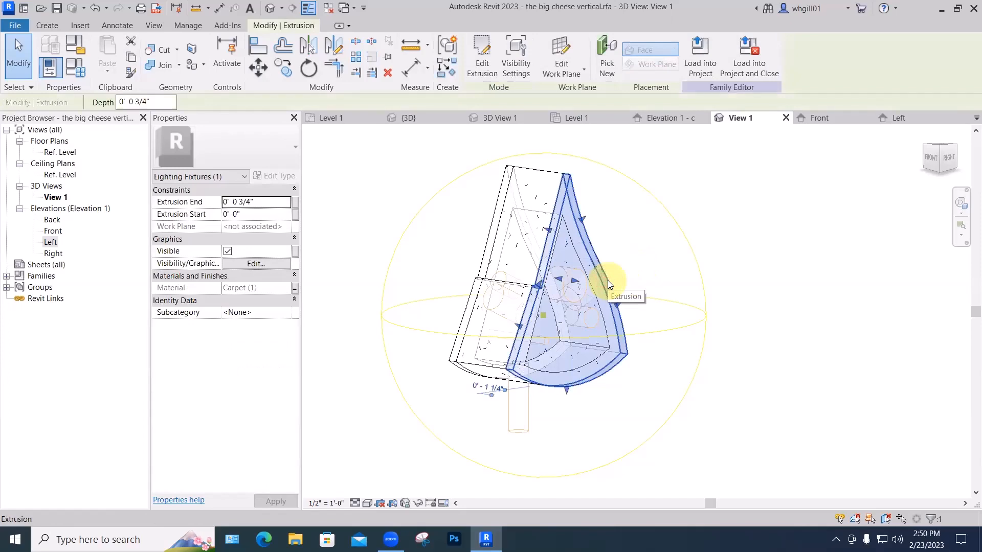
{"action": "key", "text": "m"}
{"action": "key", "text": "v"}
{"action": "left_click", "coordinate": [608, 282]}
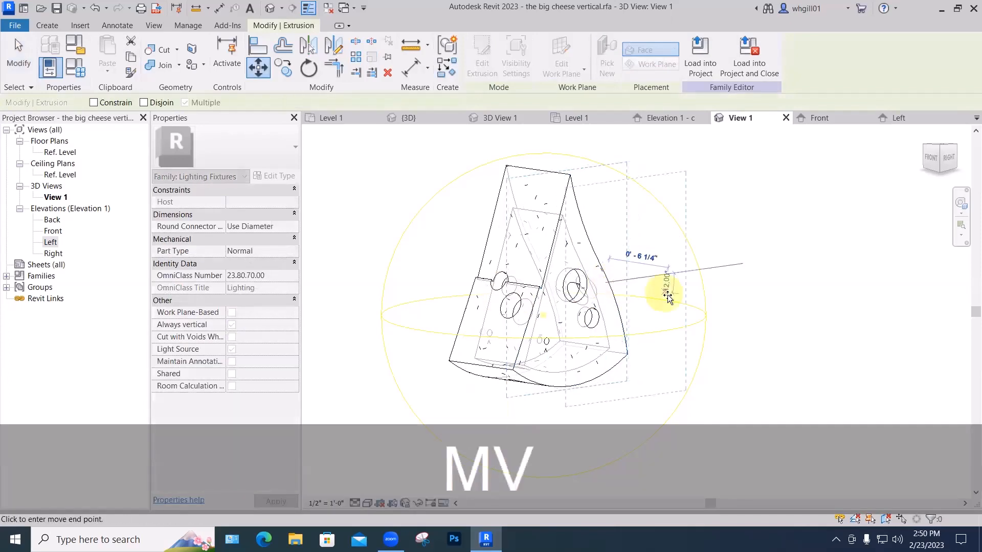
{"action": "key", "text": "Escape"}
{"action": "key", "text": "Escape"}
{"action": "key", "text": "Escape"}
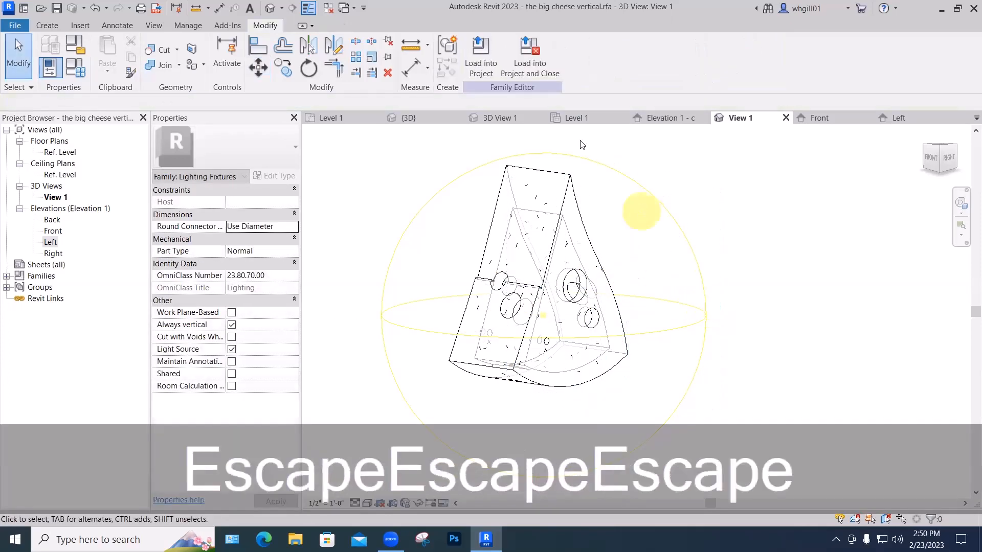
- In the Ref. Level floor plan, move the cheese's 3/4" thick right side panel 1' horizontally outward, away from the body
{"action": "double_click", "coordinate": [60, 152]}
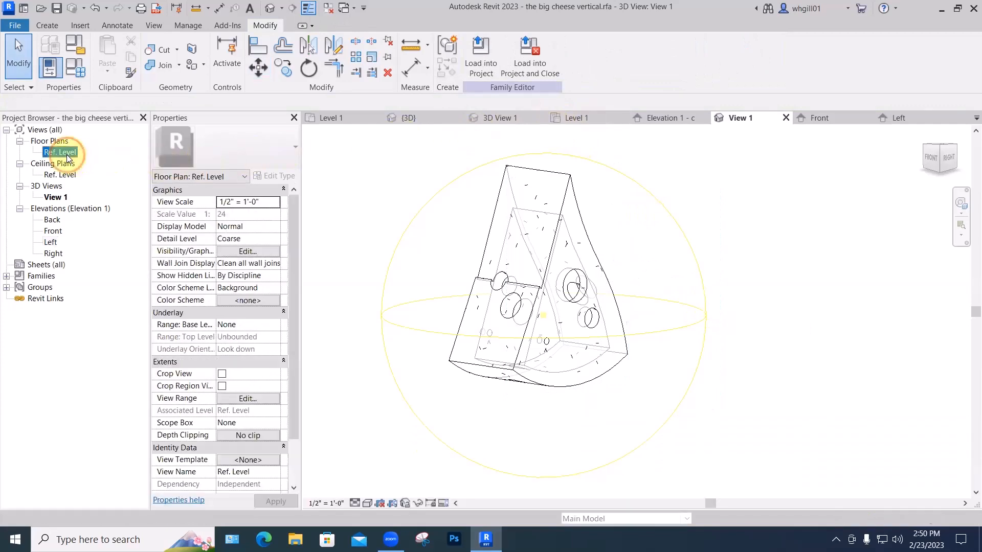
{"action": "scroll", "coordinate": [634, 313], "scroll_direction": "up", "scroll_amount": 5}
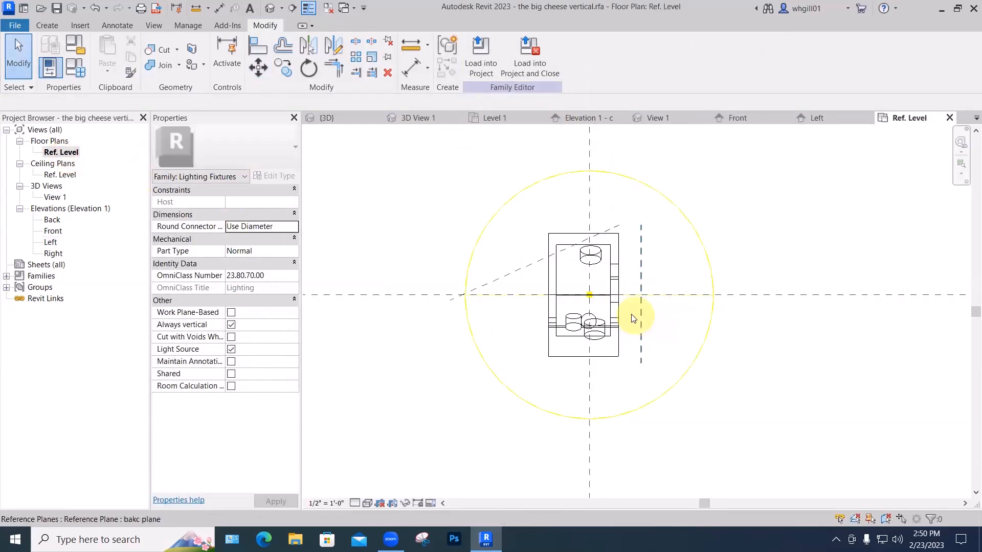
{"action": "left_click", "coordinate": [617, 313]}
{"action": "key", "text": "m"}
{"action": "key", "text": "v"}
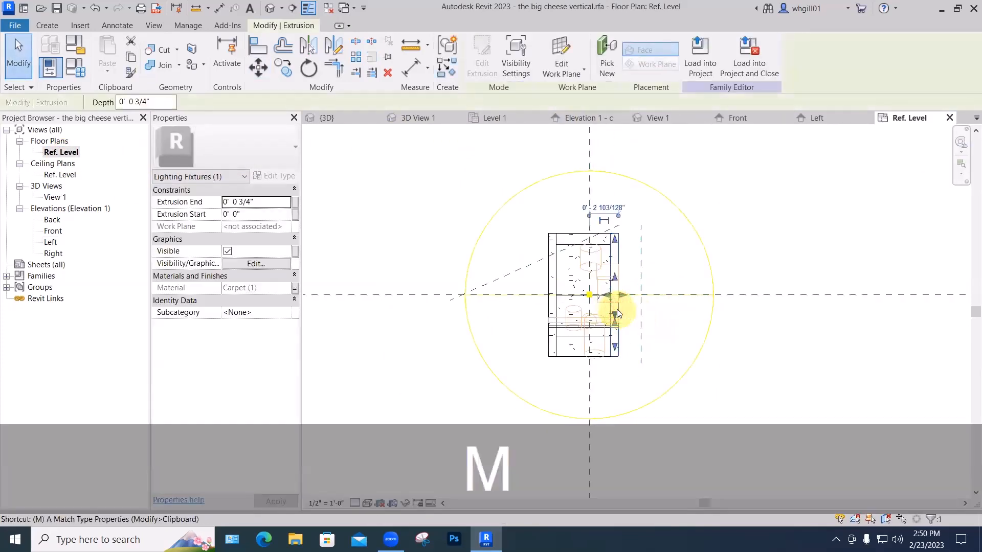
{"action": "left_click", "coordinate": [618, 311]}
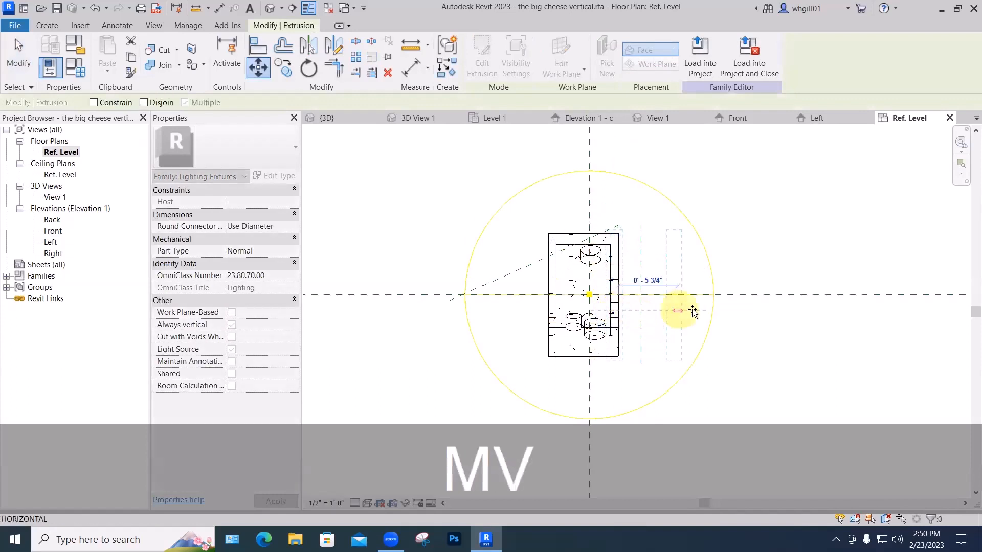
{"action": "type", "text": "1'"}
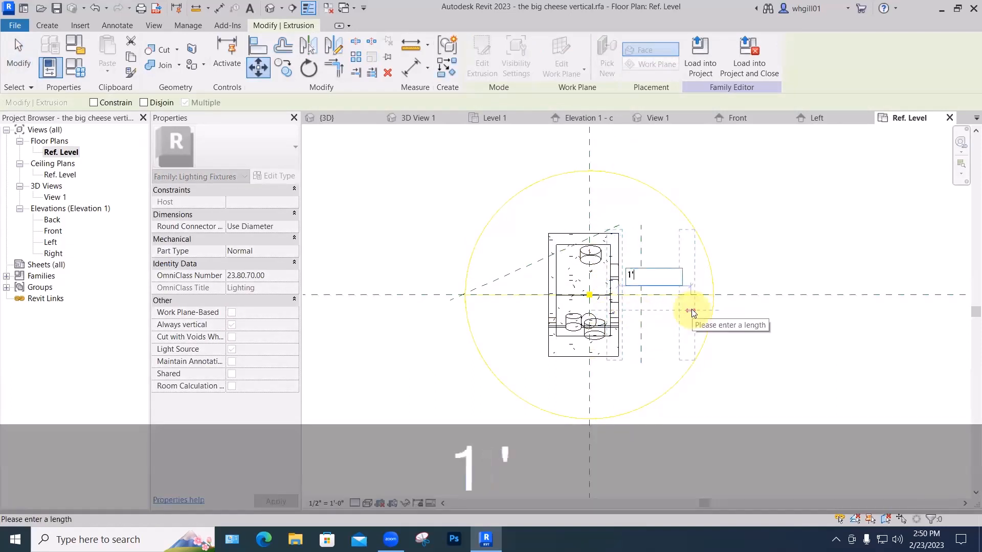
{"action": "key", "text": "Return"}
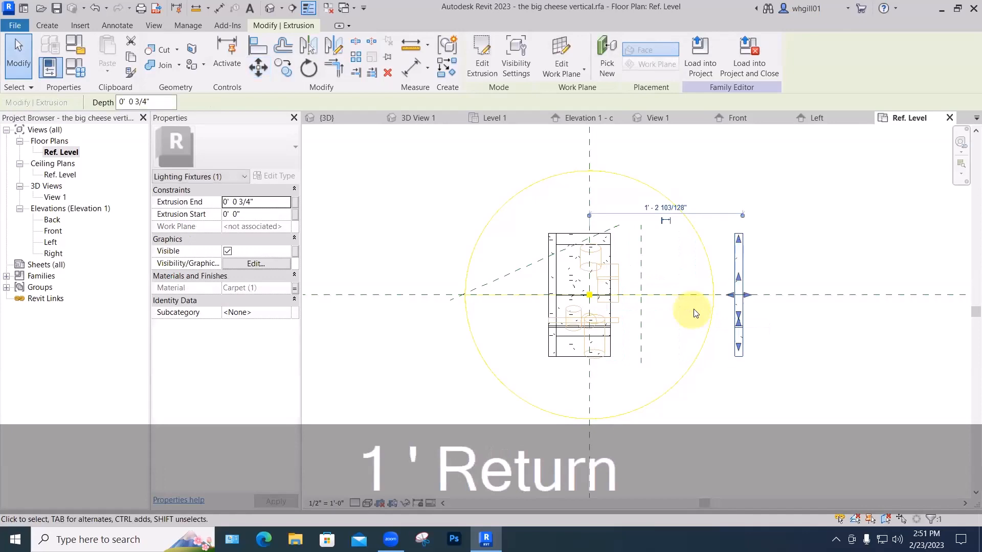
{"action": "key", "text": "Escape"}
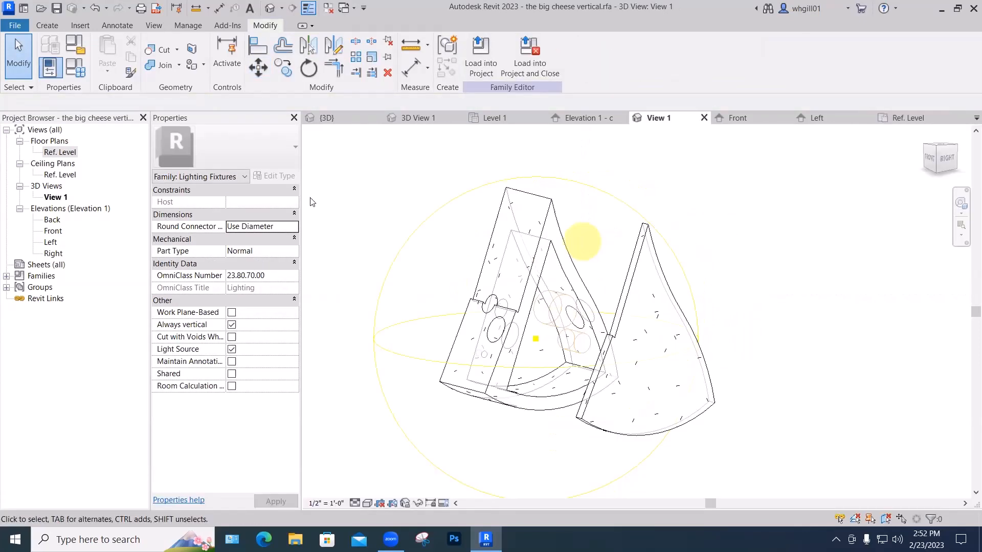
- Create a new material in the family and rename it white
{"action": "key", "text": "m"}
{"action": "key", "text": "m"}
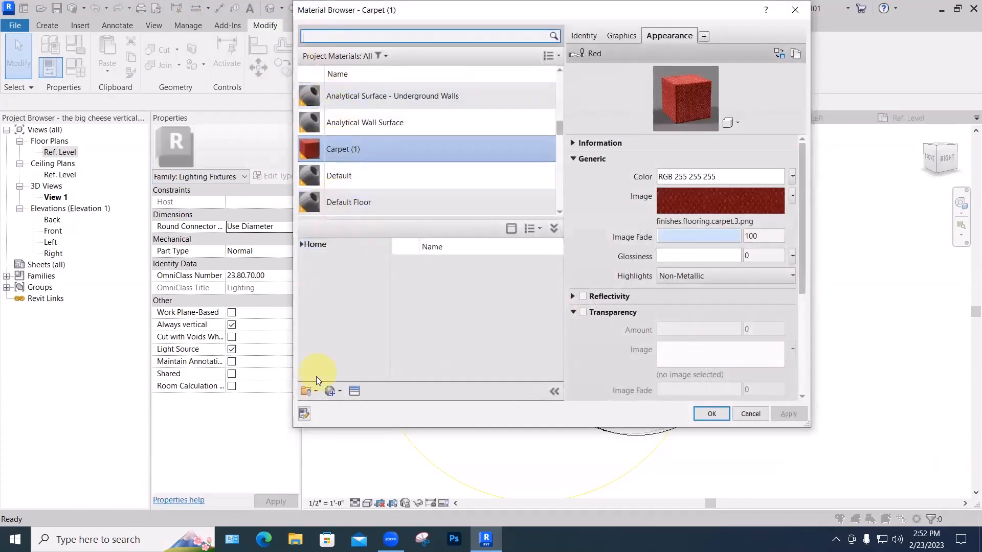
{"action": "left_click", "coordinate": [331, 393]}
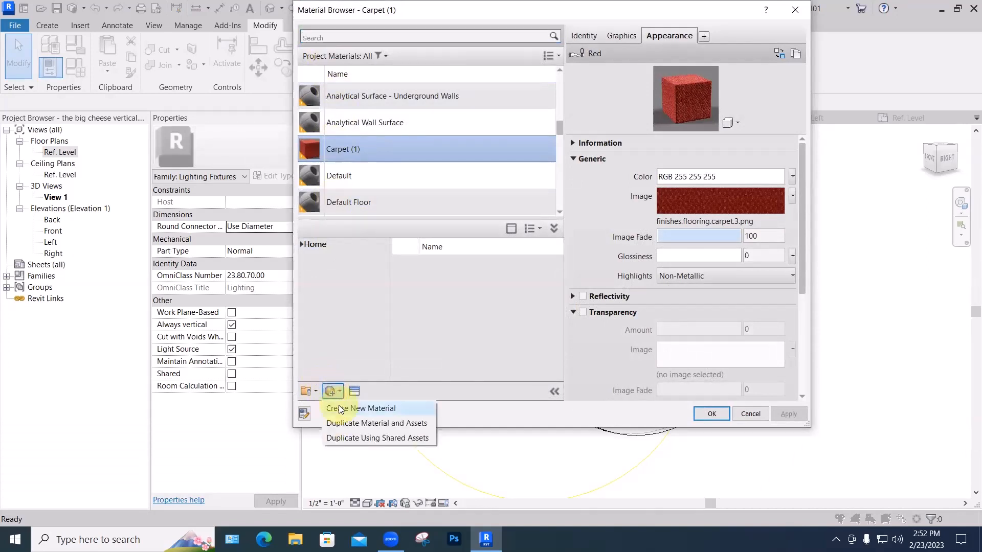
{"action": "left_click", "coordinate": [344, 408]}
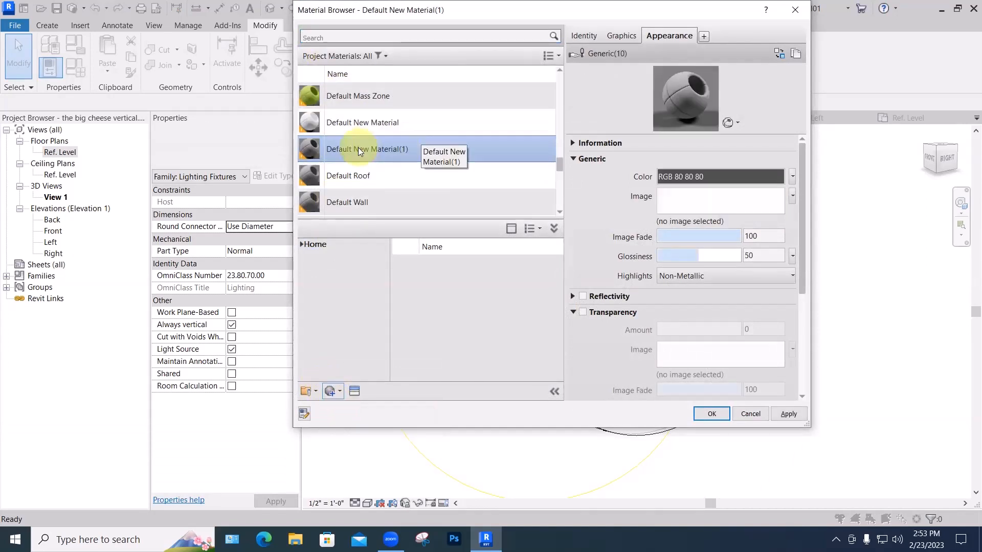
{"action": "right_click", "coordinate": [358, 147]}
{"action": "left_click", "coordinate": [389, 194]}
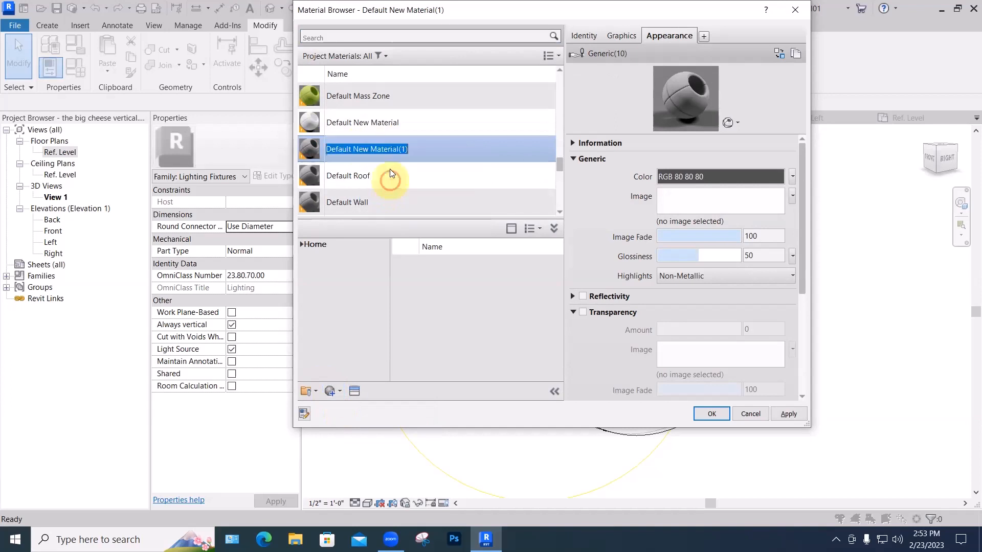
{"action": "type", "text": "white"}
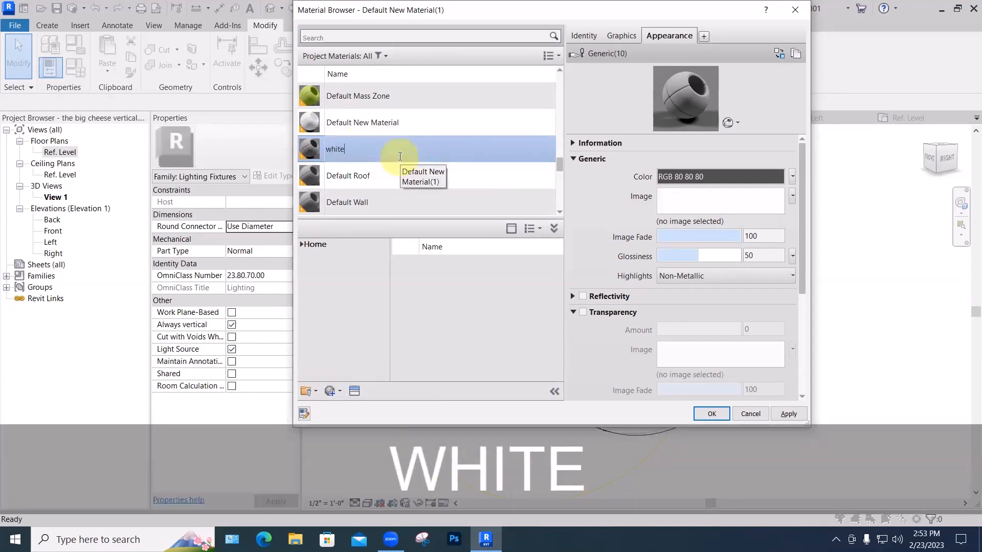
{"action": "key", "text": "Return"}
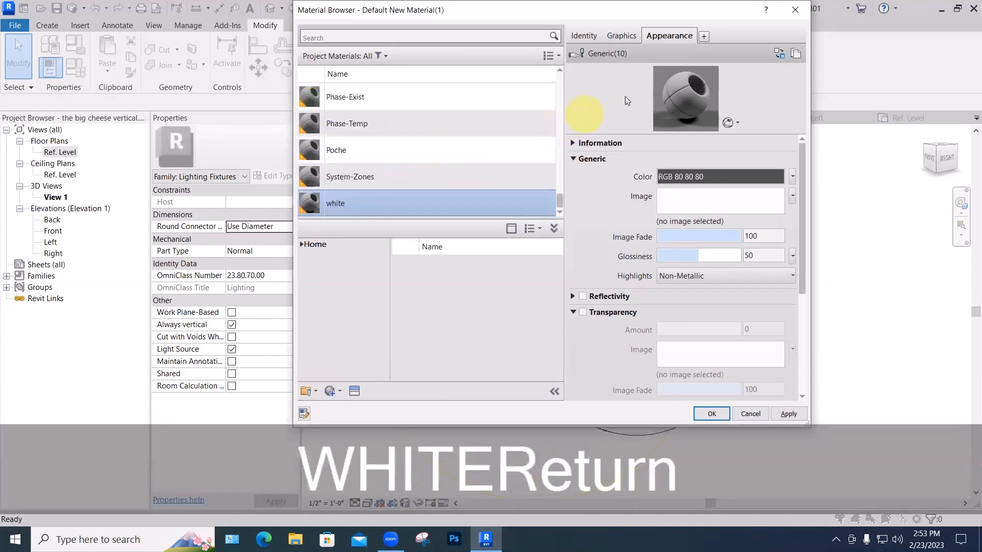
- Set the white material's appearance colour to White (RGB 255 255 255) and accept the material changes
{"action": "left_click", "coordinate": [688, 174]}
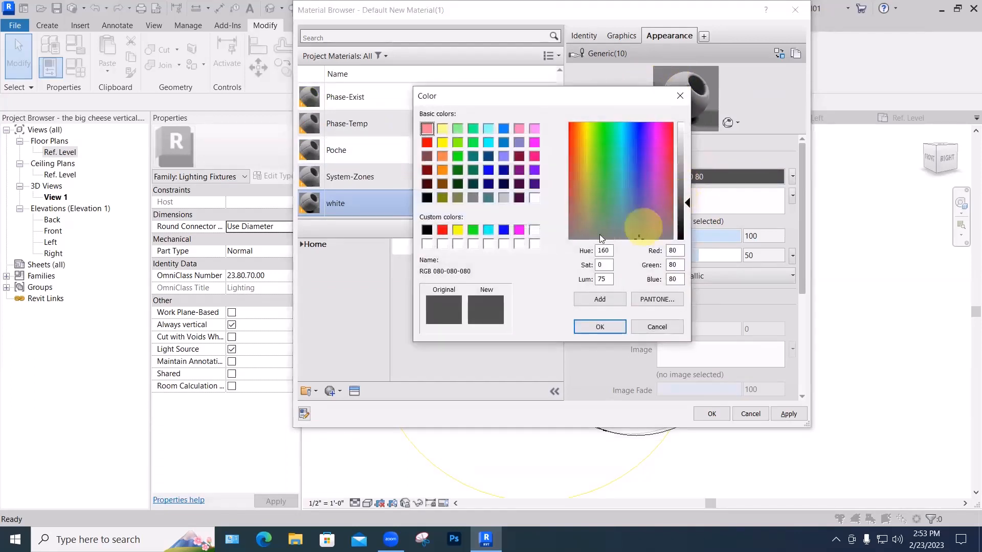
{"action": "left_click", "coordinate": [534, 198]}
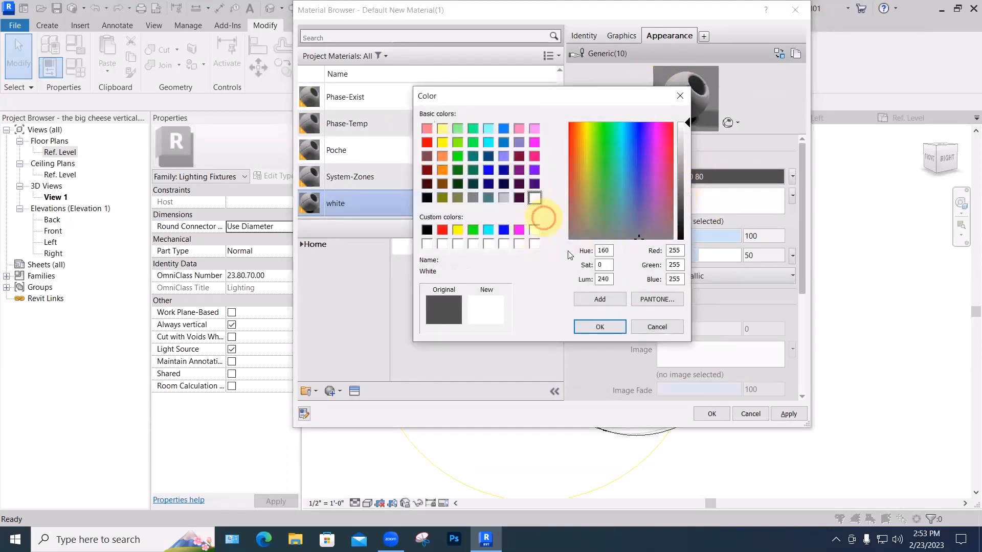
{"action": "left_click", "coordinate": [599, 326]}
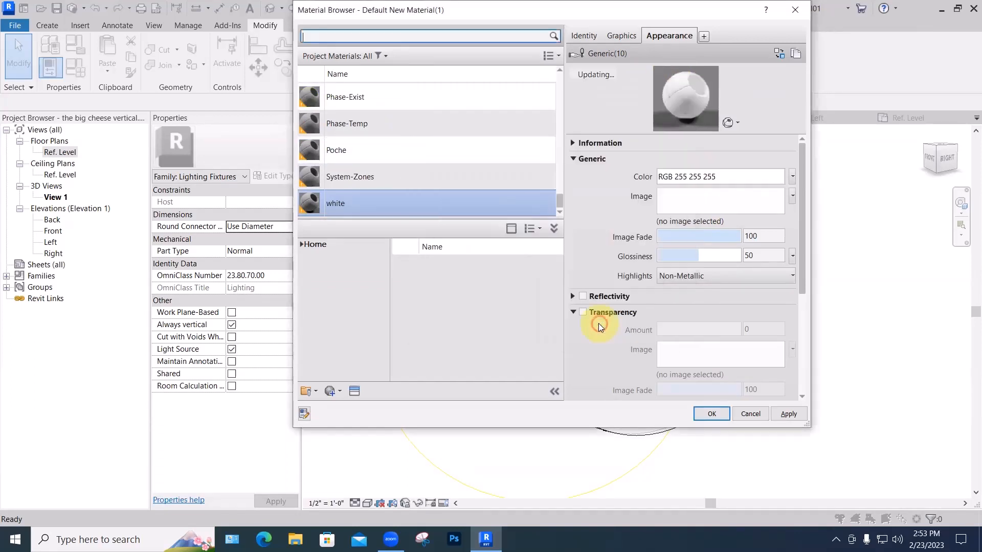
{"action": "left_click", "coordinate": [716, 414]}
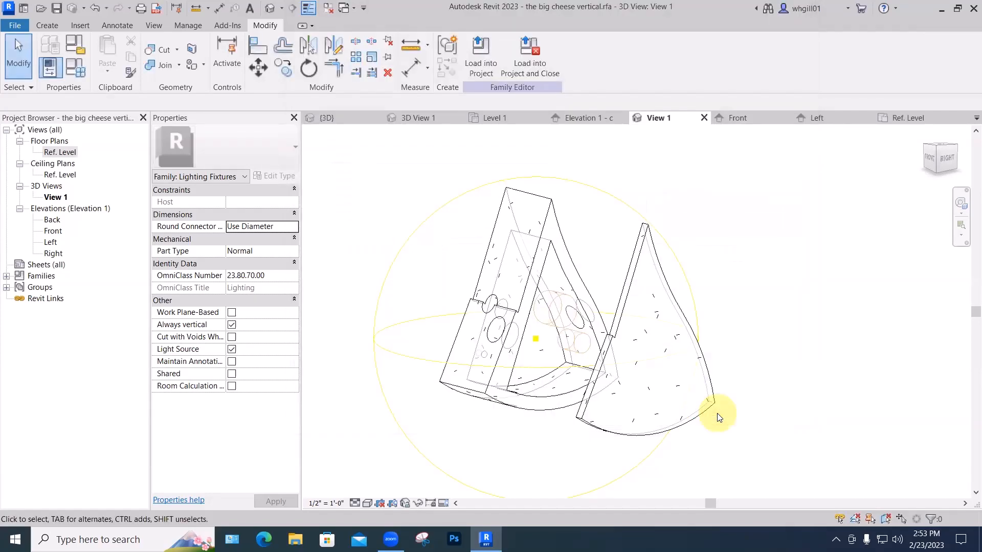
- Paint the back, bottom and far side interior faces of the hollow cheese body with the white material
{"action": "left_click", "coordinate": [377, 280]}
{"action": "key", "text": "p"}
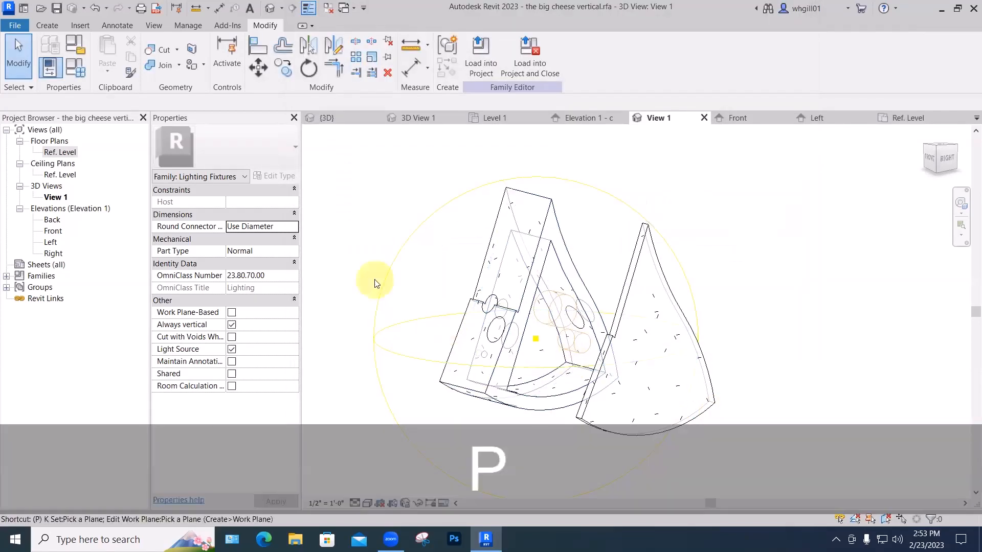
{"action": "key", "text": "t"}
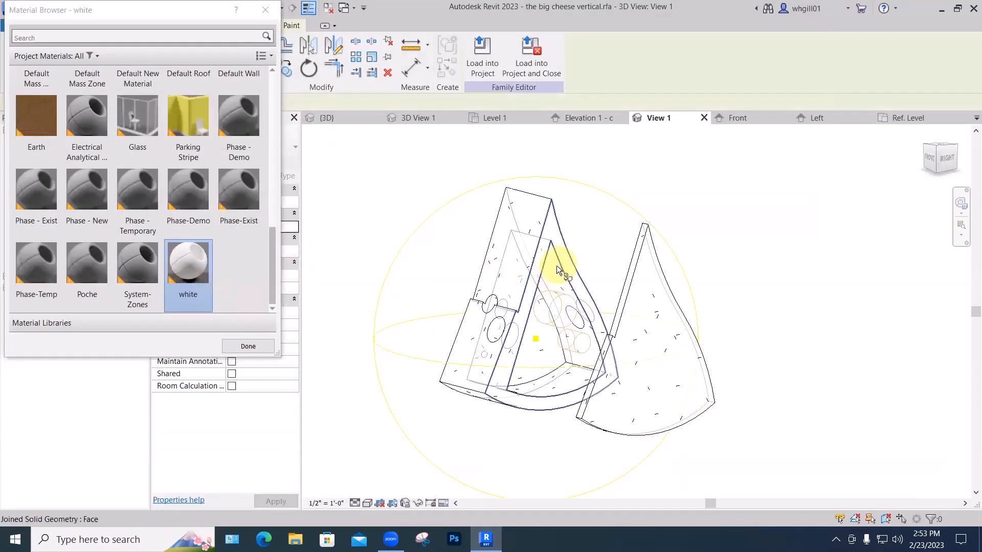
{"action": "scroll", "coordinate": [558, 268], "scroll_direction": "up", "scroll_amount": 2}
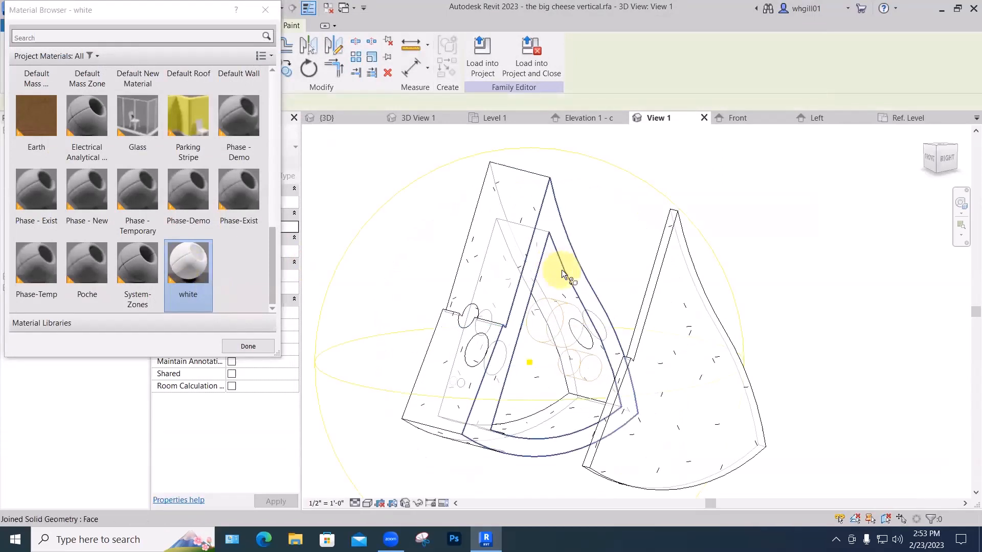
{"action": "key", "text": "Tab"}
{"action": "left_click", "coordinate": [561, 273]}
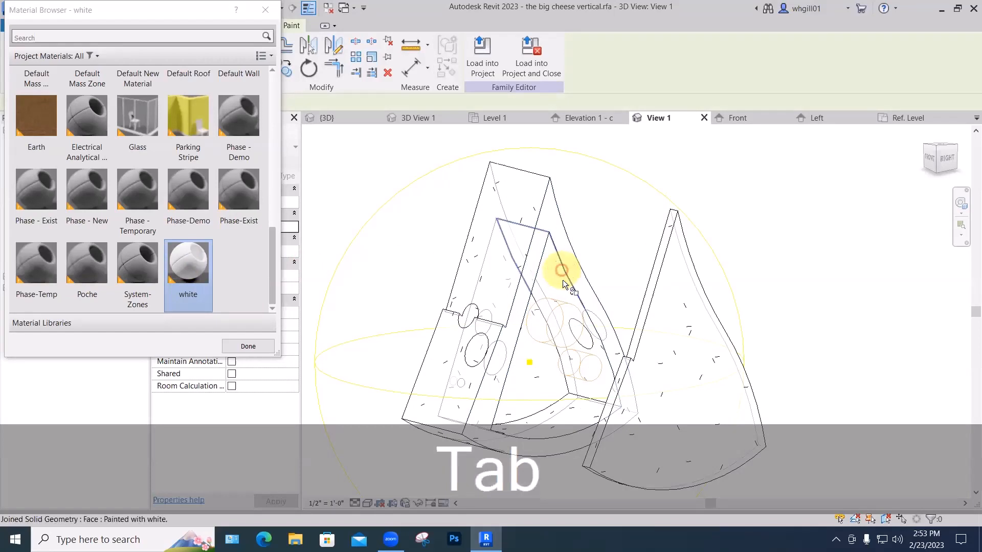
{"action": "key", "text": "Tab"}
{"action": "key", "text": "Tab"}
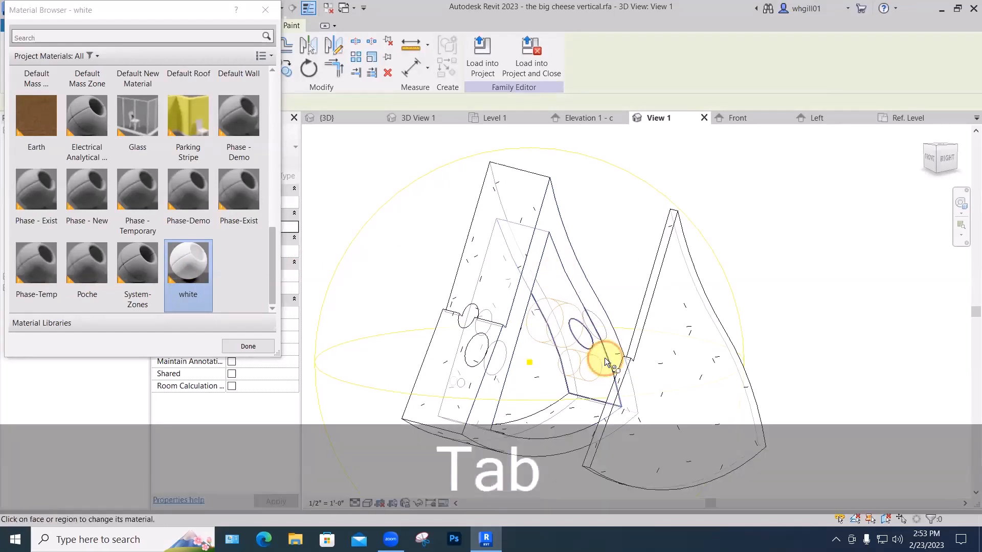
{"action": "key", "text": "Tab"}
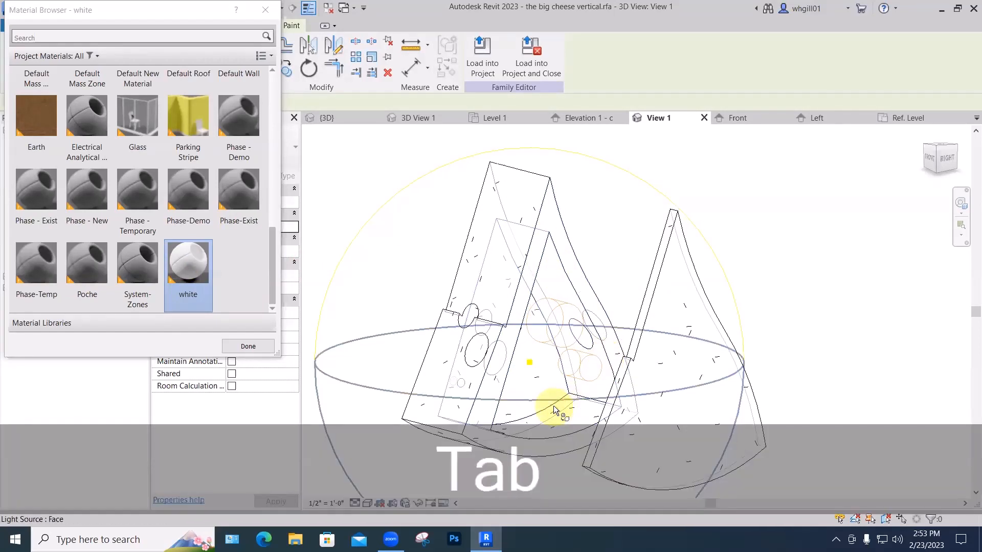
{"action": "key", "text": "Tab"}
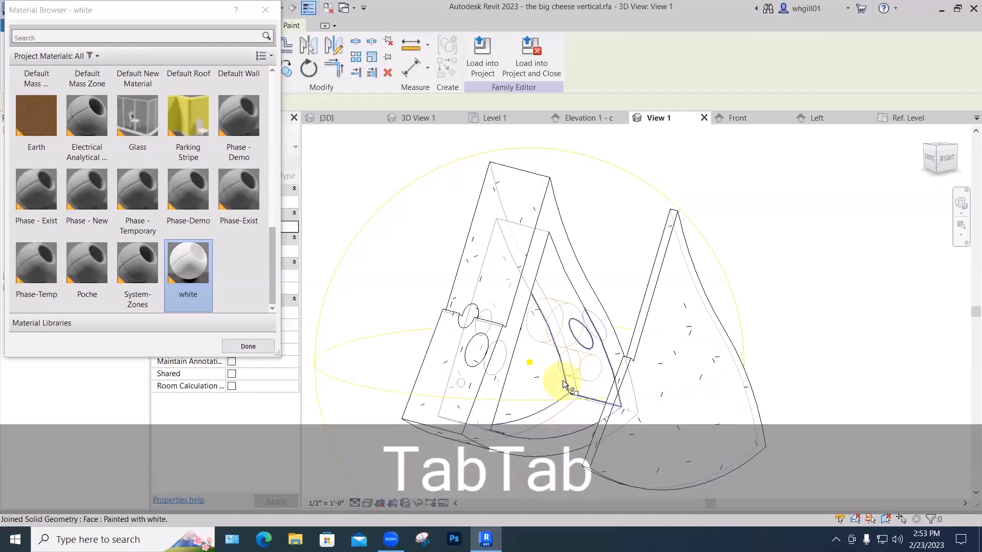
{"action": "key", "text": "Tab"}
{"action": "key", "text": "Tab"}
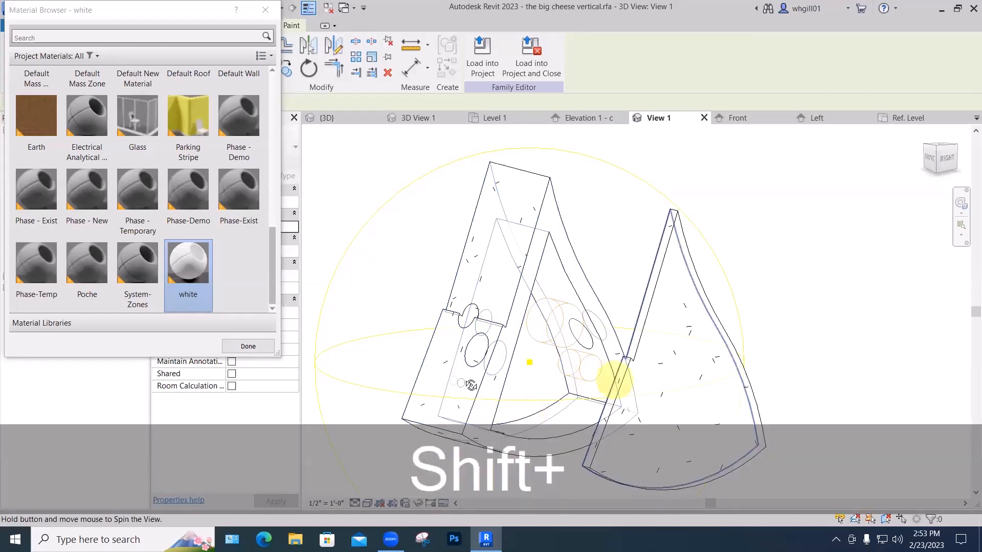
- Paint the inside of the body's front wall and the inner face of the detached side panel with the white material
{"action": "middle_click_drag", "start_coordinate": [596, 388], "coordinate": [474, 355], "text": "shift"}
{"action": "key", "text": "shift+Tab"}
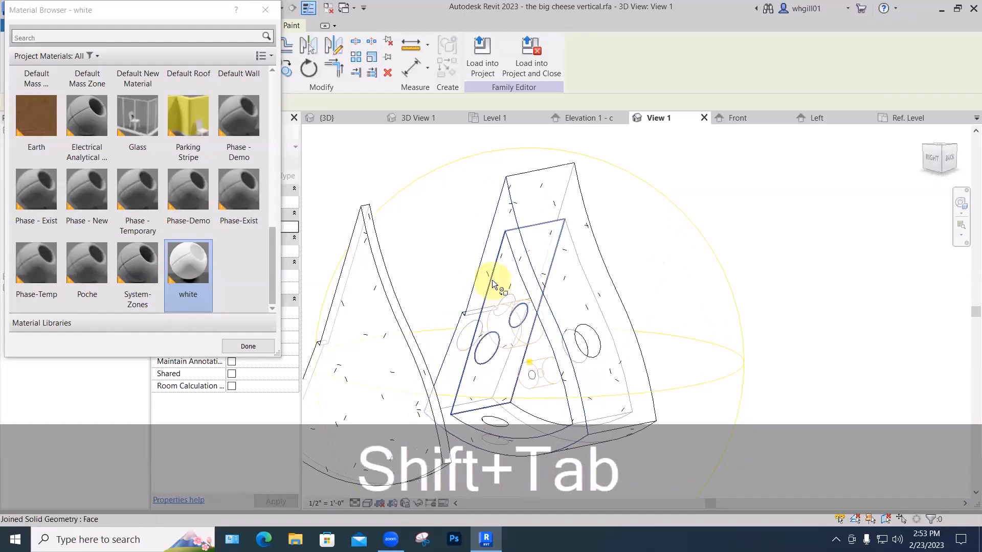
{"action": "left_click", "coordinate": [491, 280]}
{"action": "scroll", "coordinate": [492, 280], "scroll_direction": "down", "scroll_amount": 3}
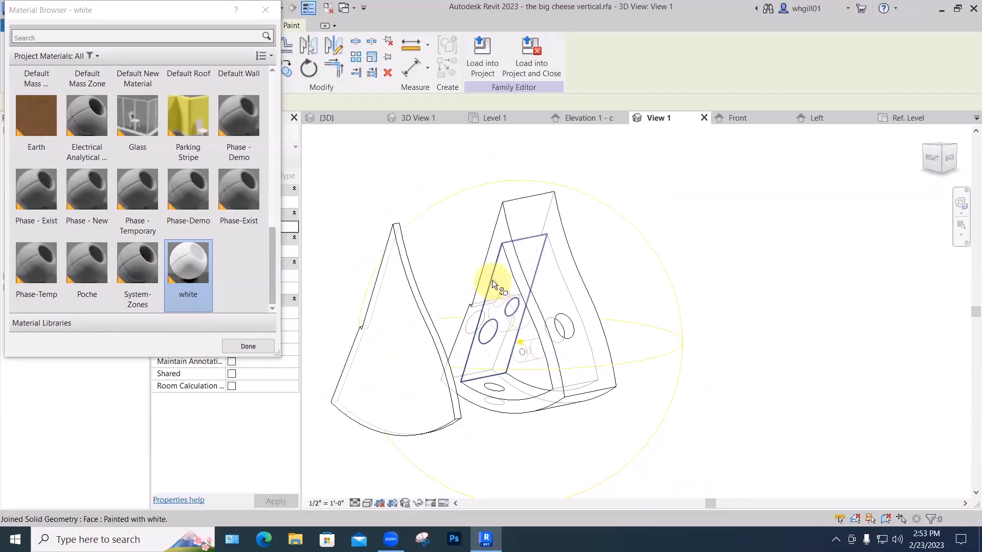
{"action": "middle_click_drag", "start_coordinate": [493, 301], "coordinate": [376, 314], "text": "shift"}
{"action": "left_click", "coordinate": [372, 302]}
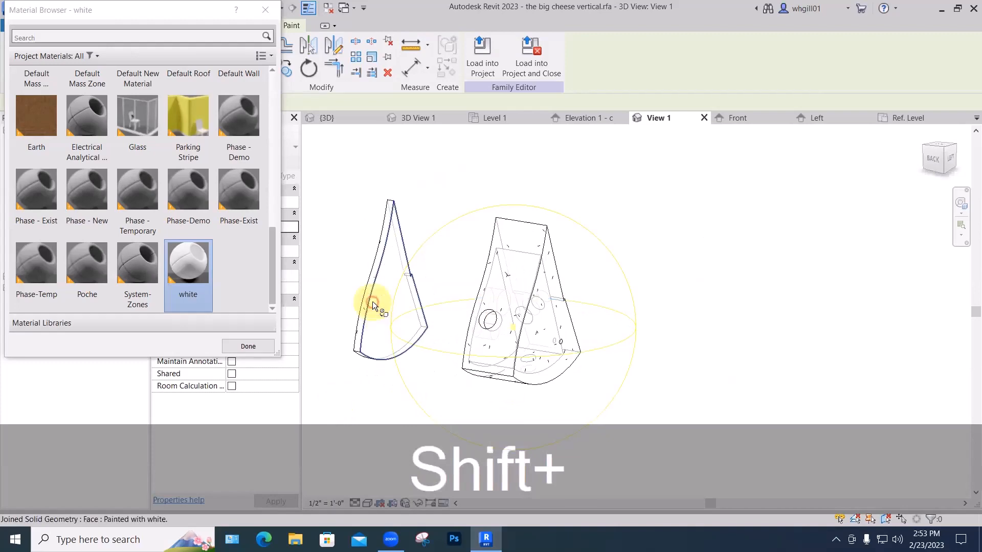
{"action": "key", "text": "Escape"}
{"action": "key", "text": "Escape"}
- In the Ref. Level floor plan, move the detached side panel 1' horizontally back against the cheese body
{"action": "mouse_move", "coordinate": [462, 203]}
{"action": "middle_mouse_down", "text": "shift"}
{"action": "mouse_move", "coordinate": [517, 225]}
{"action": "mouse_move", "coordinate": [670, 248]}
{"action": "mouse_move", "coordinate": [789, 293]}
{"action": "mouse_move", "coordinate": [756, 292]}
{"action": "mouse_move", "coordinate": [736, 312]}
{"action": "mouse_move", "coordinate": [780, 291]}
{"action": "mouse_move", "coordinate": [753, 271]}
{"action": "middle_mouse_up", "text": "shift"}
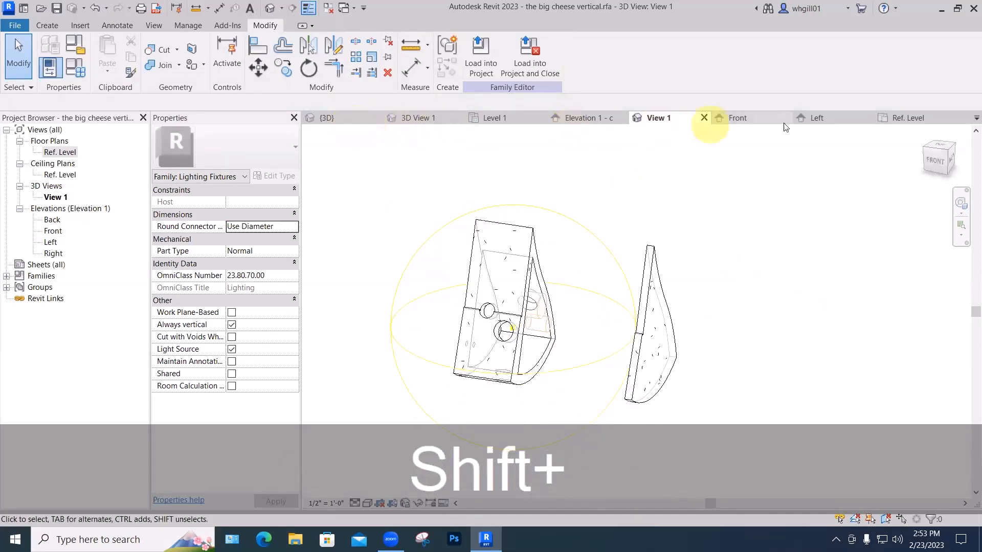
{"action": "left_click", "coordinate": [904, 118]}
{"action": "key", "text": "Escape"}
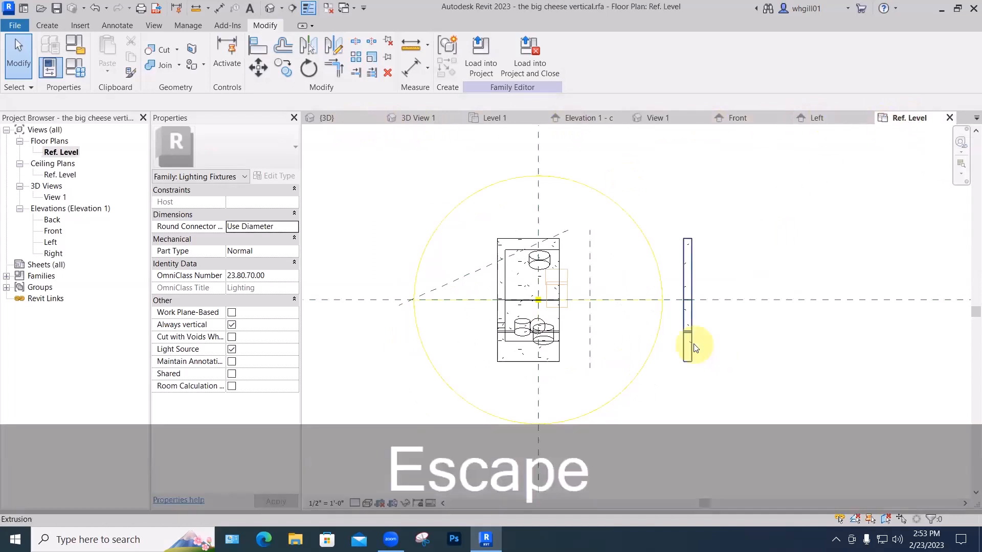
{"action": "left_click", "coordinate": [692, 343]}
{"action": "key", "text": "m"}
{"action": "key", "text": "v"}
{"action": "left_click", "coordinate": [691, 341]}
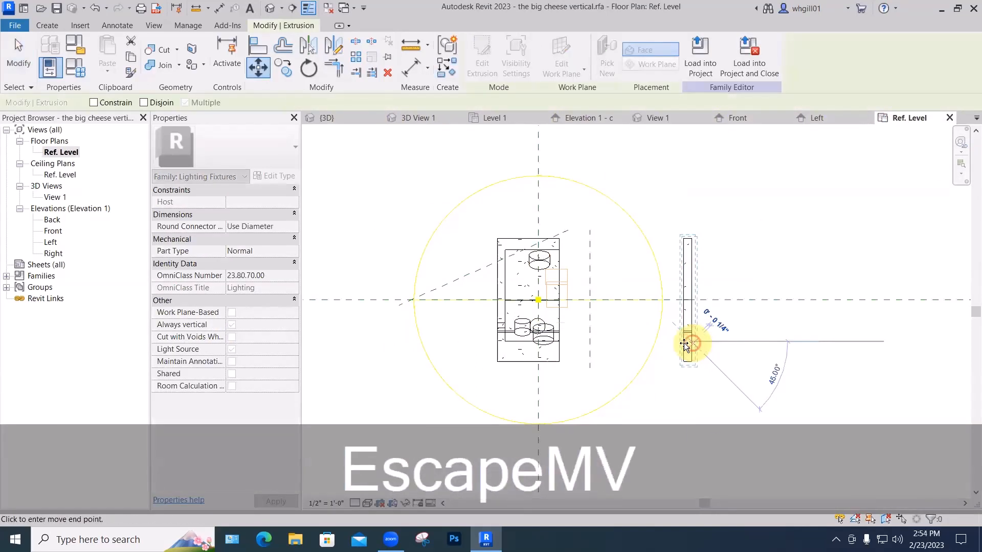
{"action": "type", "text": "1'"}
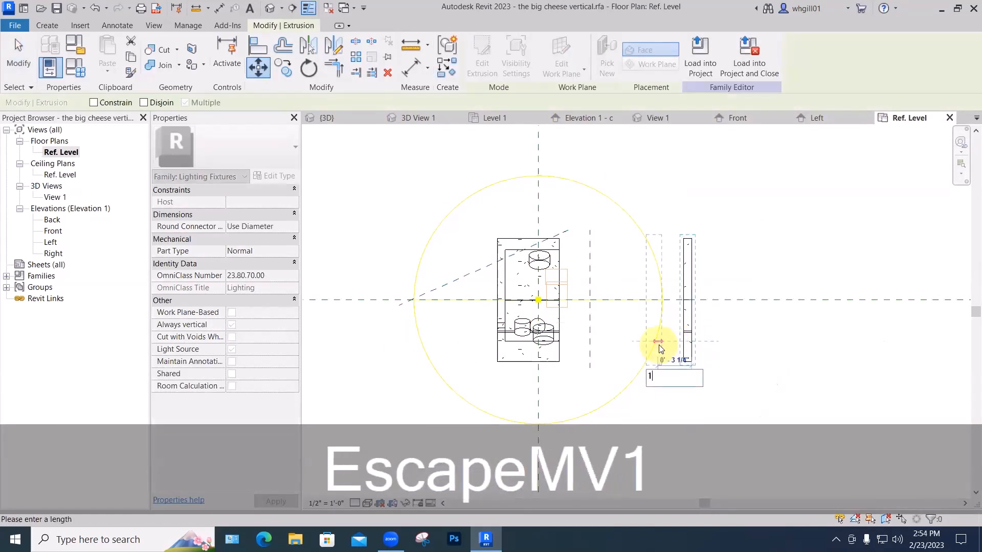
{"action": "key", "text": "Return"}
{"action": "left_click", "coordinate": [639, 374]}
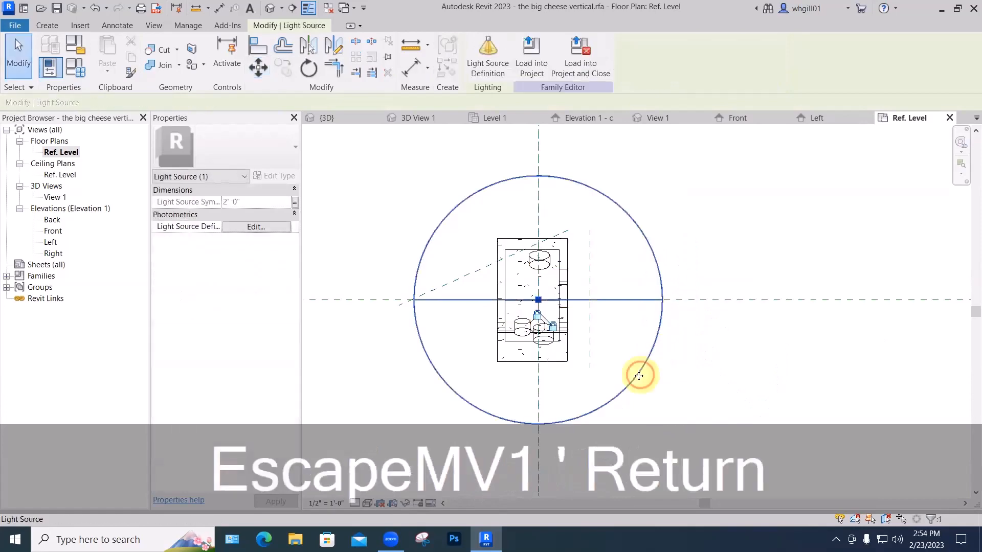
- Save the family over its existing file and load it into the project, overwriting the existing version and its parameter values
{"action": "middle_click_drag", "start_coordinate": [633, 376], "coordinate": [685, 388], "text": "shift"}
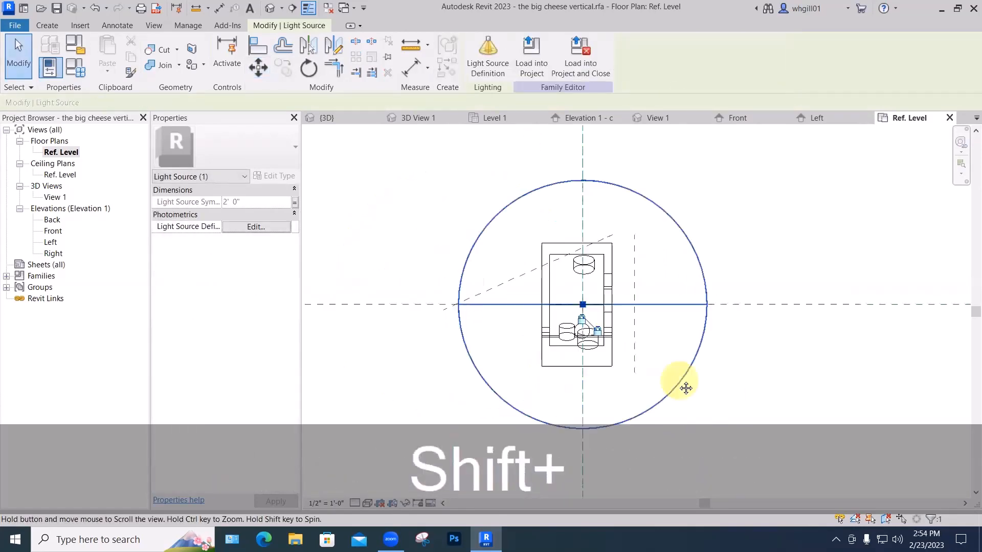
{"action": "left_click", "coordinate": [672, 117]}
{"action": "mouse_move", "coordinate": [701, 340]}
{"action": "middle_mouse_down", "text": "shift"}
{"action": "mouse_move", "coordinate": [583, 326]}
{"action": "mouse_move", "coordinate": [537, 237]}
{"action": "mouse_move", "coordinate": [840, 351]}
{"action": "mouse_move", "coordinate": [892, 318]}
{"action": "mouse_move", "coordinate": [694, 339]}
{"action": "middle_mouse_up", "text": "shift"}
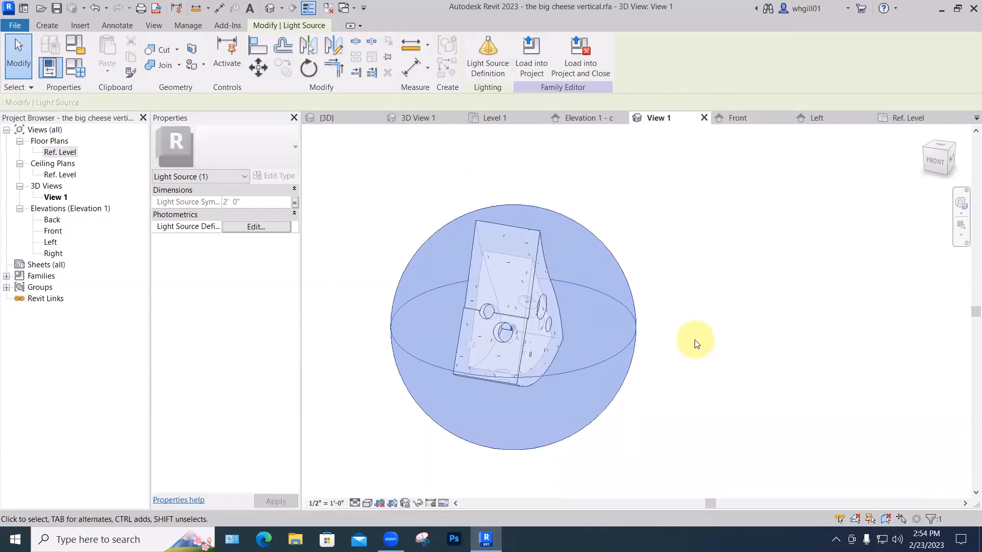
{"action": "key", "text": "ctrl+s"}
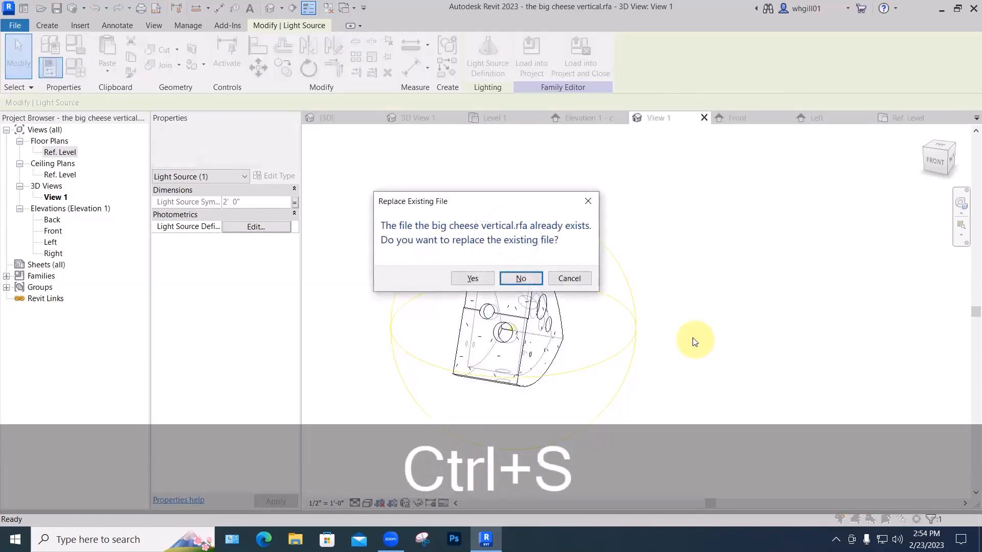
{"action": "left_click", "coordinate": [472, 278]}
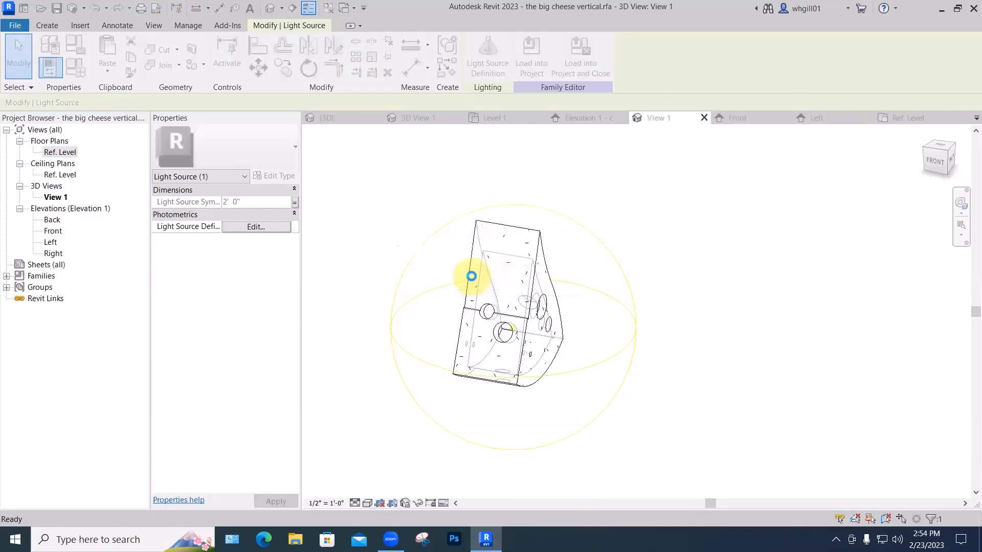
{"action": "left_click", "coordinate": [529, 57]}
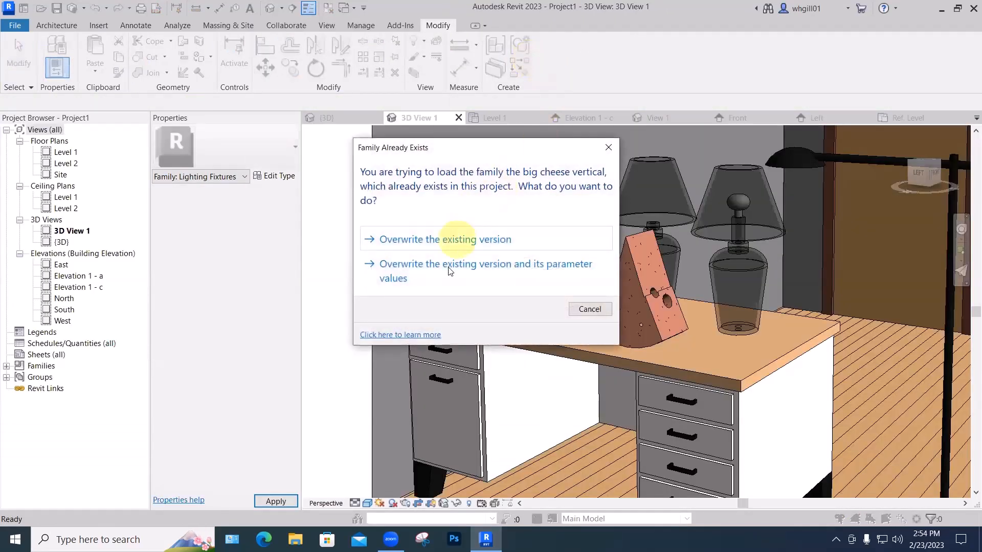
{"action": "left_click", "coordinate": [445, 263]}
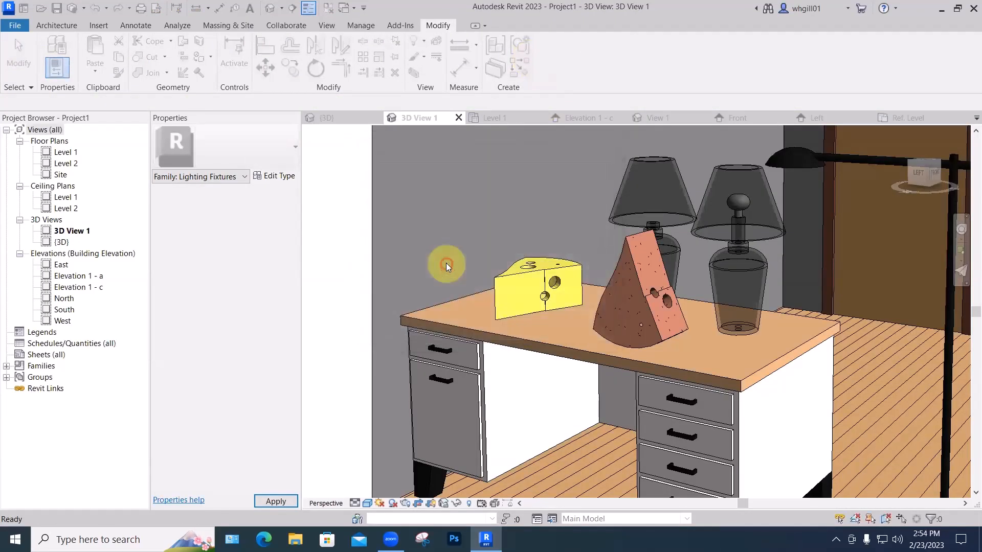
- Render 3D View 1 at Medium quality from an angle facing the upright cheese's holes and inspect its glow up close
{"action": "middle_click_drag", "start_coordinate": [649, 375], "coordinate": [587, 390], "text": "shift"}
{"action": "key", "text": "shift+Escape"}
{"action": "key", "text": "r"}
{"action": "key", "text": "r"}
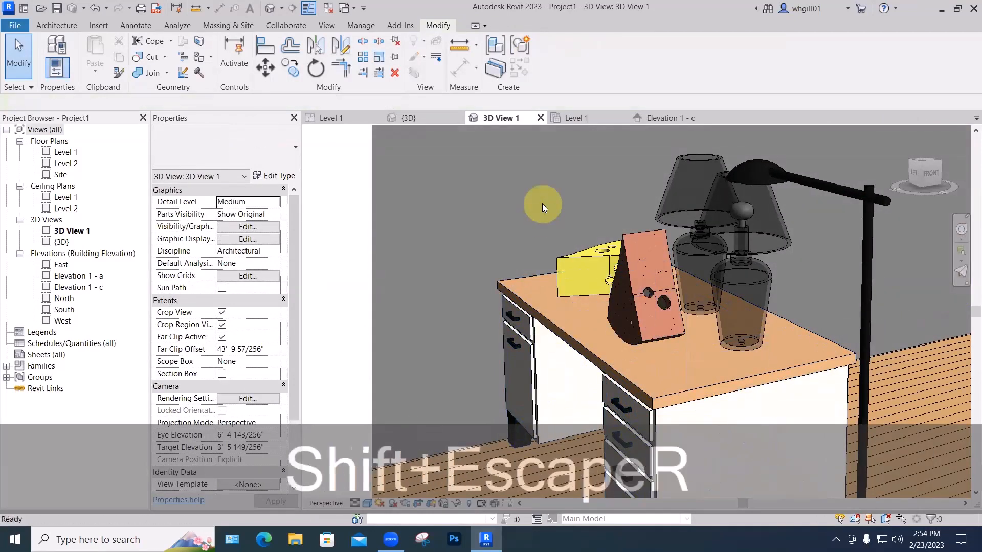
{"action": "left_click", "coordinate": [48, 35]}
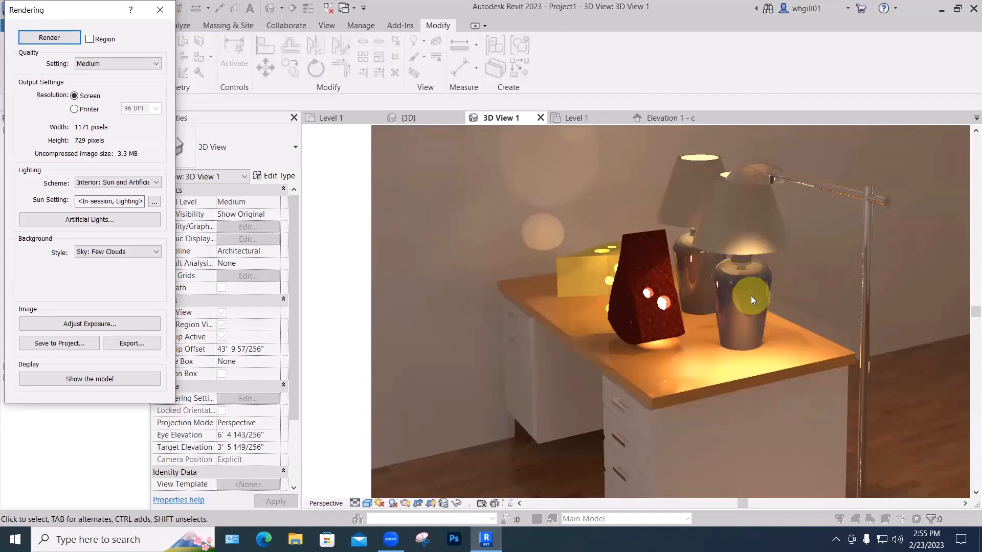
{"action": "scroll", "coordinate": [750, 295], "scroll_direction": "up", "scroll_amount": 5}
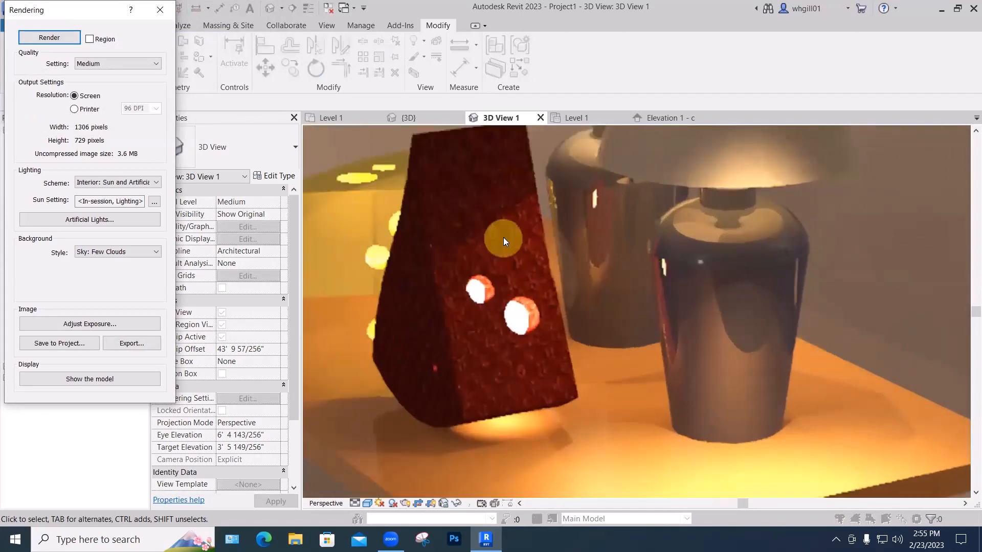
{"action": "scroll", "coordinate": [593, 262], "scroll_direction": "down", "scroll_amount": 3}
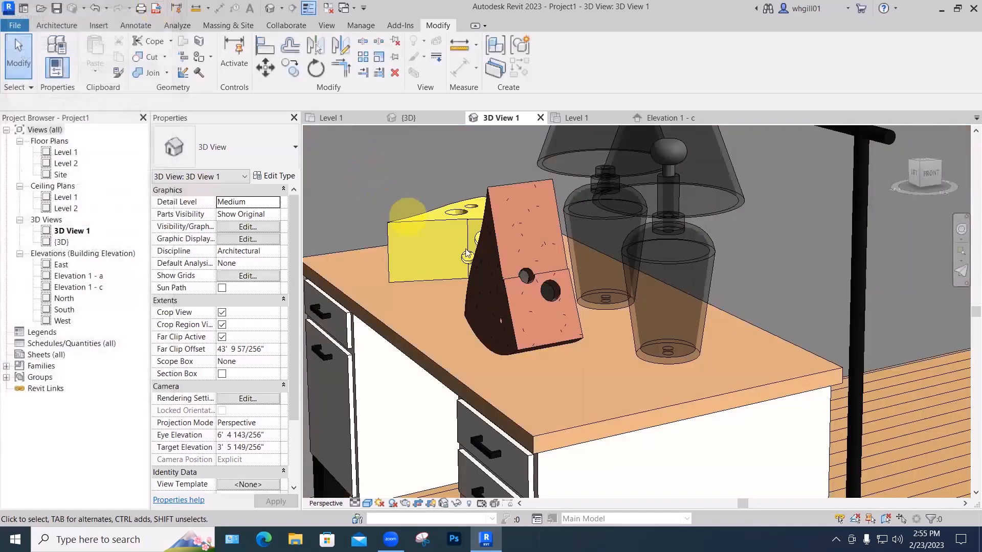
- Set the upright cheese fixture type's photometric Color Filter to Green and apply the type change
{"action": "left_click", "coordinate": [506, 295]}
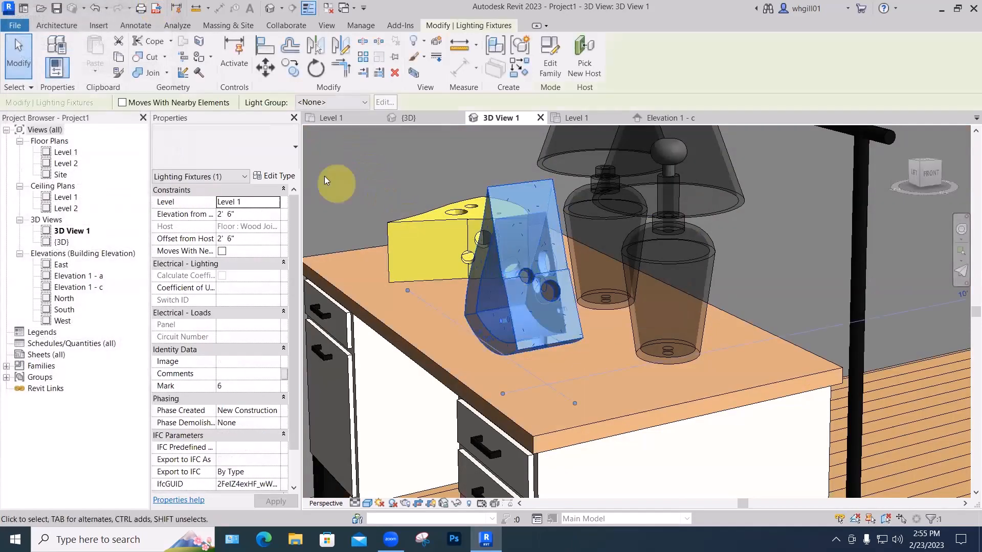
{"action": "left_click", "coordinate": [276, 177]}
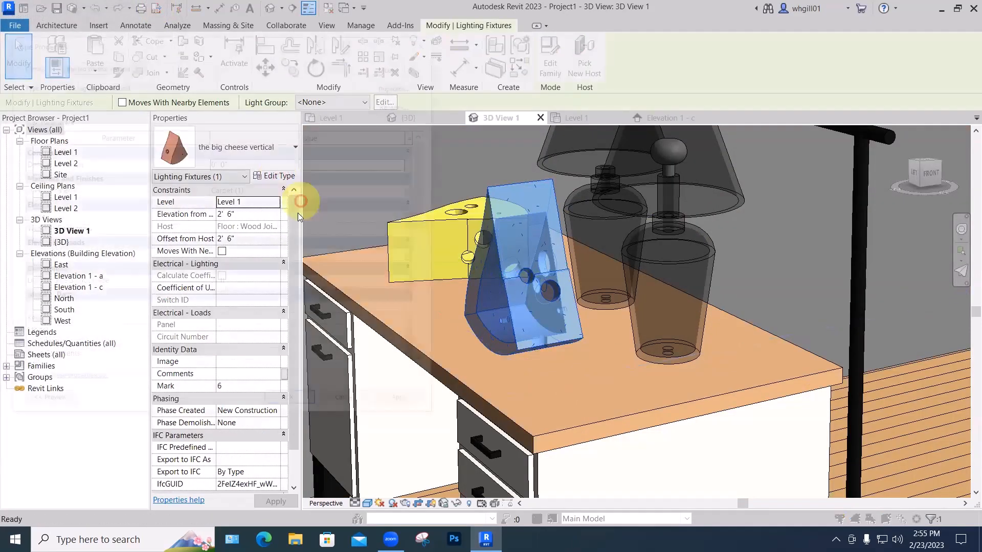
{"action": "left_click", "coordinate": [428, 231]}
{"action": "left_click", "coordinate": [429, 337]}
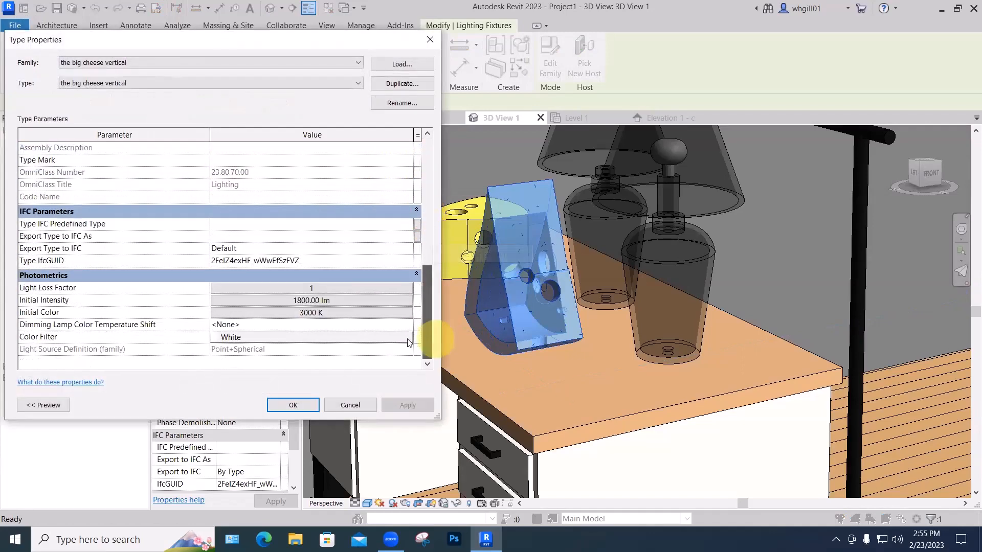
{"action": "left_click", "coordinate": [236, 337]}
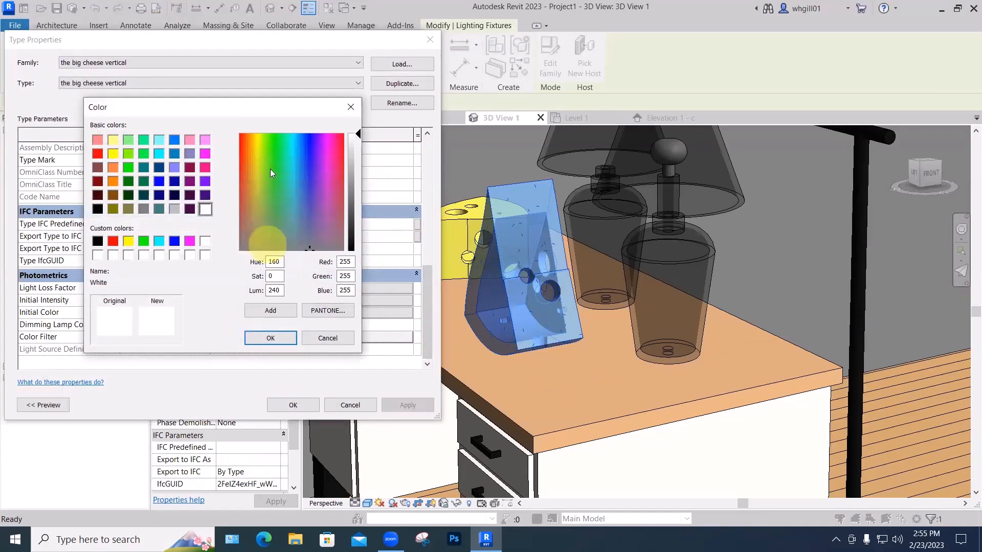
{"action": "left_click", "coordinate": [278, 159]}
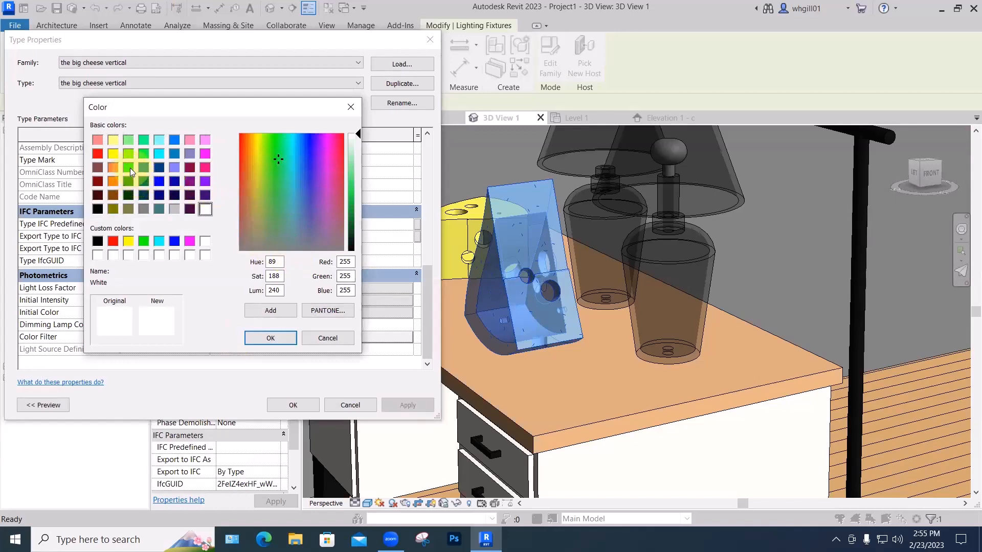
{"action": "left_click", "coordinate": [144, 241]}
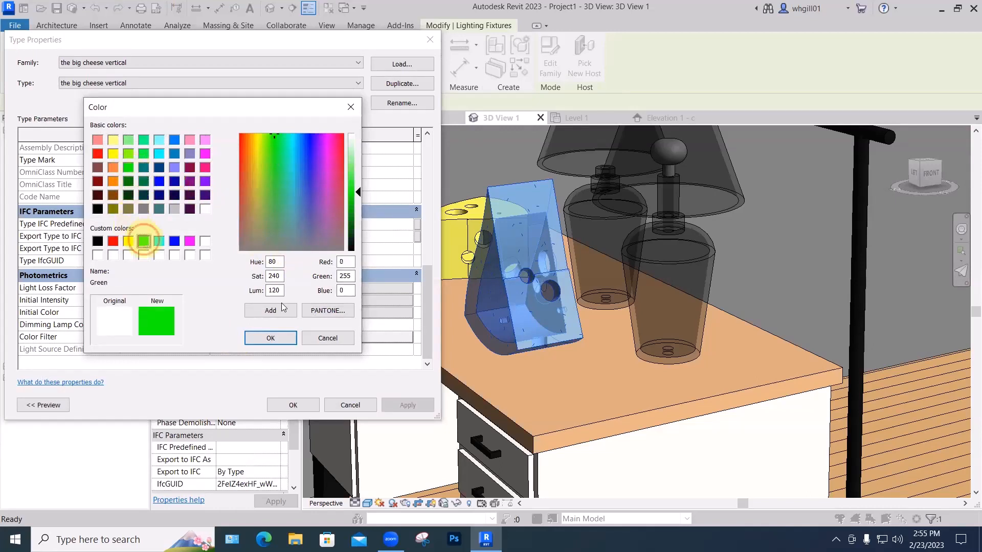
{"action": "left_click", "coordinate": [275, 338]}
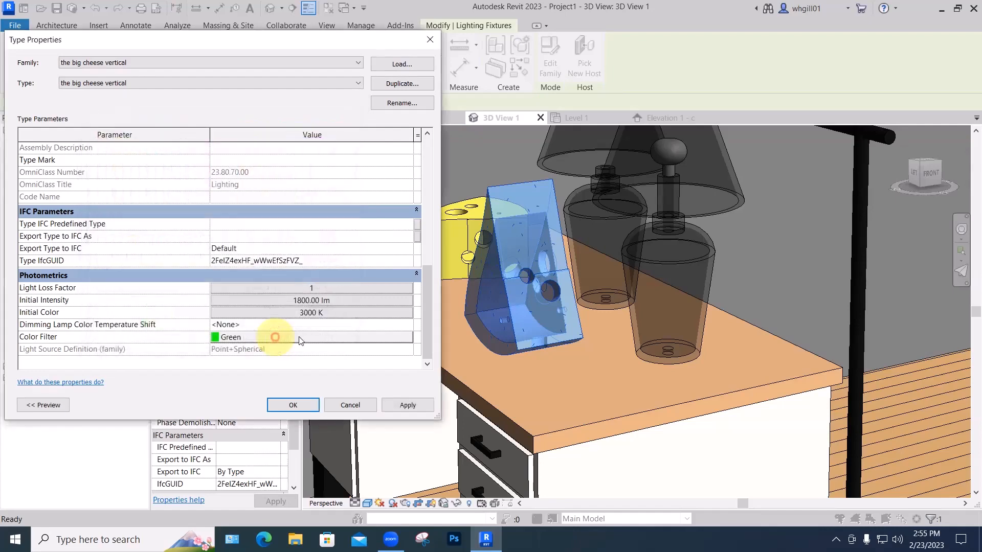
{"action": "left_click", "coordinate": [409, 404]}
{"action": "left_click", "coordinate": [300, 404]}
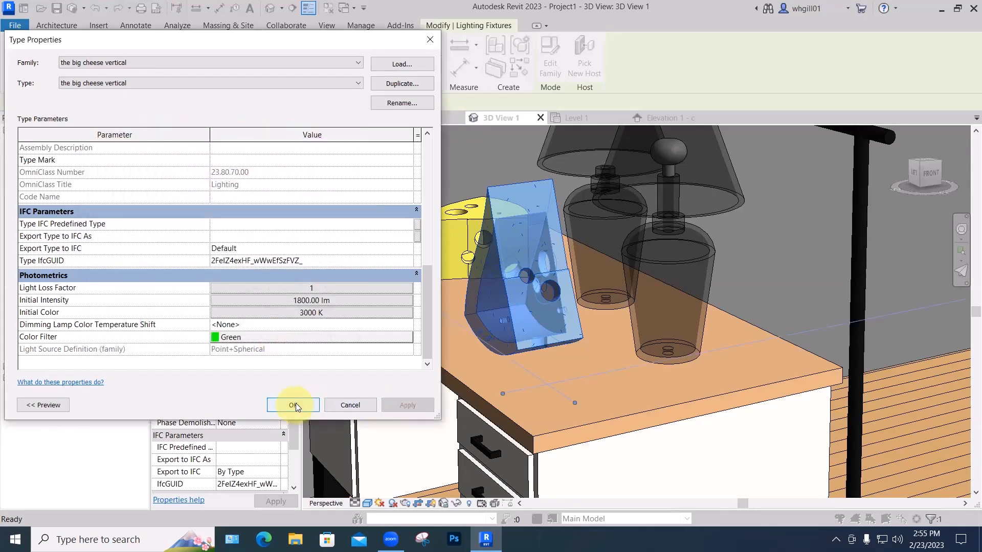
- Render the closer 3D view of the desk at Medium quality with the green-filtered cheese light
{"action": "key", "text": "Escape"}
{"action": "key", "text": "r"}
{"action": "key", "text": "r"}
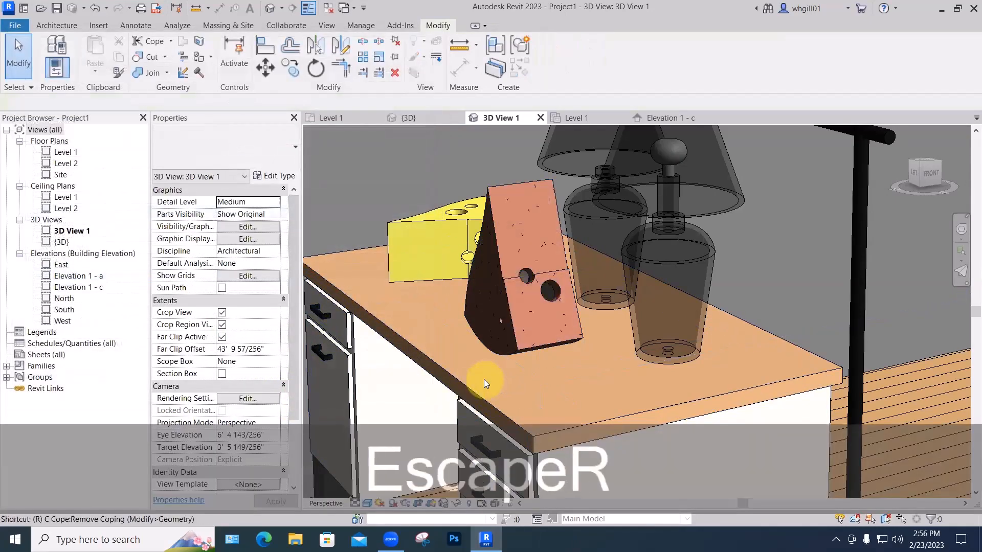
{"action": "left_click", "coordinate": [54, 41]}
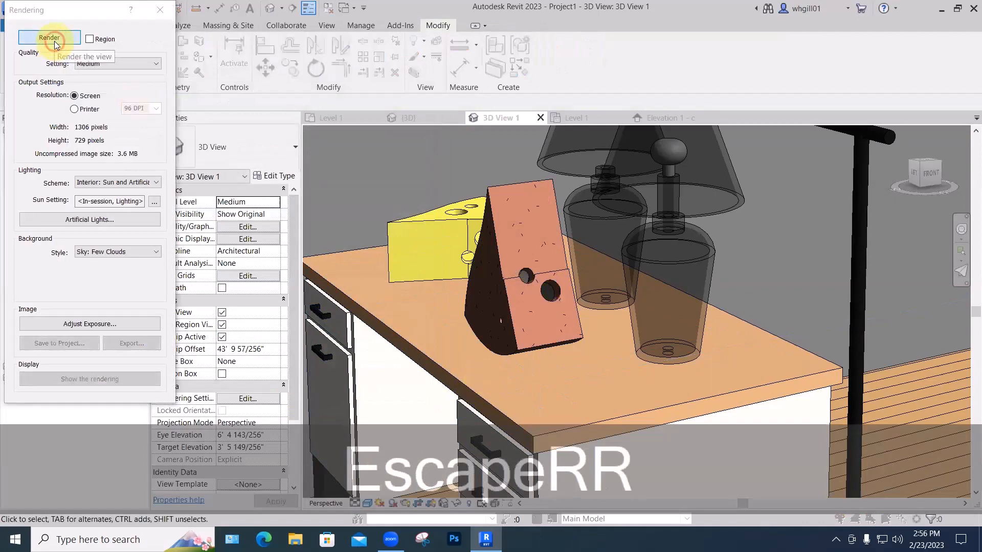